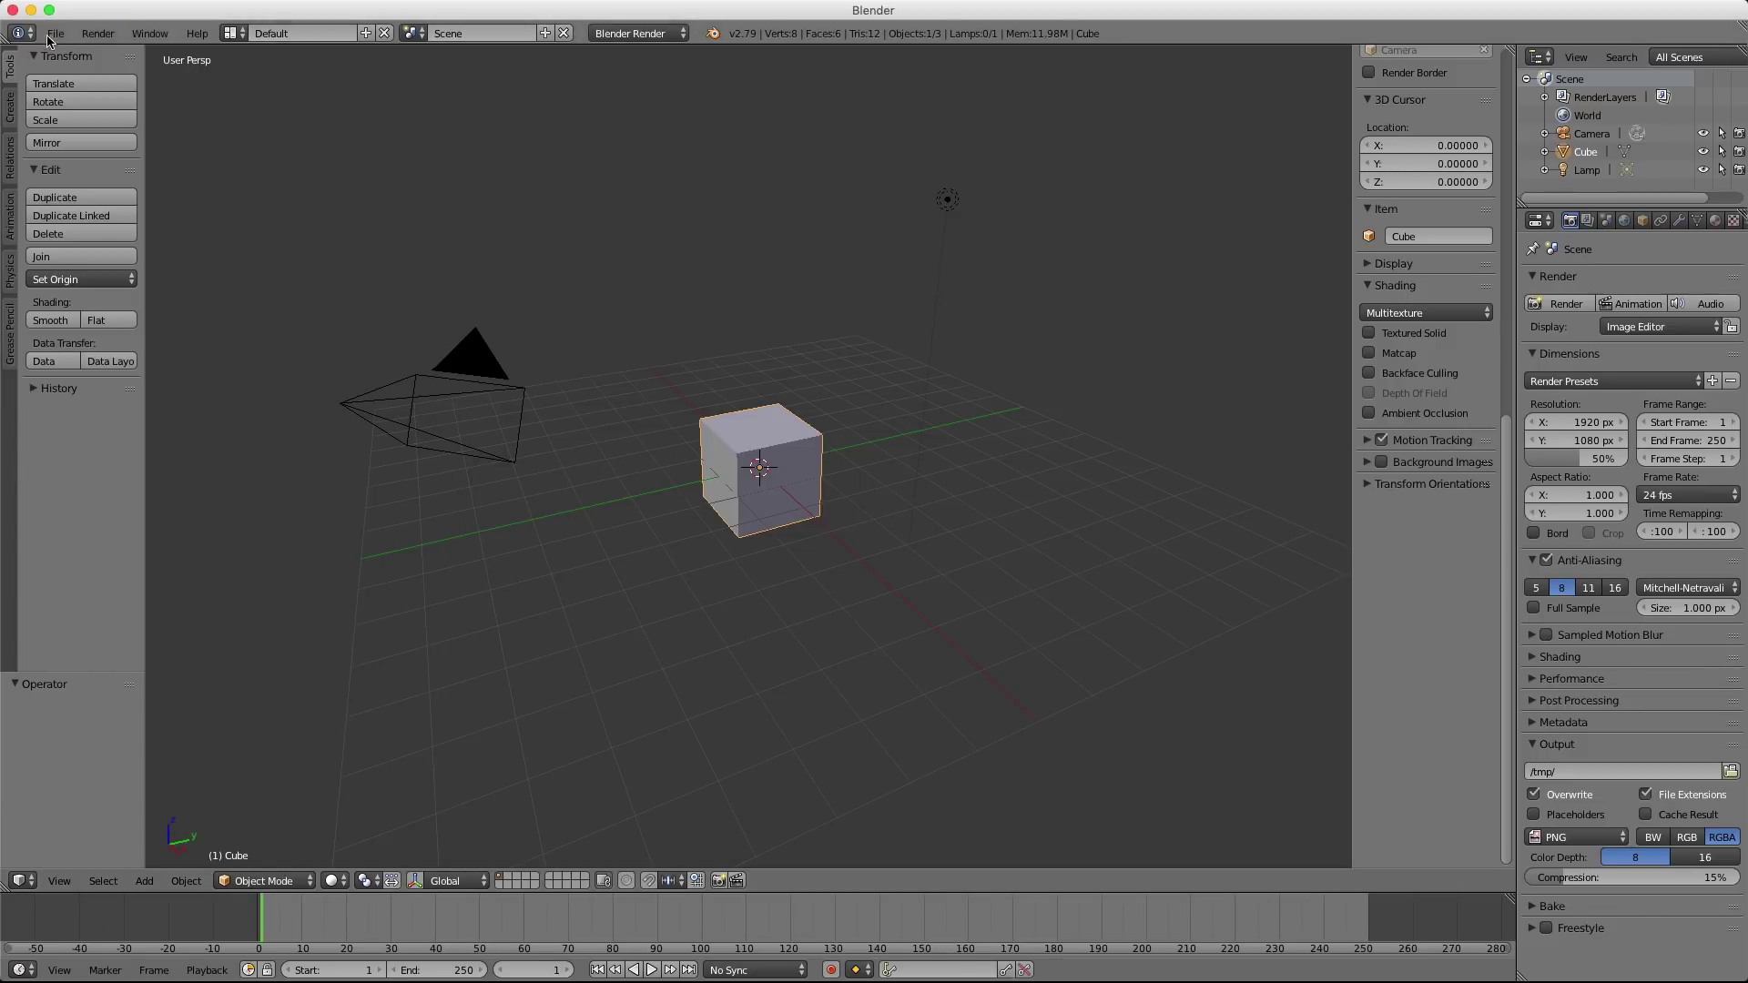
Browse for a file to open in the xmas-melvin-2017 project's shots/shot-01/lighting folder under companyMedia/microshorts.
left_click(56, 32)
left_click(86, 68)
left_click(113, 276)
left_click(290, 161)
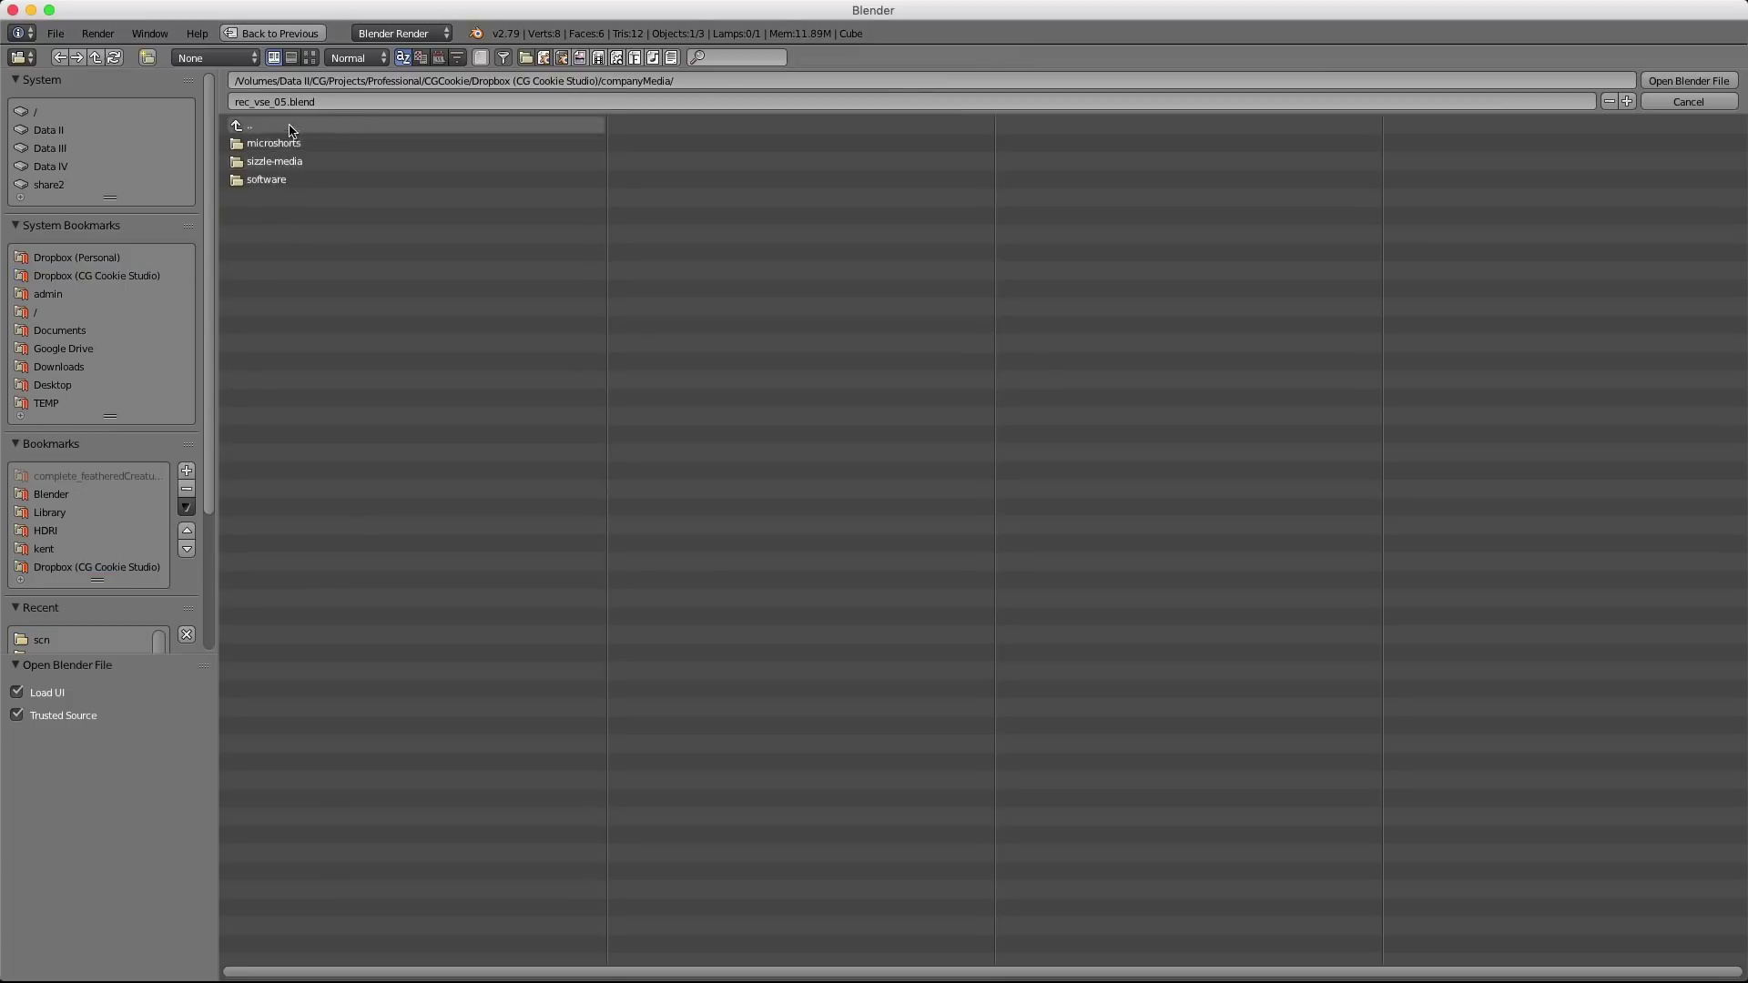
left_click(291, 141)
left_click(286, 144)
left_click(271, 163)
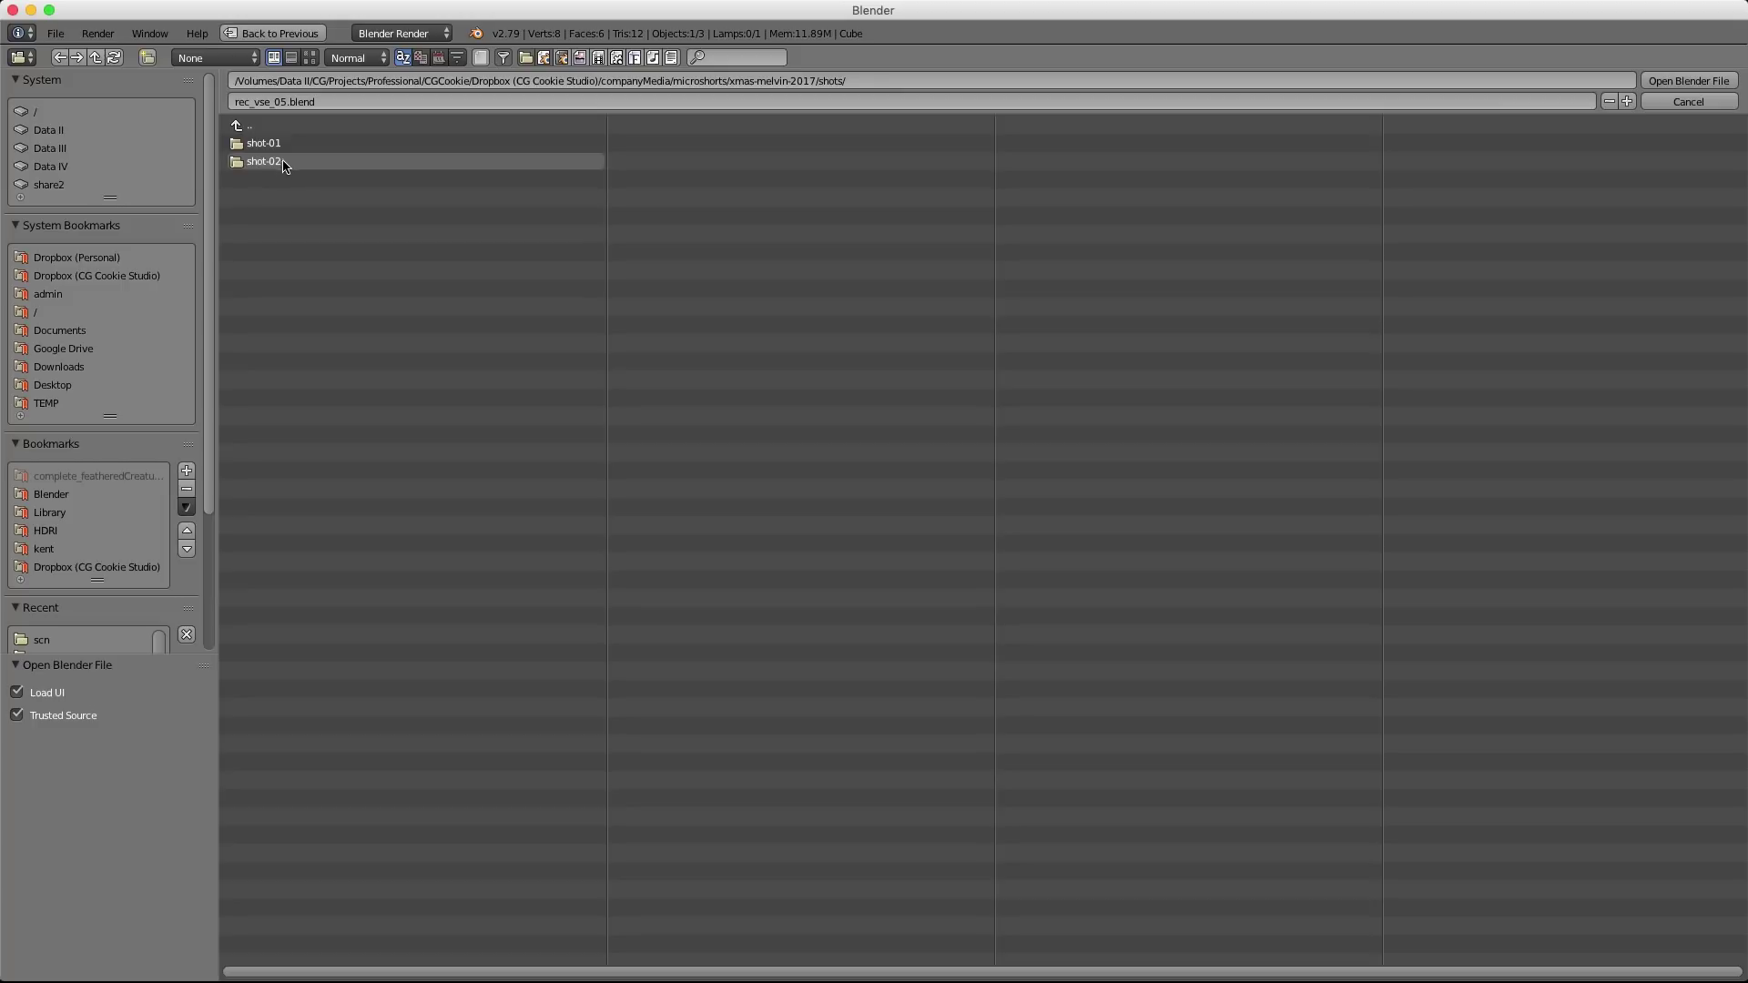
left_click(261, 146)
left_click(270, 182)
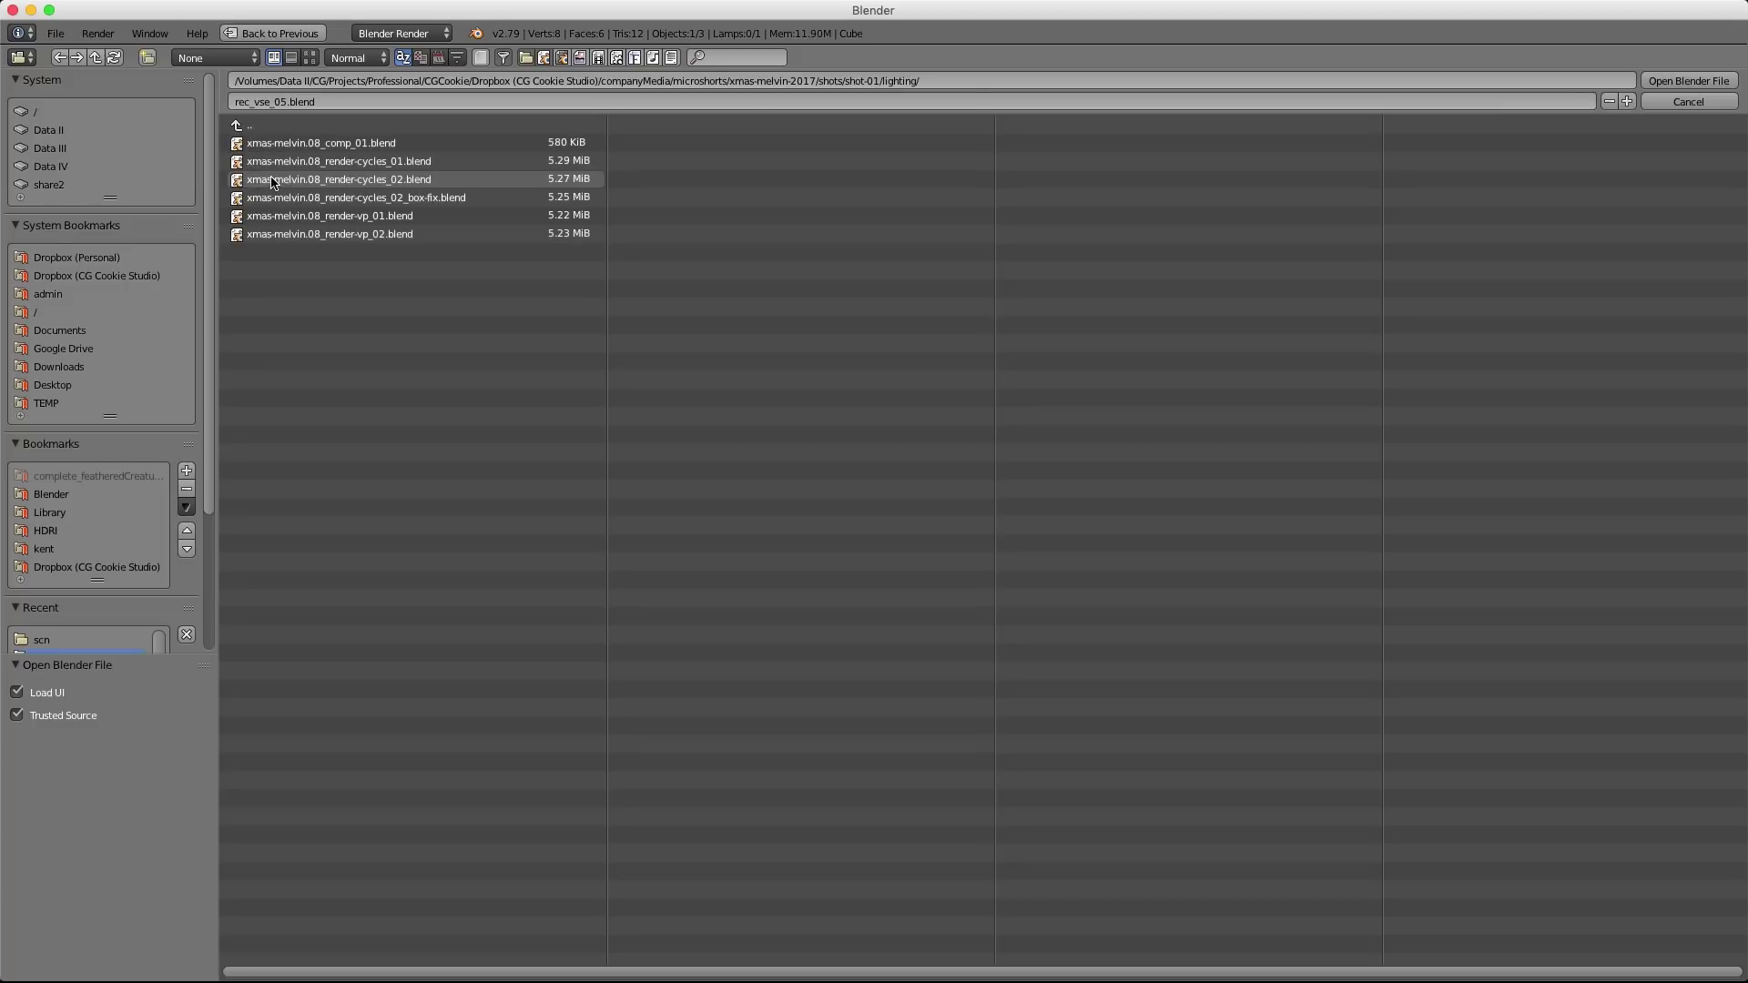
Sort the files by size, open xmas-melvin.08_render-cycles_02.blend and preview the camera view in rendered shading.
left_click(438, 57)
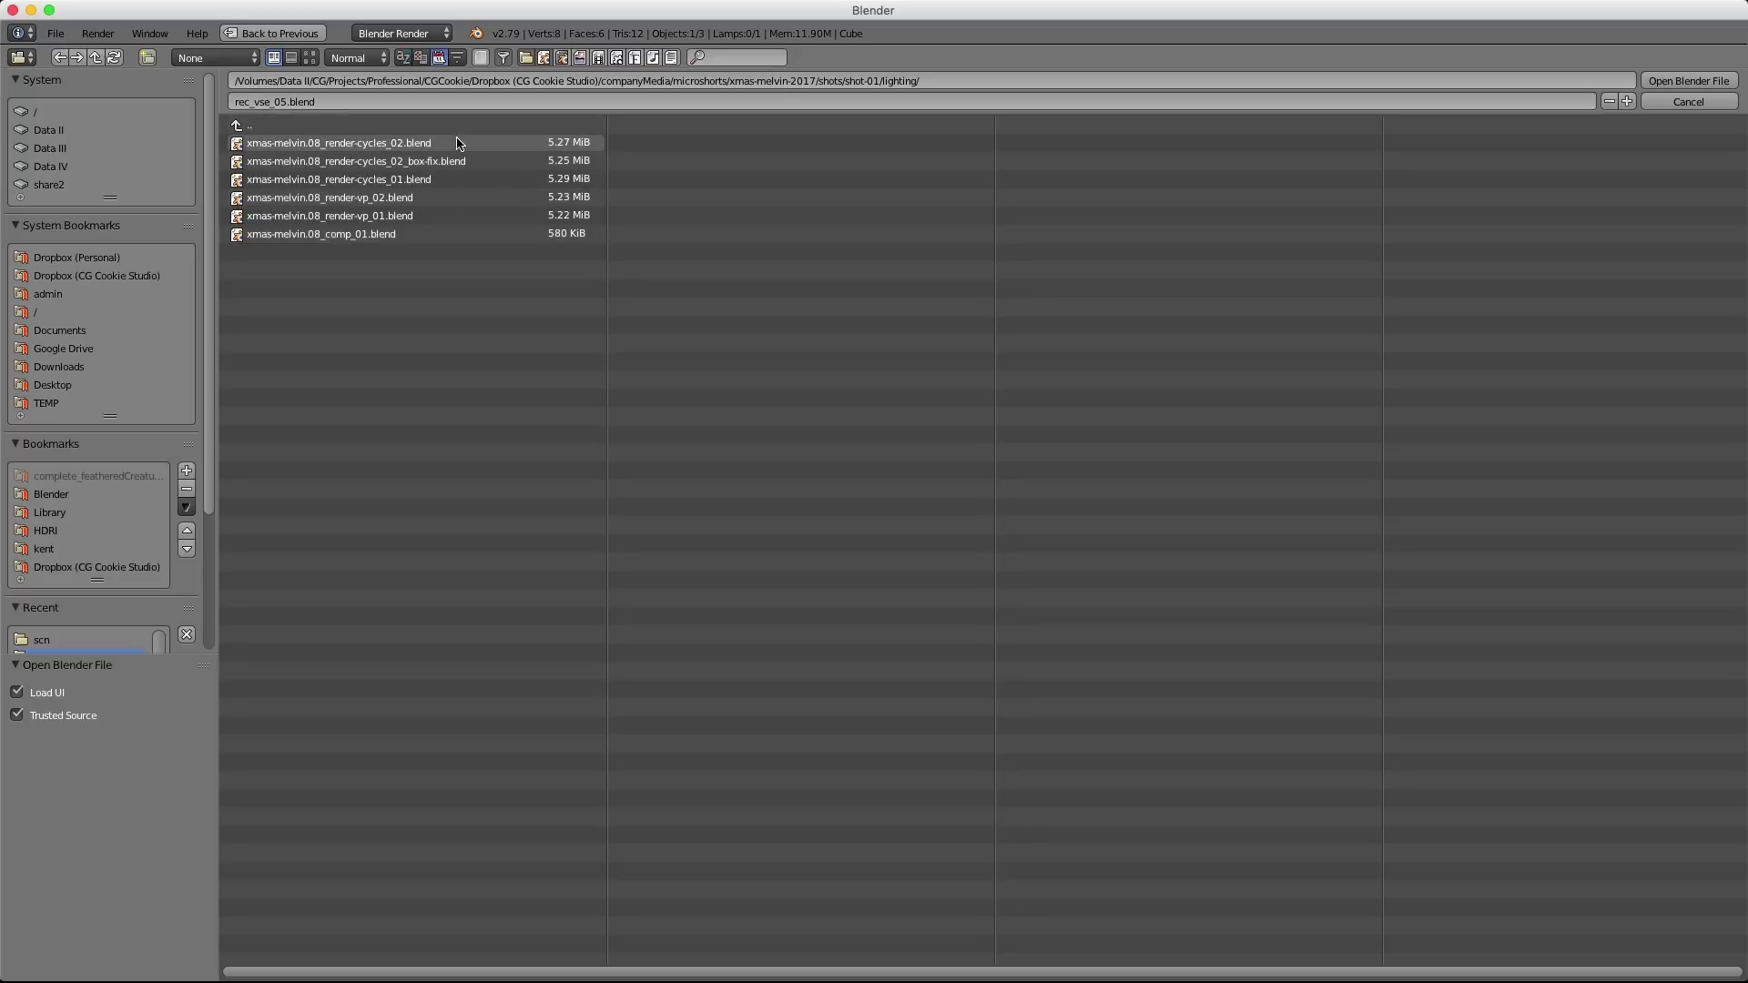
double_click(342, 146)
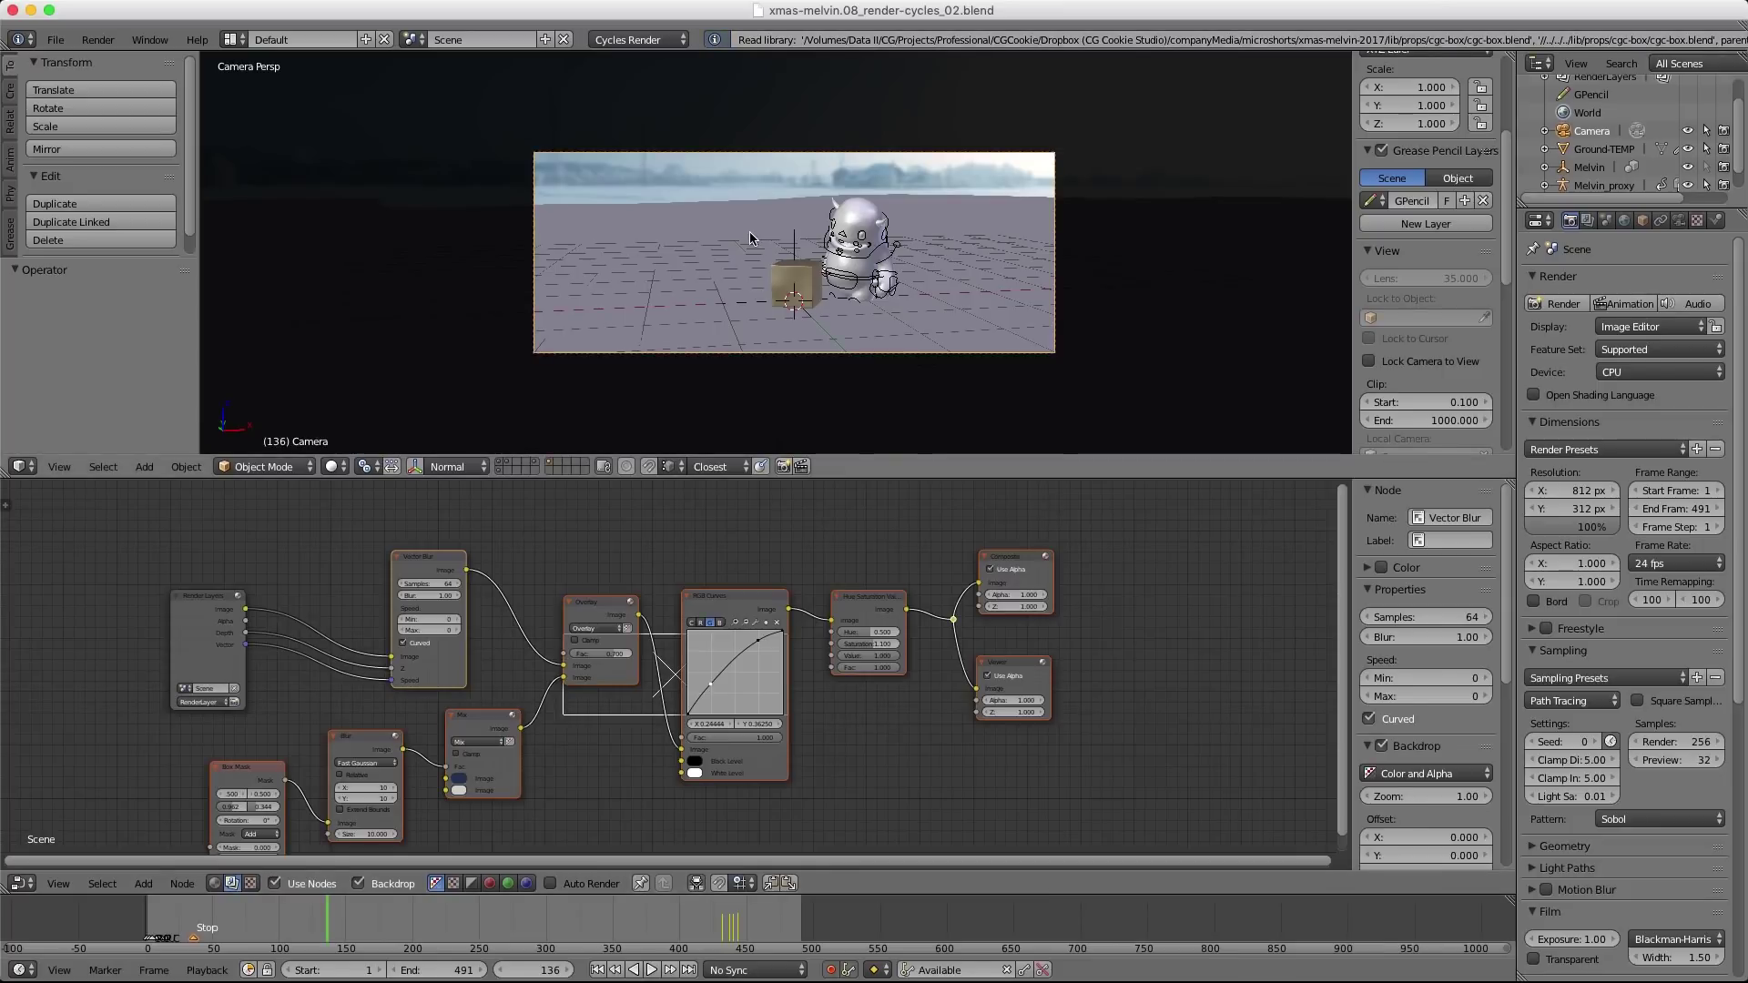
key("shift+z")
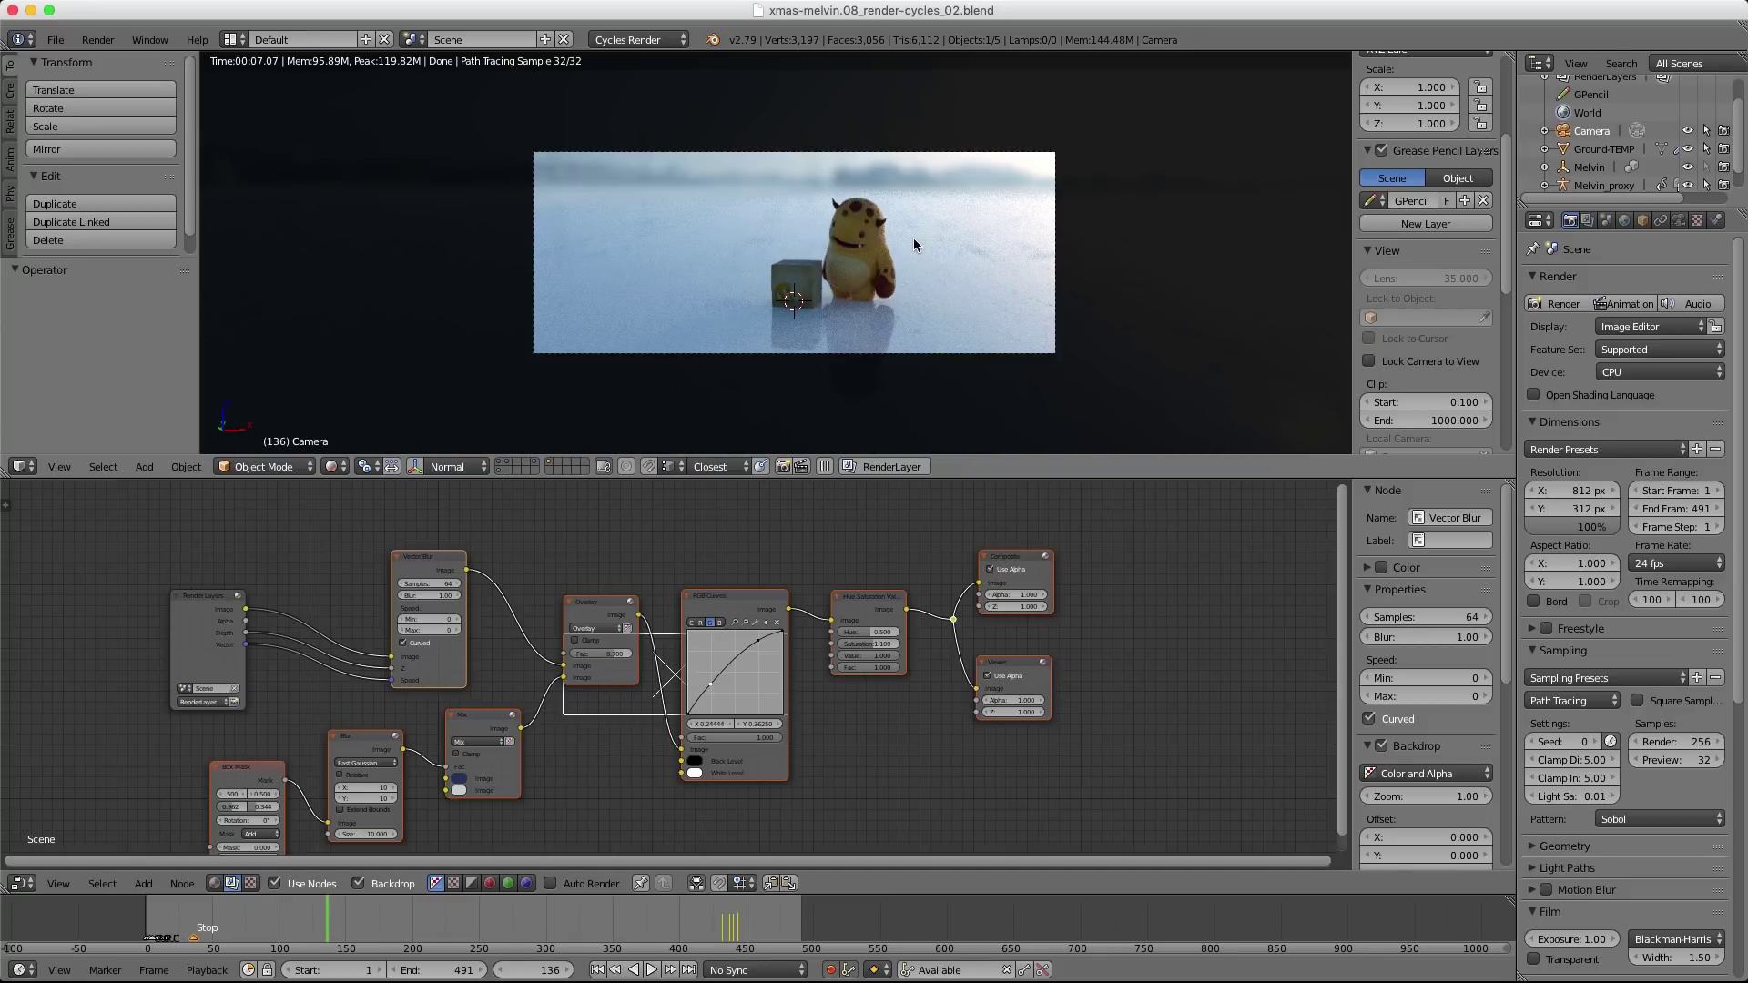
Start a Save As into the source folder of EDU/Standalone/blender_rendering-halloween-animation in Dropbox (CG Cookie Studio).
key("ctrl+shift+s")
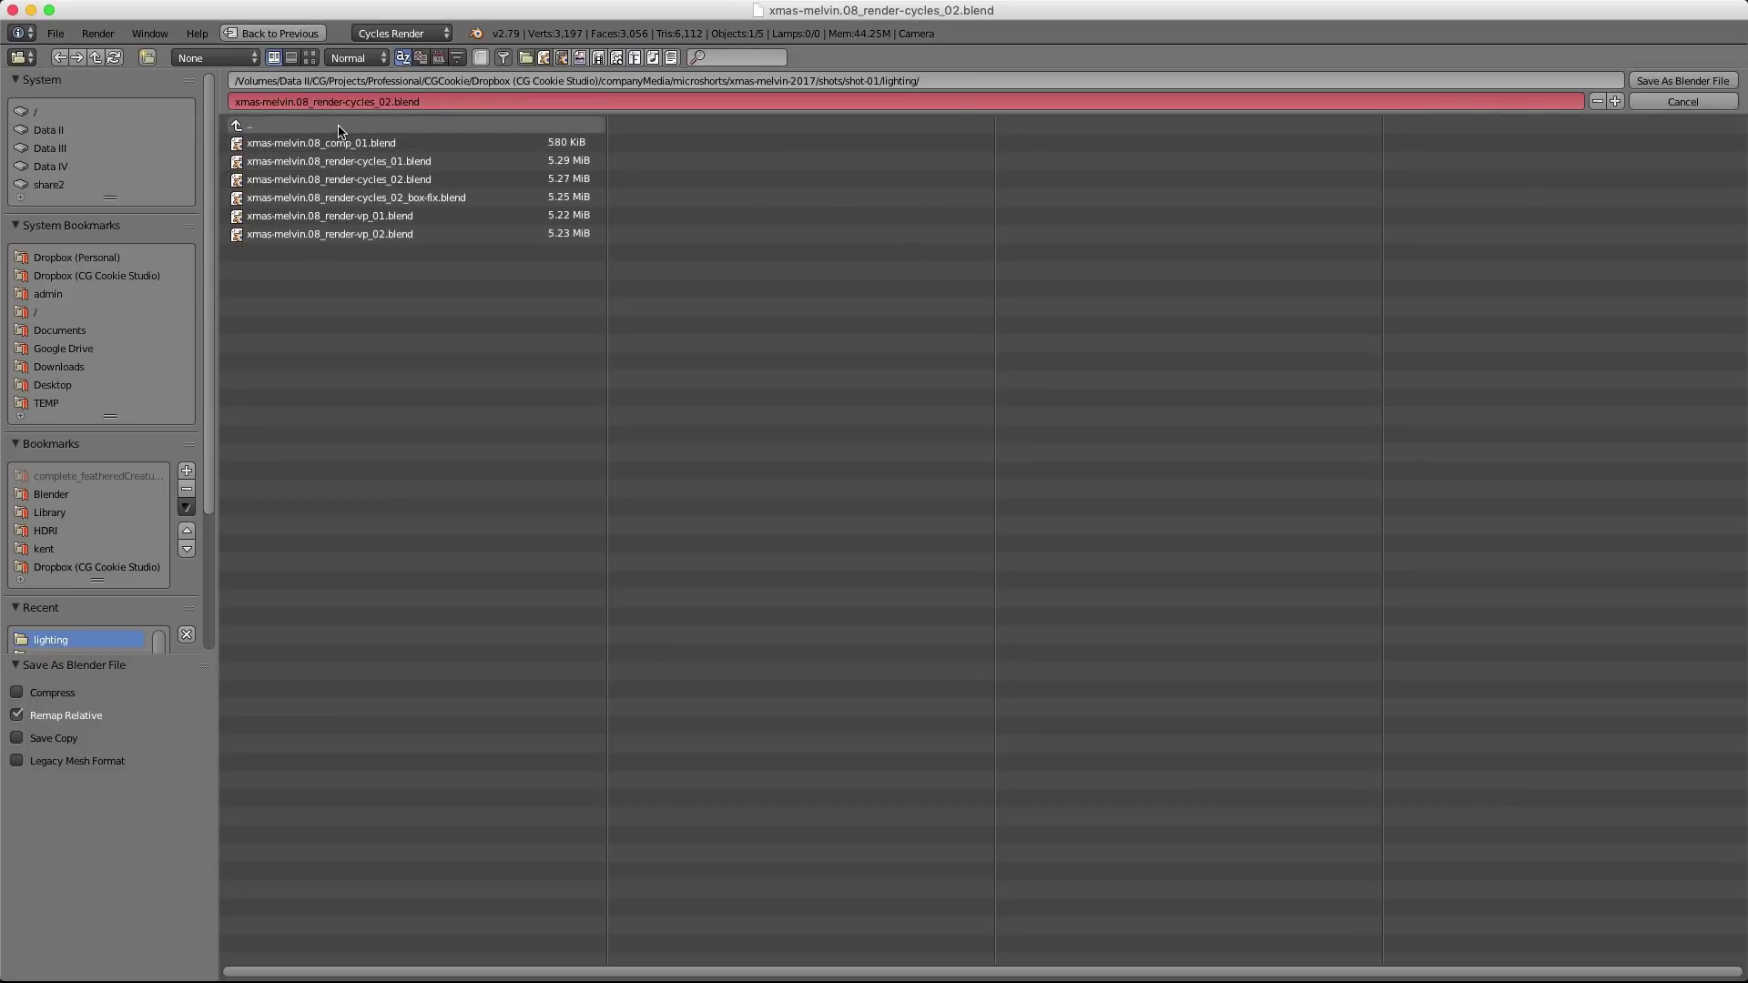
left_click(96, 276)
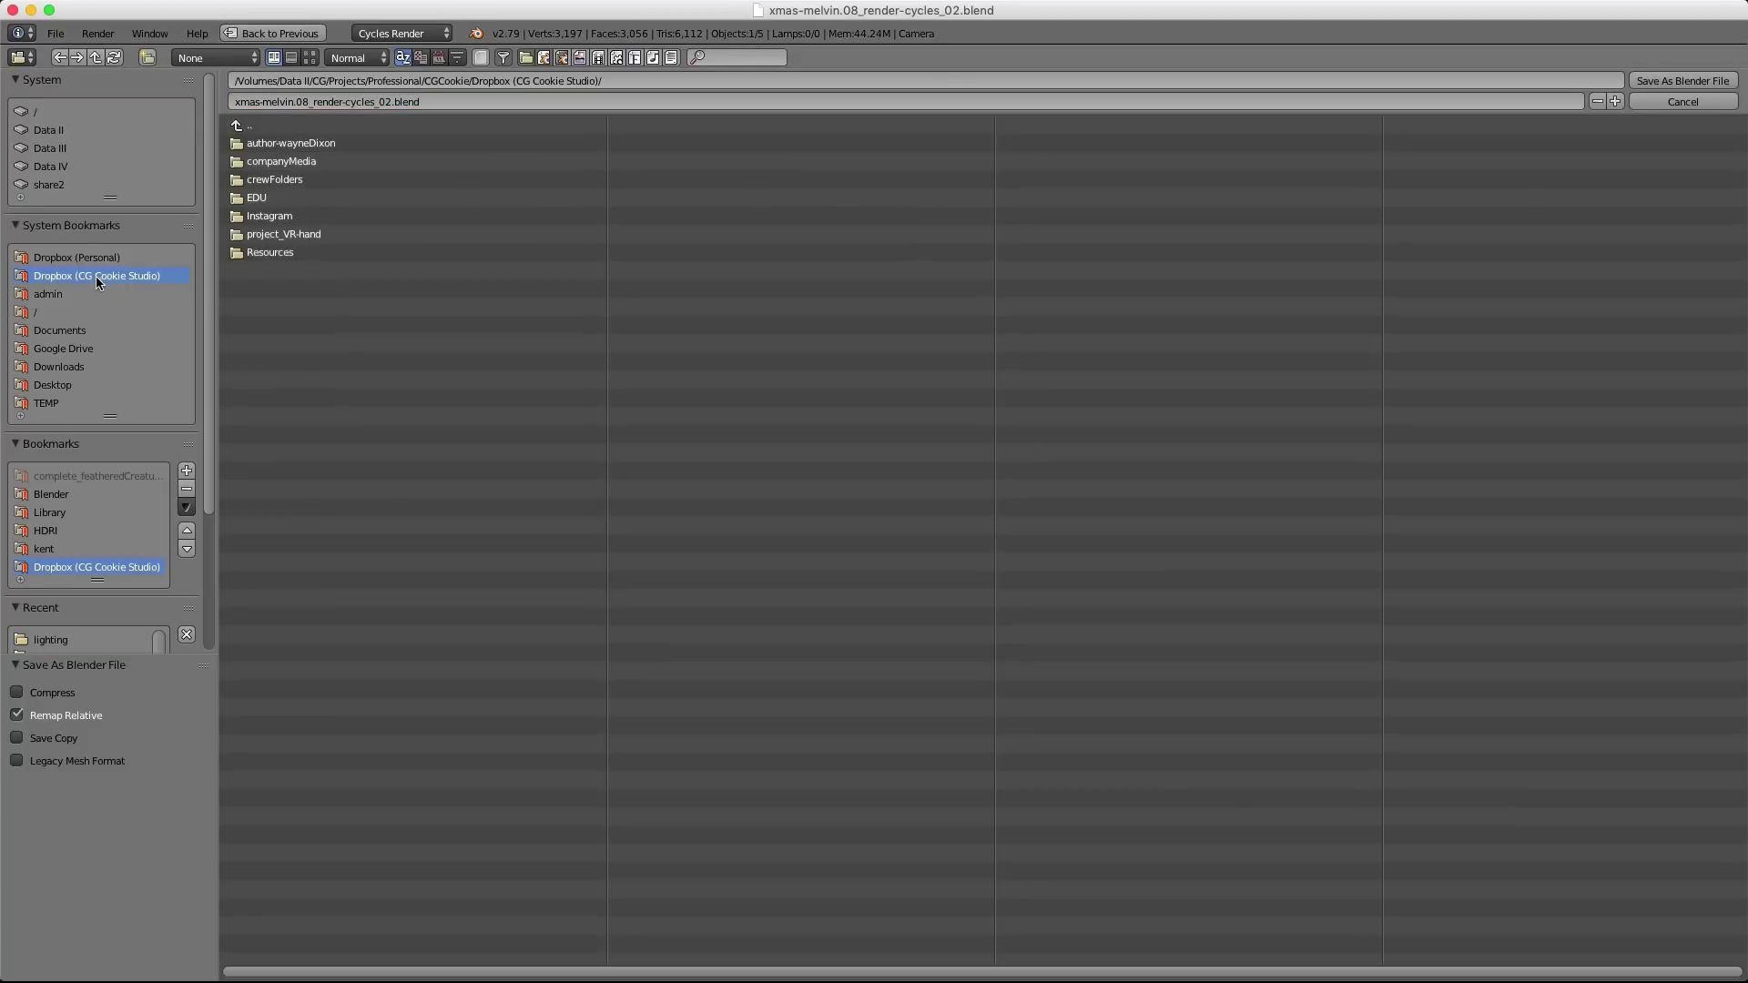
left_click(260, 197)
left_click(269, 264)
left_click(393, 402)
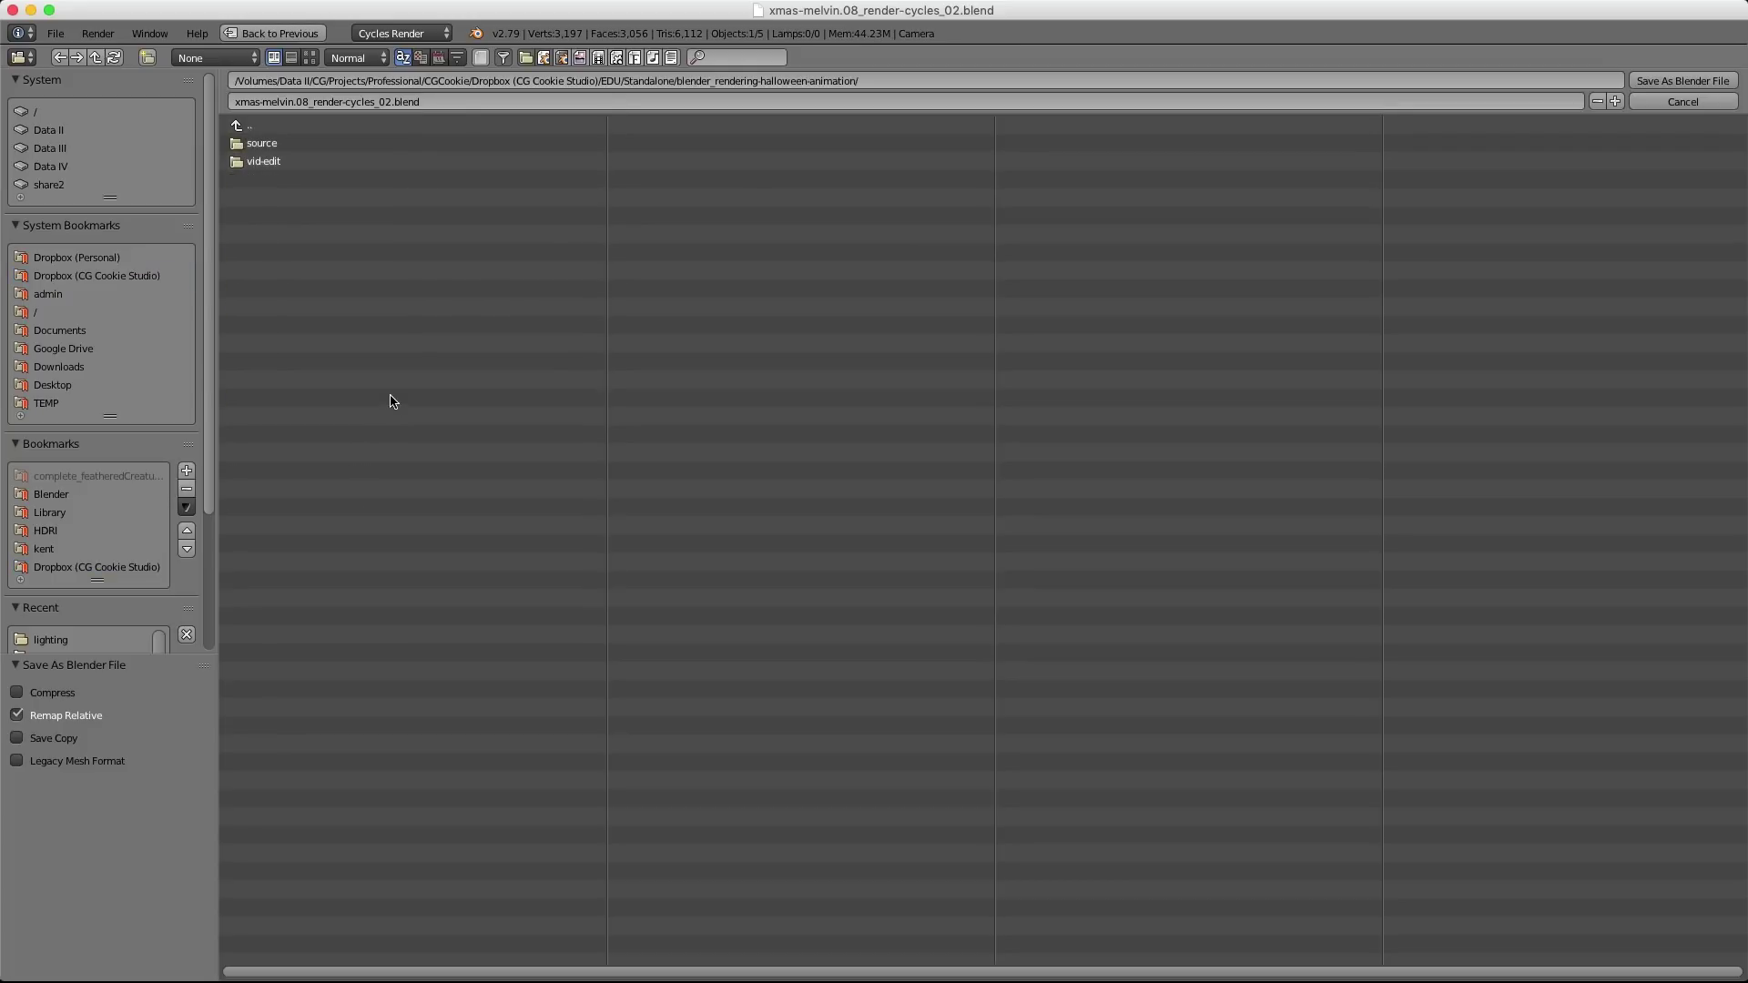
left_click(264, 144)
Create a project folder named microshort_melvin-halloween-2018 in the source folder and open it.
key("i")
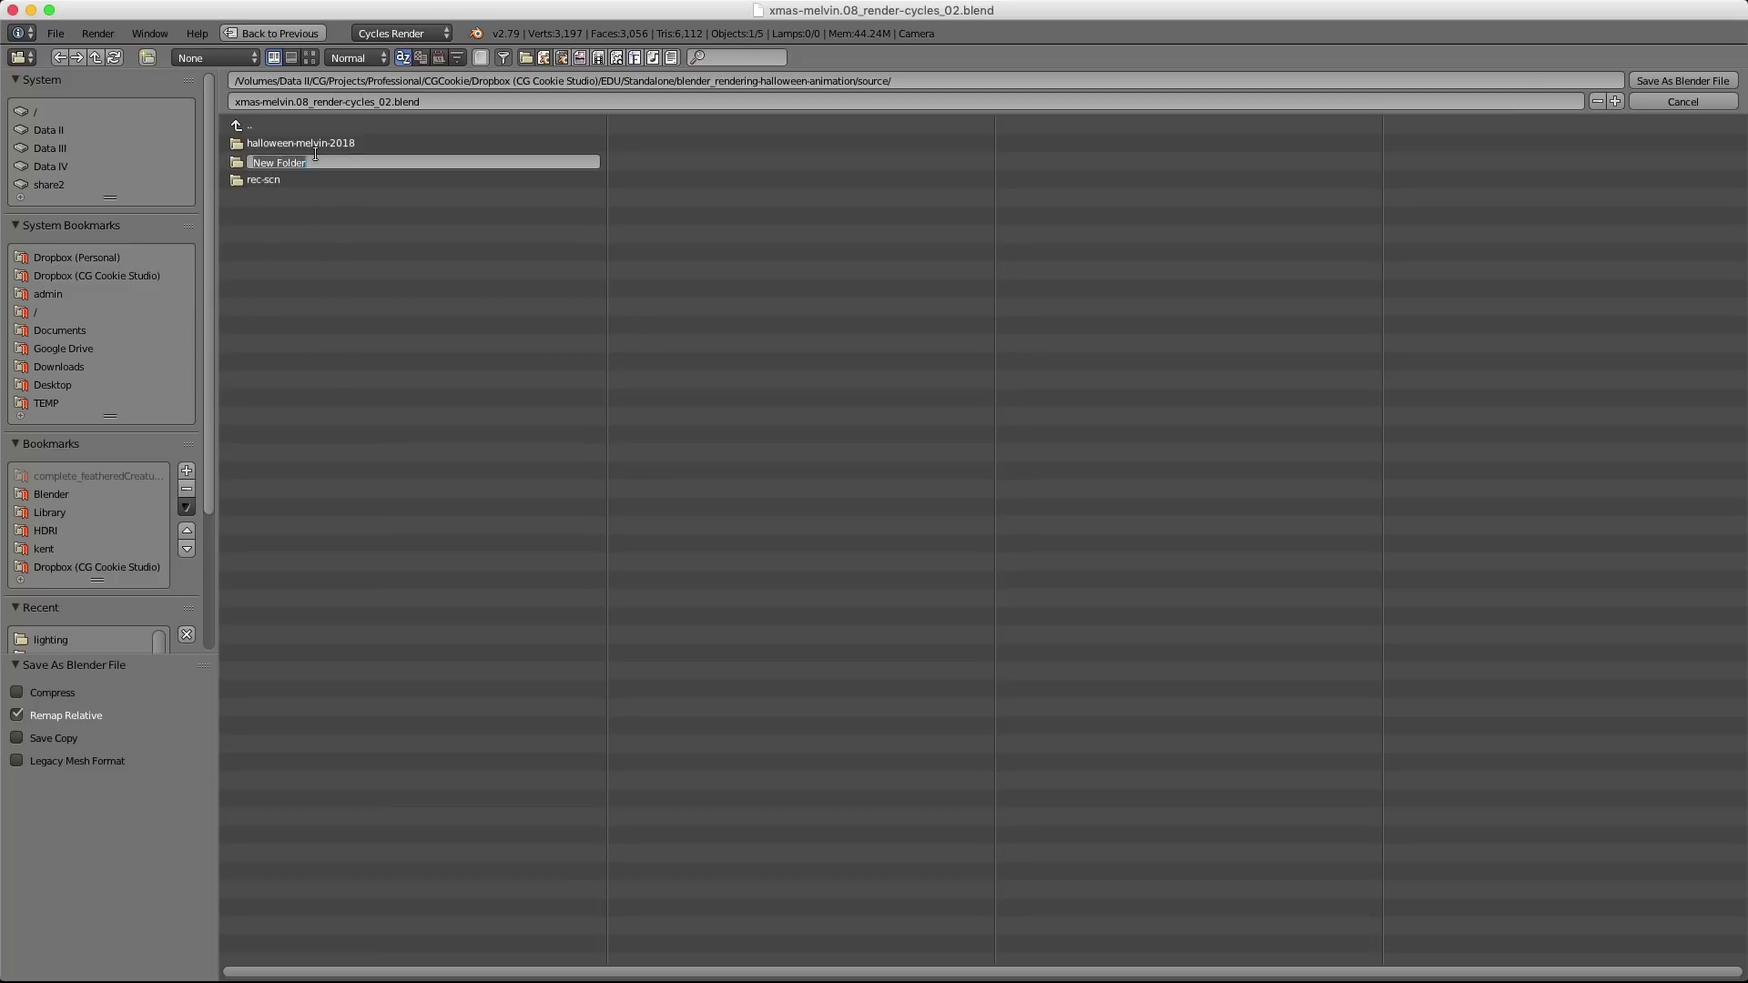
type("microshort_melvin-halloween-2018")
key("Return")
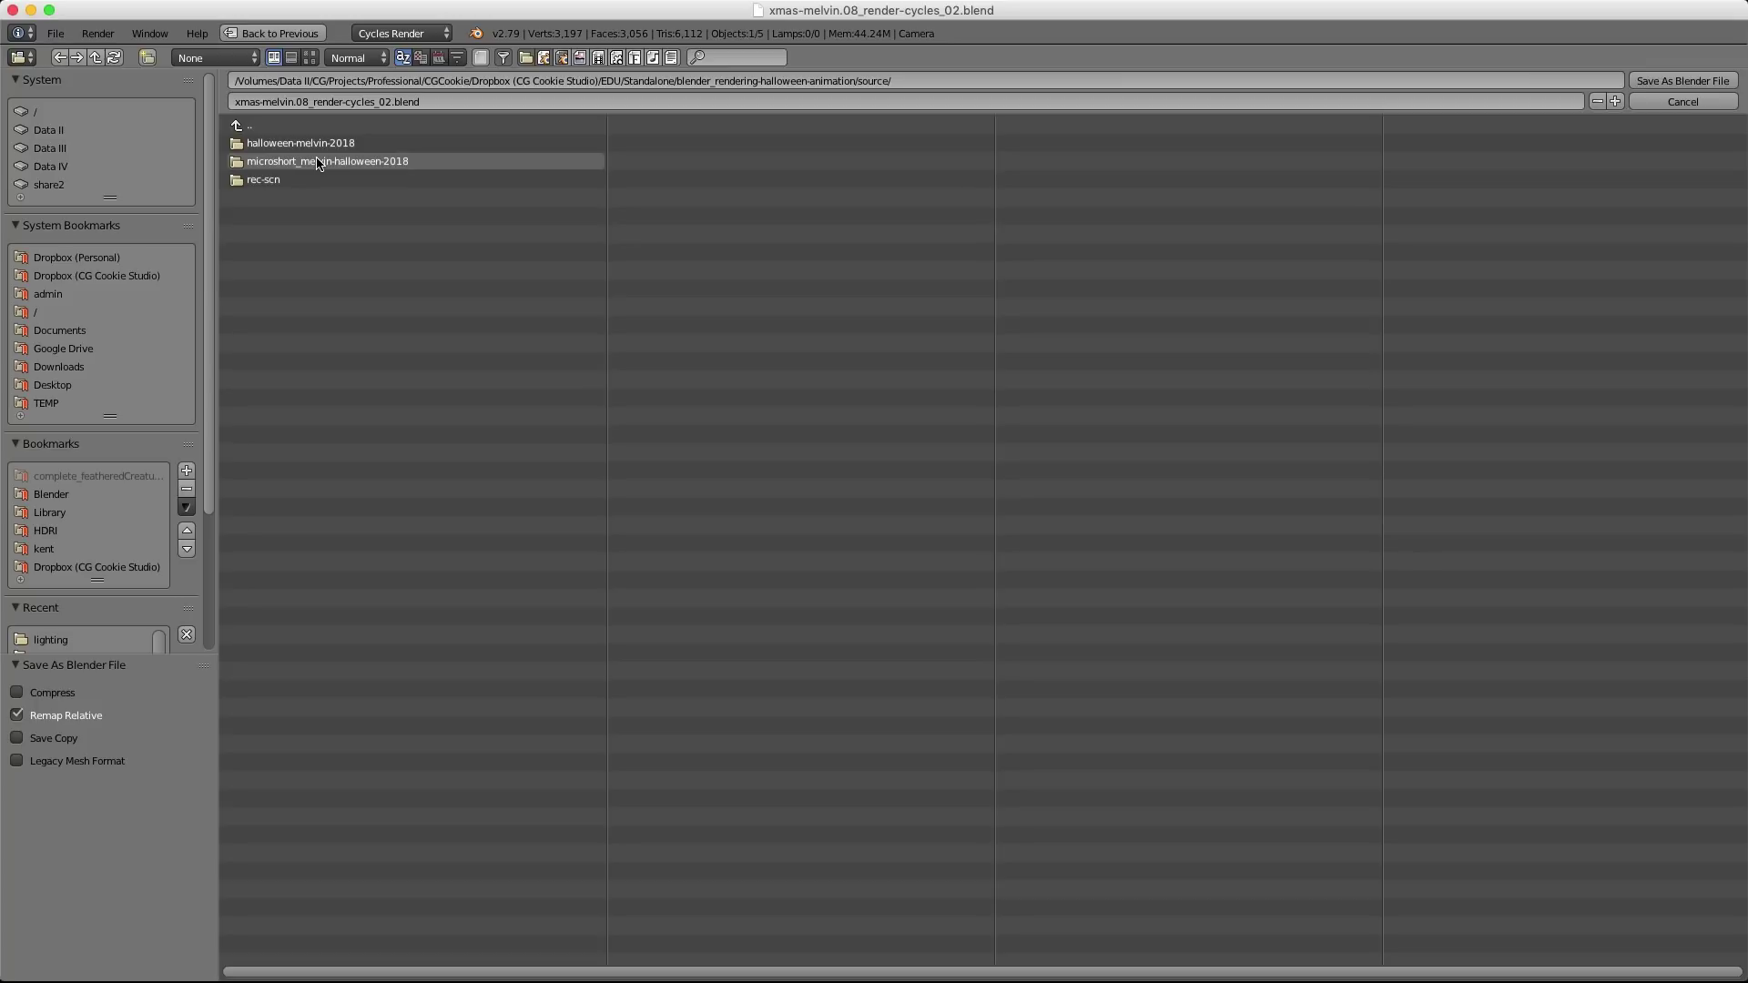
double_click(318, 163)
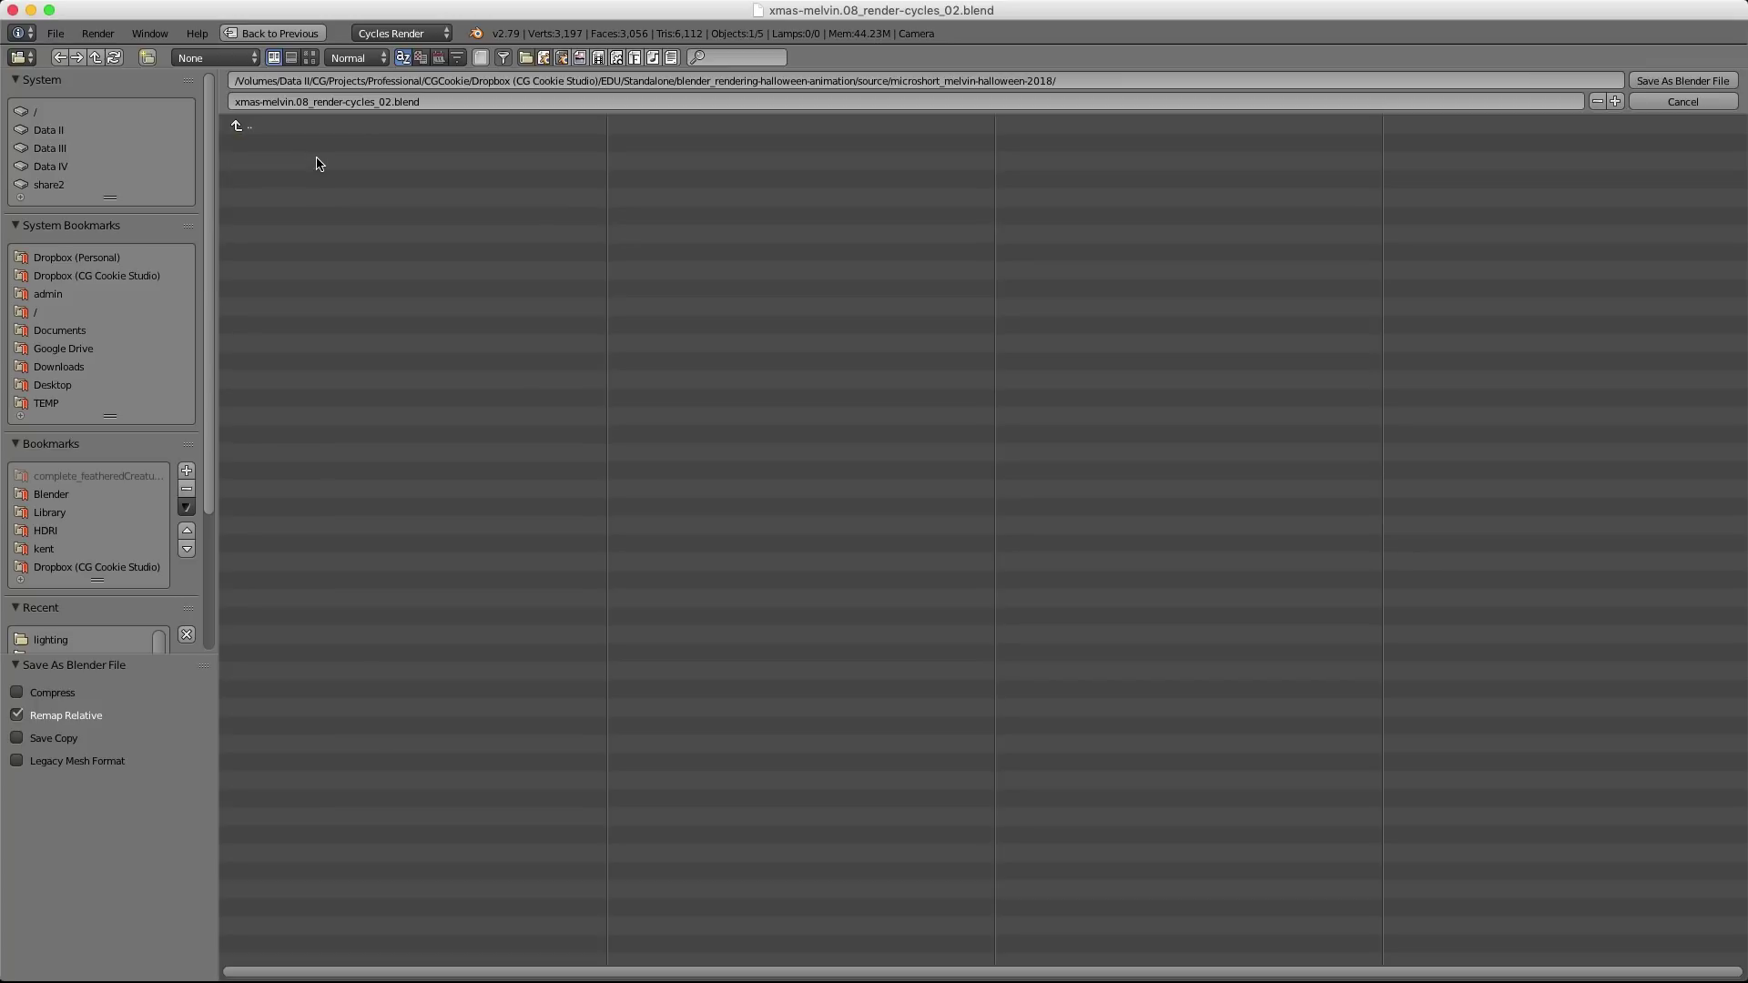
Create three subfolders named lib, shots and pre inside the microshort_melvin-halloween-2018 folder.
left_click(147, 57)
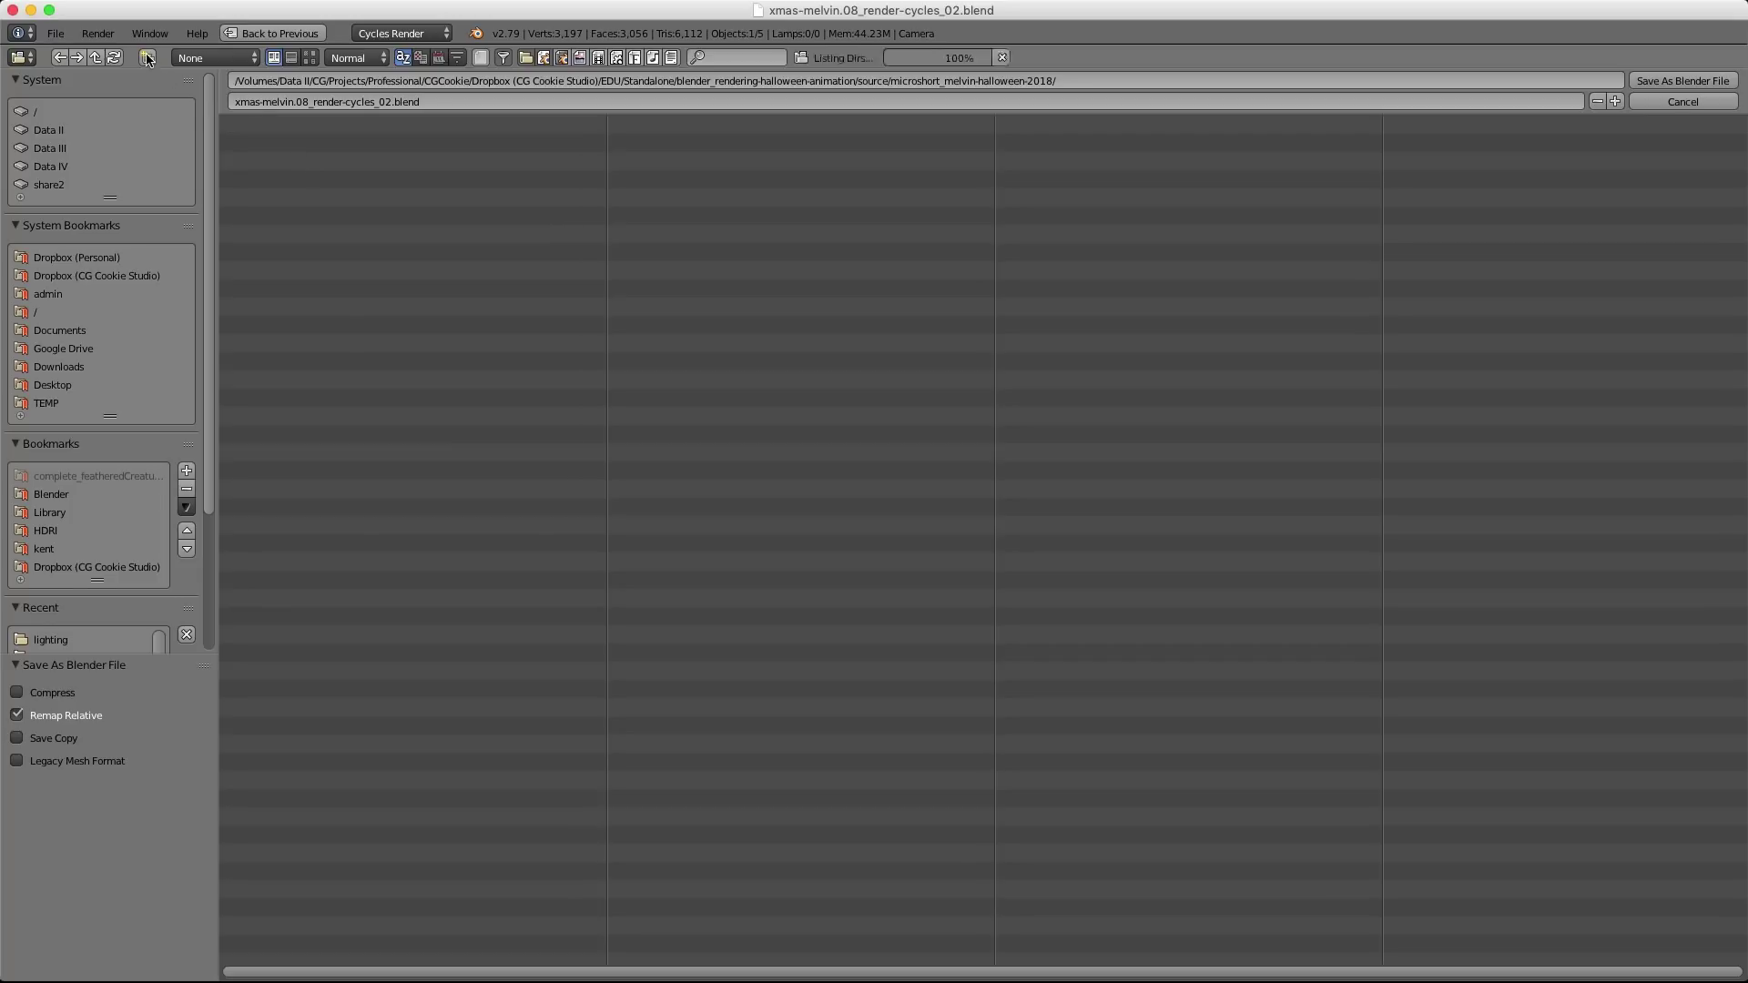
type("l")
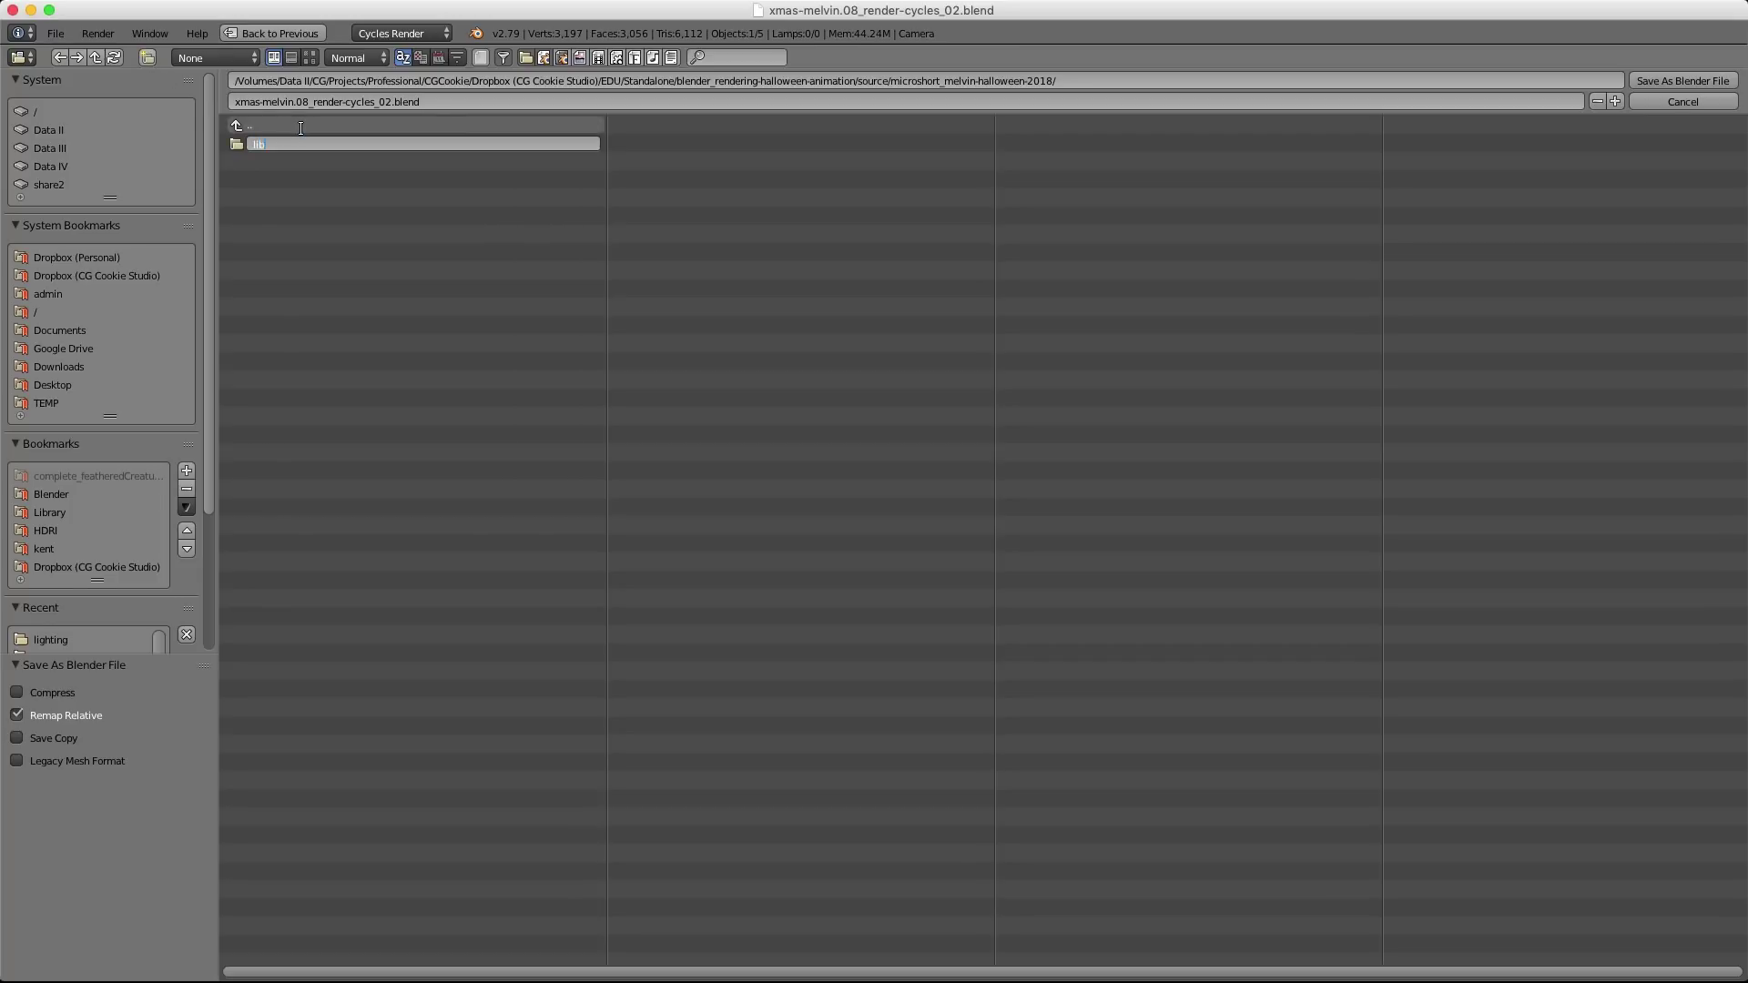
type("ib")
key("Return")
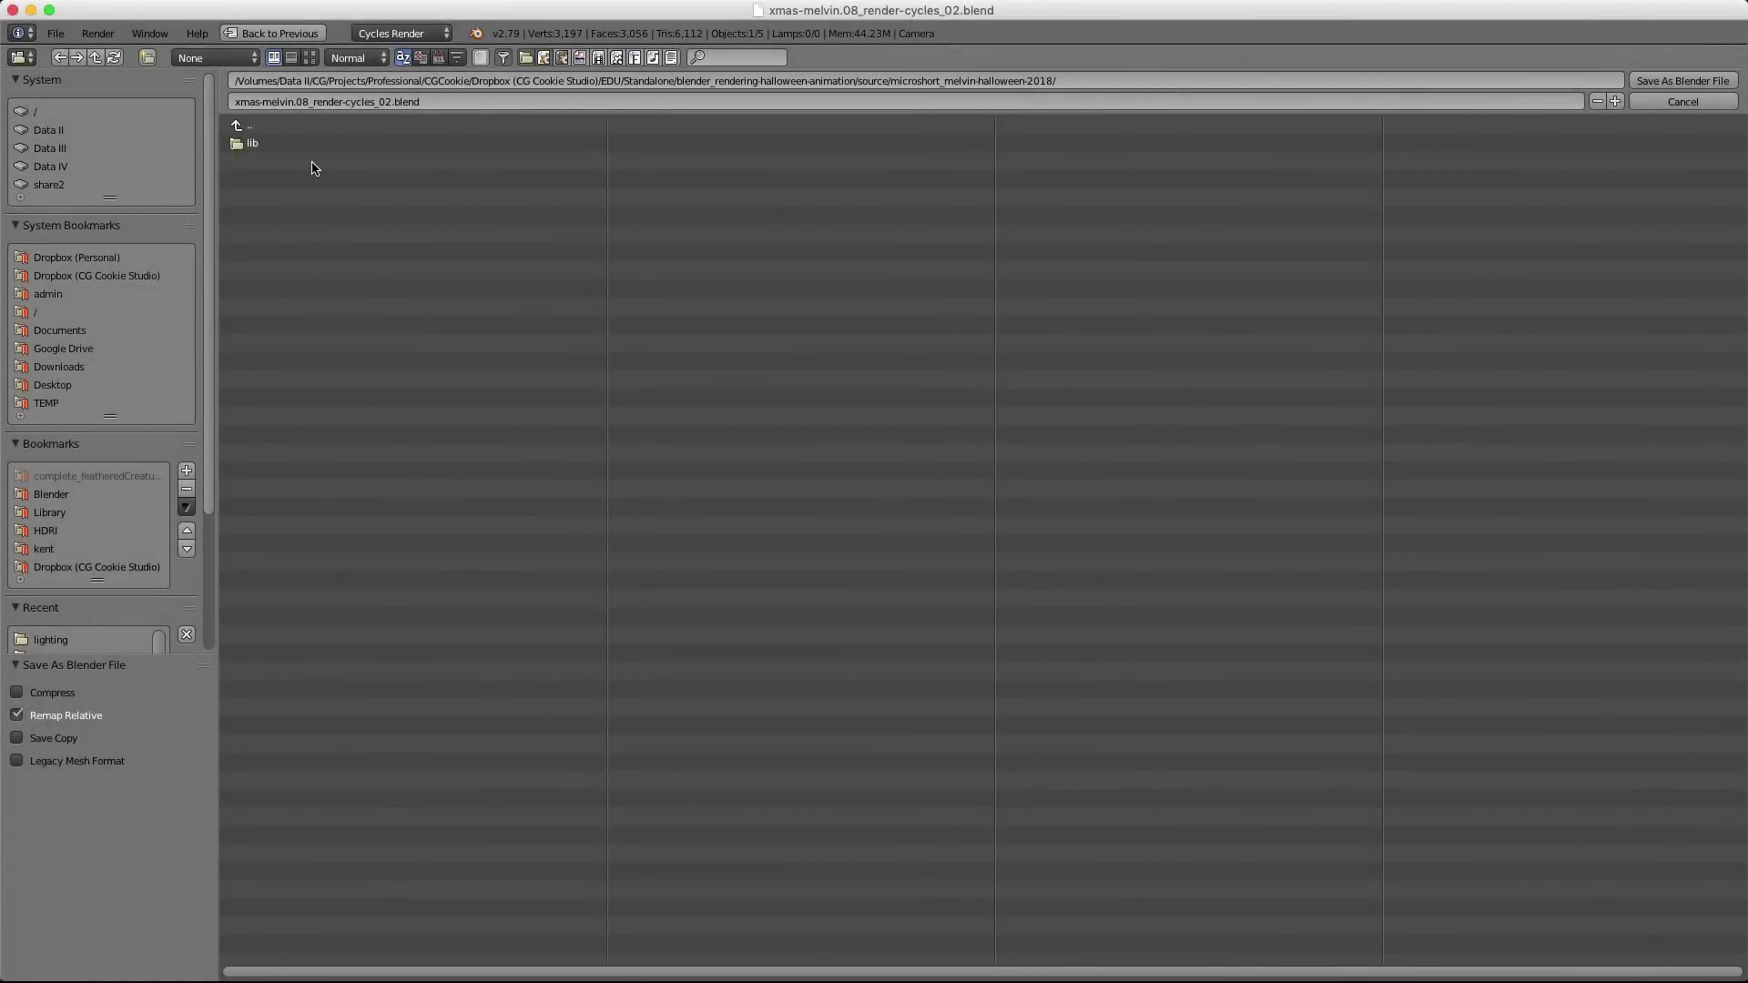
left_click(148, 57)
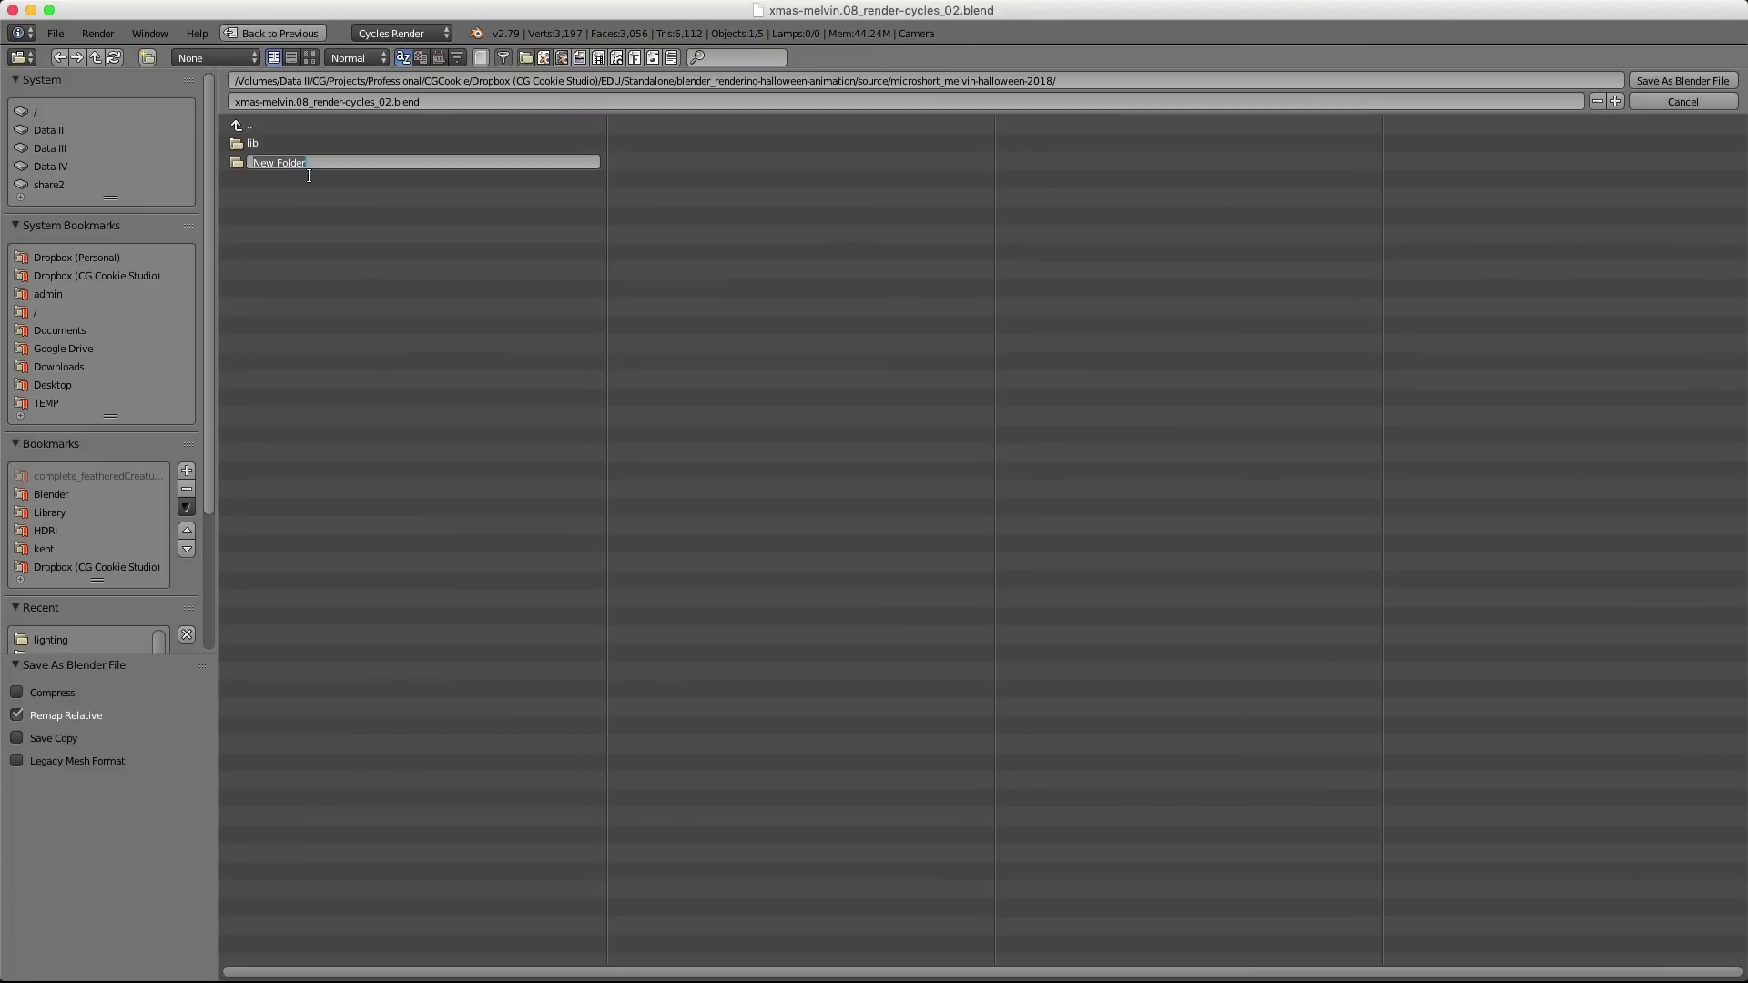
type("shots")
key("Return")
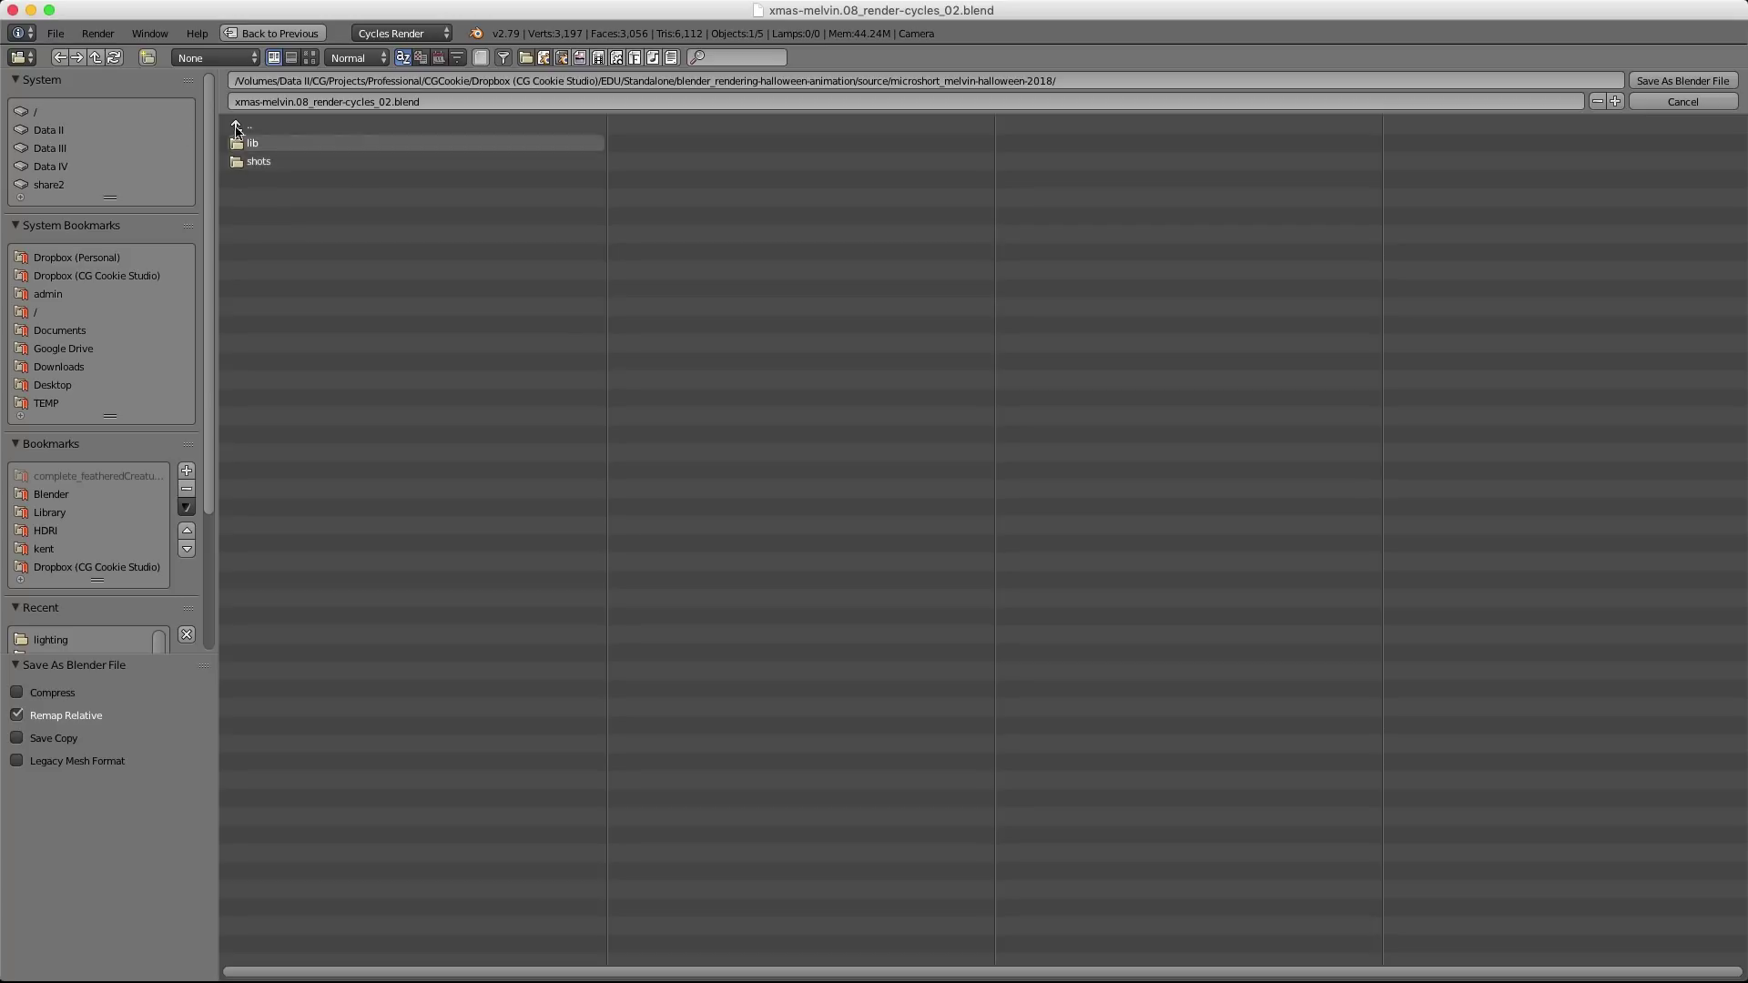
left_click(147, 57)
type("pre")
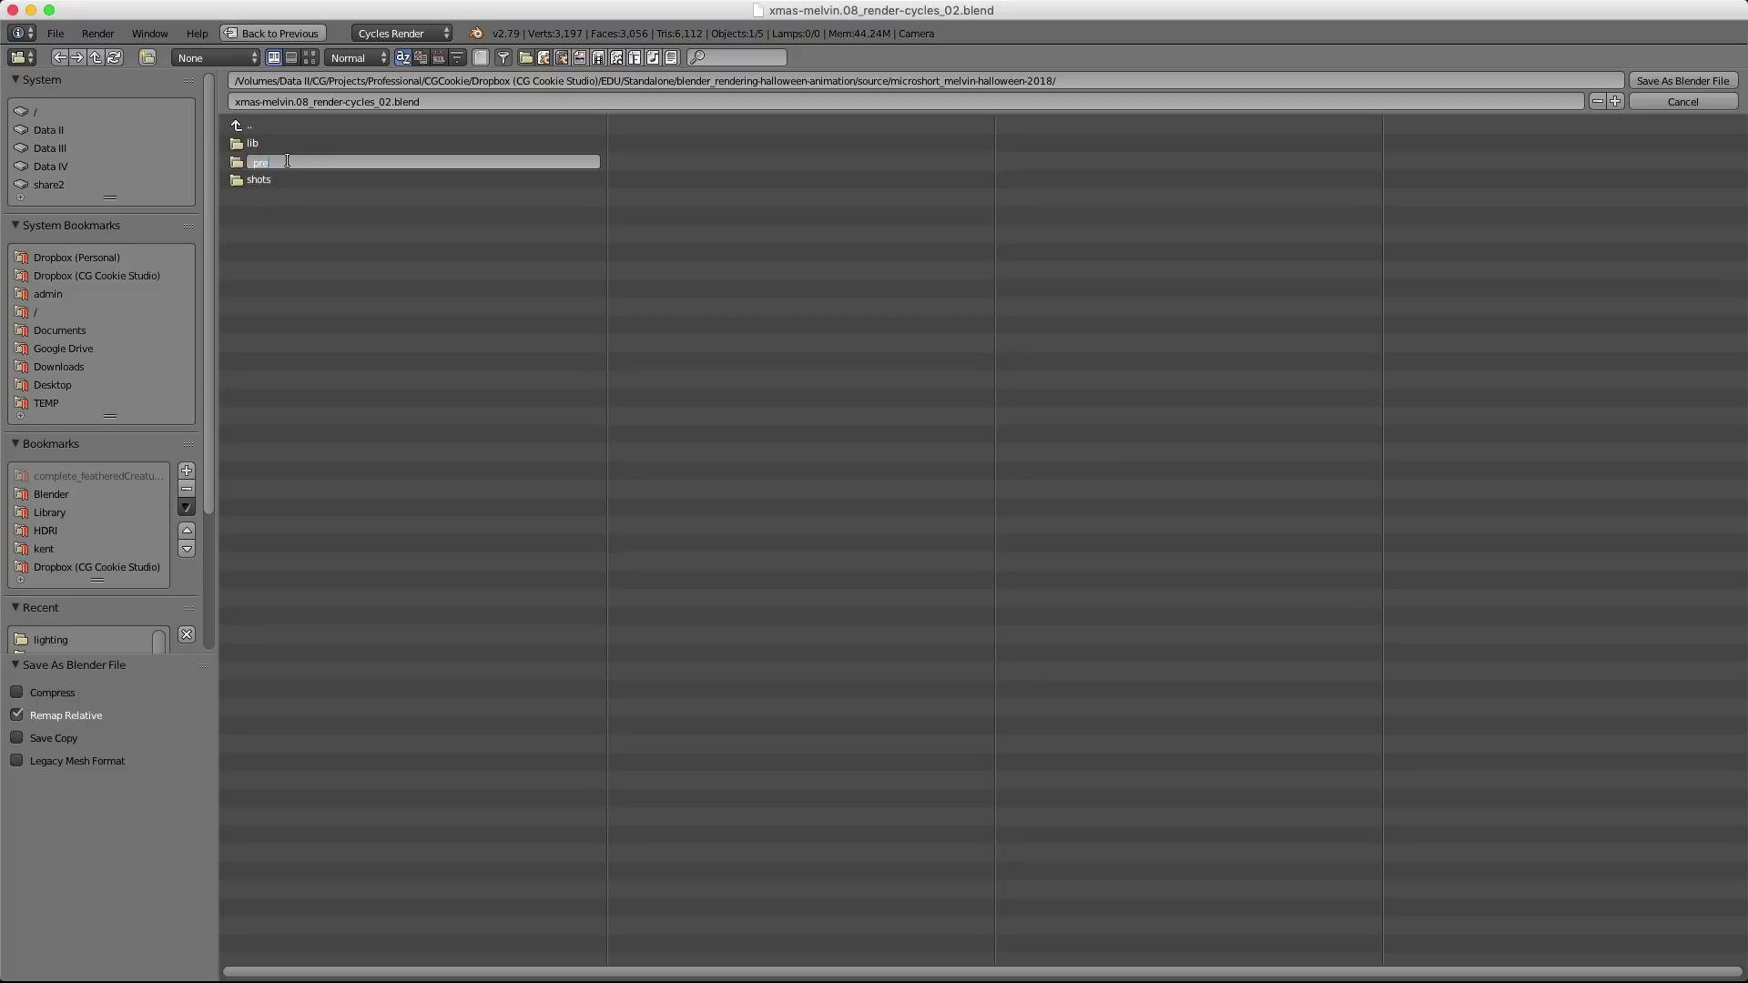
key("Return")
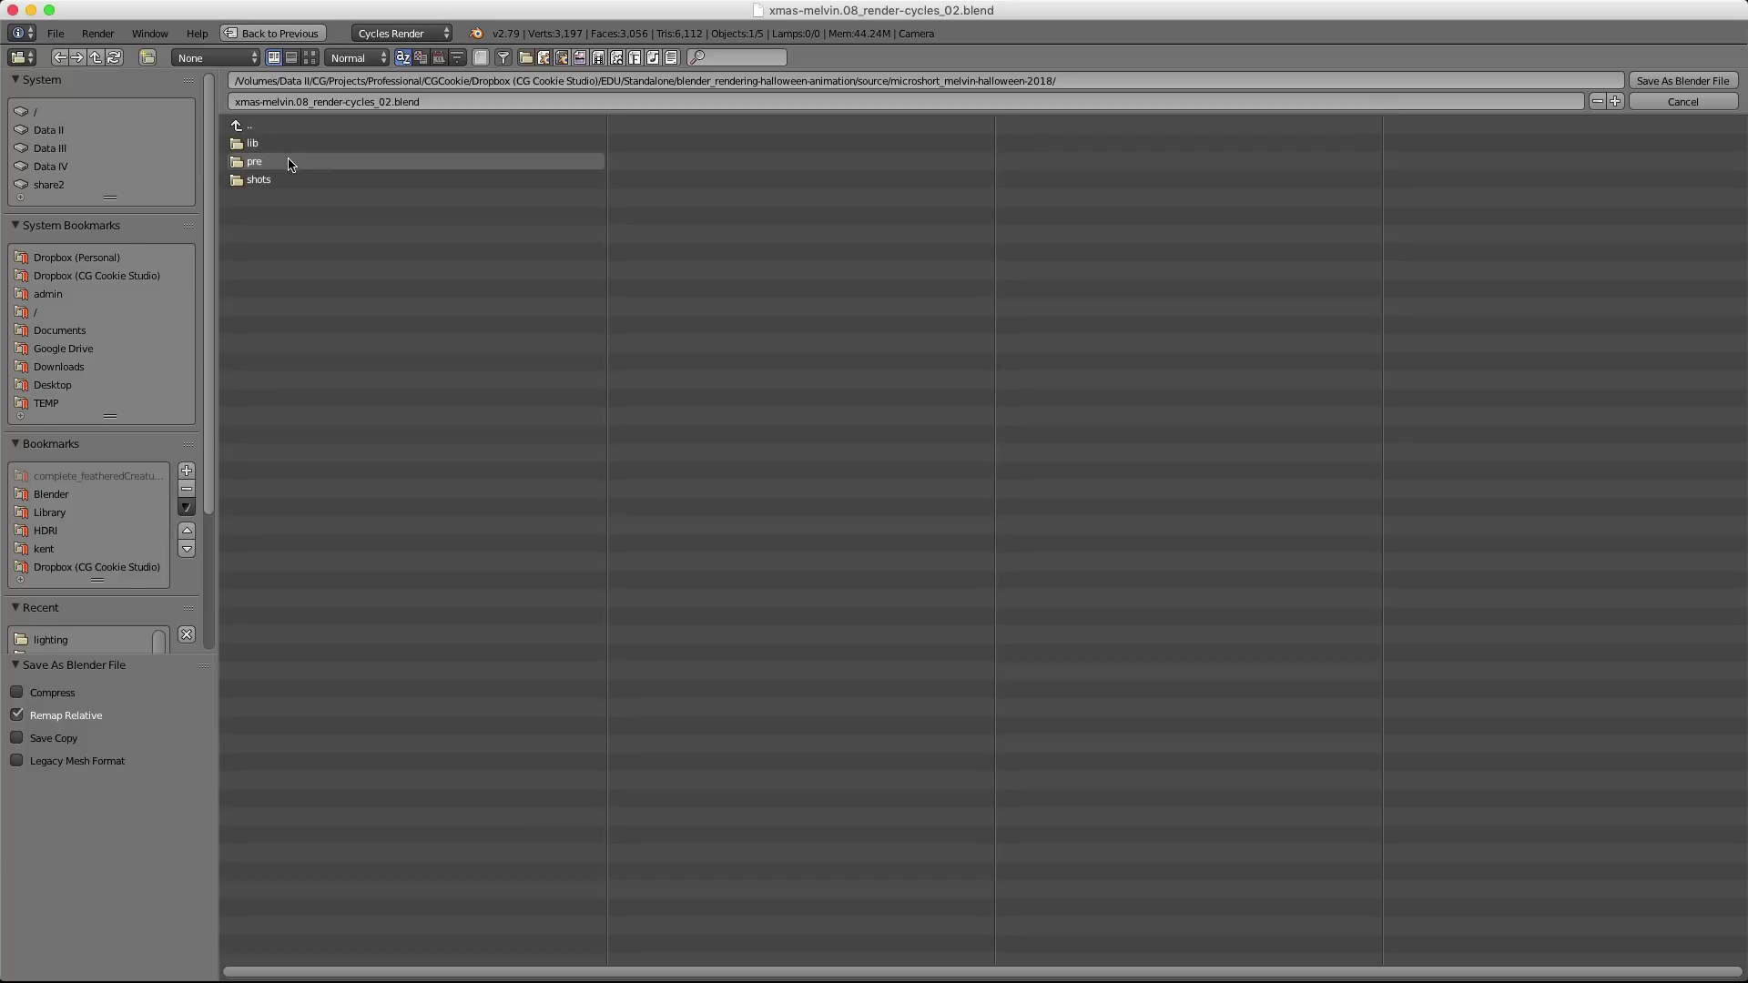
Save the scene into the pre folder as melvin-halloween_prototype-01.blend.
left_click(264, 162)
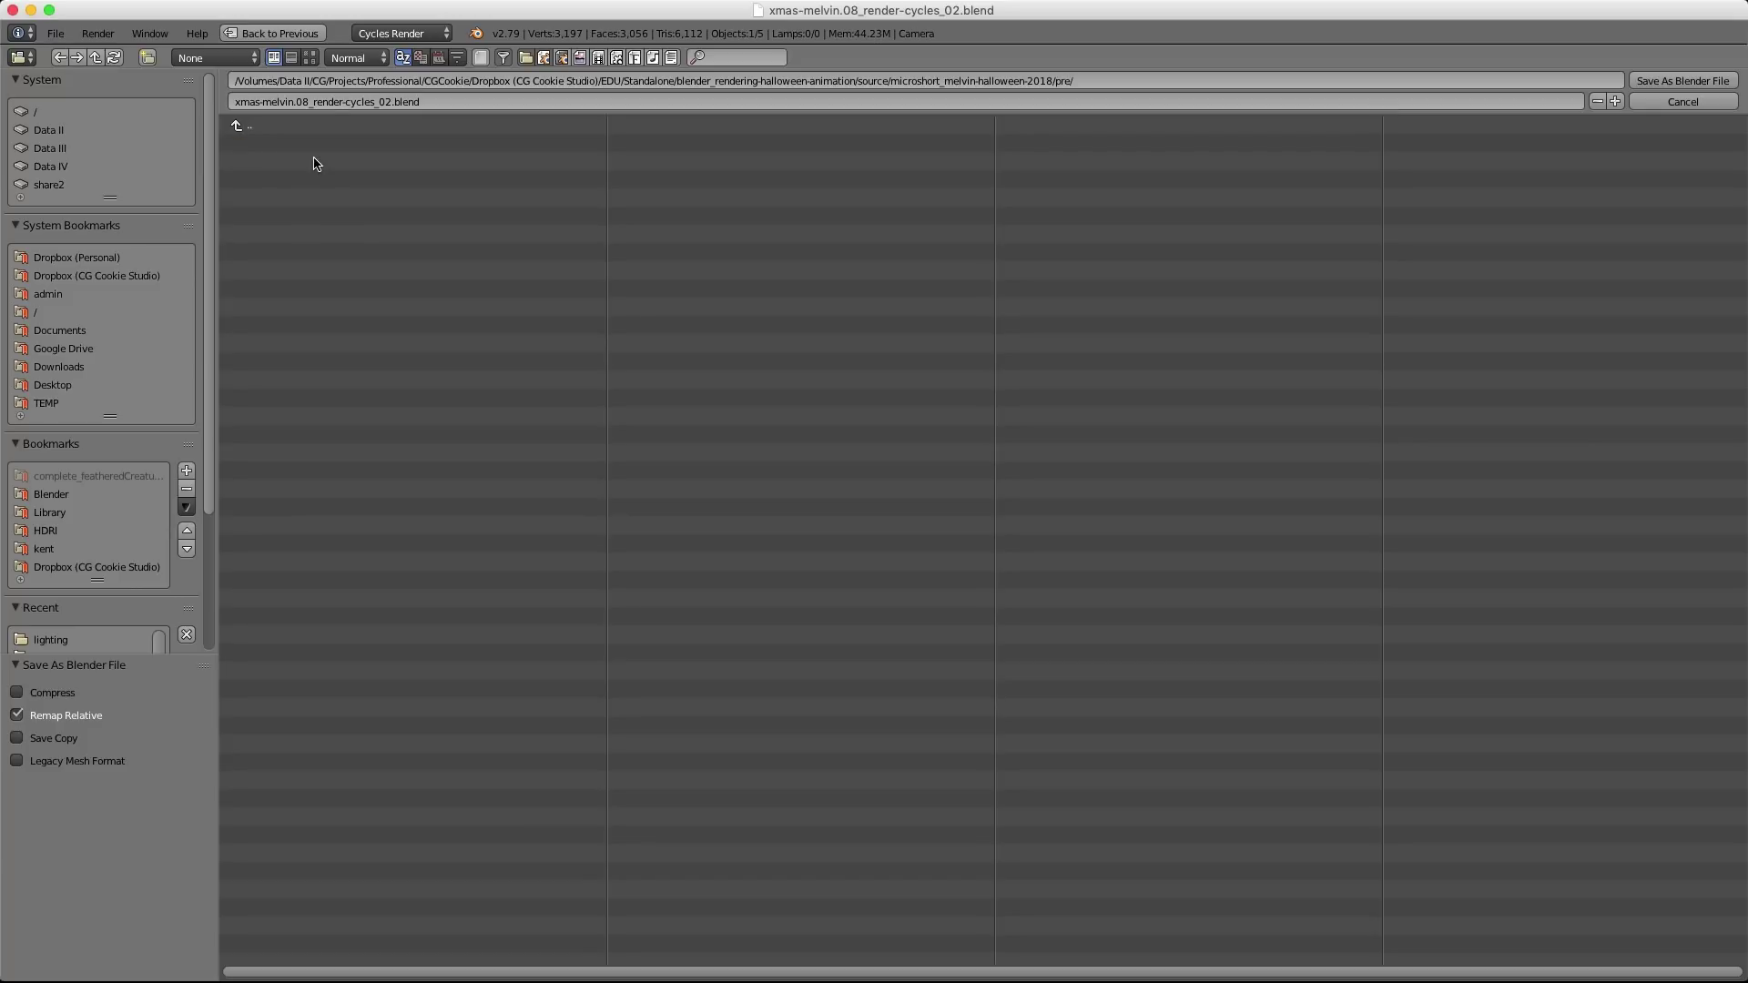
left_click(378, 105)
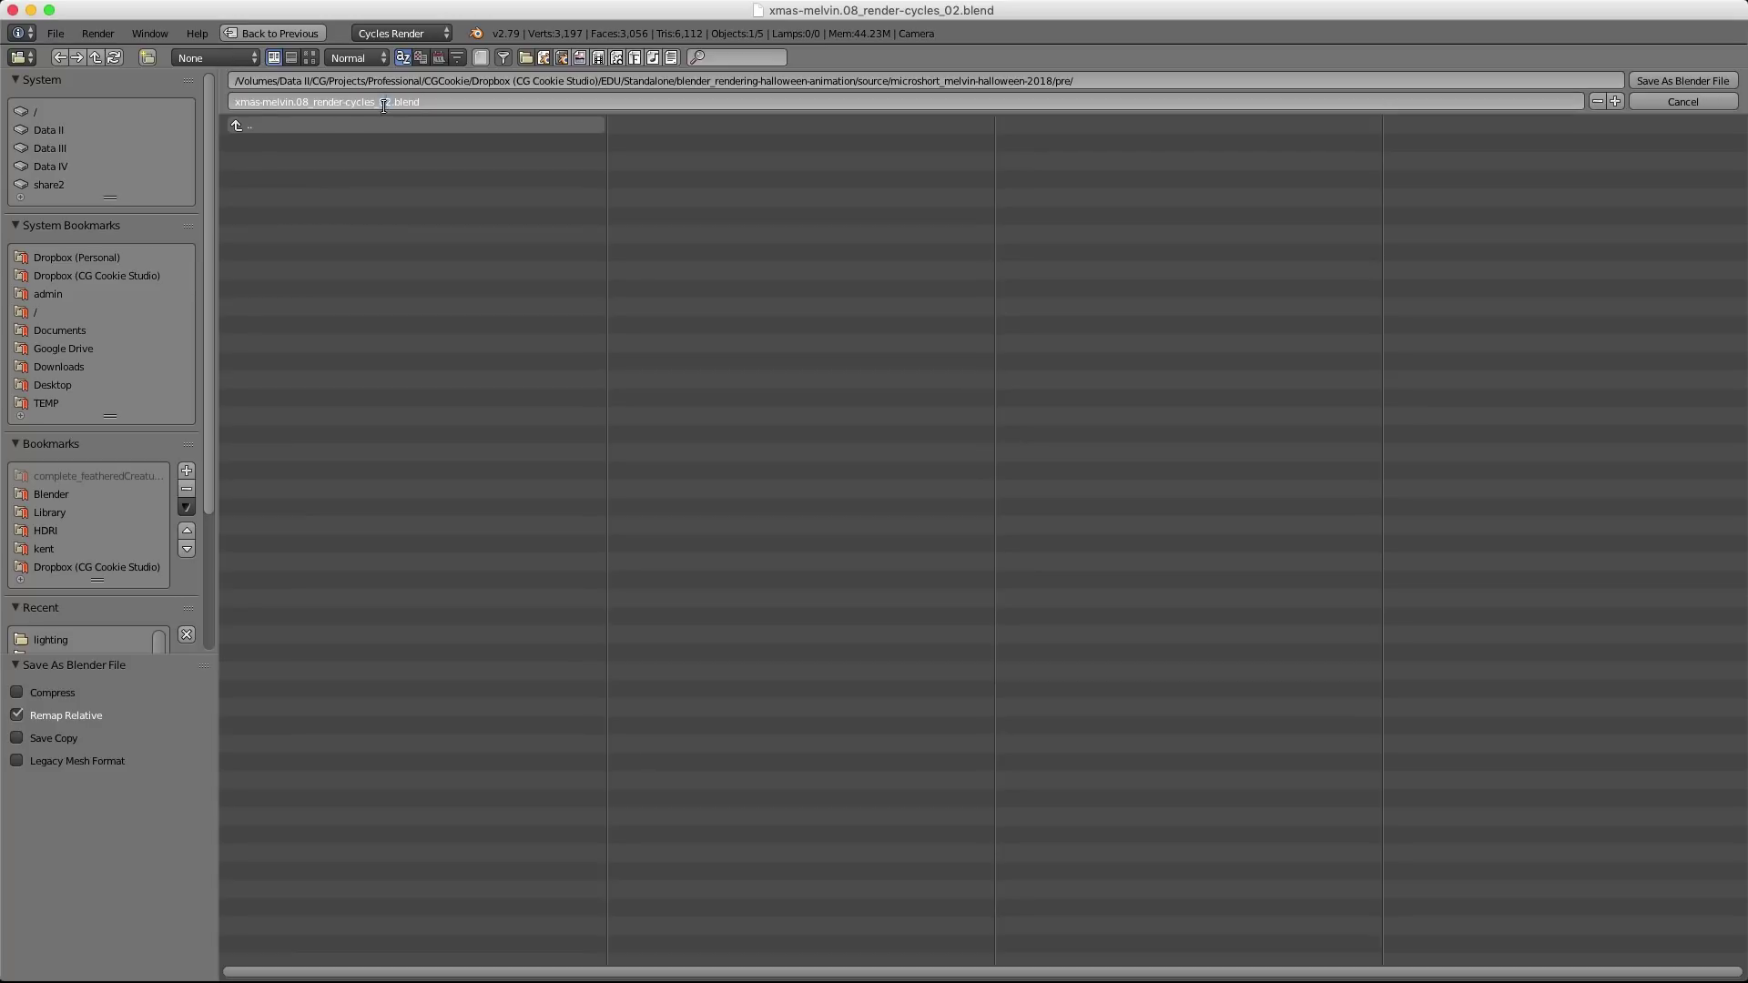
left_click_drag(392, 102, 229, 102)
type("melvin-halloween_port")
type("otype-01")
key("Return")
left_click(1682, 80)
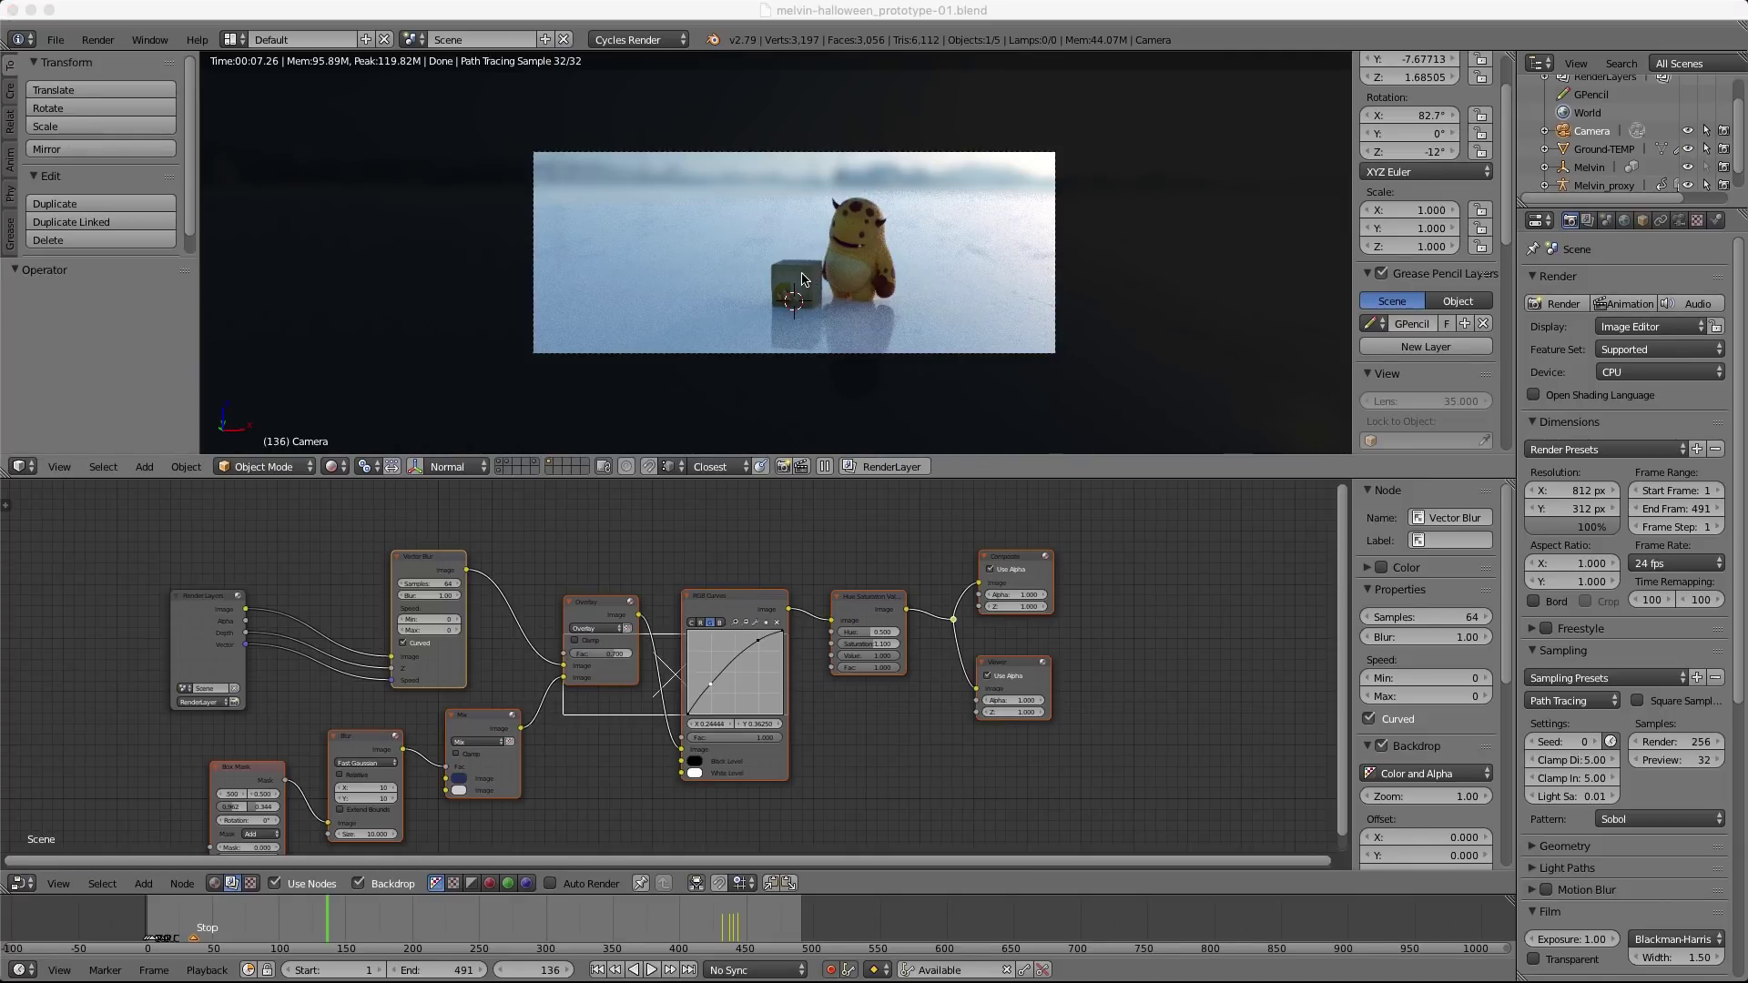
Switch to Finder and open the lib folder of the xmas-melvin-2017 project in companyMedia/microshorts.
key("super+n")
left_click(680, 277)
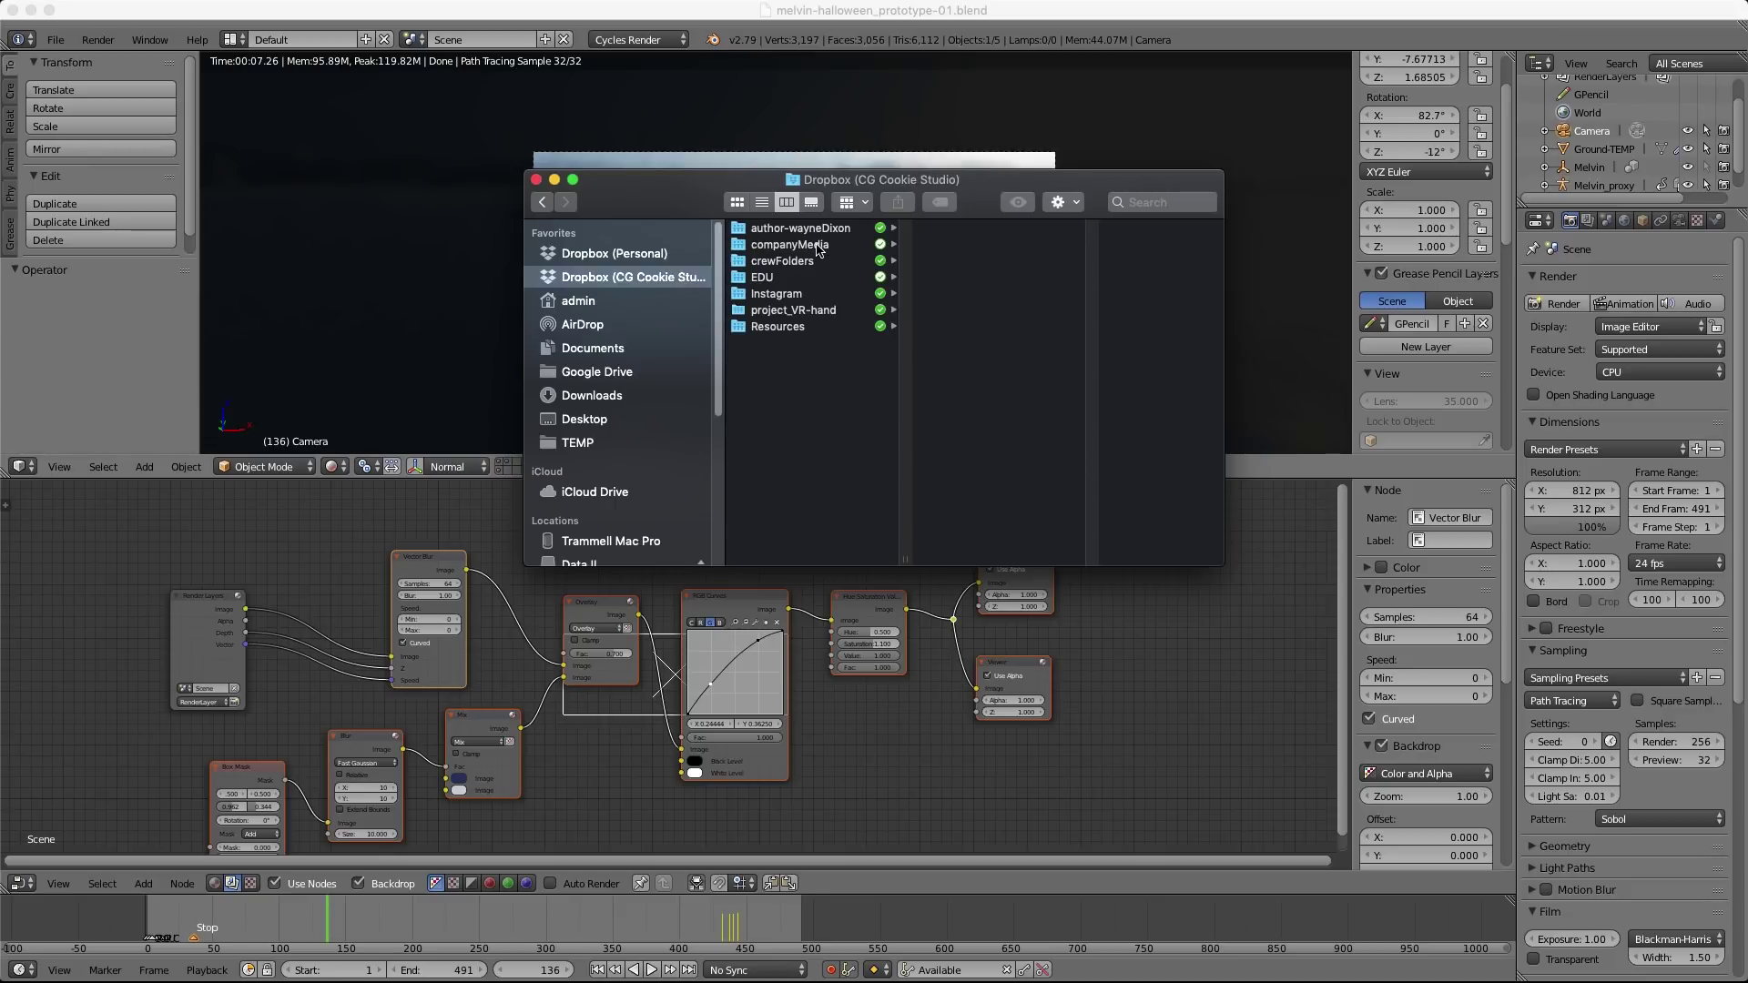
left_click(815, 245)
left_click(972, 229)
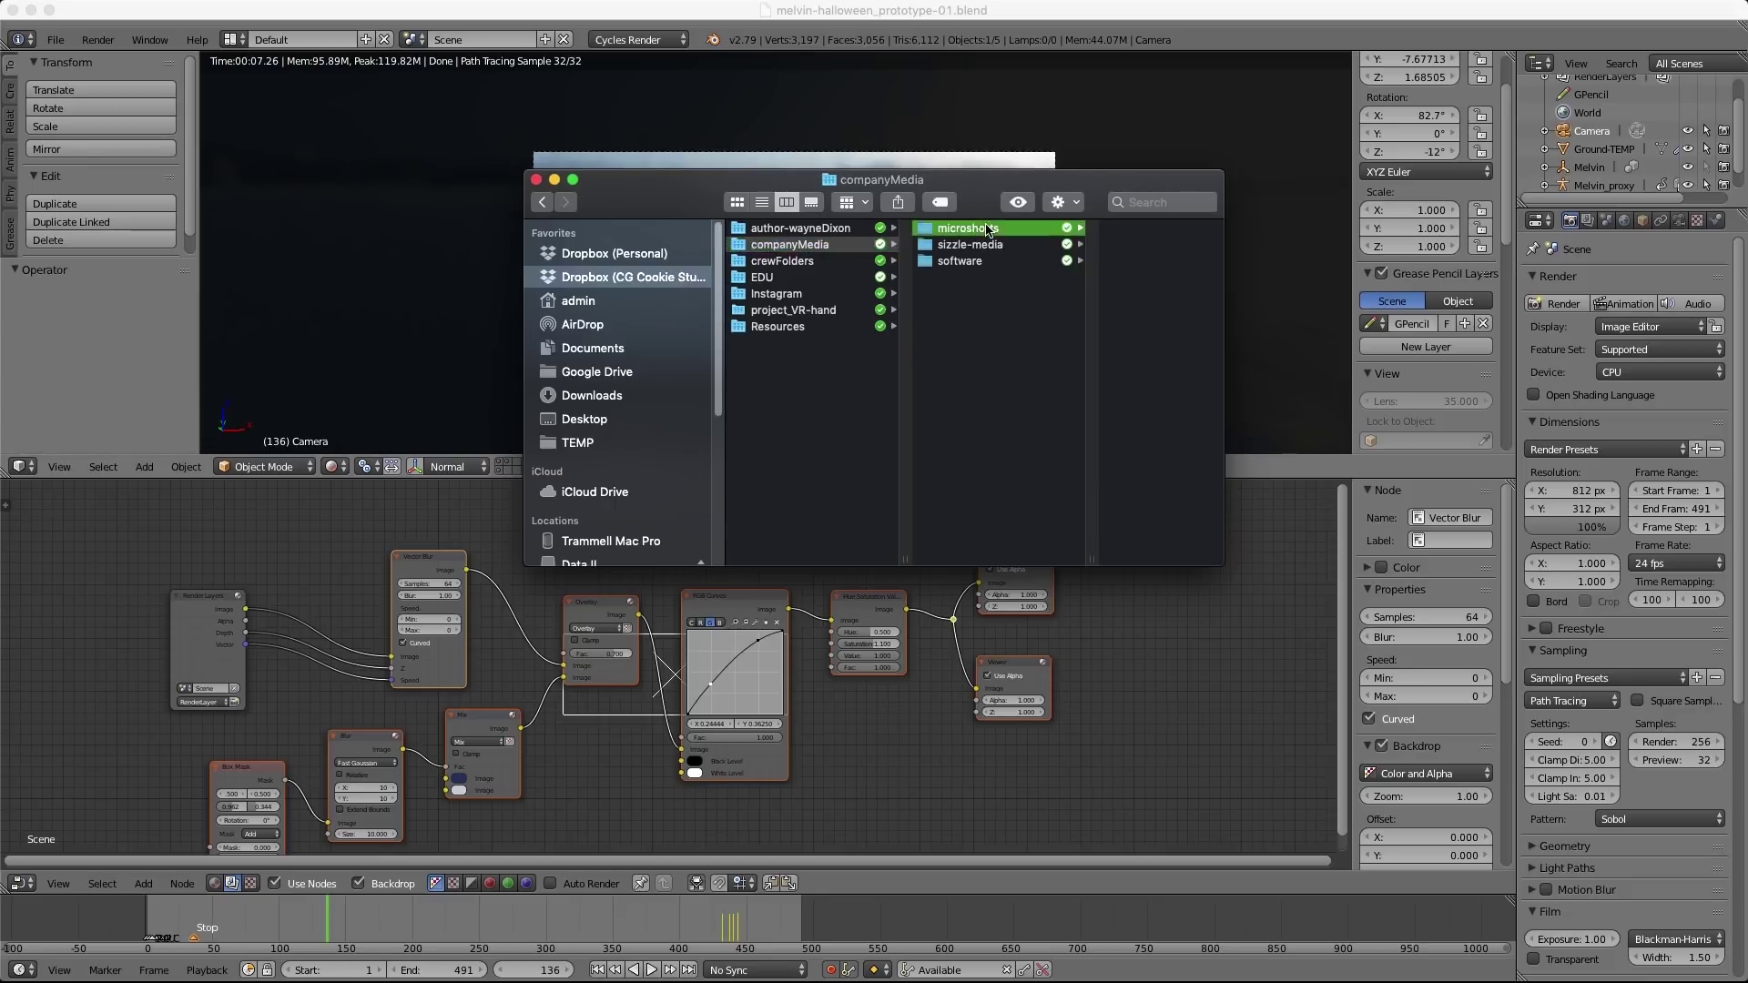
left_click(1083, 228)
left_click(1103, 229)
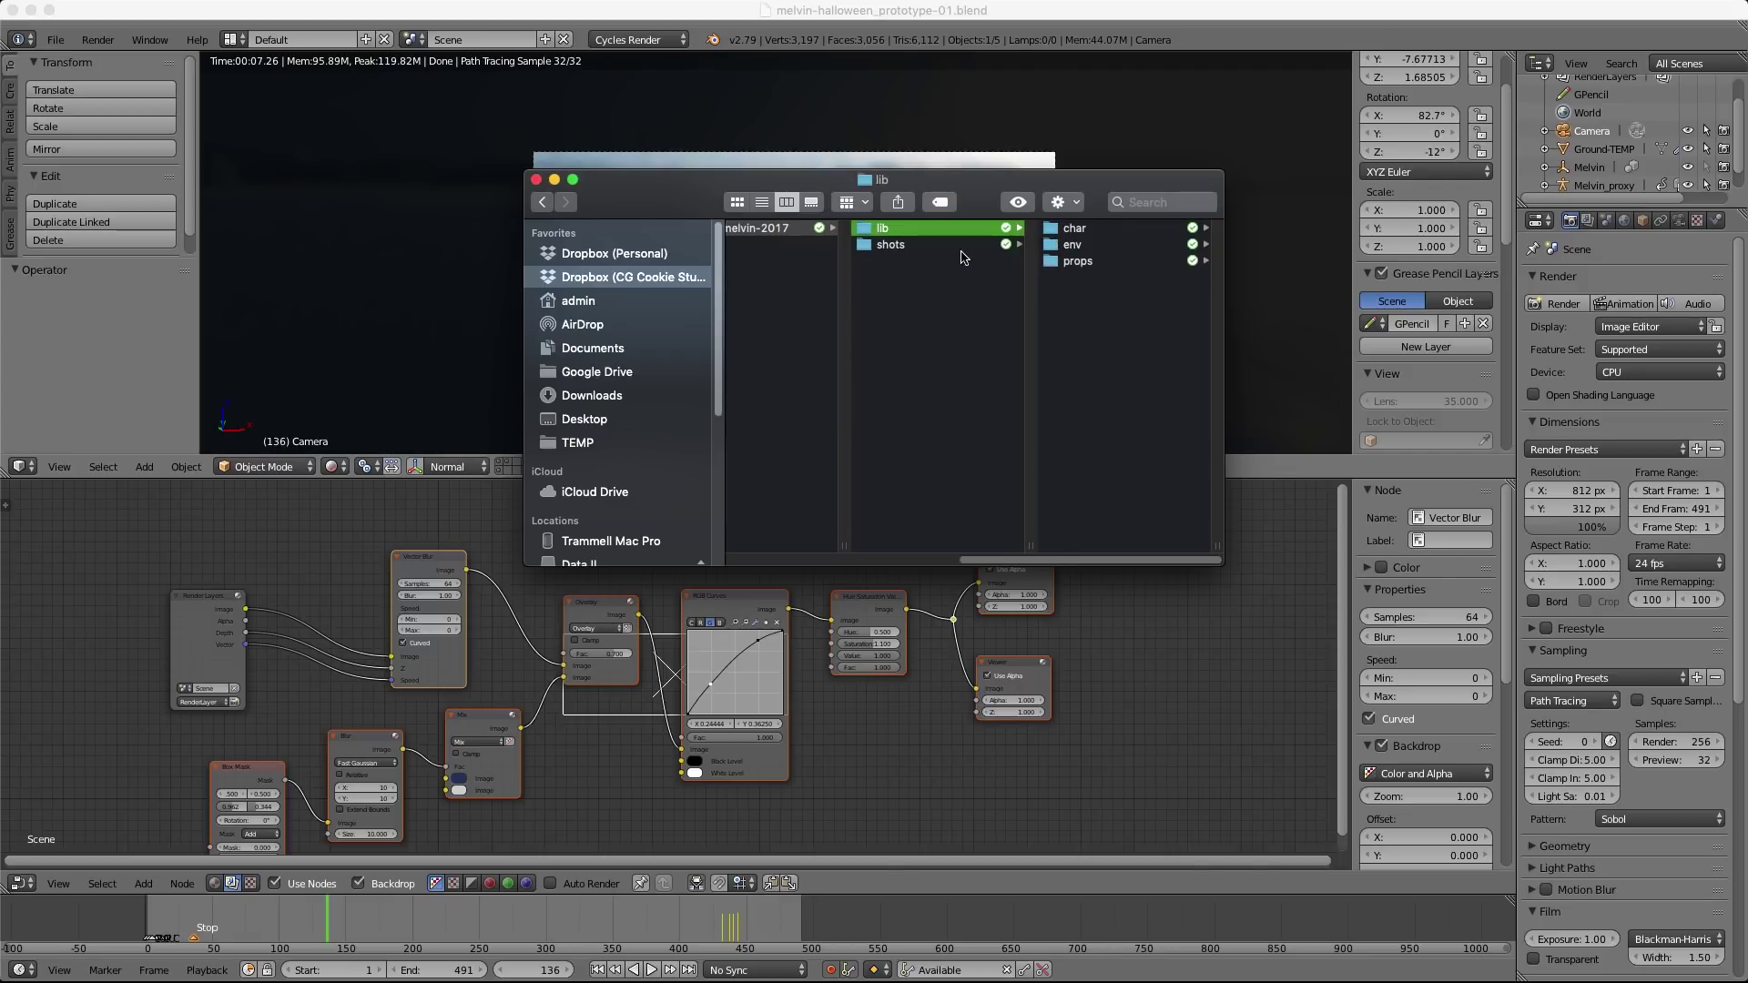
Open the microshort_melvin-halloween-2018 folder in the source folder of EDU/Standalone/blender_rendering-halloween-animation.
scroll(1017, 562, "left", 2)
scroll(1017, 562, "left", 3)
left_click(770, 277)
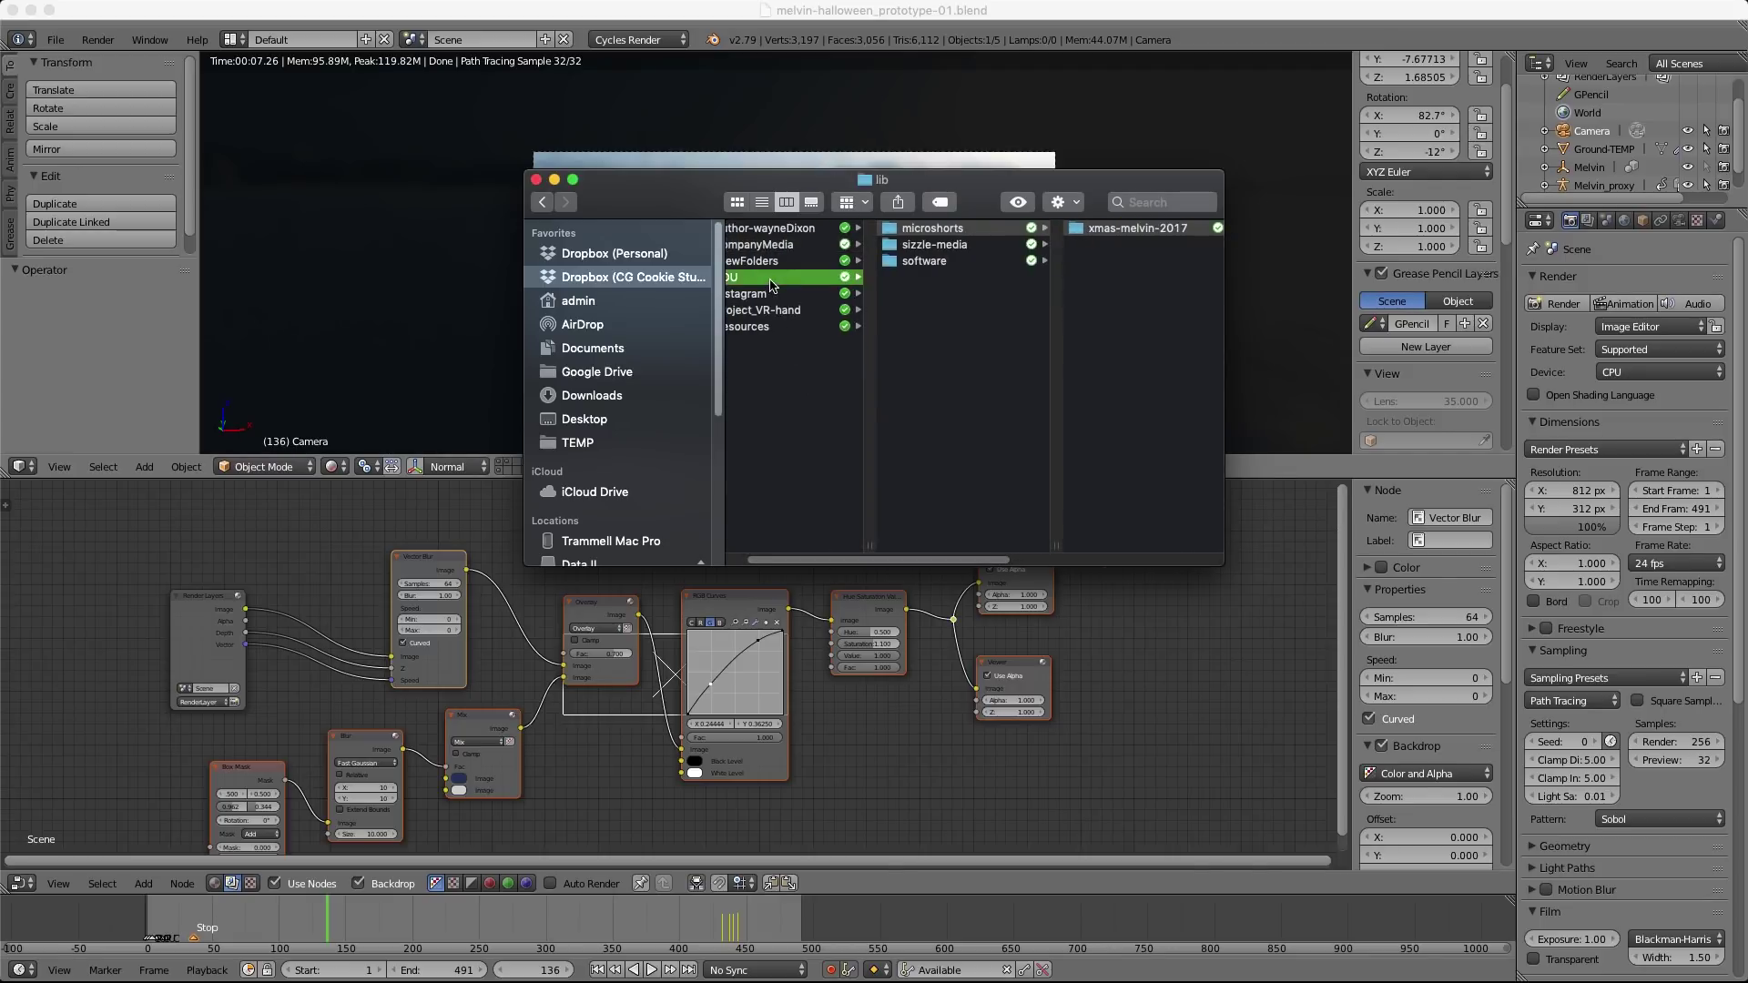
left_click(967, 375)
left_click(1002, 440)
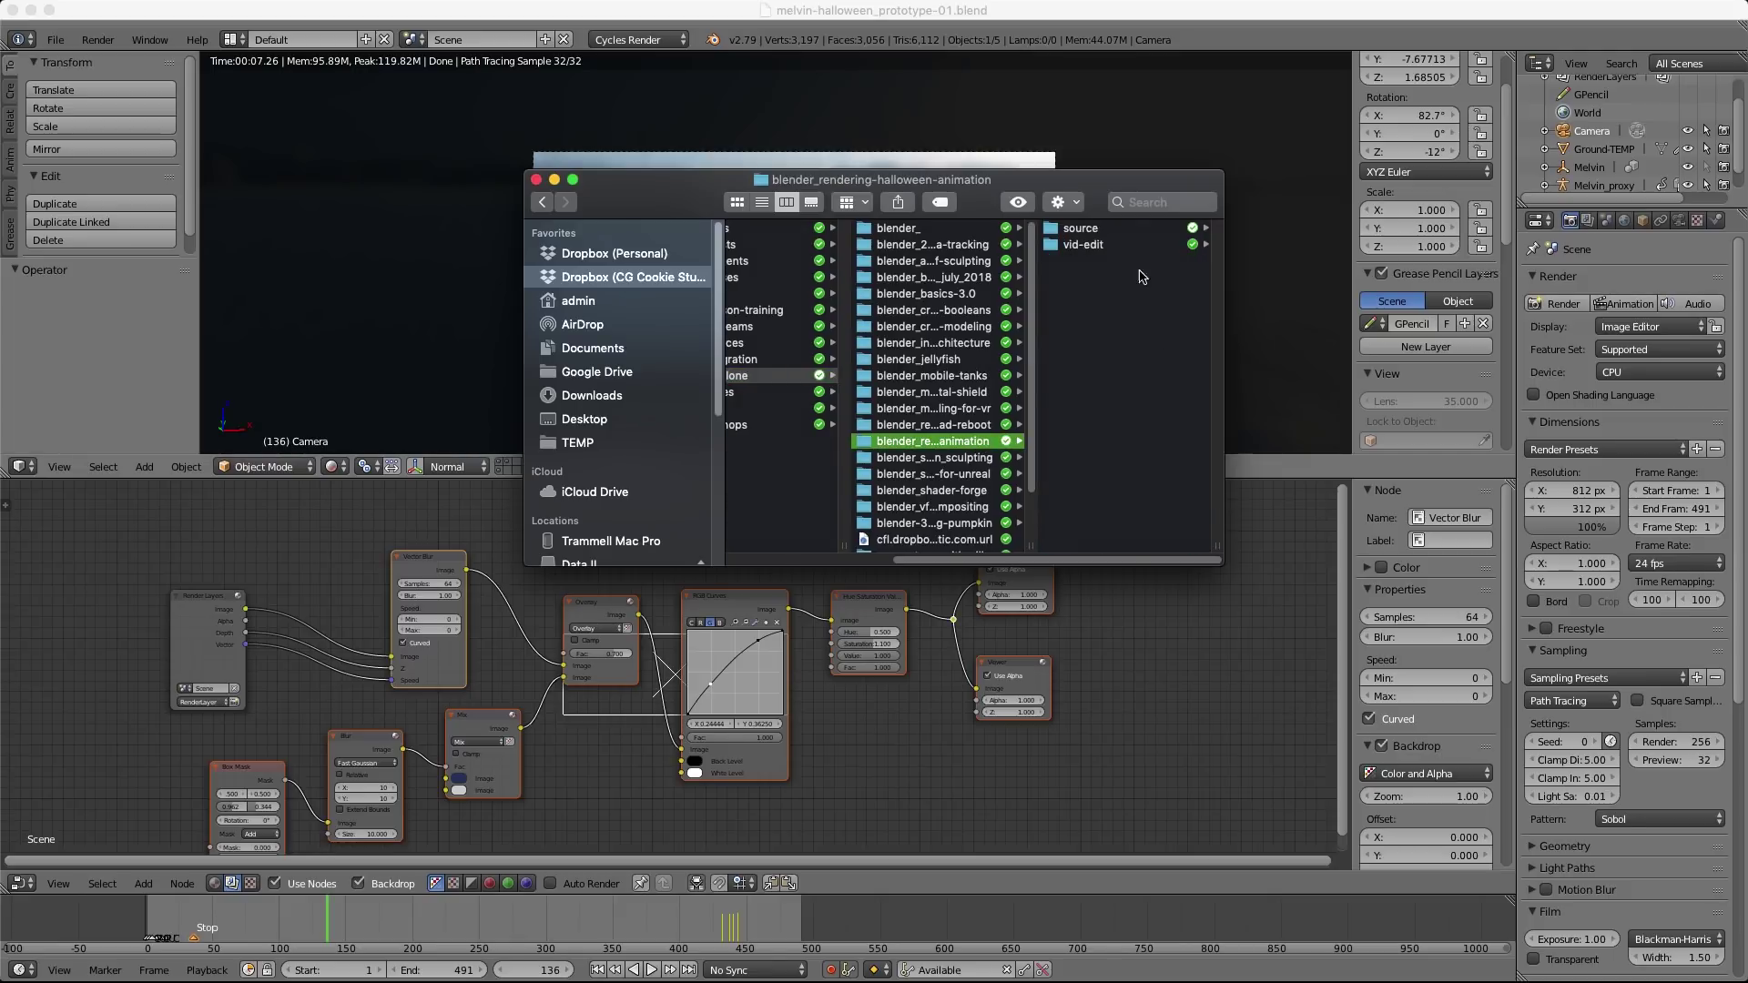
left_click(1105, 229)
left_click(1124, 244)
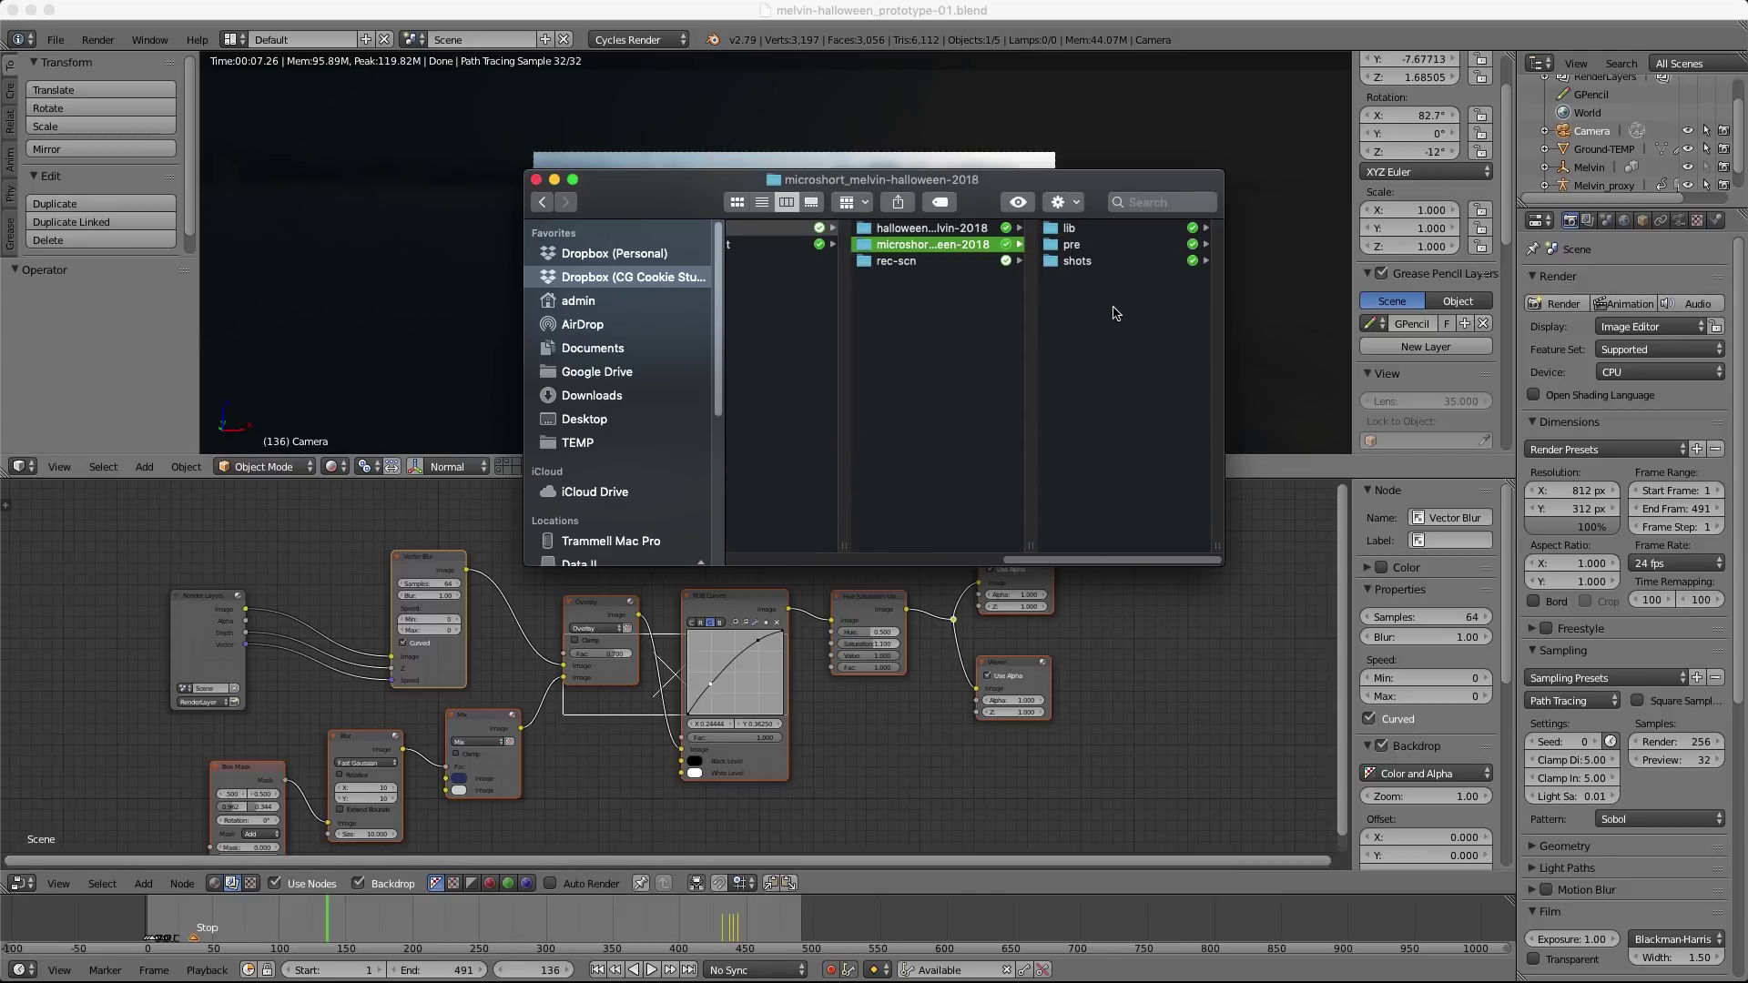
Switch back to Blender with the melvin-halloween_prototype-01.blend scene.
key("super+Tab")
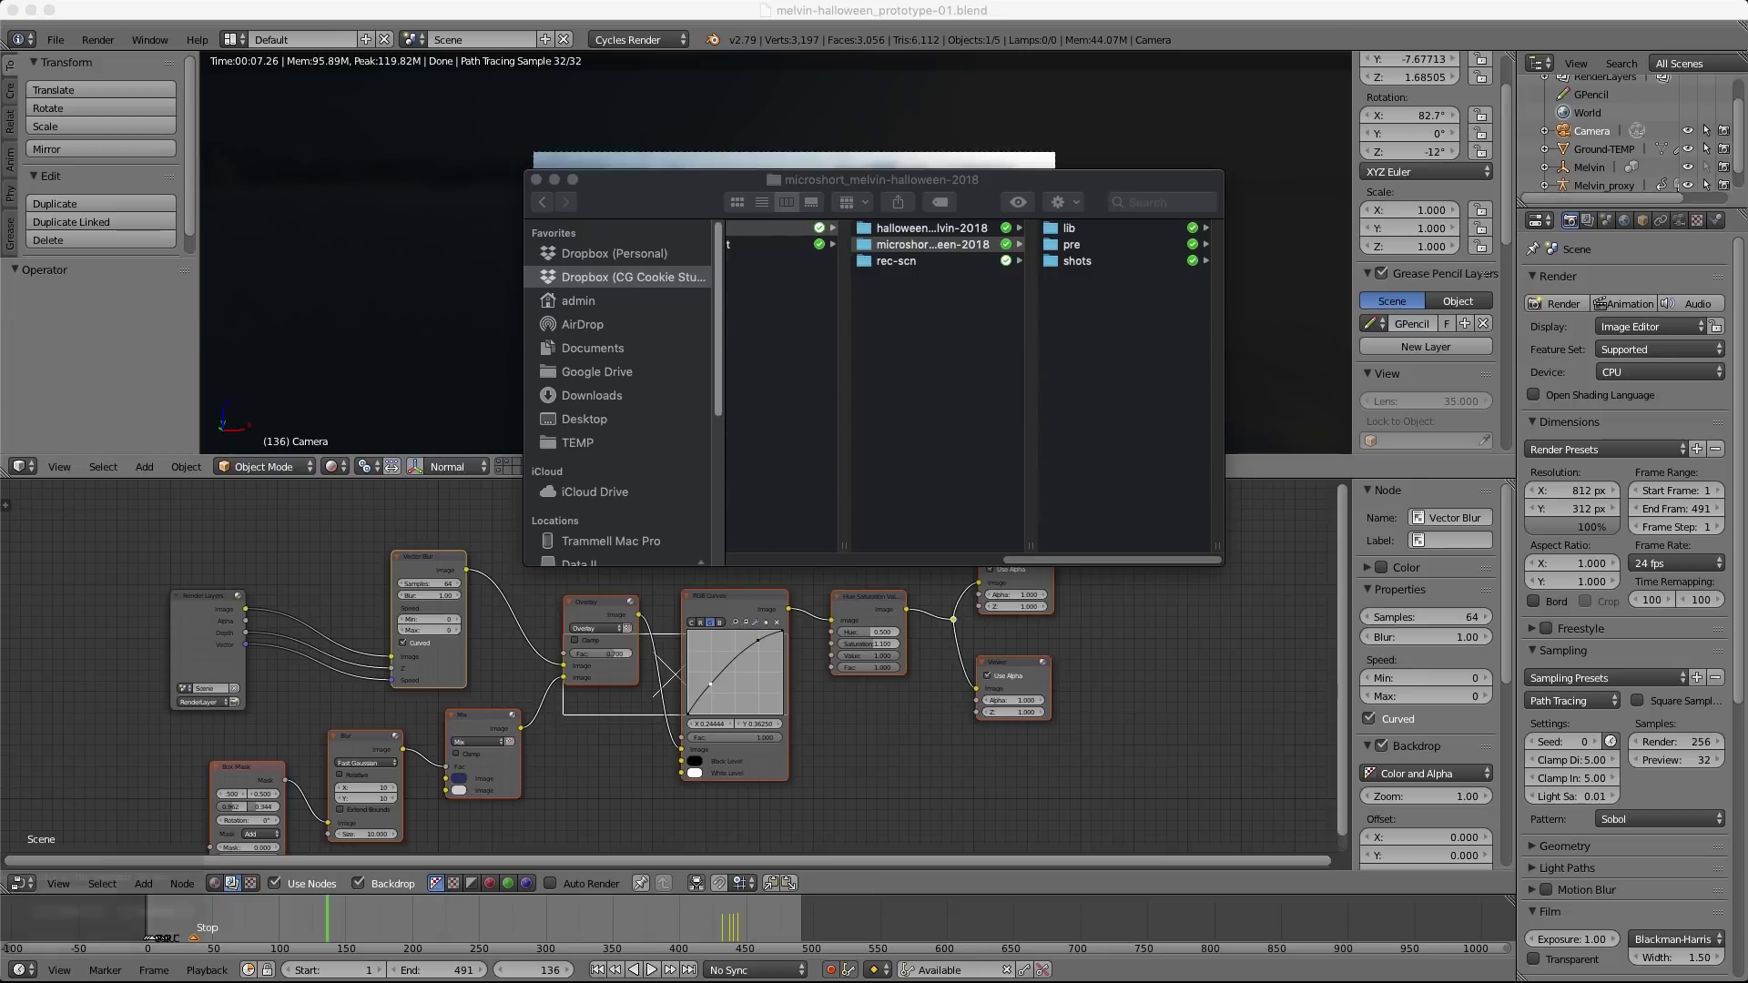
left_click(915, 649)
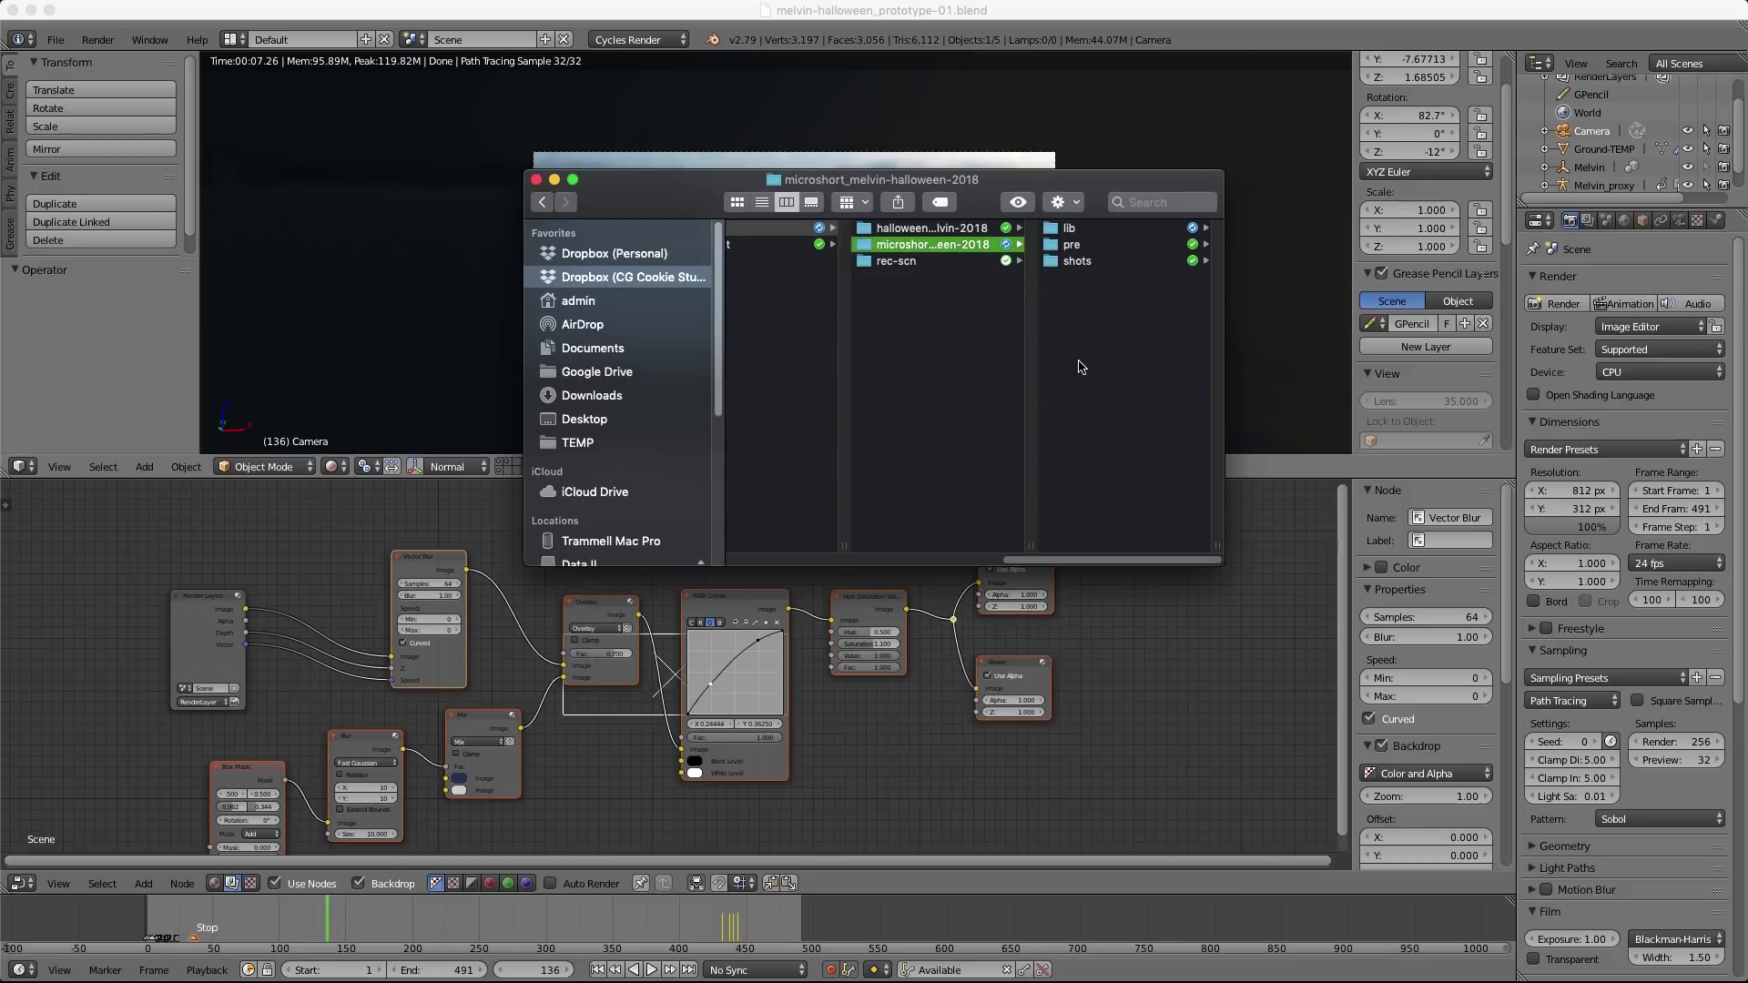
left_click(168, 330)
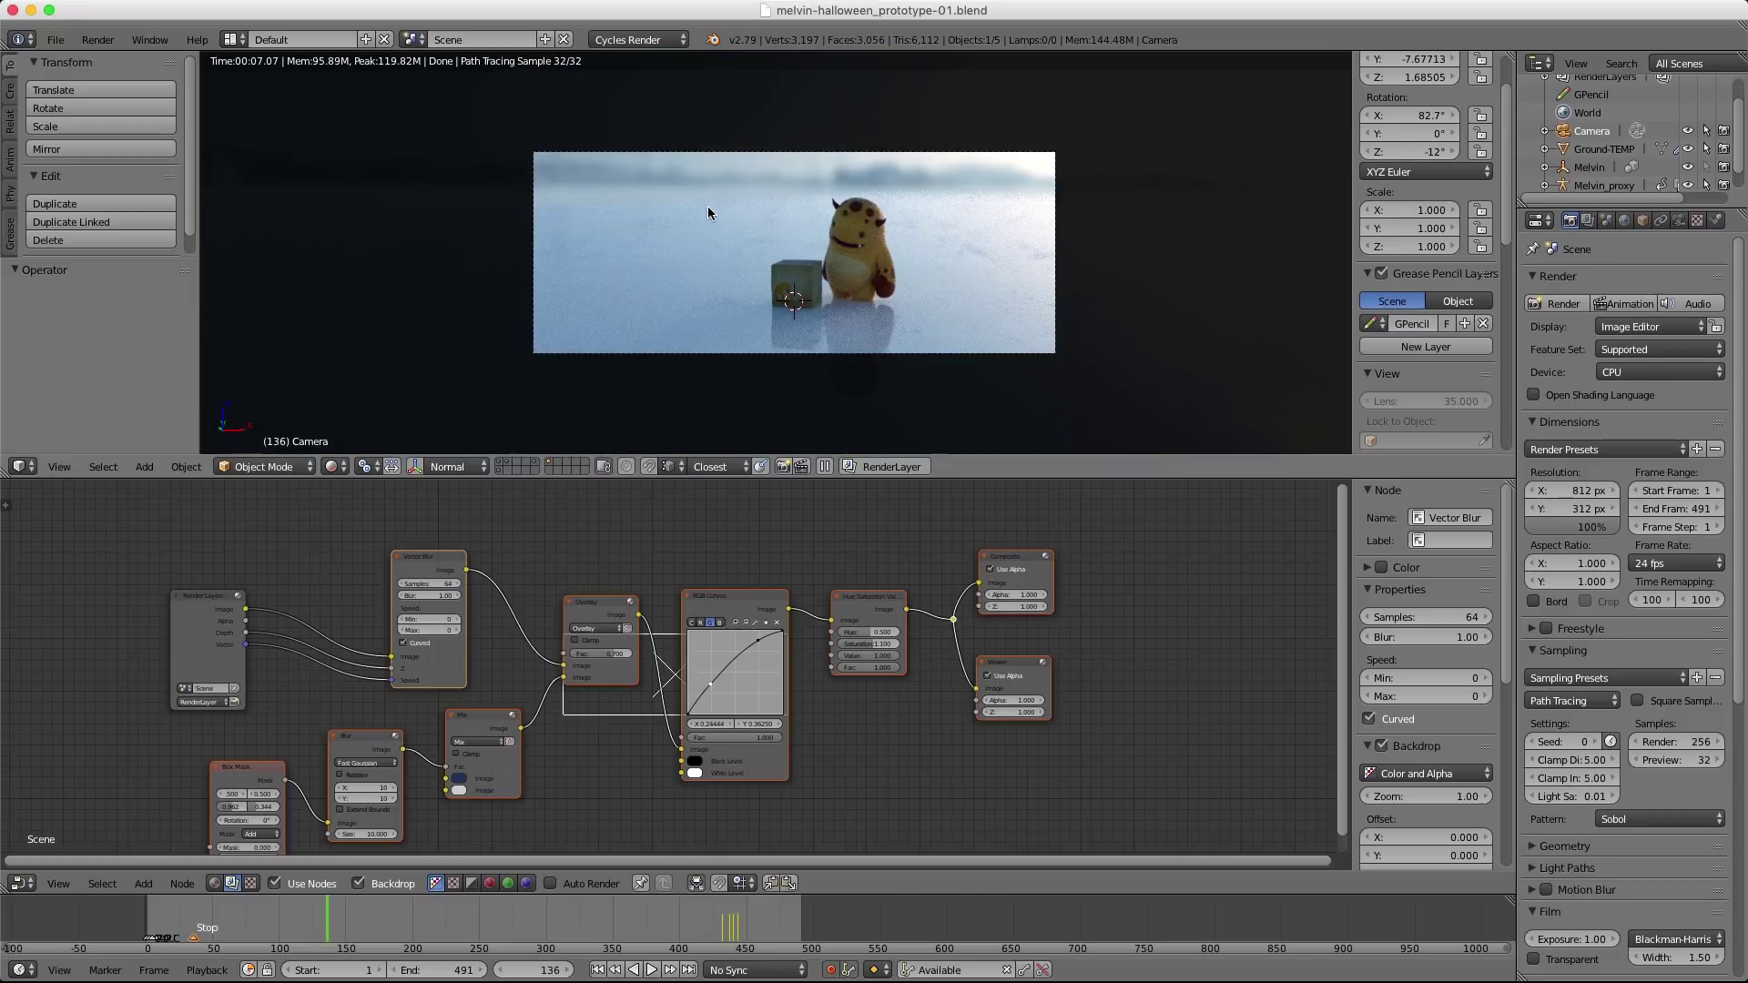
Switch to Finder and rename the xmas-melvin-2017 folder in companyMedia/microshorts as Xxmas-melvin-2017.
key("super+Tab")
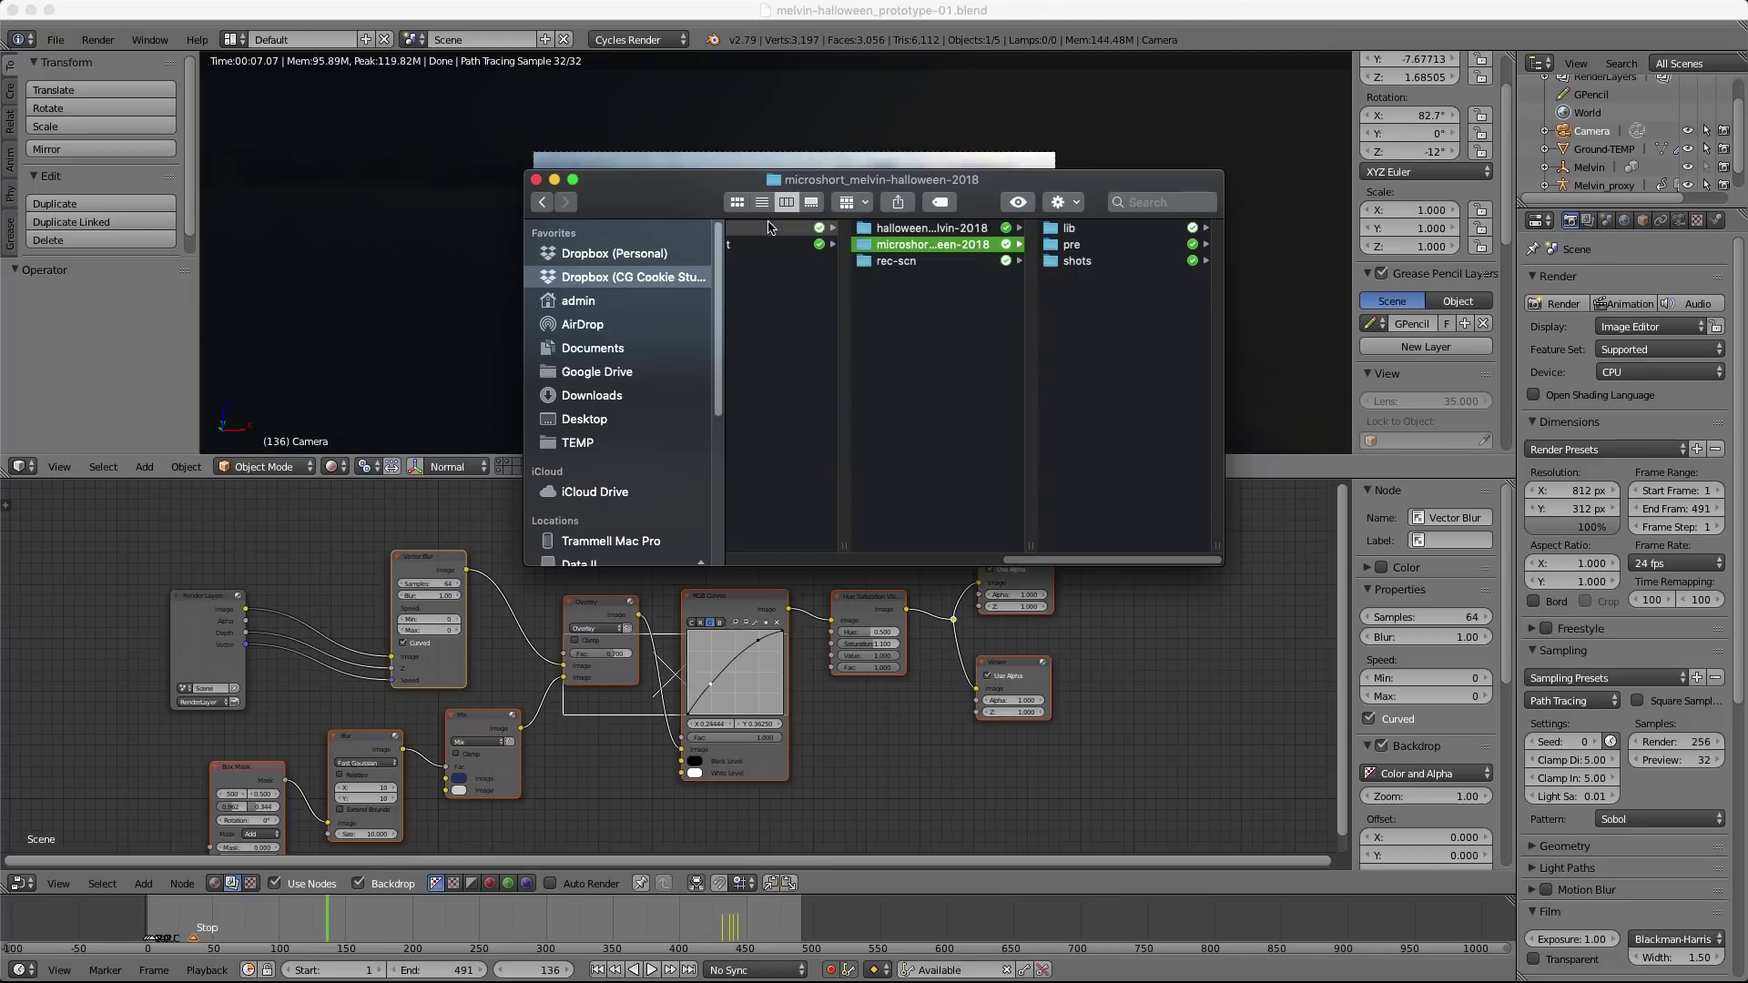
left_click_drag(684, 194, 594, 259)
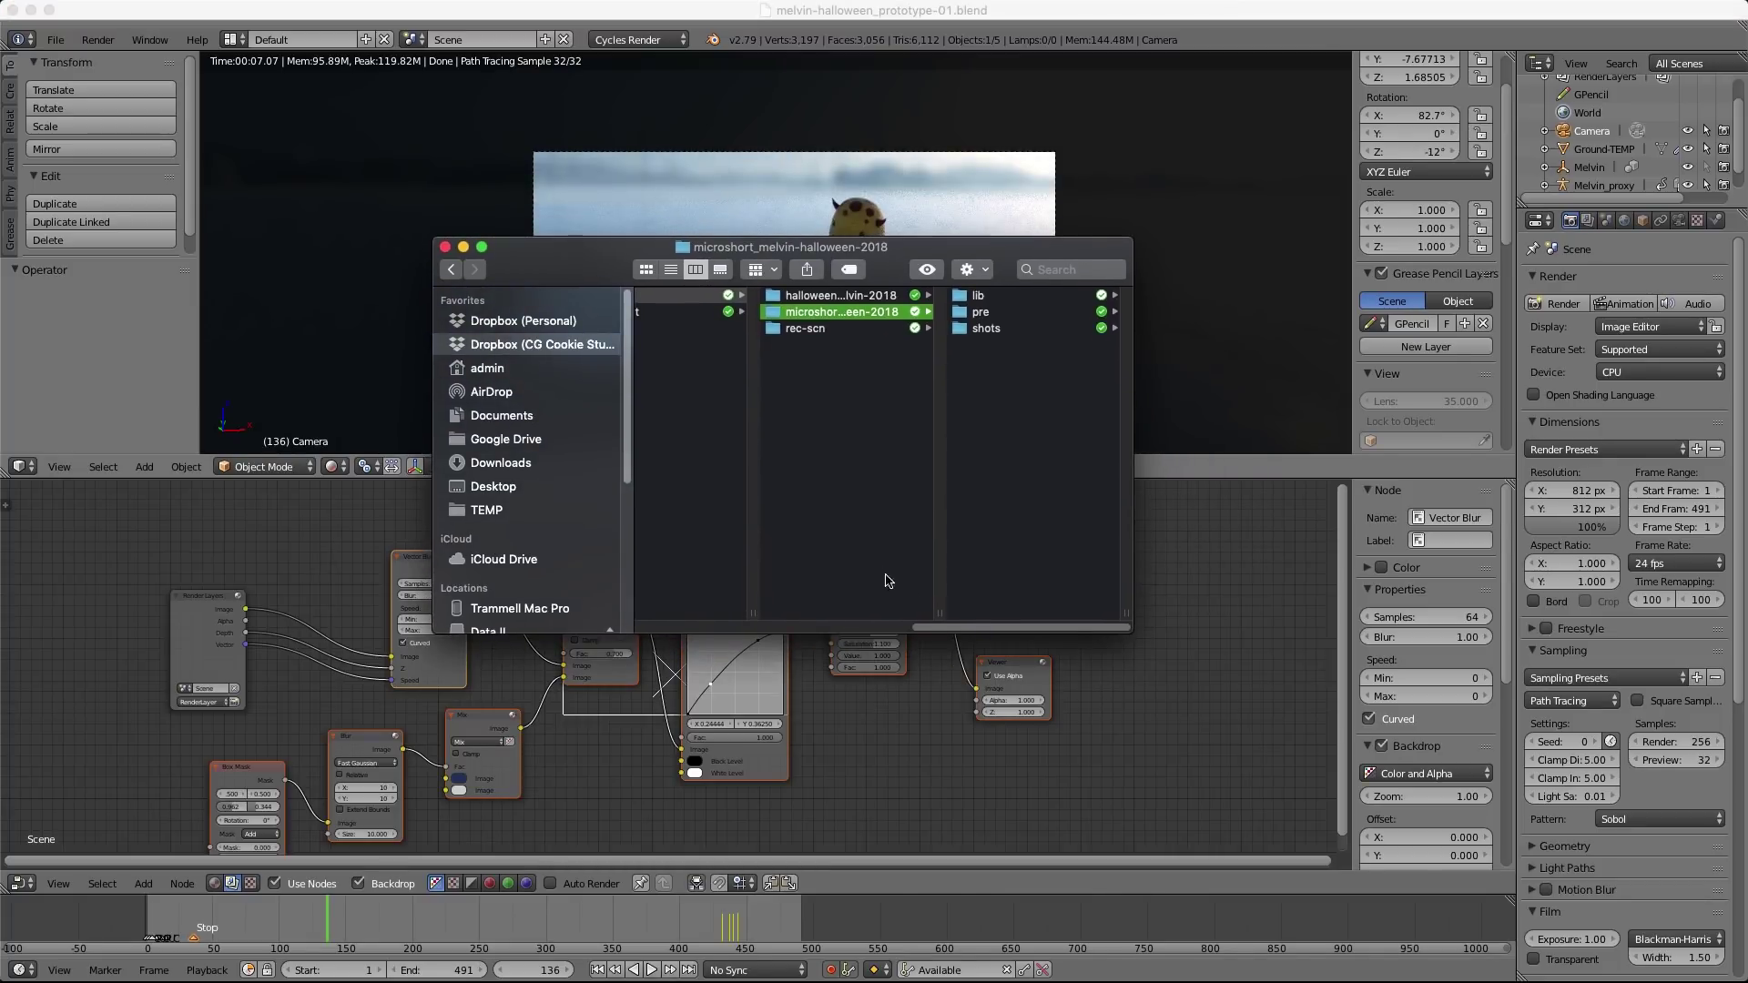
scroll(887, 581, "left", 10)
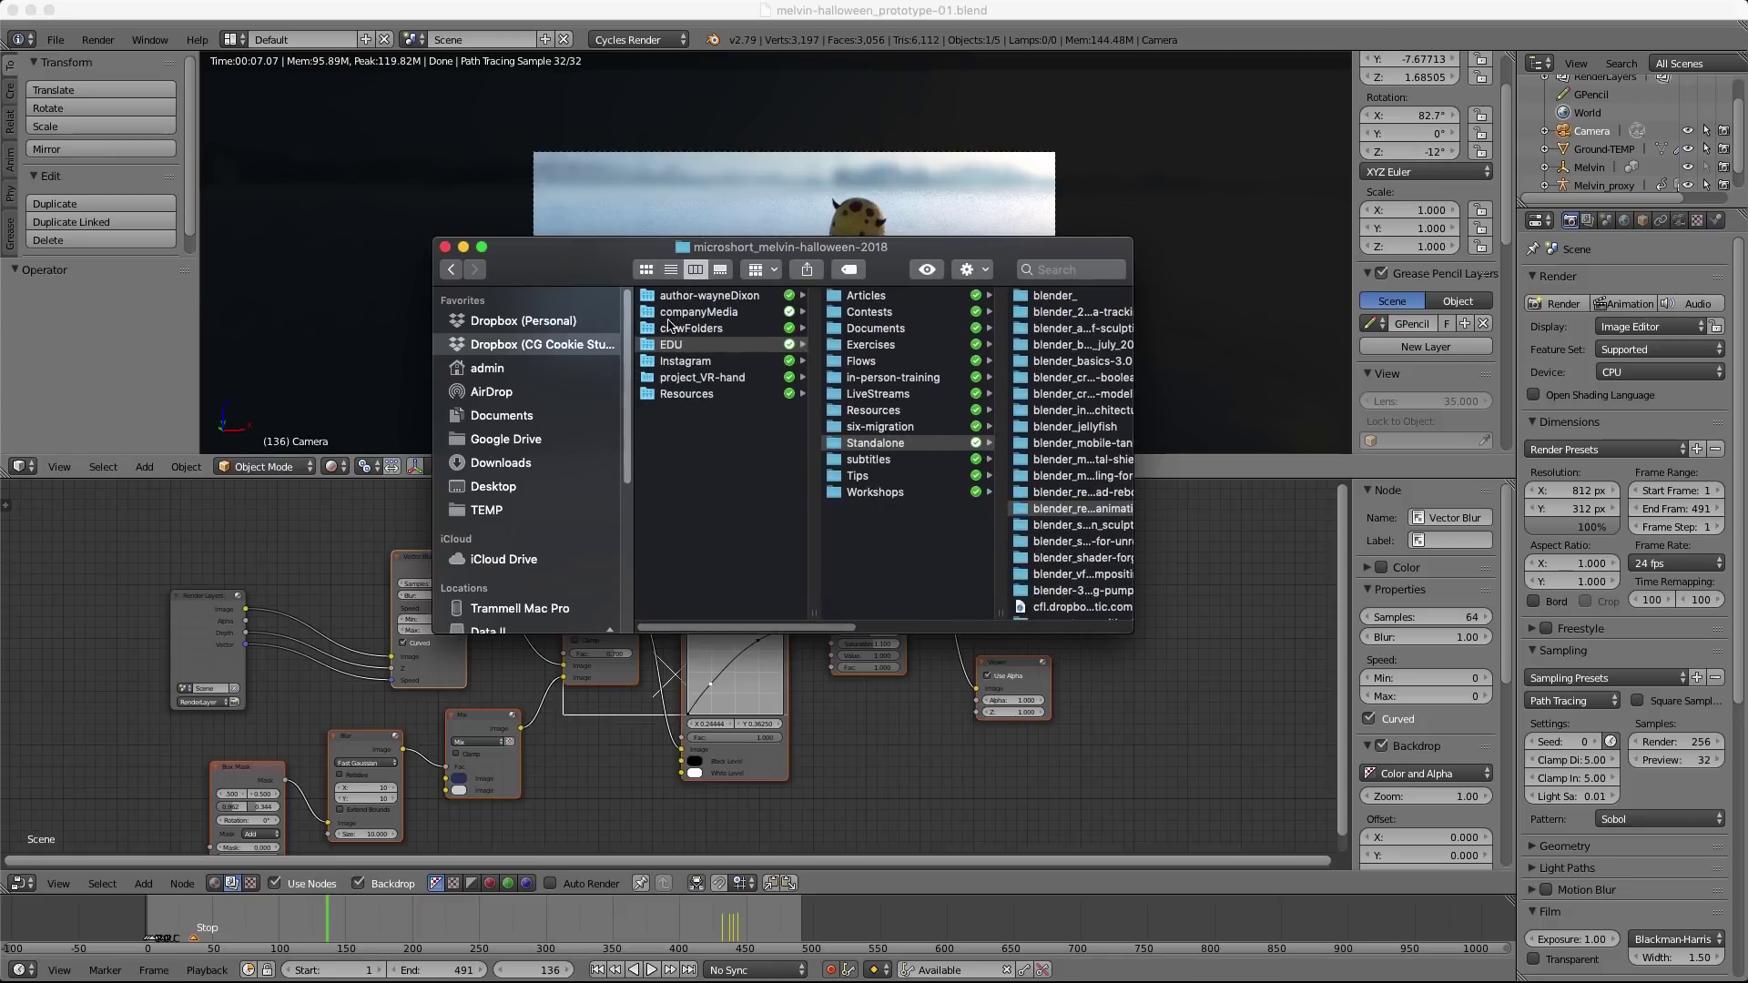
left_click(678, 313)
left_click(887, 298)
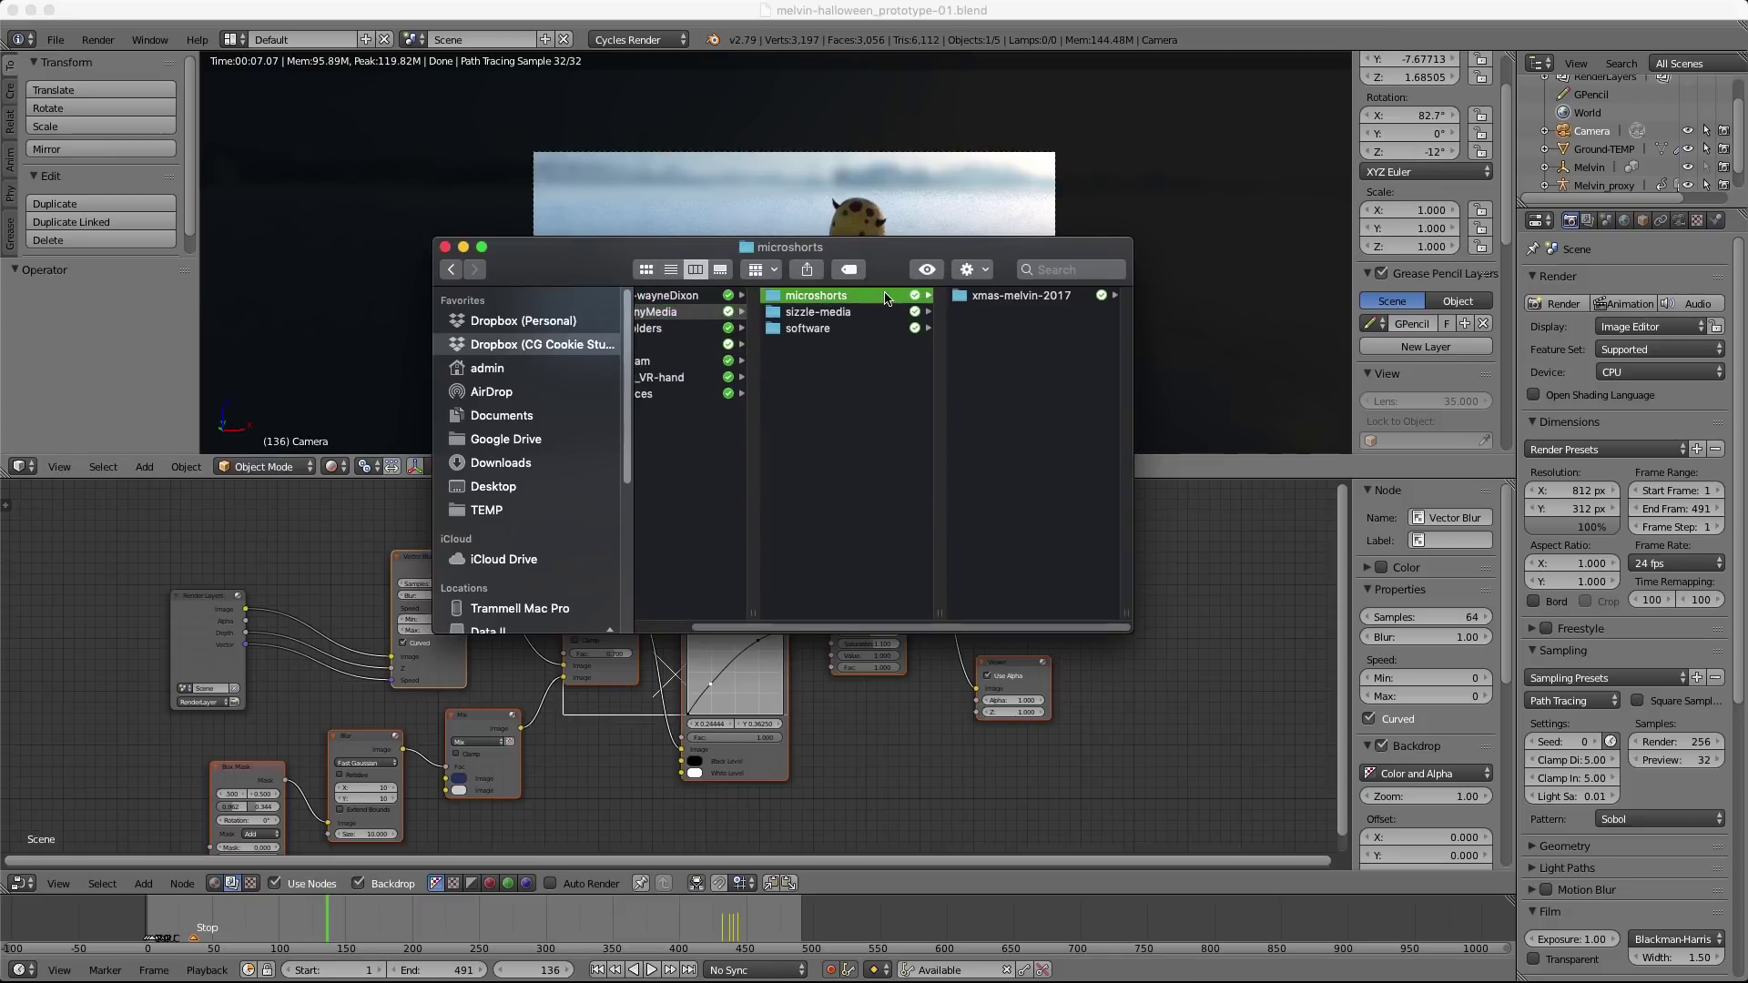
left_click(970, 297)
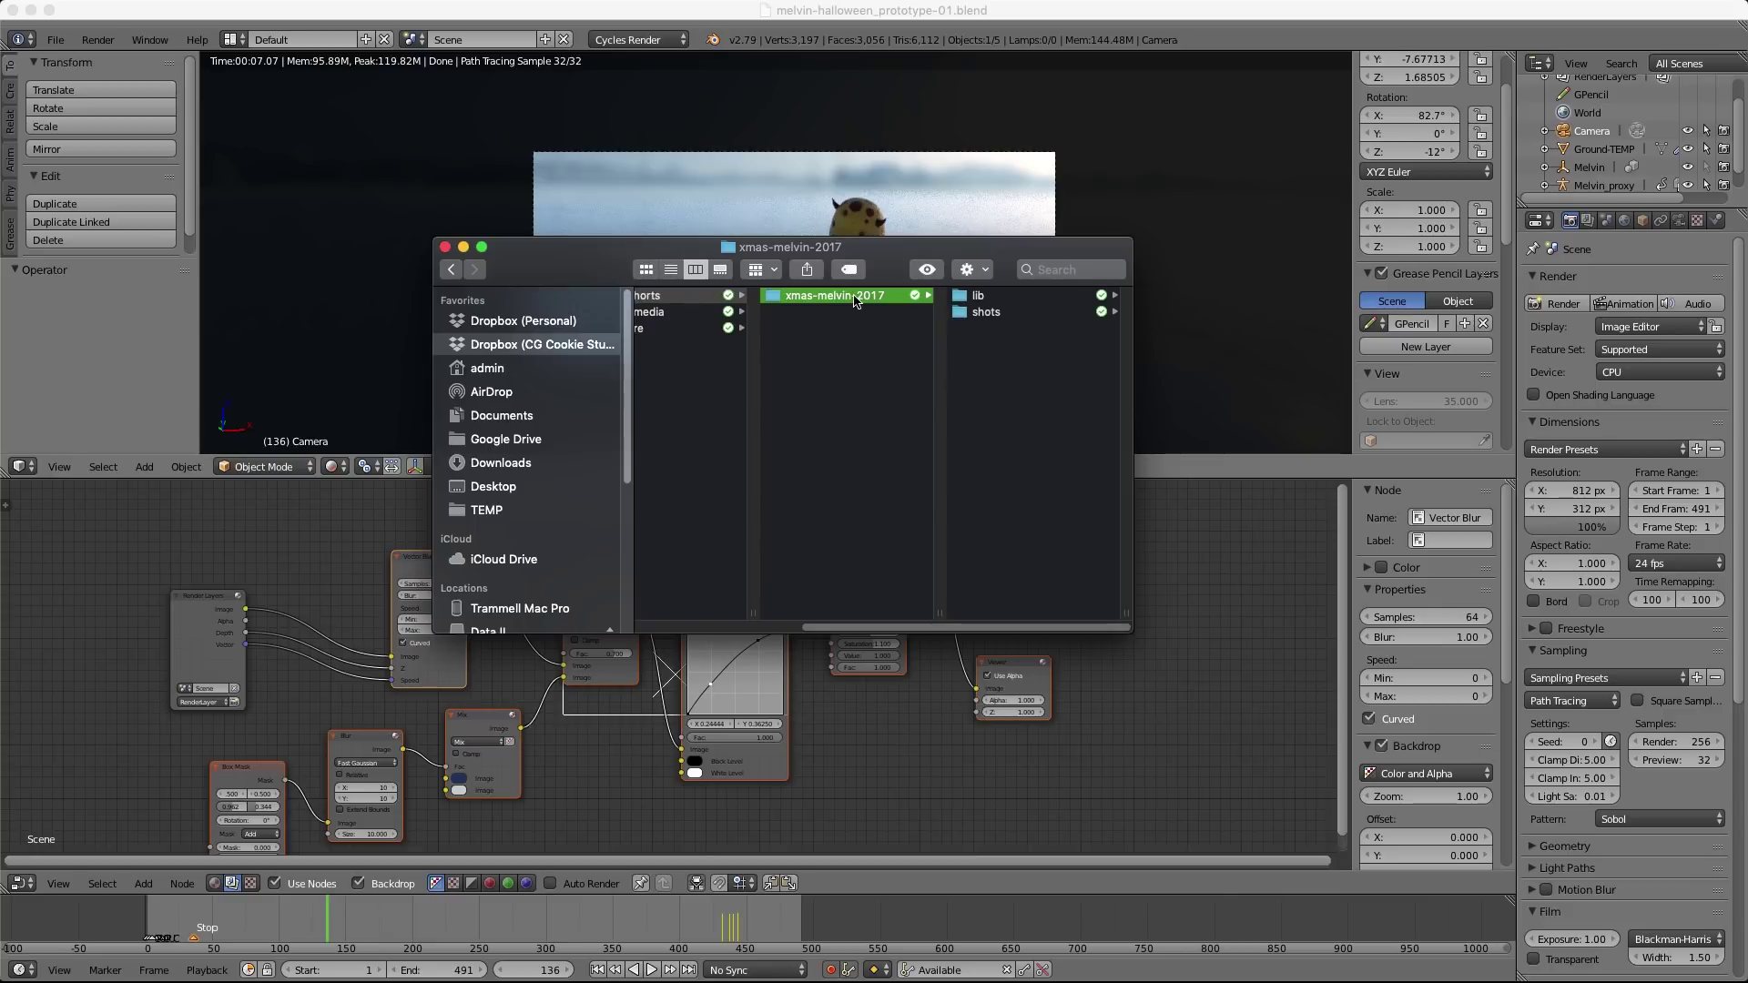
left_click(847, 297)
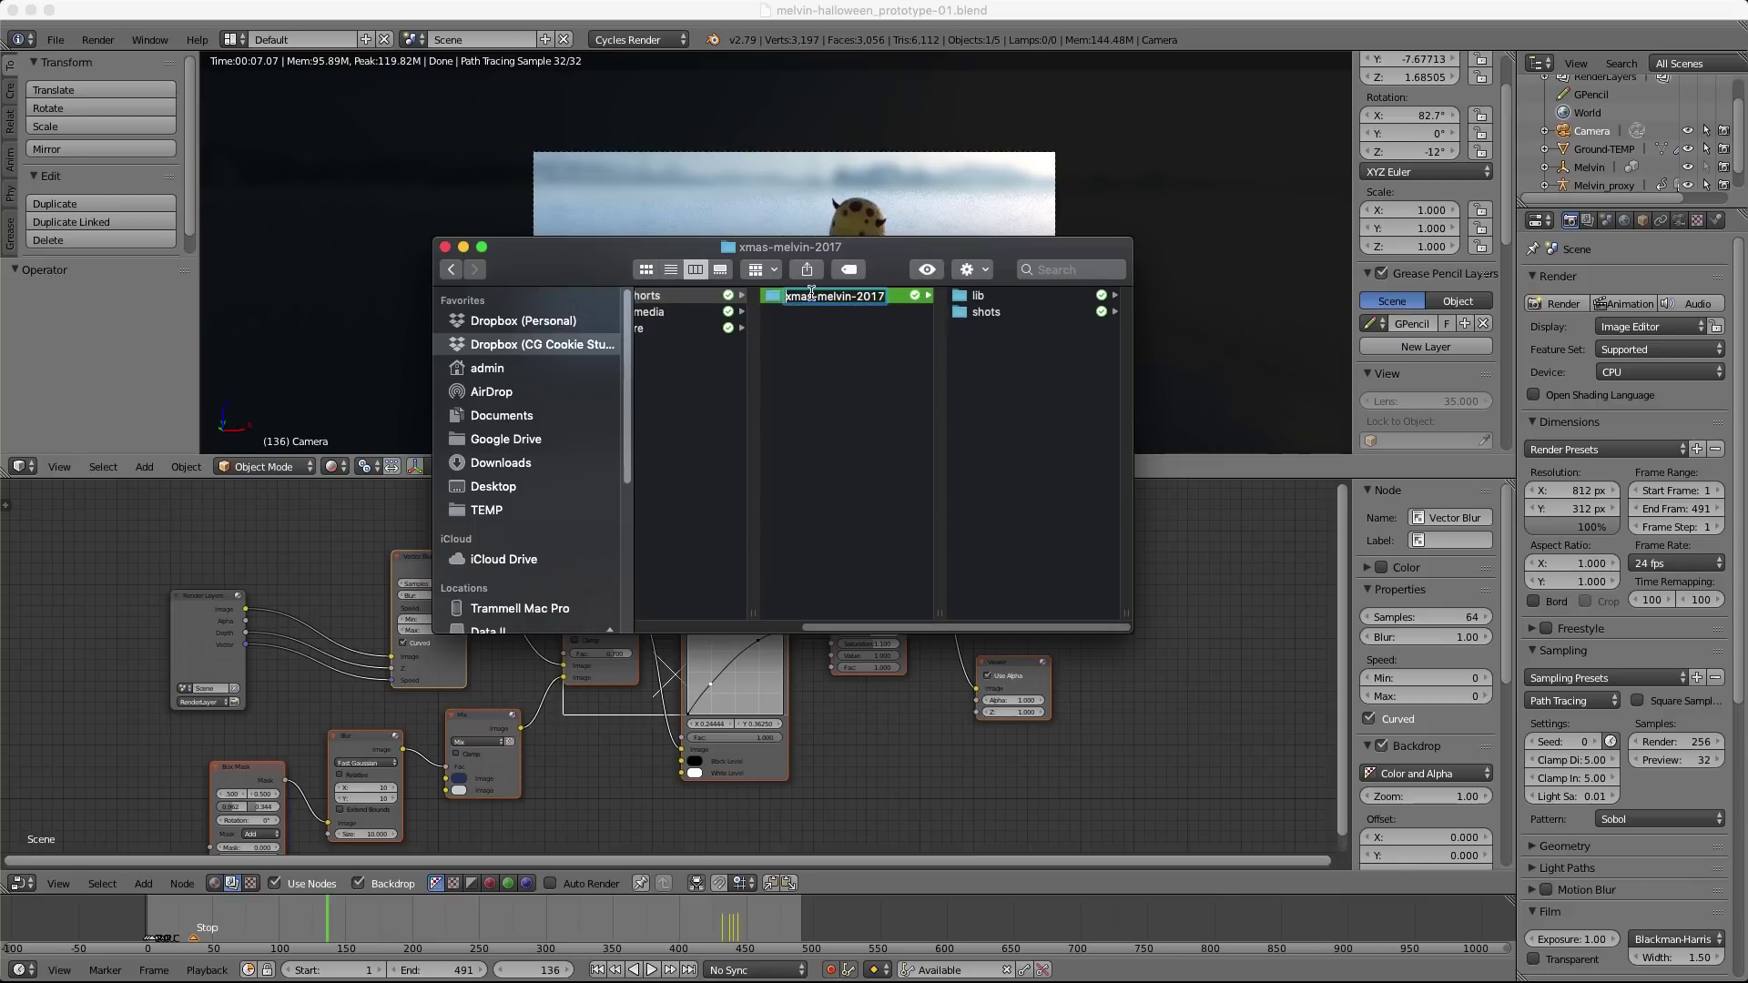
key("Return")
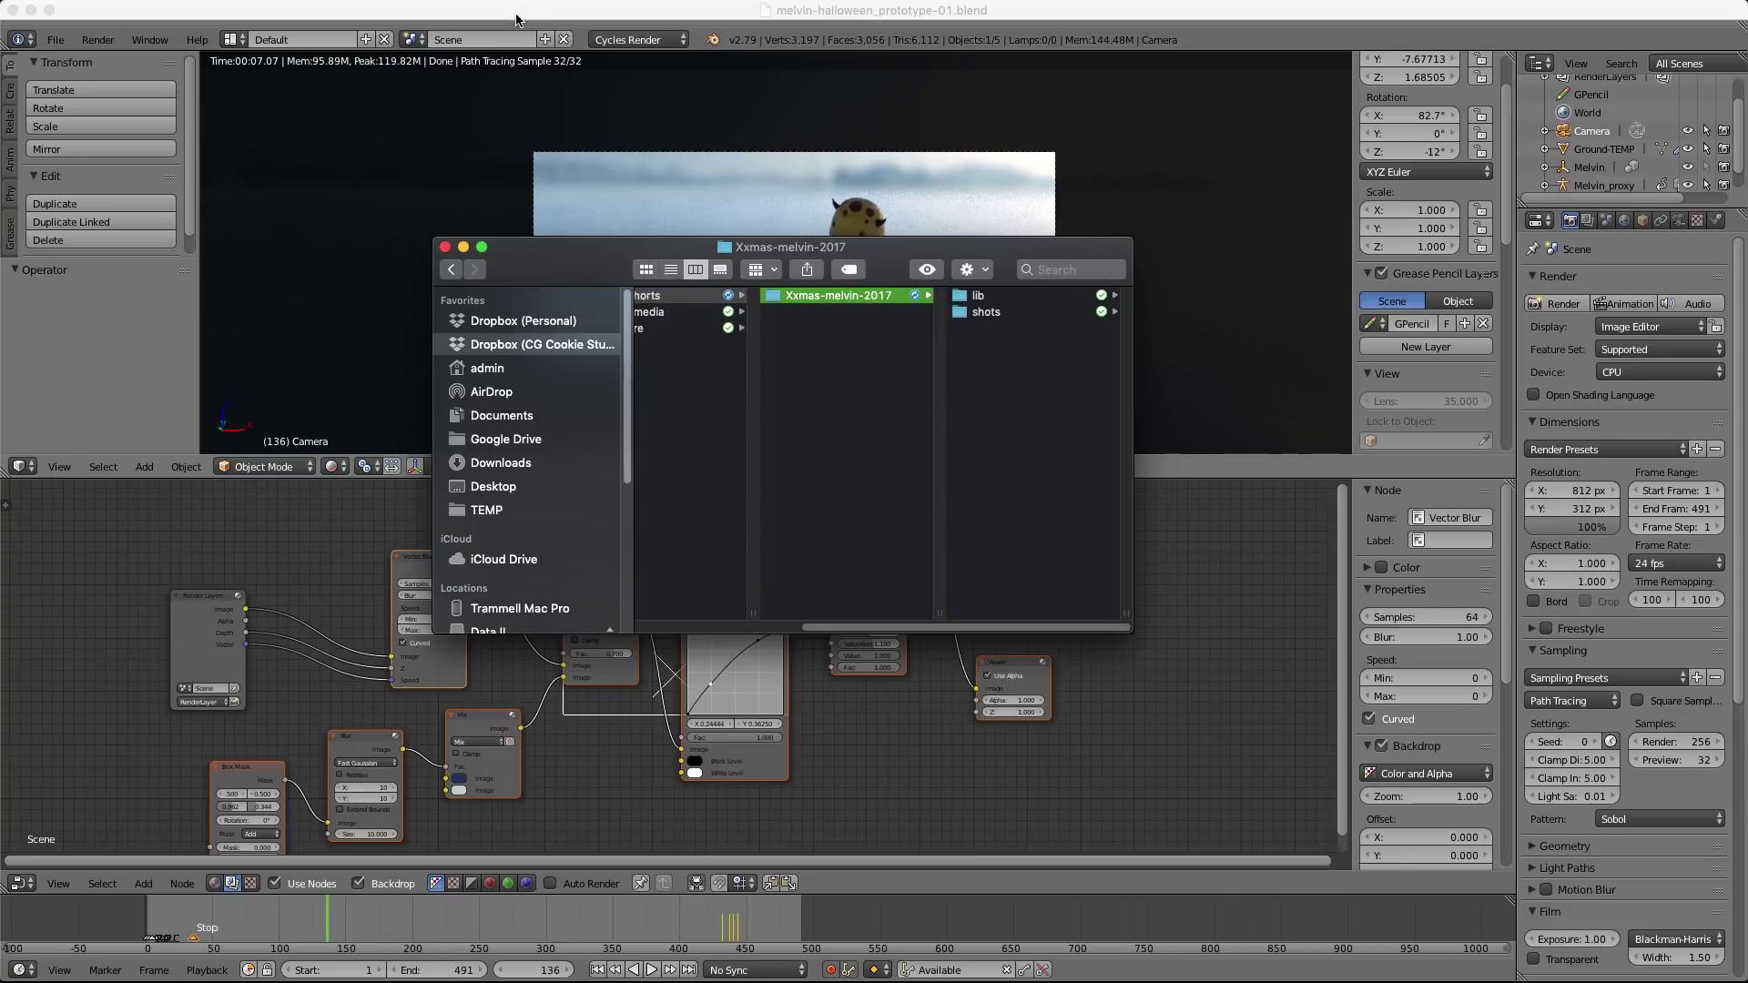
Switch back to Blender and revert melvin-halloween_prototype-01.blend to its saved version.
left_click(521, 13)
left_click(56, 39)
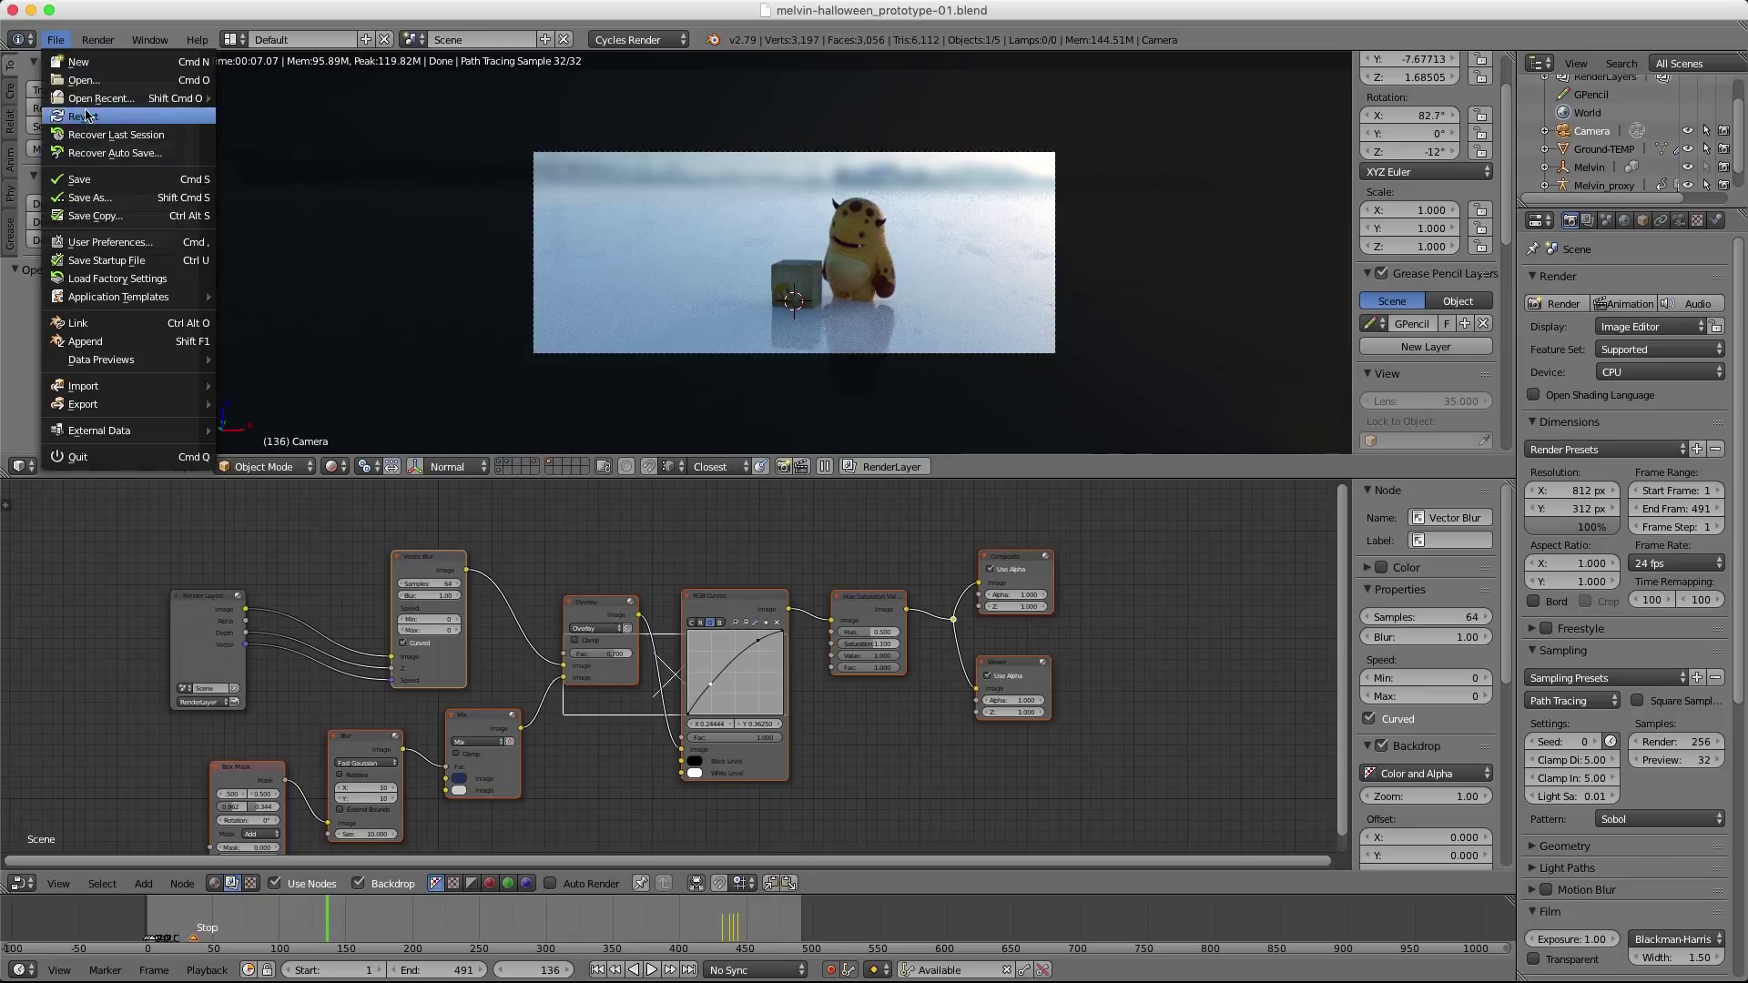
left_click(74, 116)
left_click(73, 116)
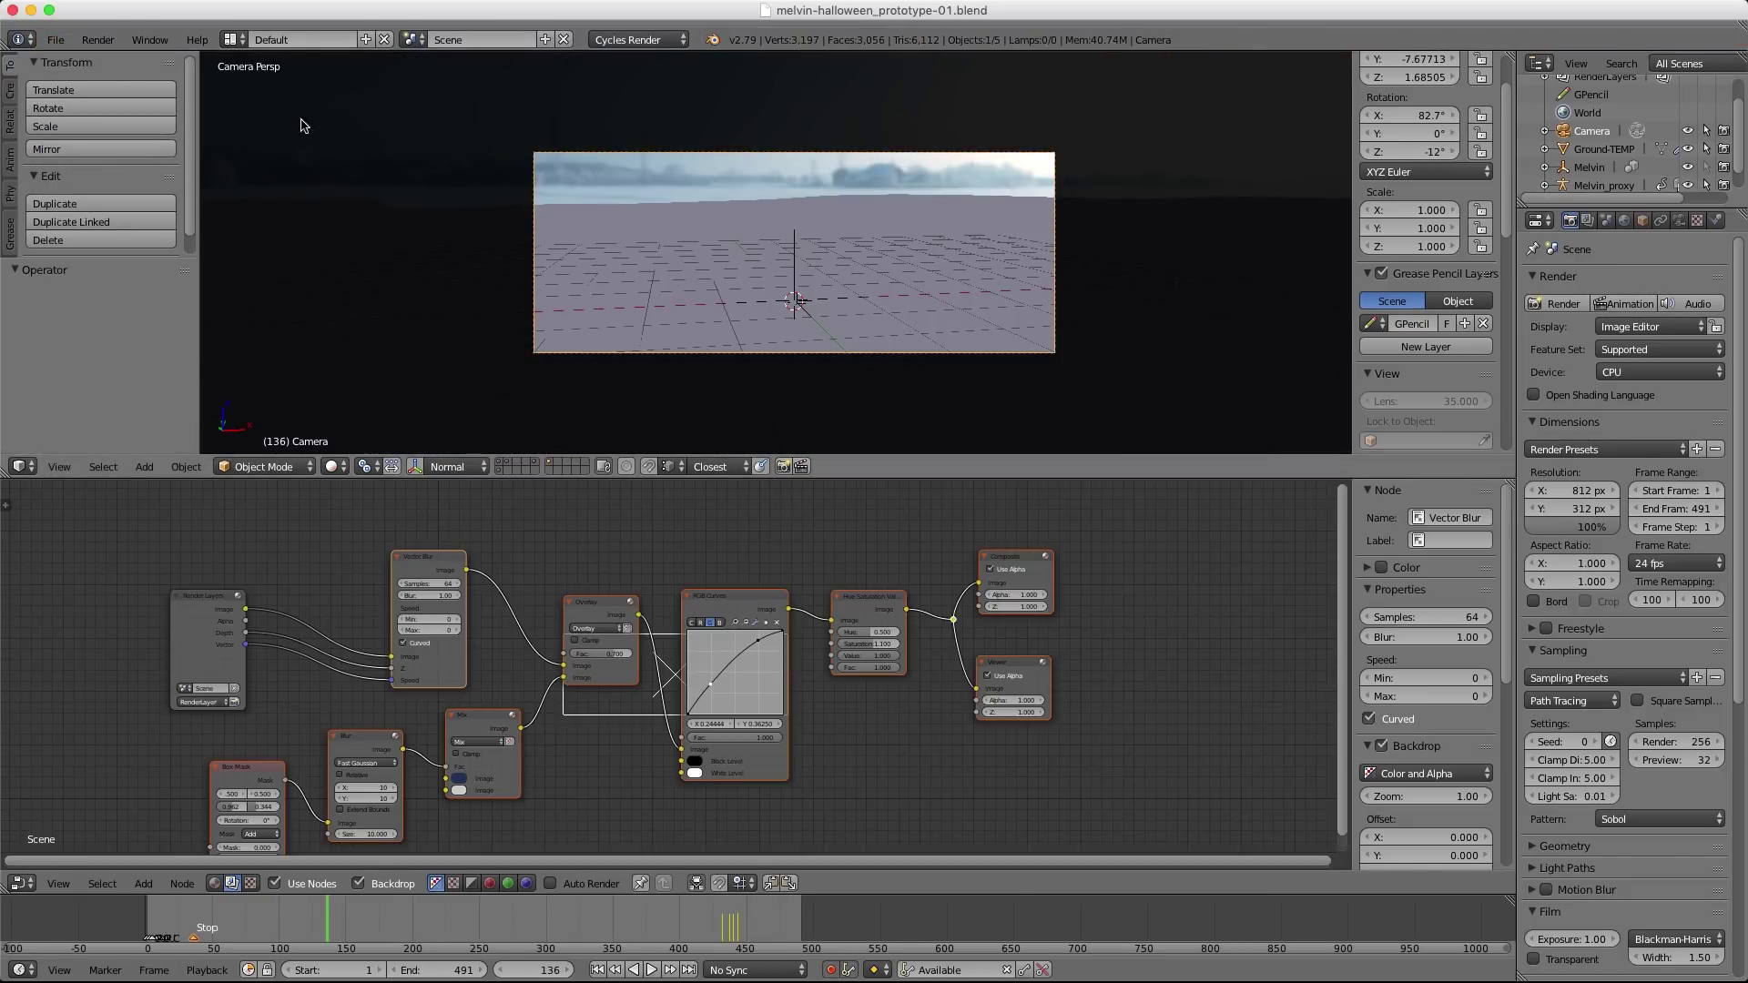
Find the scene's missing files using the lib folder of microshort_melvin-halloween-2018 as the search location.
left_click(56, 39)
mouse_move(141, 429)
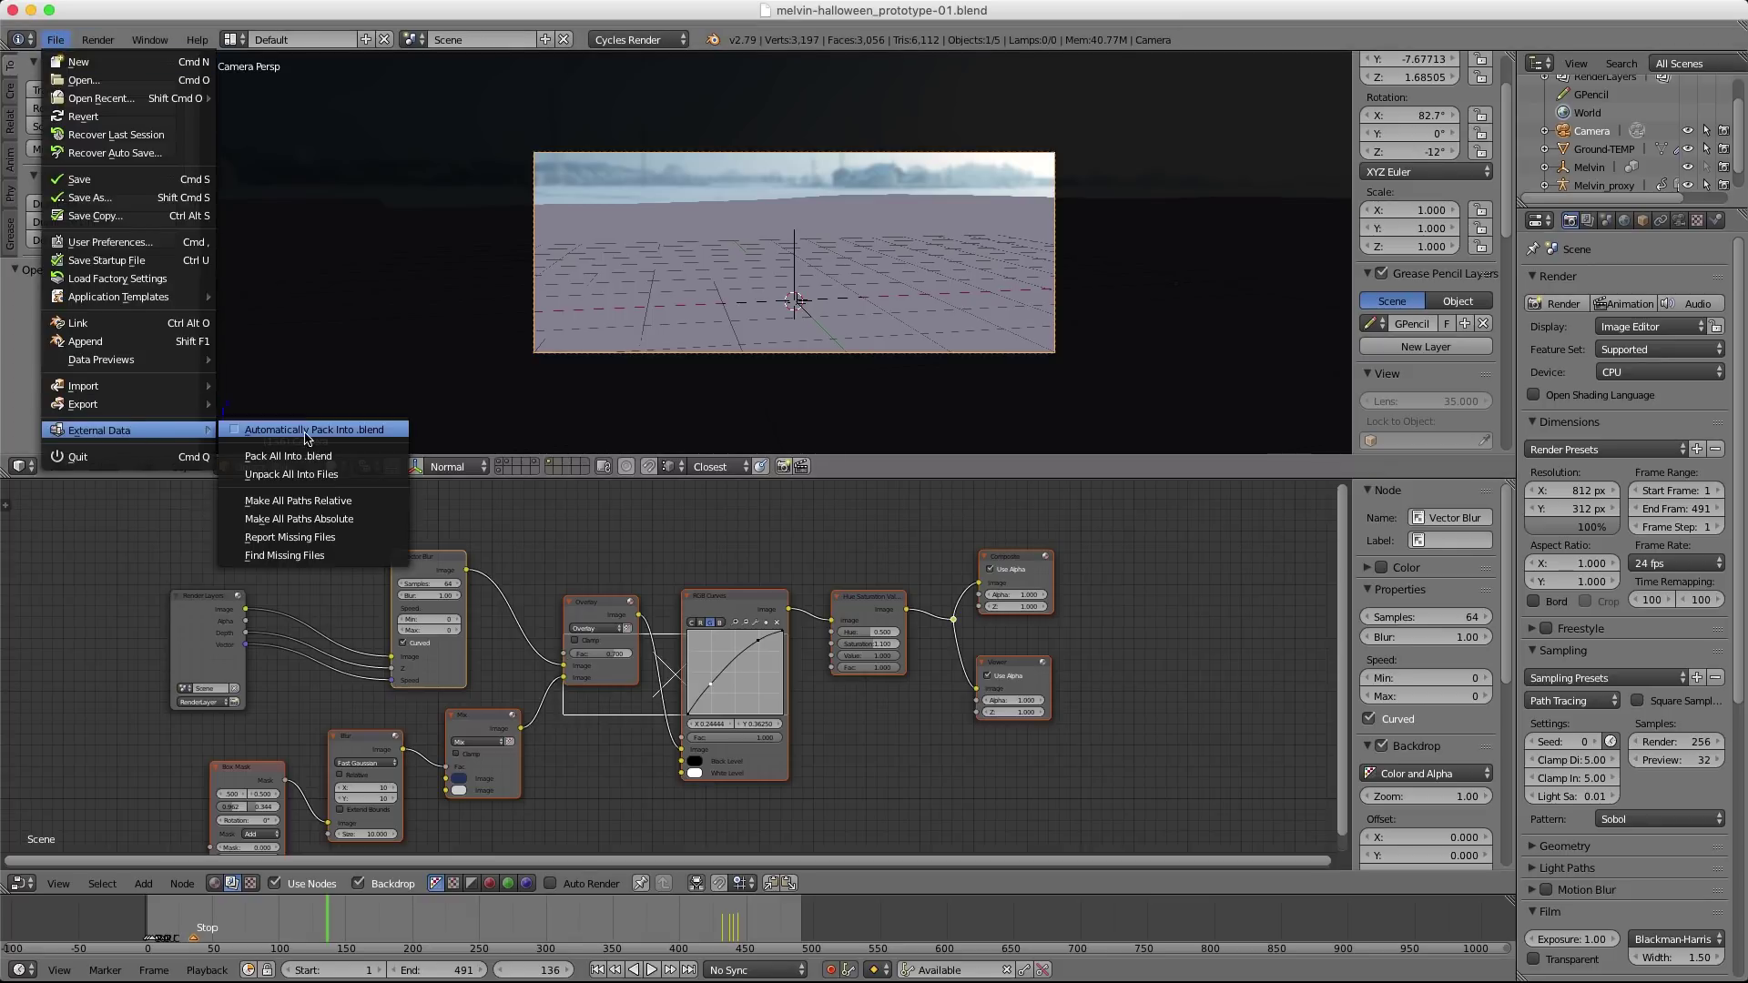
left_click(284, 557)
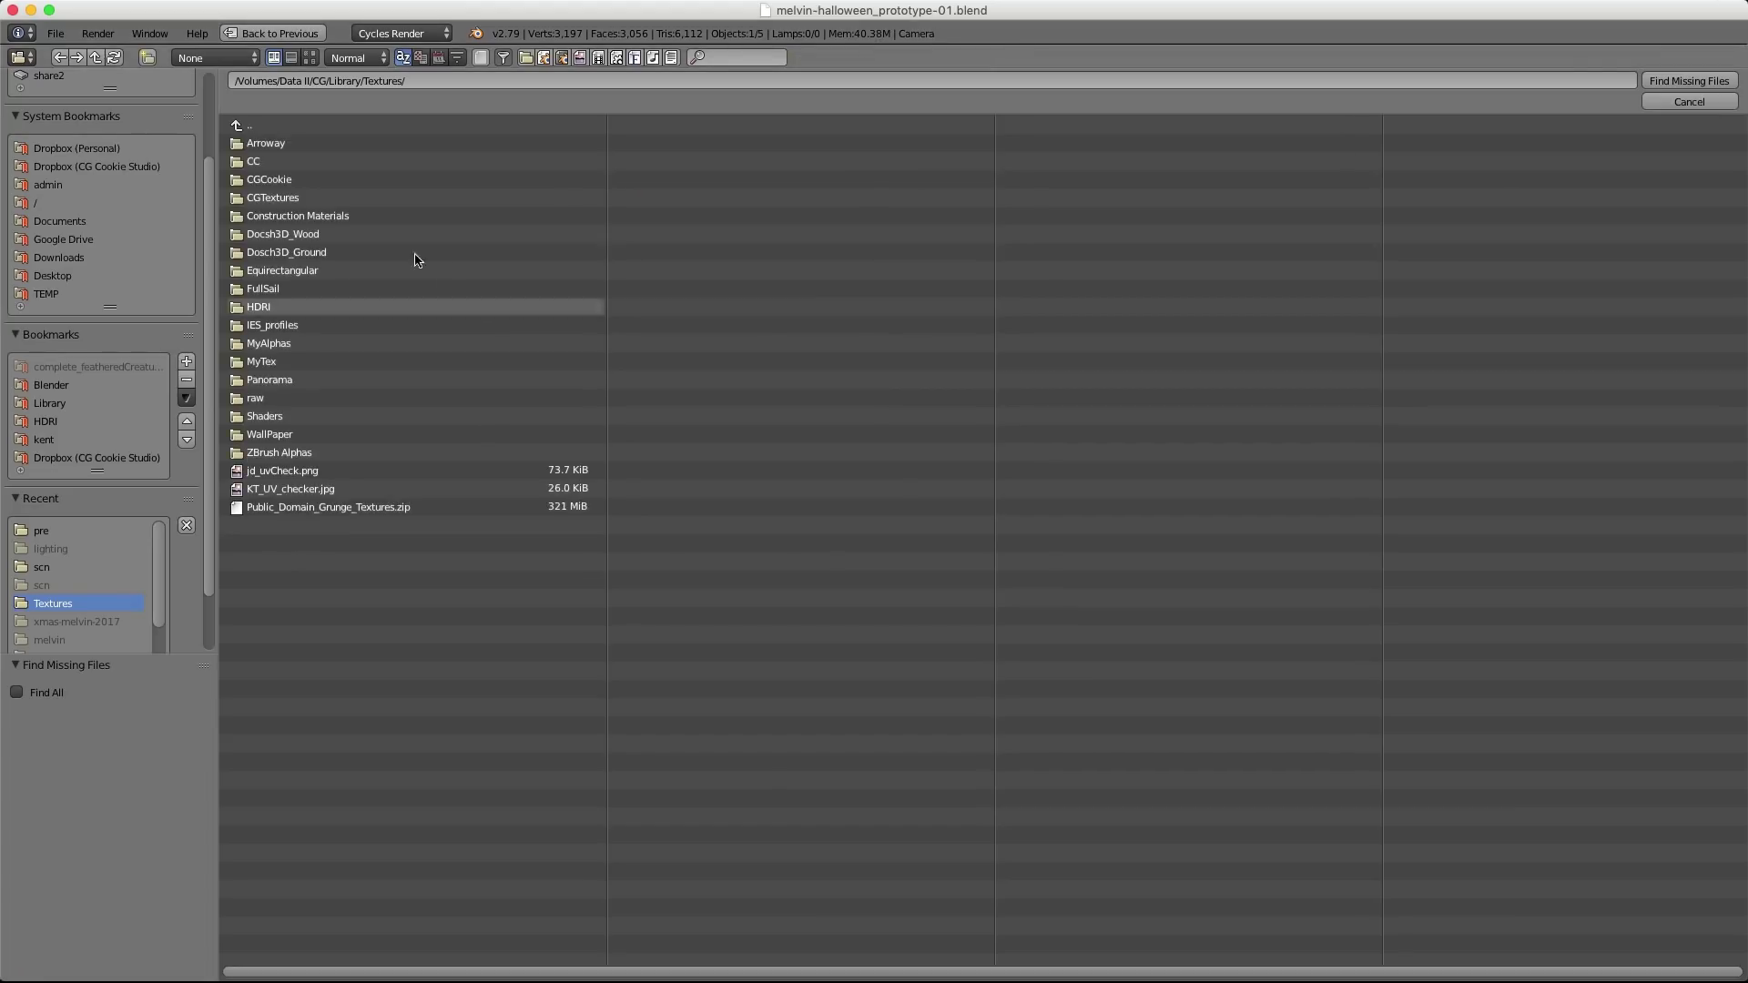
left_click(51, 532)
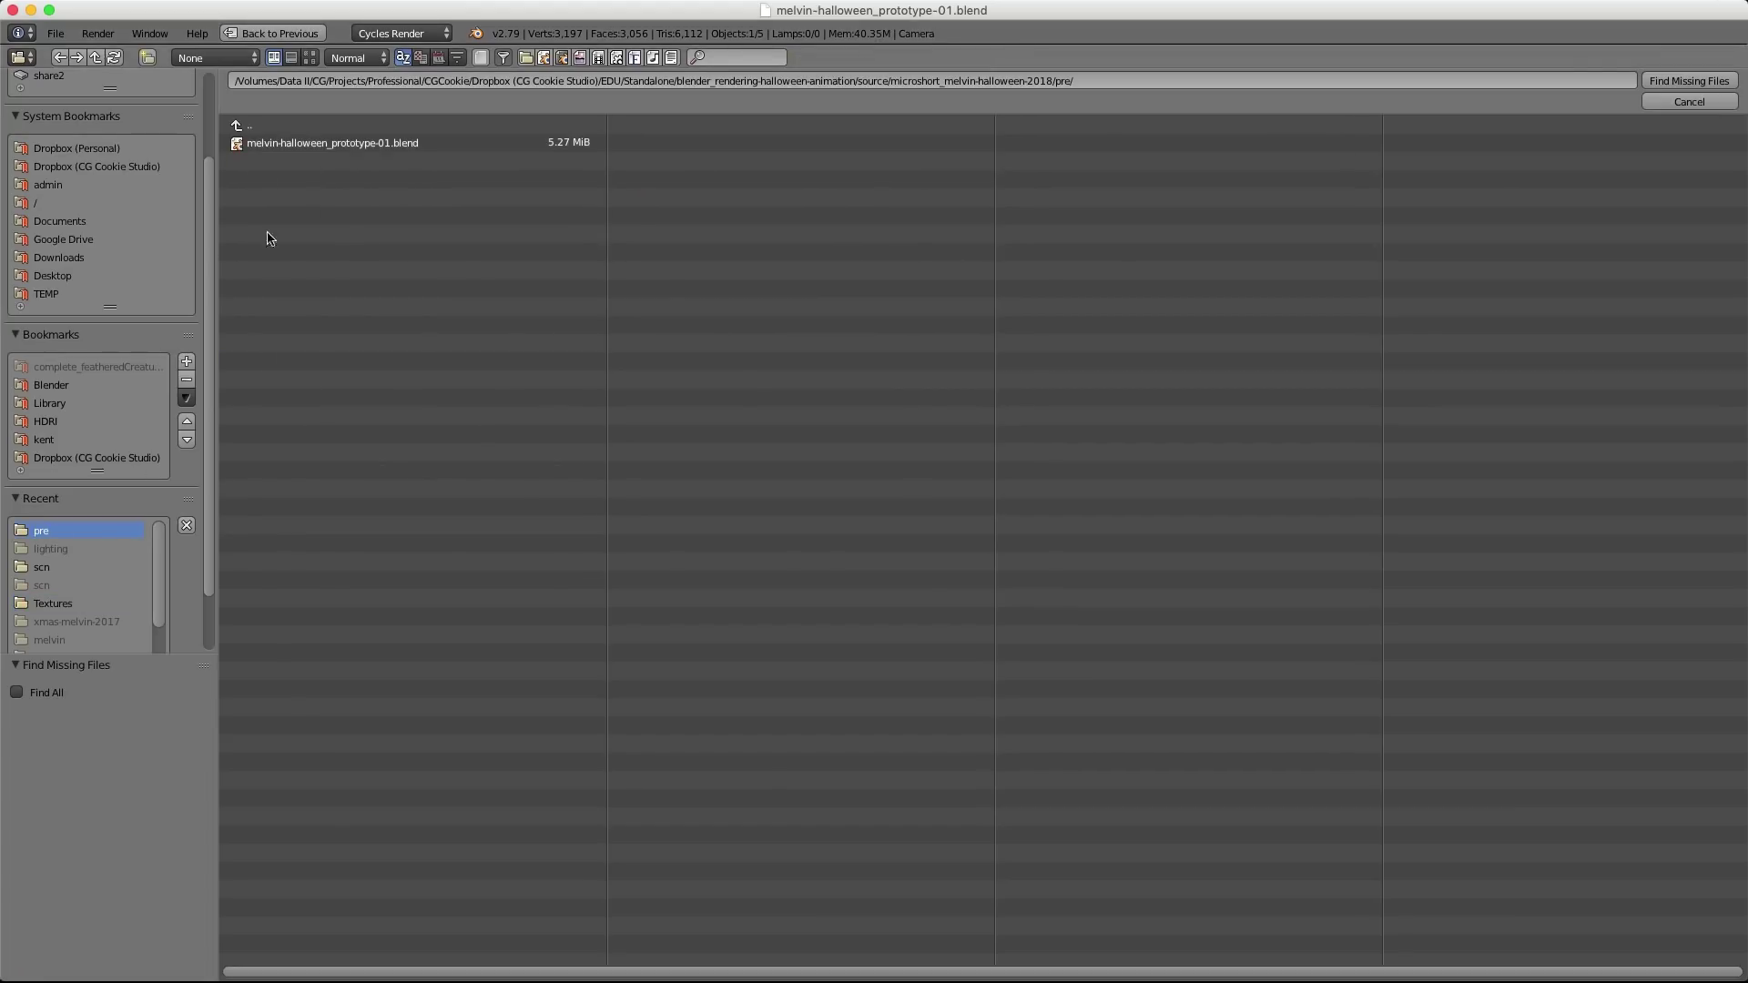
left_click(249, 126)
left_click(265, 145)
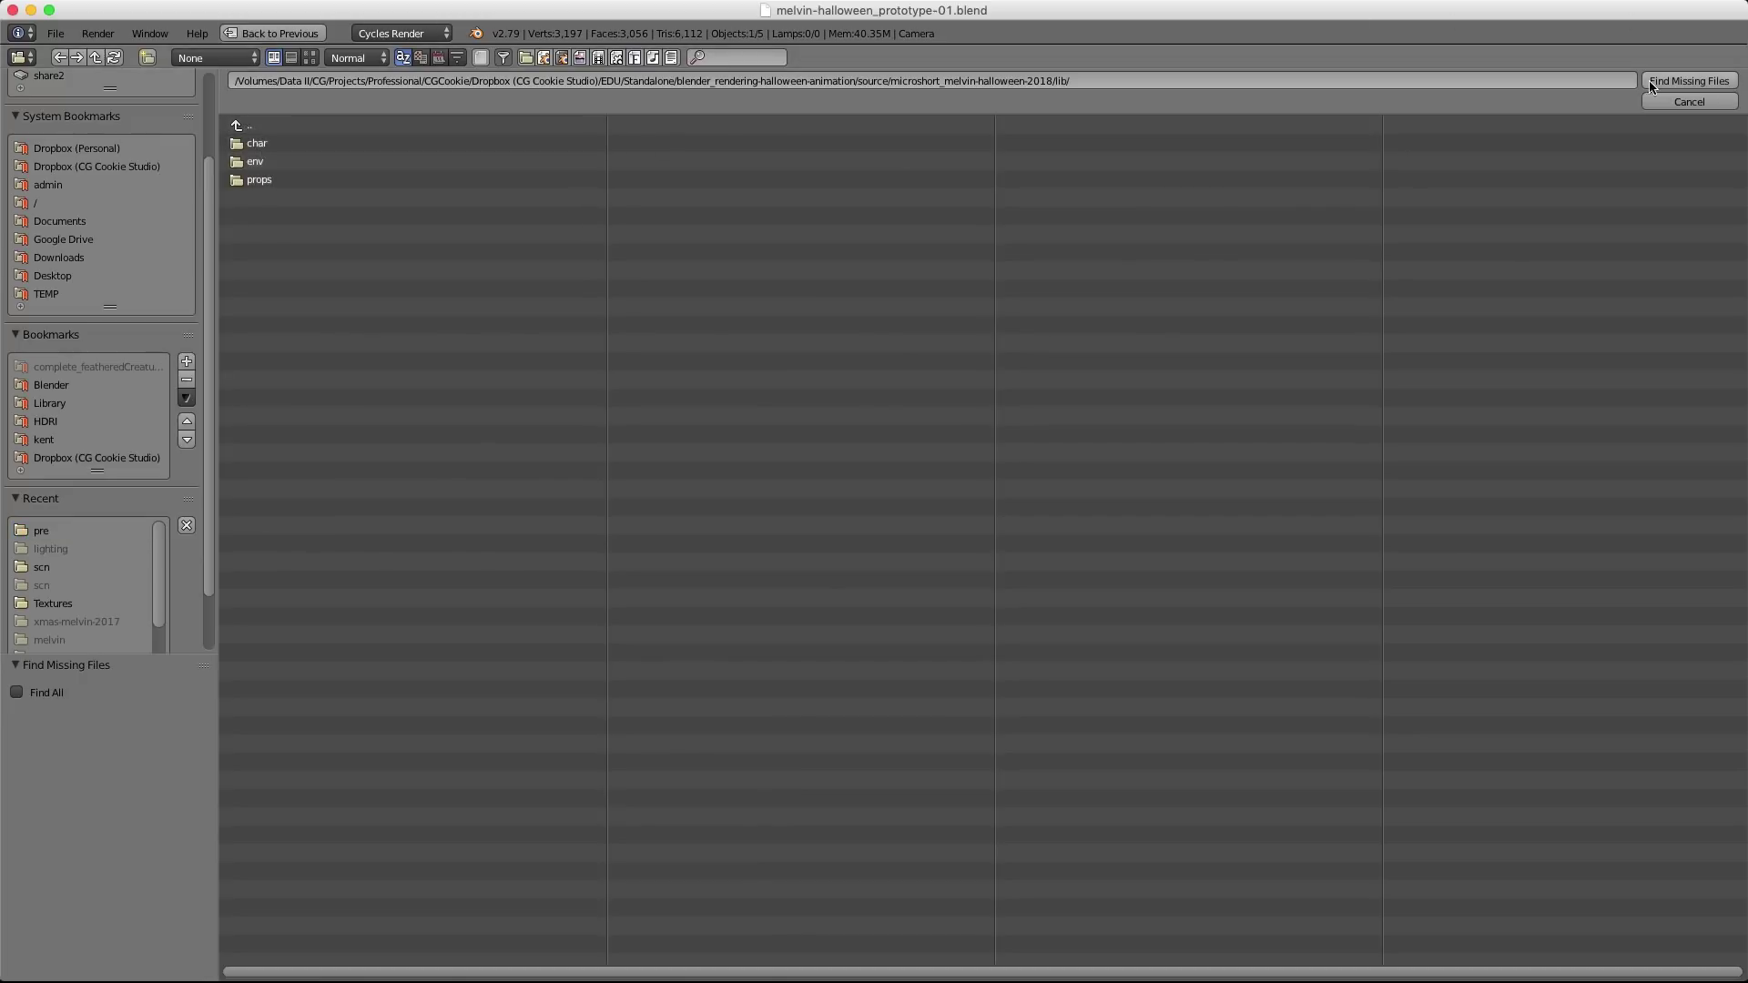
left_click(1688, 81)
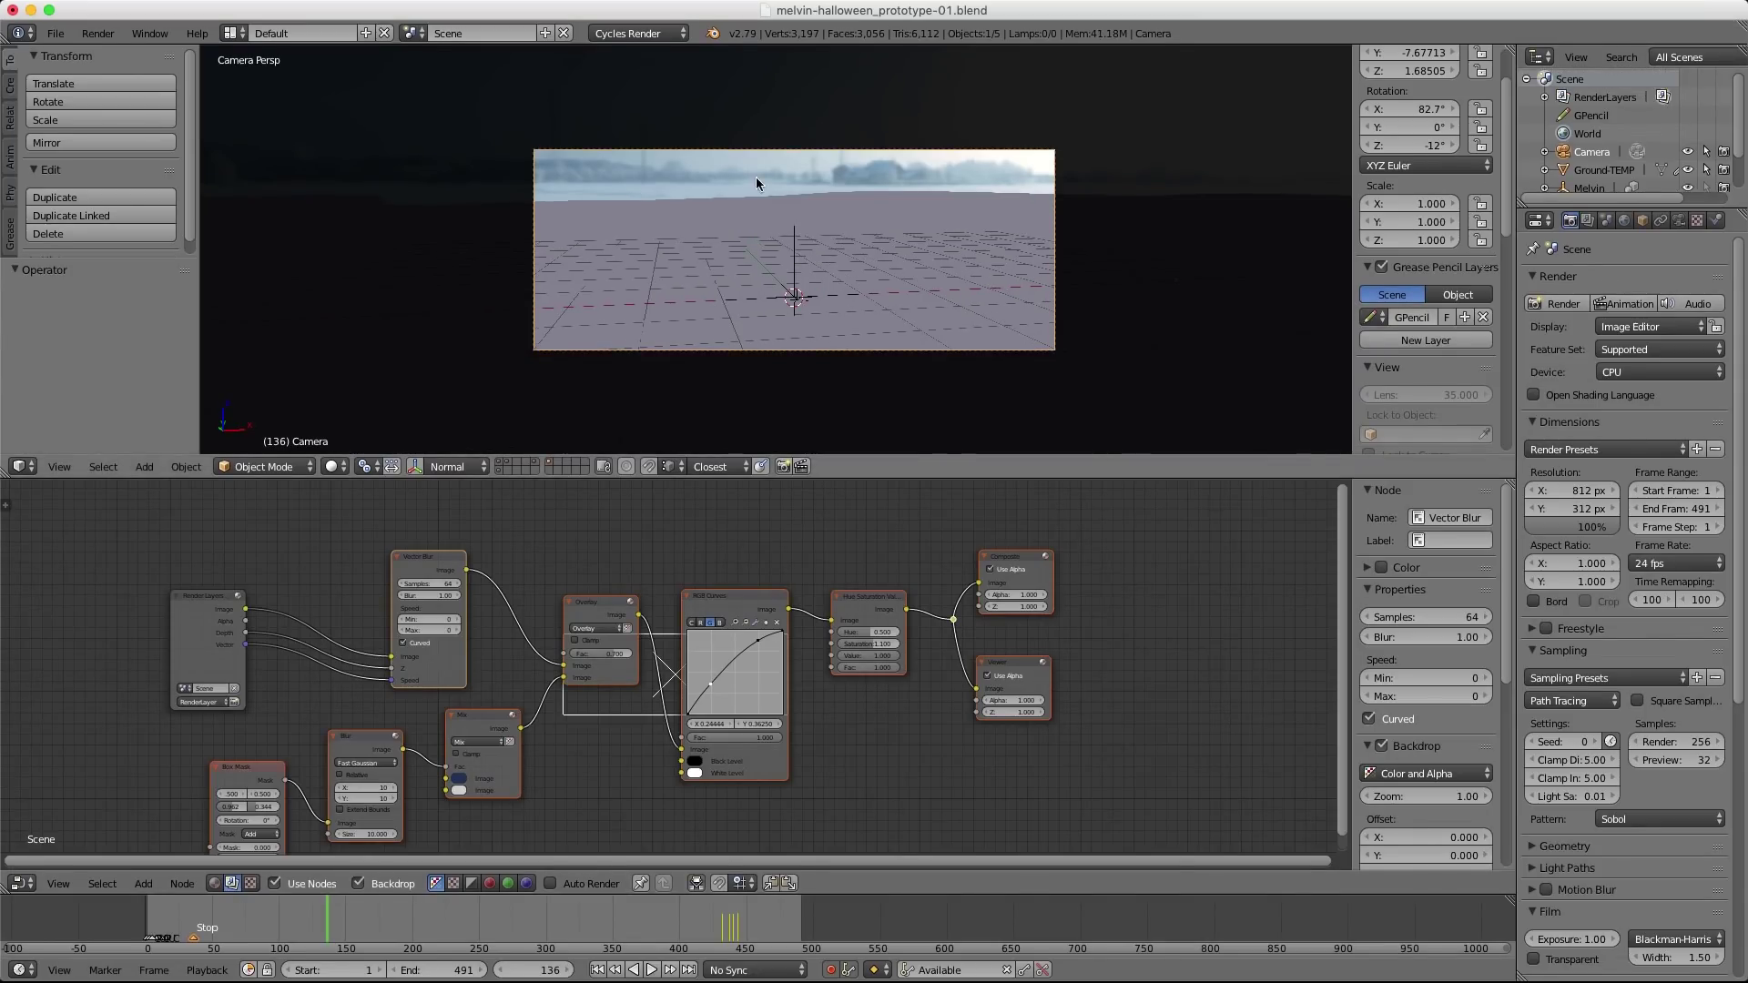
Reload the prototype scene from its saved file to load the libraries from the new lib folder.
left_click(55, 32)
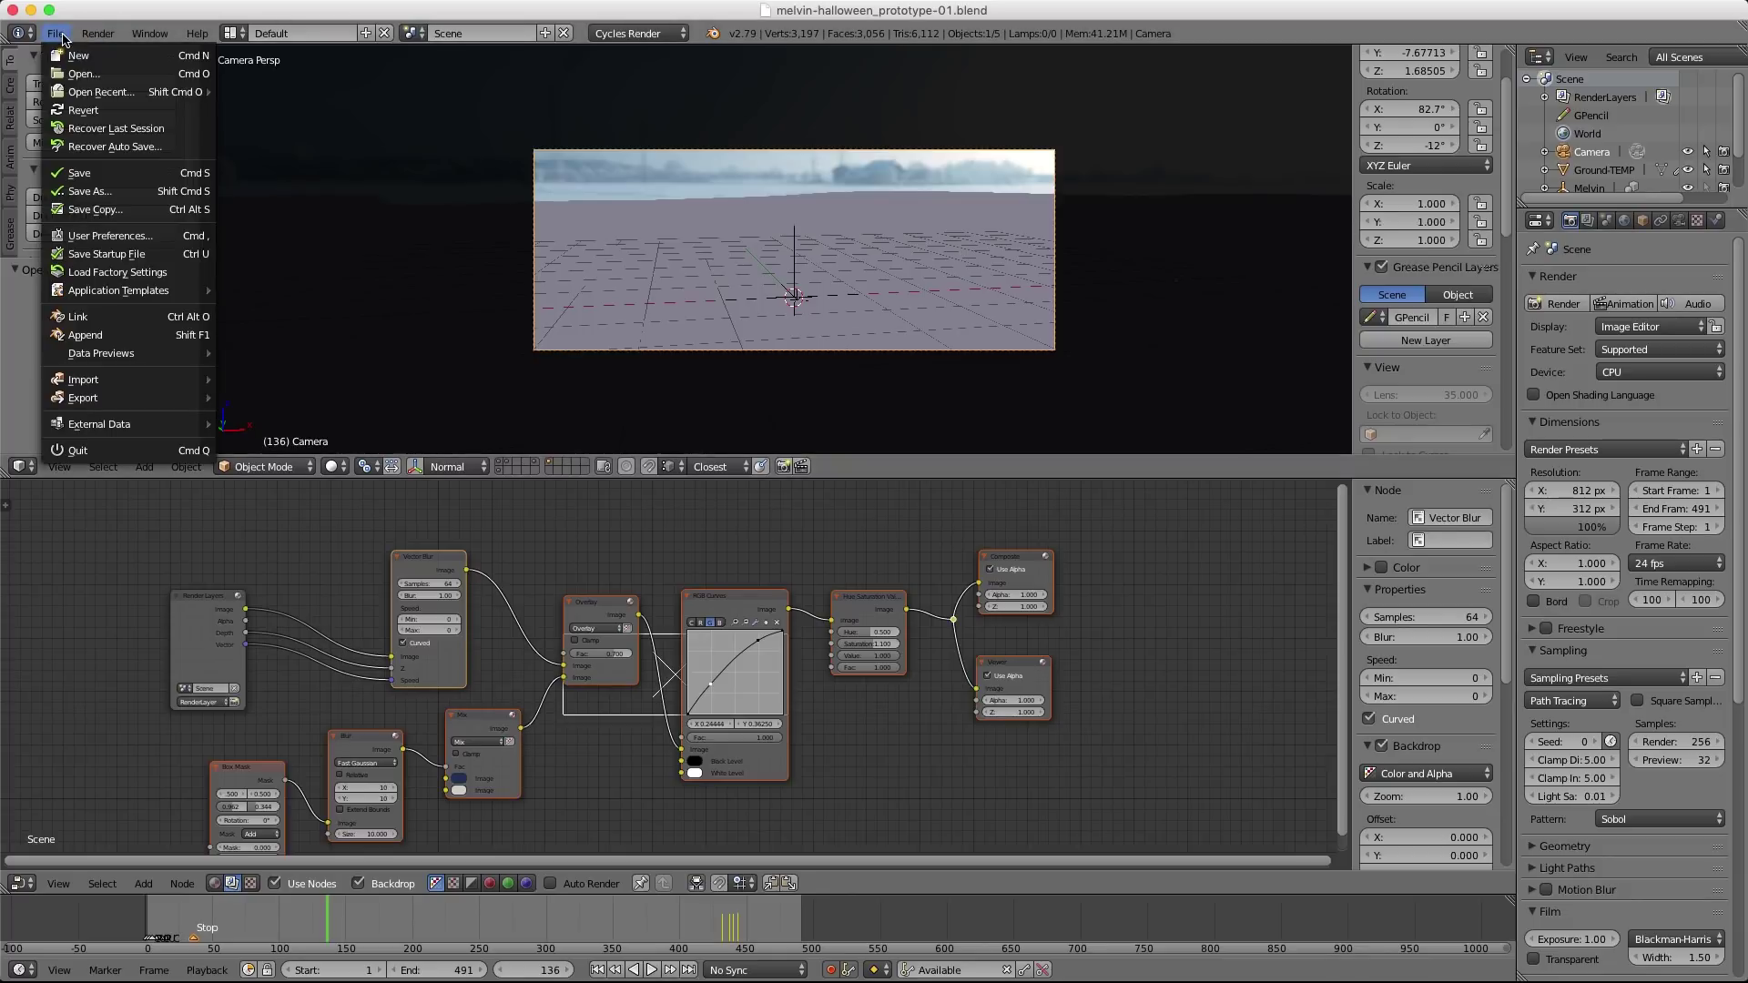
left_click(87, 113)
left_click(77, 114)
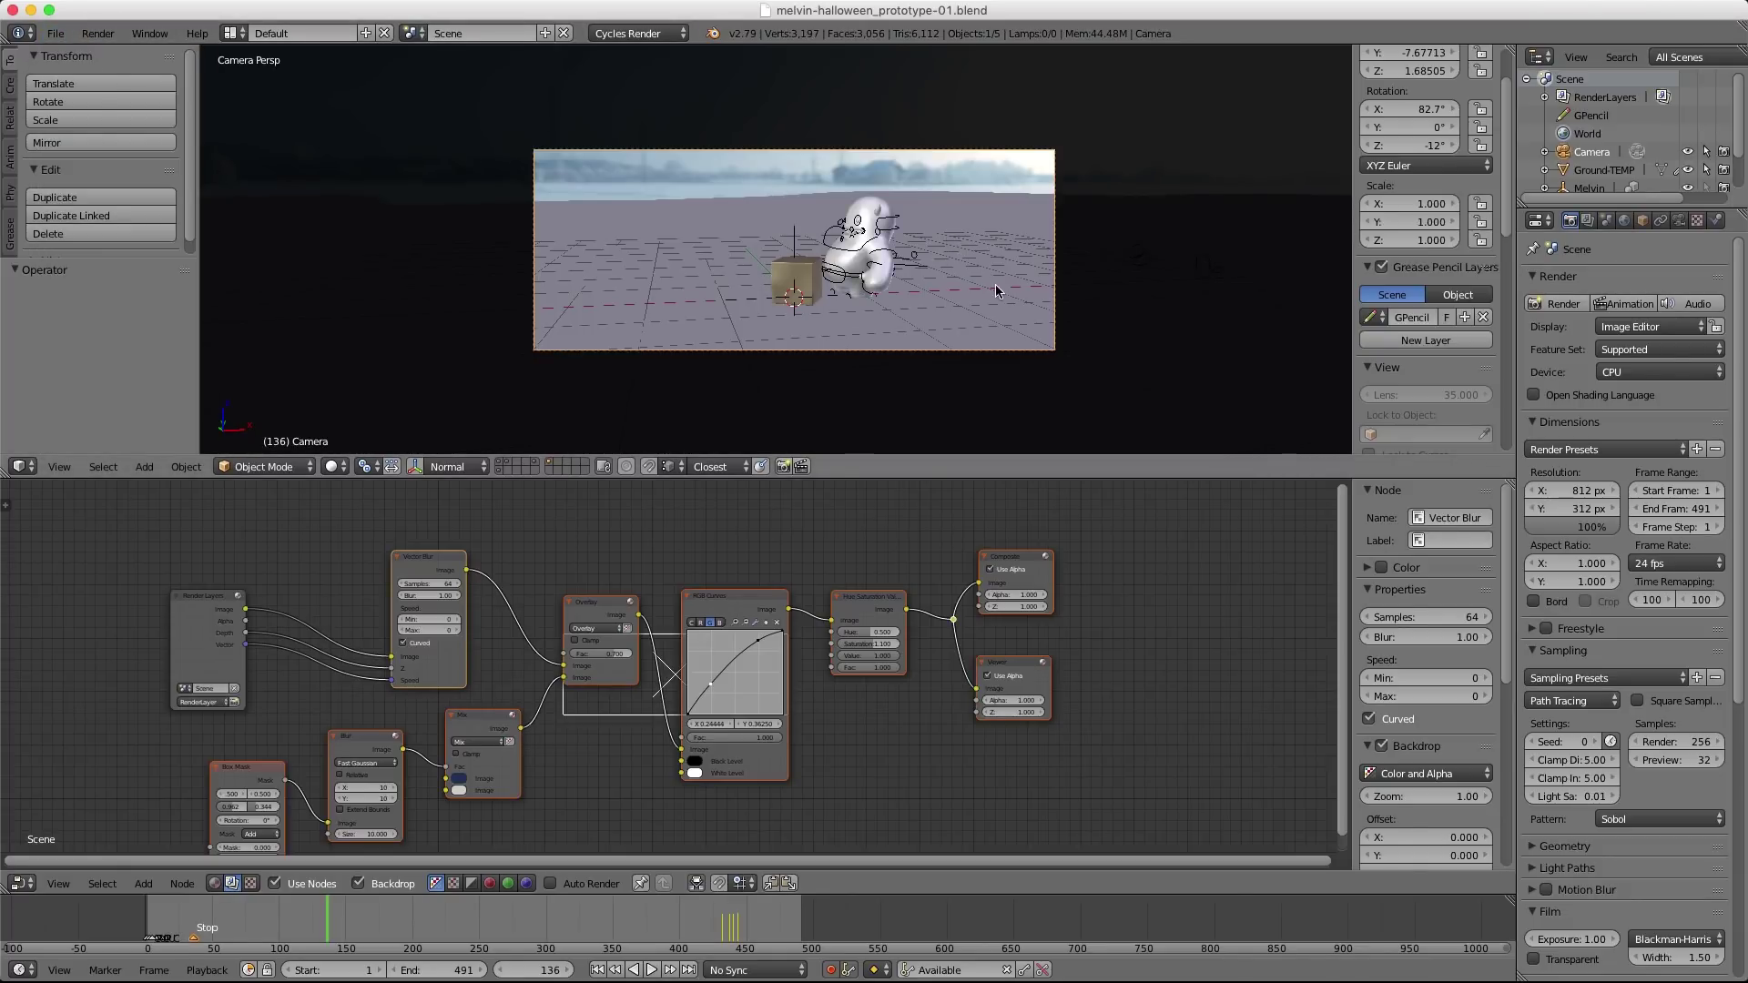
Preview the camera view in Rendered shading and move the timeline to frame 140.
key("shift+z")
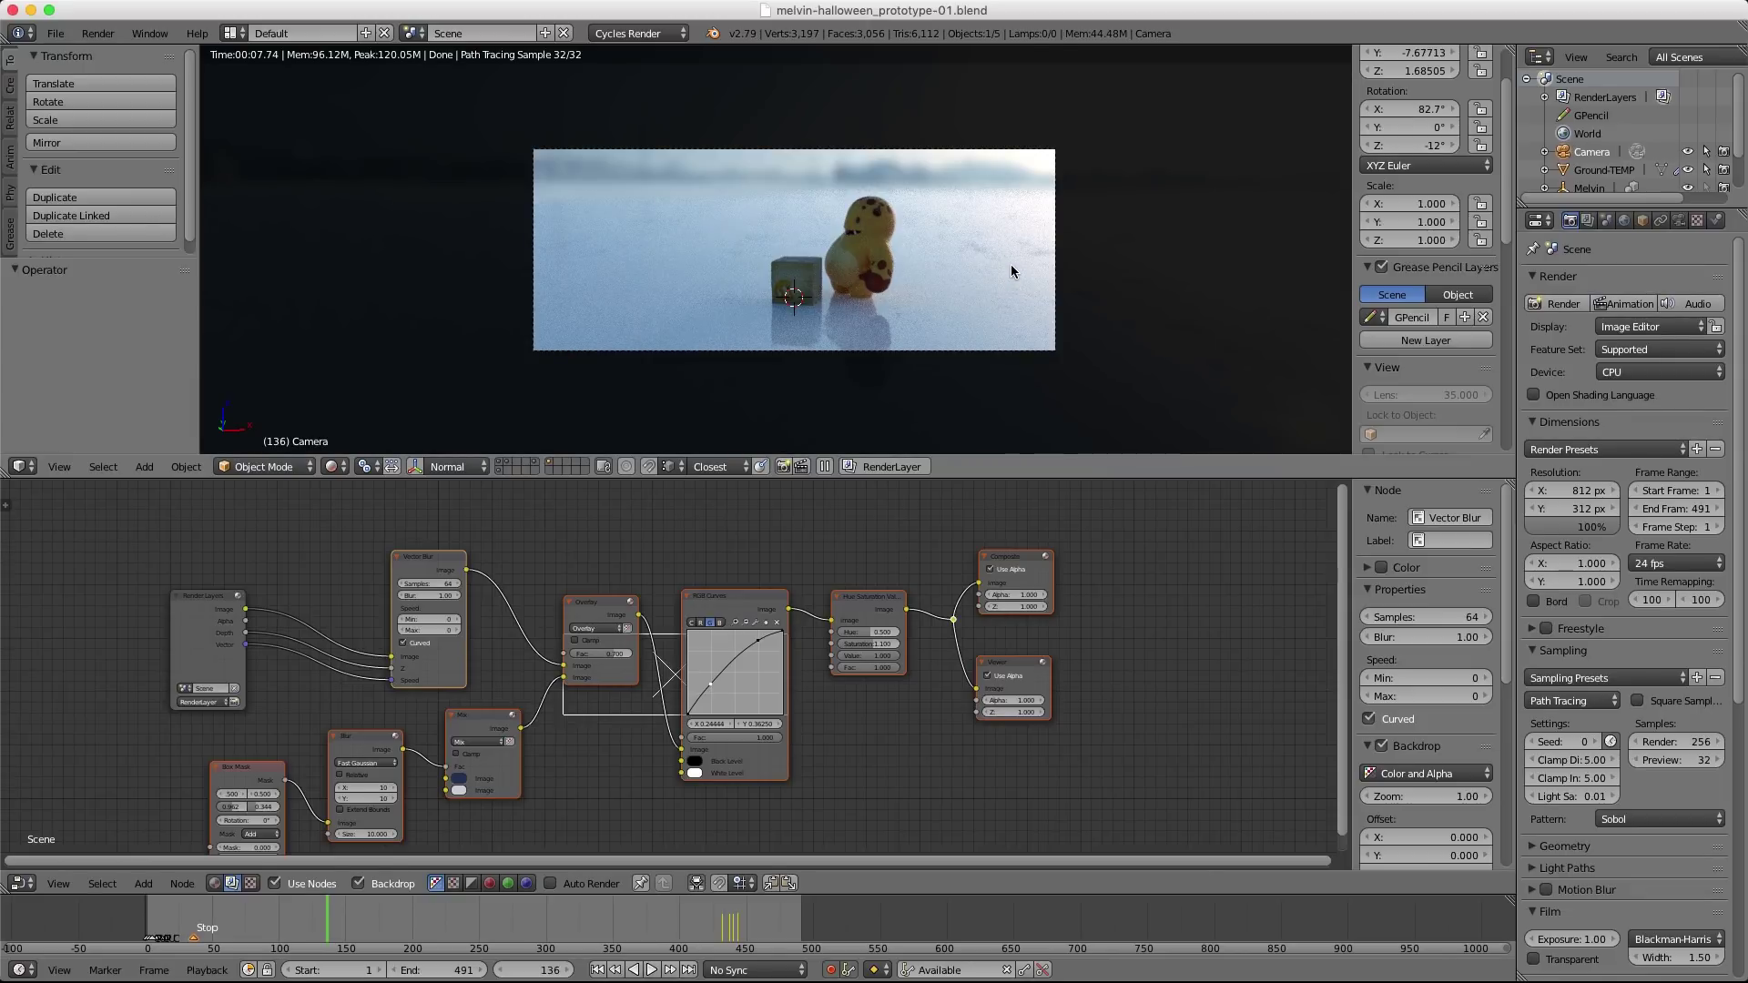
scroll(901, 320, "up", 2)
scroll(896, 321, "up", 2)
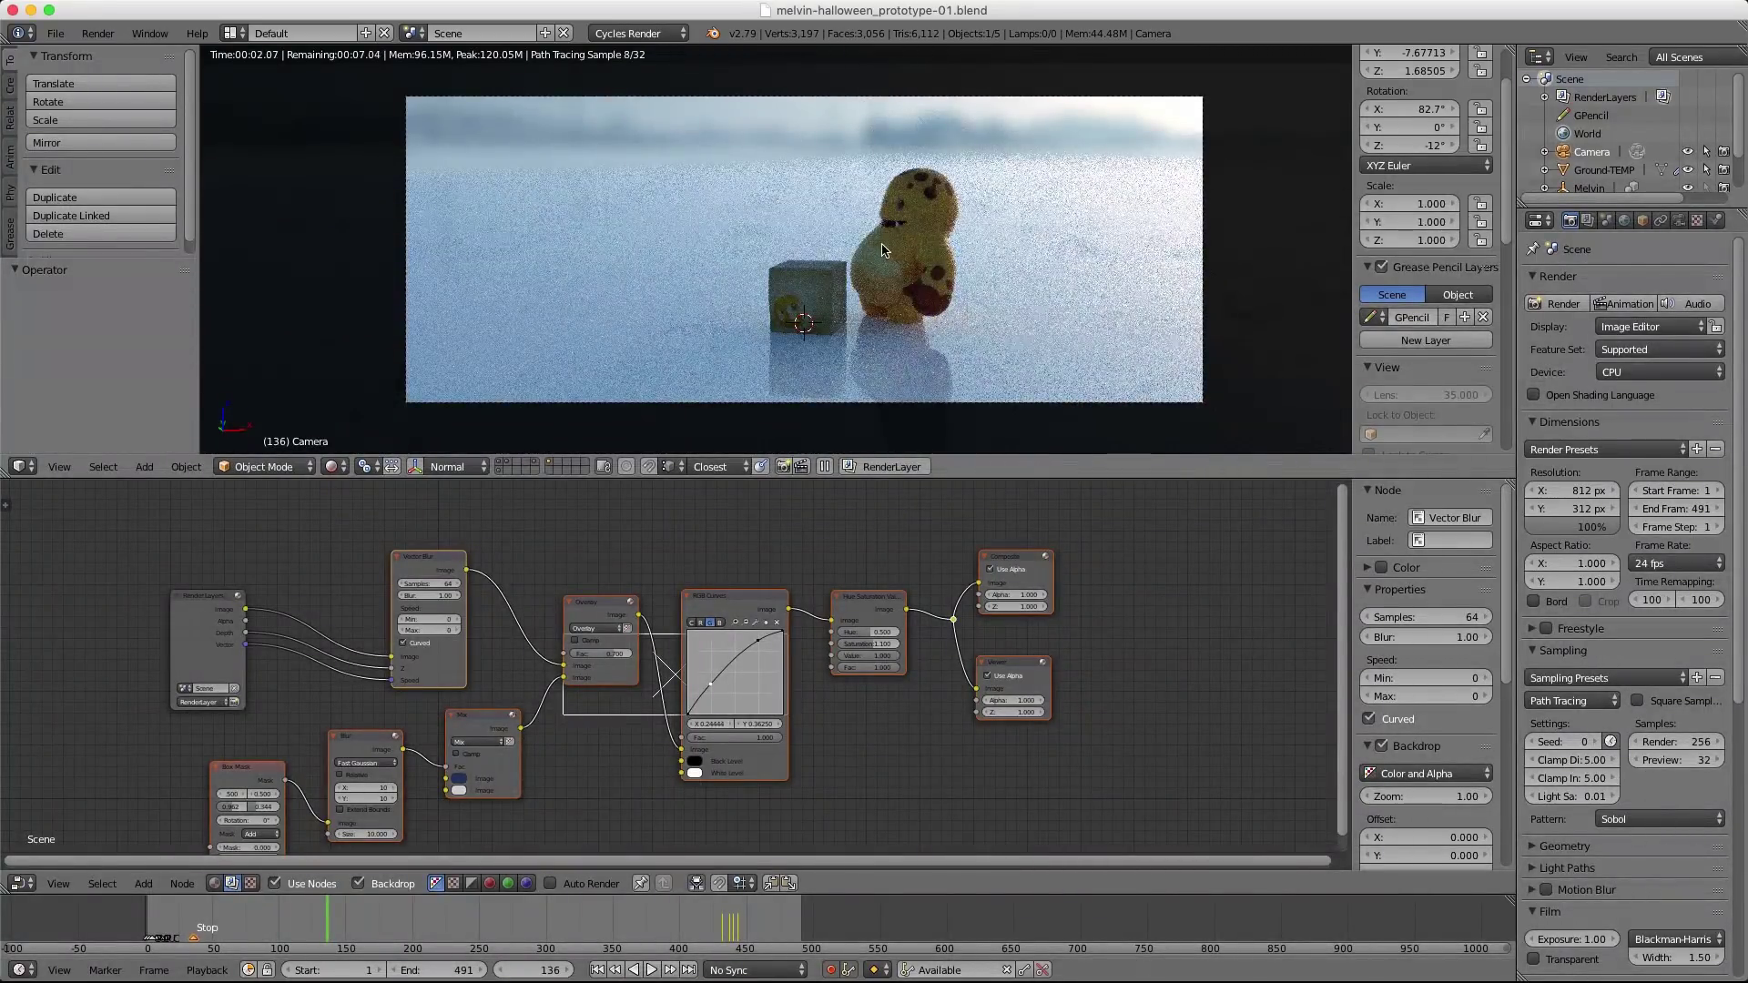
left_click_drag(288, 921, 333, 922)
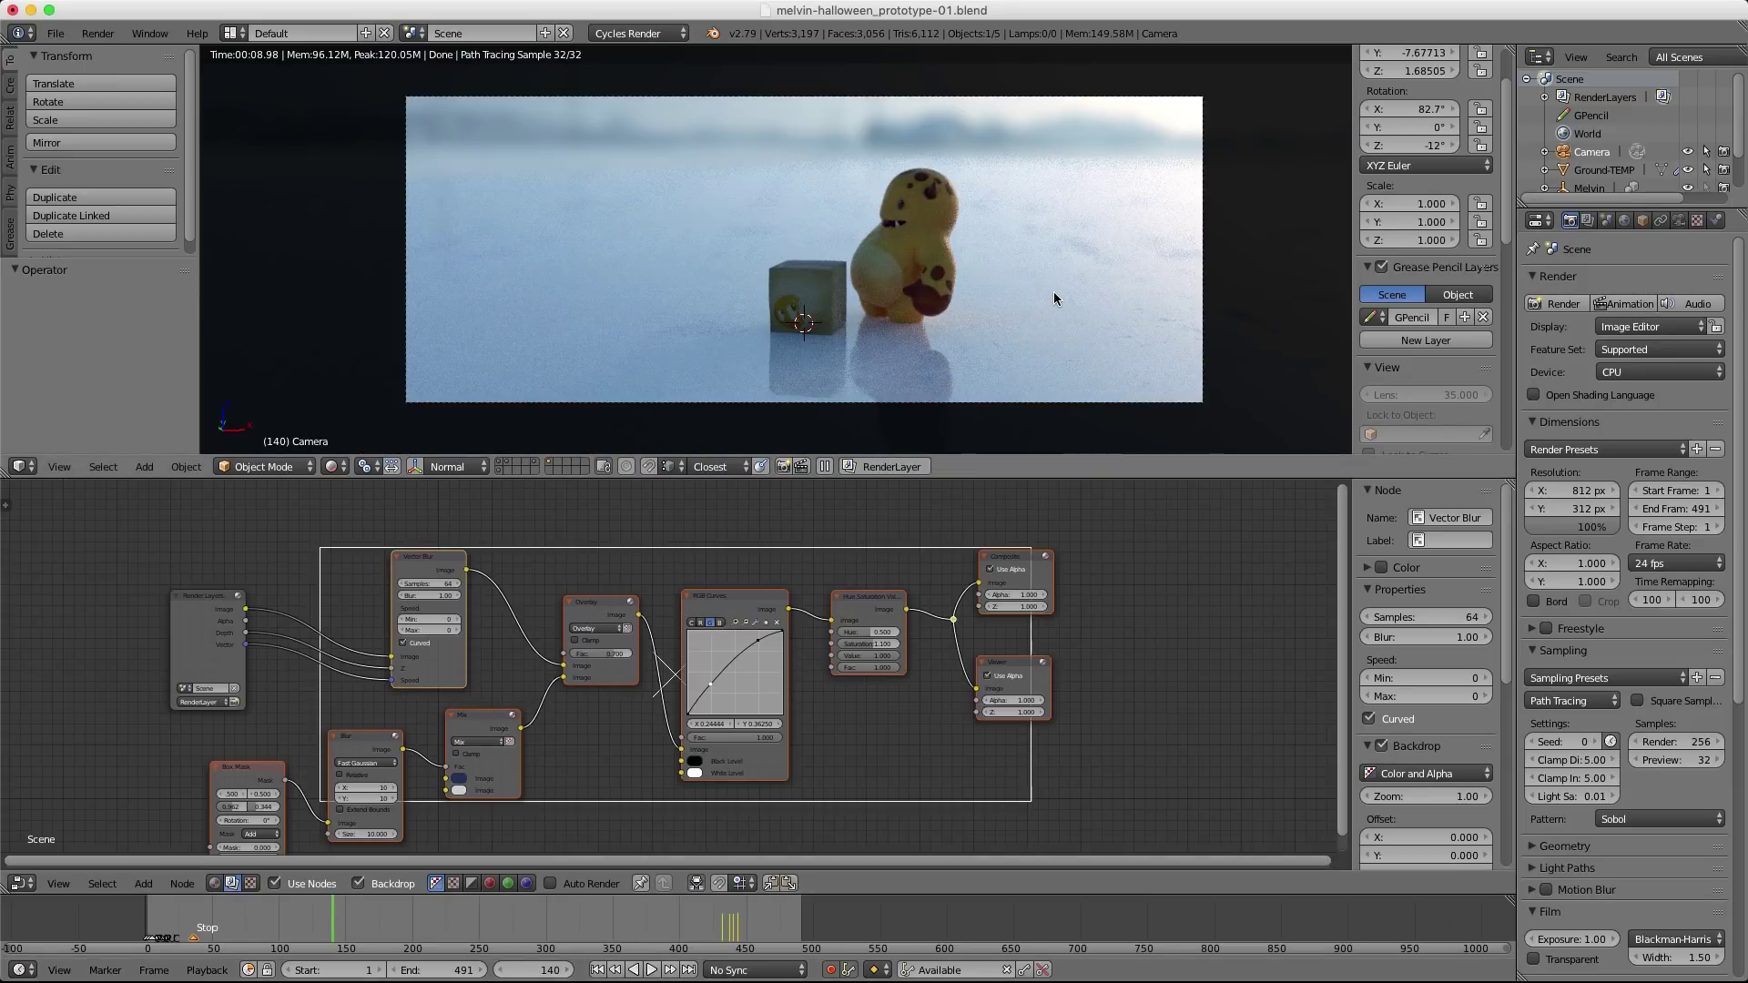
Examine the background environment and ground from outside the camera, and open the World settings.
middle_click_drag(1050, 294, 1026, 226)
scroll(1026, 226, "down", 5)
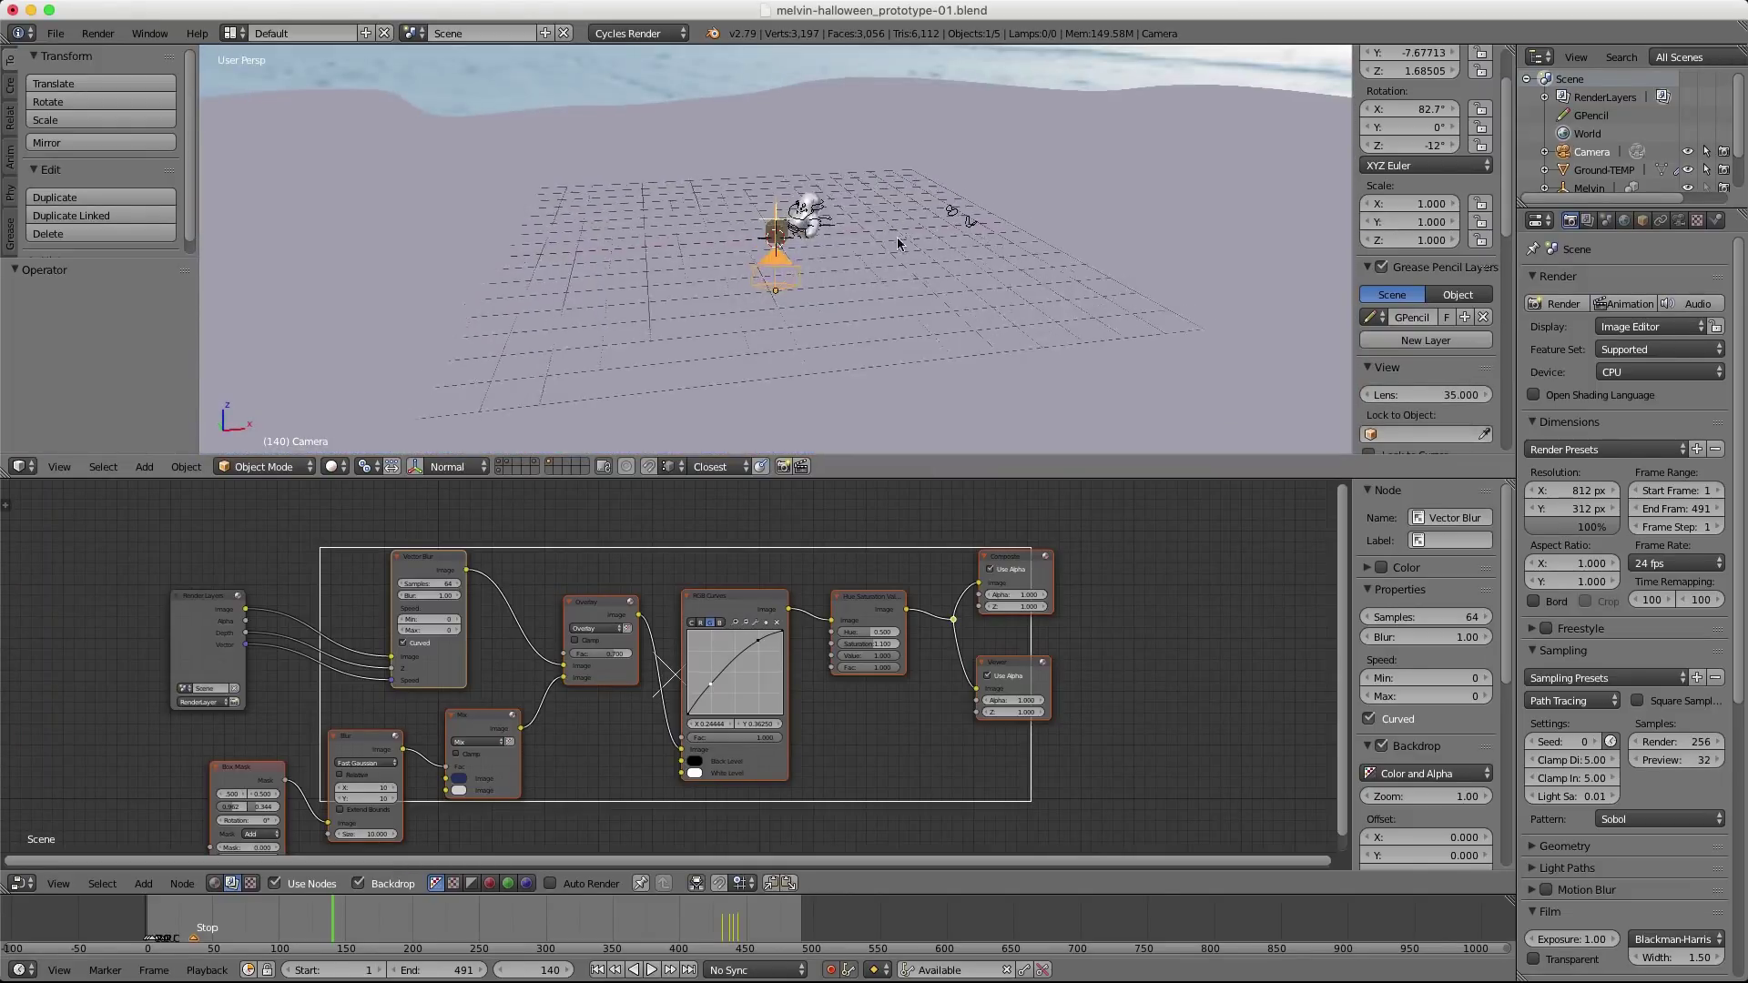
middle_click_drag(901, 241, 893, 223)
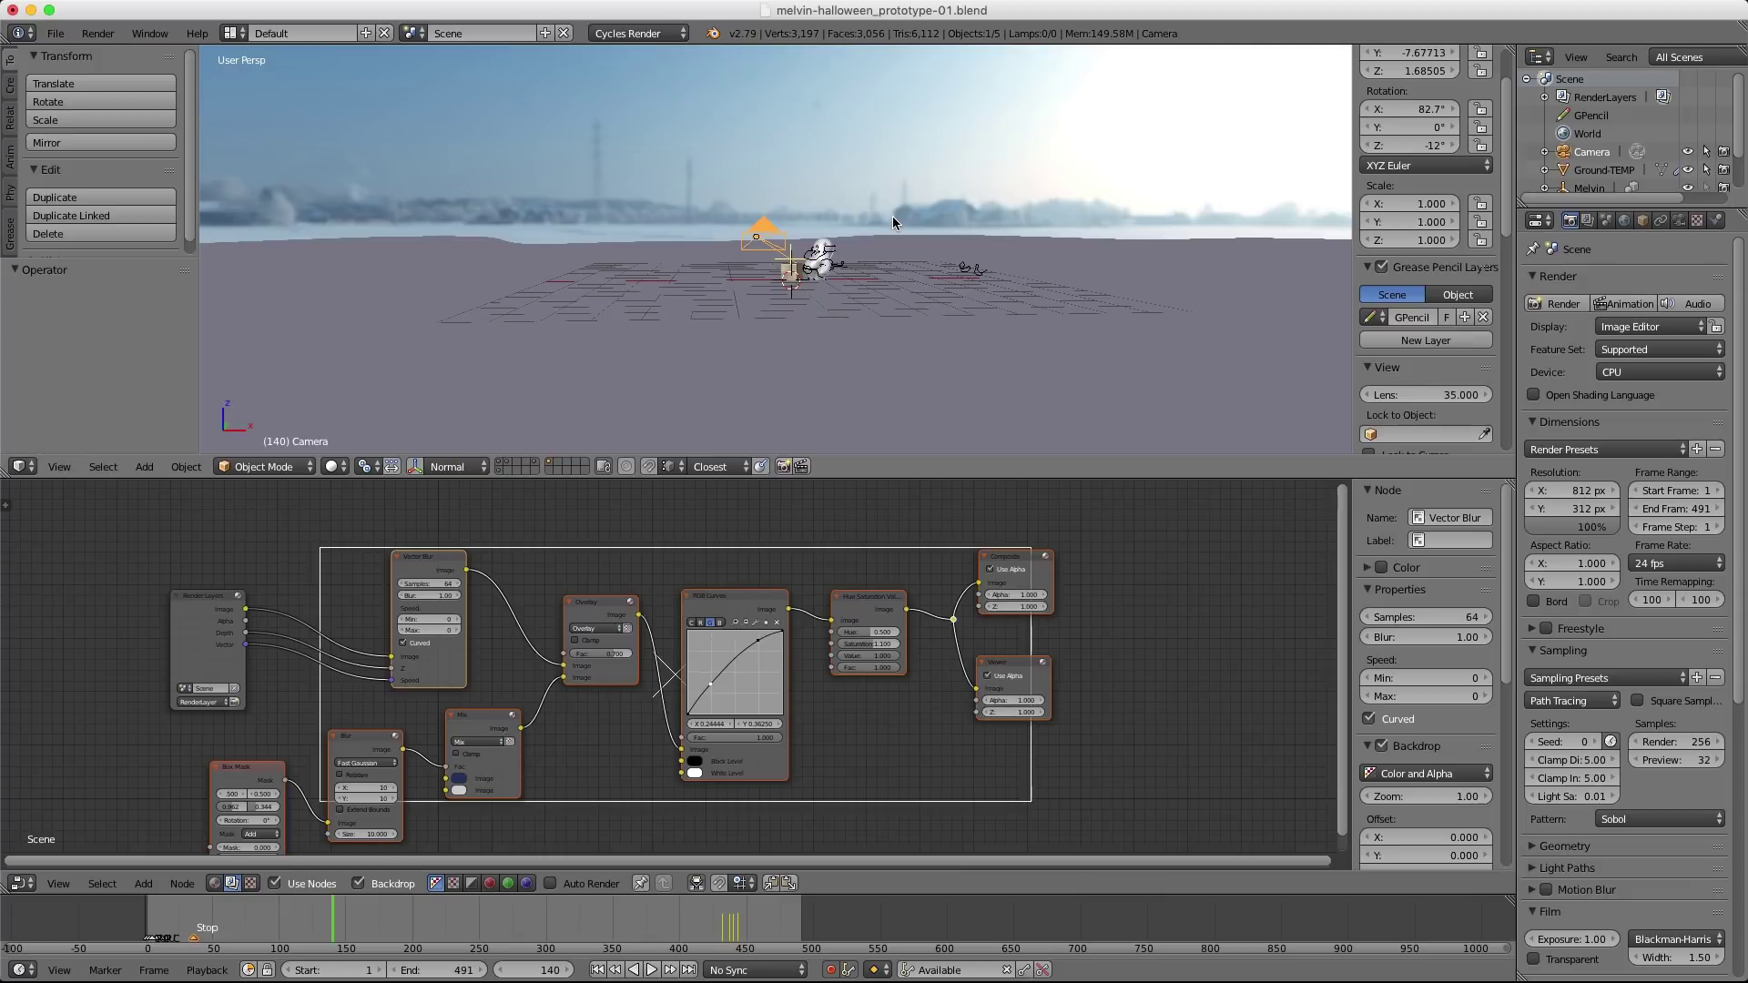
left_click(1624, 220)
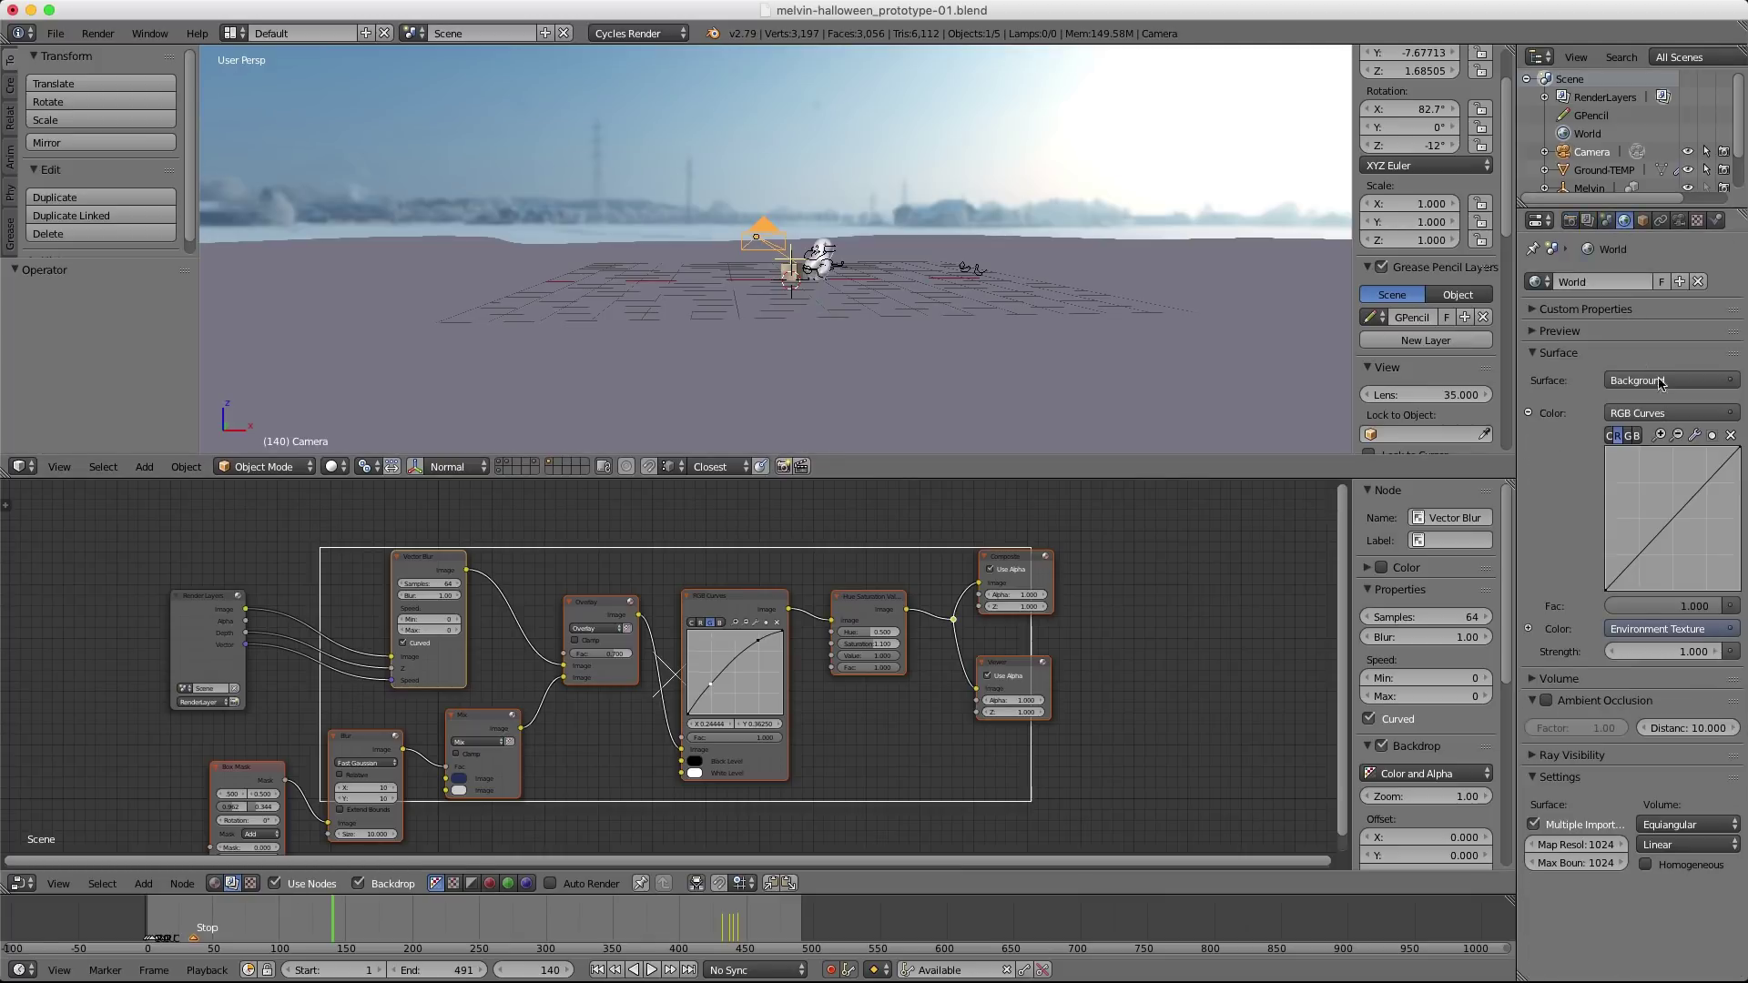
scroll(947, 230, "up", 3)
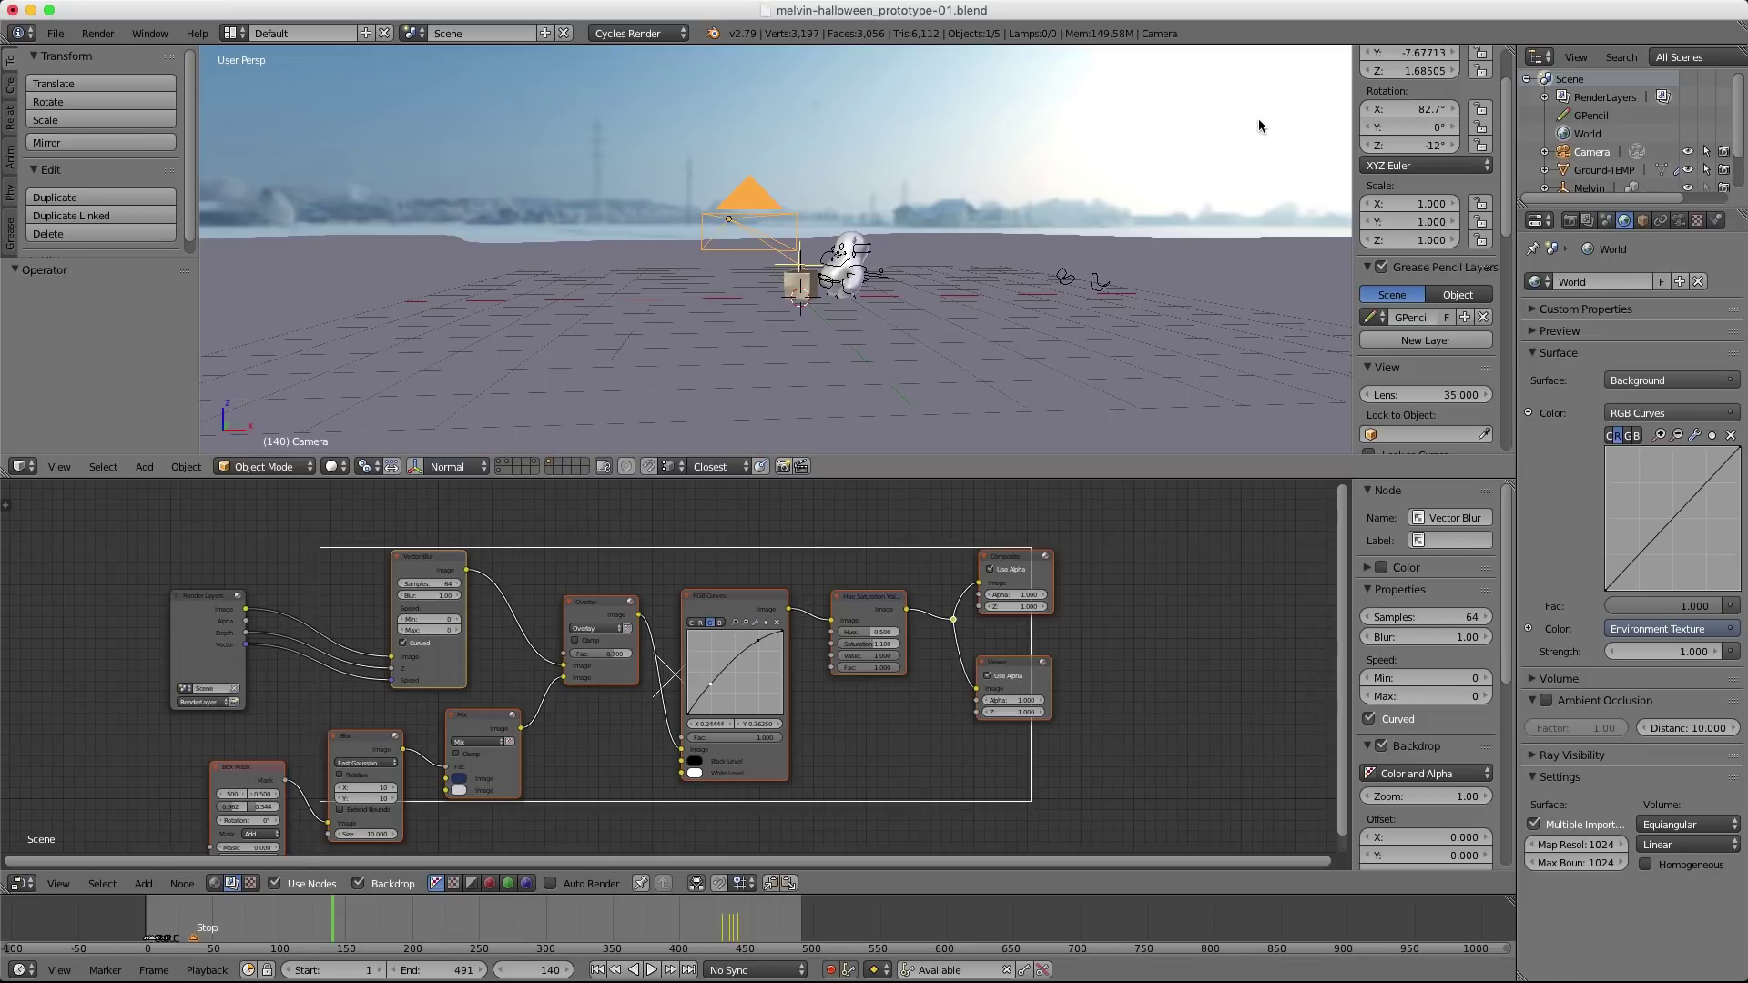
Return to the camera view and examine how Melvin, the box and the ground blend with the environment in Rendered shading.
key("KP_0")
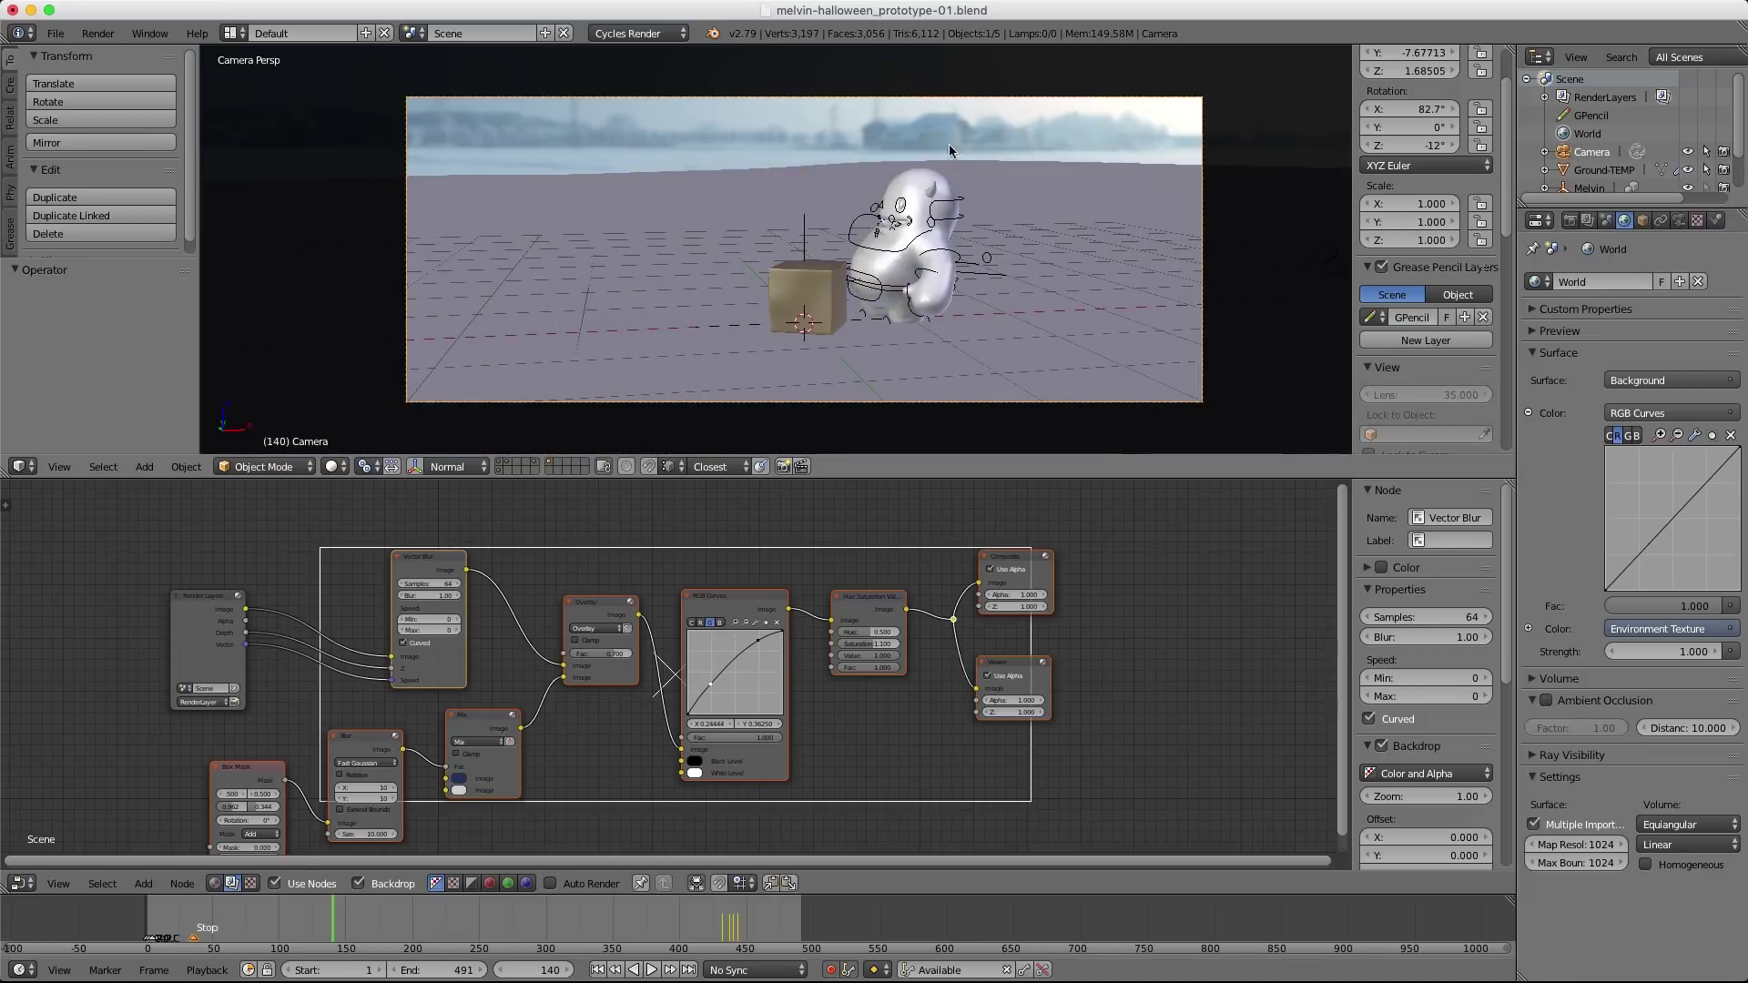
mouse_move(913, 159)
middle_mouse_down("shift")
mouse_move(897, 197)
mouse_move(896, 167)
middle_mouse_up("shift")
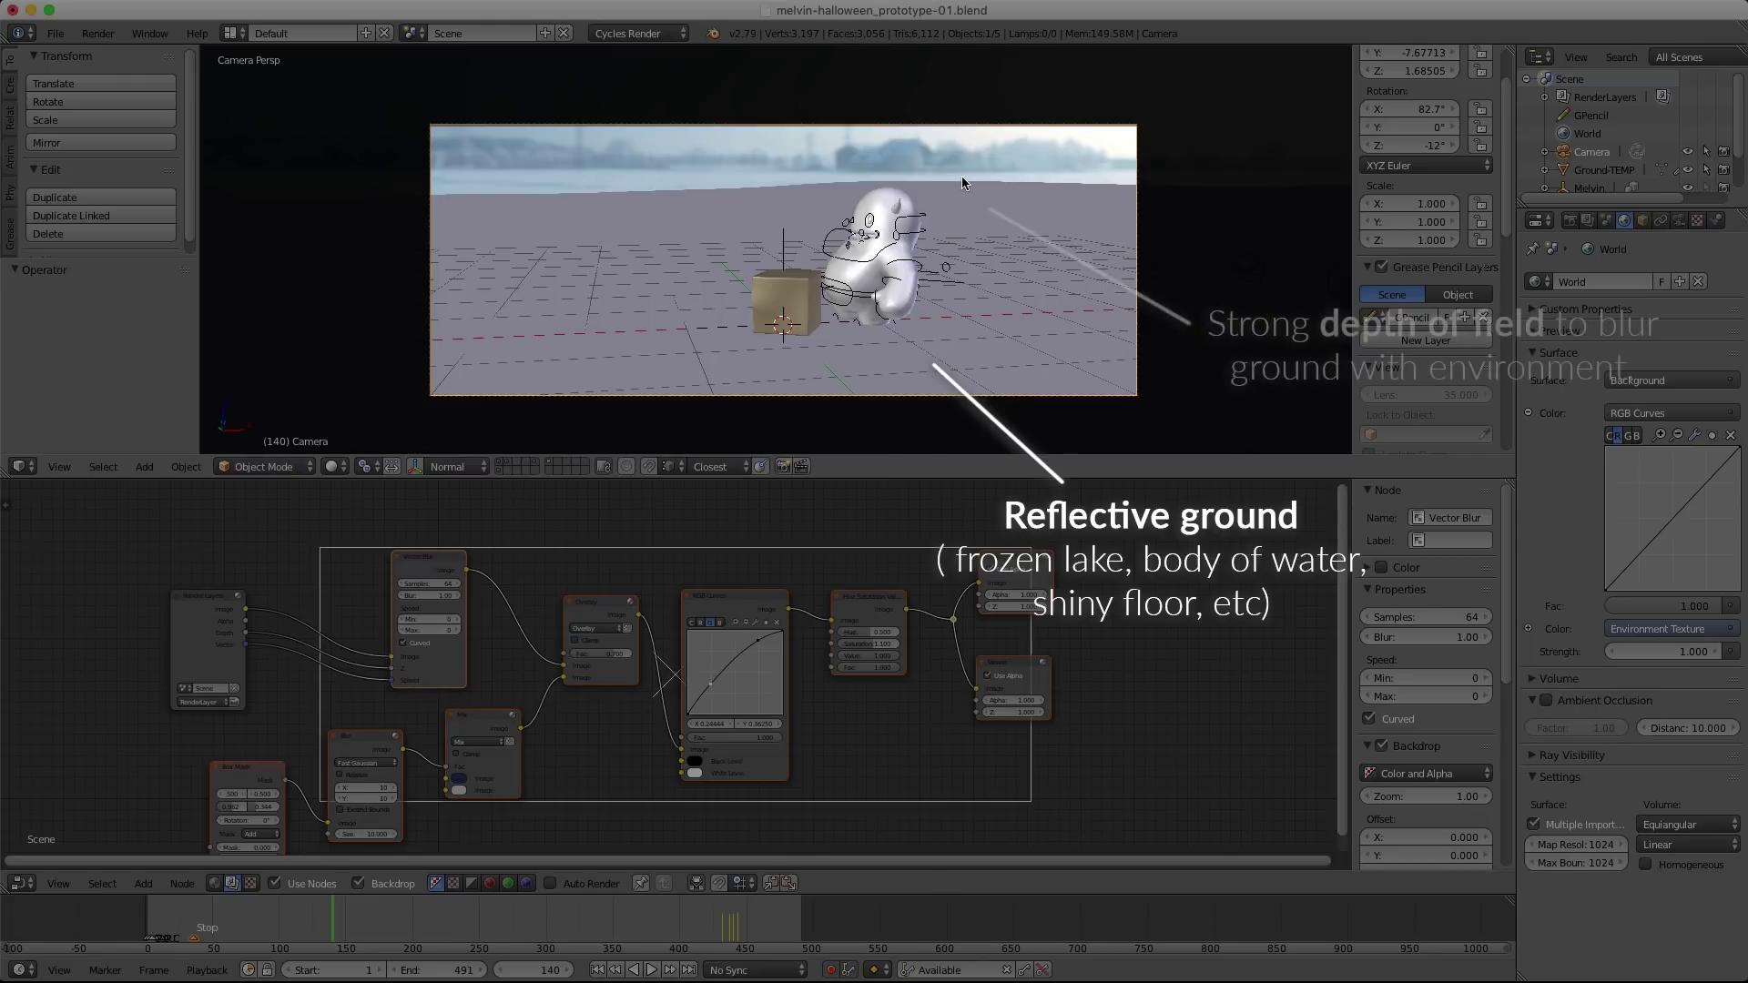
key("shift+z")
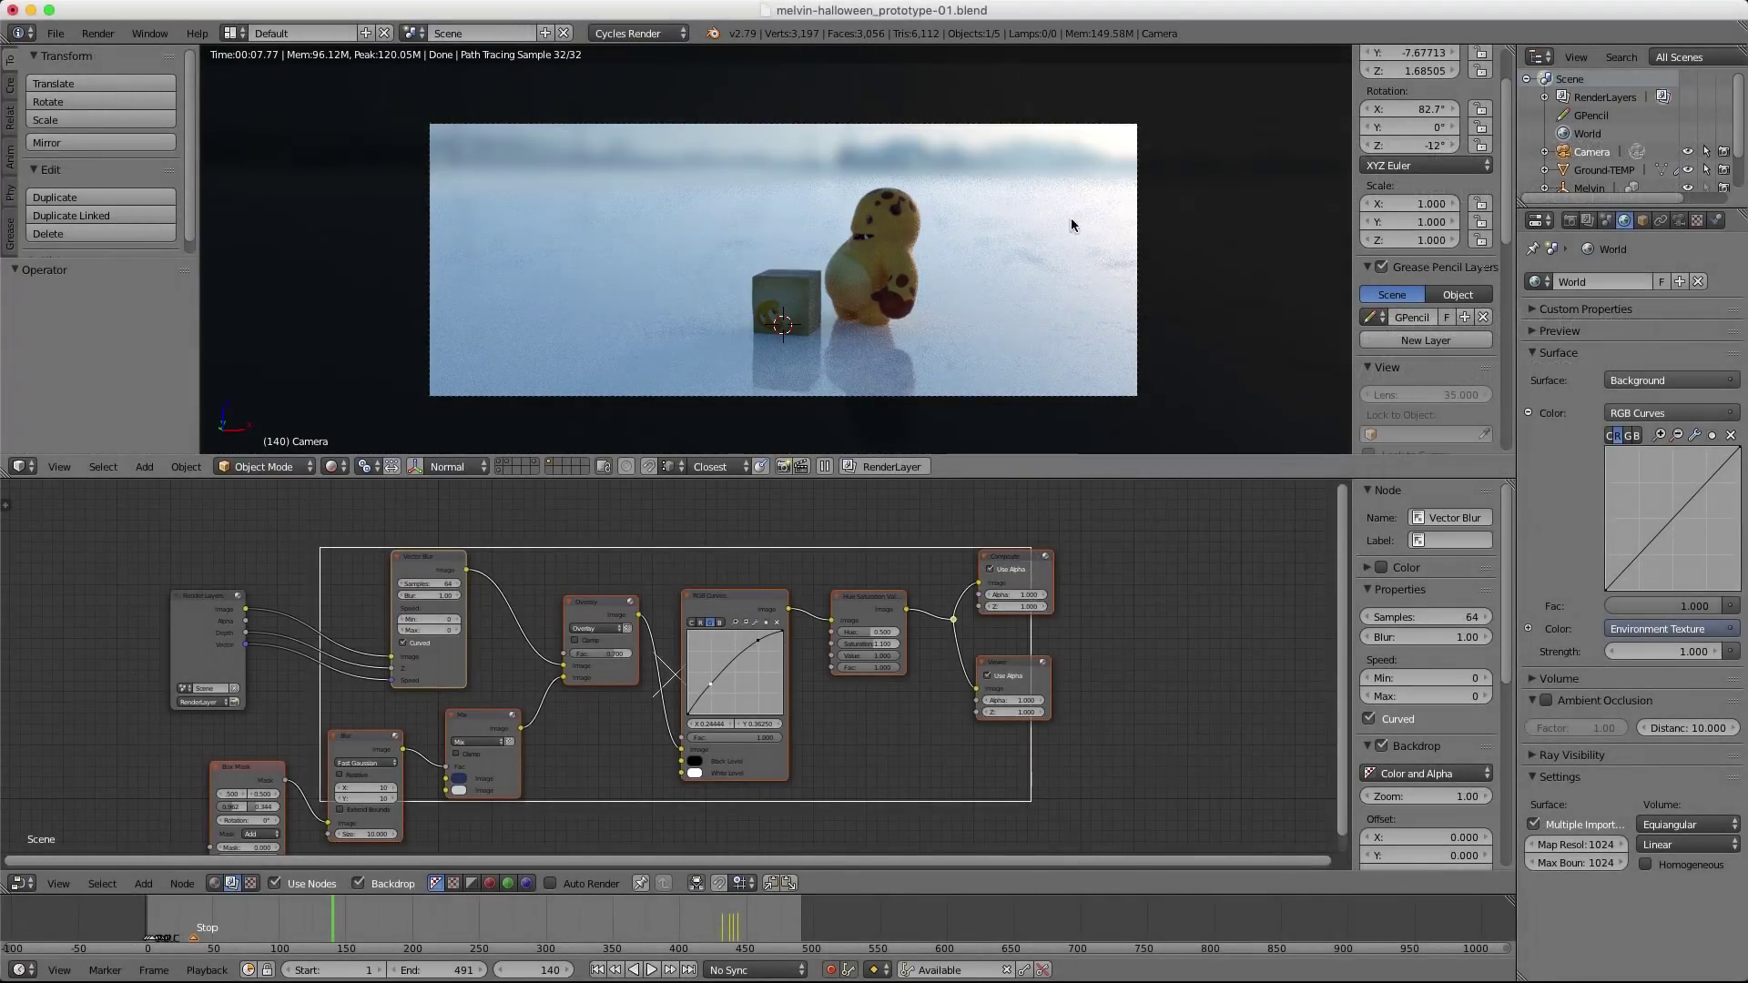
scroll(977, 259, "up", 4)
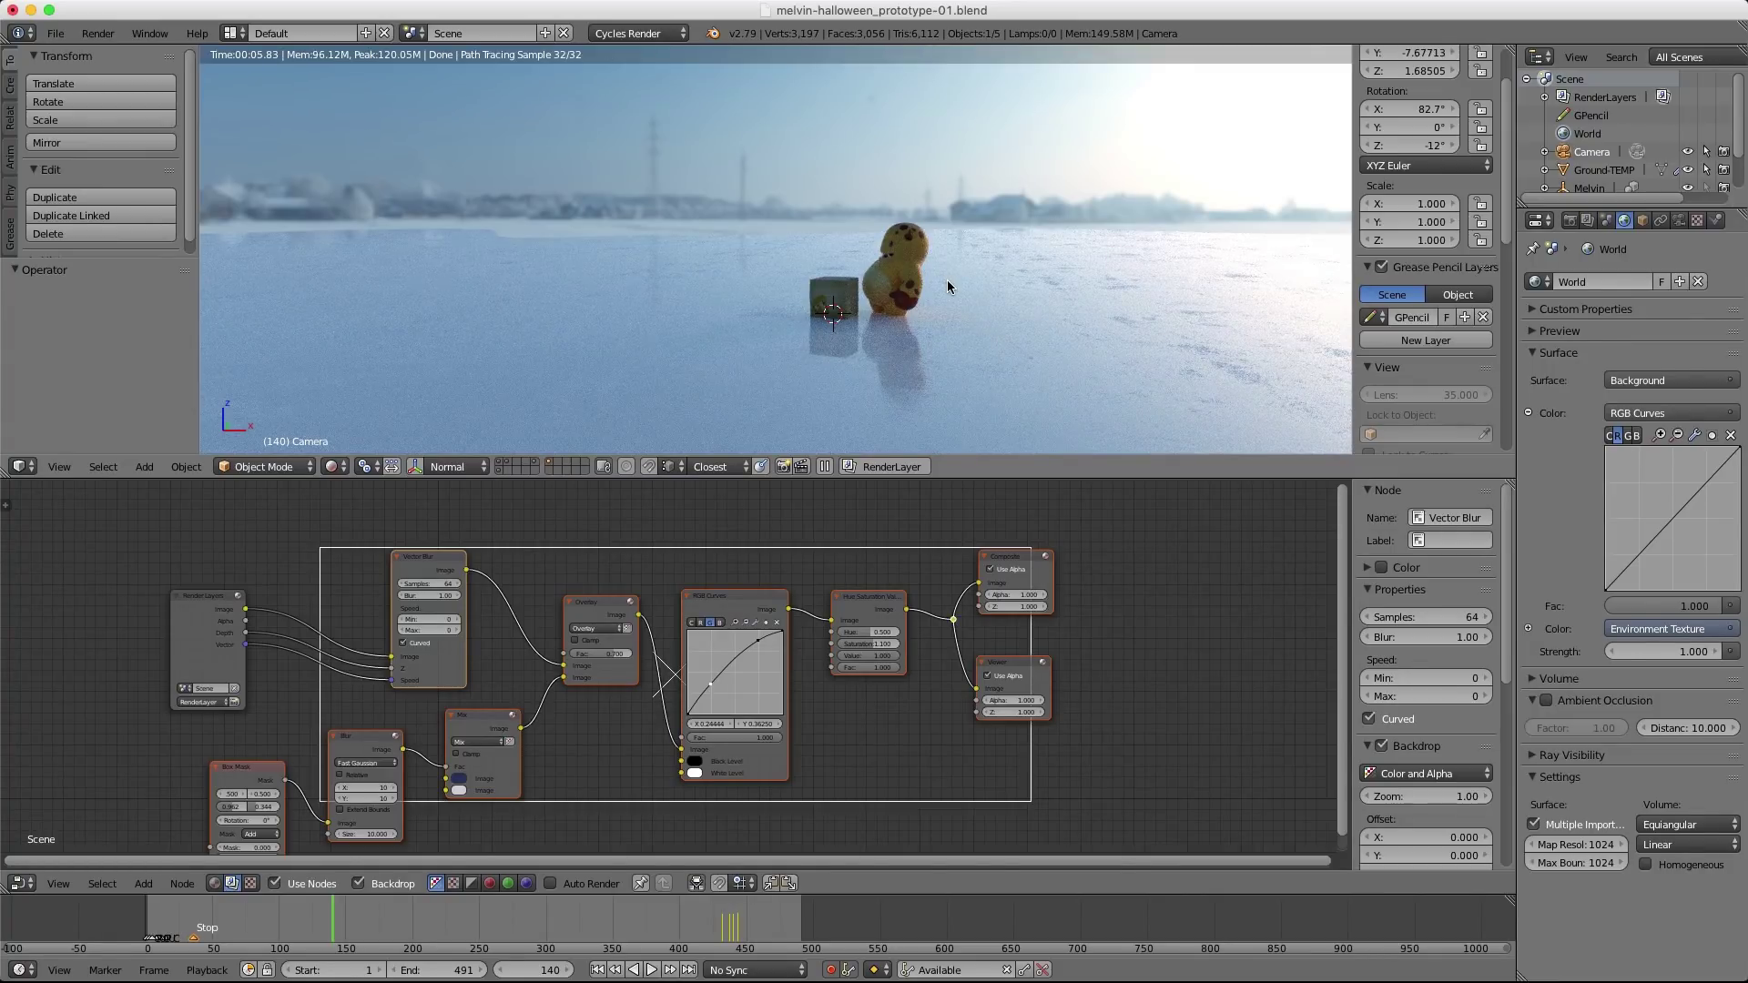
scroll(946, 284, "down", 4)
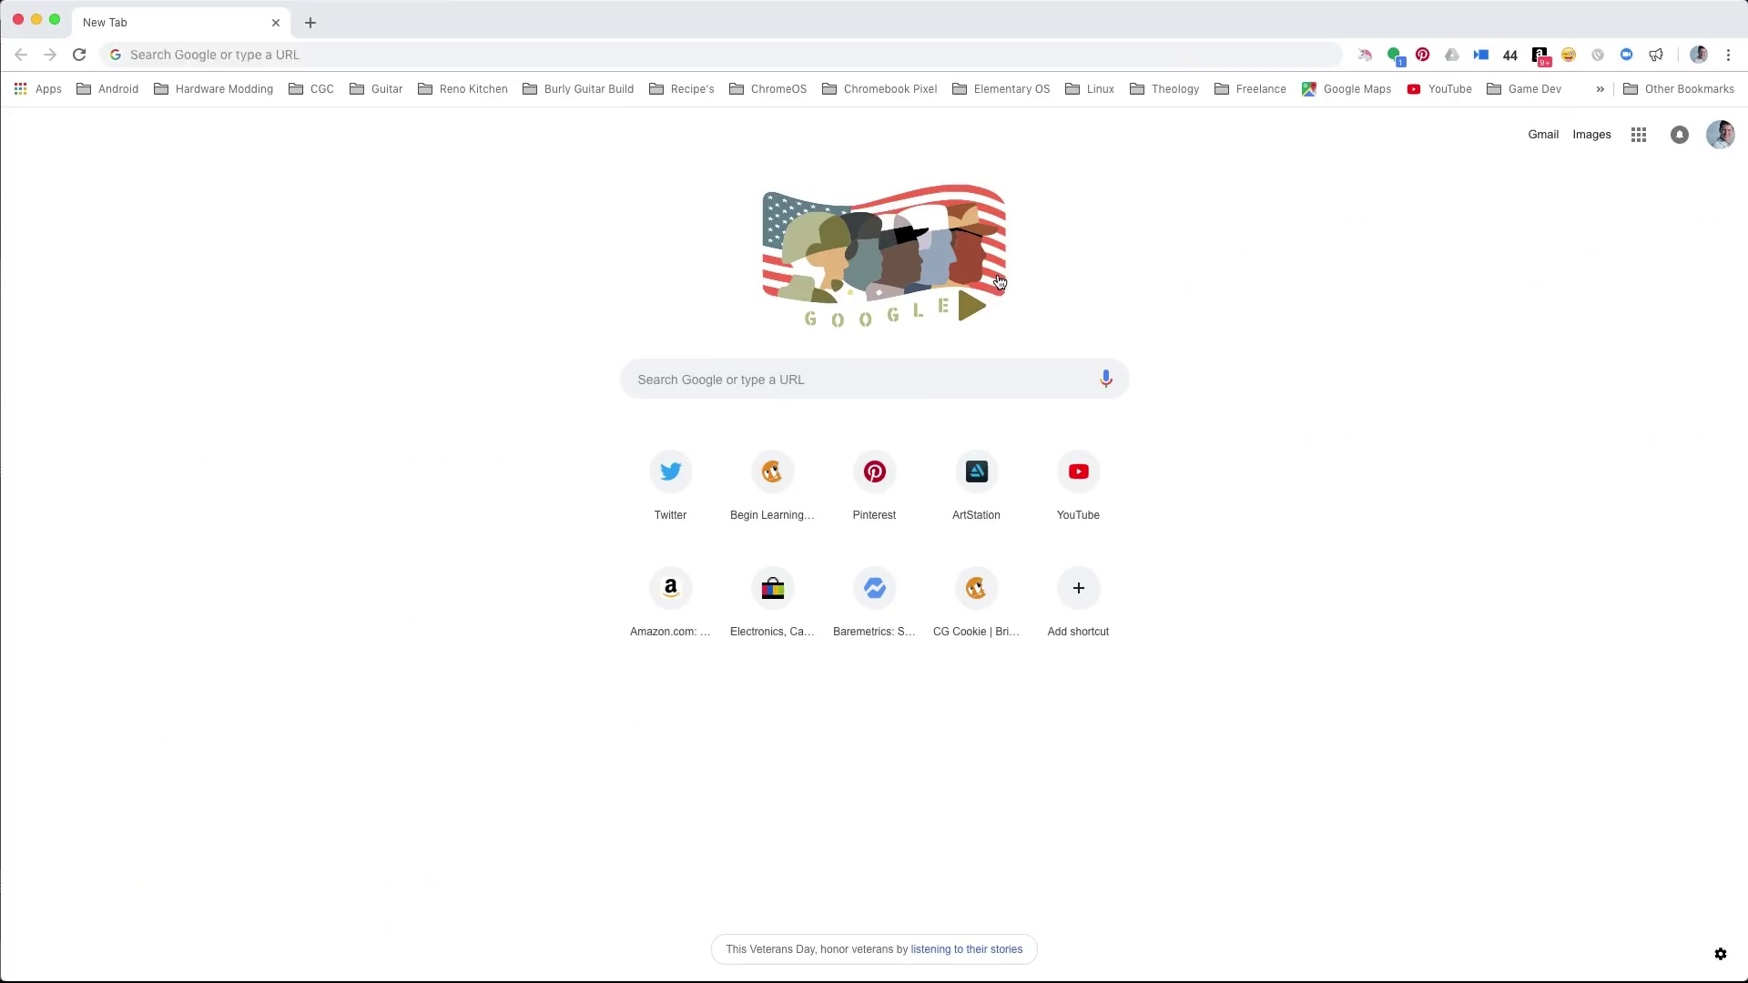
Switch to Chrome and open the pixabay.com stock photo site.
left_click(409, 57)
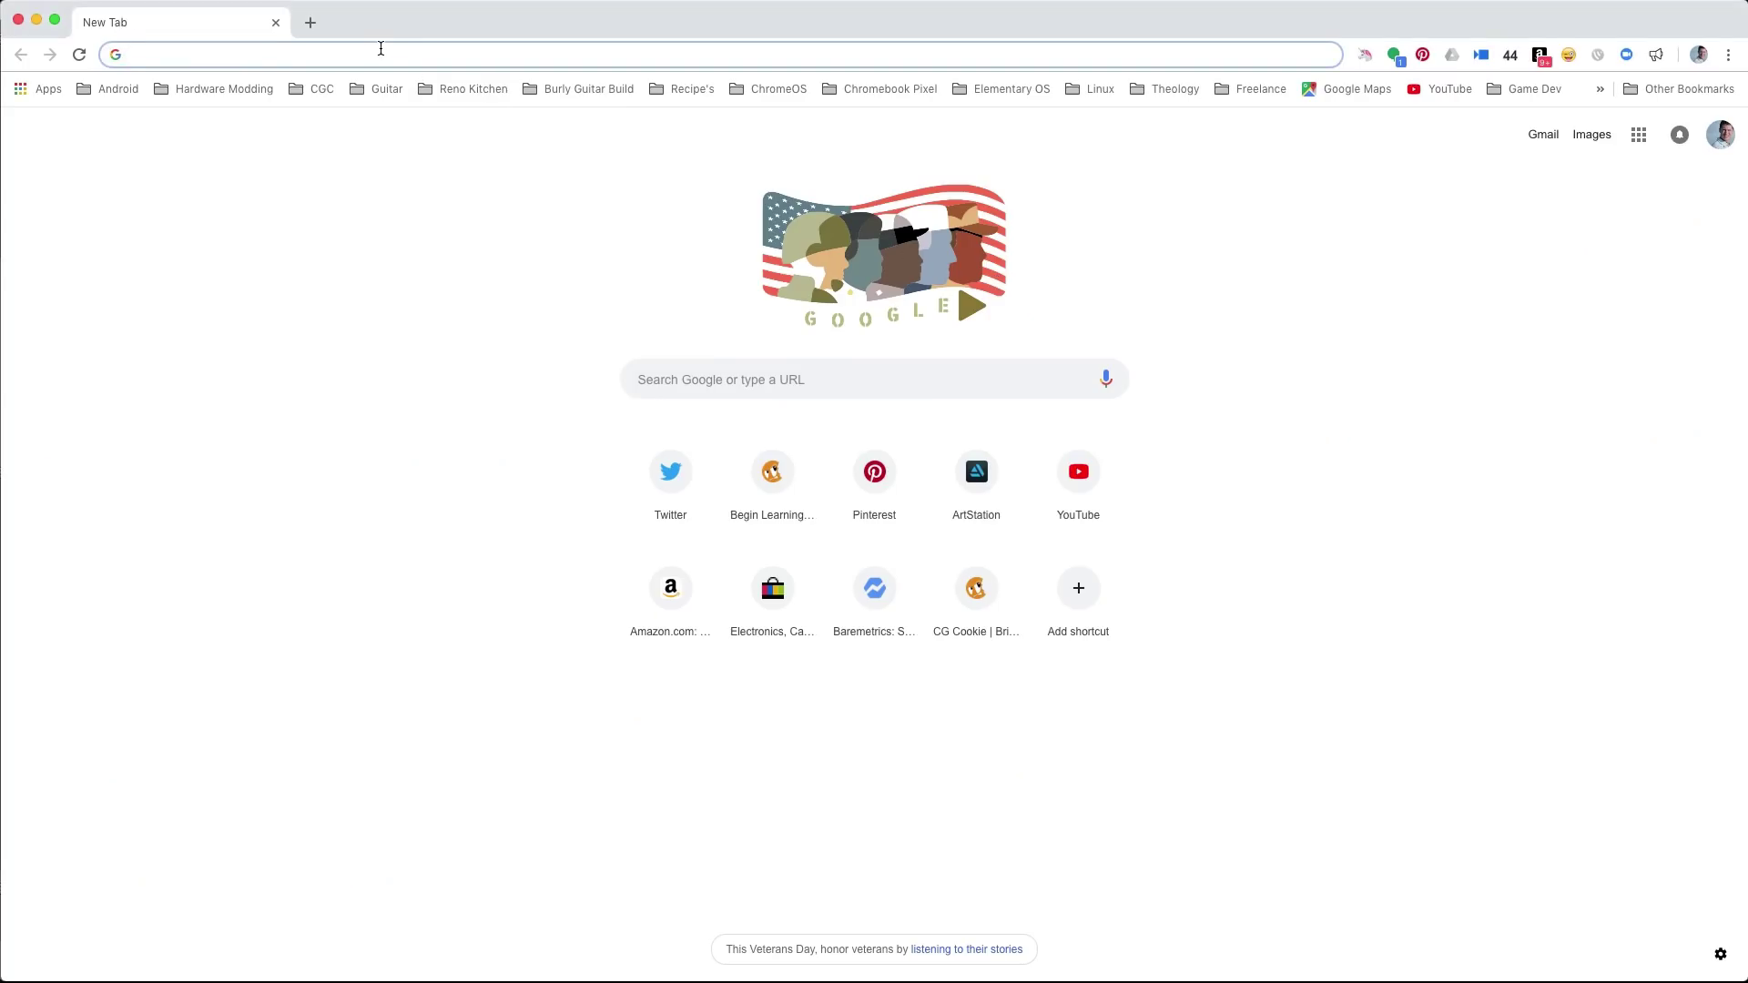
type("pixabay")
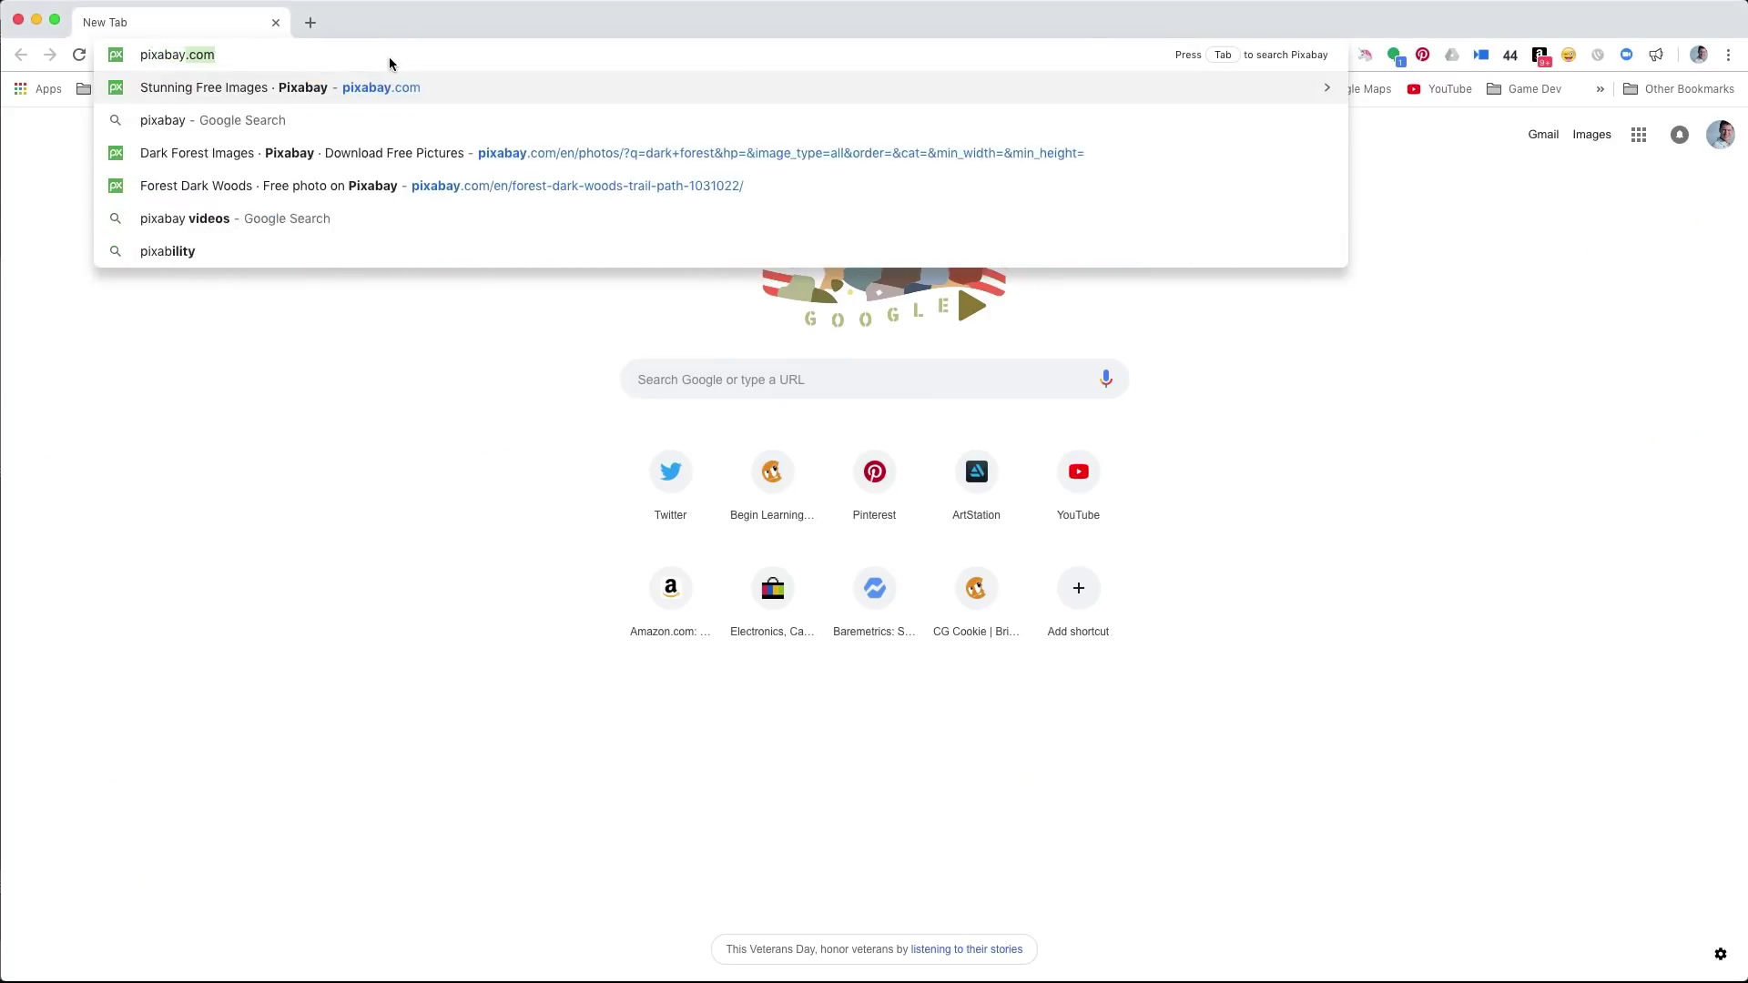
key("Return")
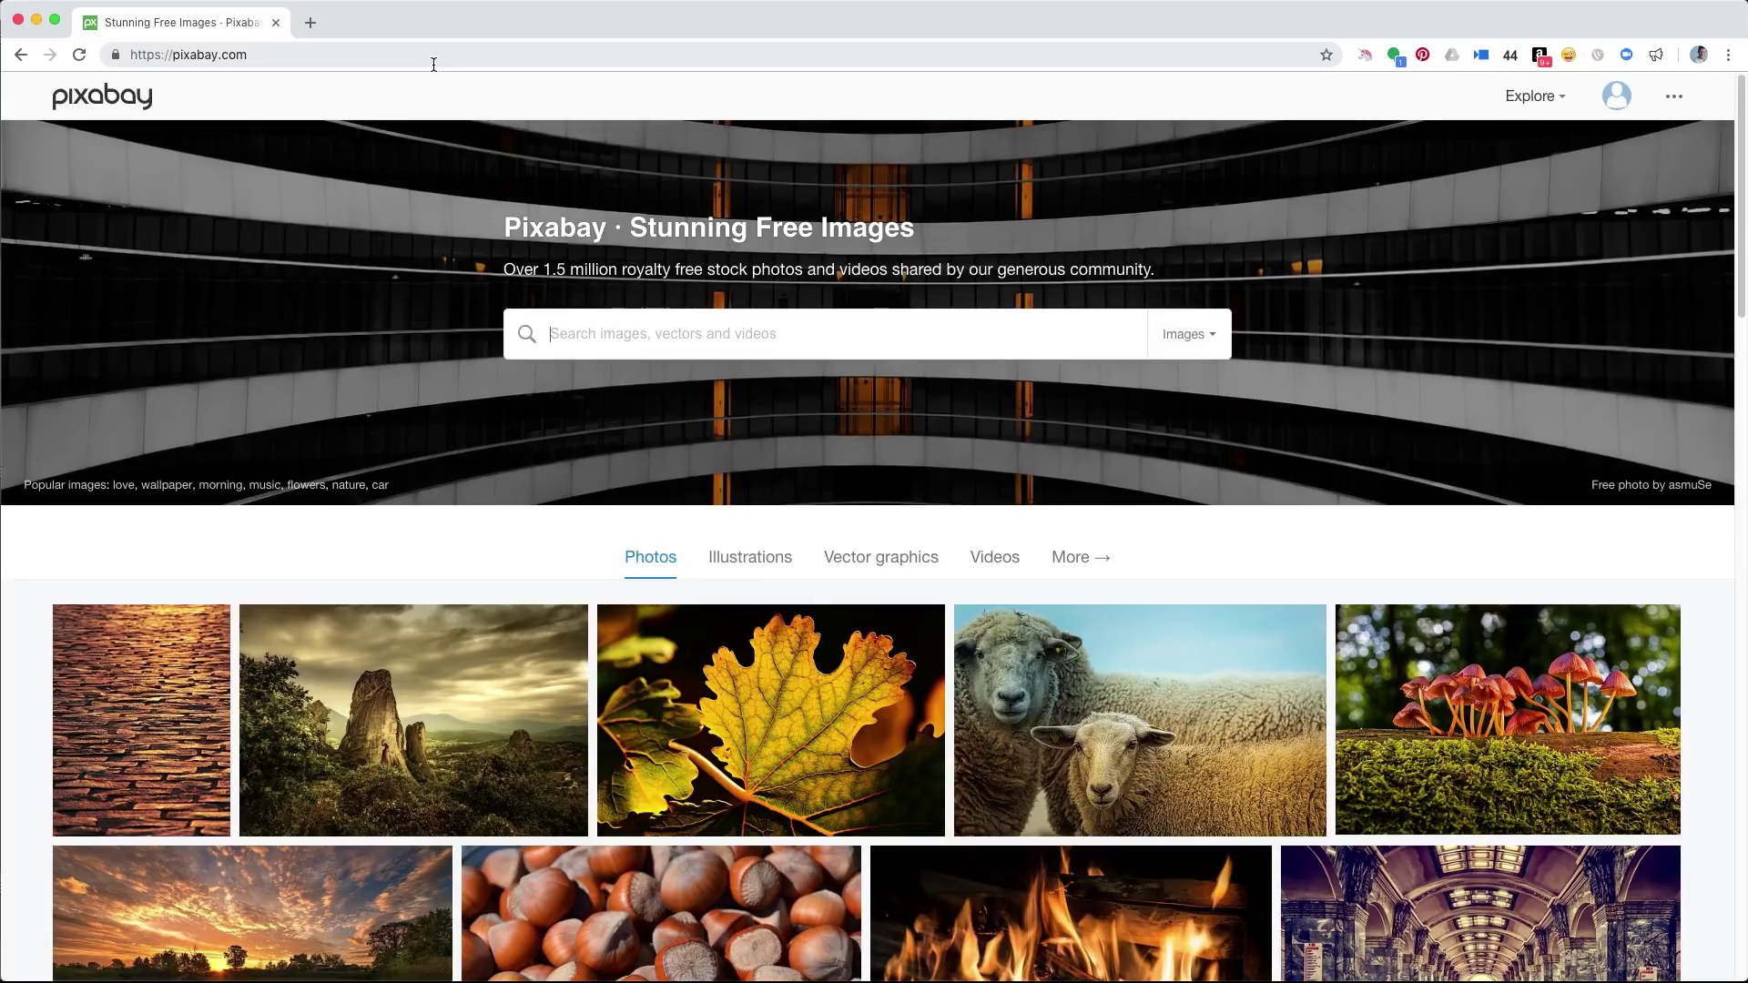
Open the pexels.com stock photo site in the same browser tab.
left_click(439, 69)
type("pexe")
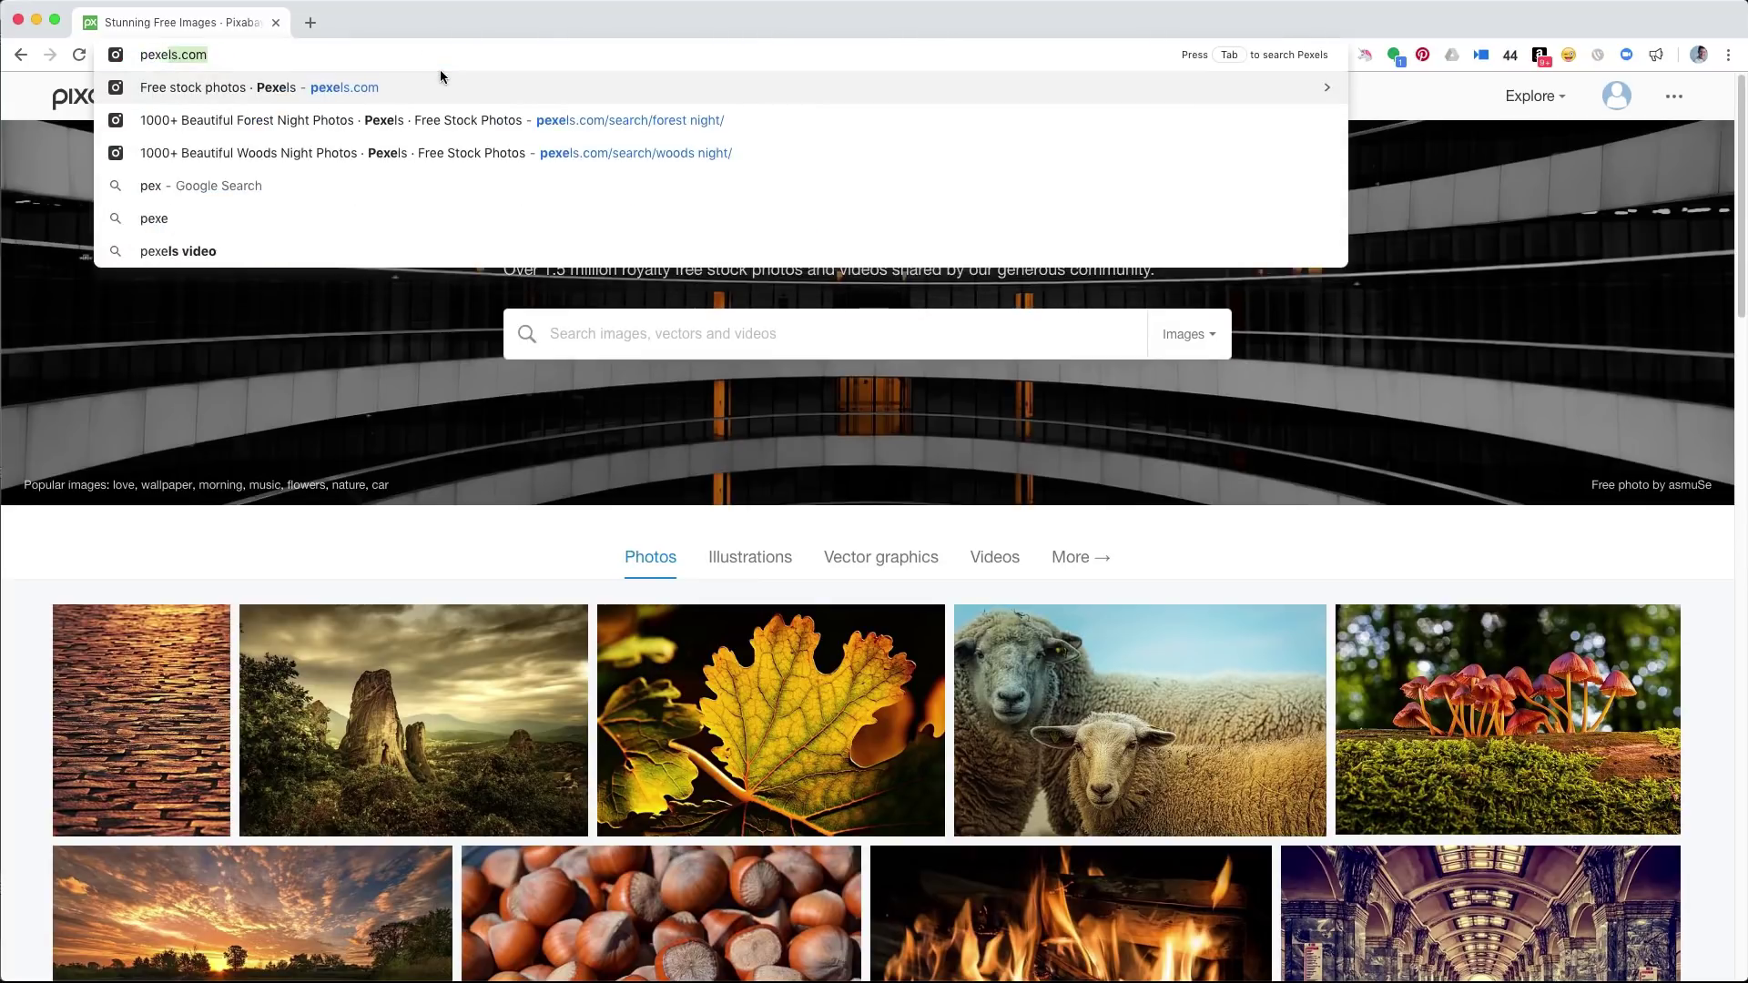
key("Return")
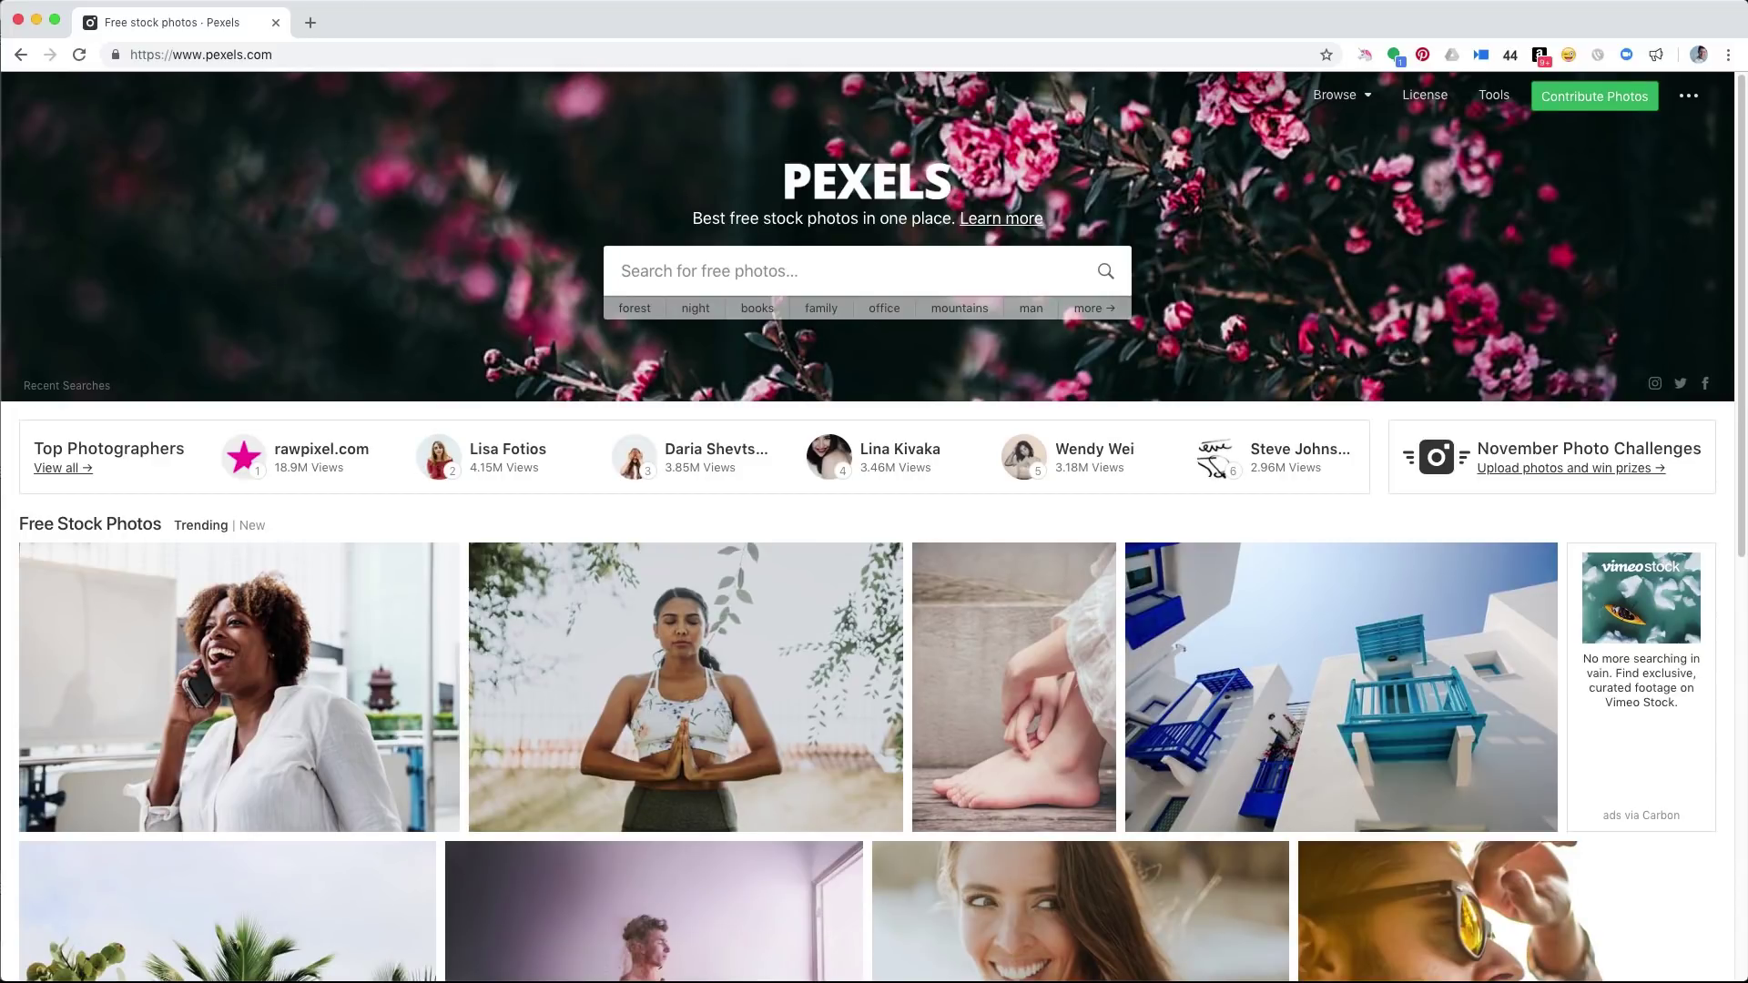
Go back to Pixabay and search its images for "dark woods".
left_click(20, 55)
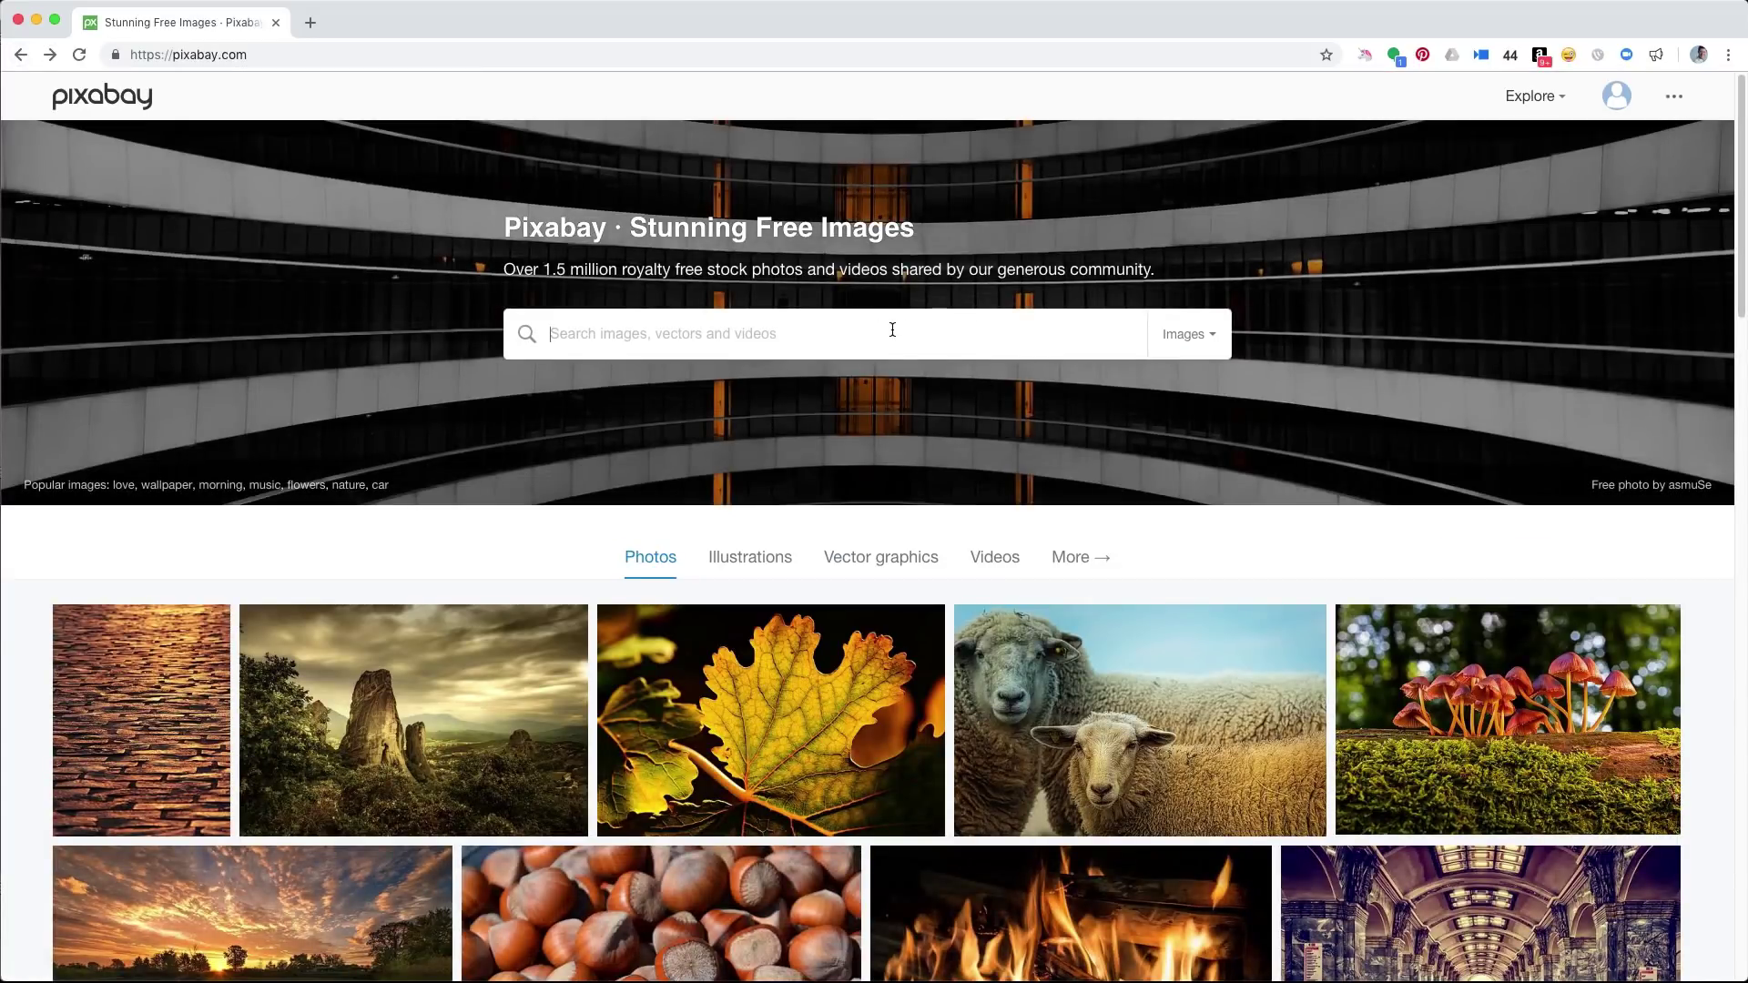
type("woods")
key("BackSpace")
key("BackSpace")
key("BackSpace")
key("BackSpace")
type("dark woods")
key("Return")
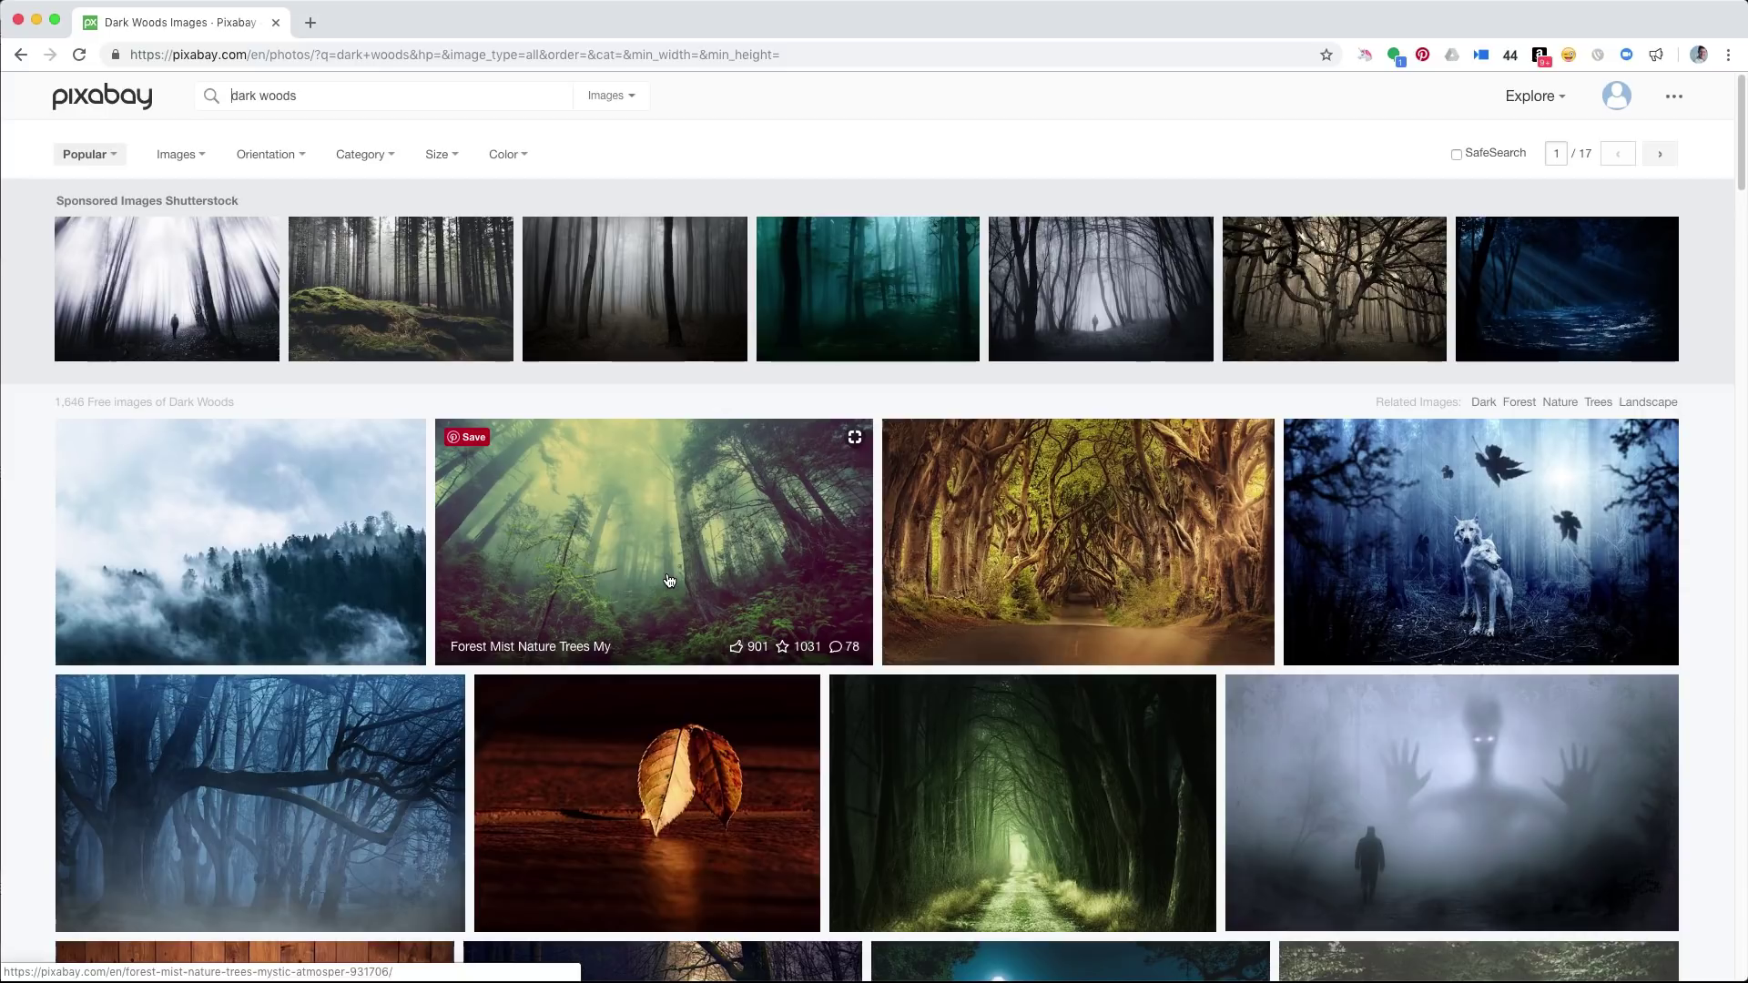
Browse the dark woods results, preview the misty forest path photo, and open it in a separate tab beside the results.
scroll(246, 692, "down", 3)
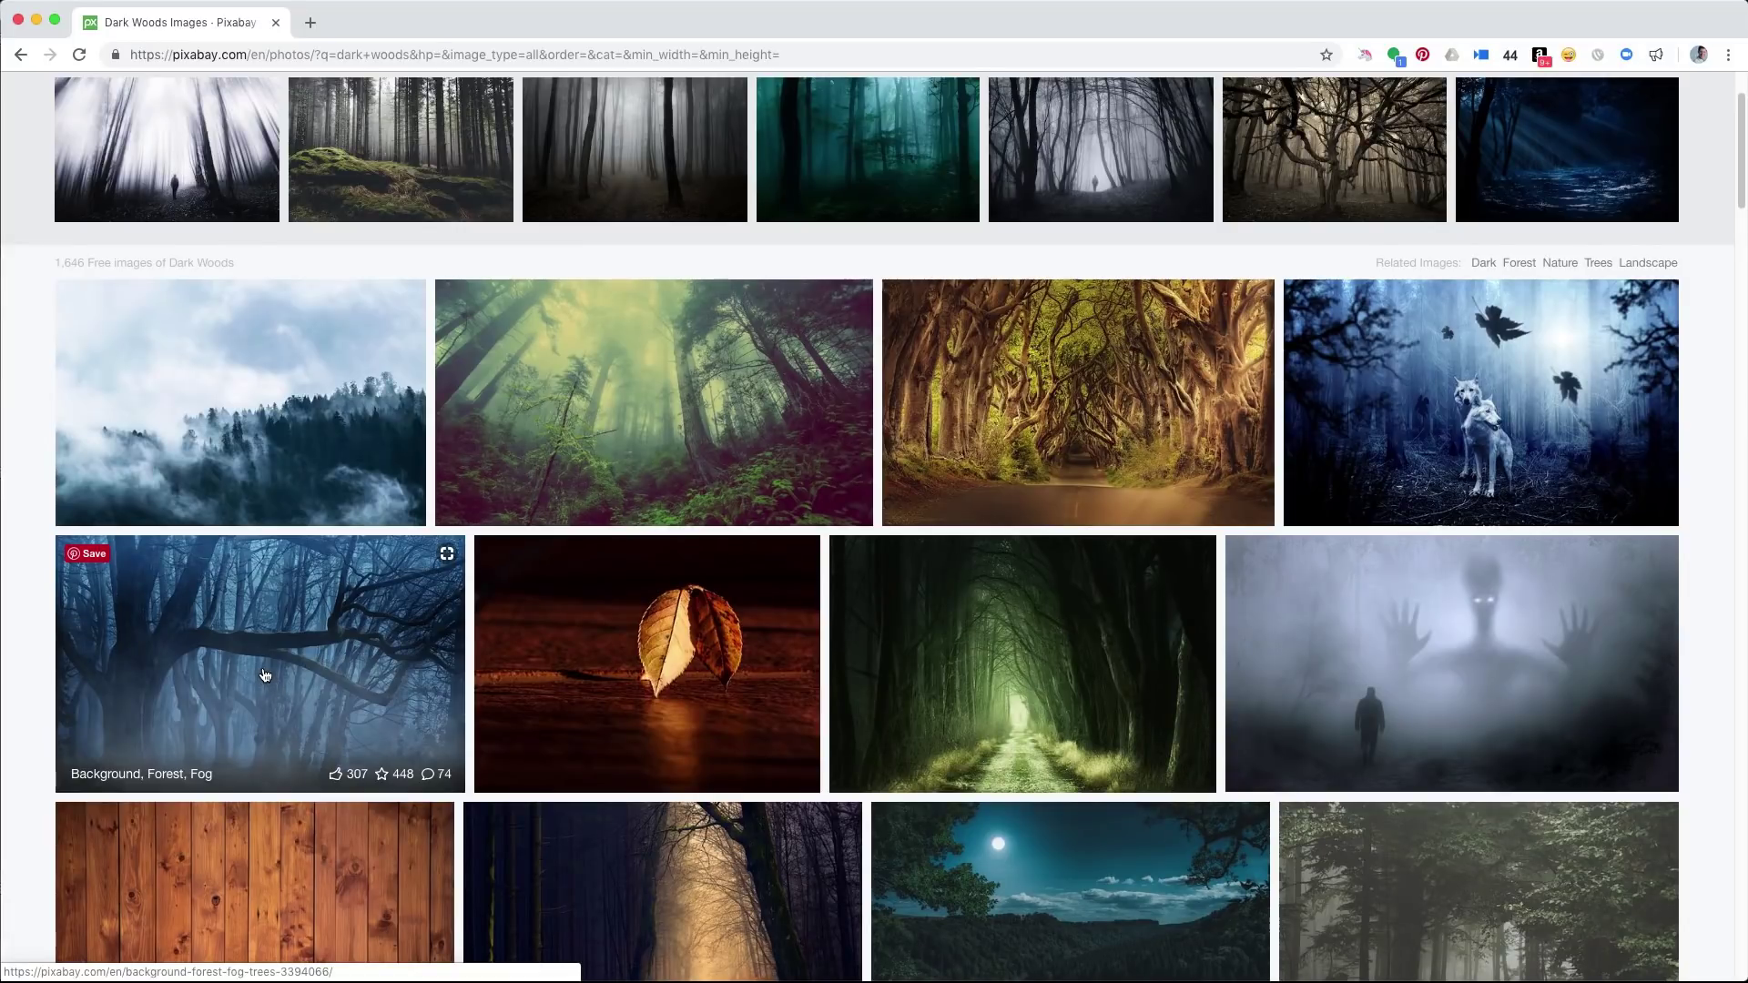
scroll(265, 674, "down", 7)
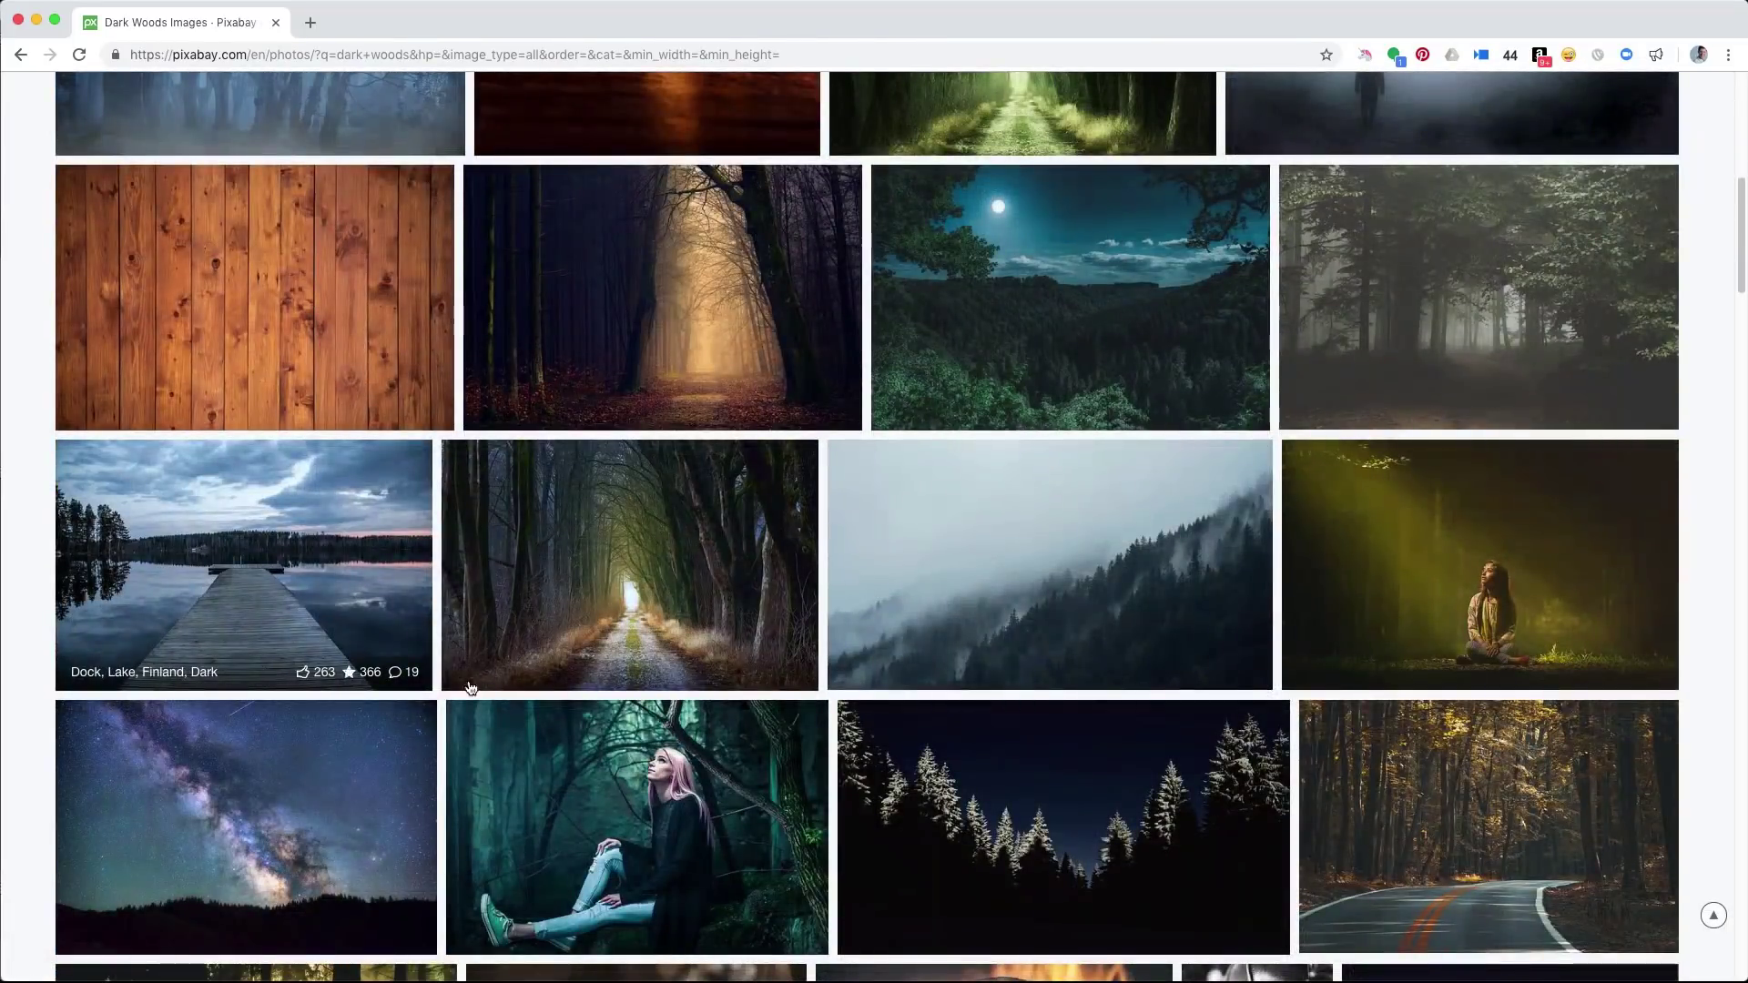
scroll(1473, 471, "up", 7)
scroll(1472, 471, "down", 4)
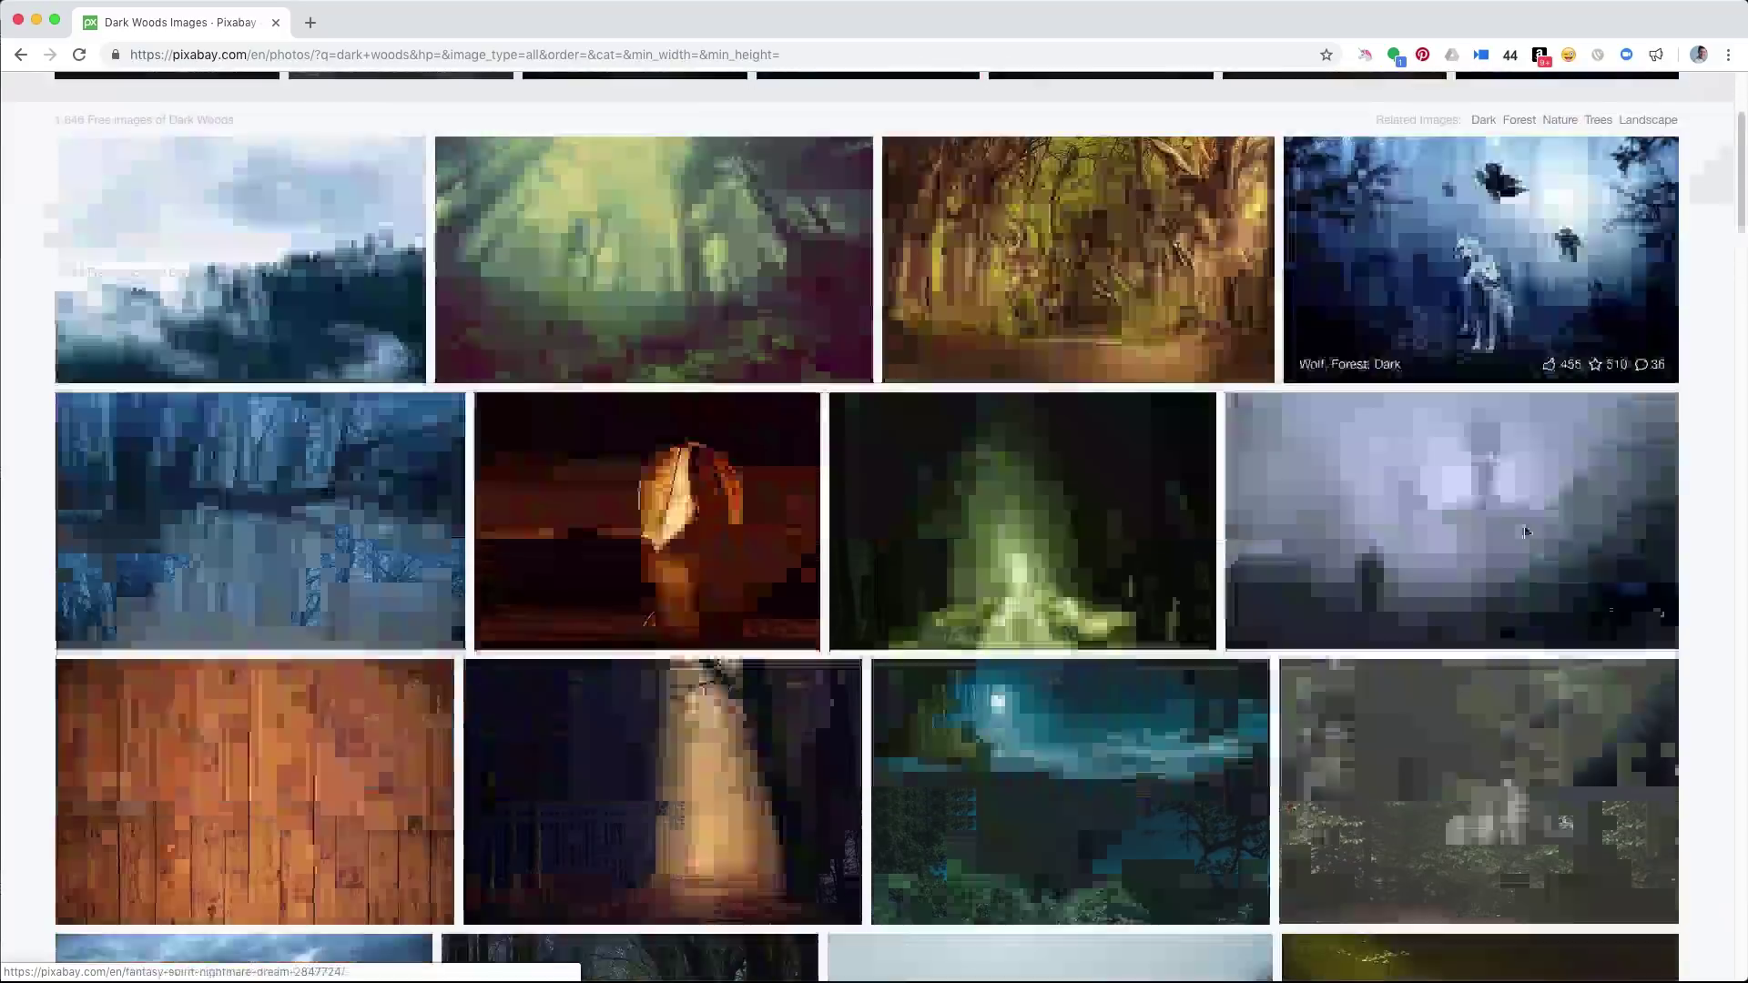
left_click(1520, 630)
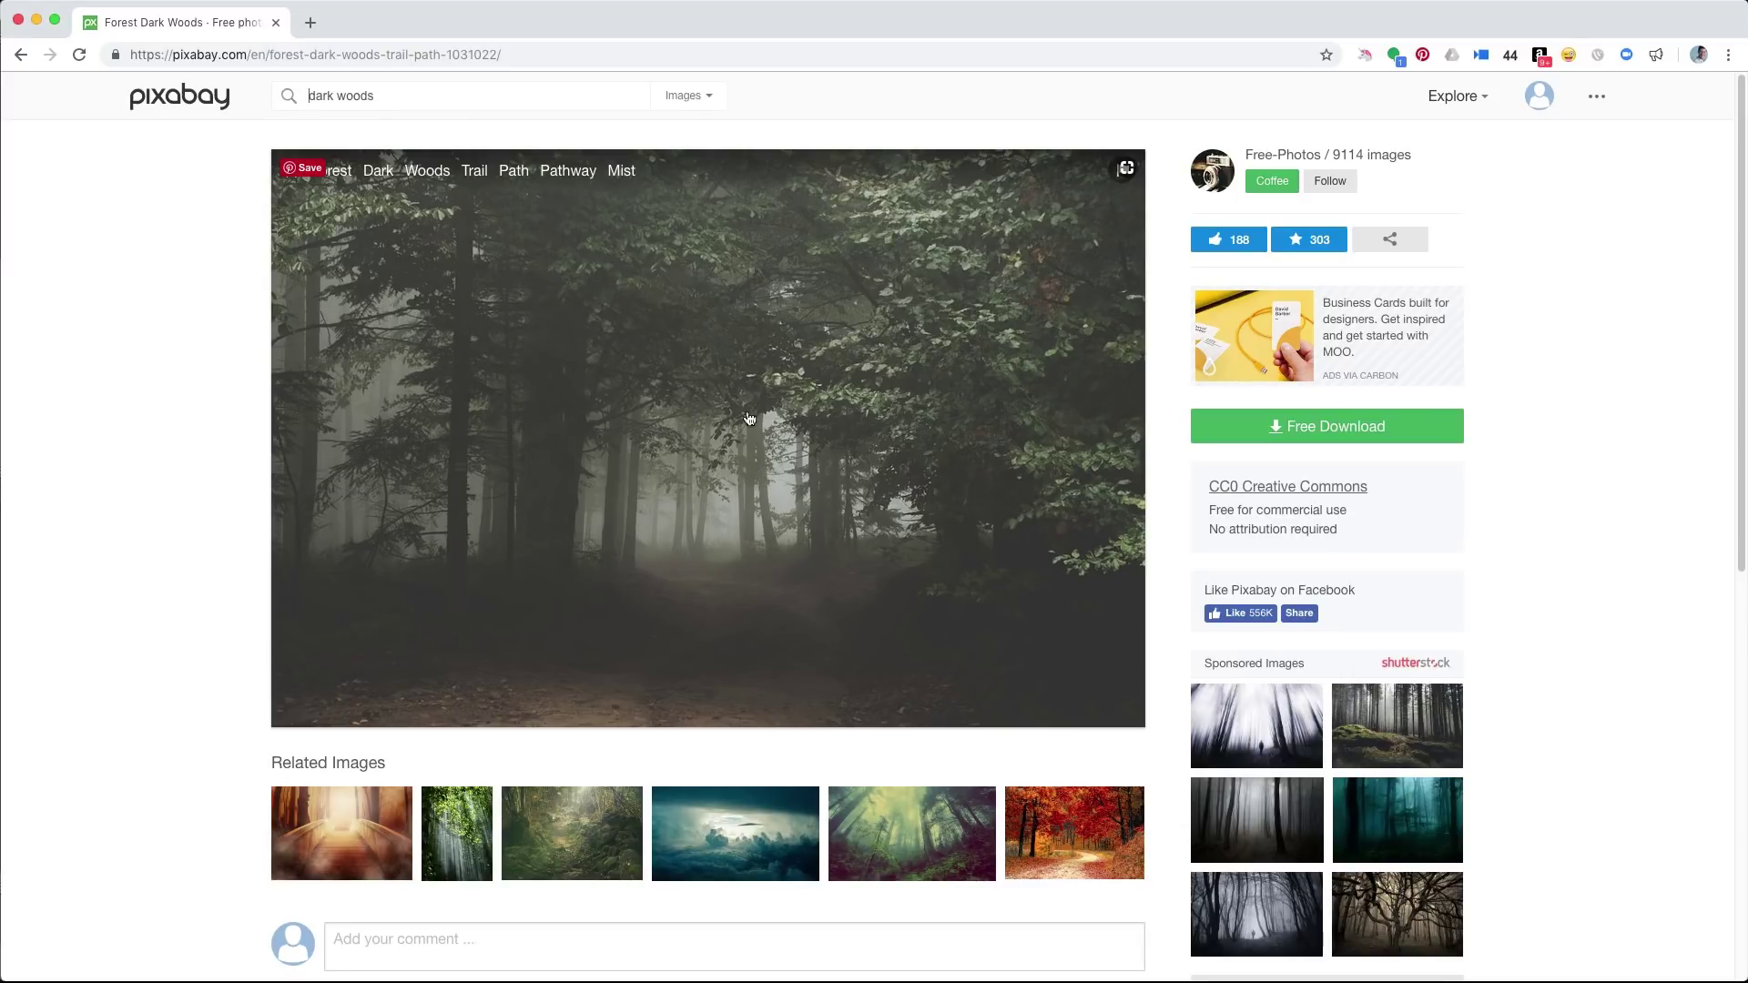
left_click(22, 56)
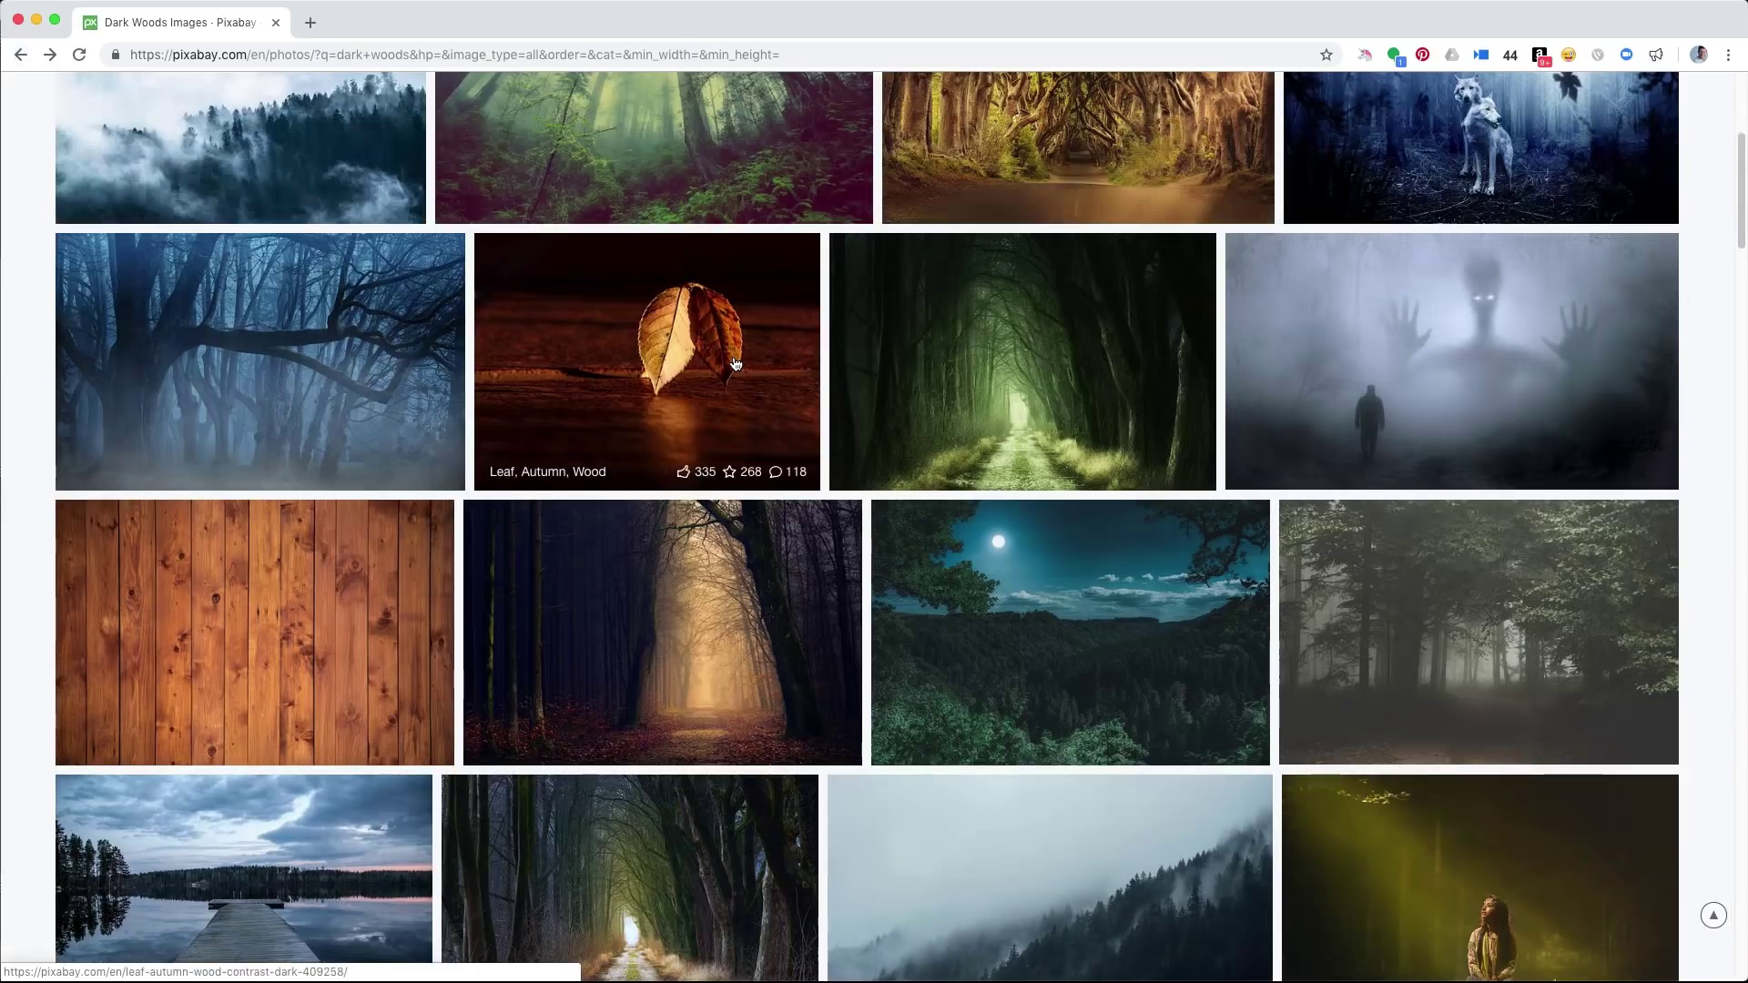
left_click(1514, 577, "super")
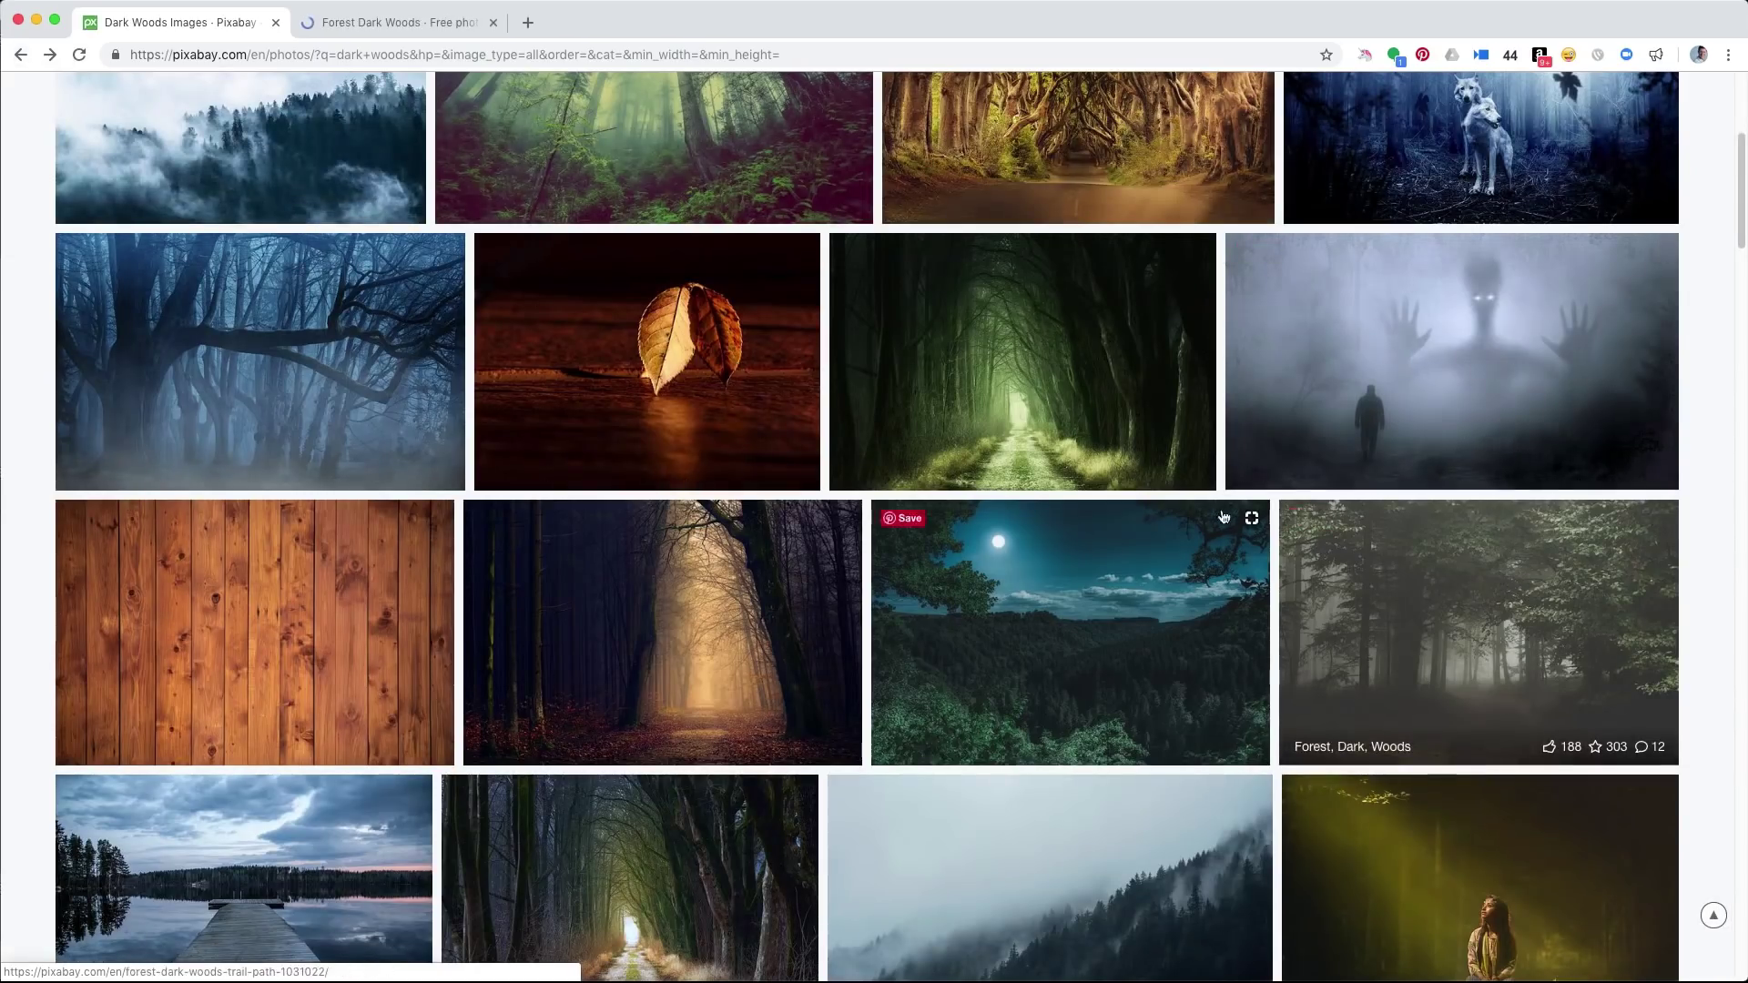
Examine the rest of the first page of dark woods results for other suitable background images.
scroll(1165, 496, "down", 3)
scroll(1166, 496, "down", 5)
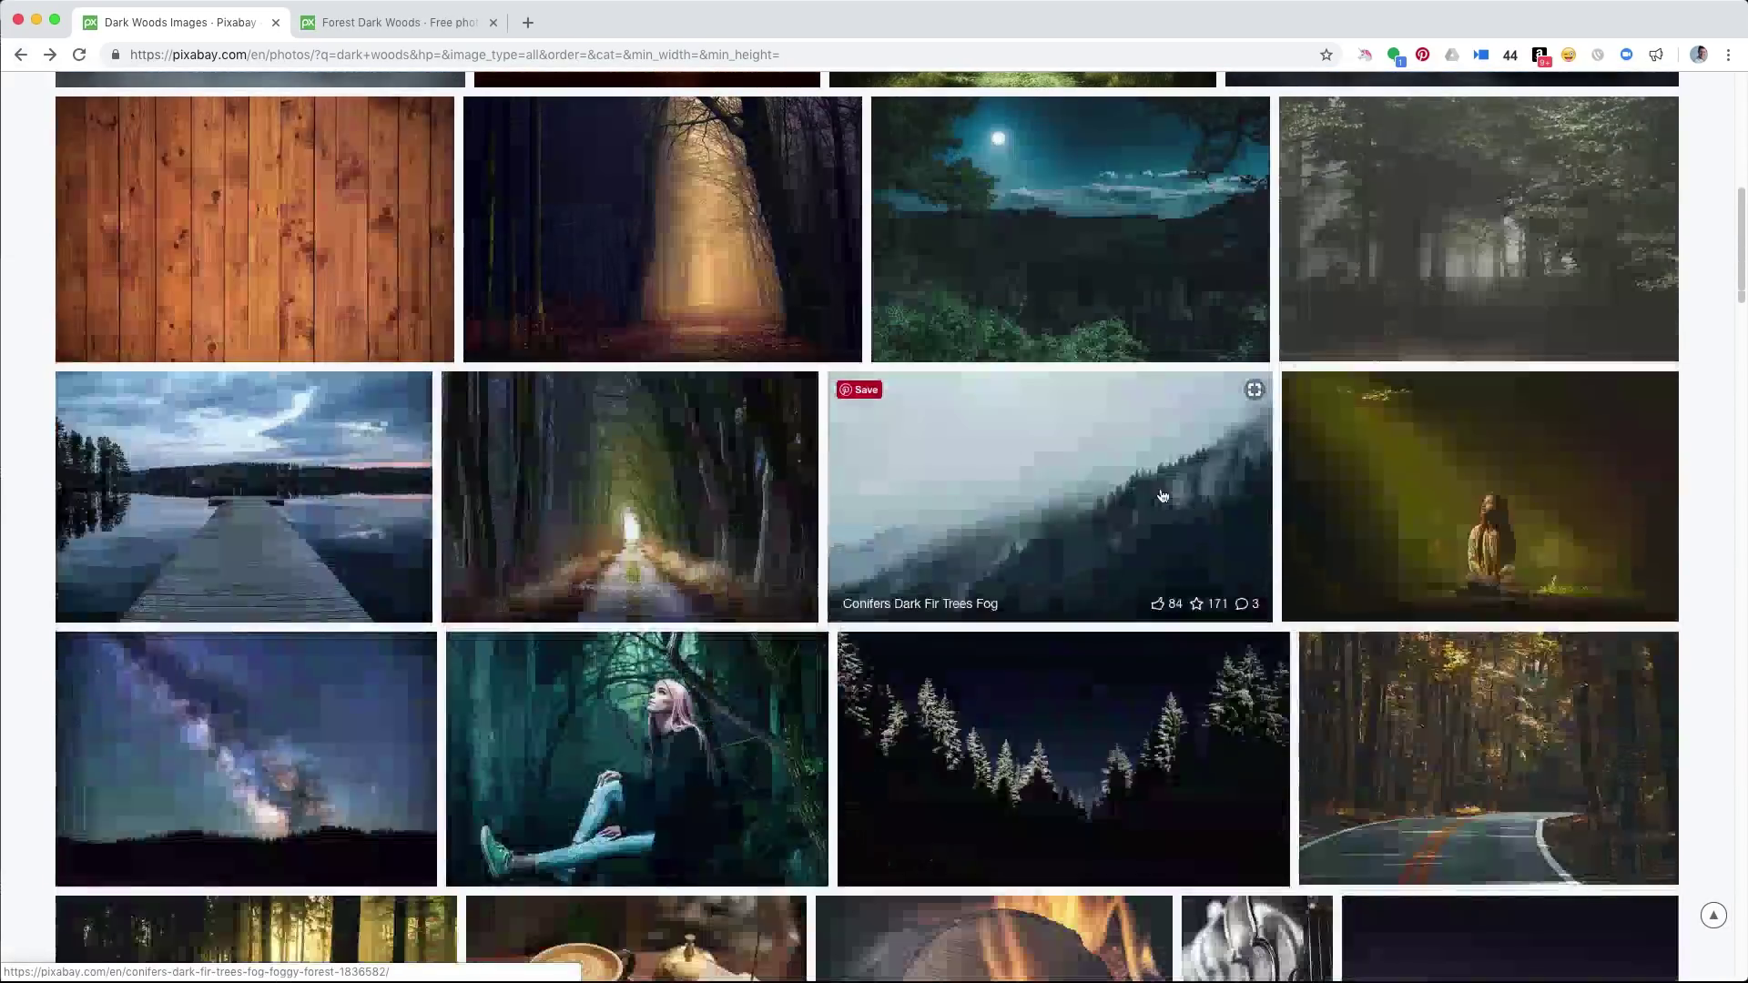
scroll(1163, 497, "down", 4)
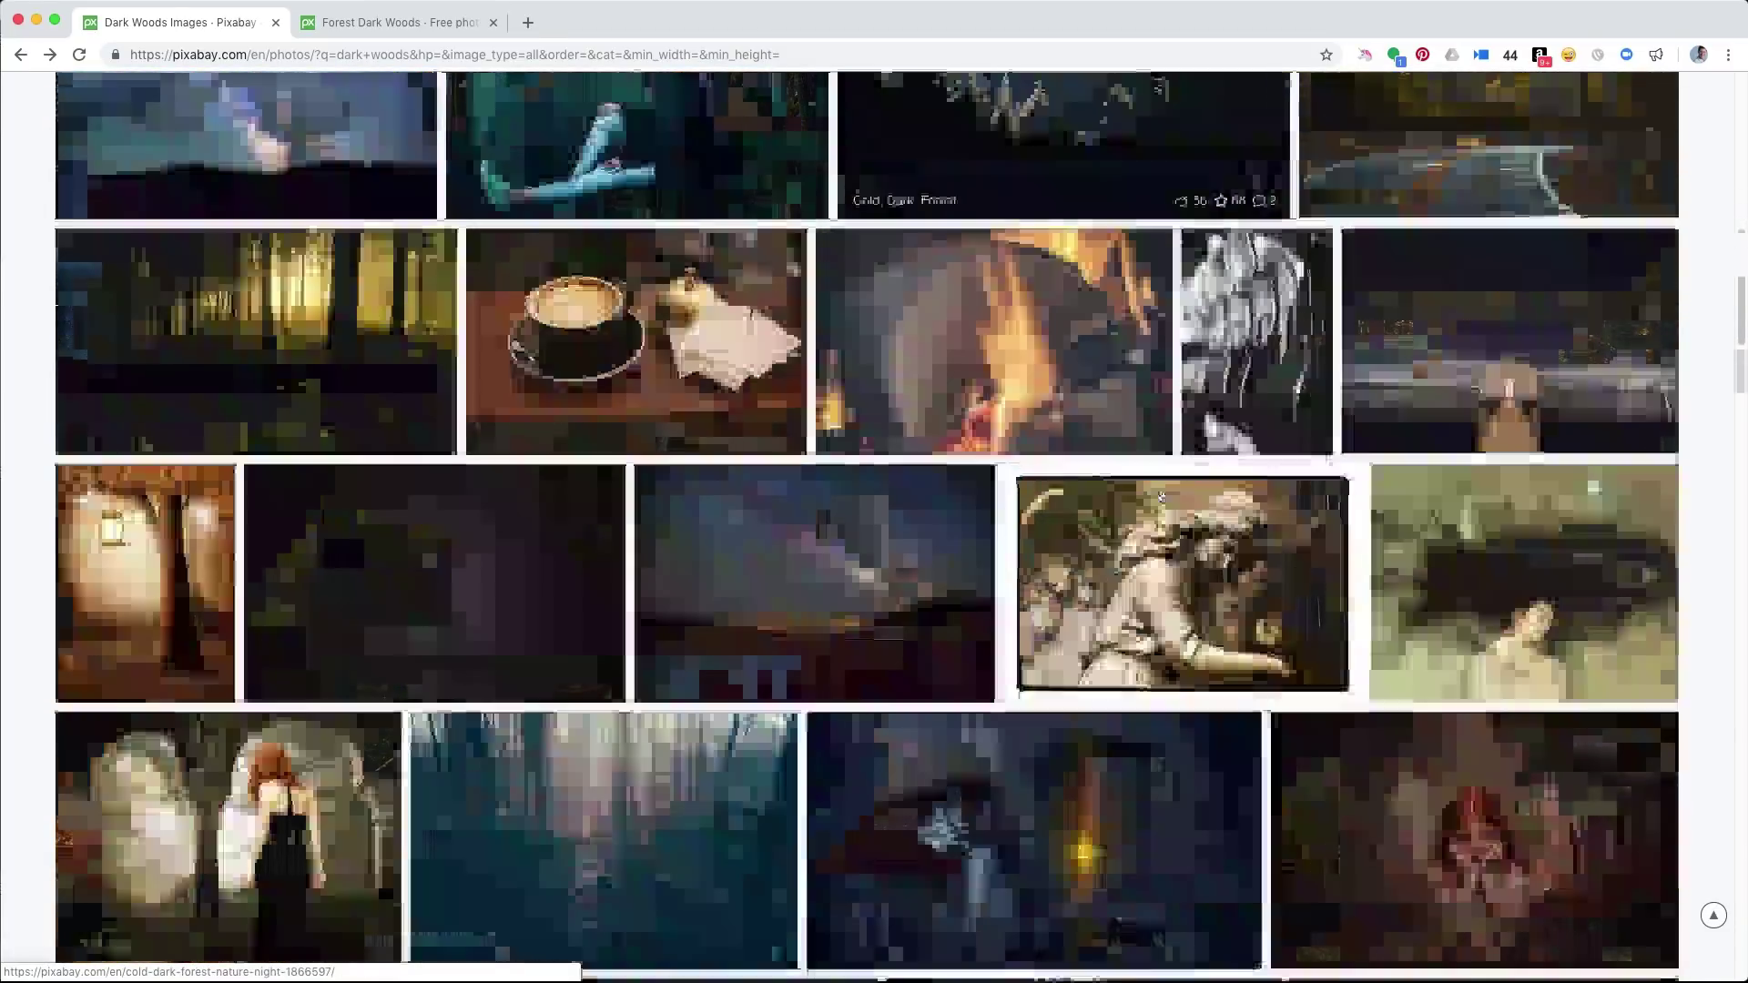
scroll(235, 605, "up", 2)
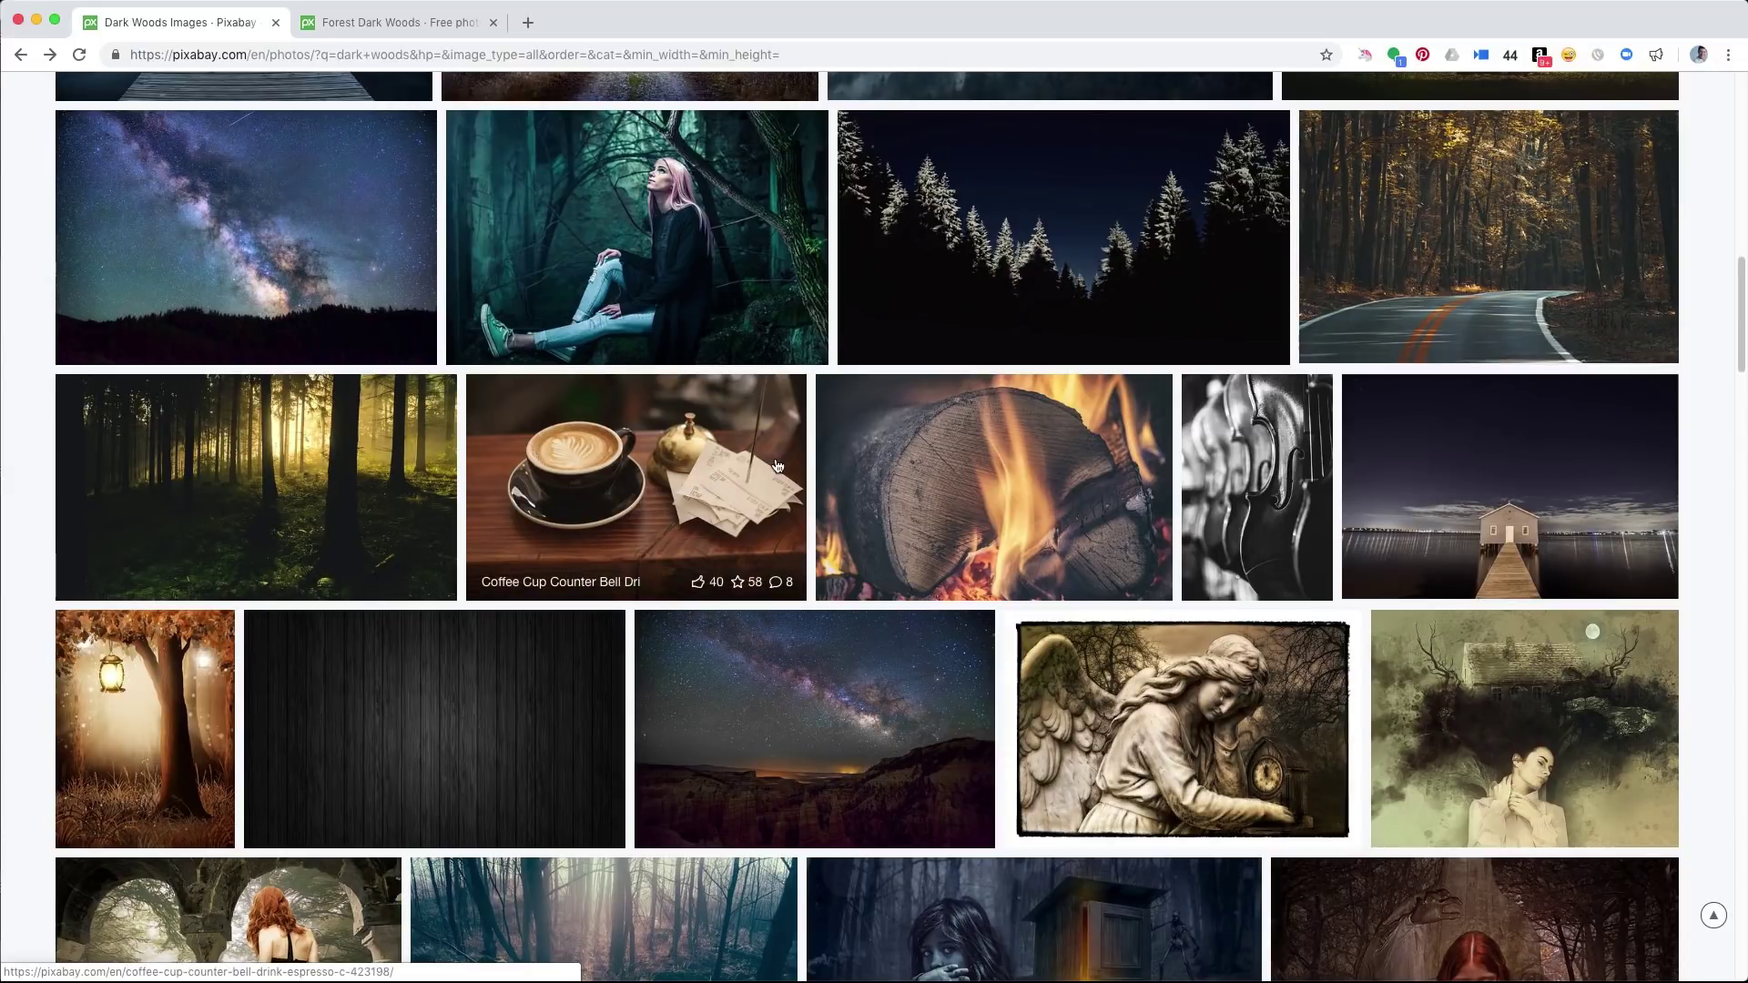
scroll(776, 469, "up", 7)
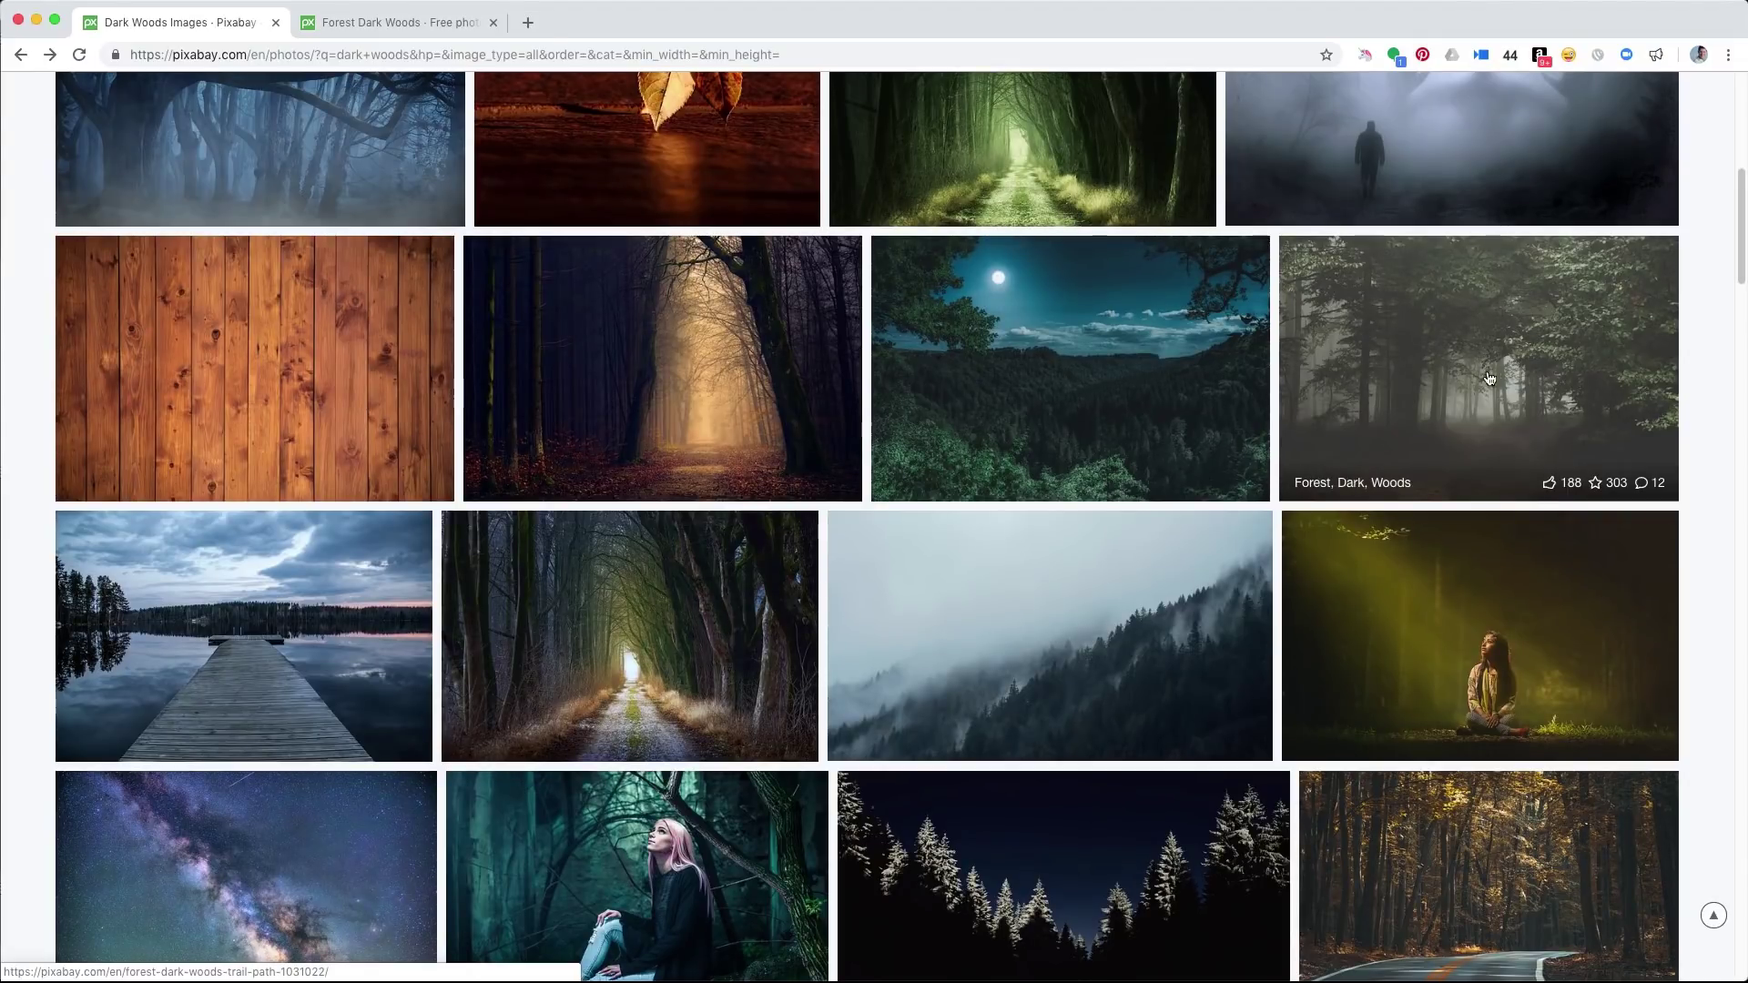
scroll(1483, 378, "down", 8)
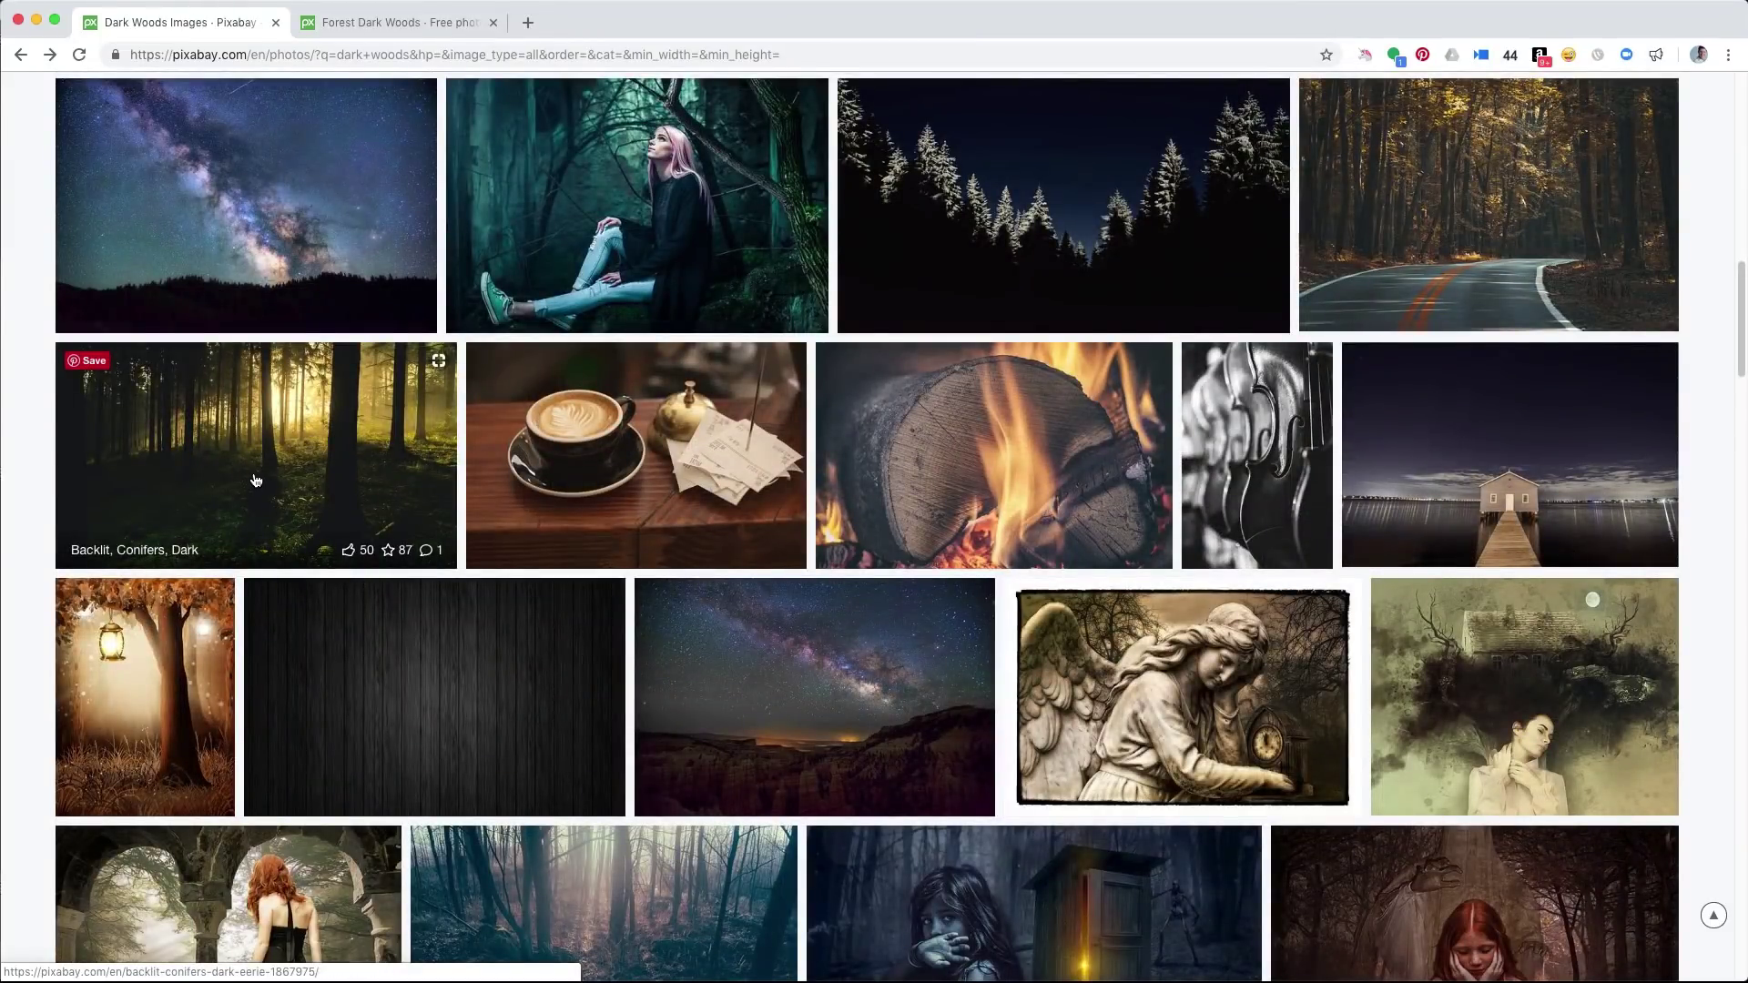
scroll(256, 481, "up", 1)
scroll(256, 517, "down", 7)
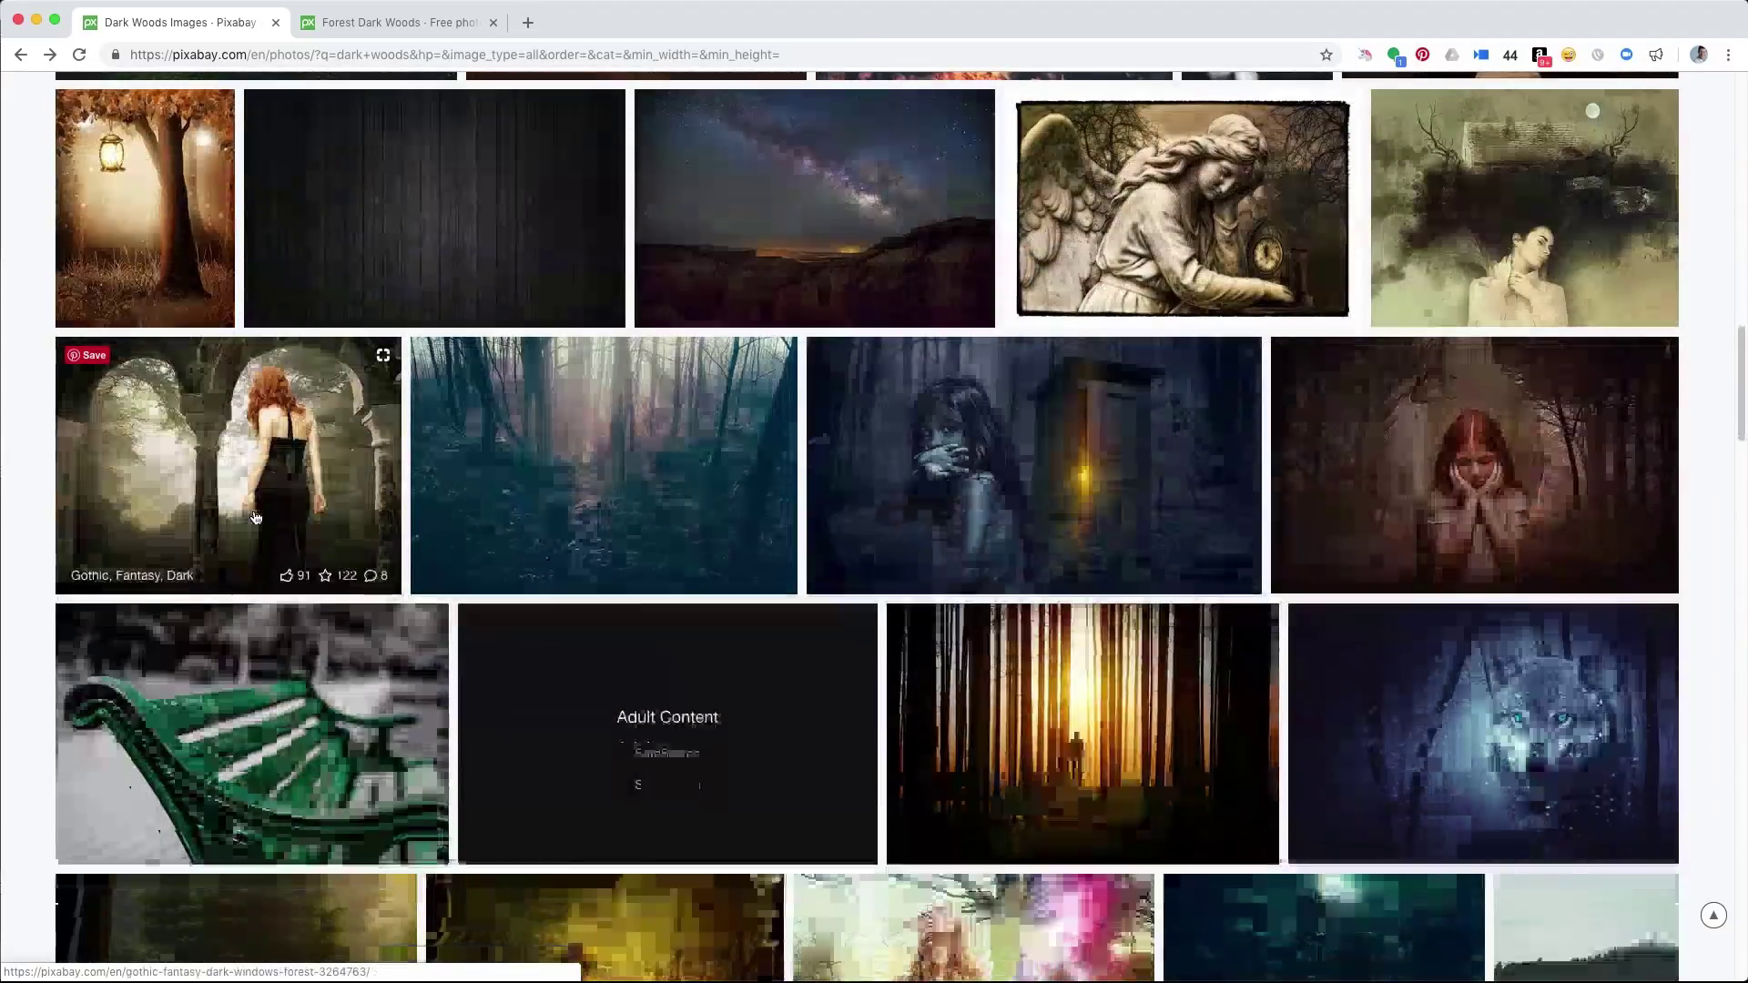
scroll(585, 711, "up", 5)
scroll(585, 711, "down", 1)
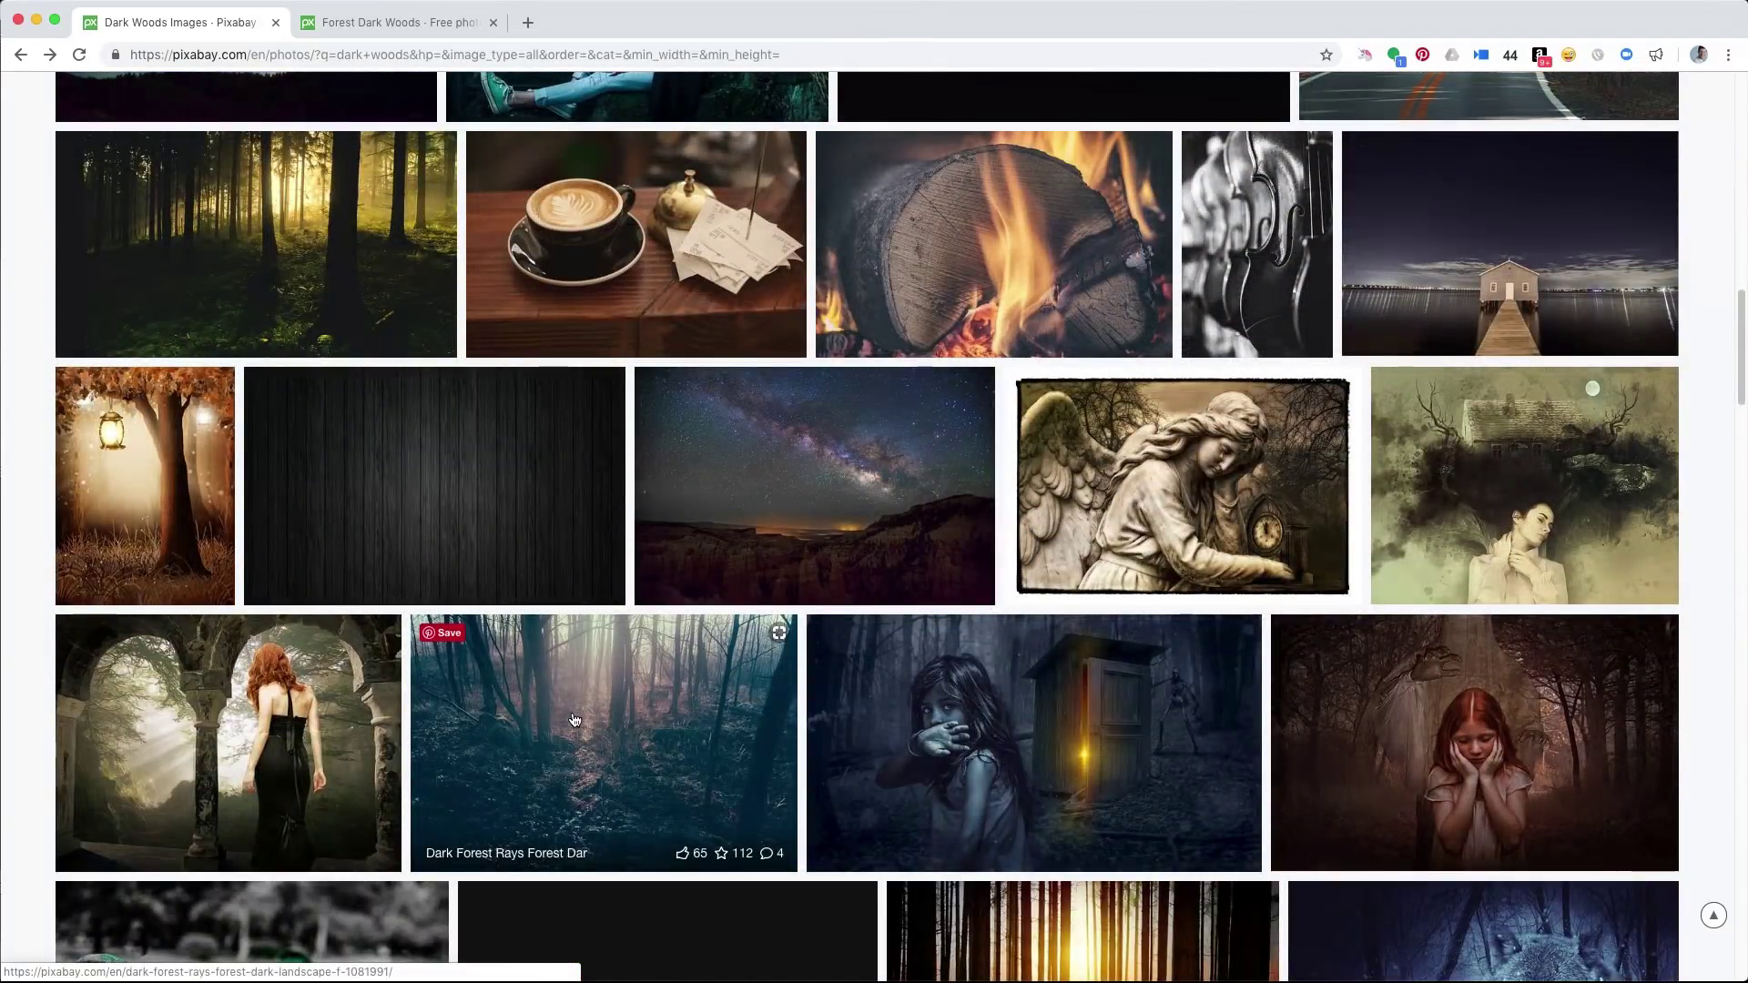
scroll(574, 720, "down", 2)
scroll(575, 574, "down", 1)
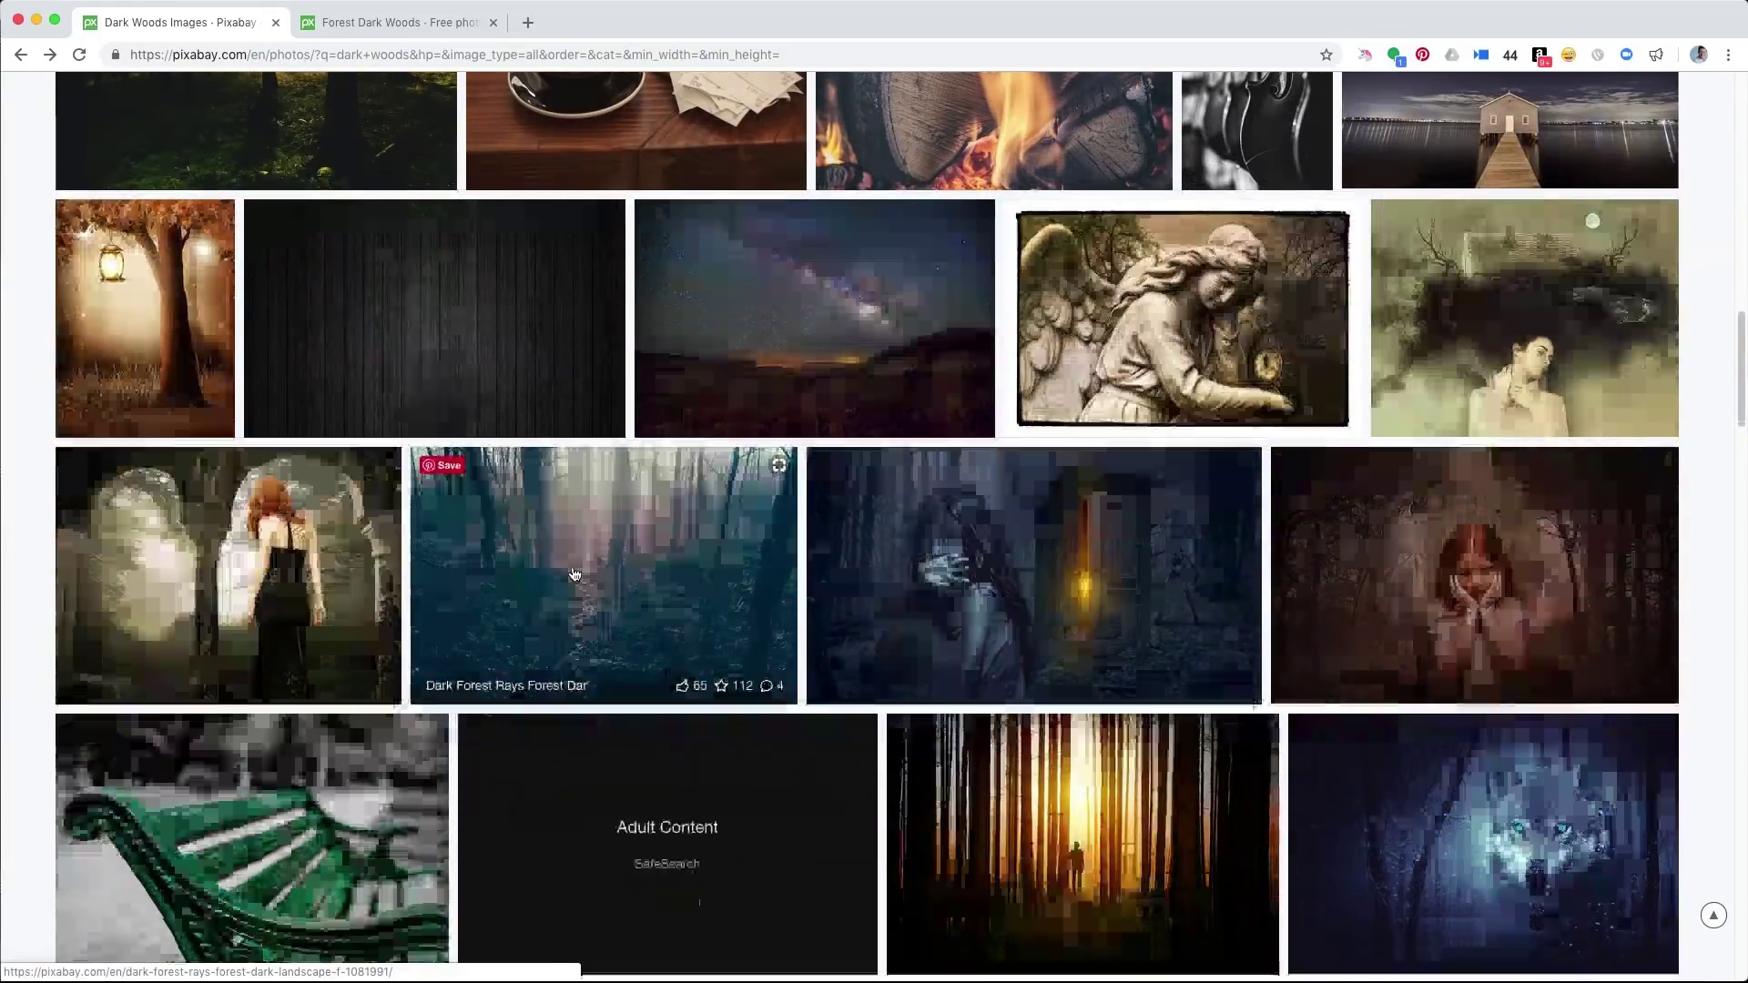
scroll(575, 574, "down", 8)
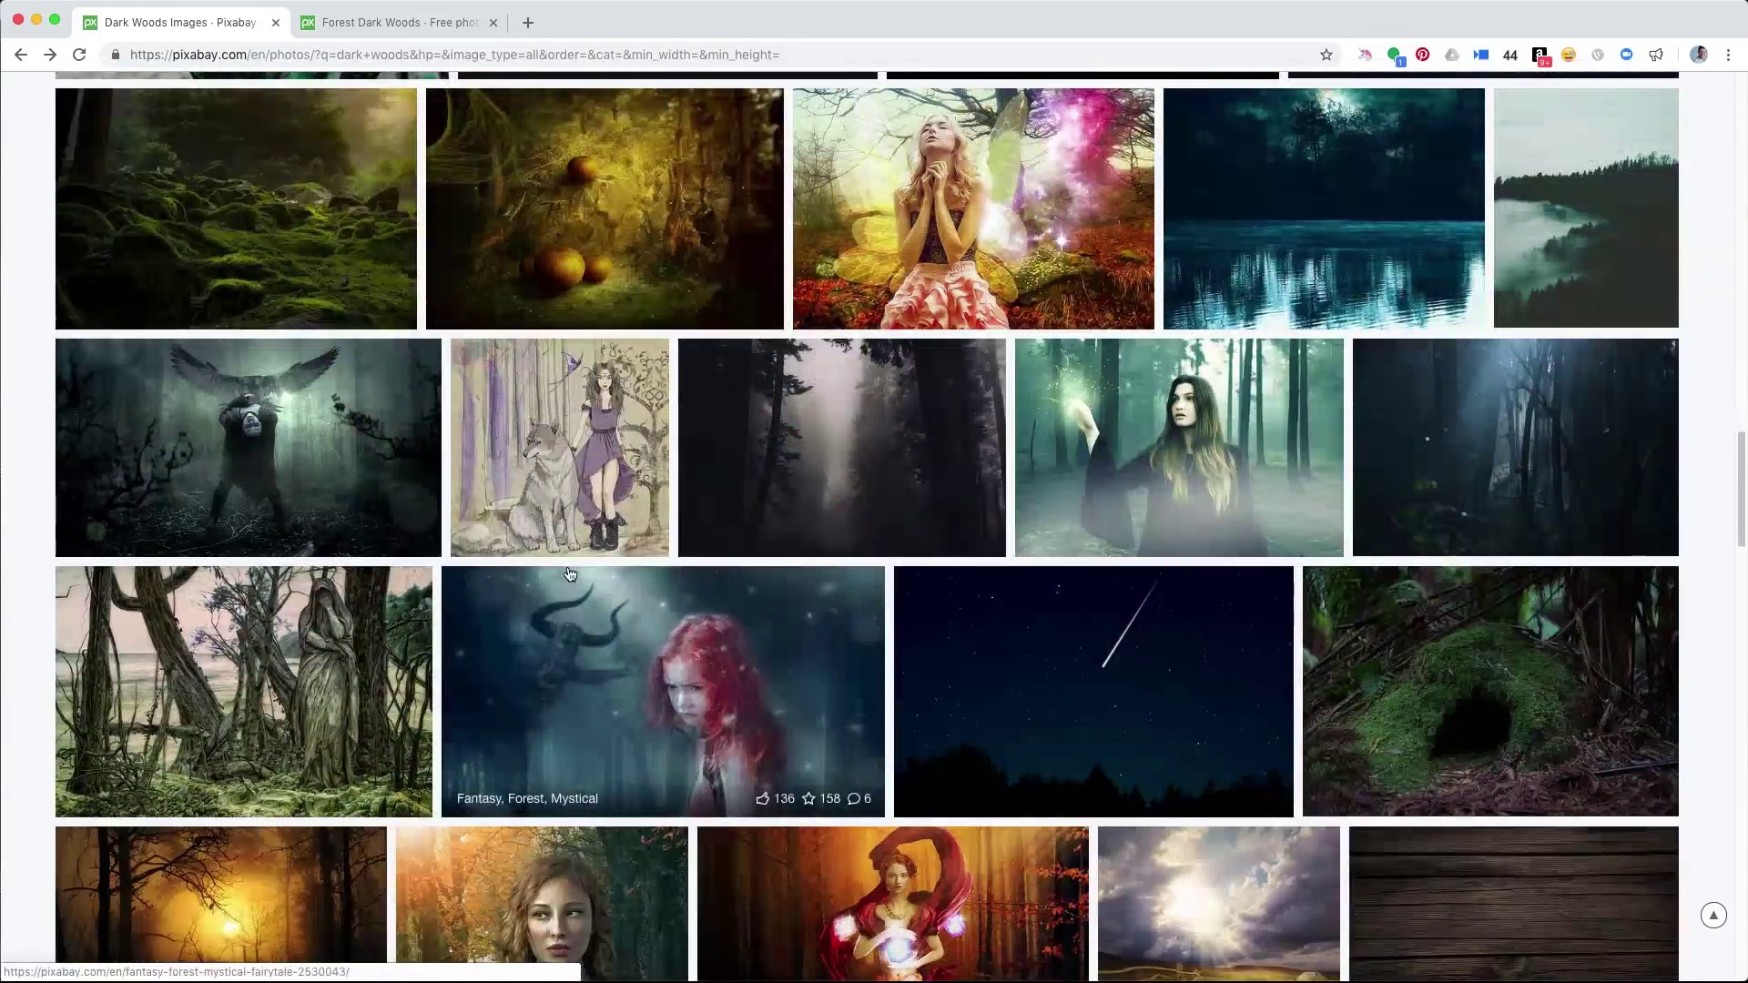
scroll(570, 575, "down", 5)
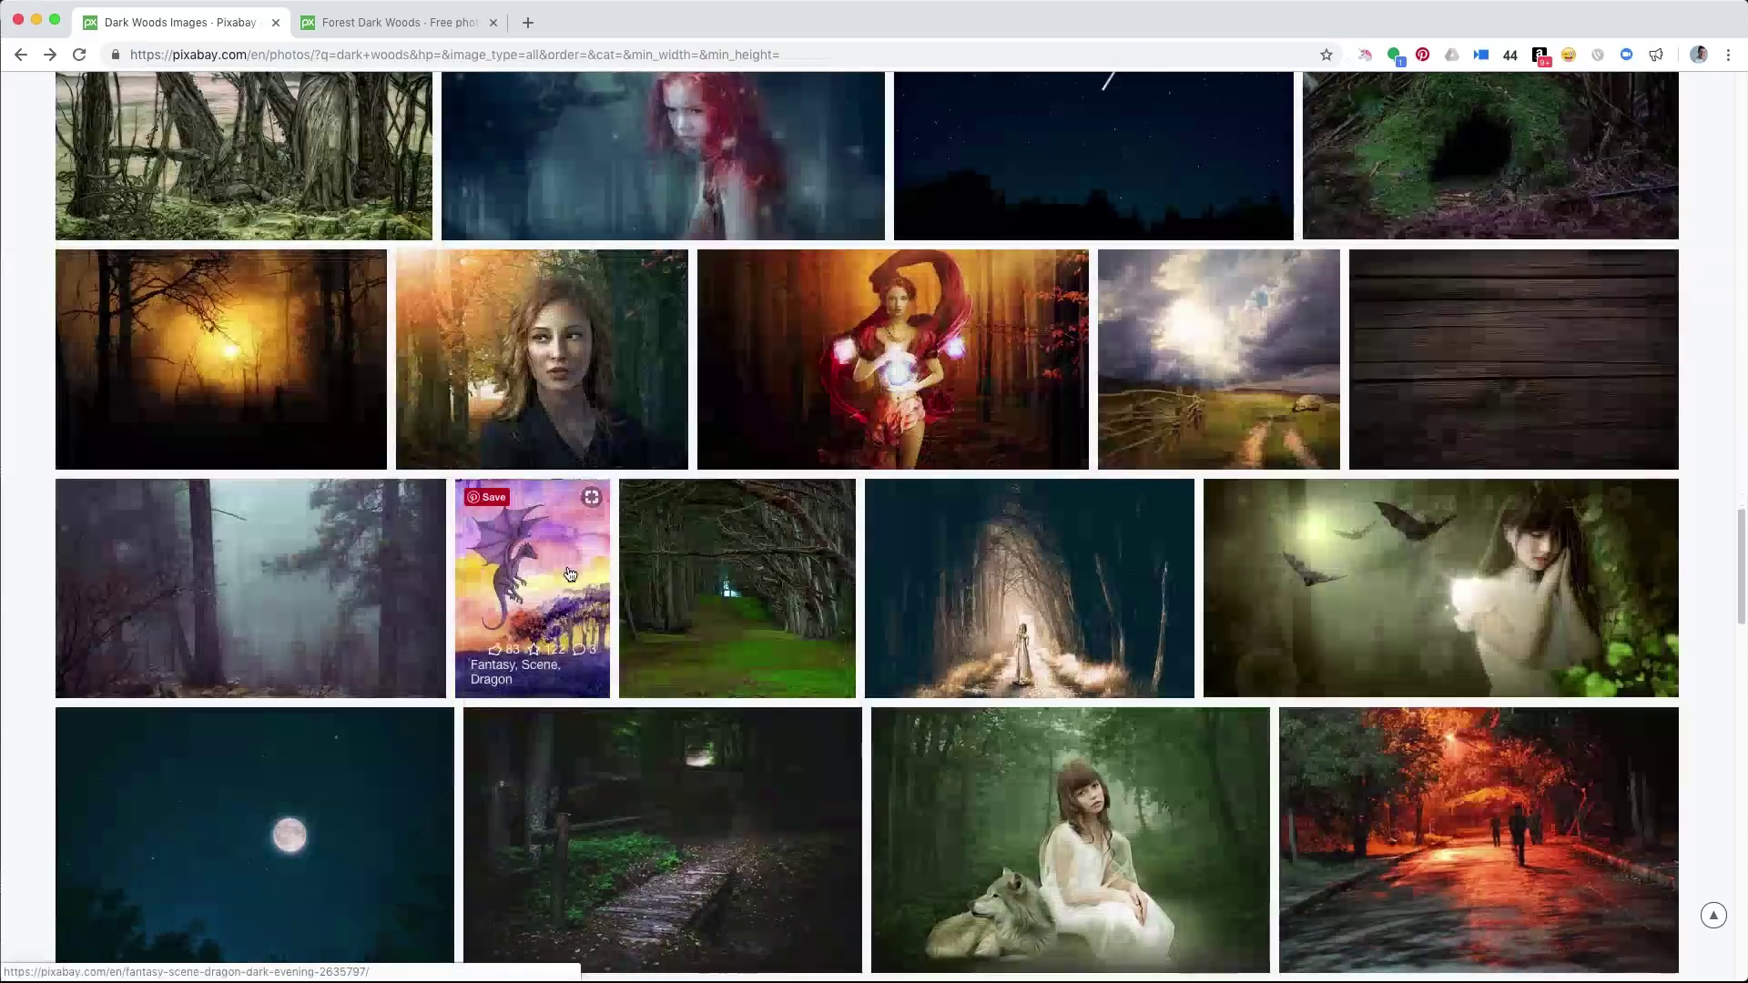
scroll(570, 575, "down", 2)
scroll(570, 575, "down", 12)
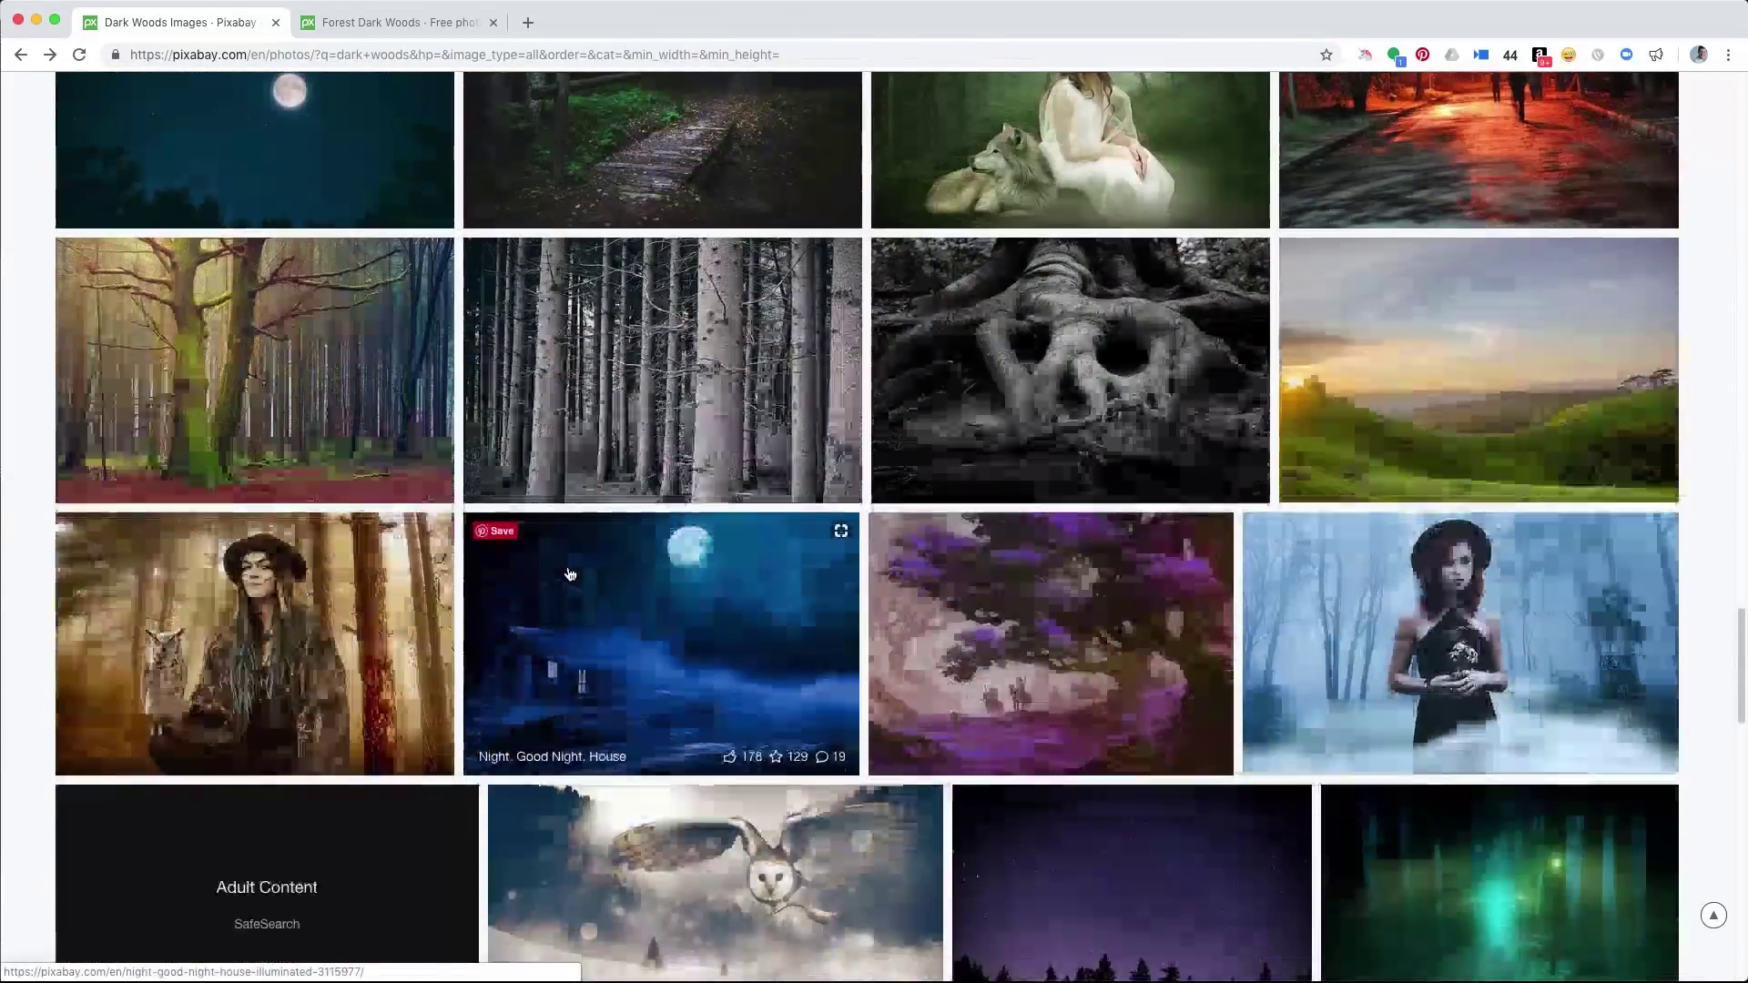
scroll(570, 575, "down", 9)
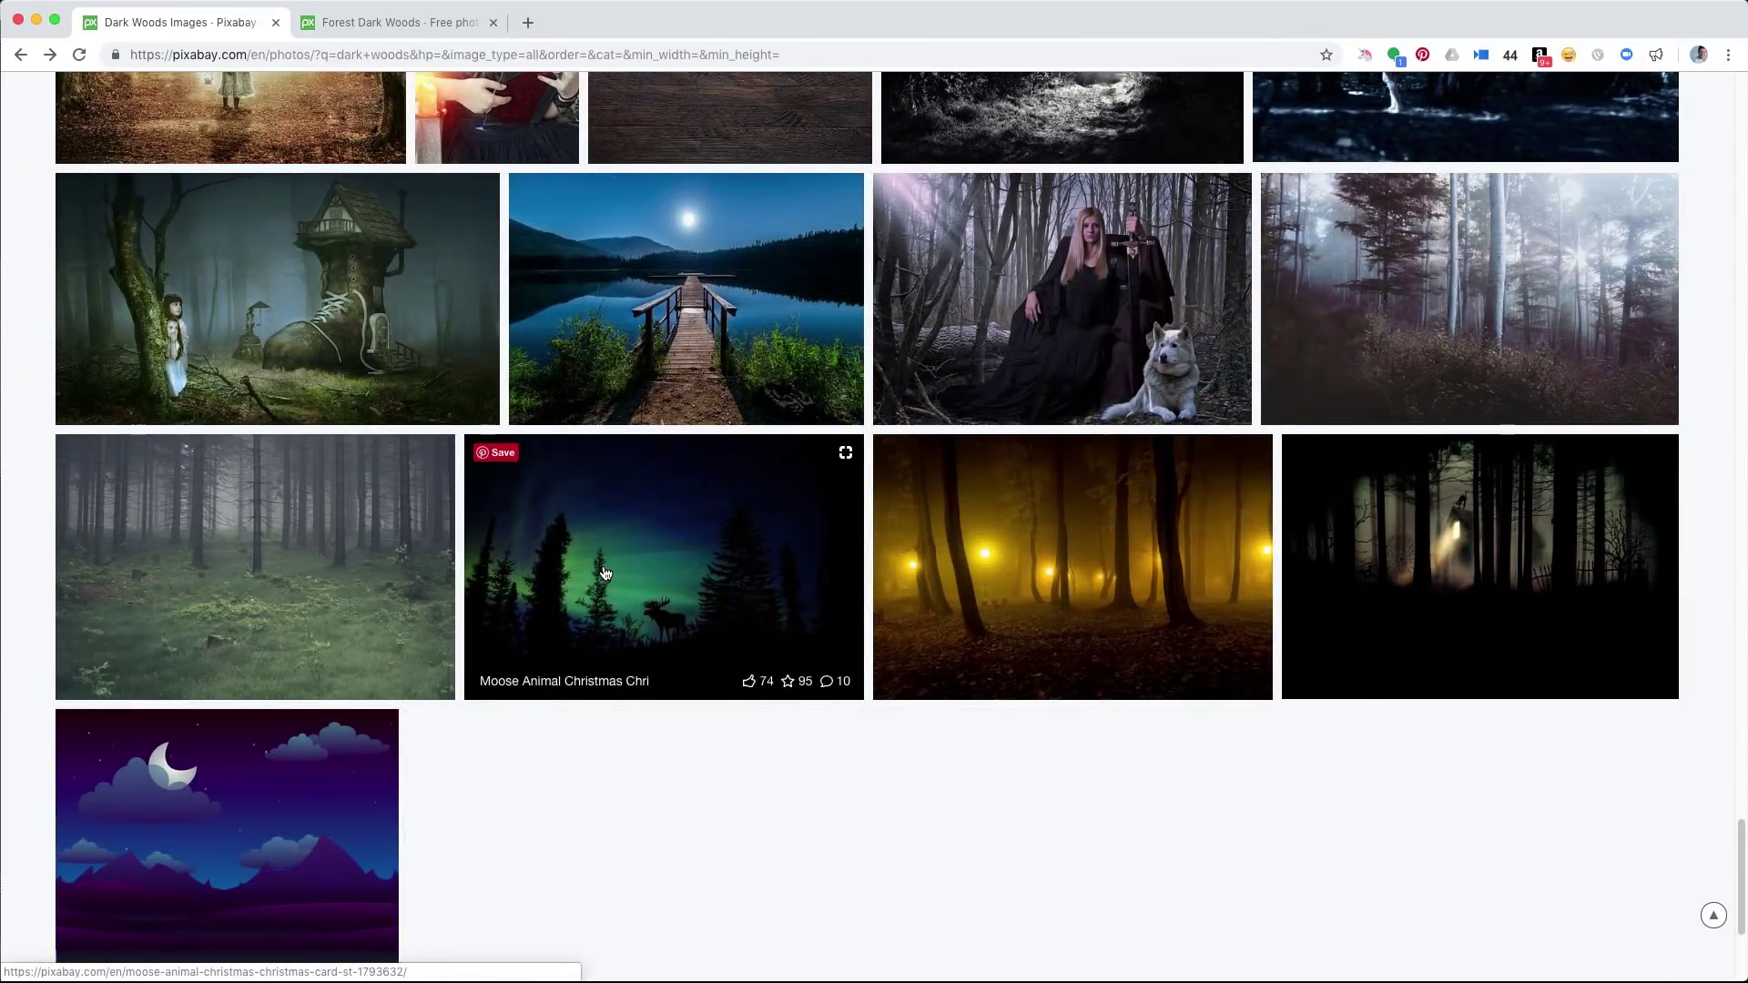
scroll(605, 574, "up", 15)
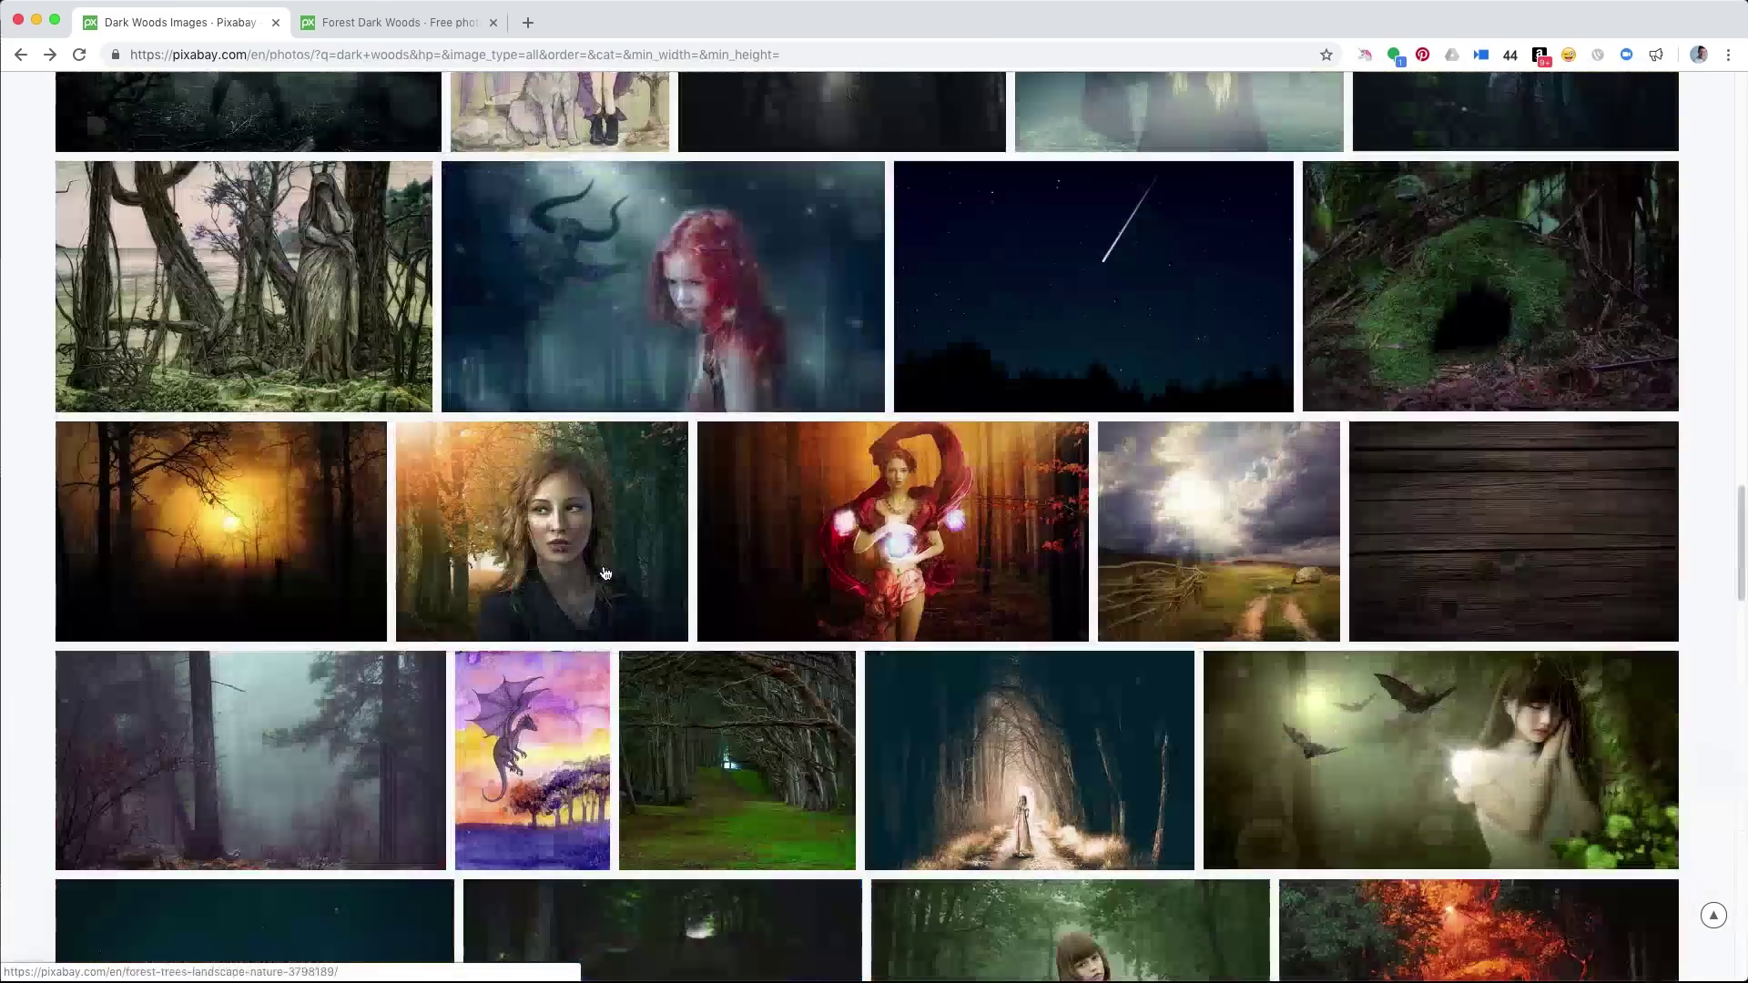
scroll(605, 573, "up", 20)
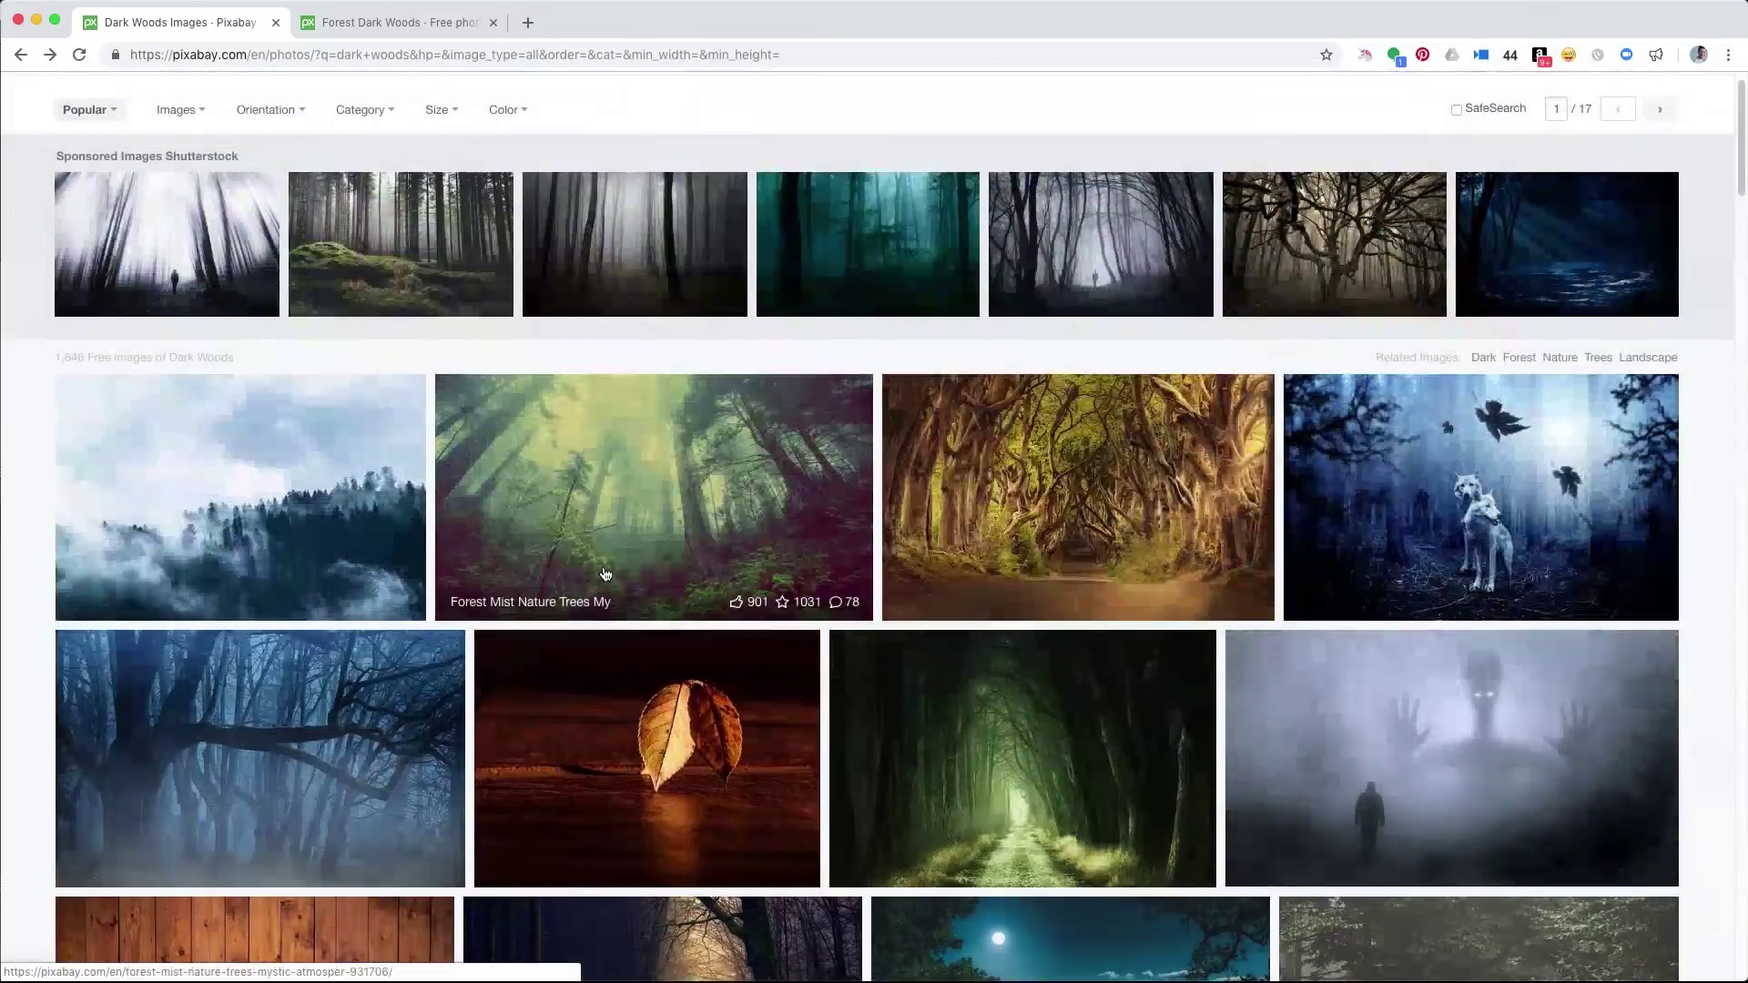
scroll(605, 573, "down", 6)
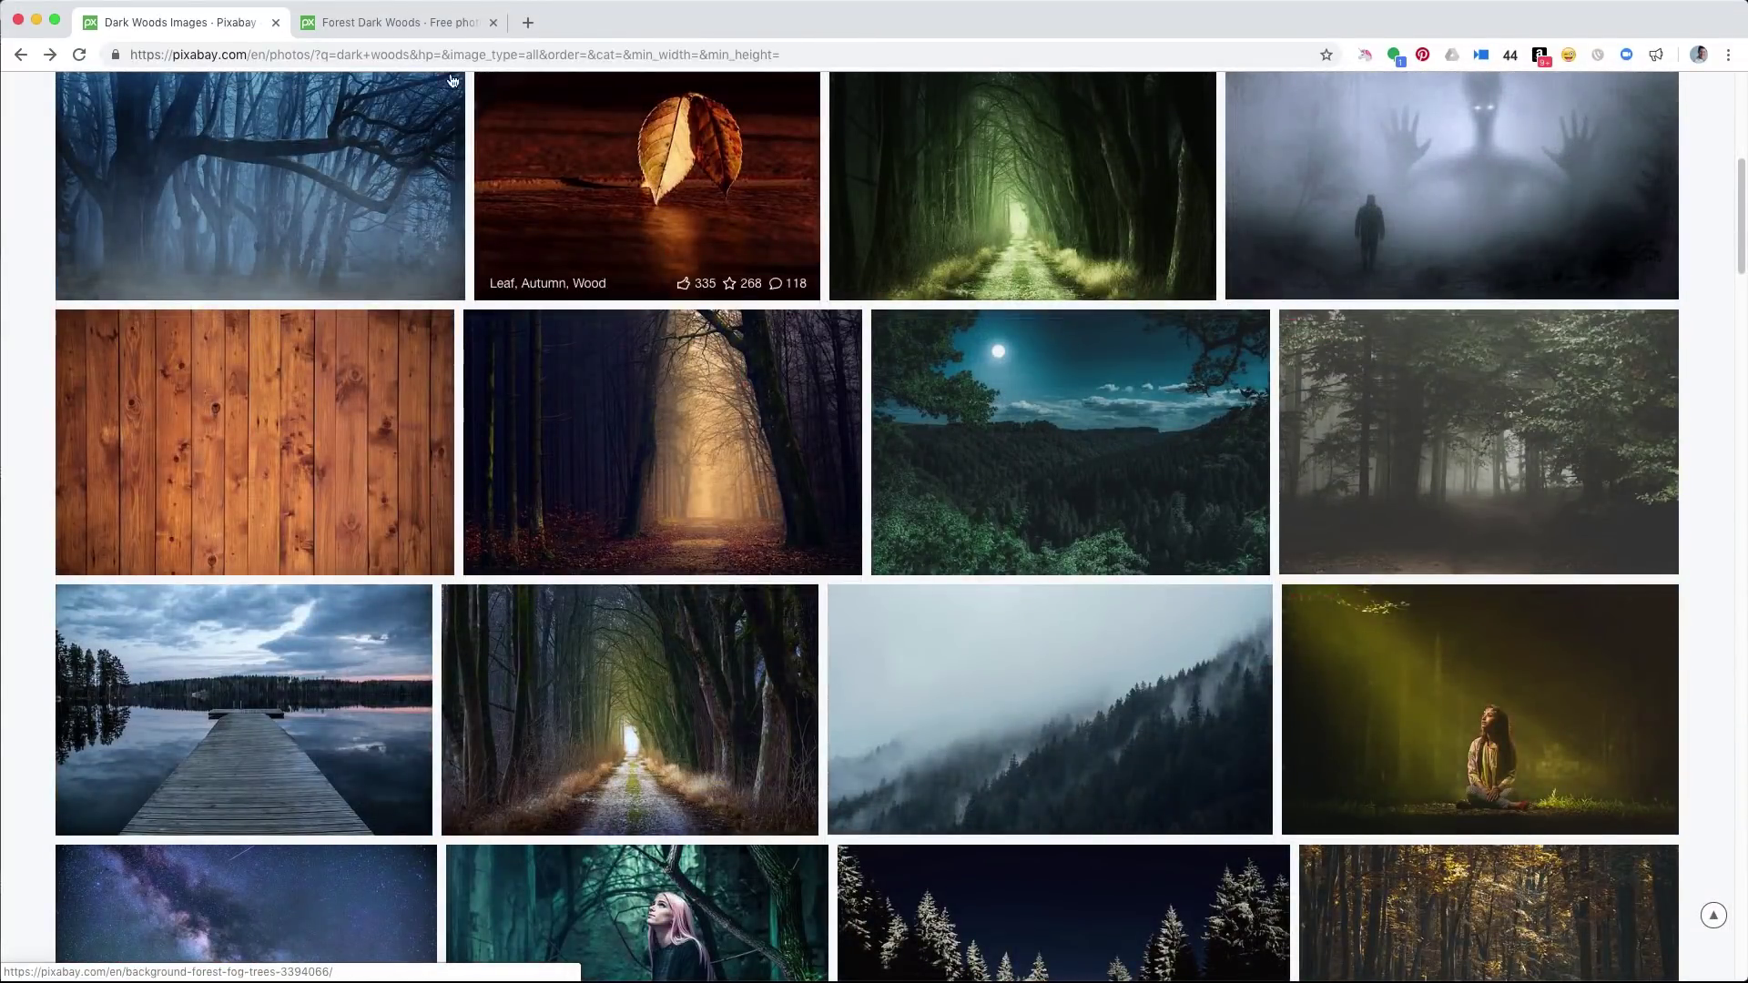
Return to the misty forest photo's page and view its 1920×1271 JPG version at full size.
left_click(392, 22)
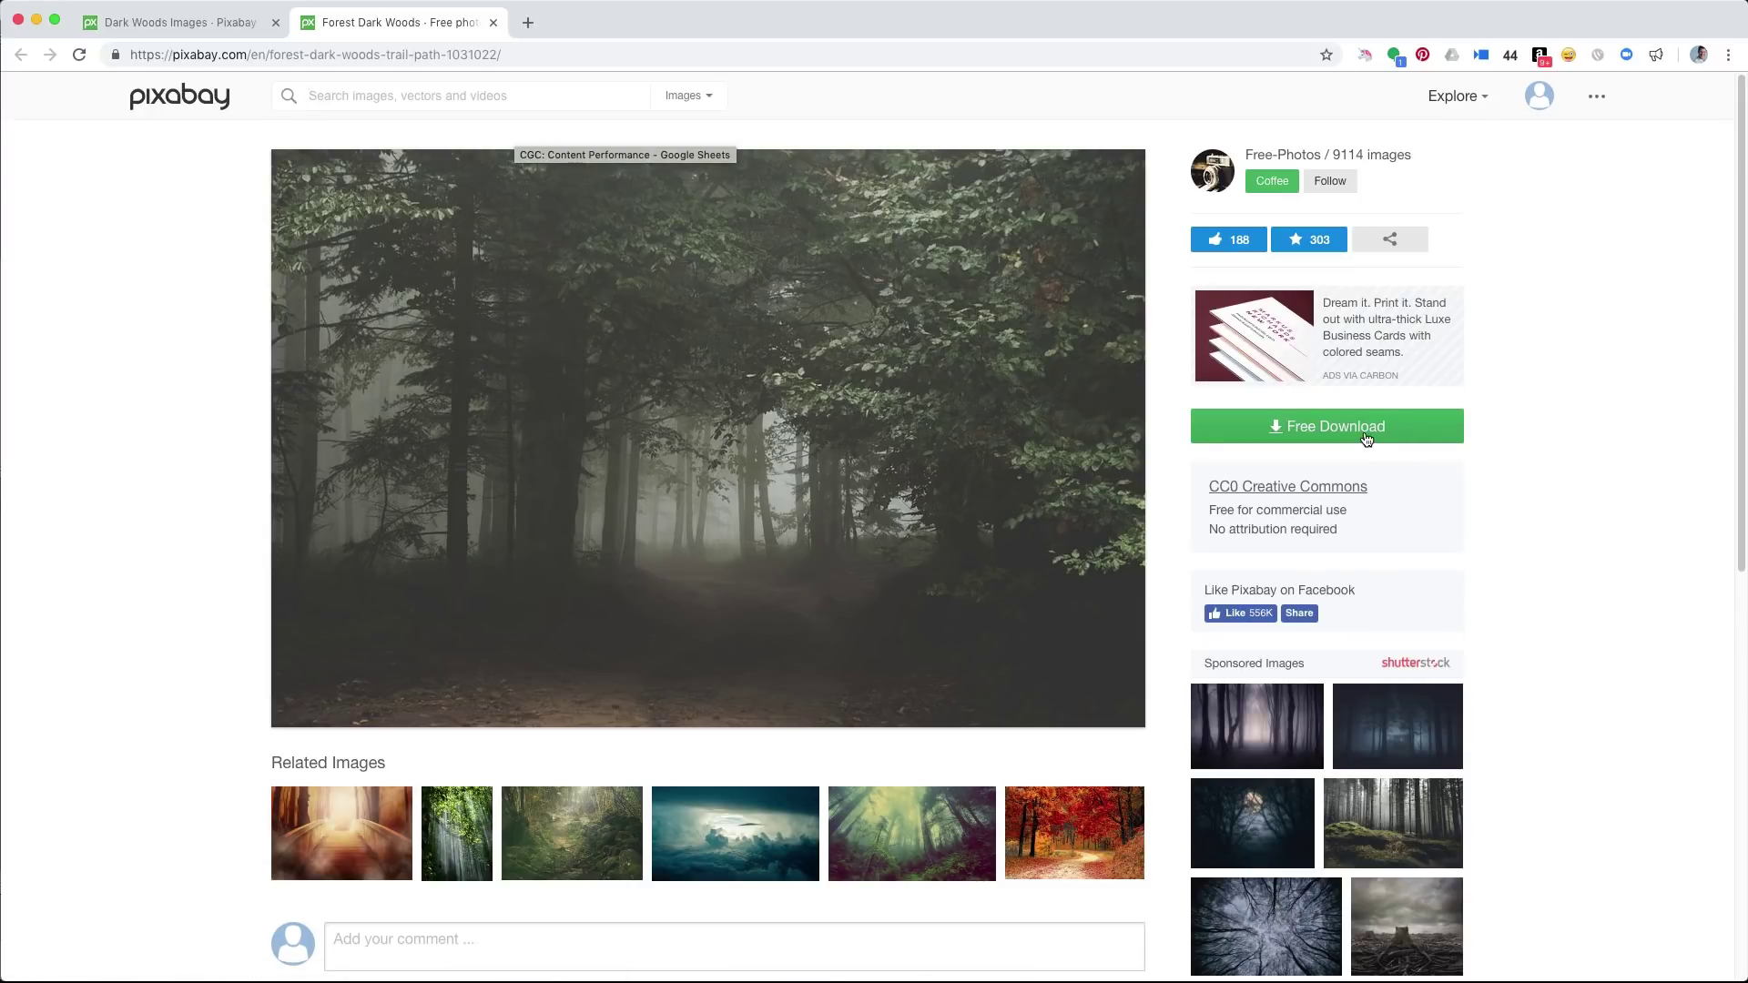
left_click(1335, 439)
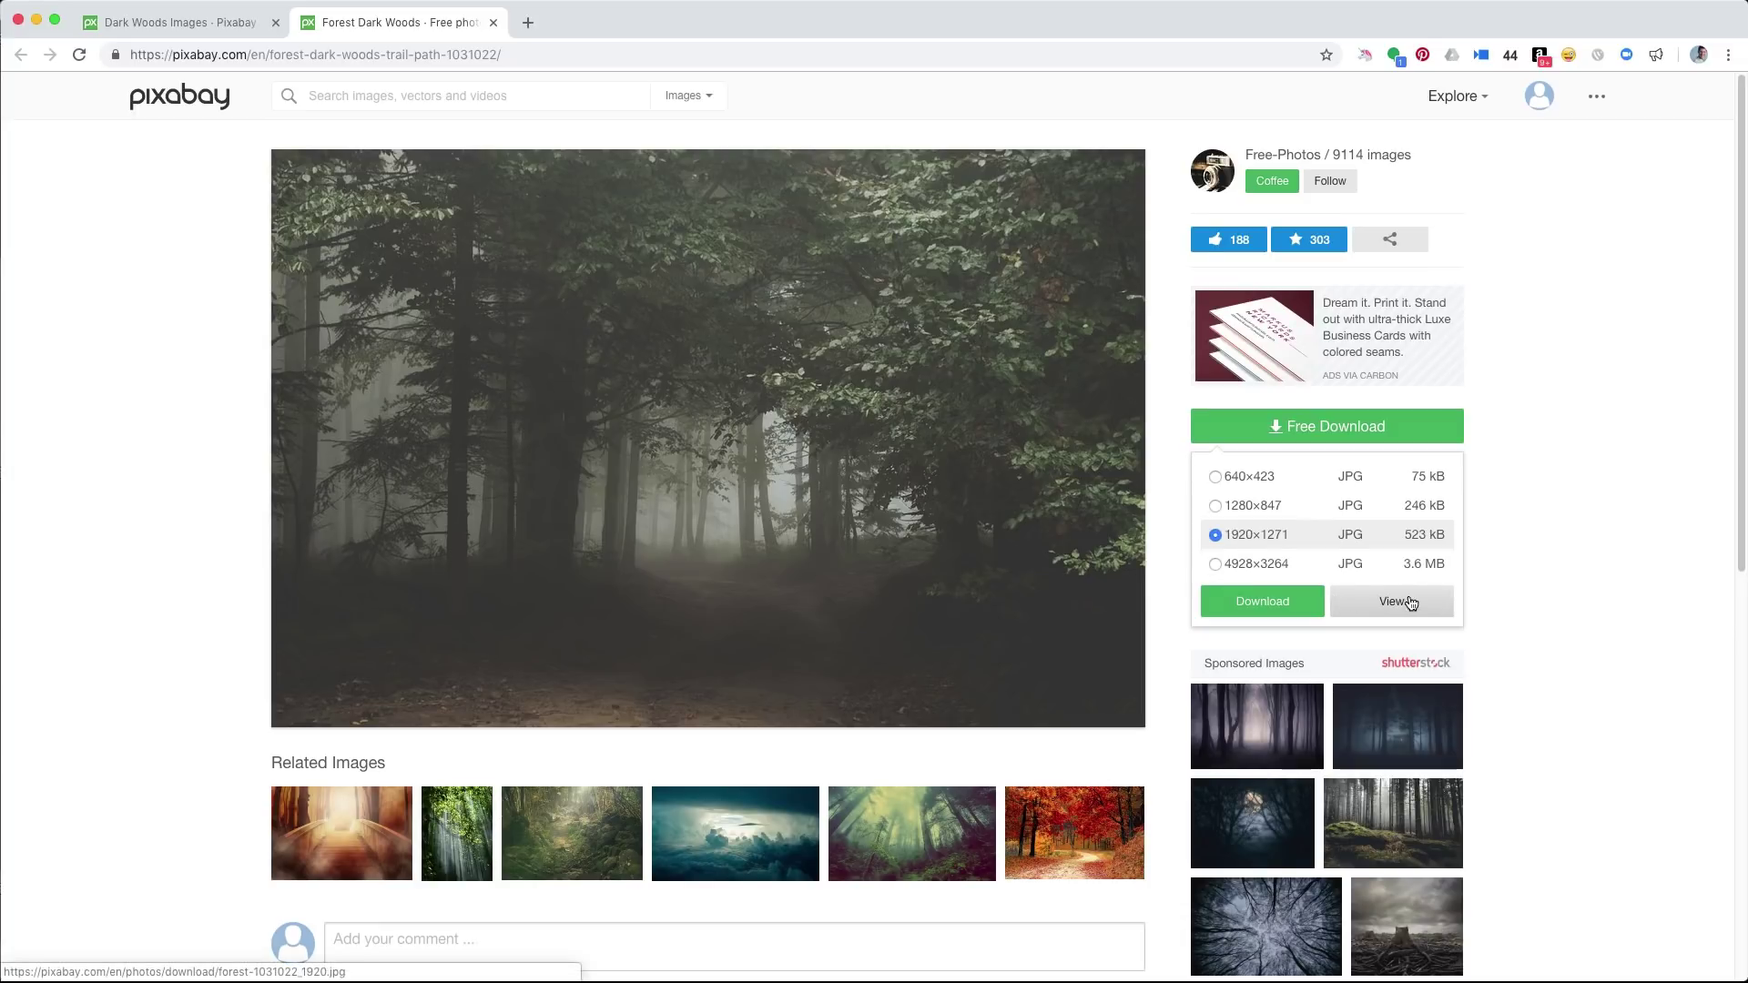
left_click(1387, 601)
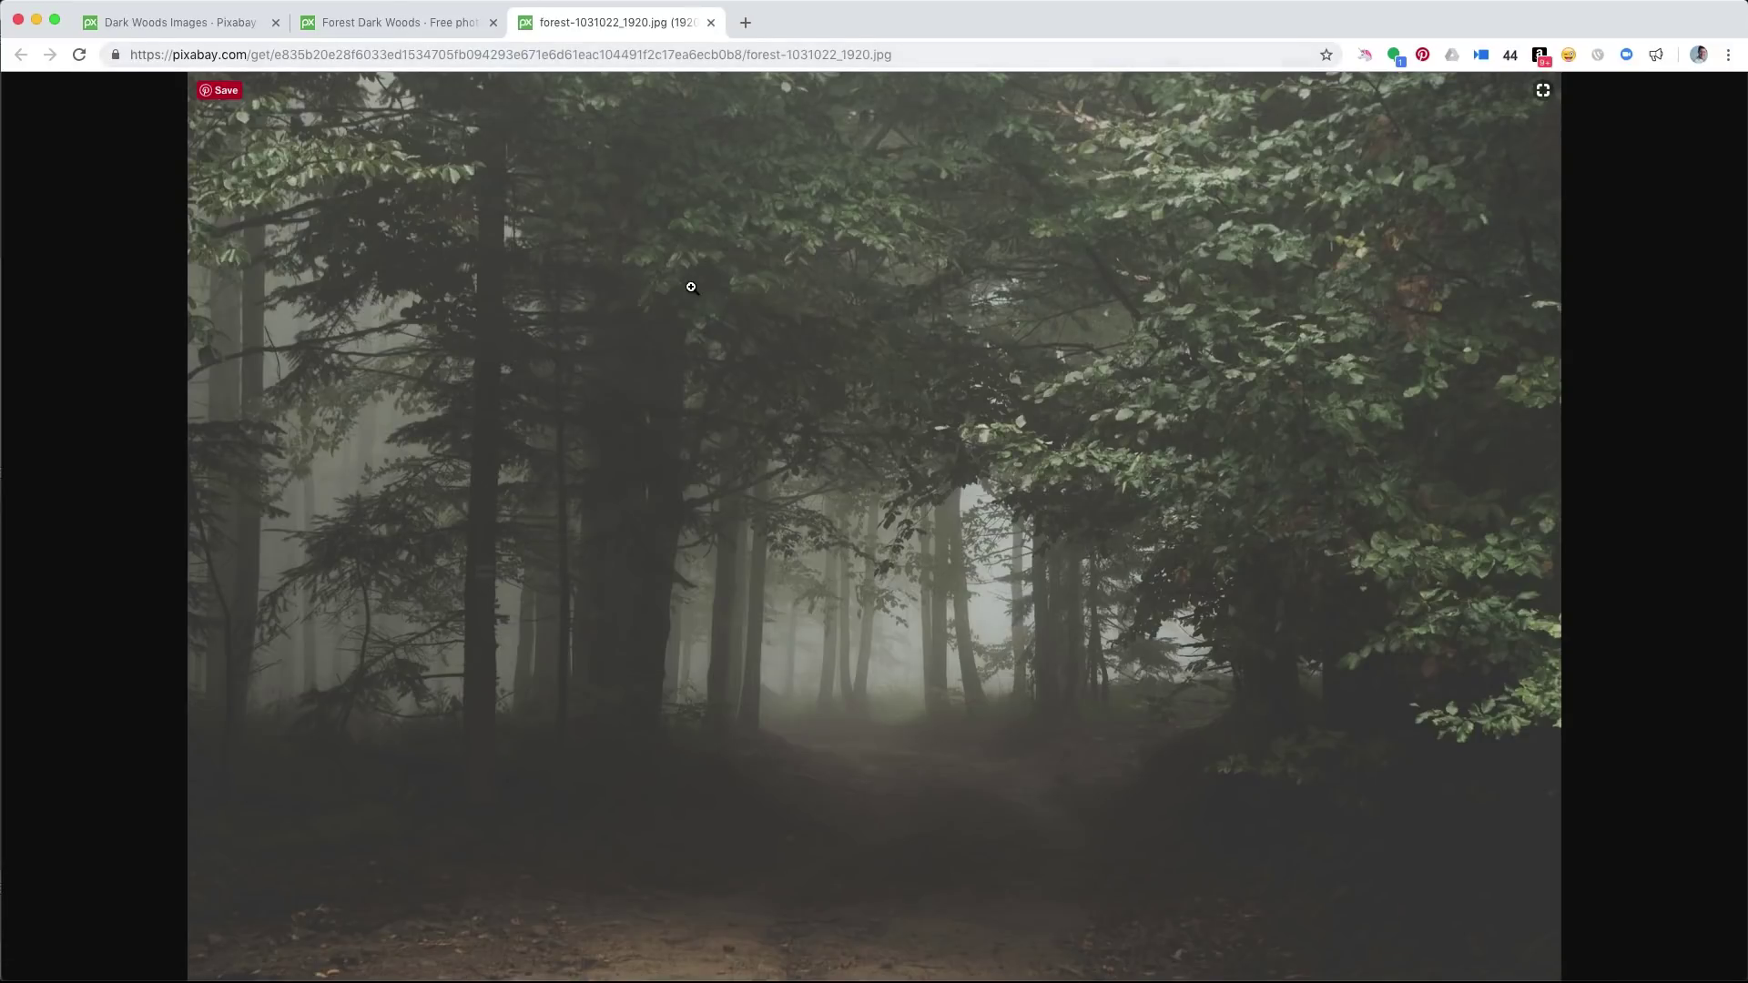
left_click(696, 287)
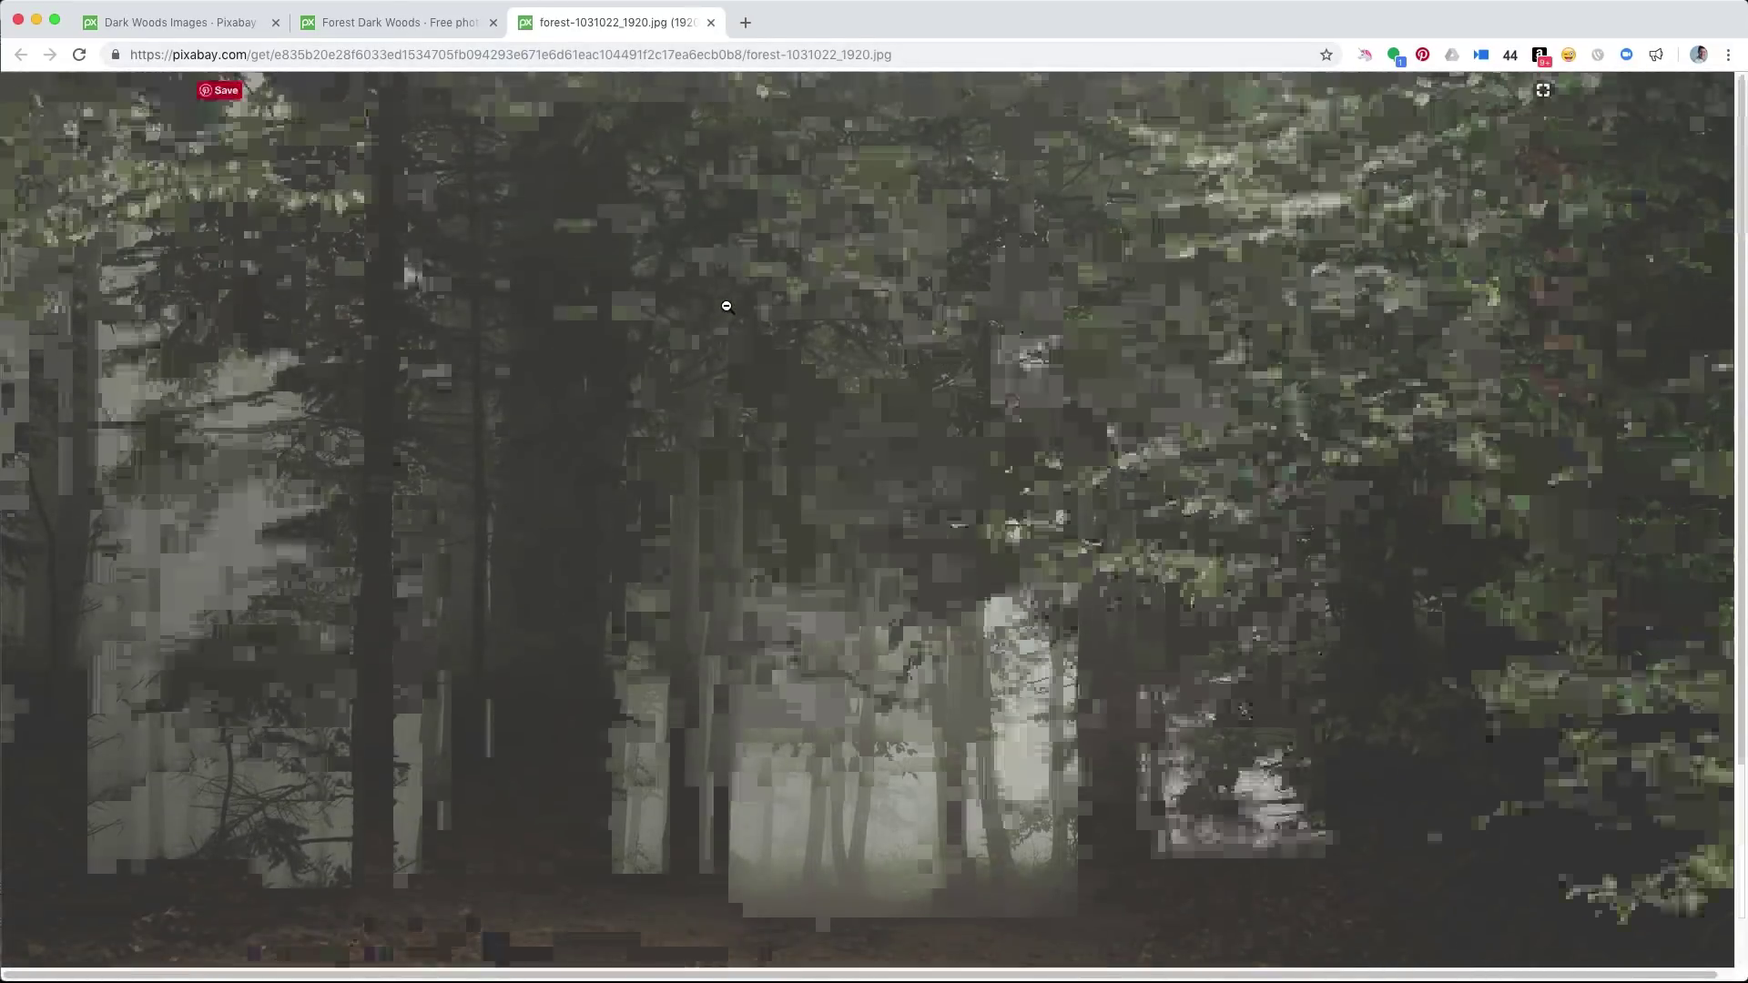
Start saving the forest image and browse from the CG Cookie Studio Dropbox to blender_rendering-halloween-animation's source folder, opening microshort_melvin-halloween-2018.
right_click(750, 276)
left_click(783, 304)
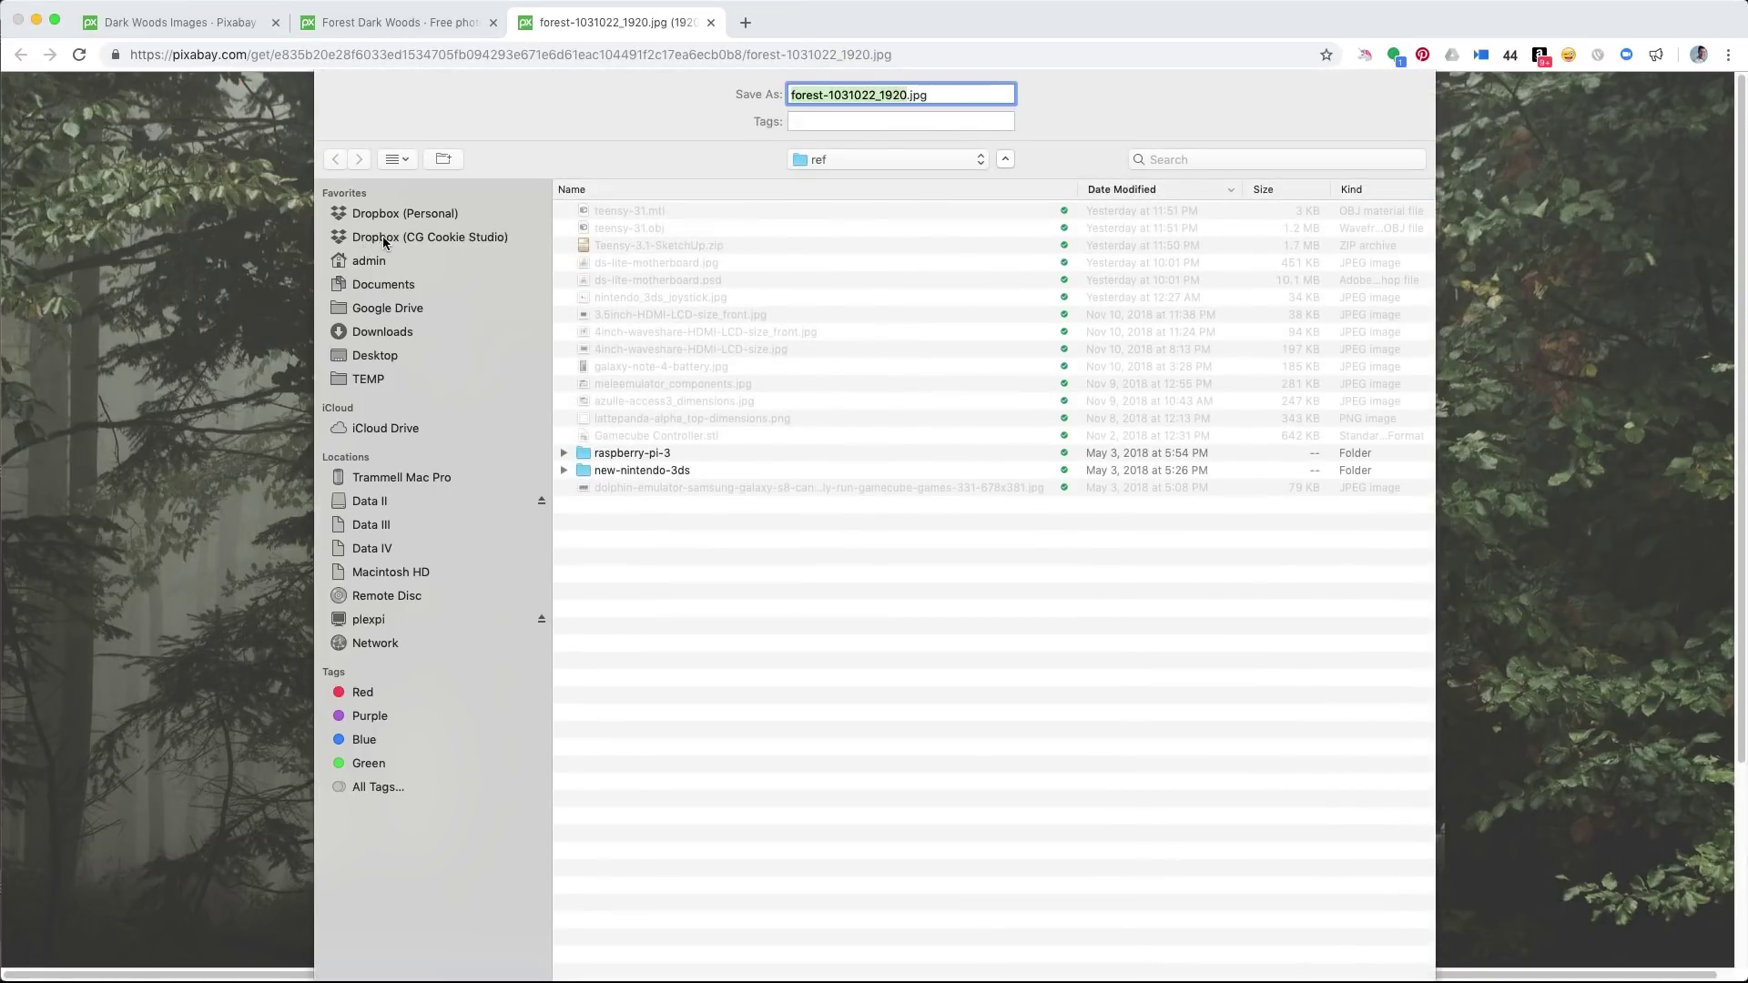
left_click(384, 239)
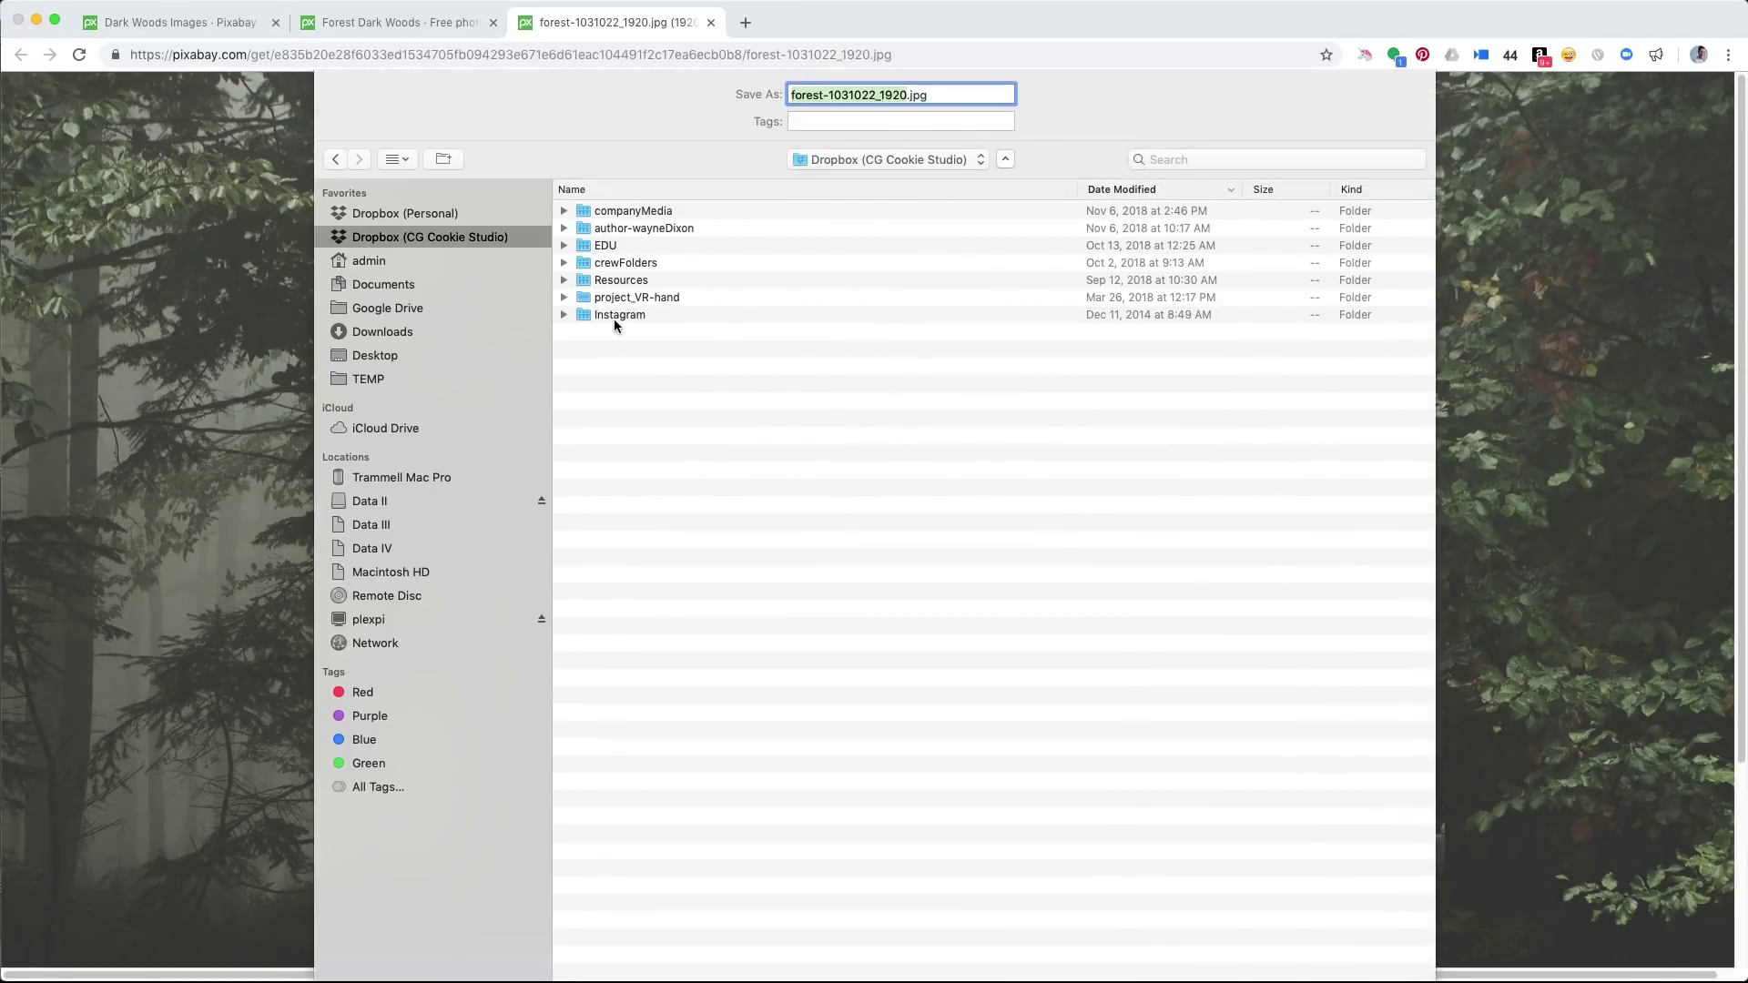
double_click(619, 244)
double_click(631, 215)
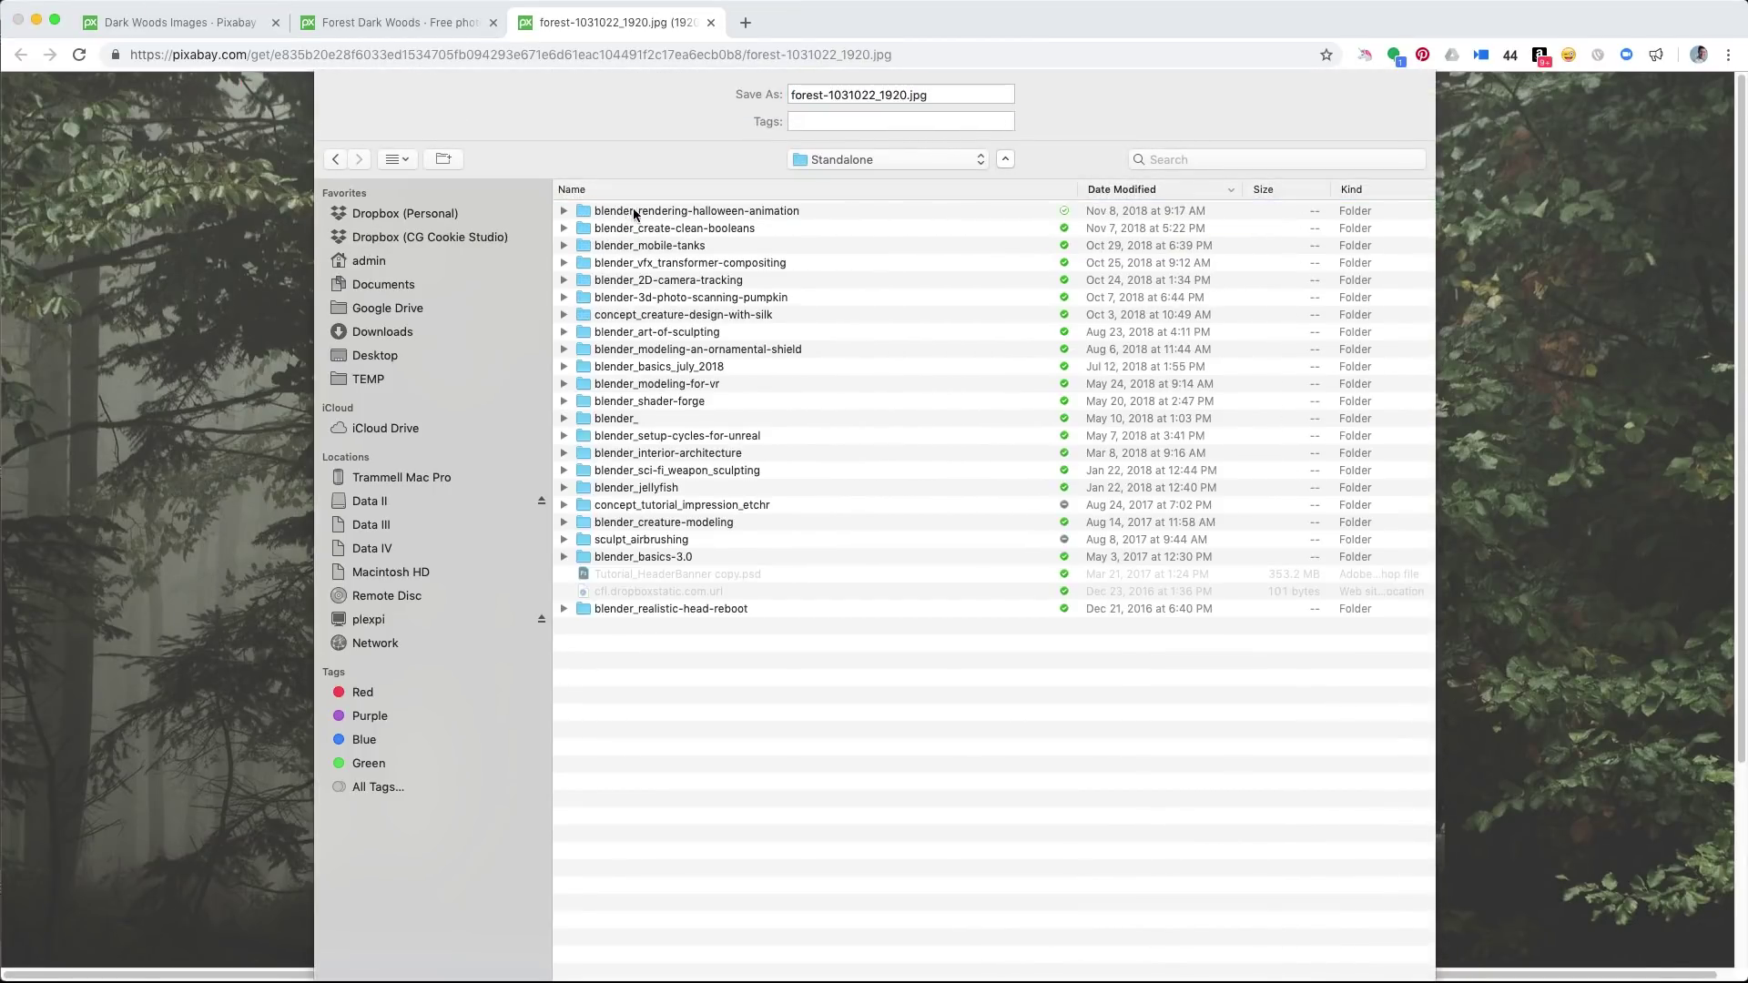
double_click(632, 209)
left_click(613, 212)
double_click(614, 212)
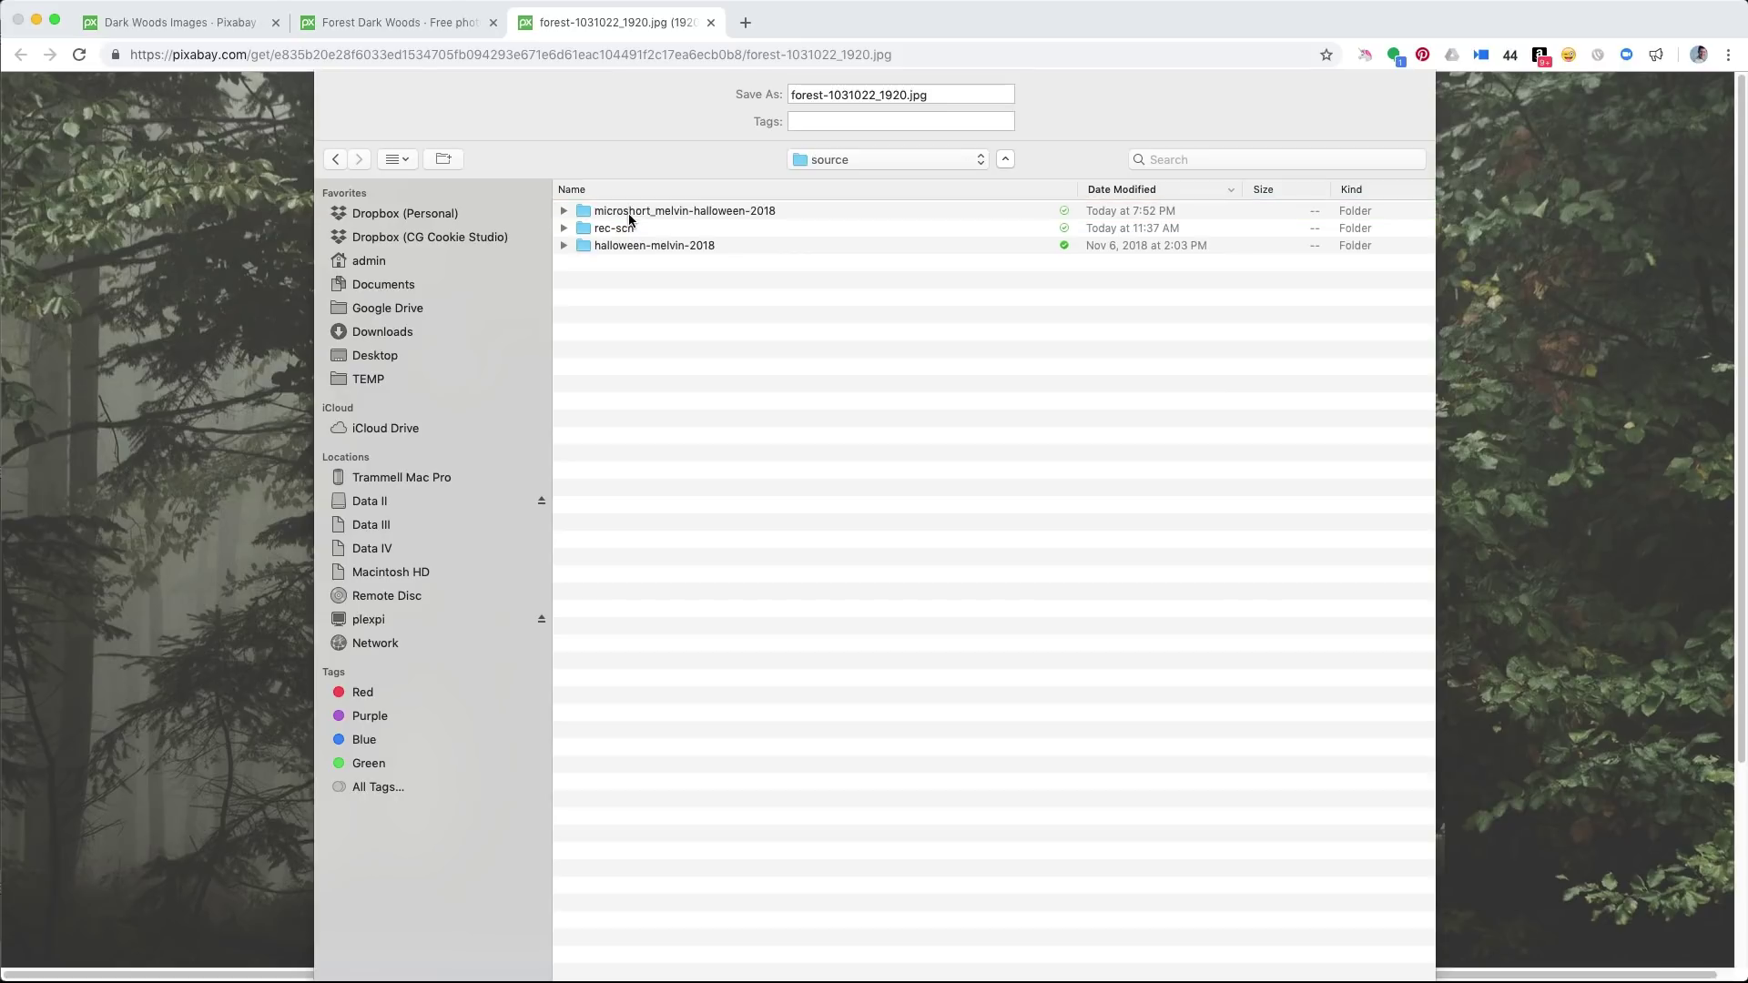
double_click(640, 212)
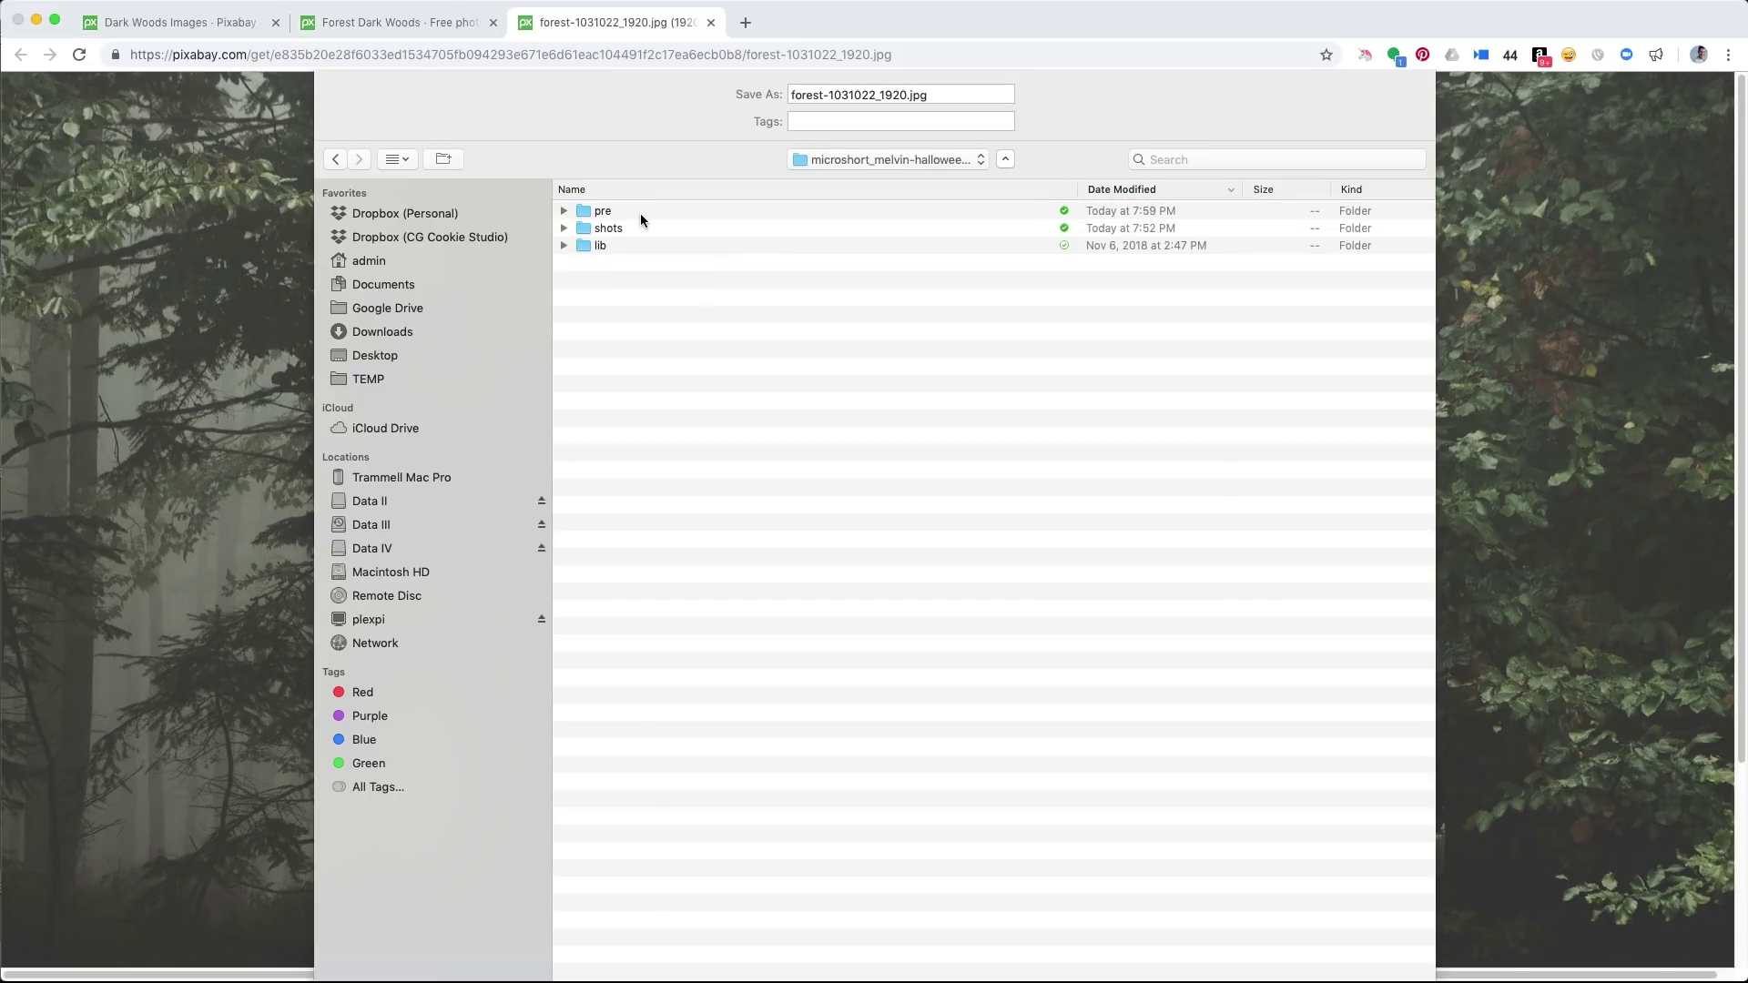
Create a new folder named tex inside the microshort_melvin-halloween-2018 folder.
key("super+shift+n")
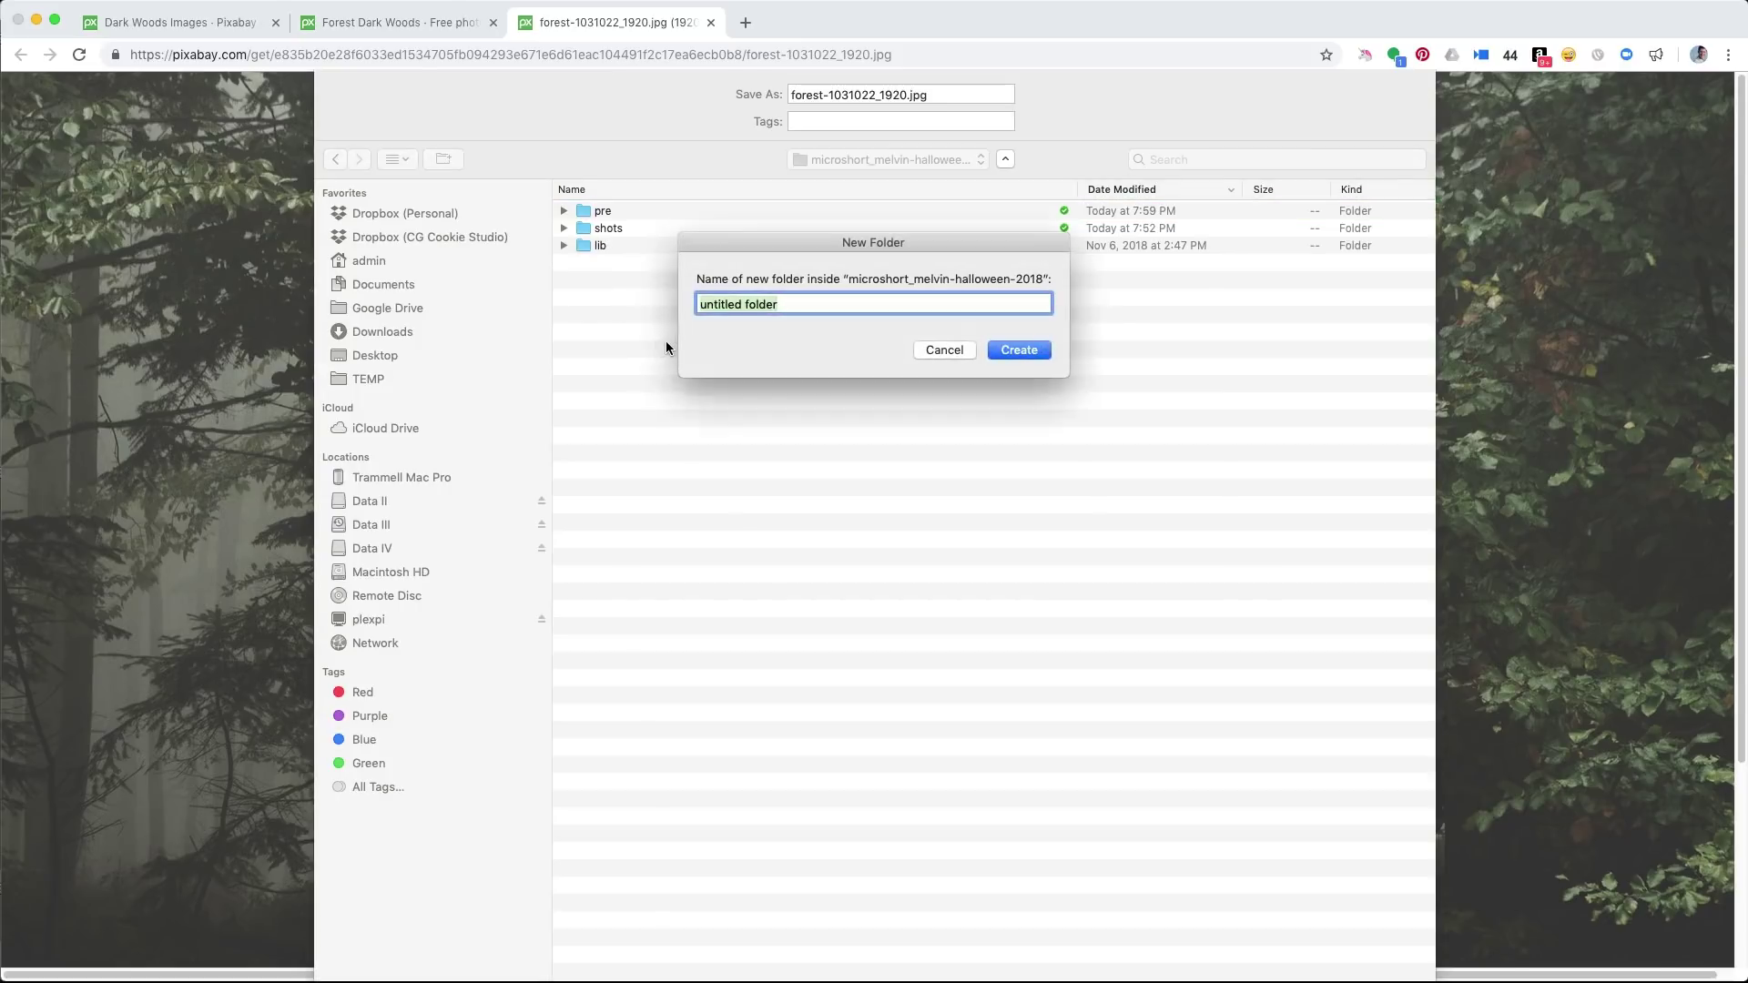
type("tex")
key("Return")
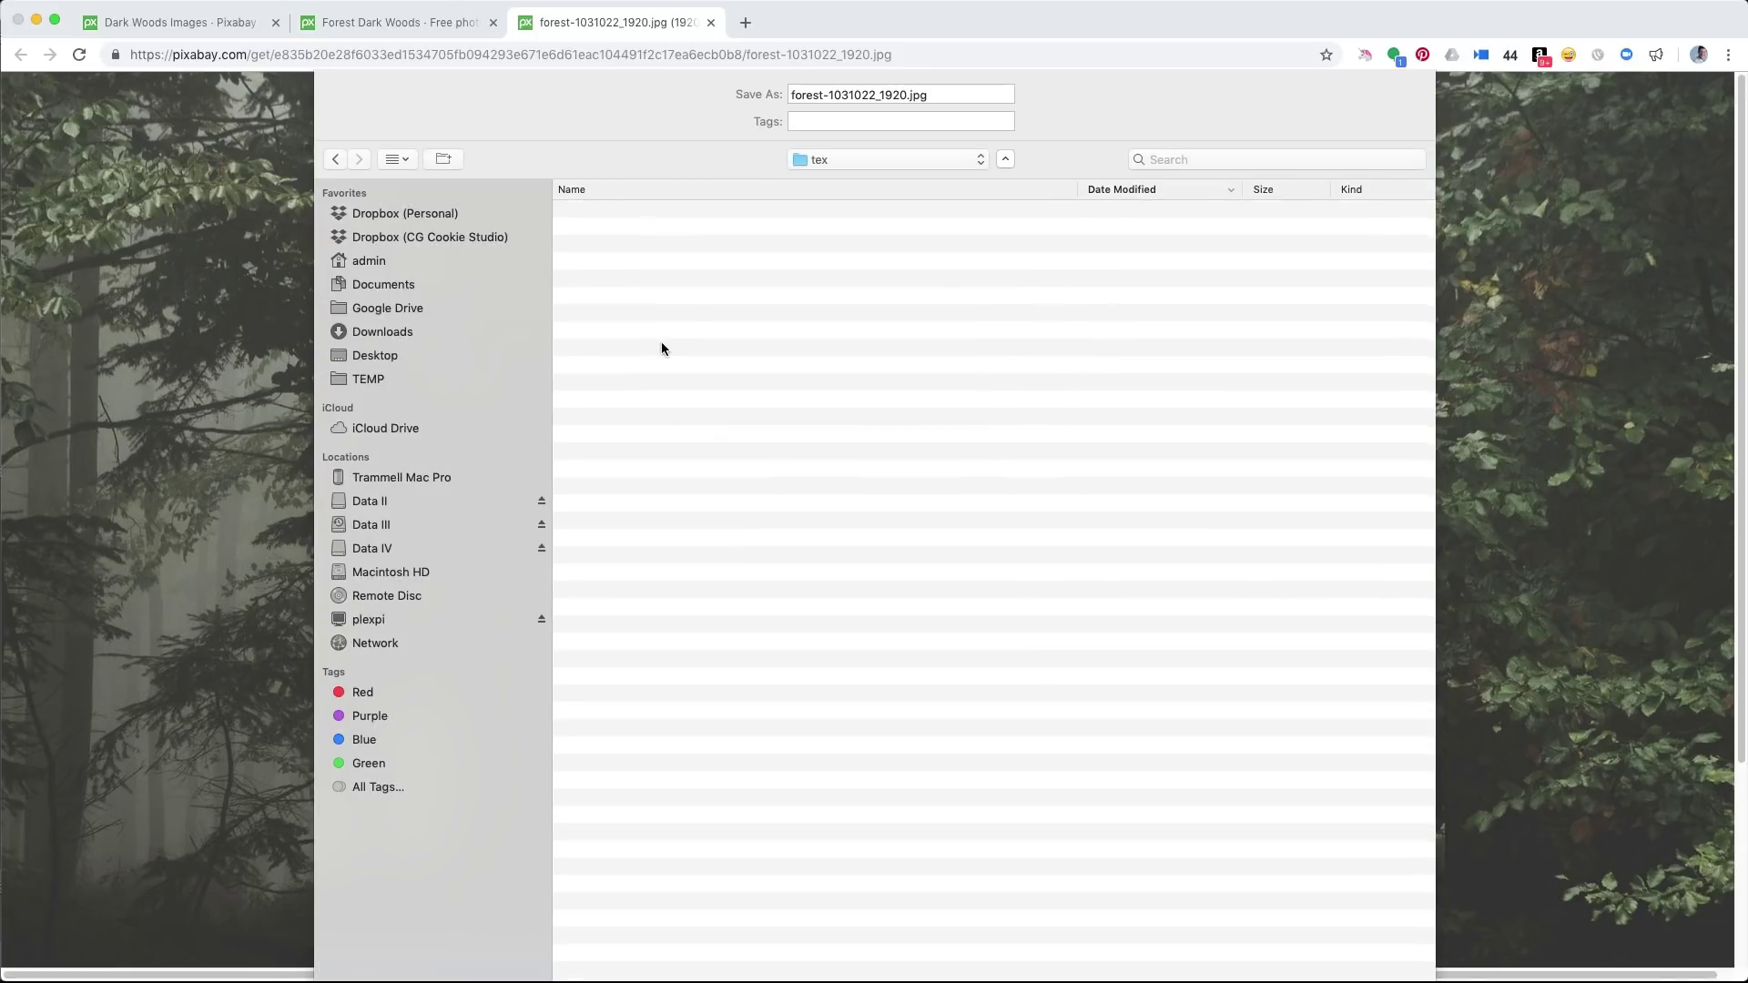
Rename the image file to forest-BG.jpg and save it in the tex folder.
left_click(901, 94)
left_click_drag(907, 93, 800, 92)
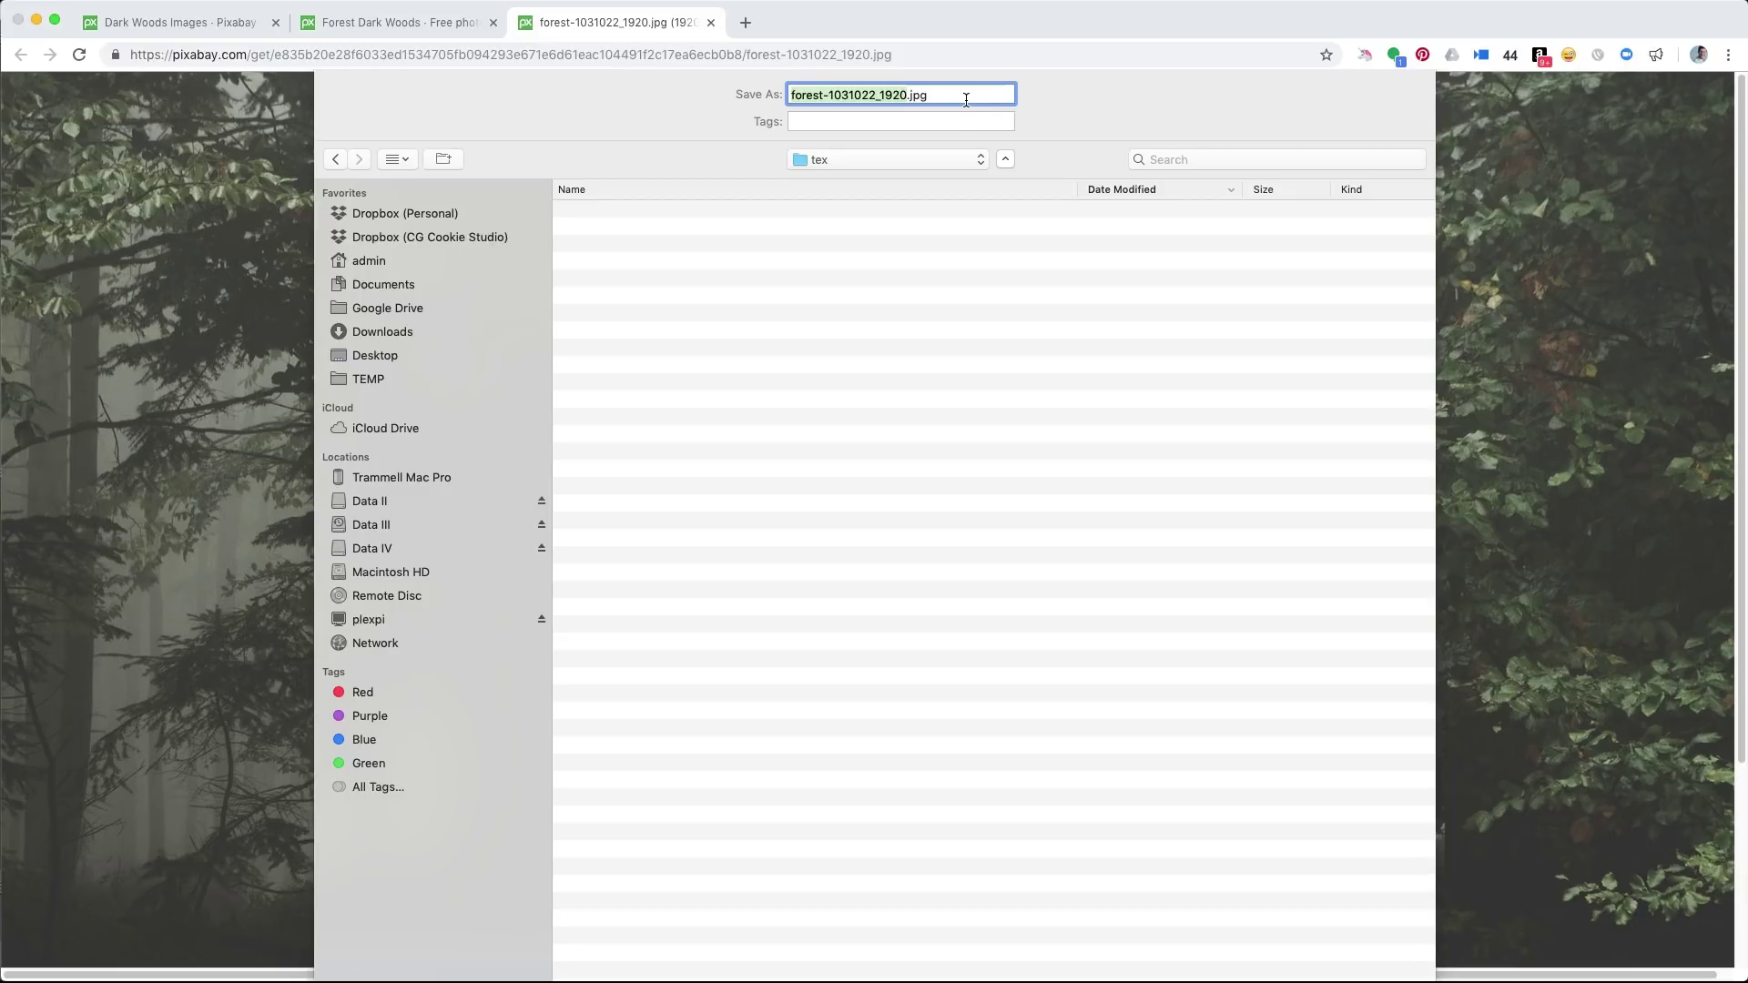
type("forest-B")
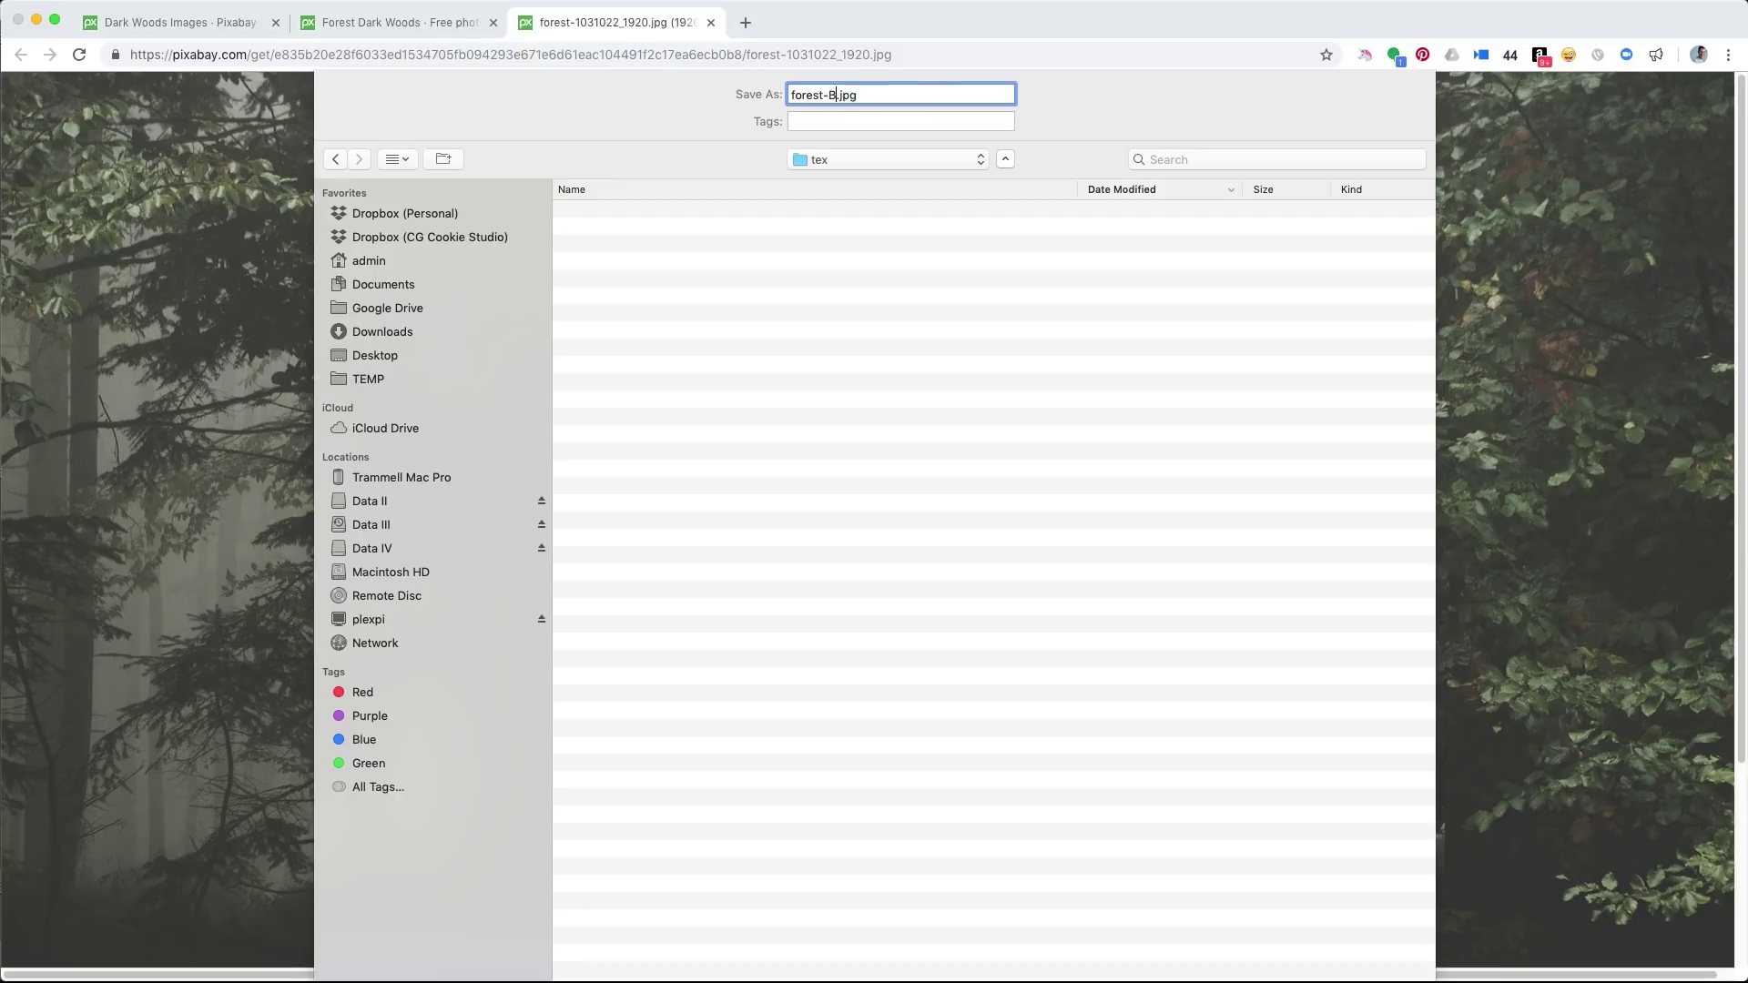
type("G")
key("Return")
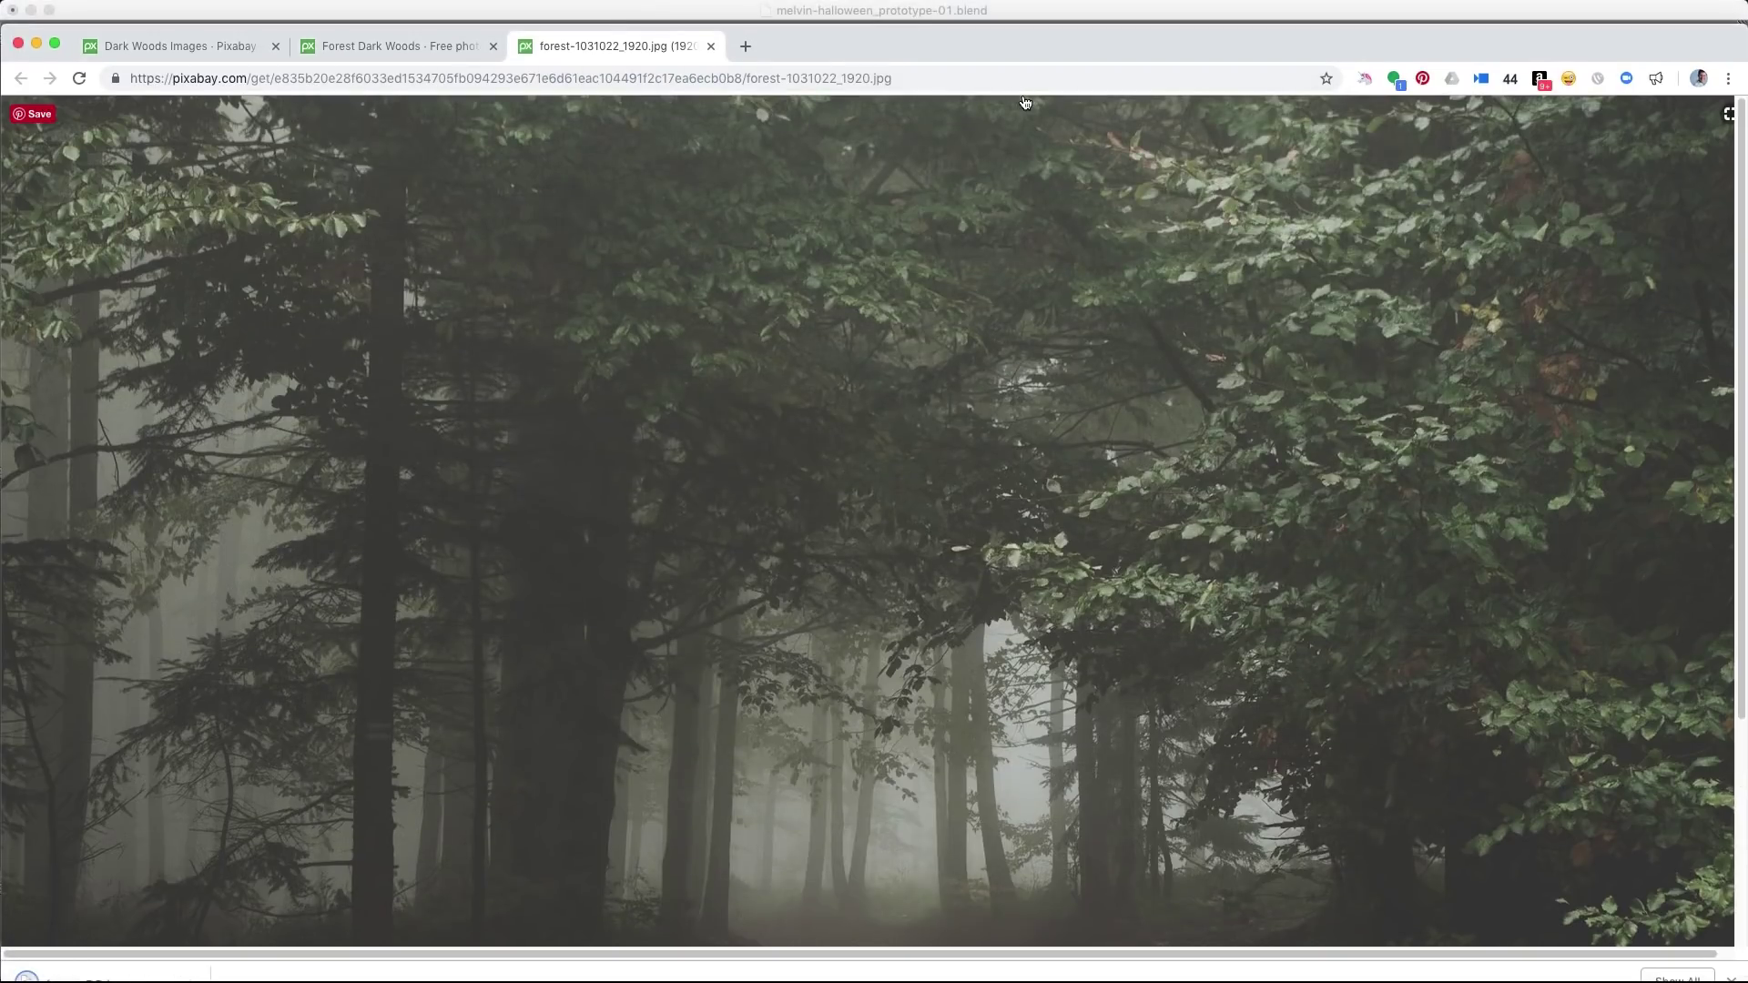
Switch to Blender, leave the camera view and add a mesh plane at the scene's origin.
key("super+Tab")
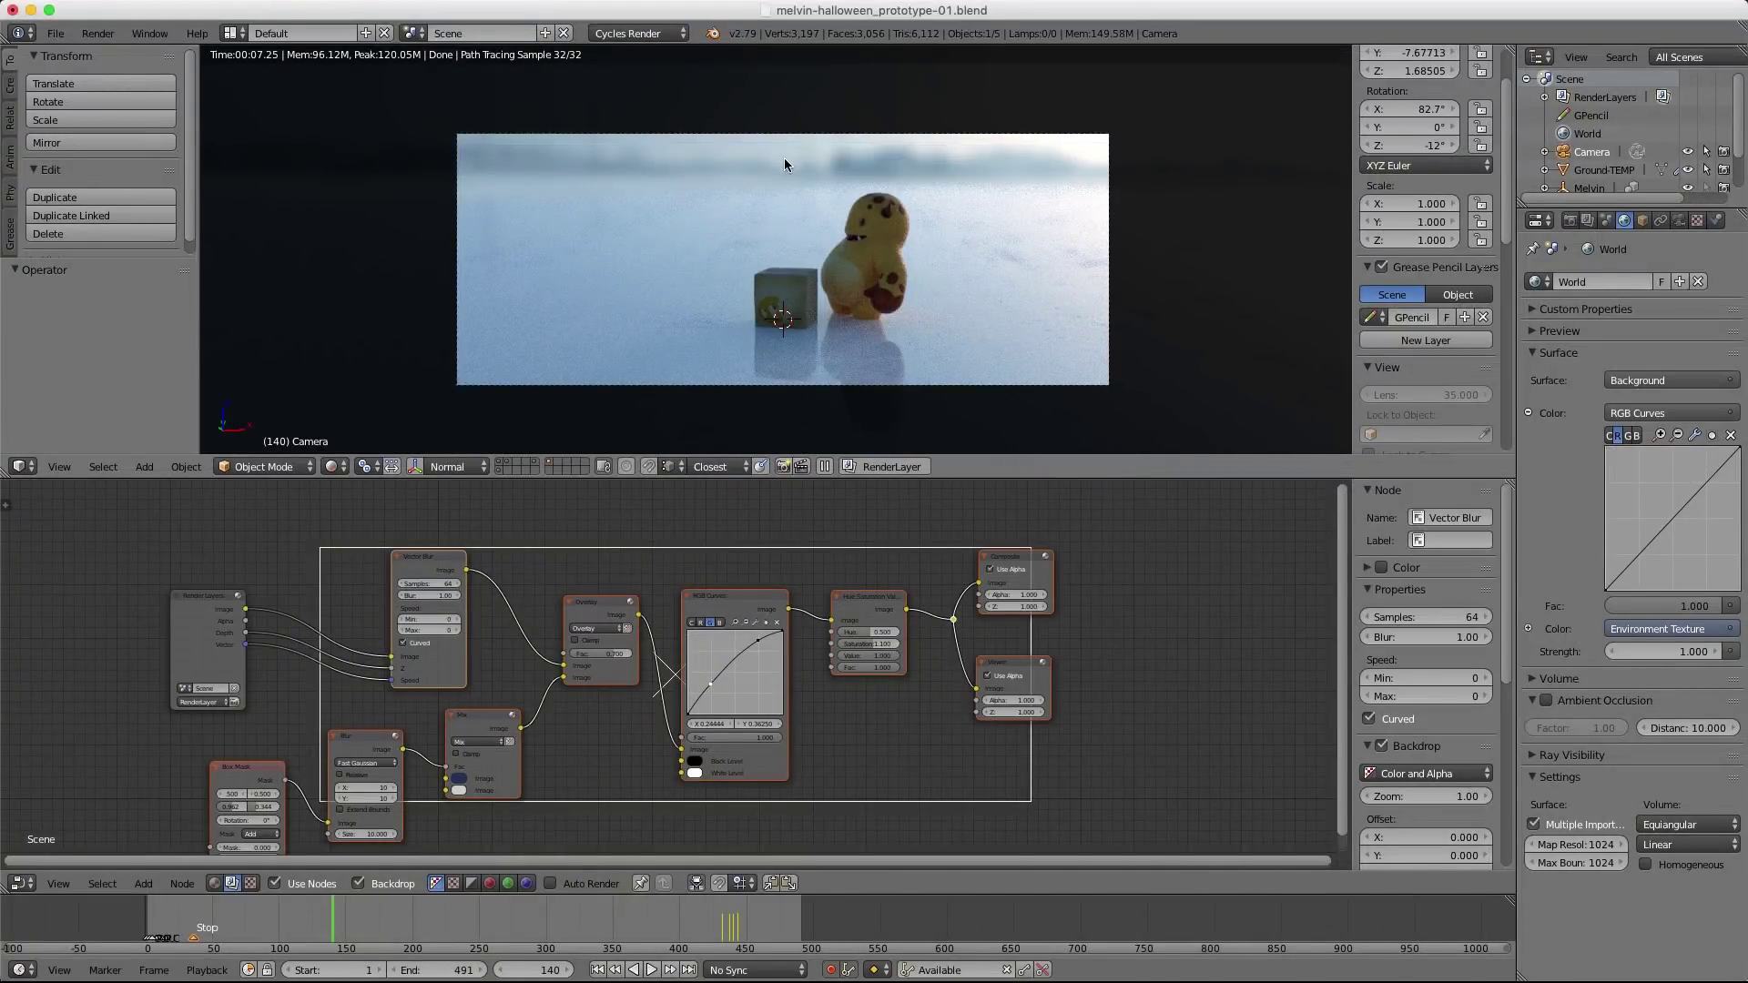
key("KP_0")
key("shift+a")
mouse_move(829, 187)
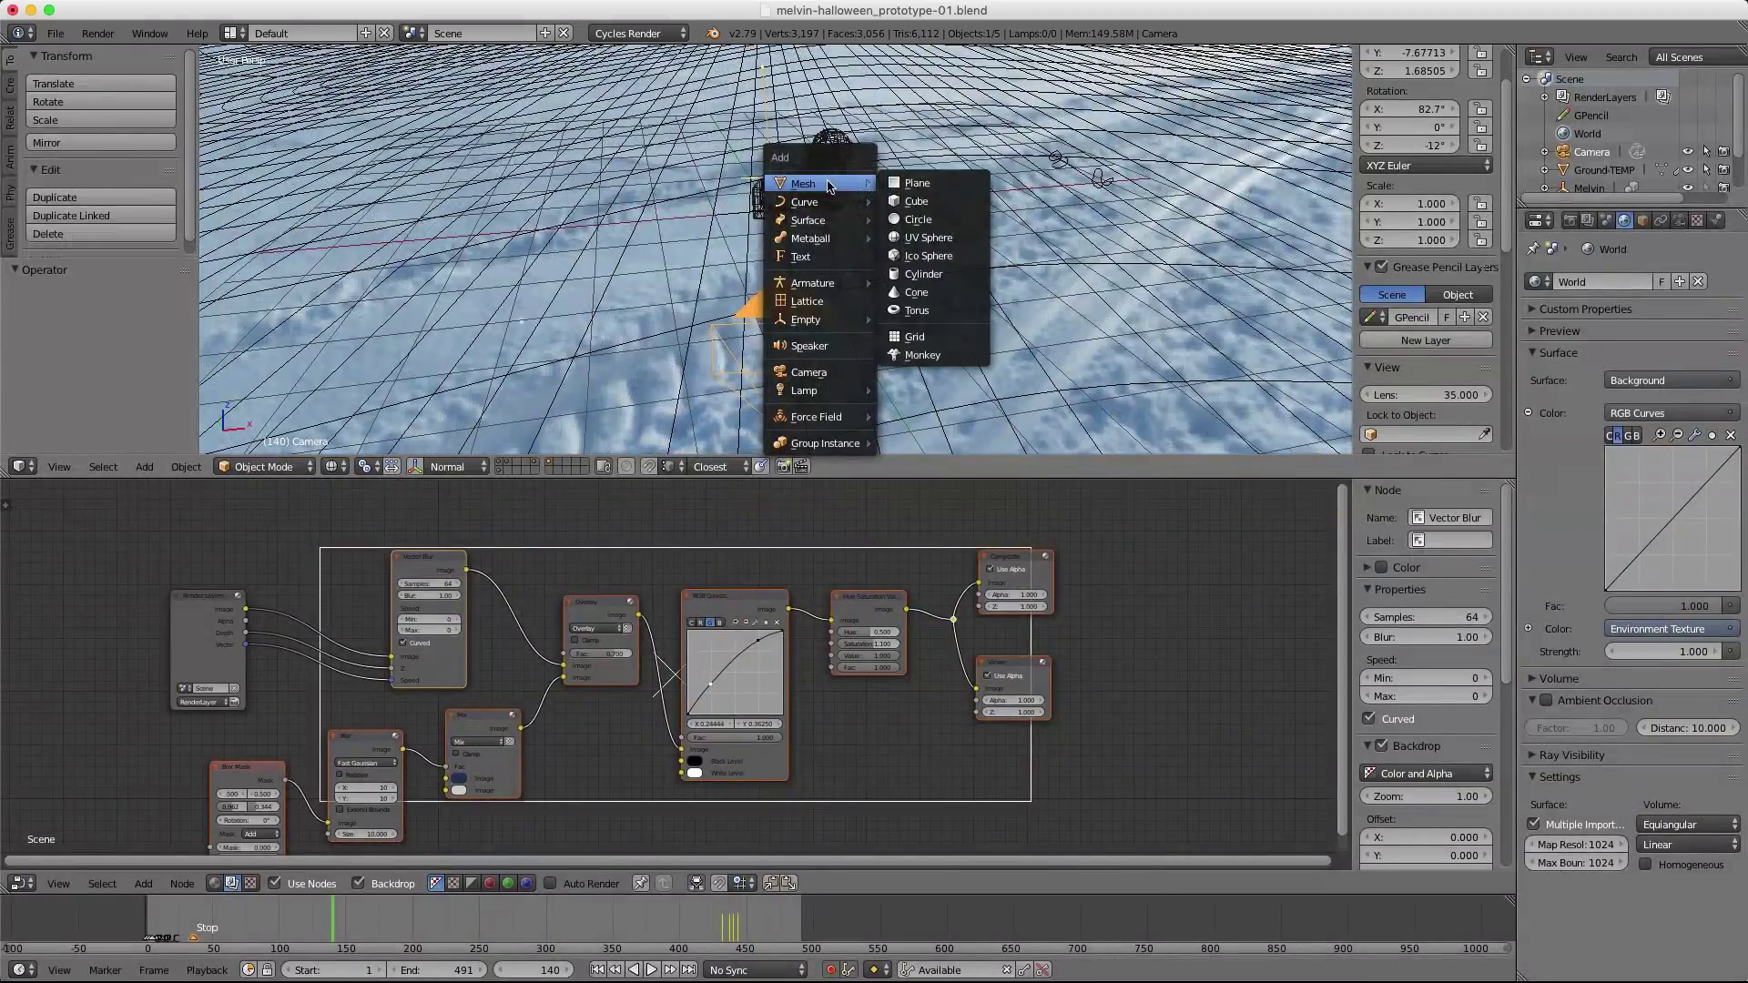
left_click(916, 183)
key("KP_Decimal")
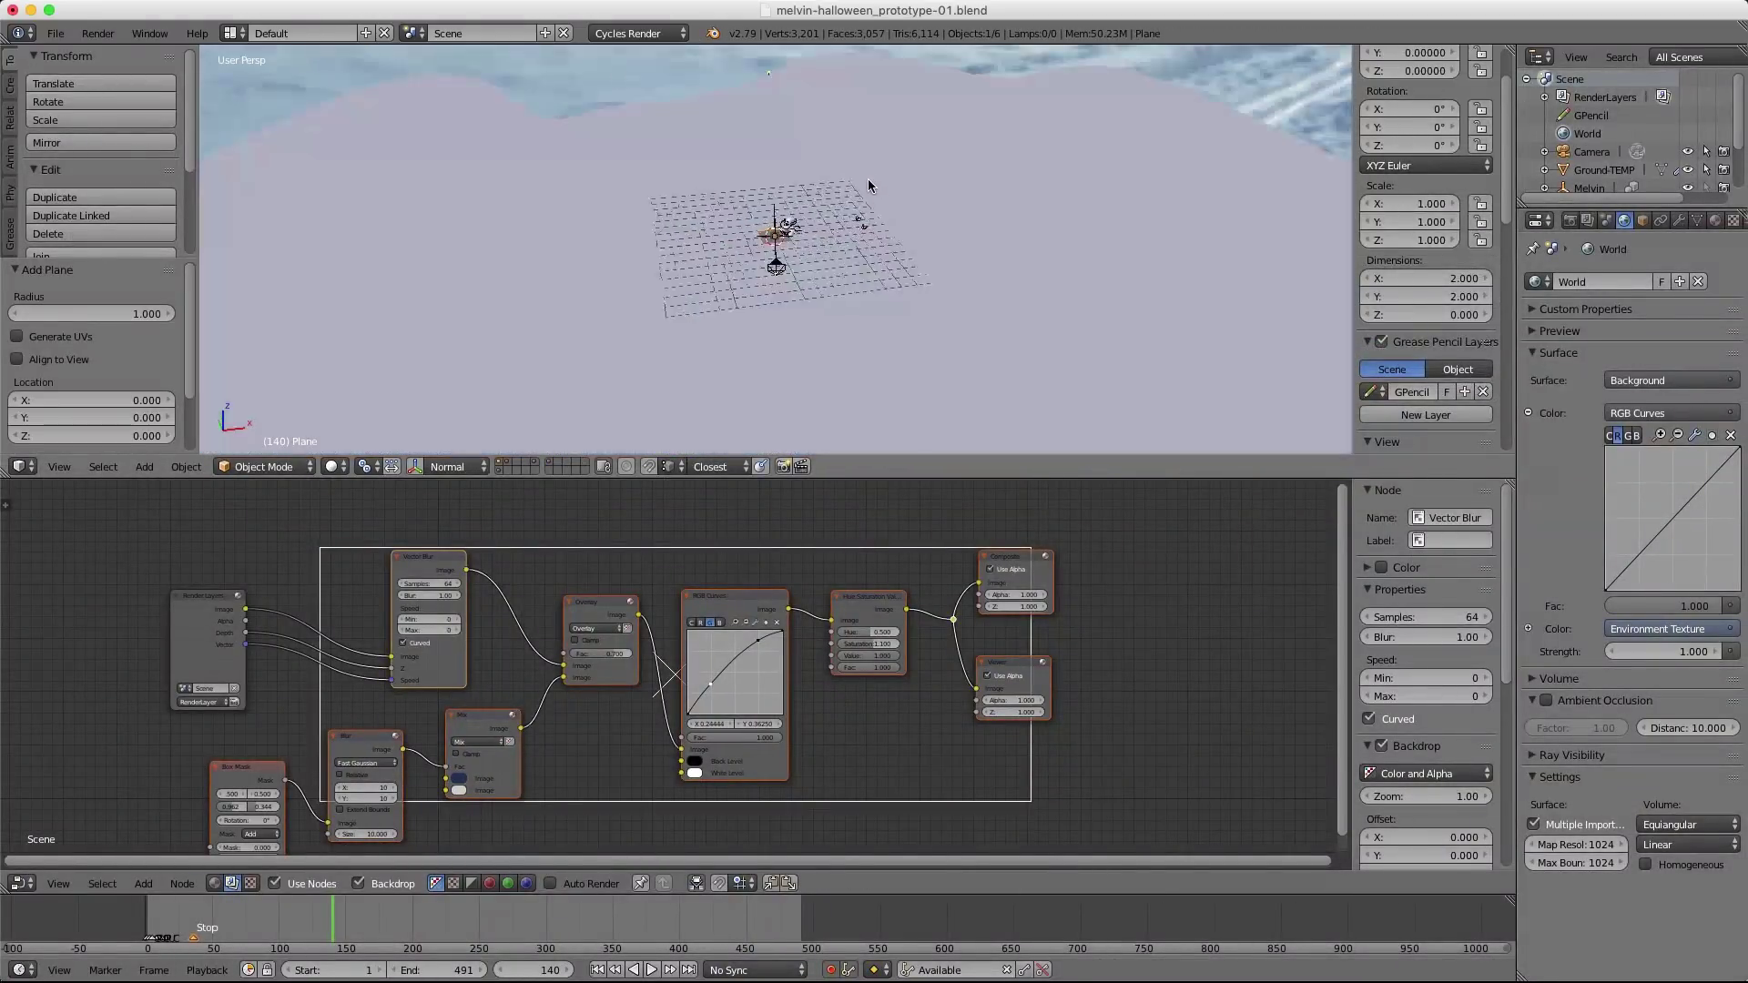
scroll(869, 187, "up", 3)
middle_click_drag(868, 186, 863, 229, "shift")
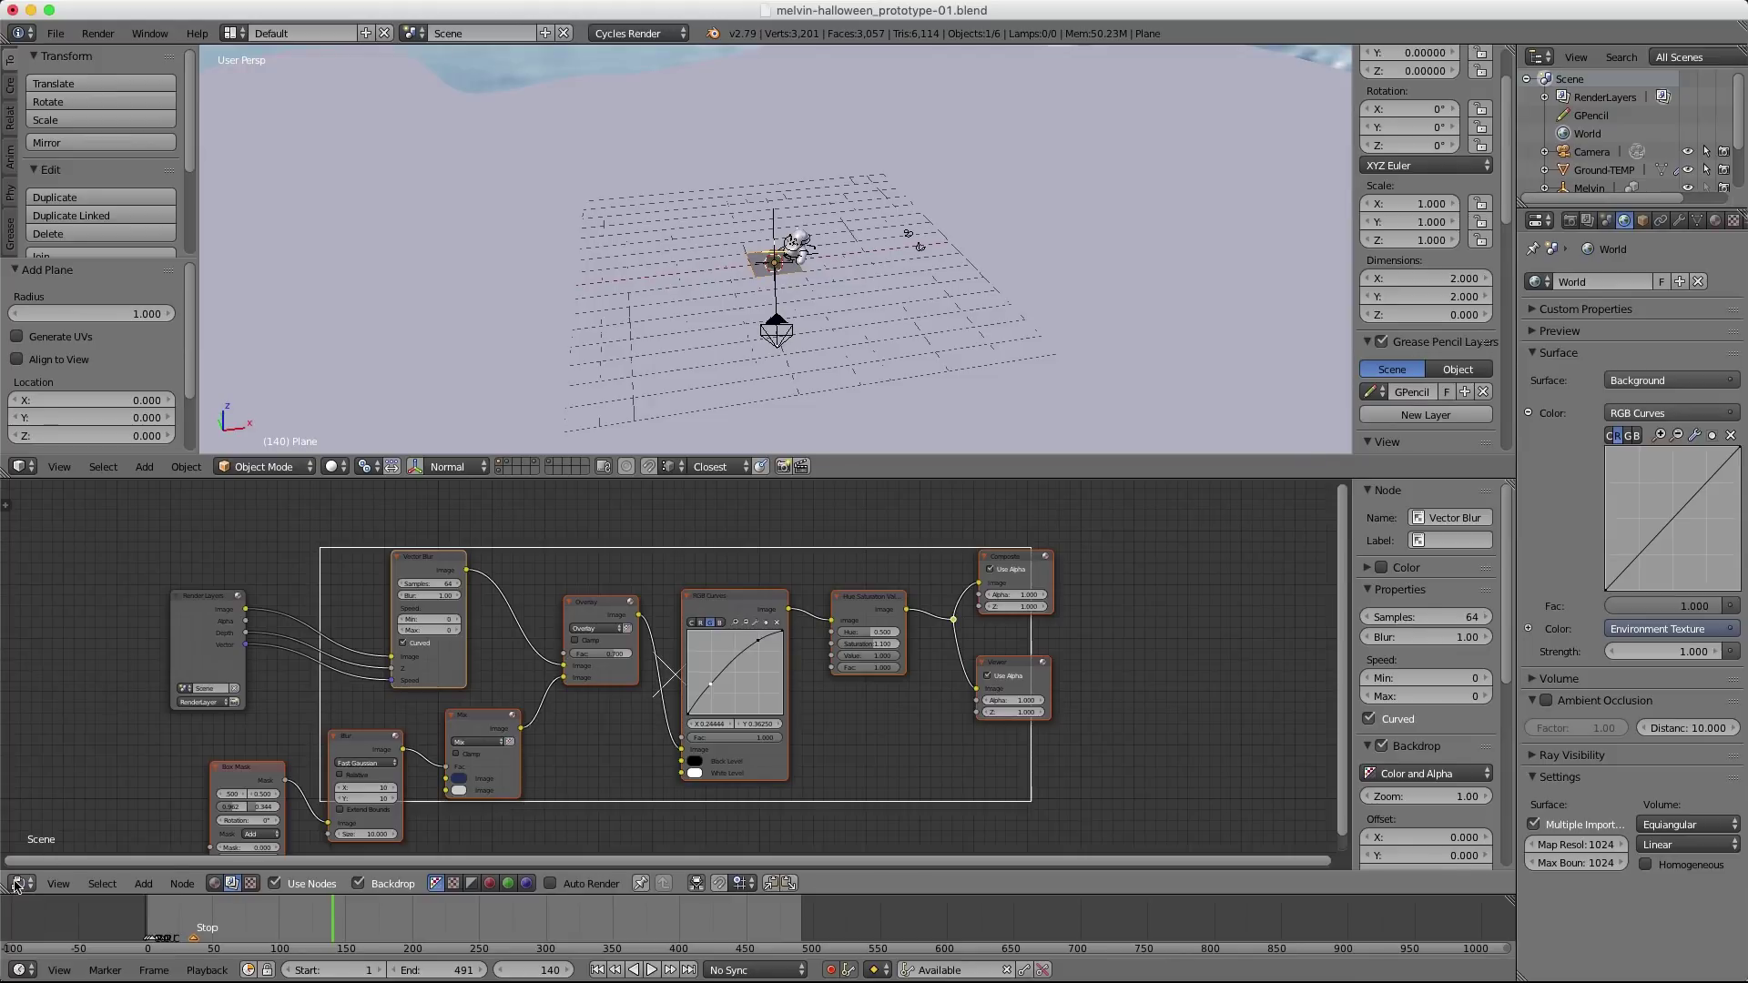
Change the node editor area to an image editor, open forest-BG.jpg from the tex folder and display its image properties.
left_click(16, 883)
left_click(63, 760)
scroll(747, 652, "up", 1)
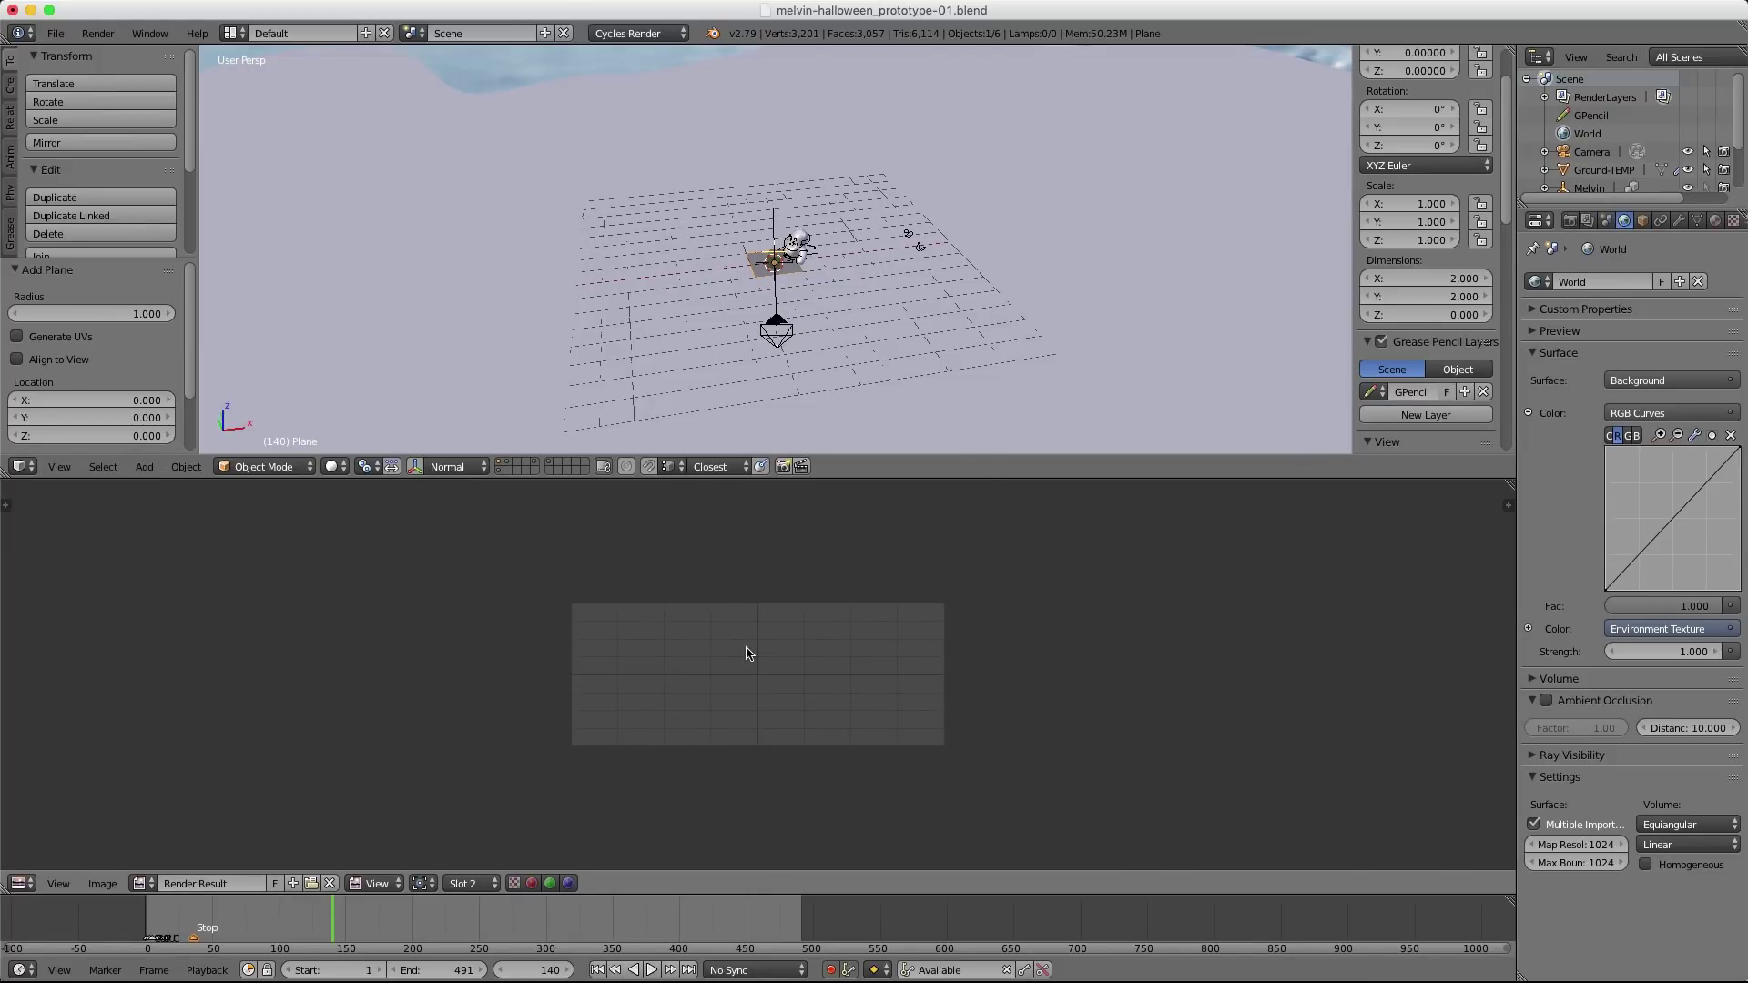
key("alt+n")
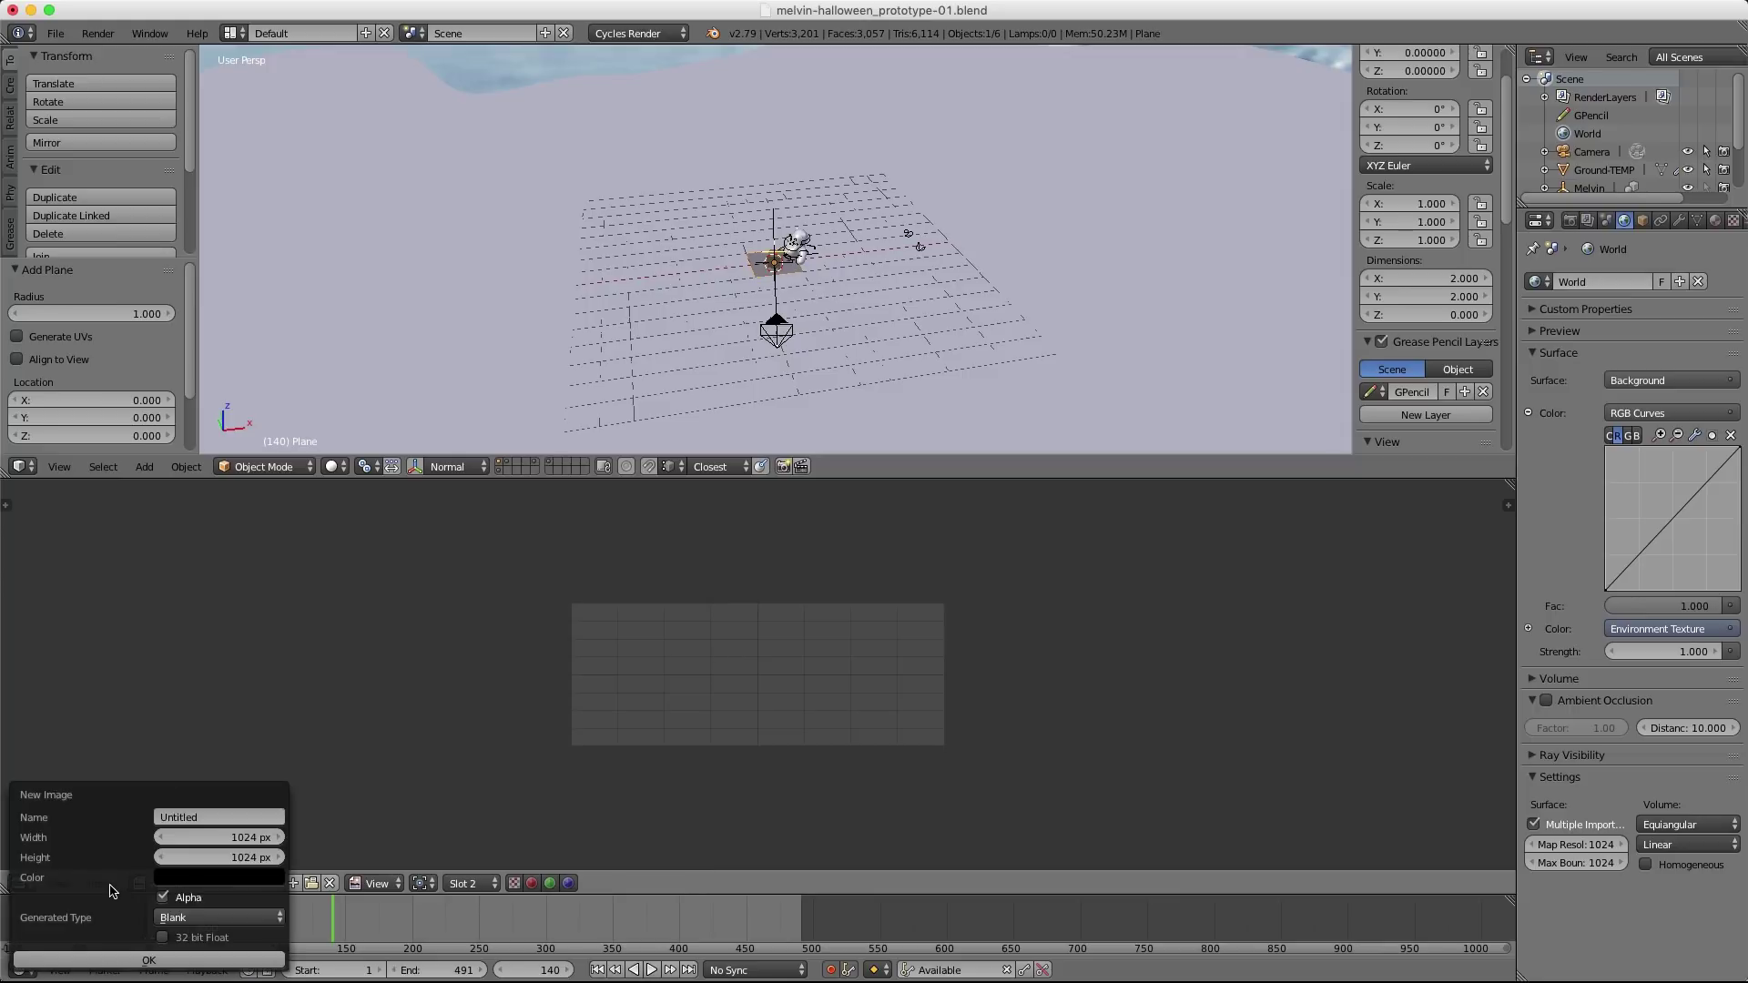
key("Escape")
left_click(103, 883)
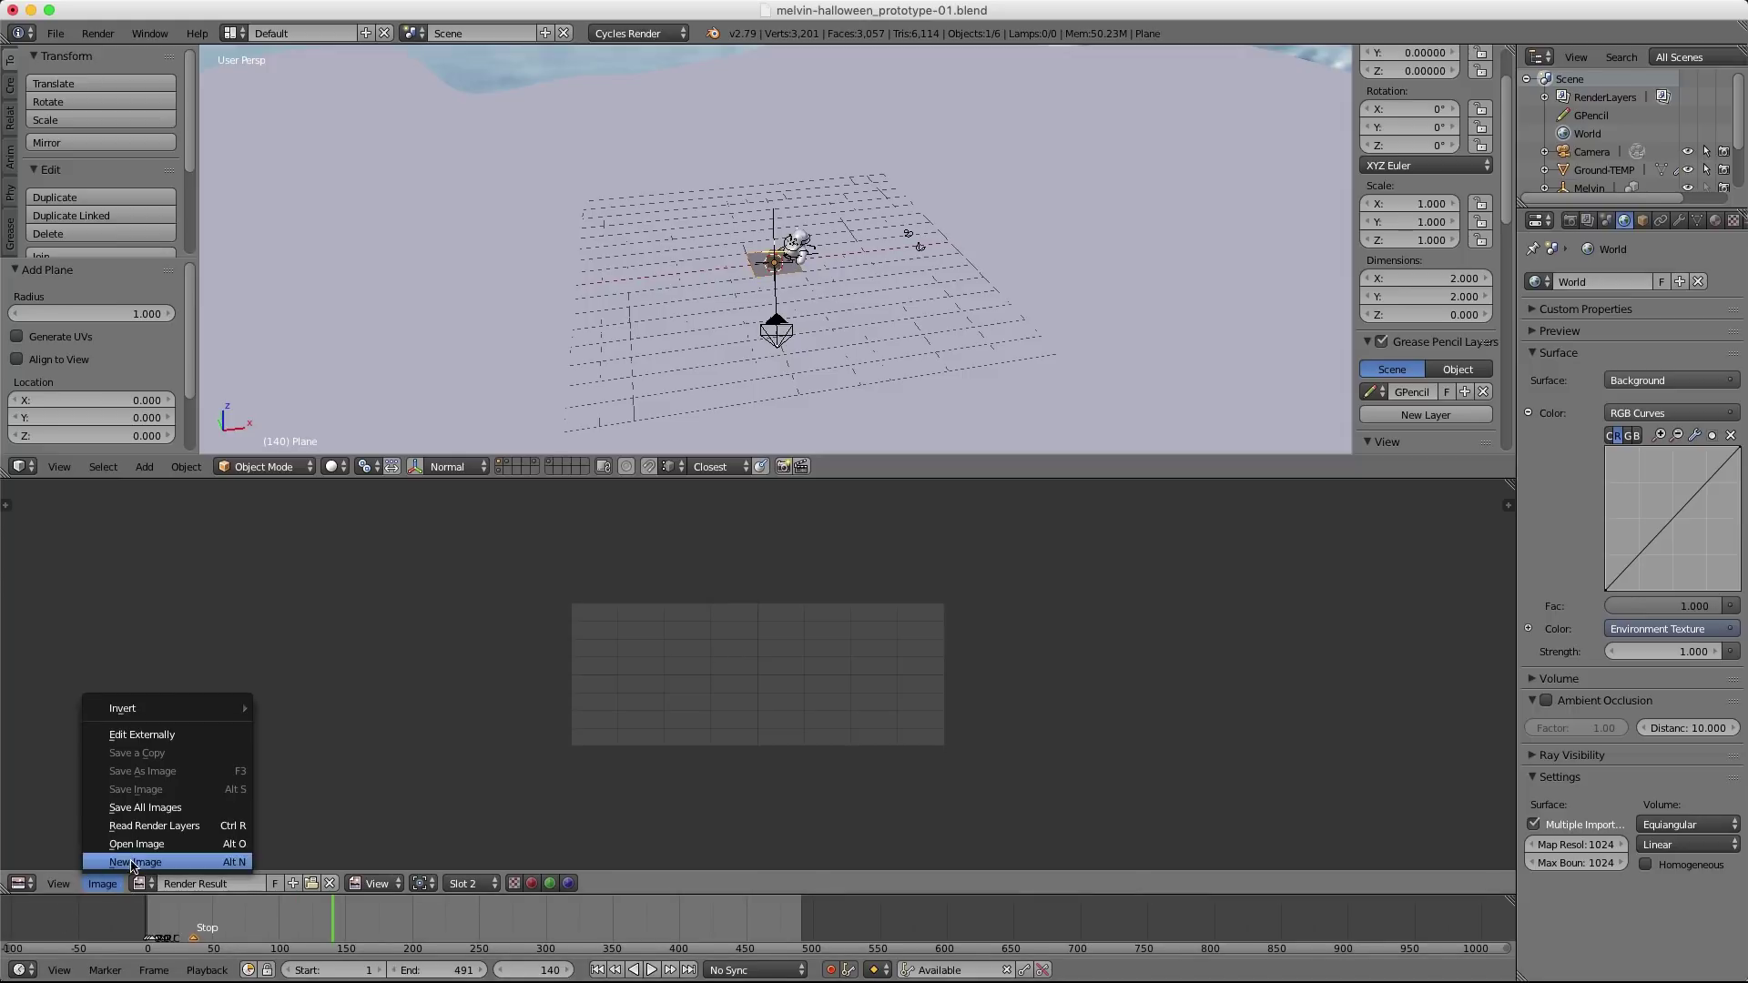
left_click(113, 835)
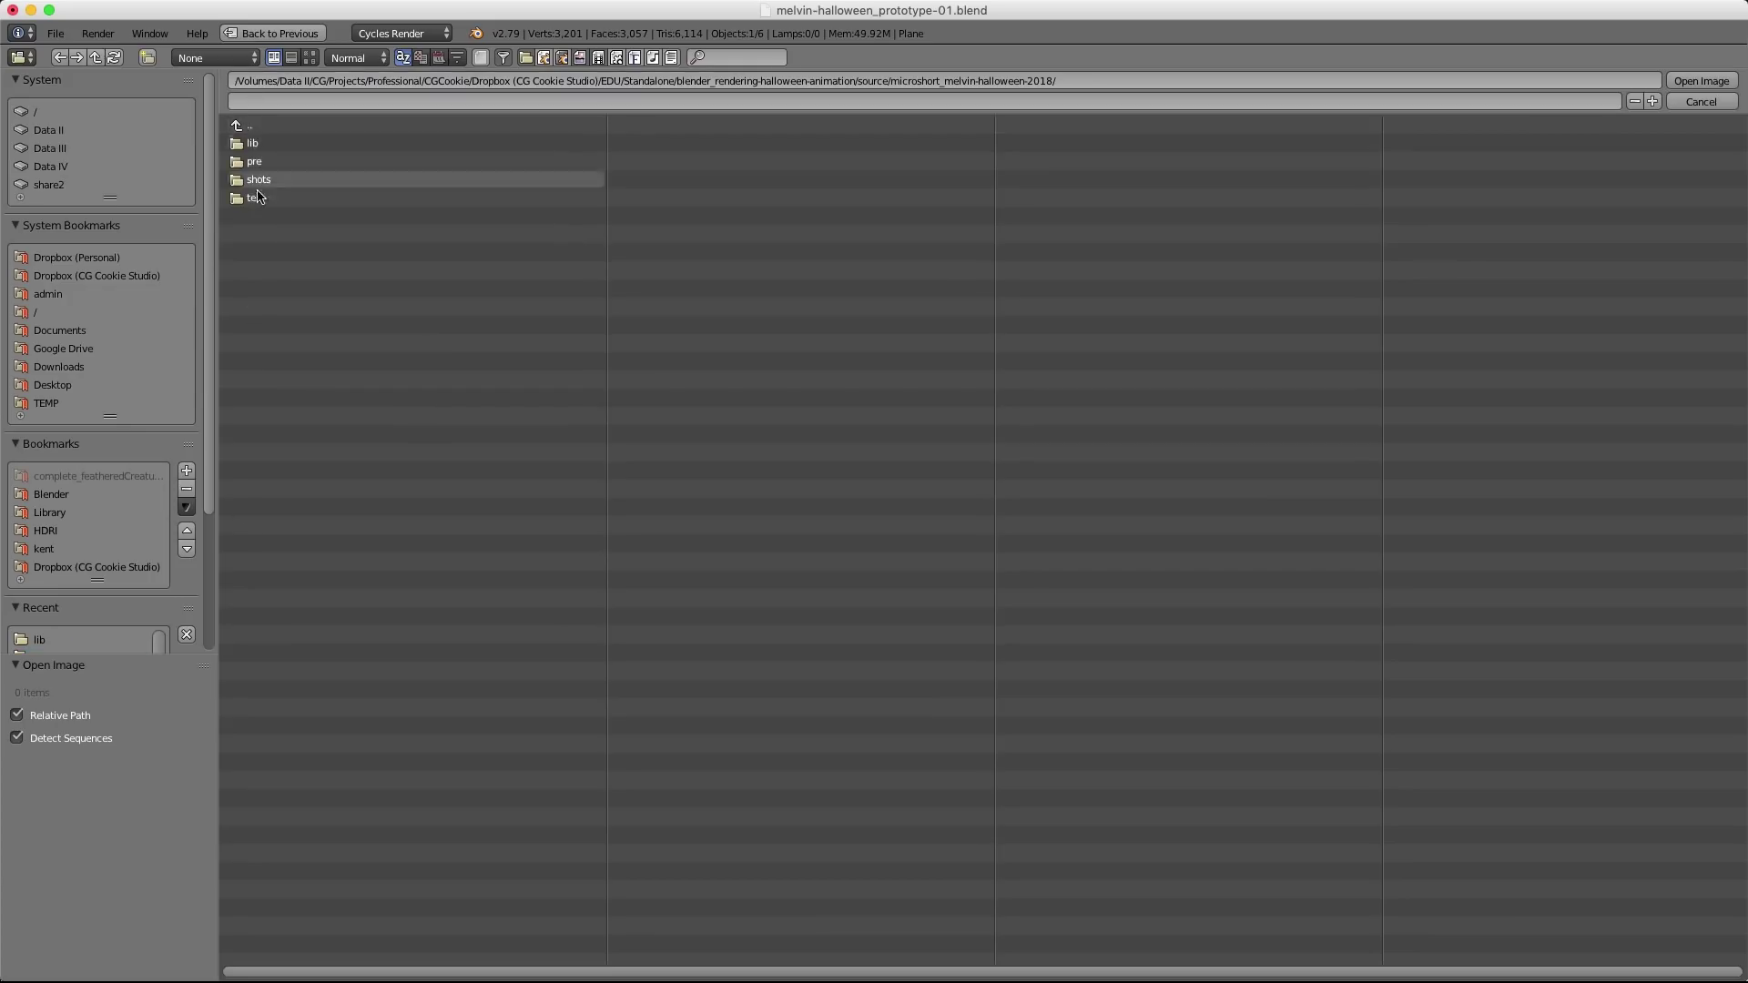
double_click(257, 179)
double_click(273, 143)
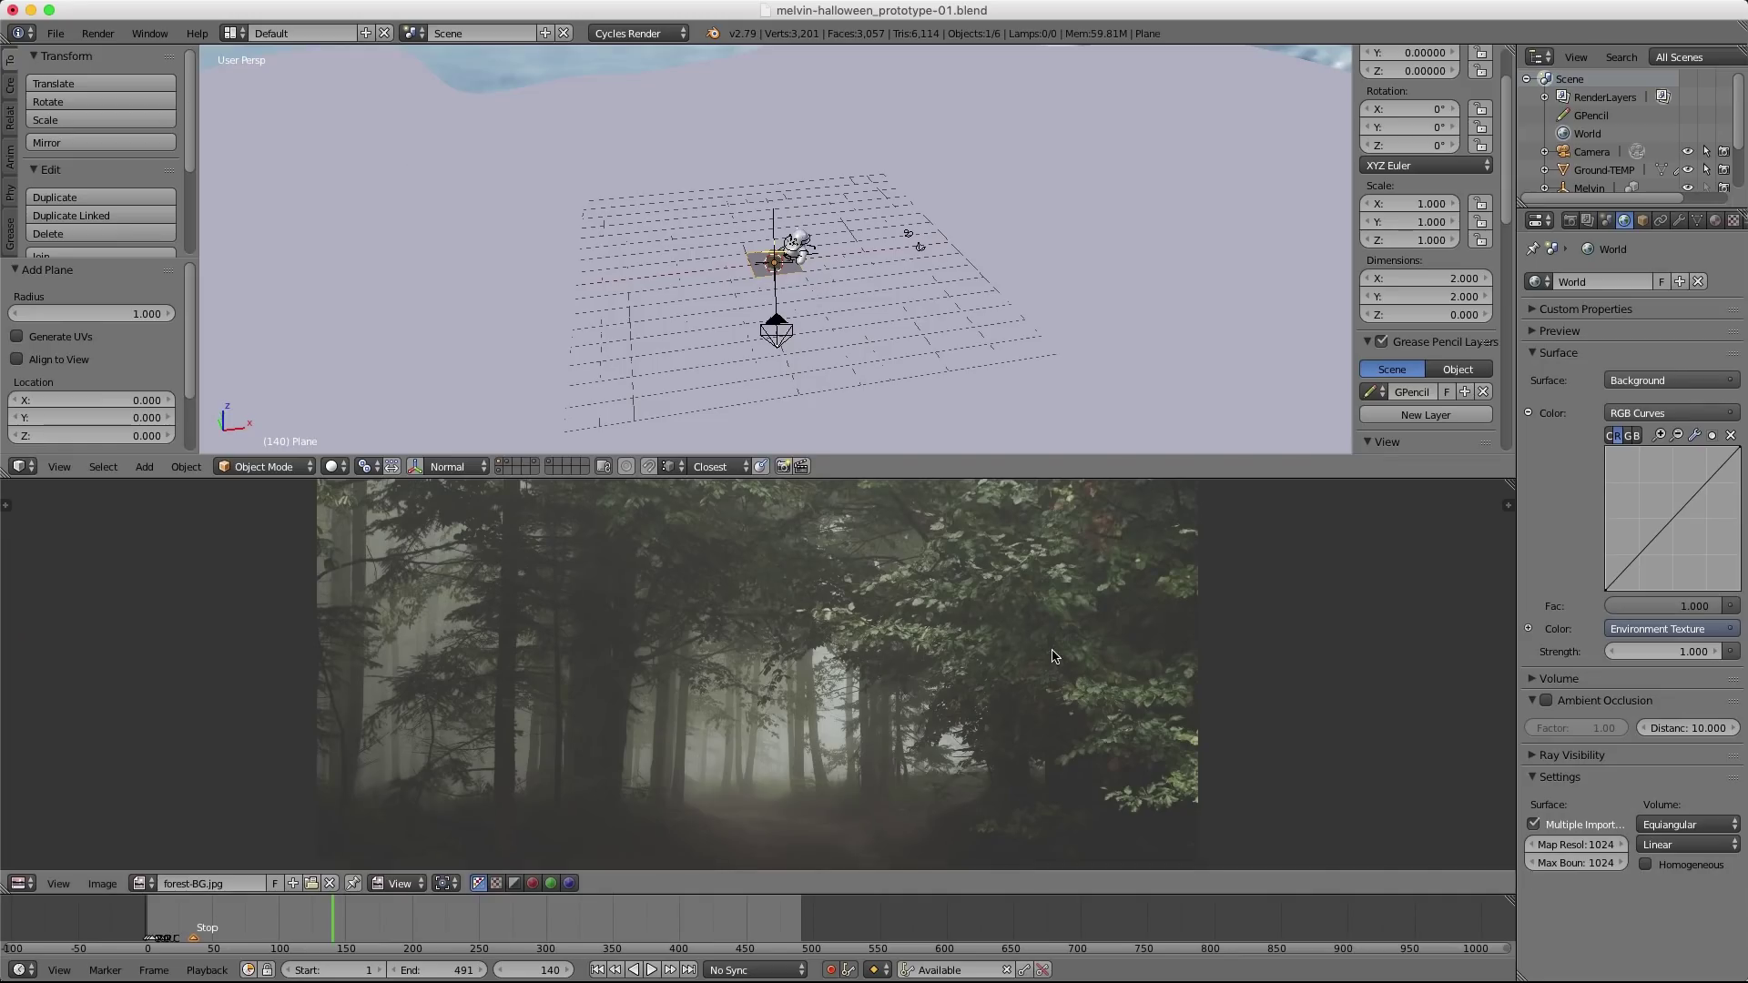
key("n")
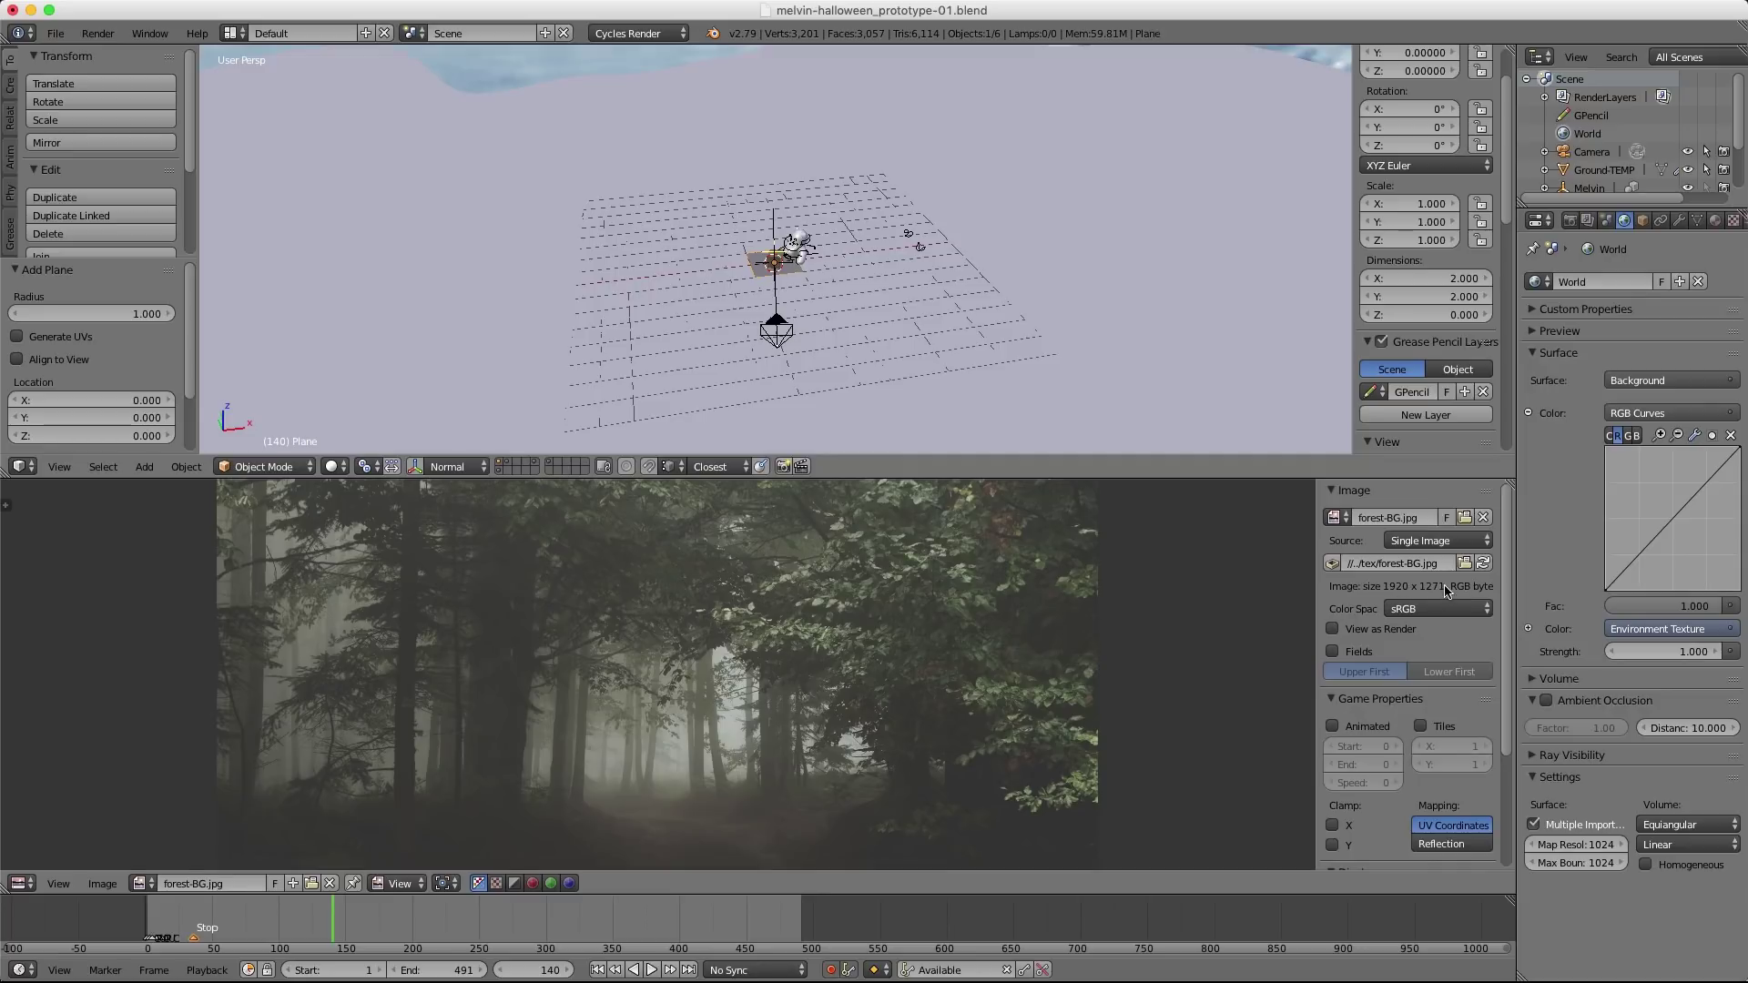
Switch back to the browser and view the forest photo's 4928×3264 JPG version at full size.
key("super+Tab")
left_click(959, 333)
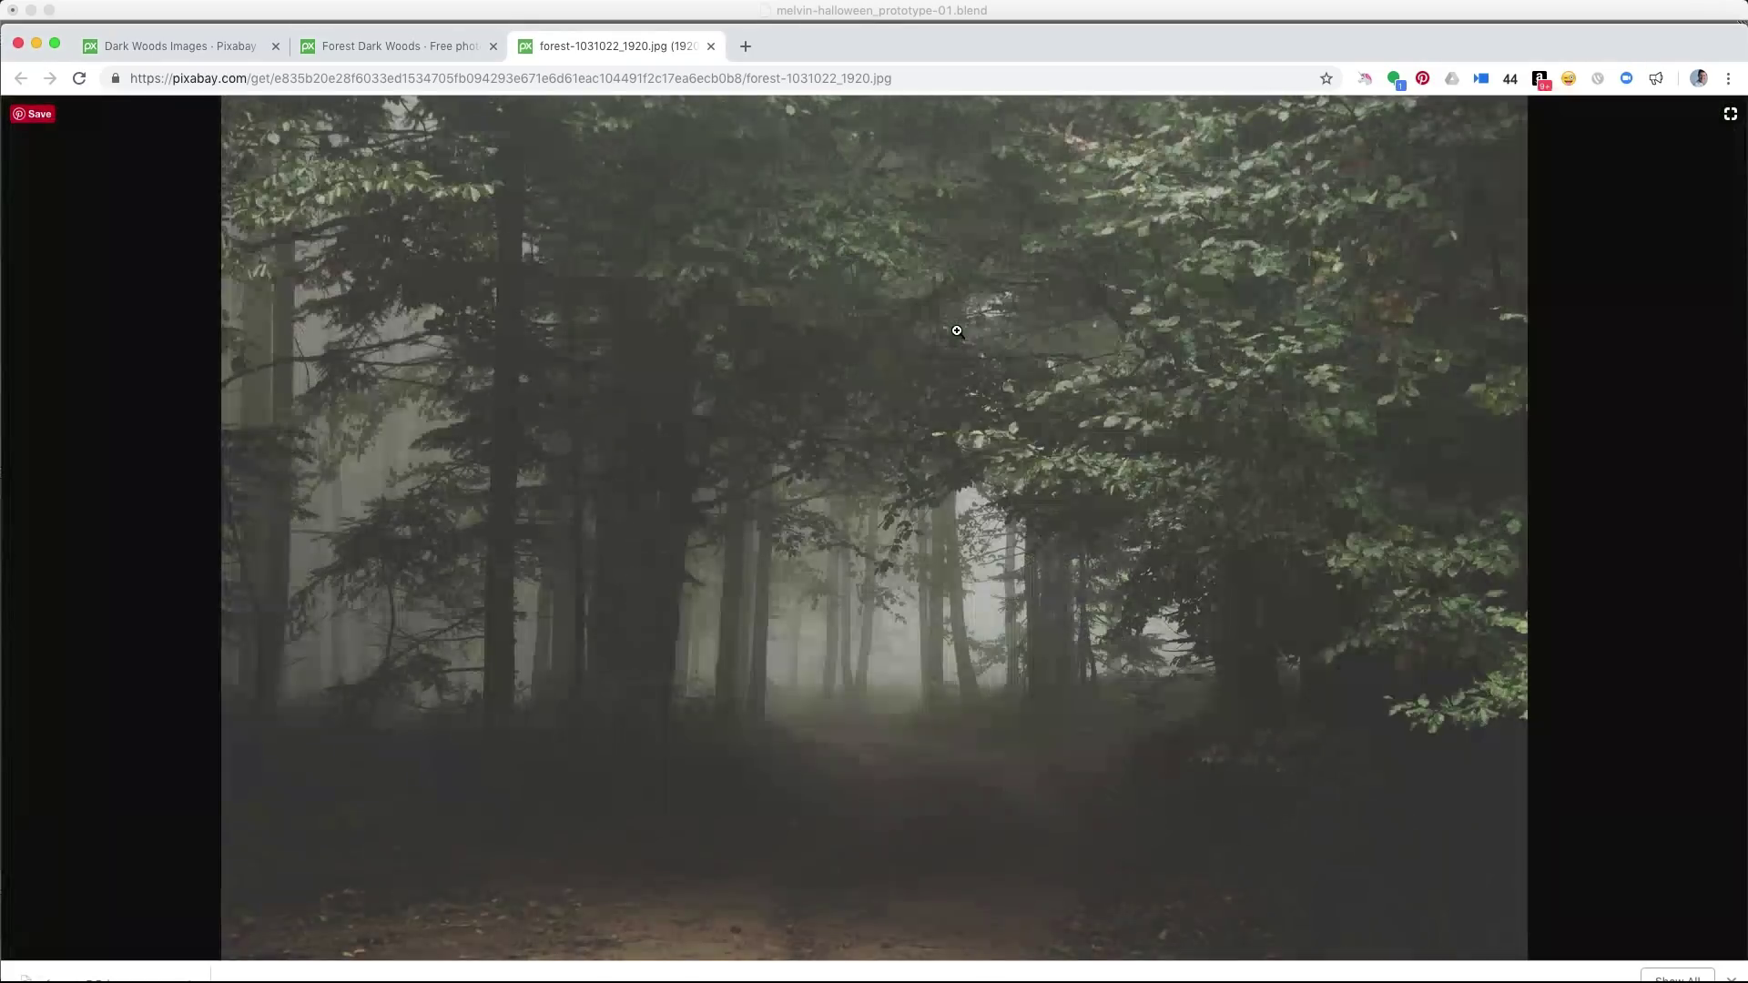
left_click(409, 46)
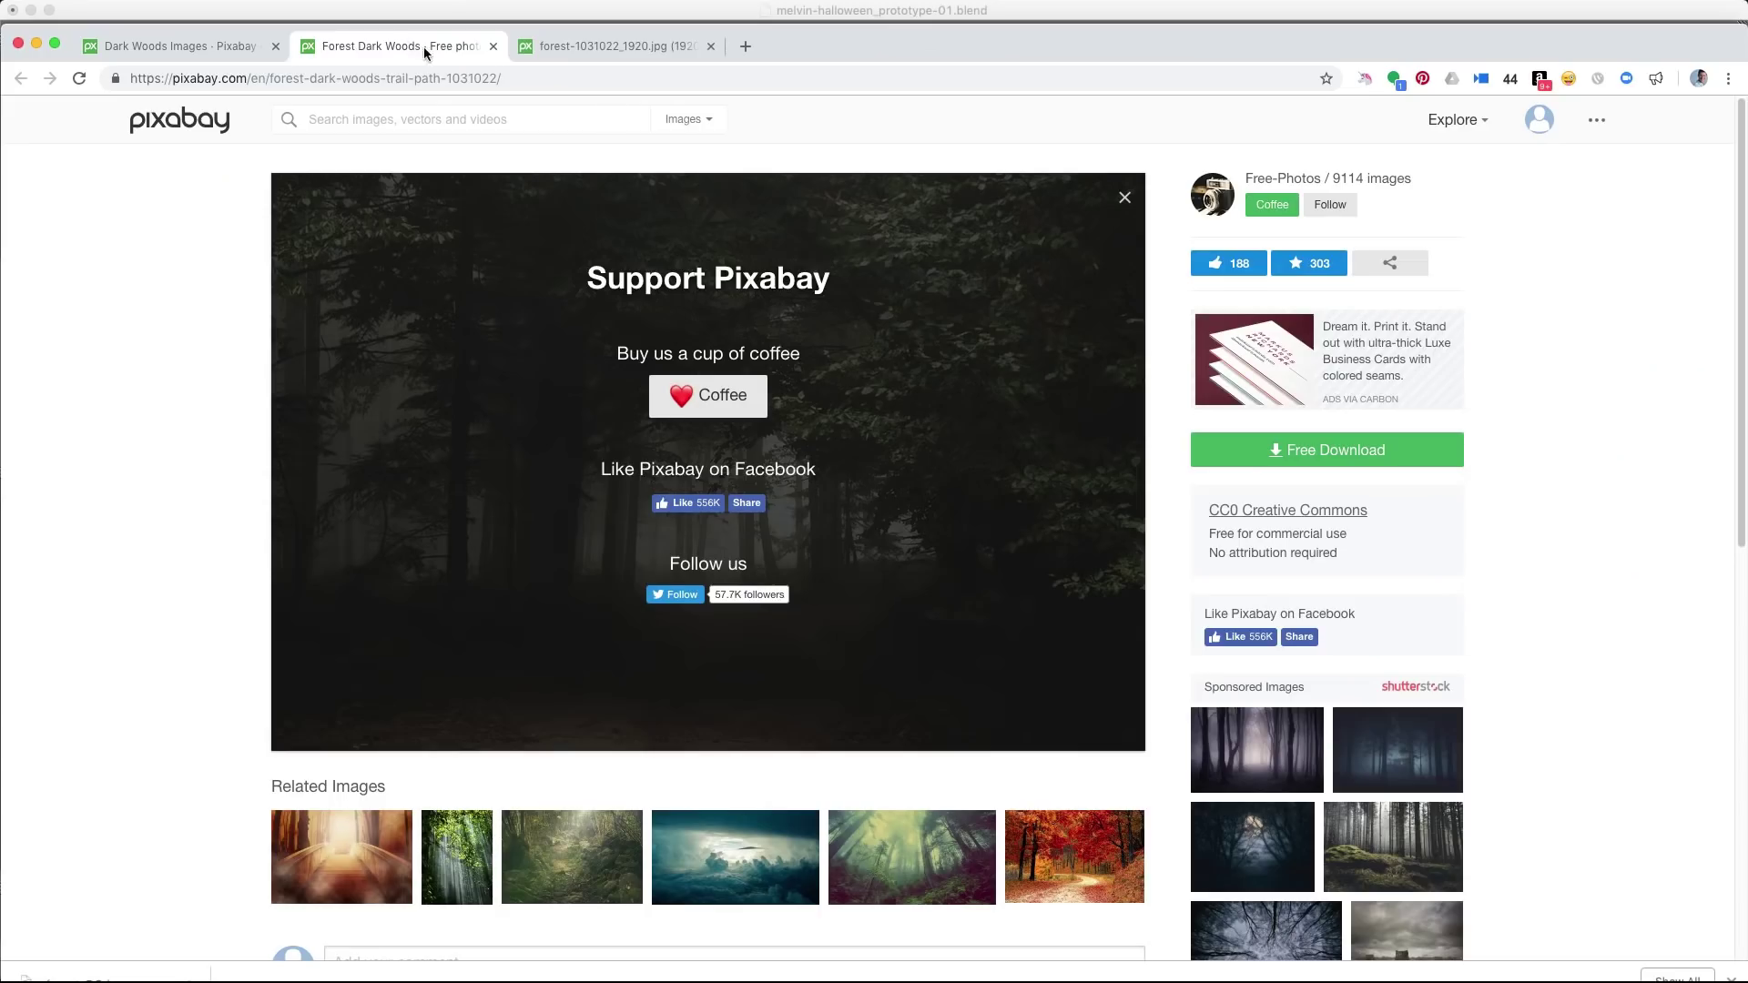
left_click(1346, 452)
left_click(1265, 590)
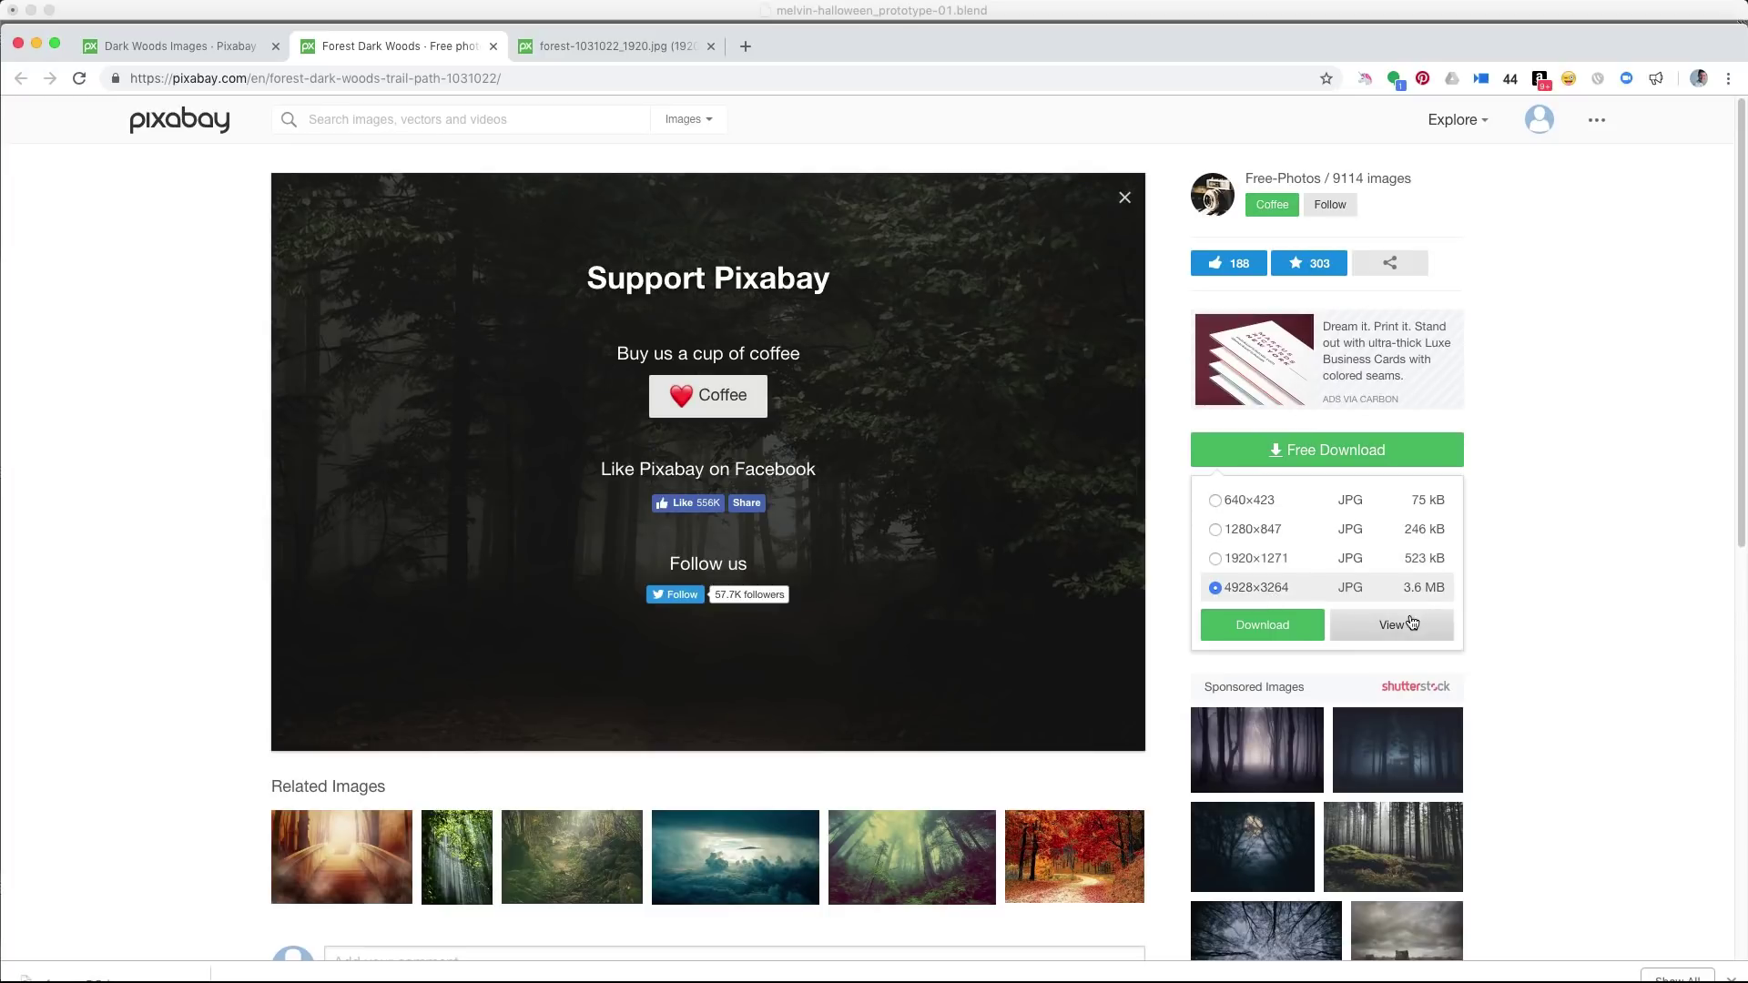
left_click(1389, 626)
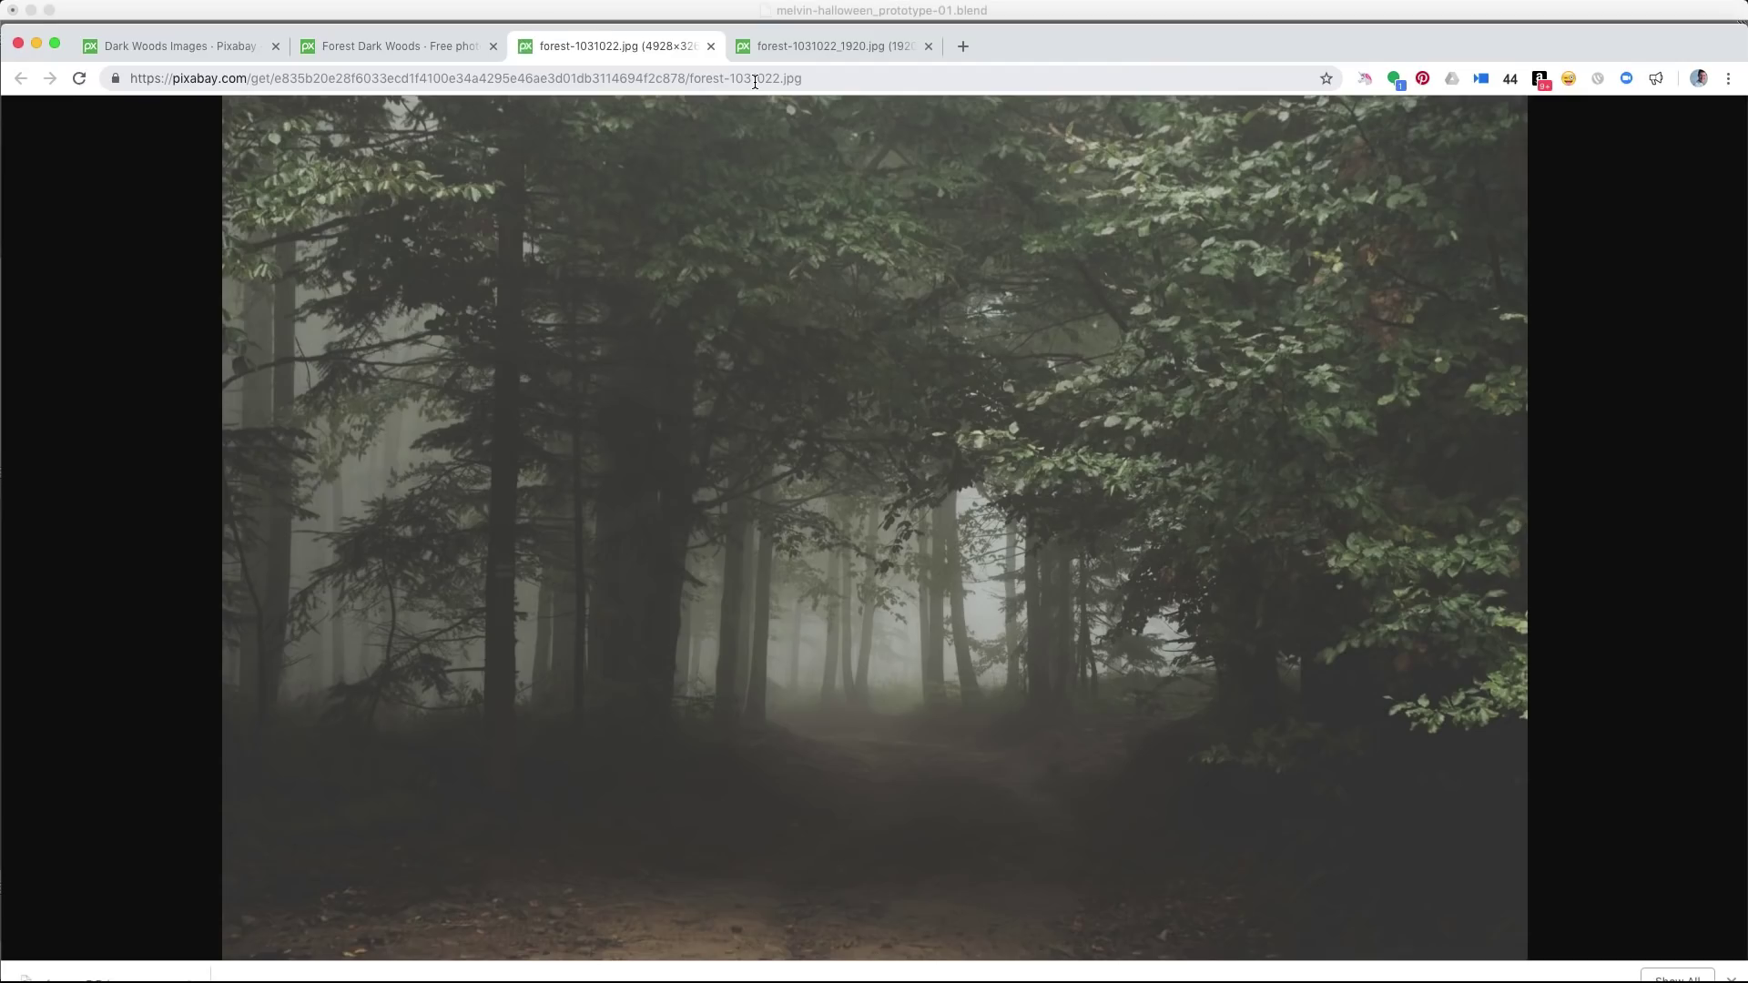
left_click(951, 346)
scroll(823, 390, "down", 15)
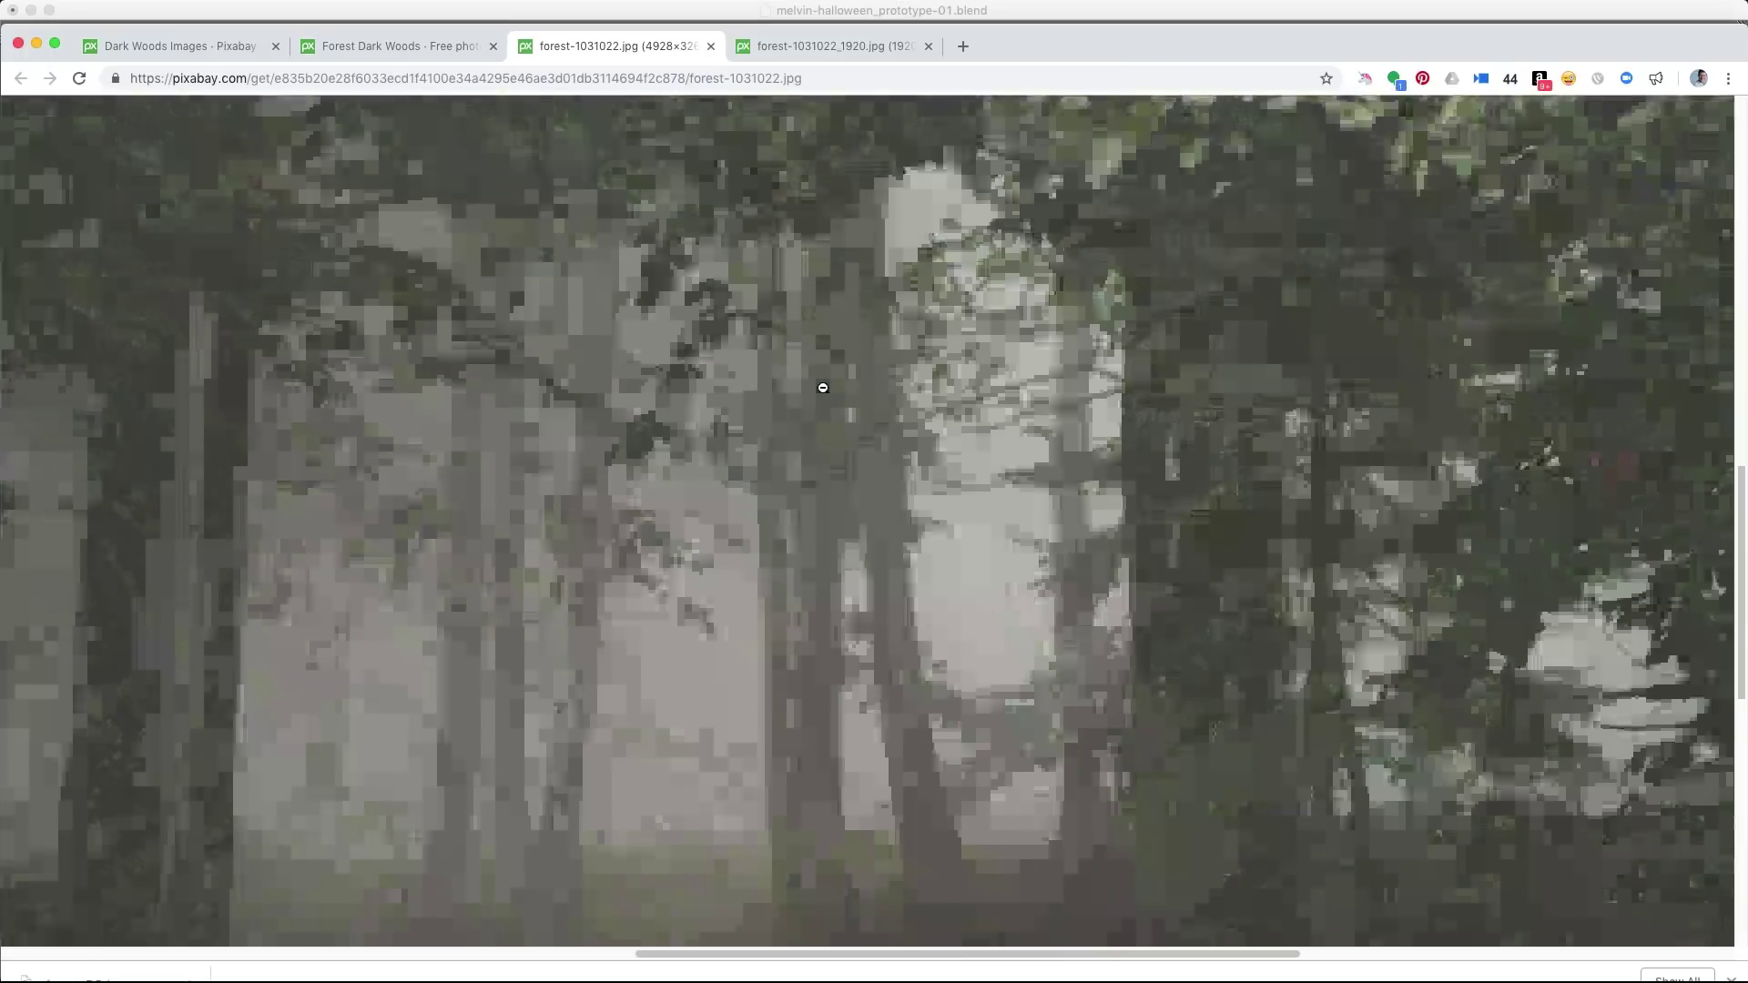
scroll(826, 389, "up", 7)
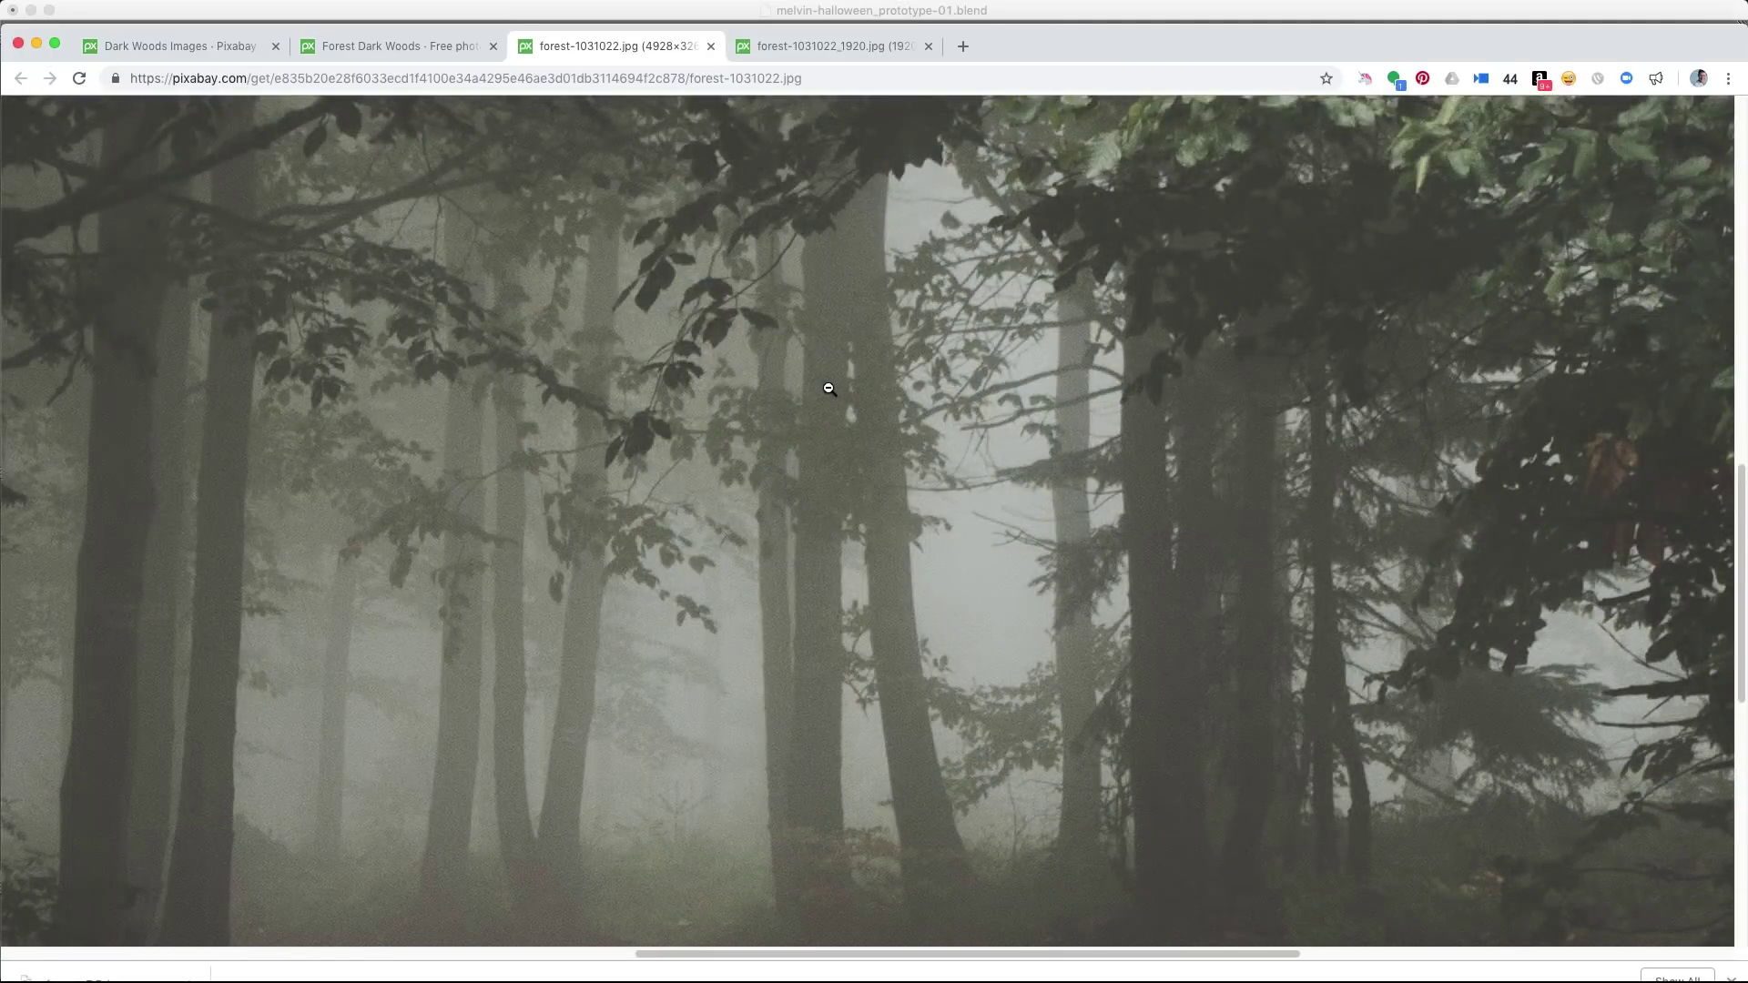
scroll(827, 388, "down", 5)
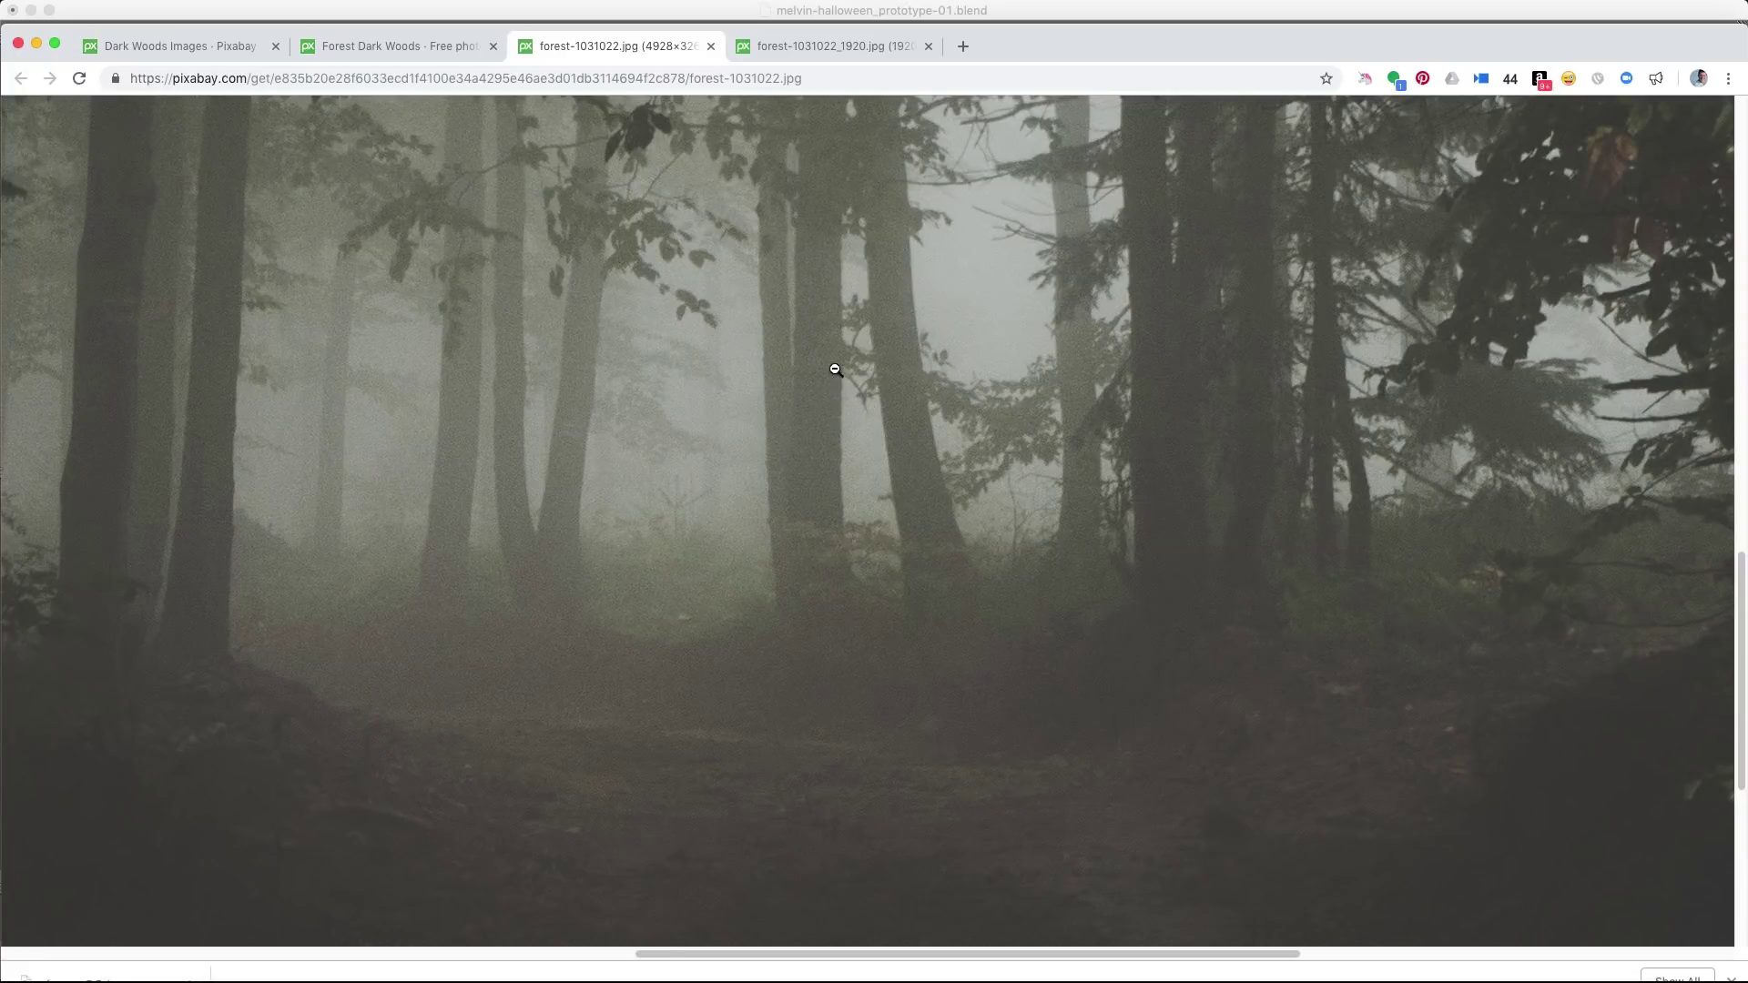
Save the larger image over forest-BG.jpg in the tex folder, then switch to Blender and reload the image.
right_click(829, 346)
left_click(919, 373)
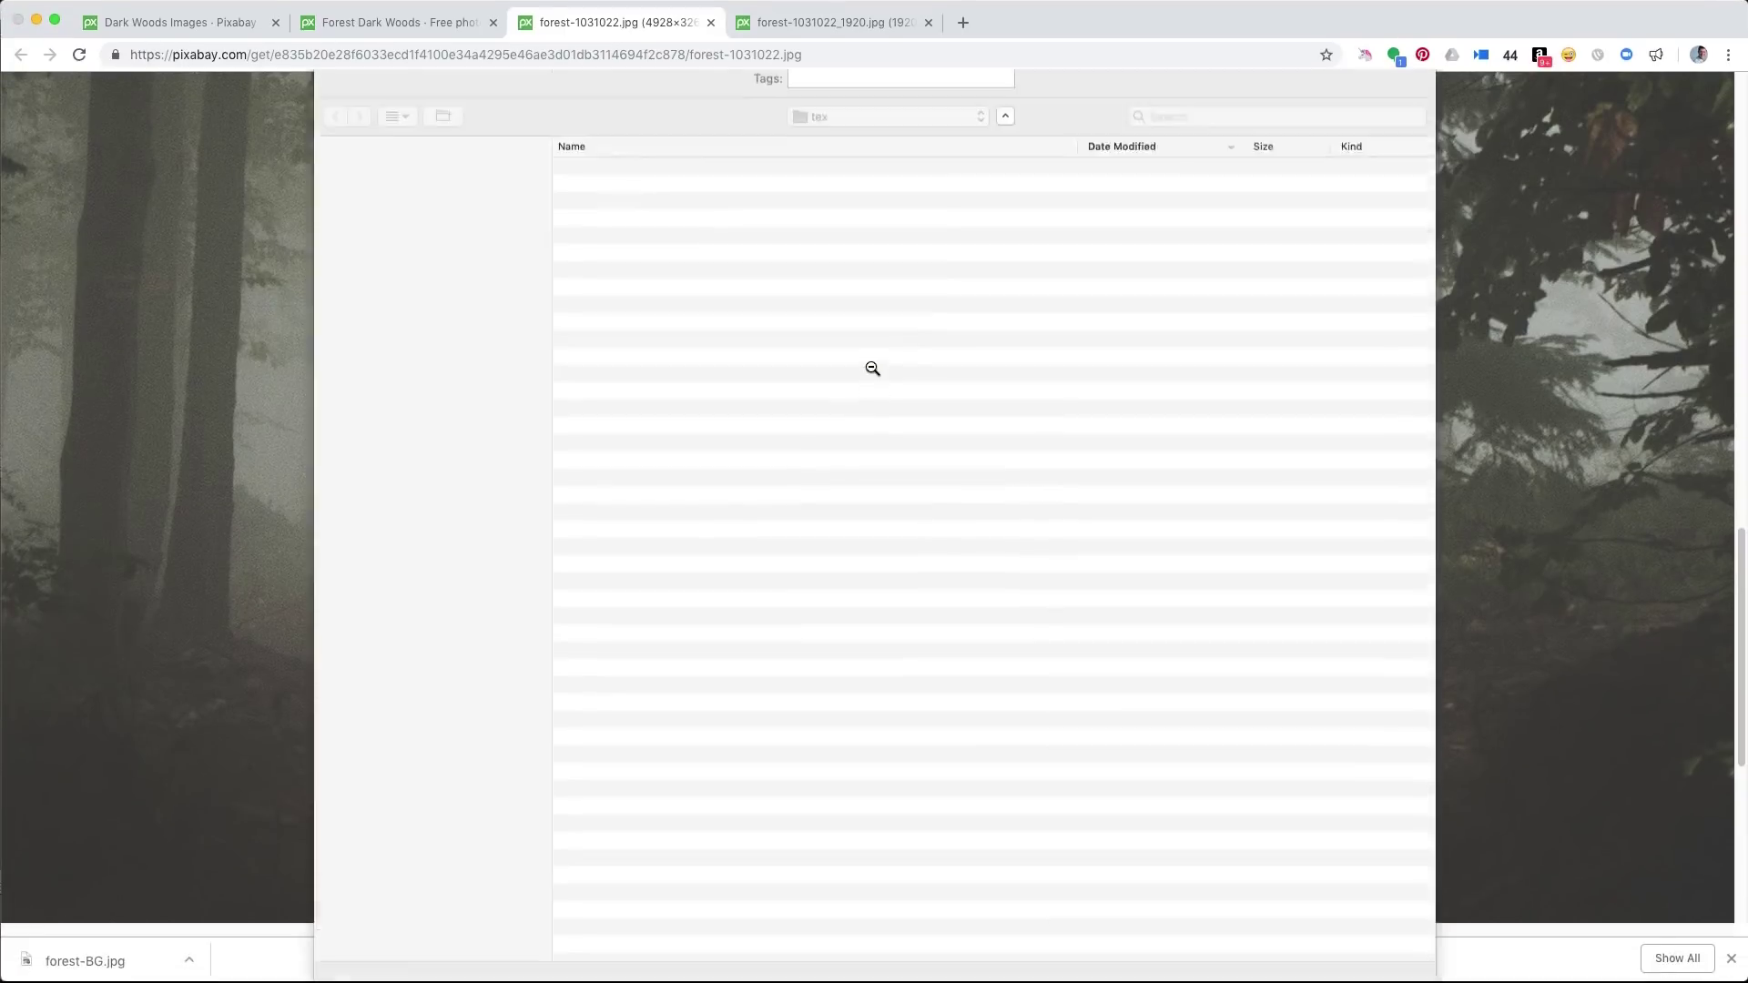
left_click(610, 208)
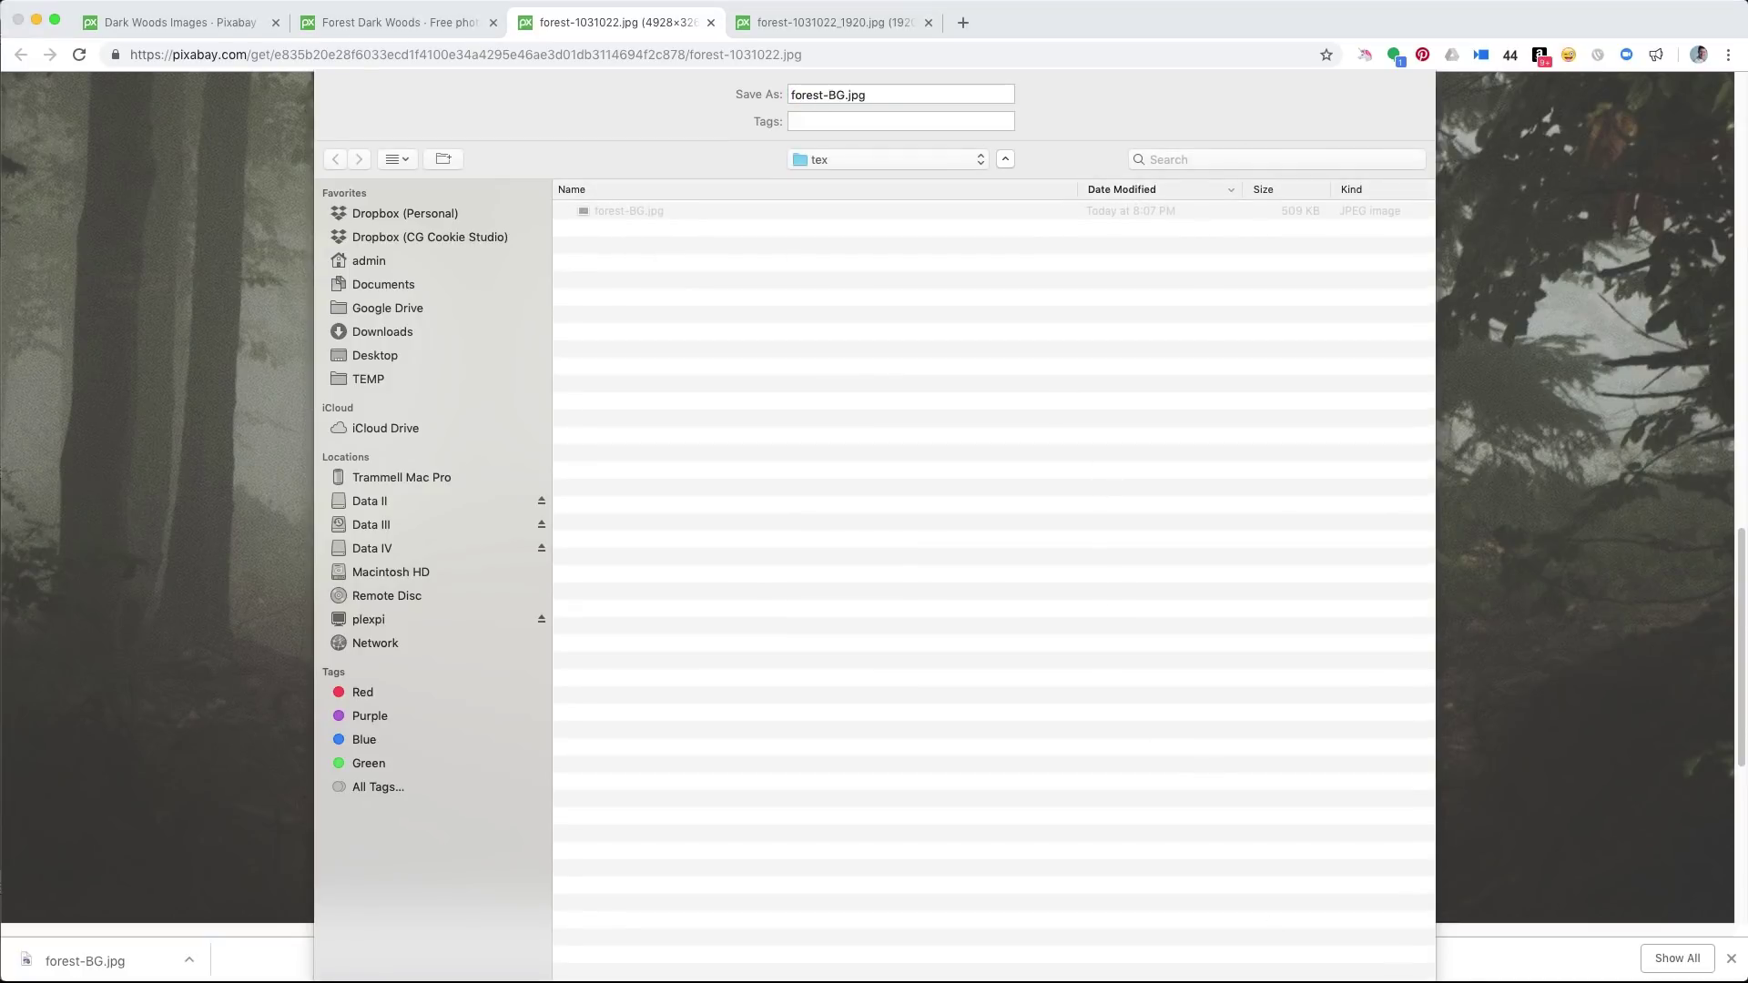
key("Return")
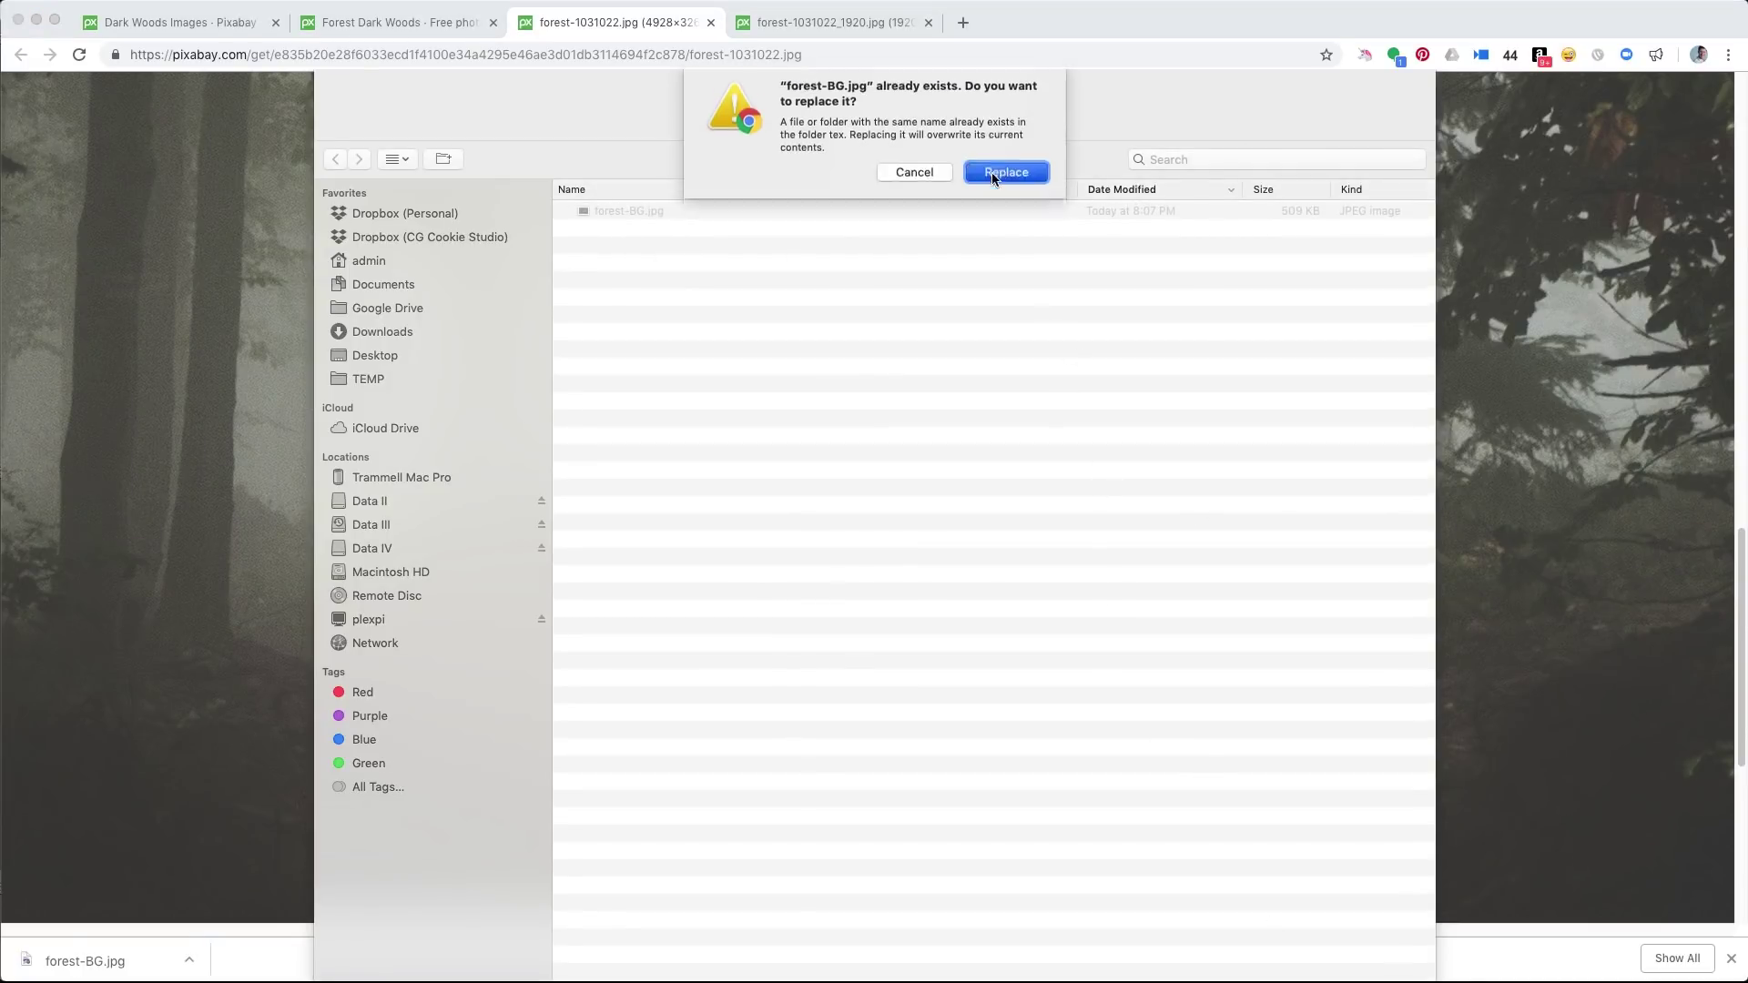
left_click(991, 172)
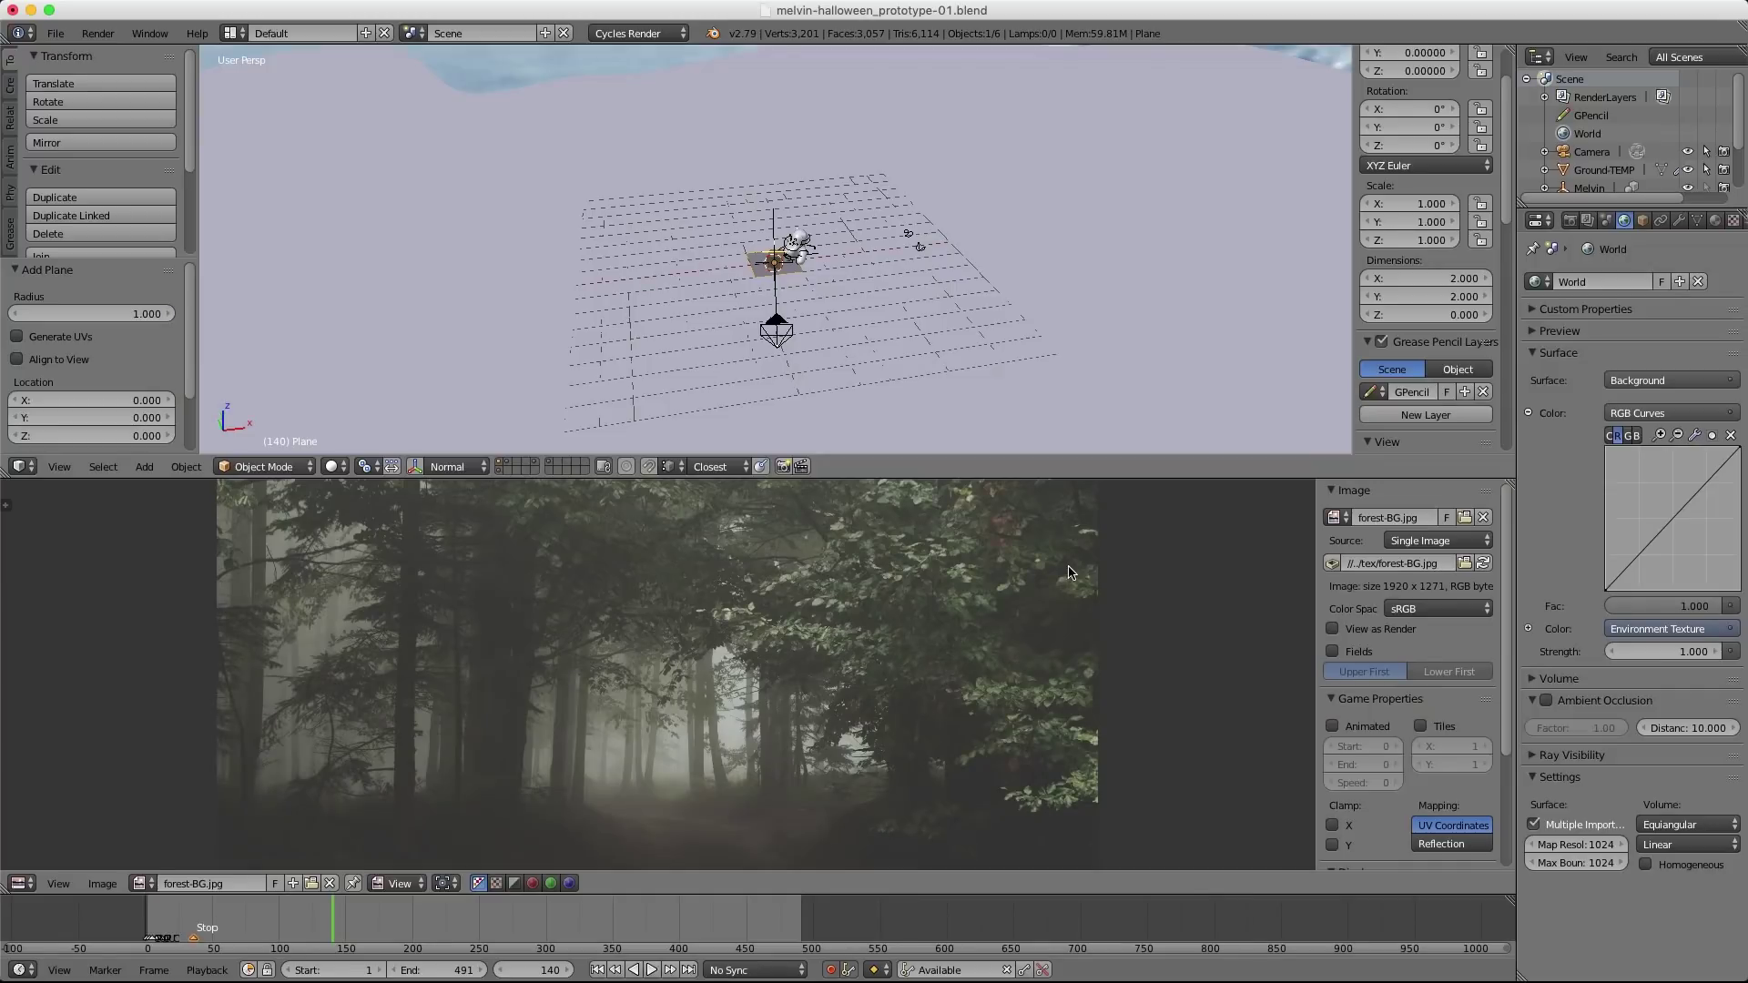
left_click(1482, 562)
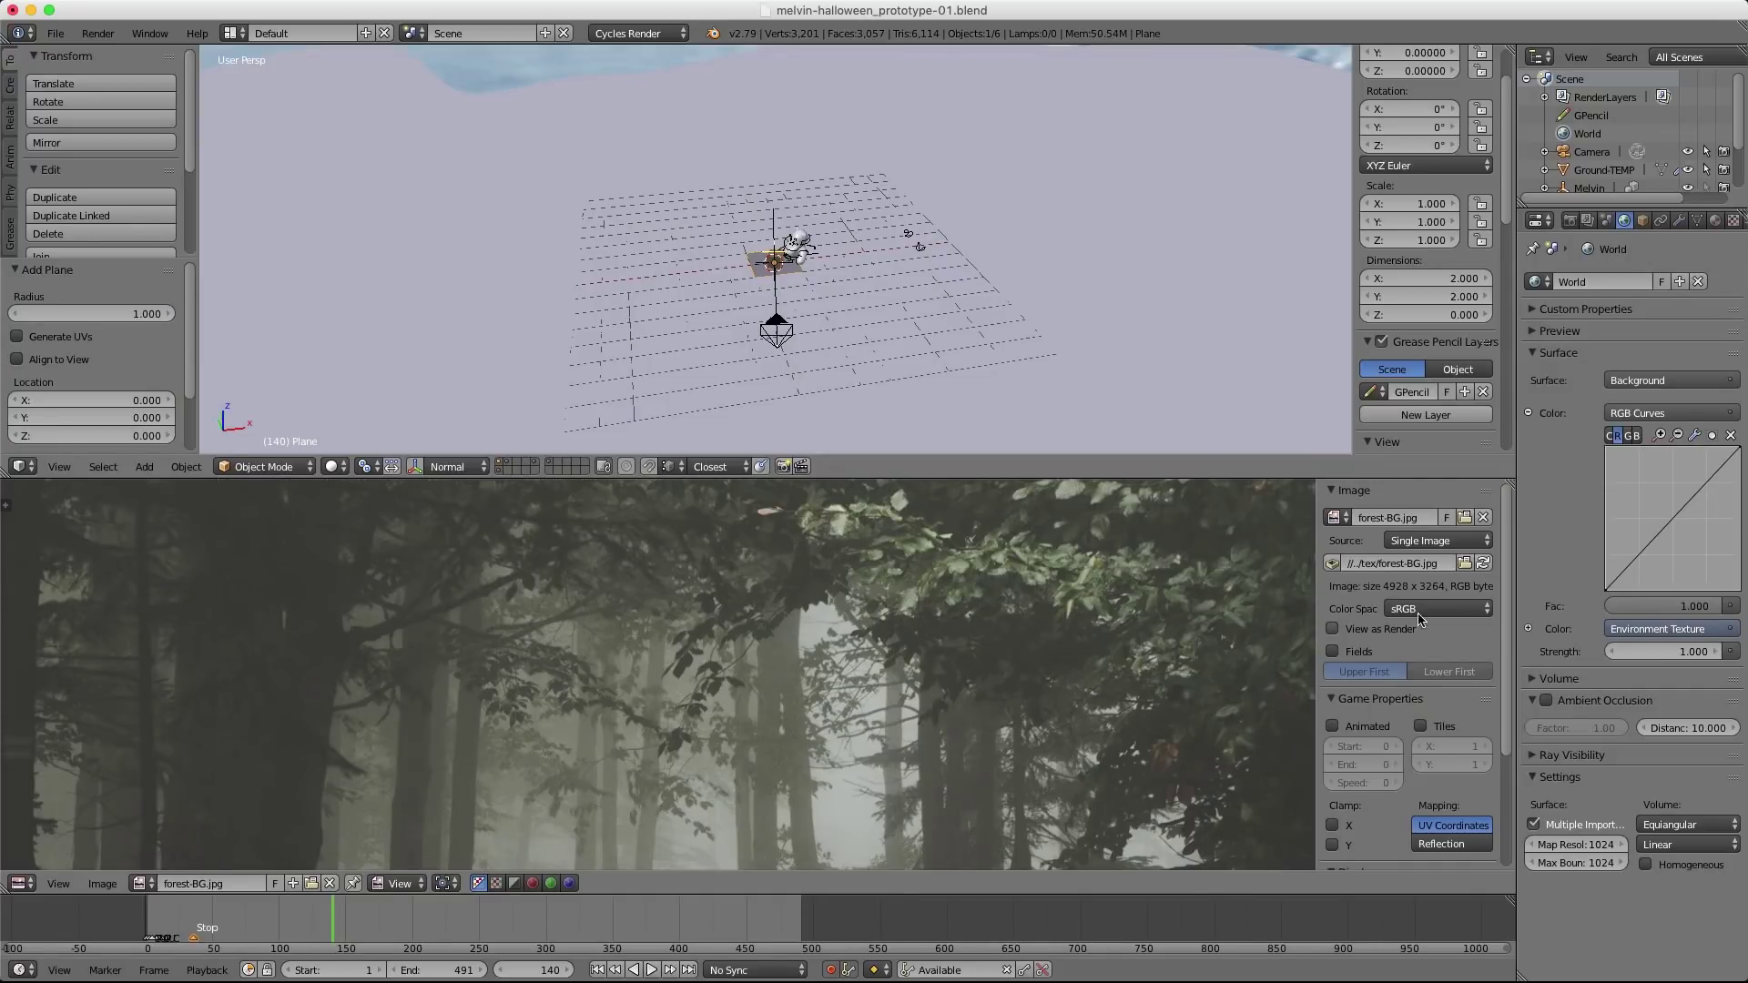
Set the plane's dimensions to X 4928 and Y 3264 to match the forest image's proportions.
scroll(859, 261, "up", 5)
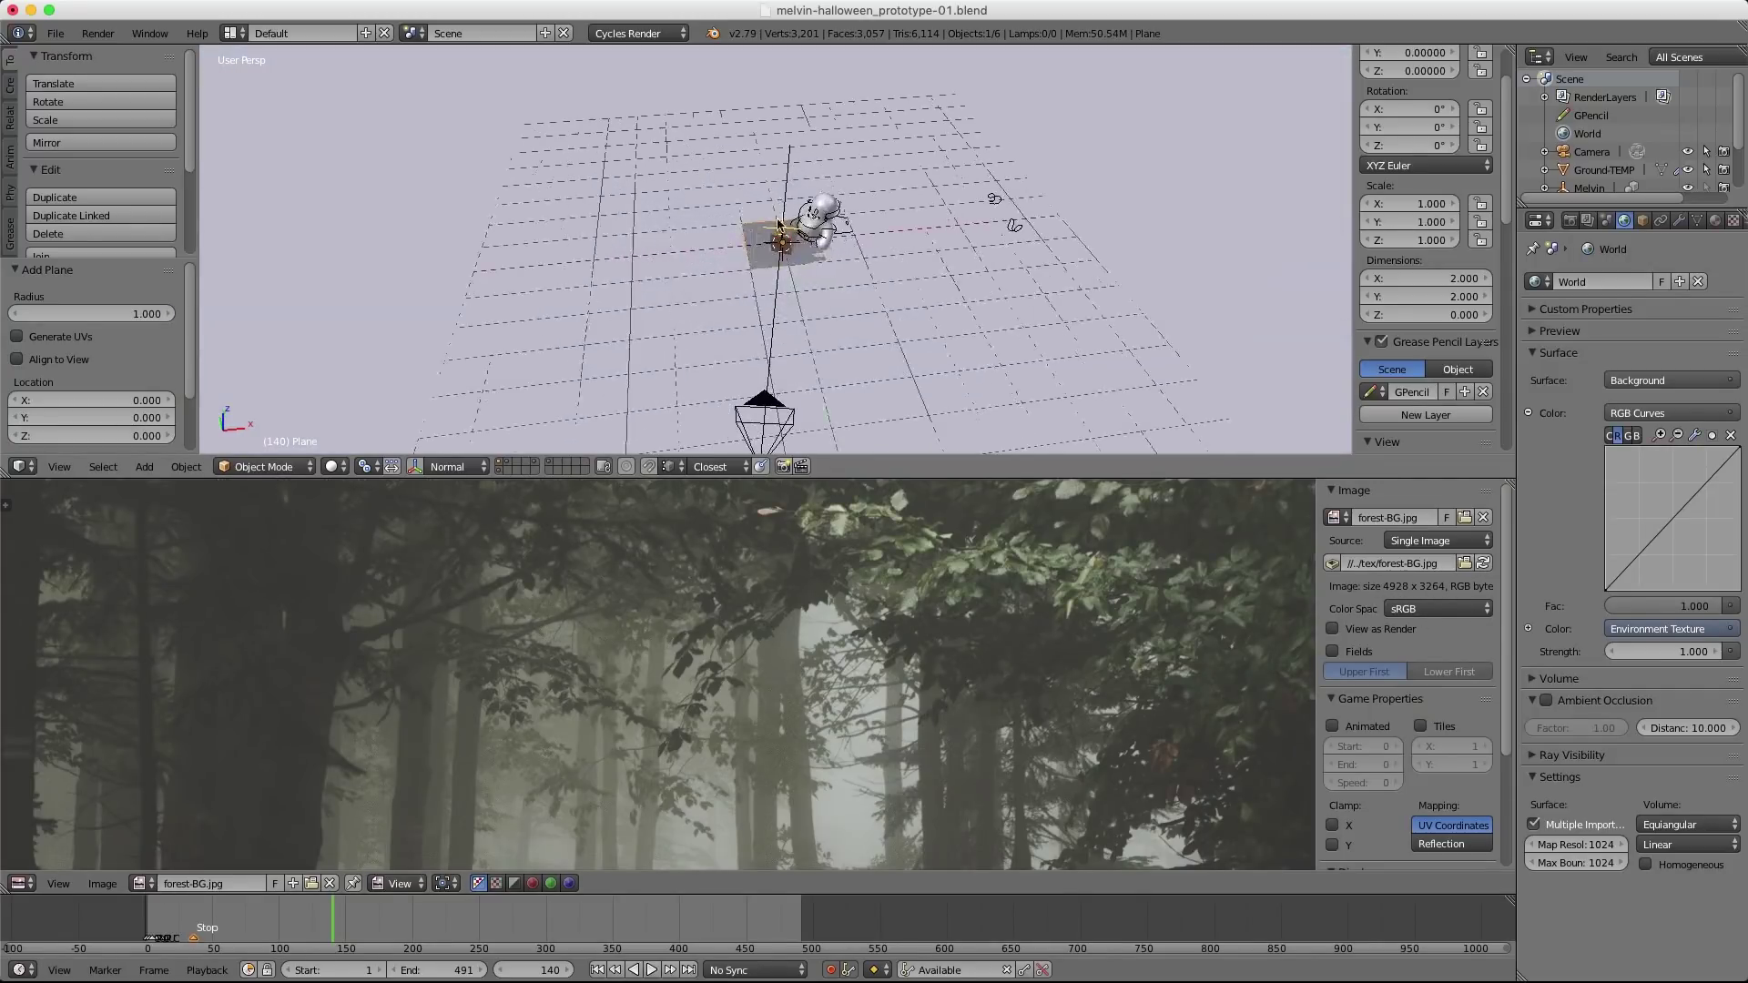
scroll(1497, 141, "up", 2)
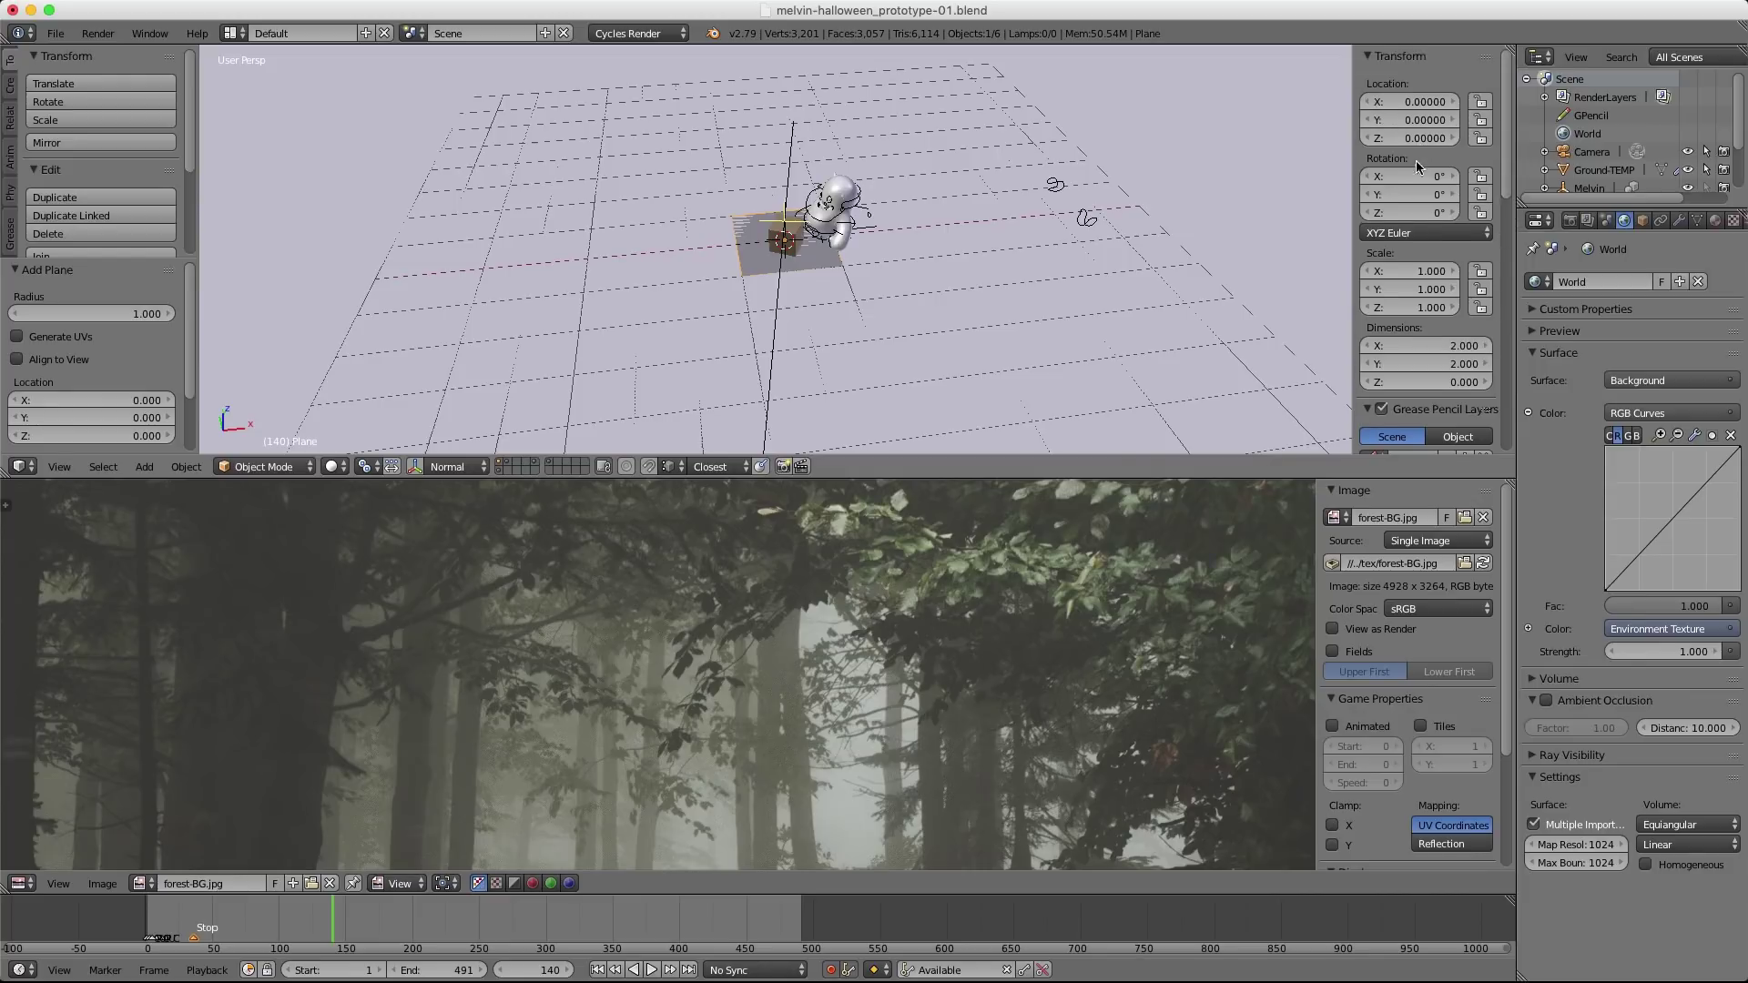
left_click(1424, 345)
type("4928")
key("Return")
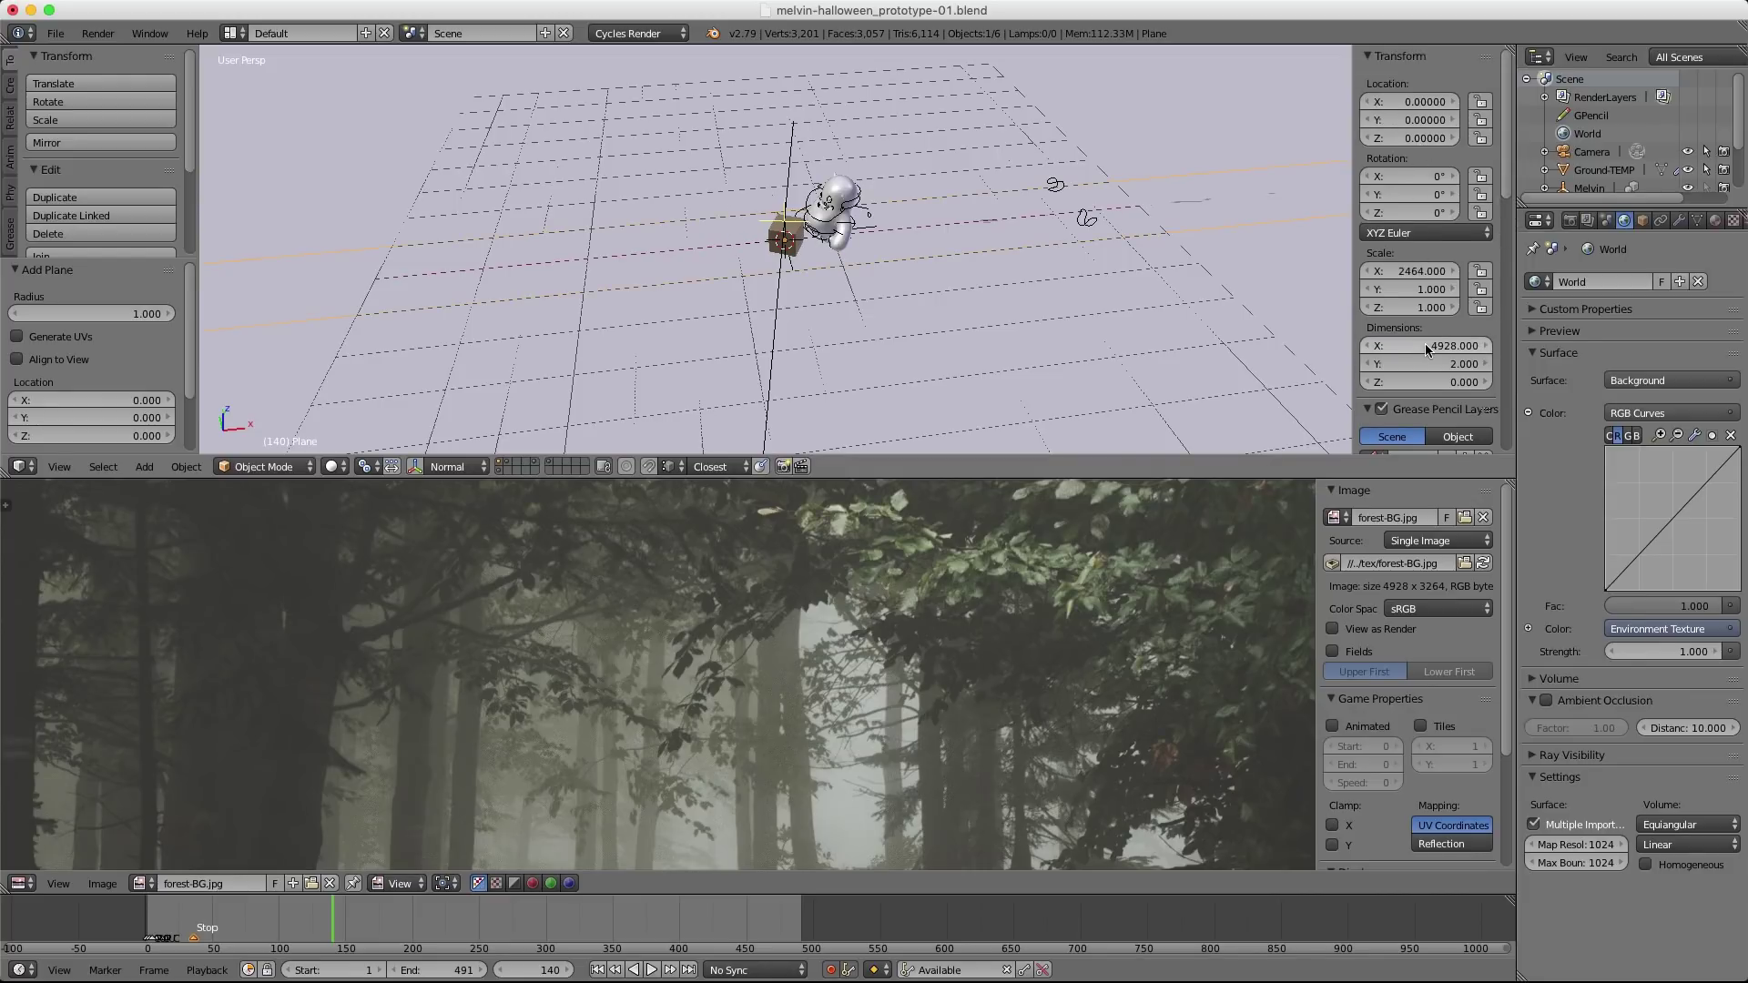
left_click(1423, 364)
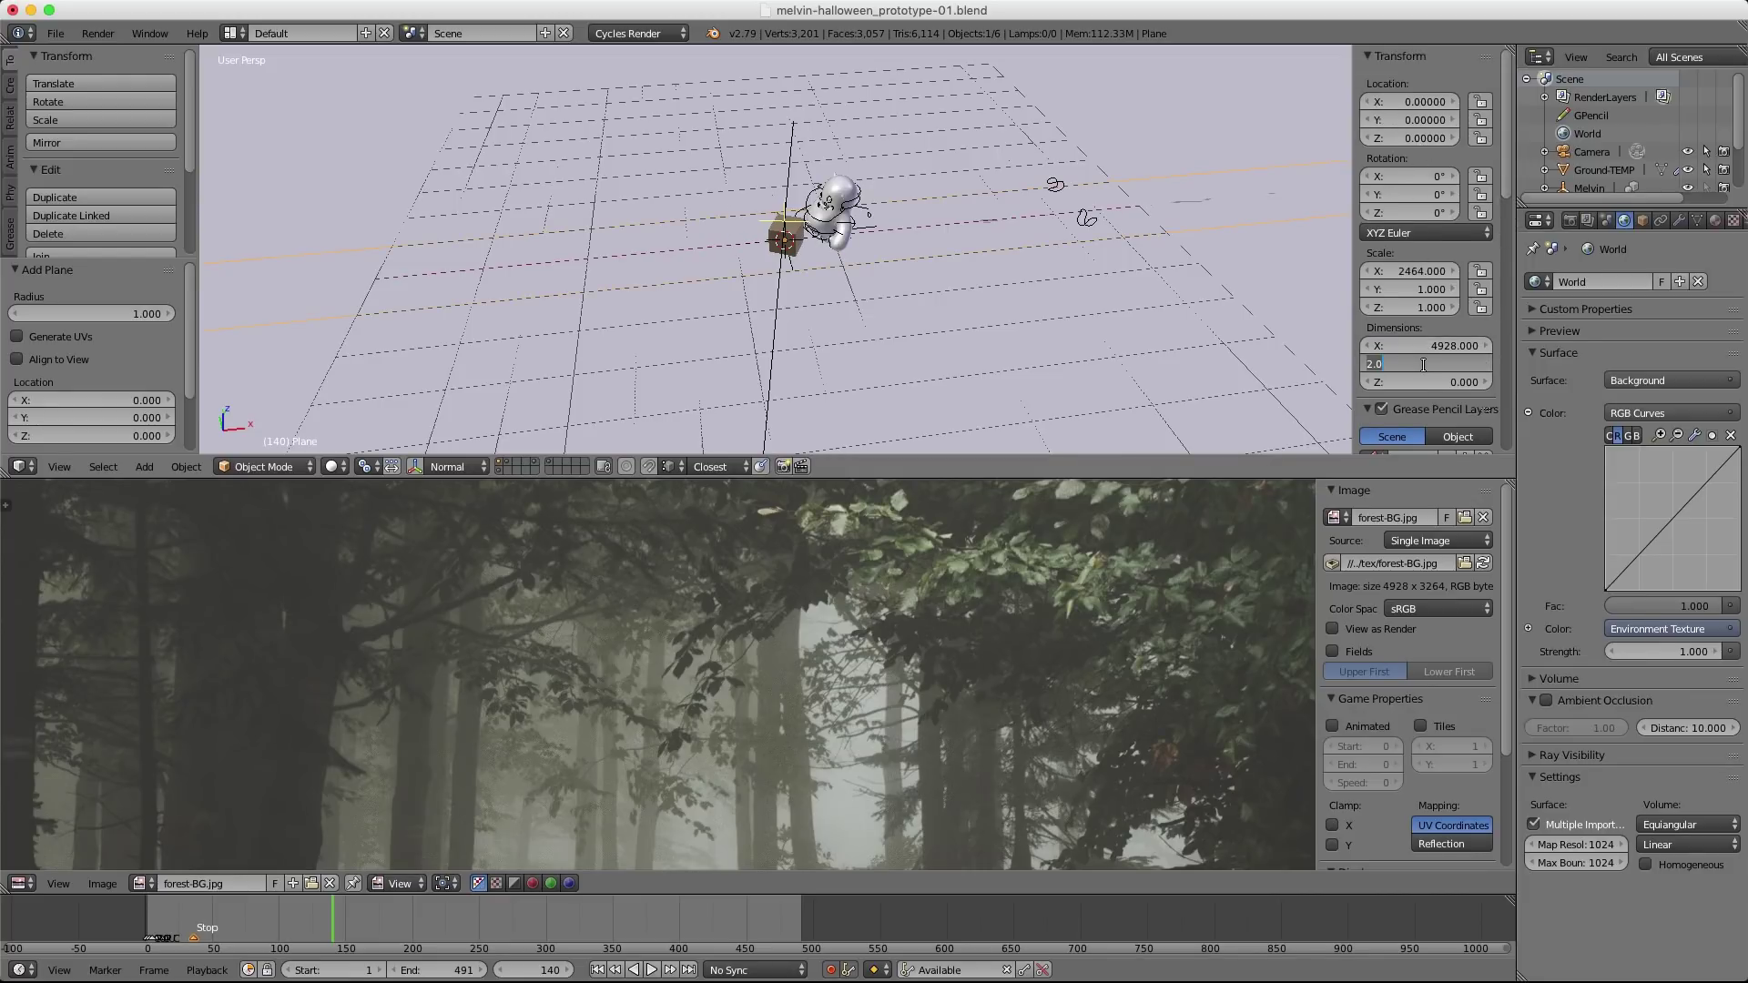
type("3264")
key("Return")
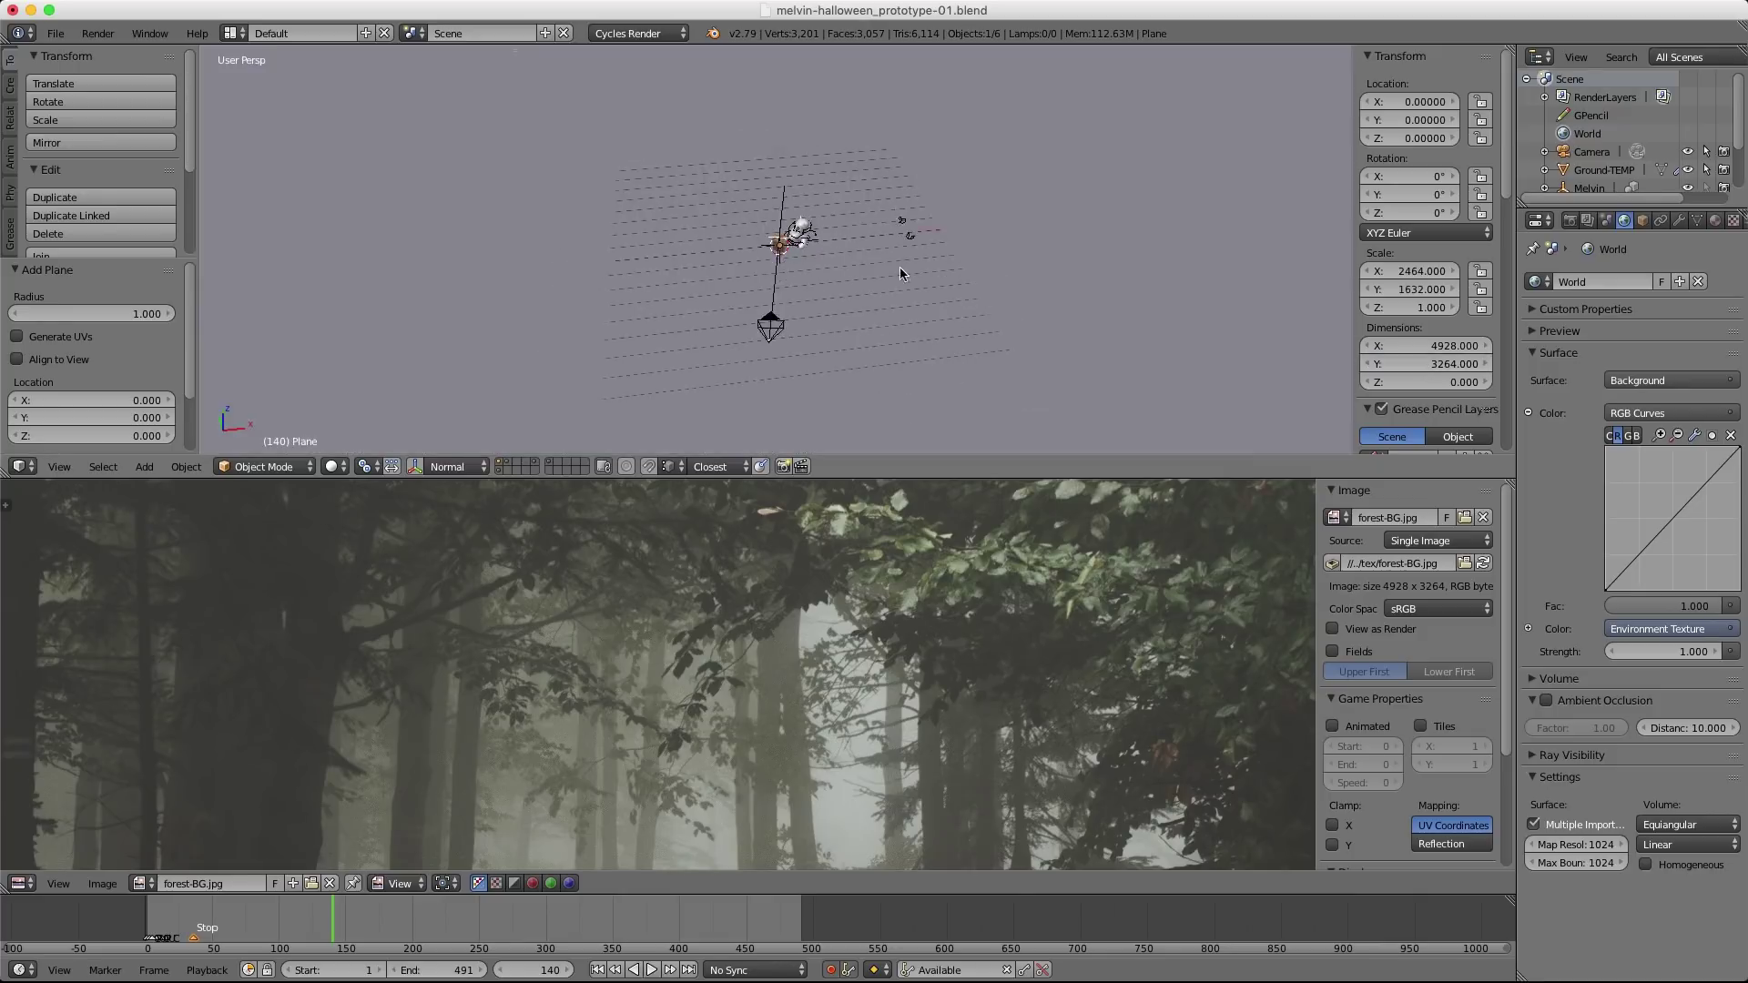
Scale the plane down by a factor of 0.01.
scroll(900, 273, "down", 6)
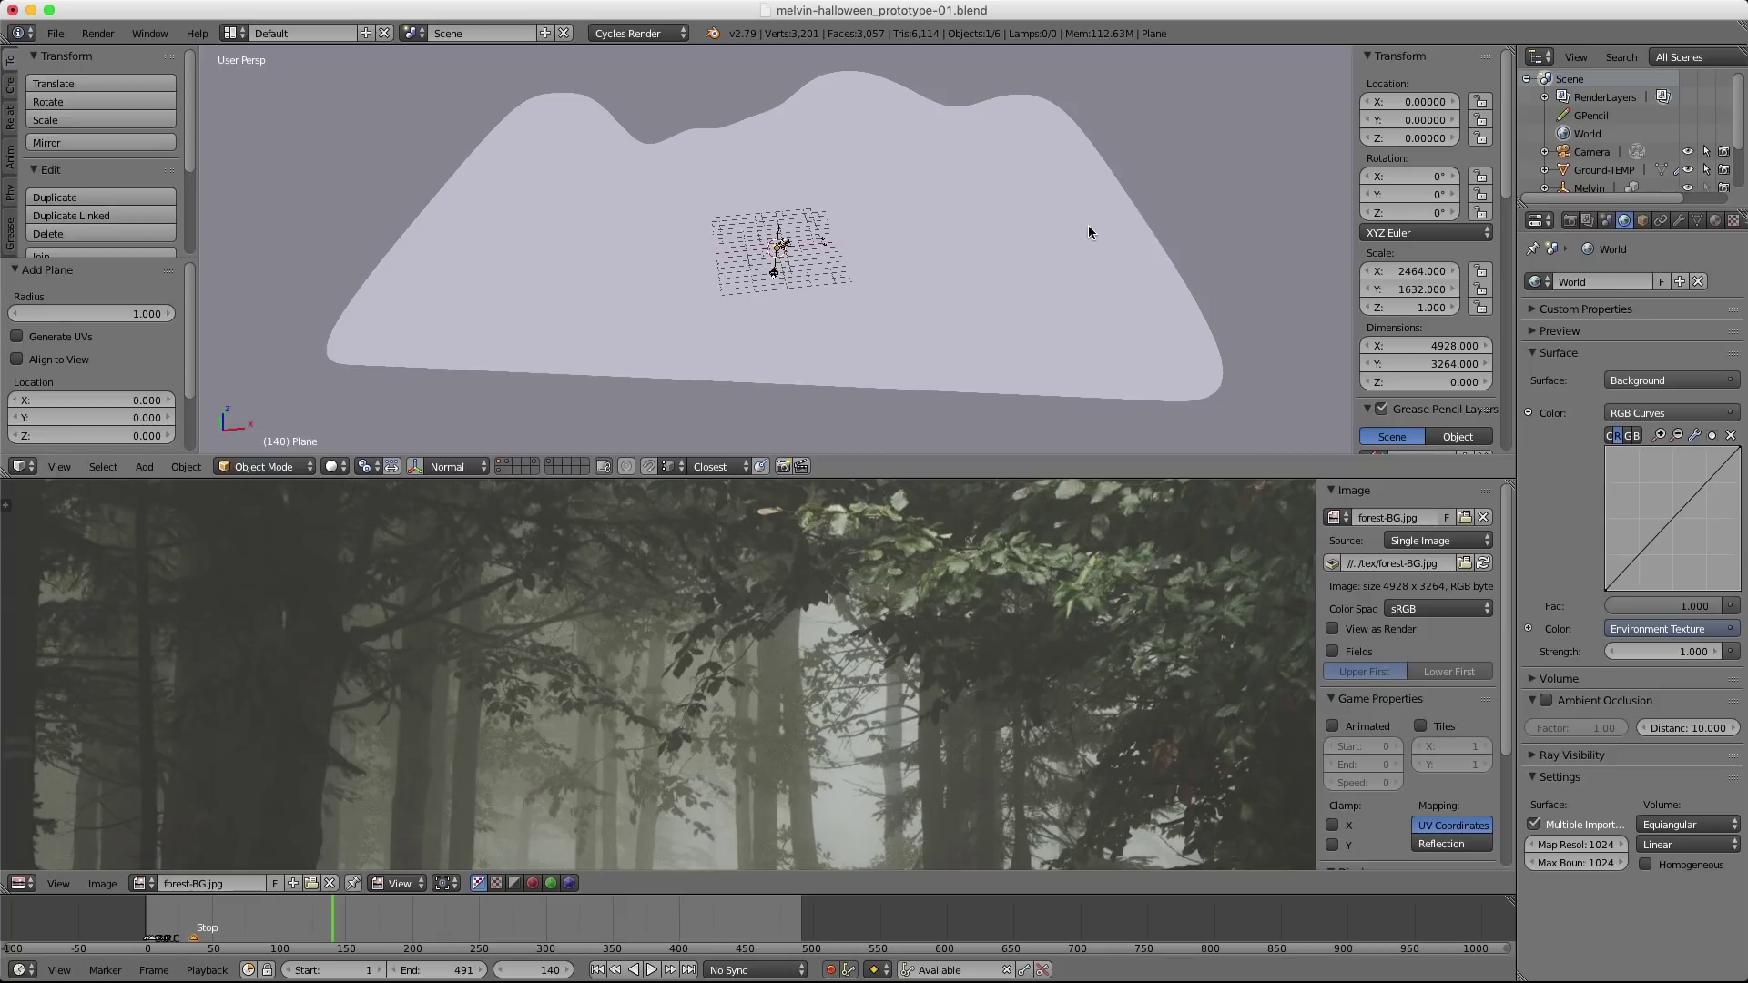
type("s.01")
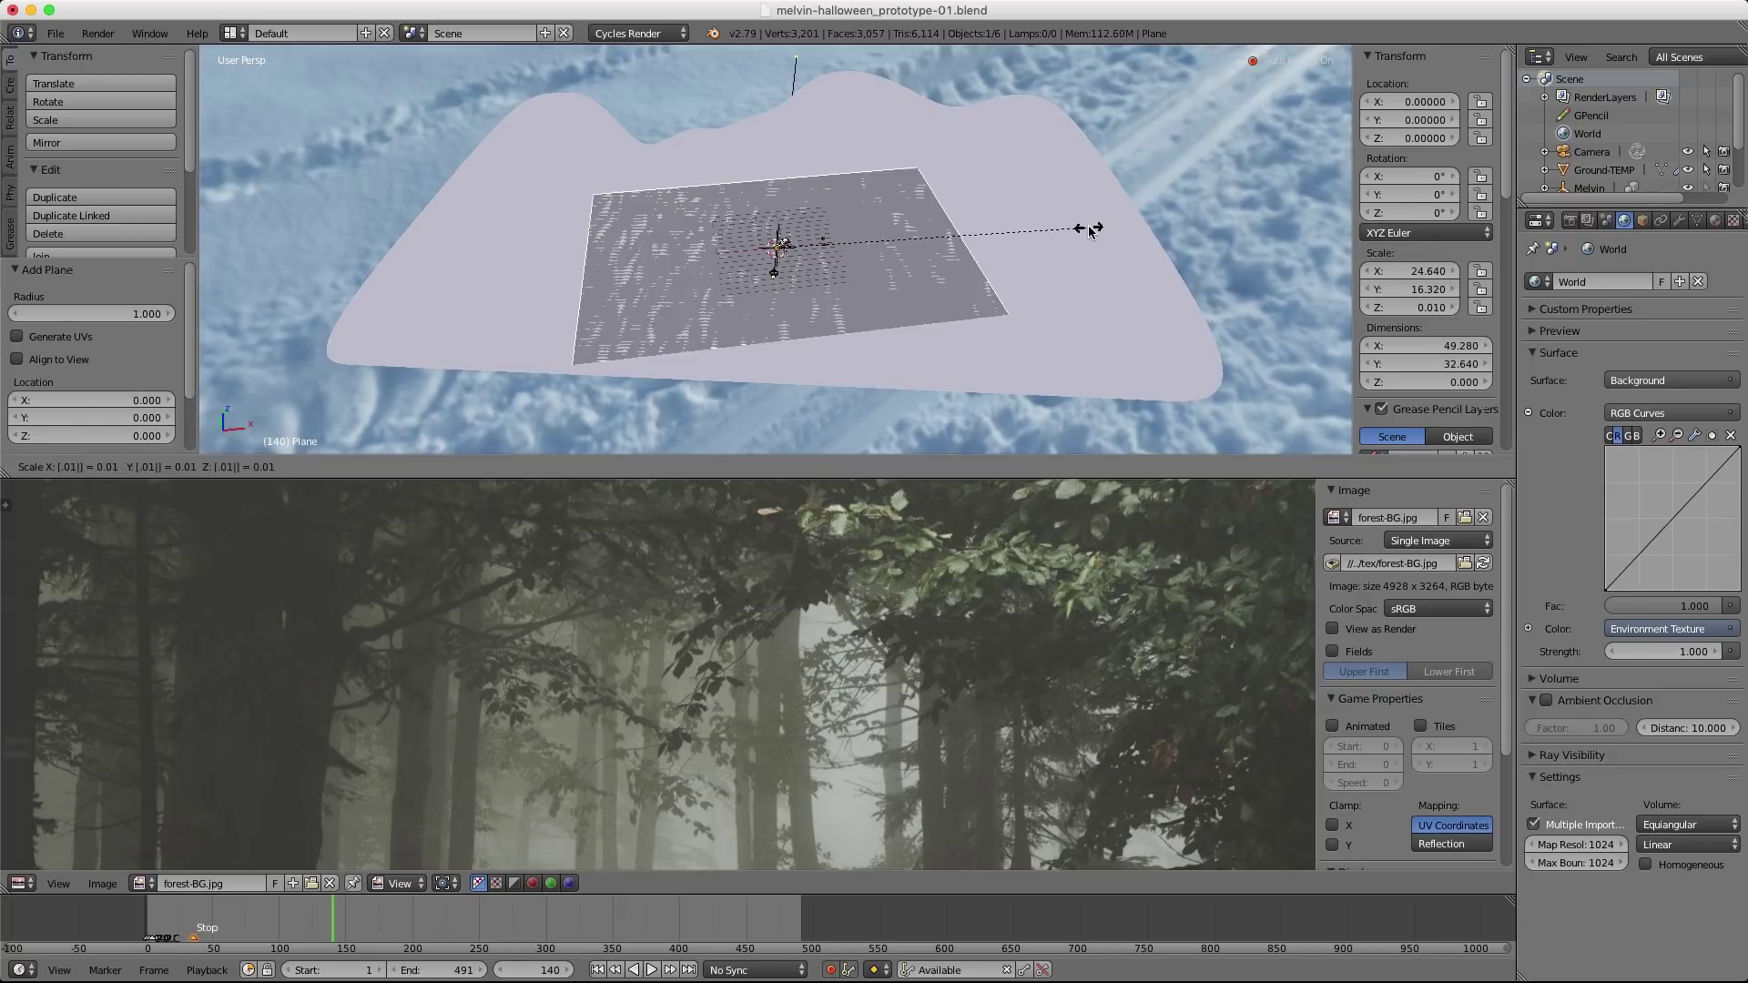
key("Return")
scroll(957, 176, "up", 5)
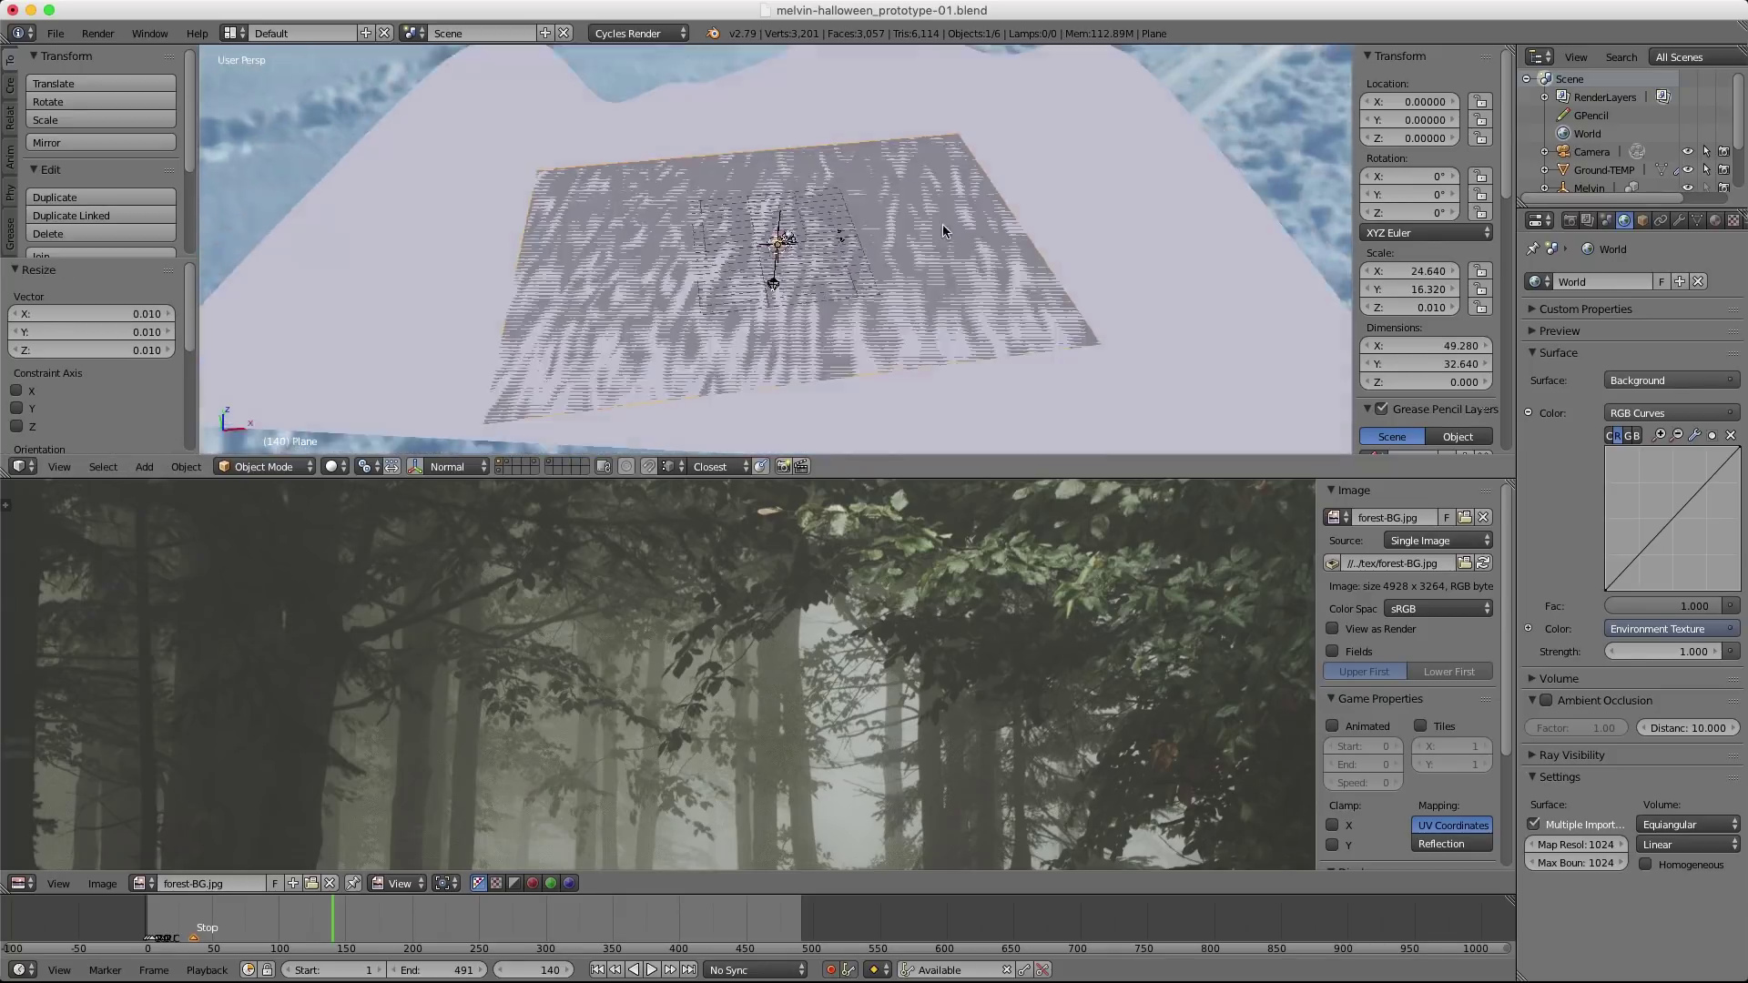
middle_click_drag(931, 232, 930, 255)
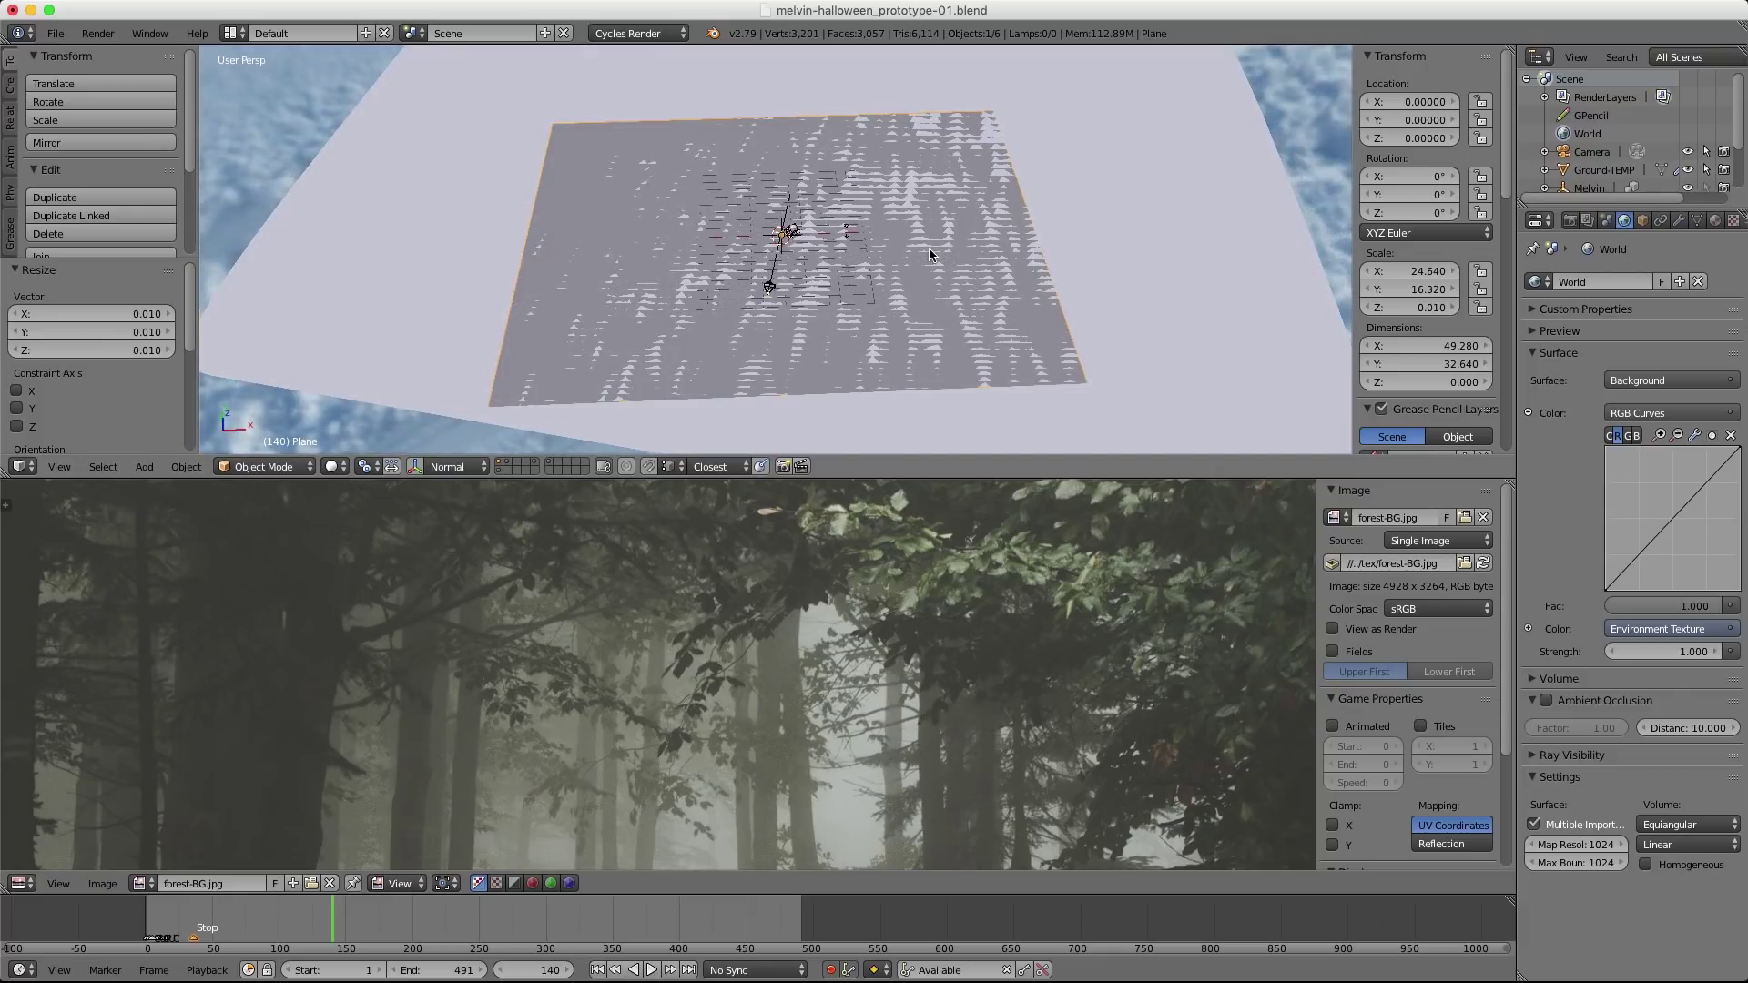
Rotate the plane 90° around the X axis so it stands upright.
scroll(1001, 209, "down", 6)
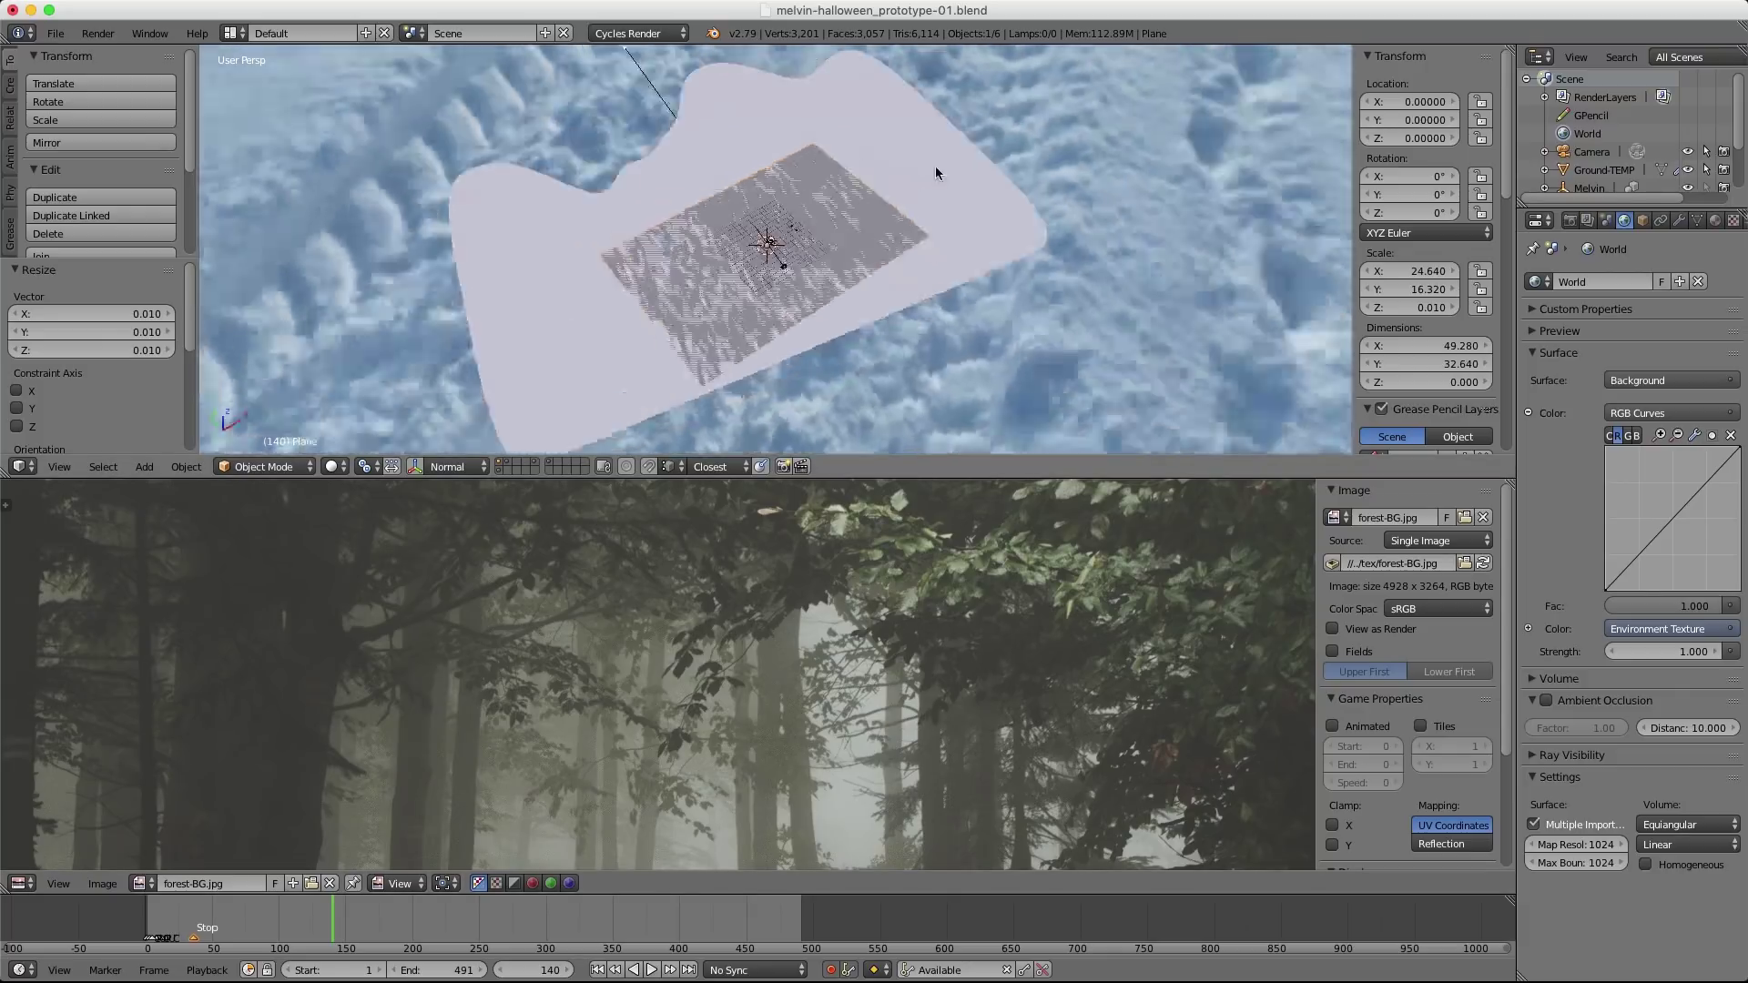
key("r")
key("x")
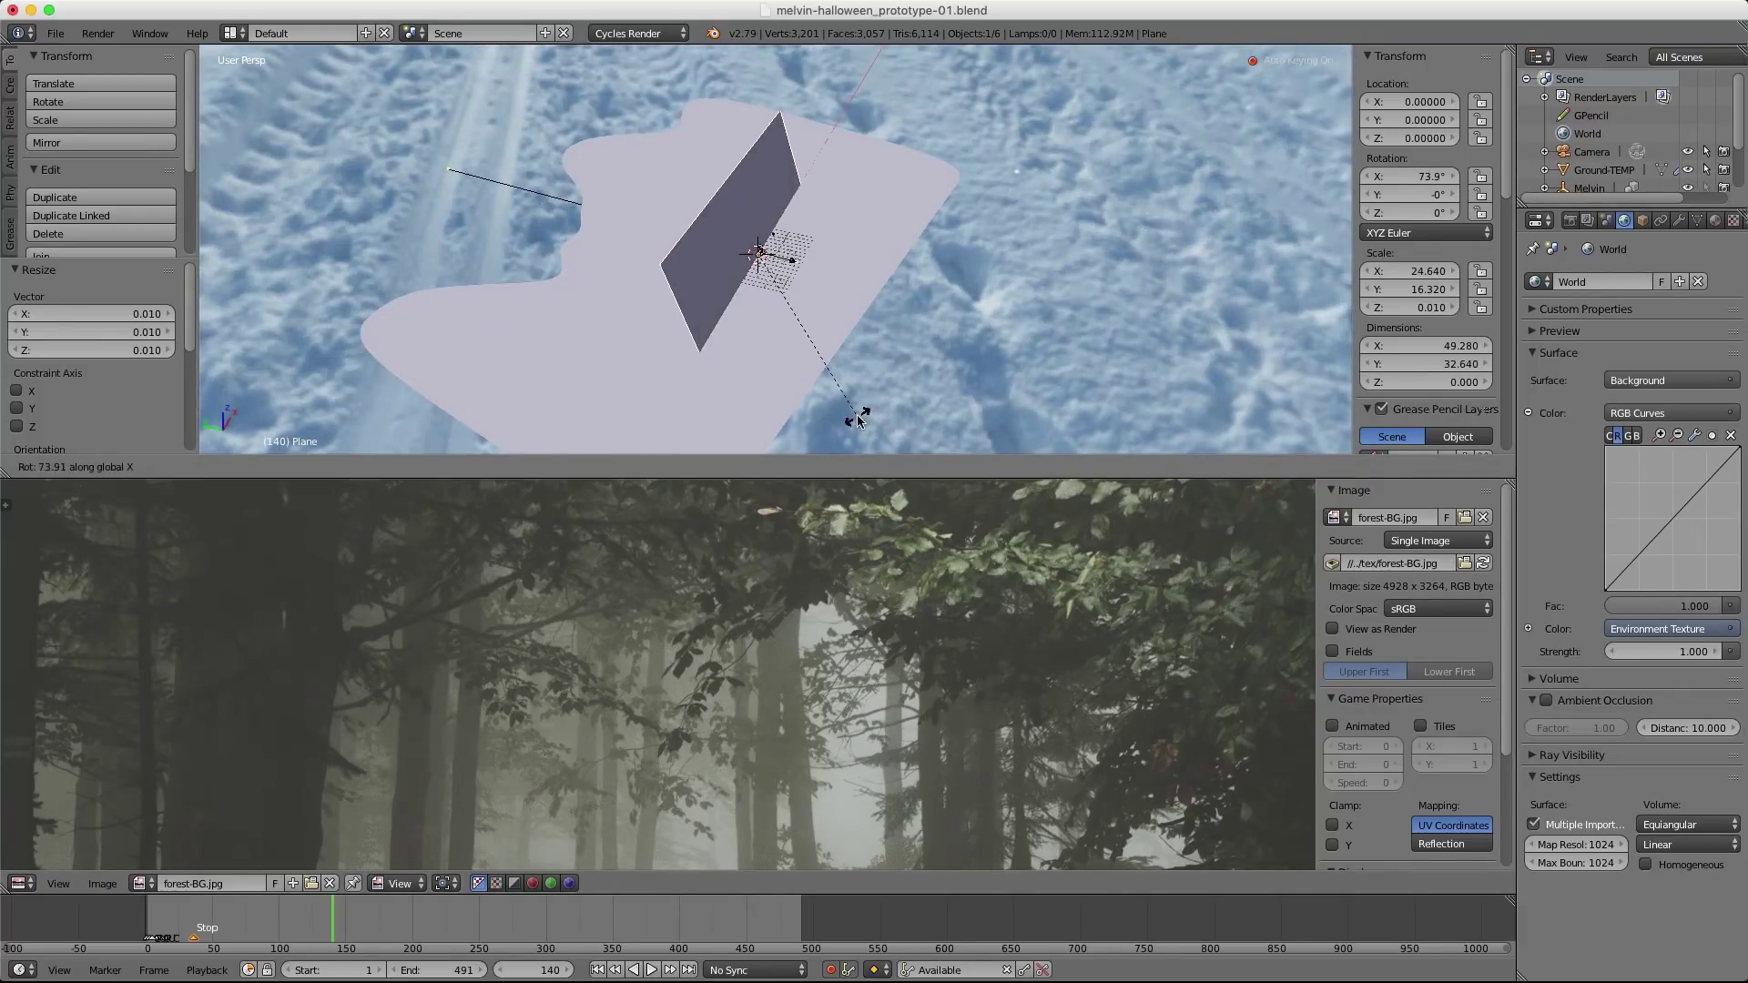
key("9")
key("0")
key("Return")
Move the upright plane about 54 units along the Y axis, behind the ground.
key("g")
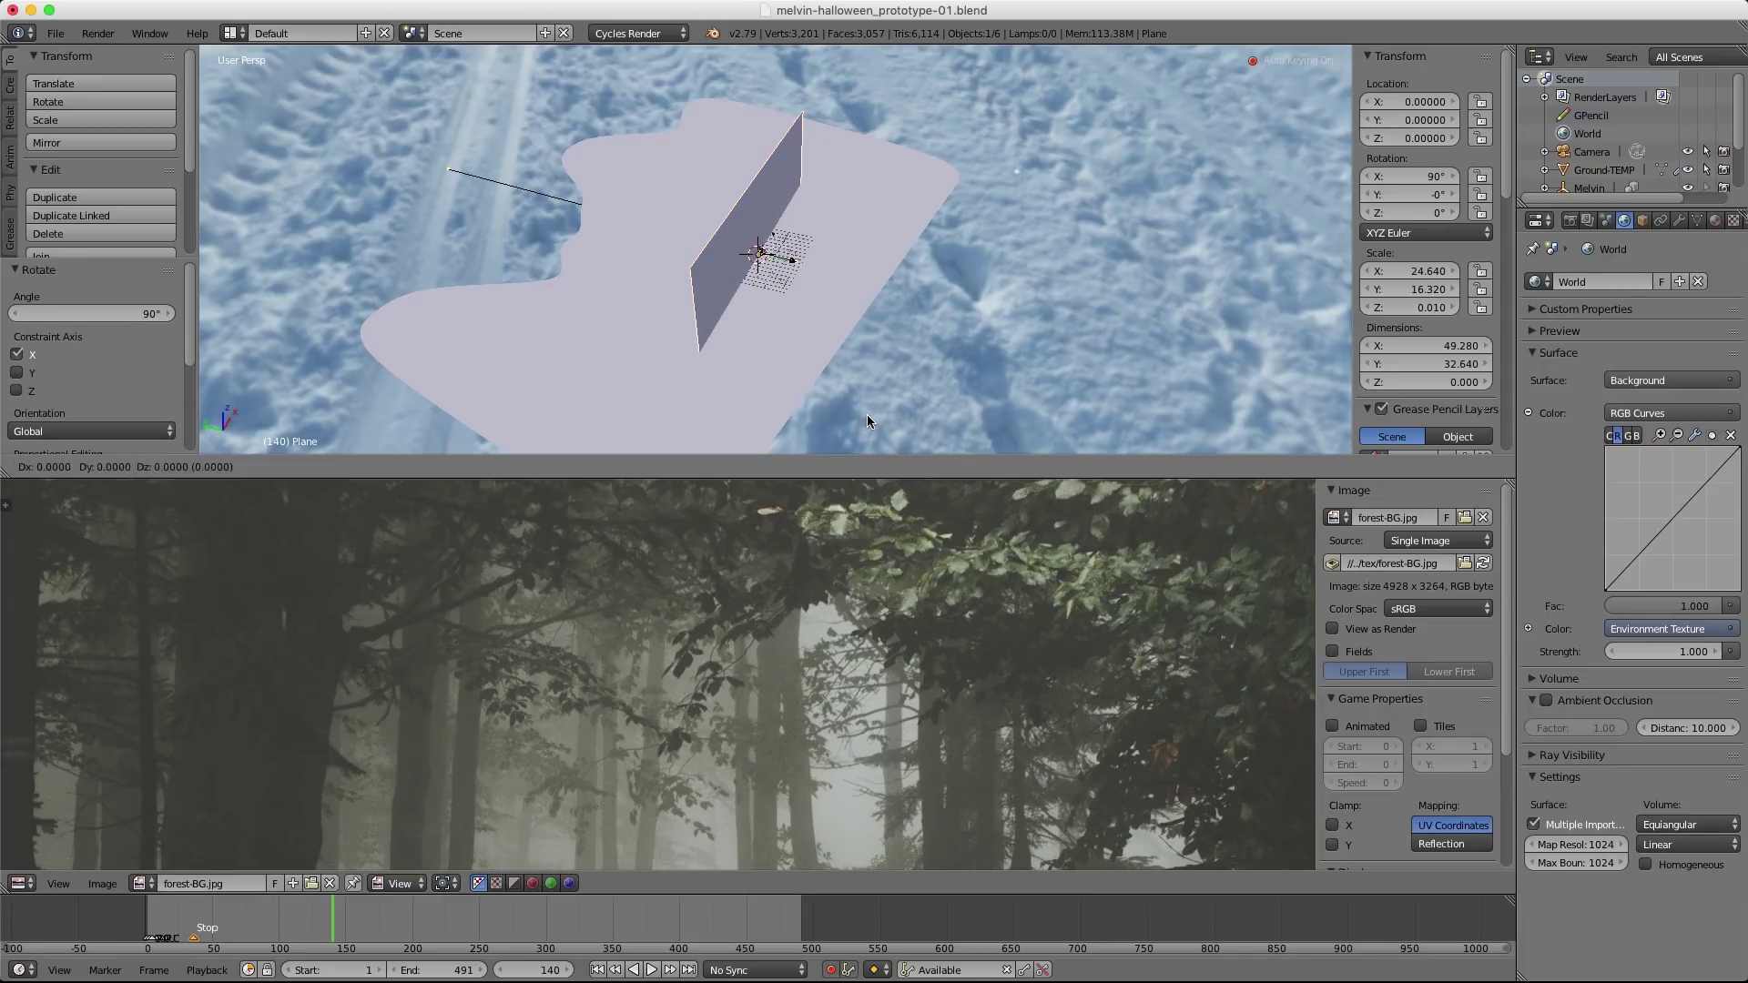
key("y")
left_click(645, 230)
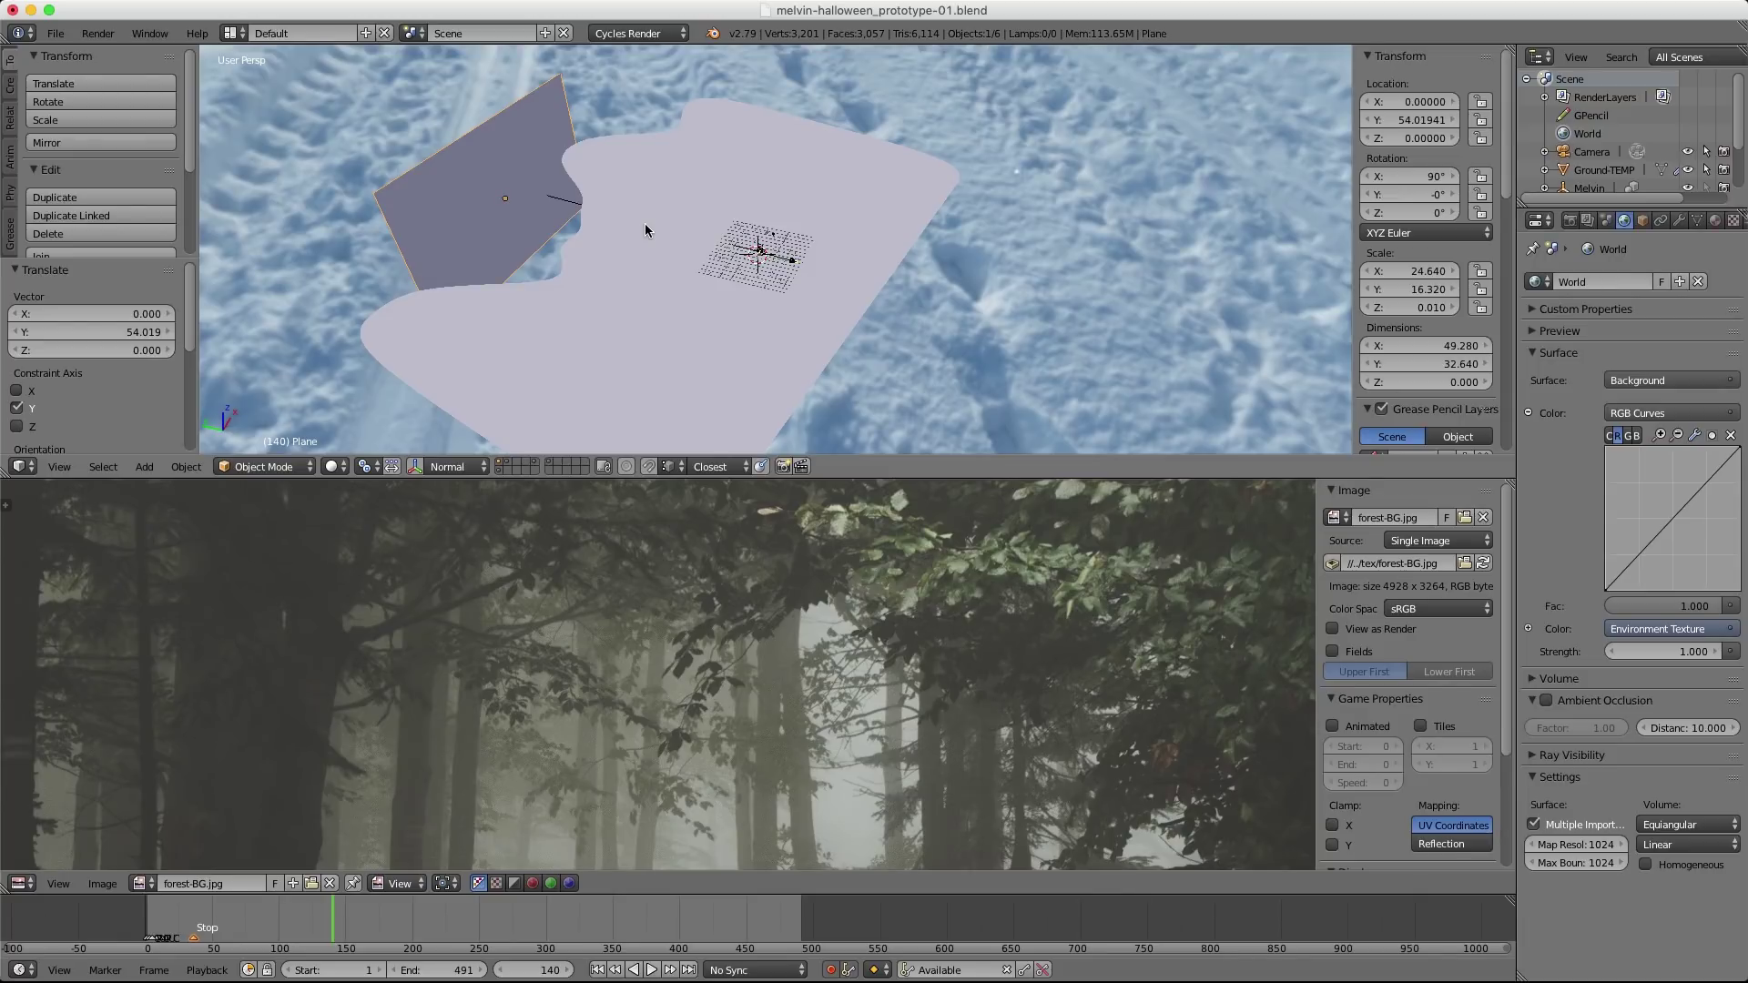
In the camera view, move the plane about 12.48 units in X, -2.56 in Y and 0.69 in Z to centre it behind Melvin.
middle_click_drag(645, 222, 785, 248)
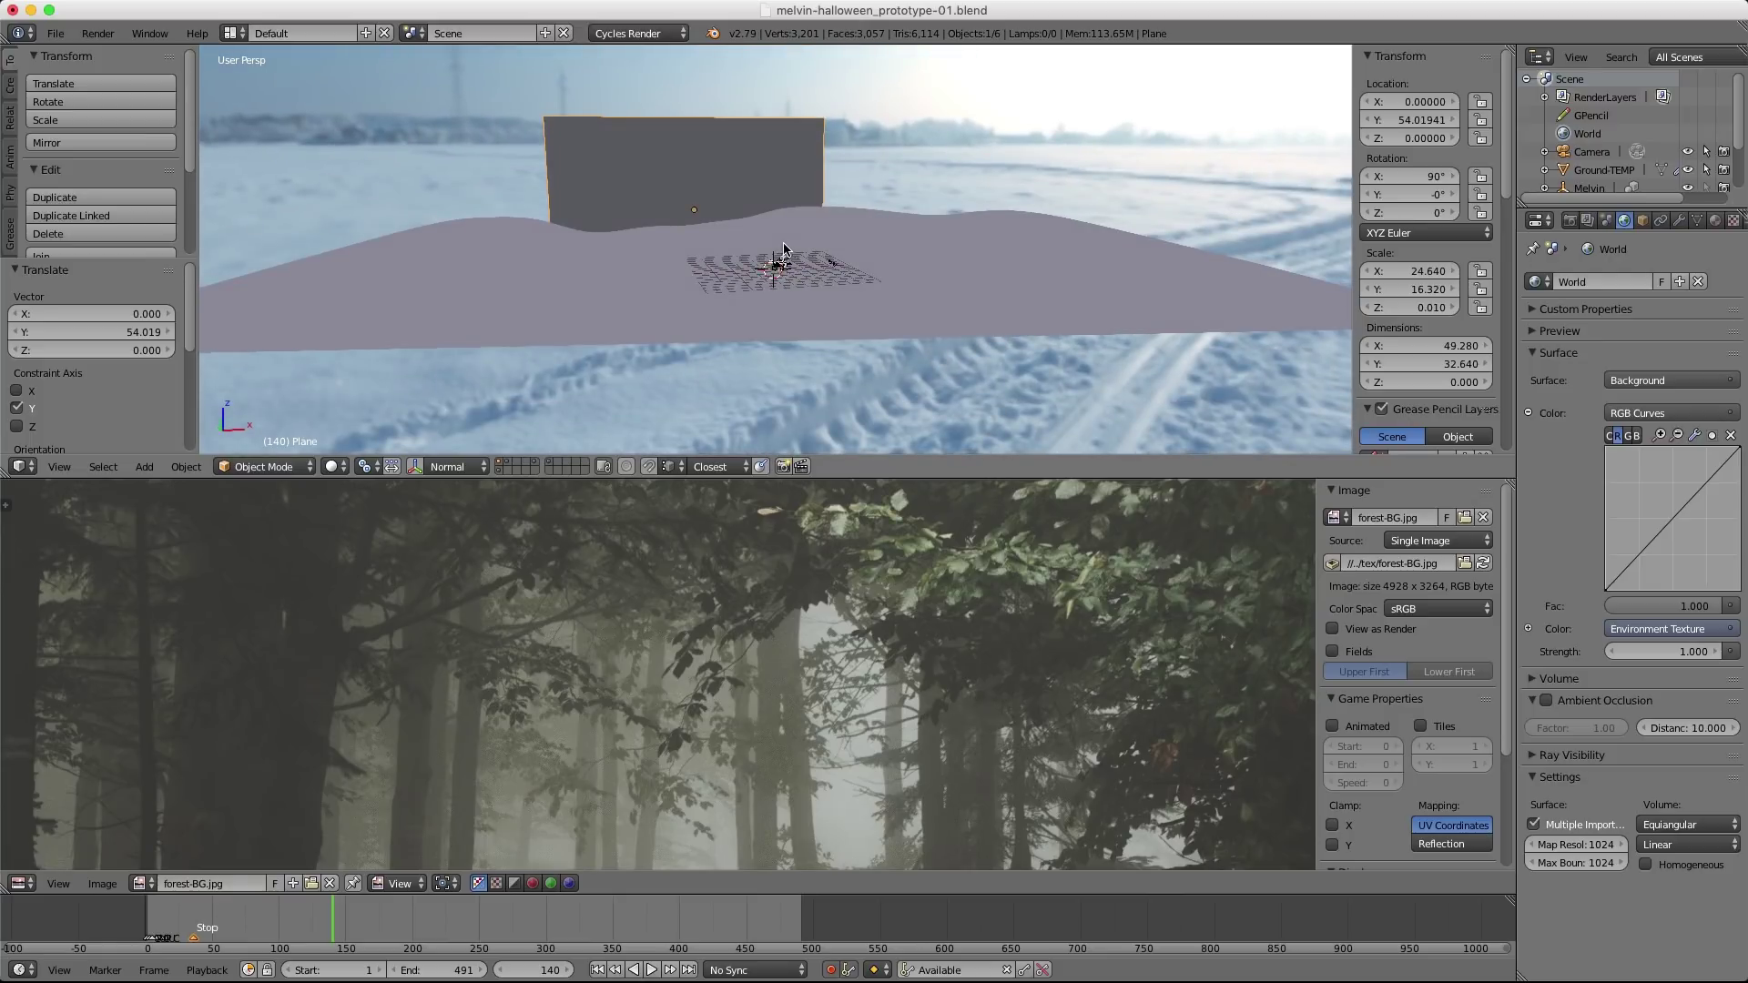
middle_click_drag(758, 176, 819, 237)
key("KP_0")
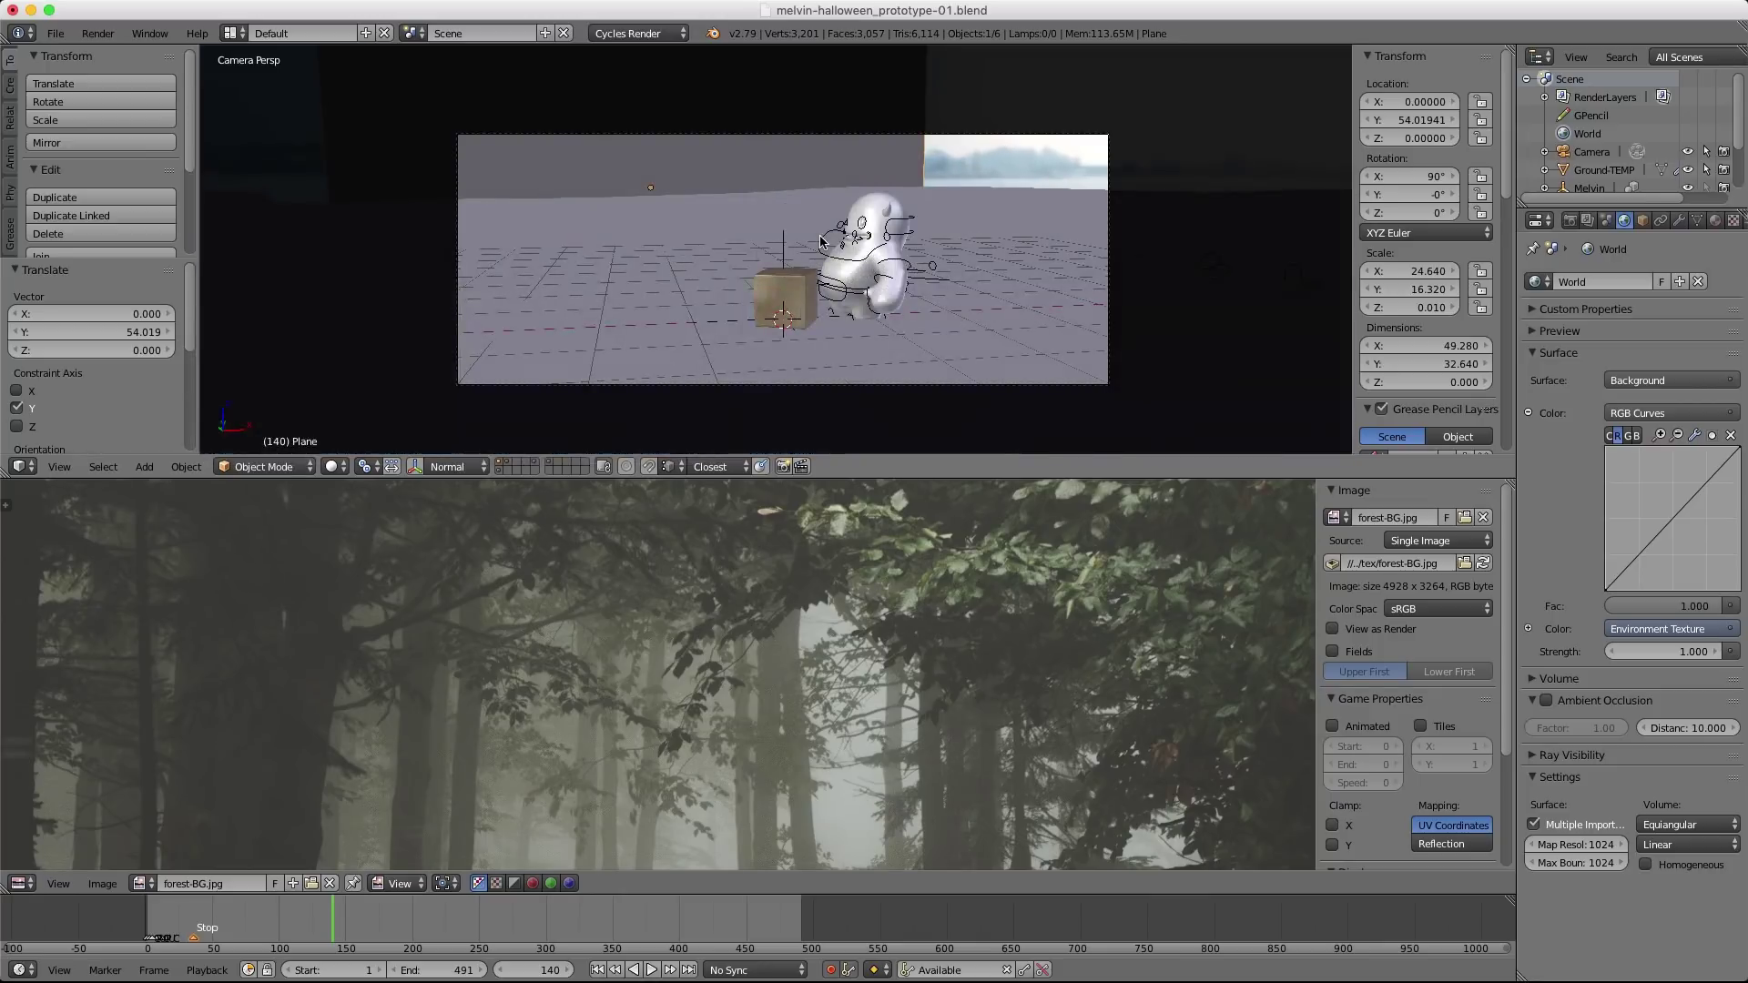
key("g")
left_click(954, 221)
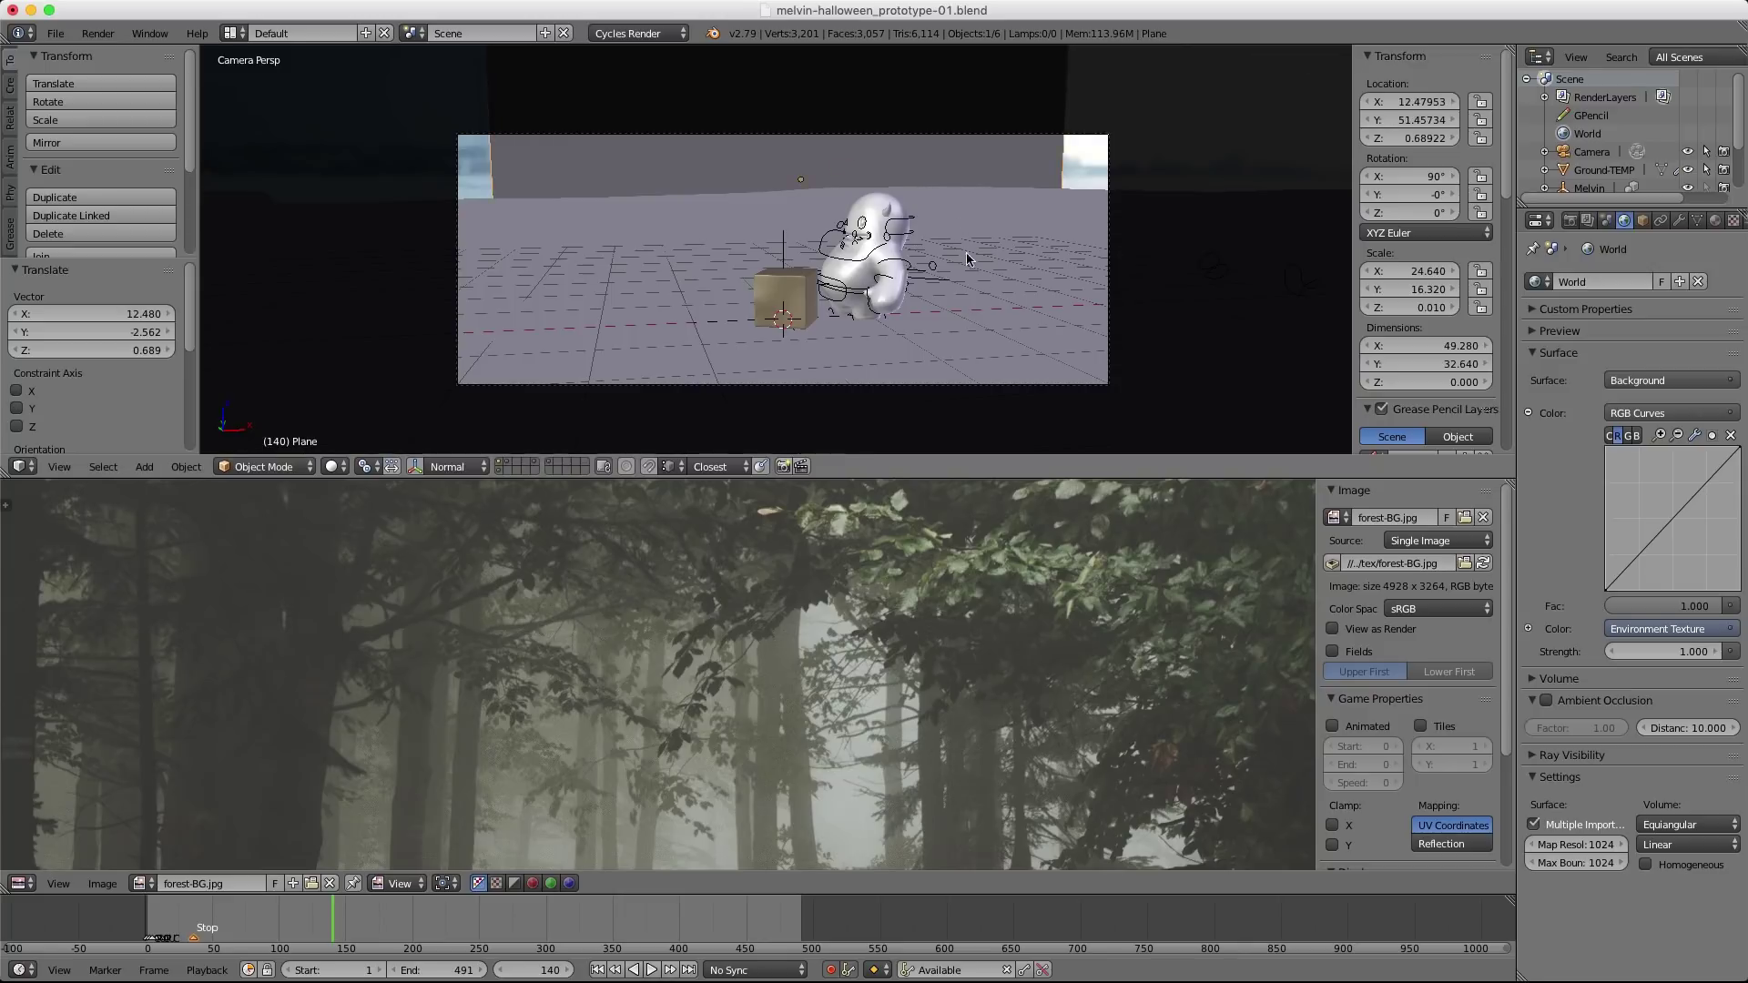
Turn off automatic keyframe insertion.
middle_click_drag(803, 167, 824, 242)
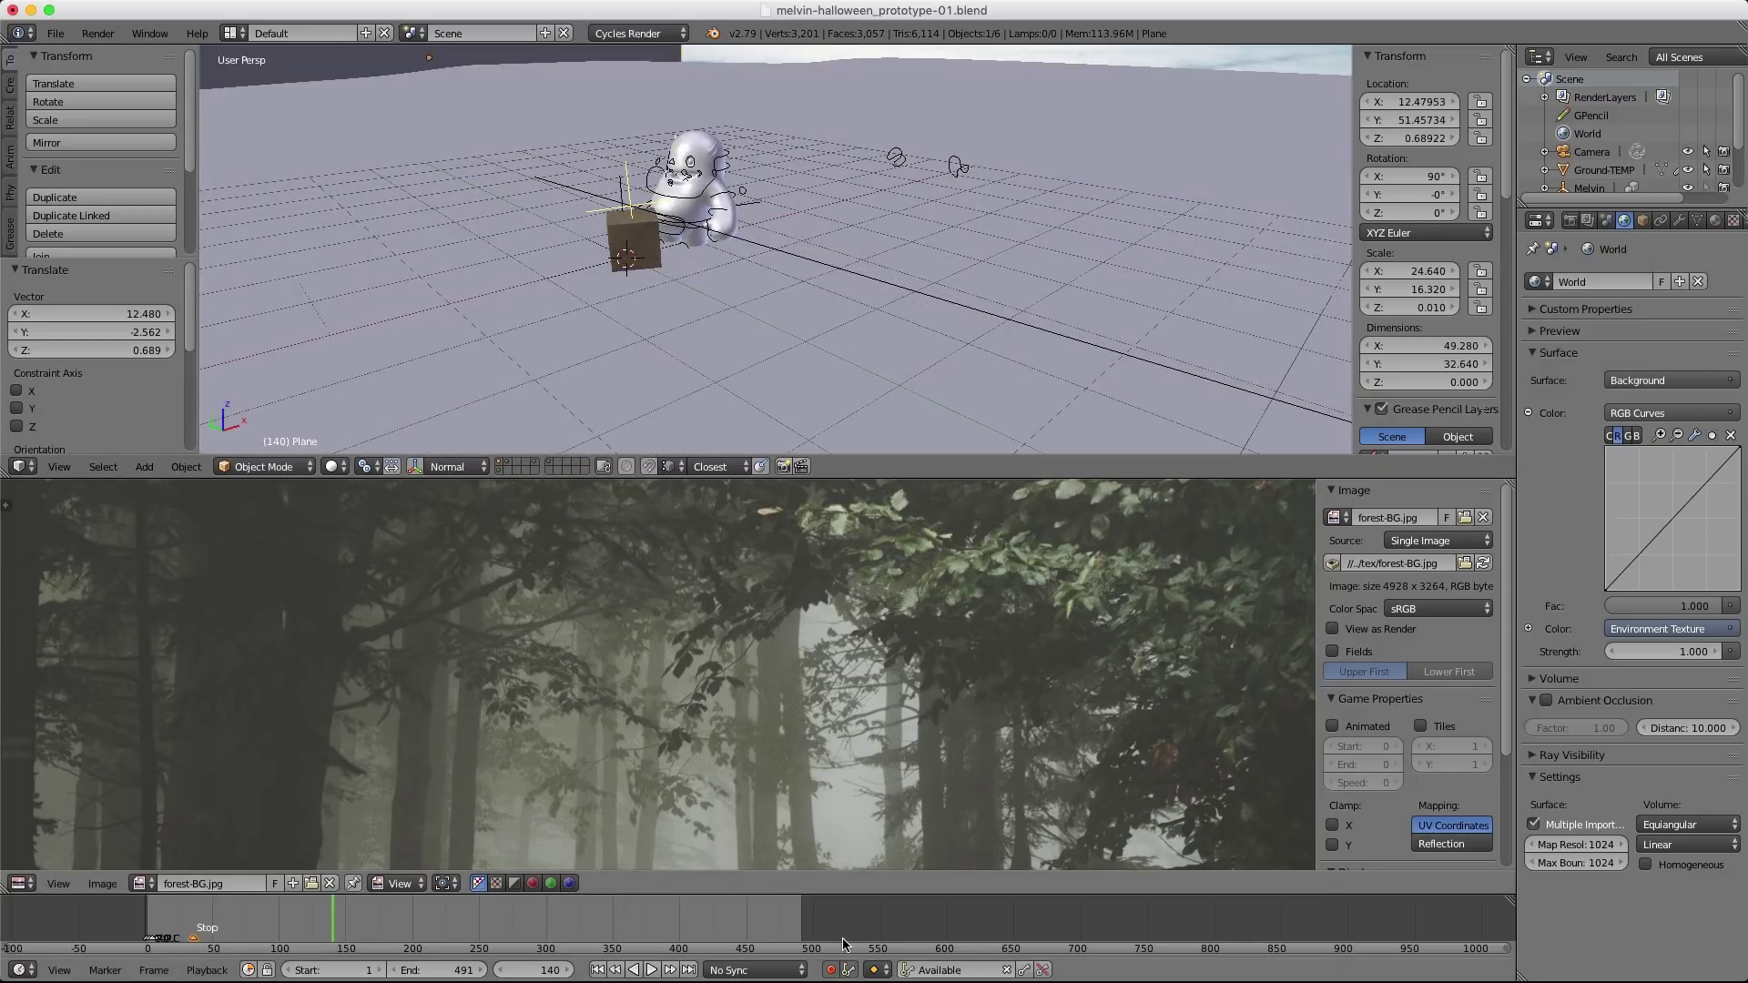
left_click(831, 971)
left_click(831, 970)
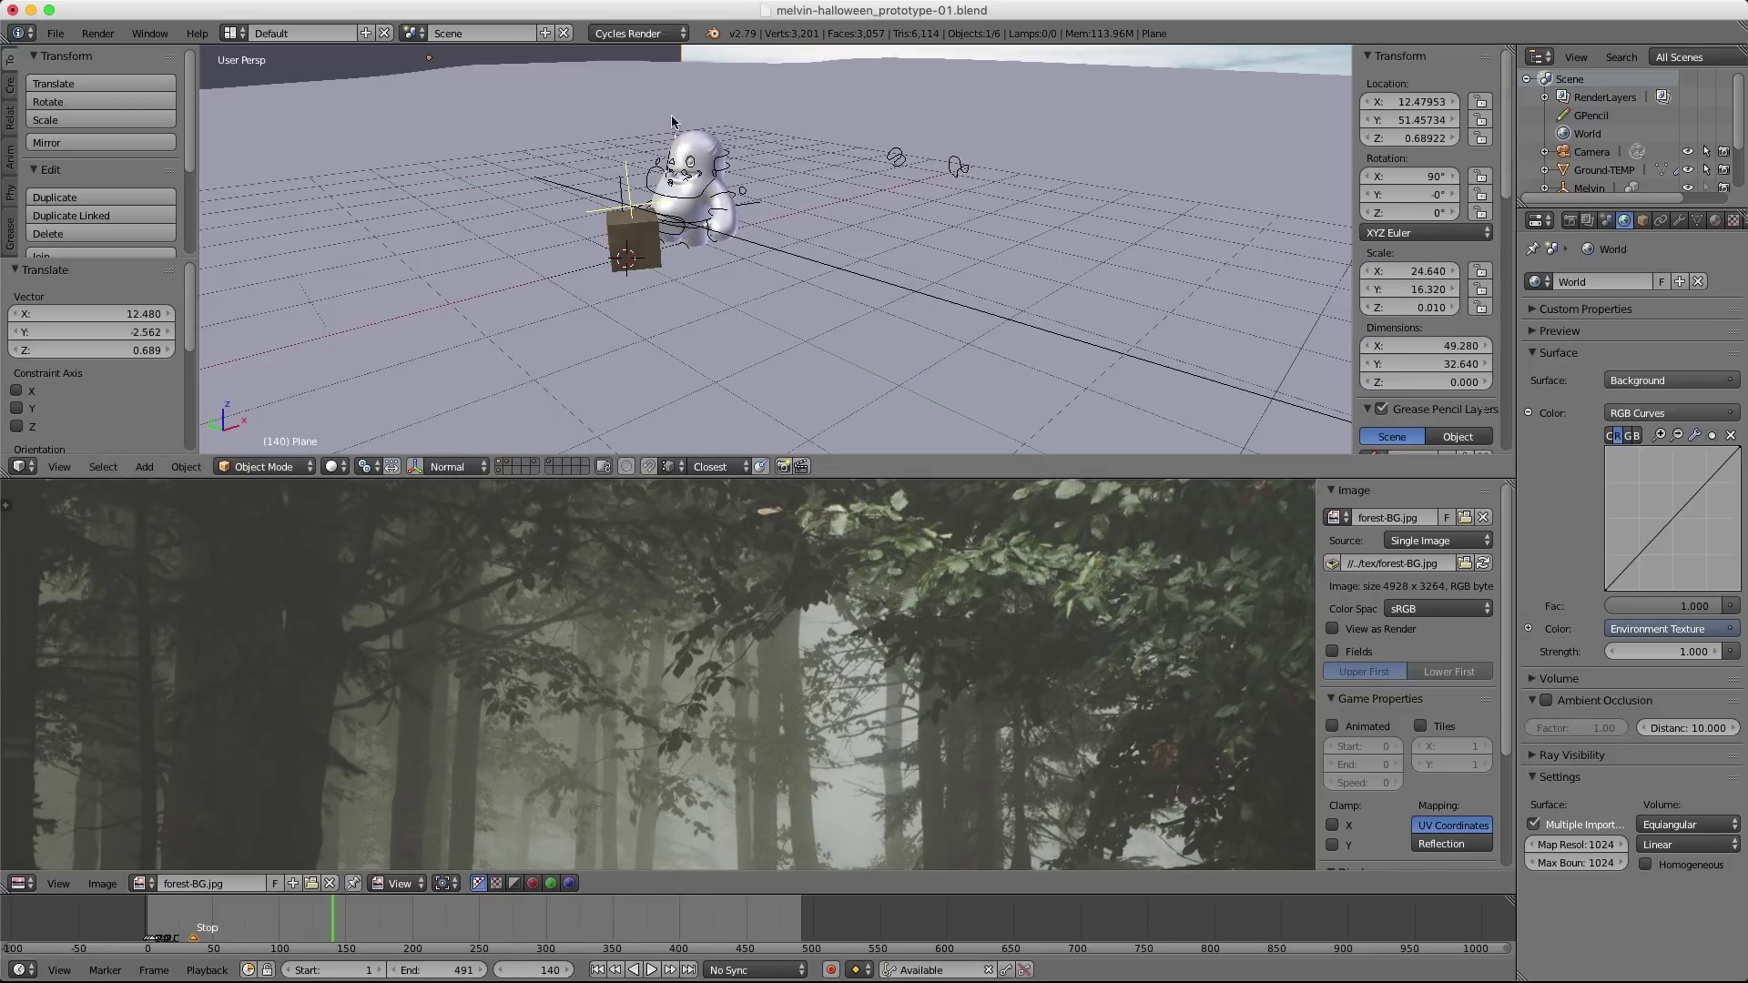
Copy the camera's rotation to the backdrop plane so that it faces the camera.
scroll(817, 116, "down", 4)
middle_click_drag(818, 116, 659, 199)
scroll(714, 168, "down", 2)
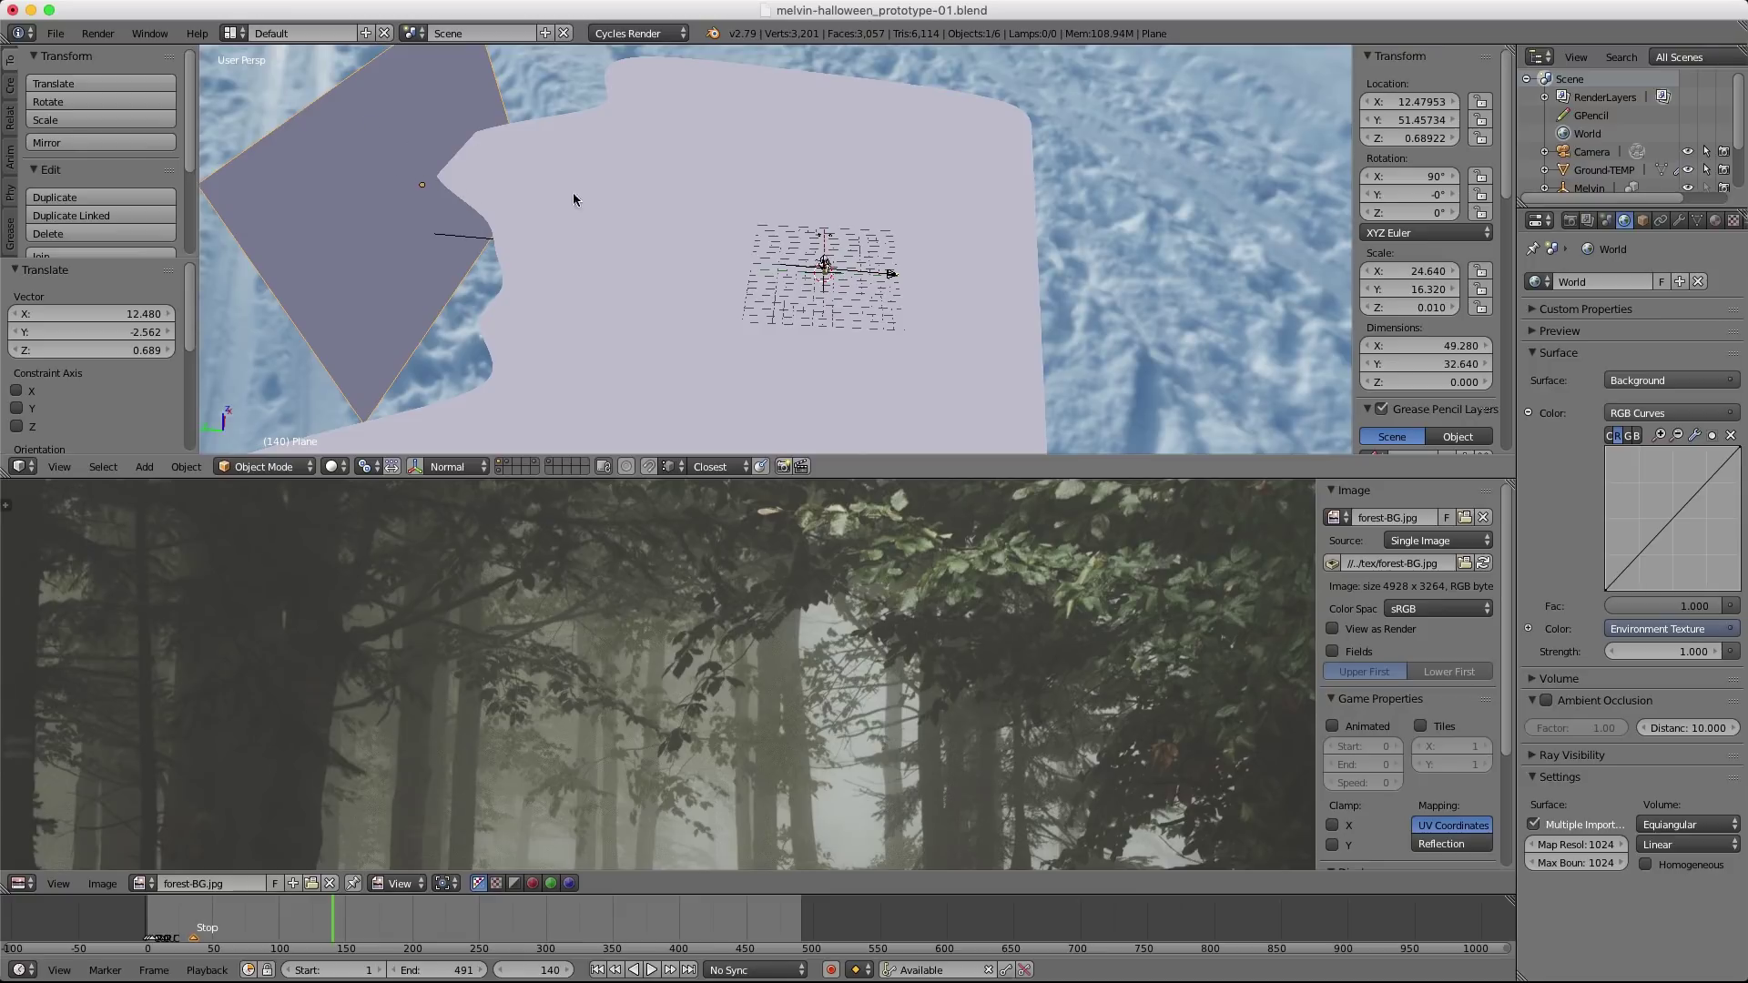
right_click(904, 284, "shift")
right_click(894, 278, "shift")
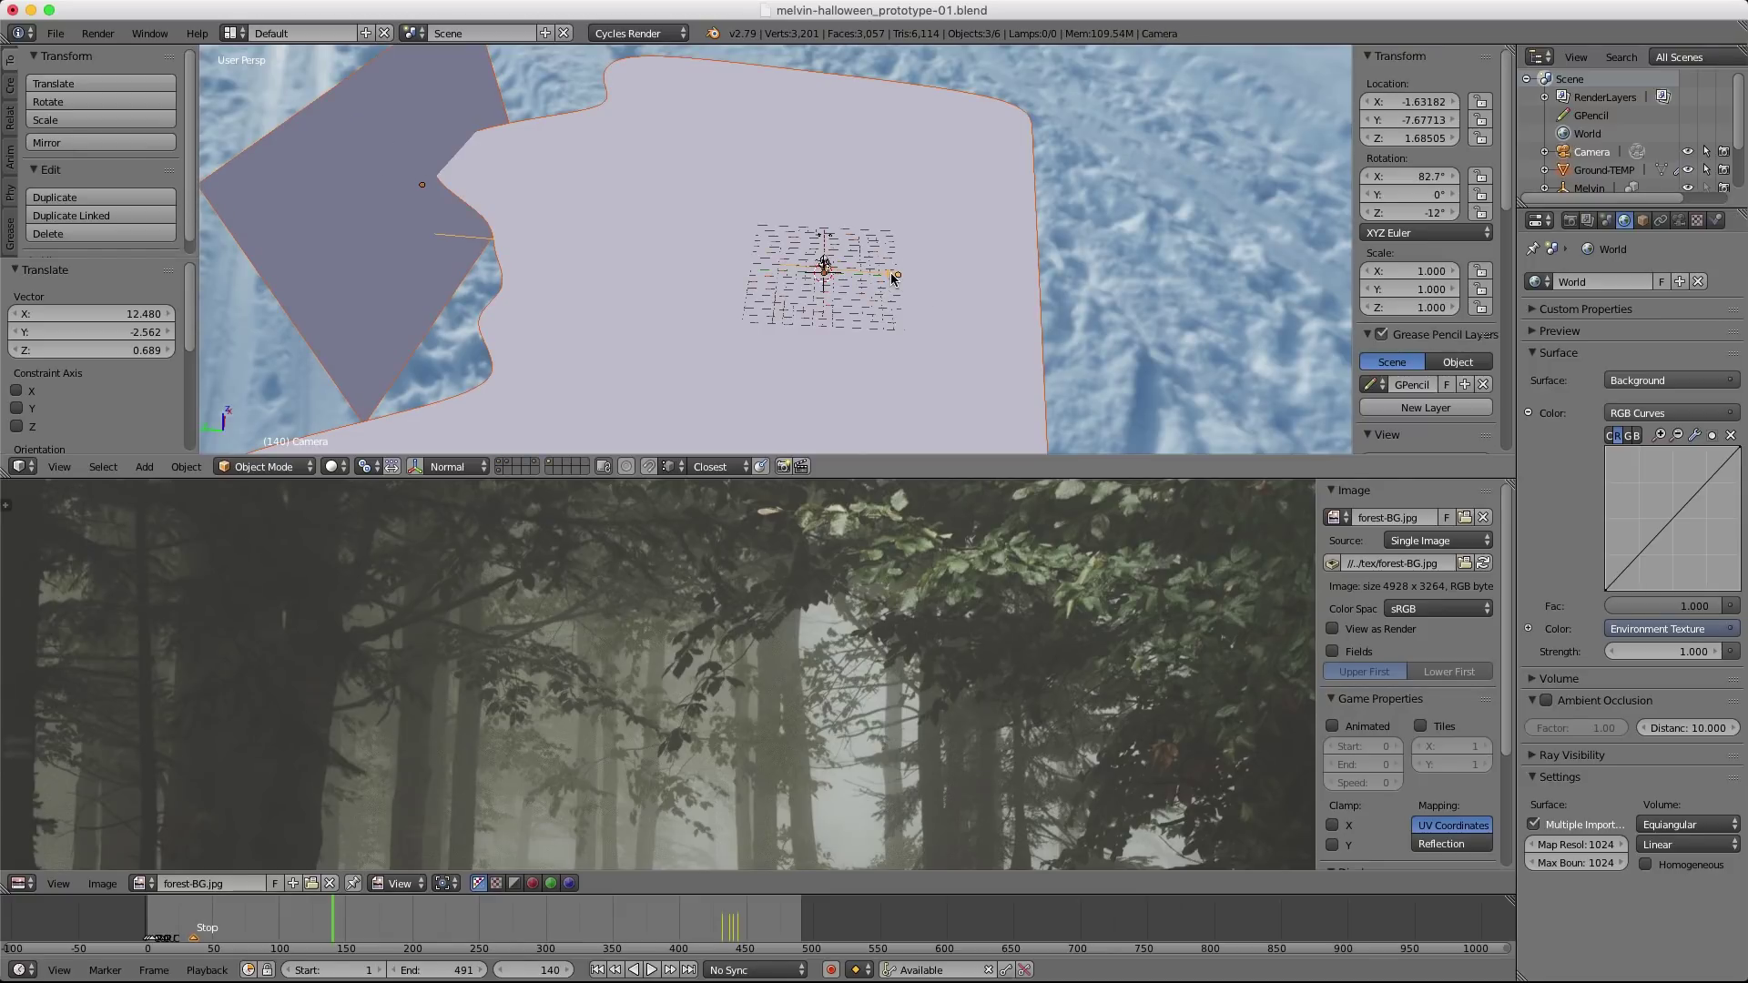
middle_click_drag(934, 141, 1058, 213)
left_click(1414, 177)
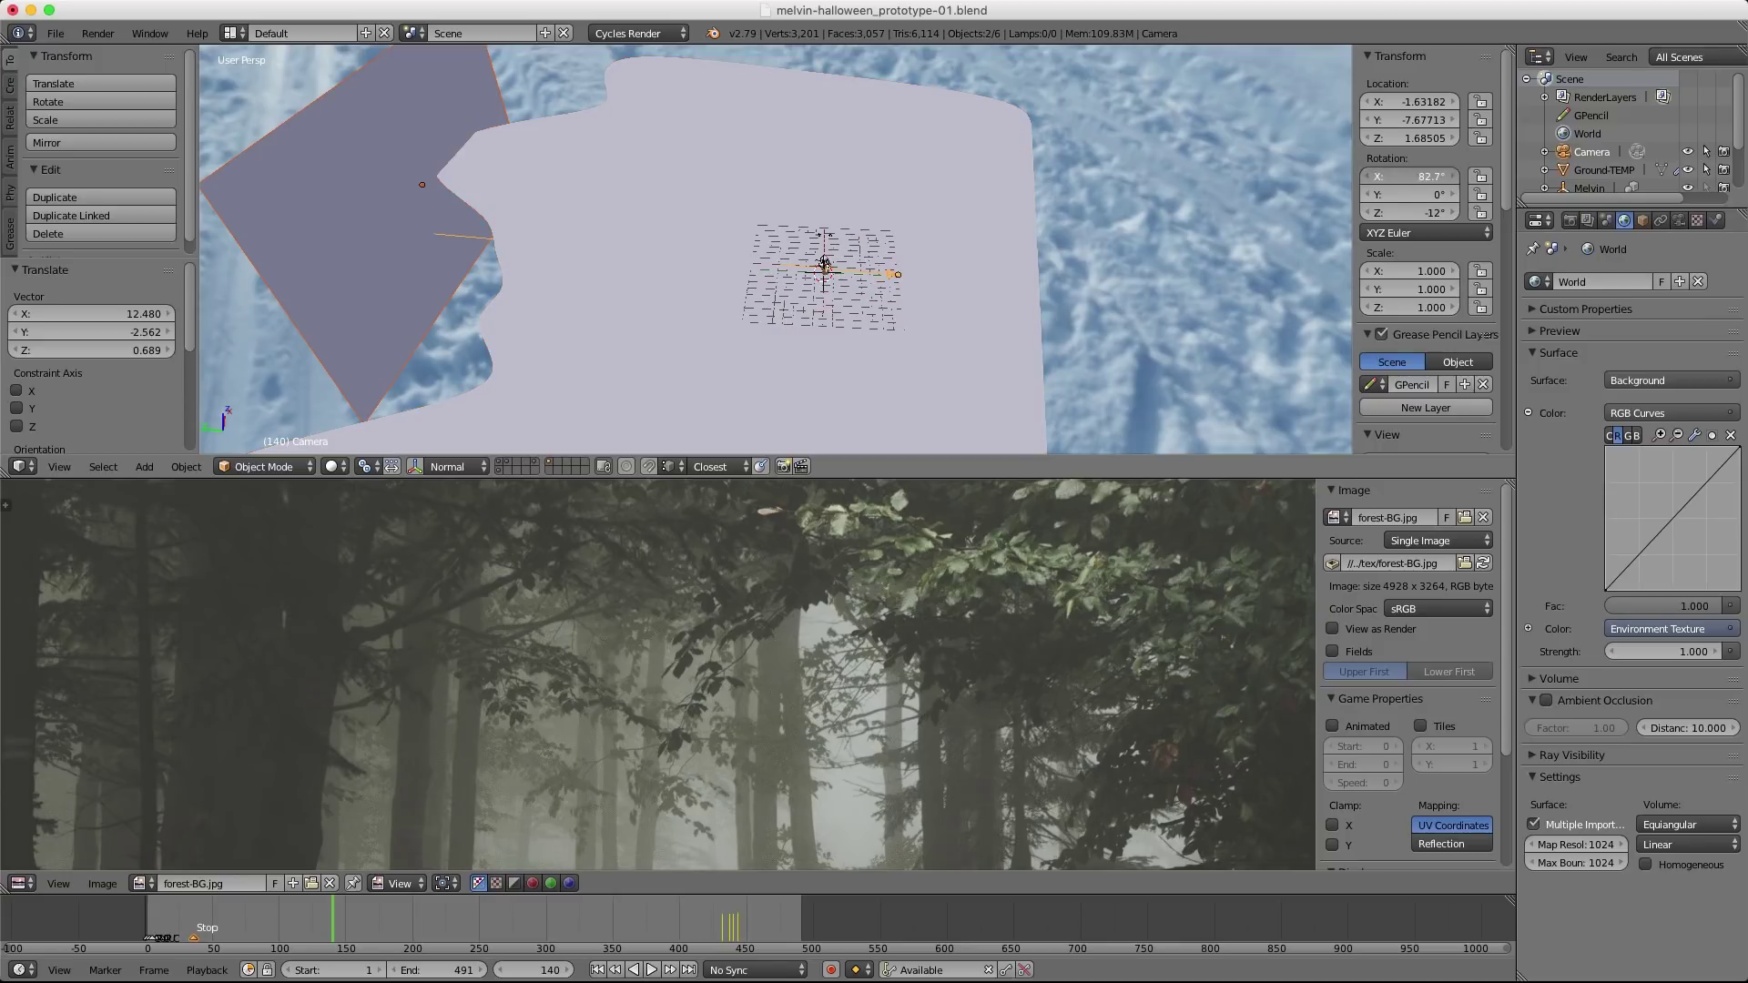
key("Return")
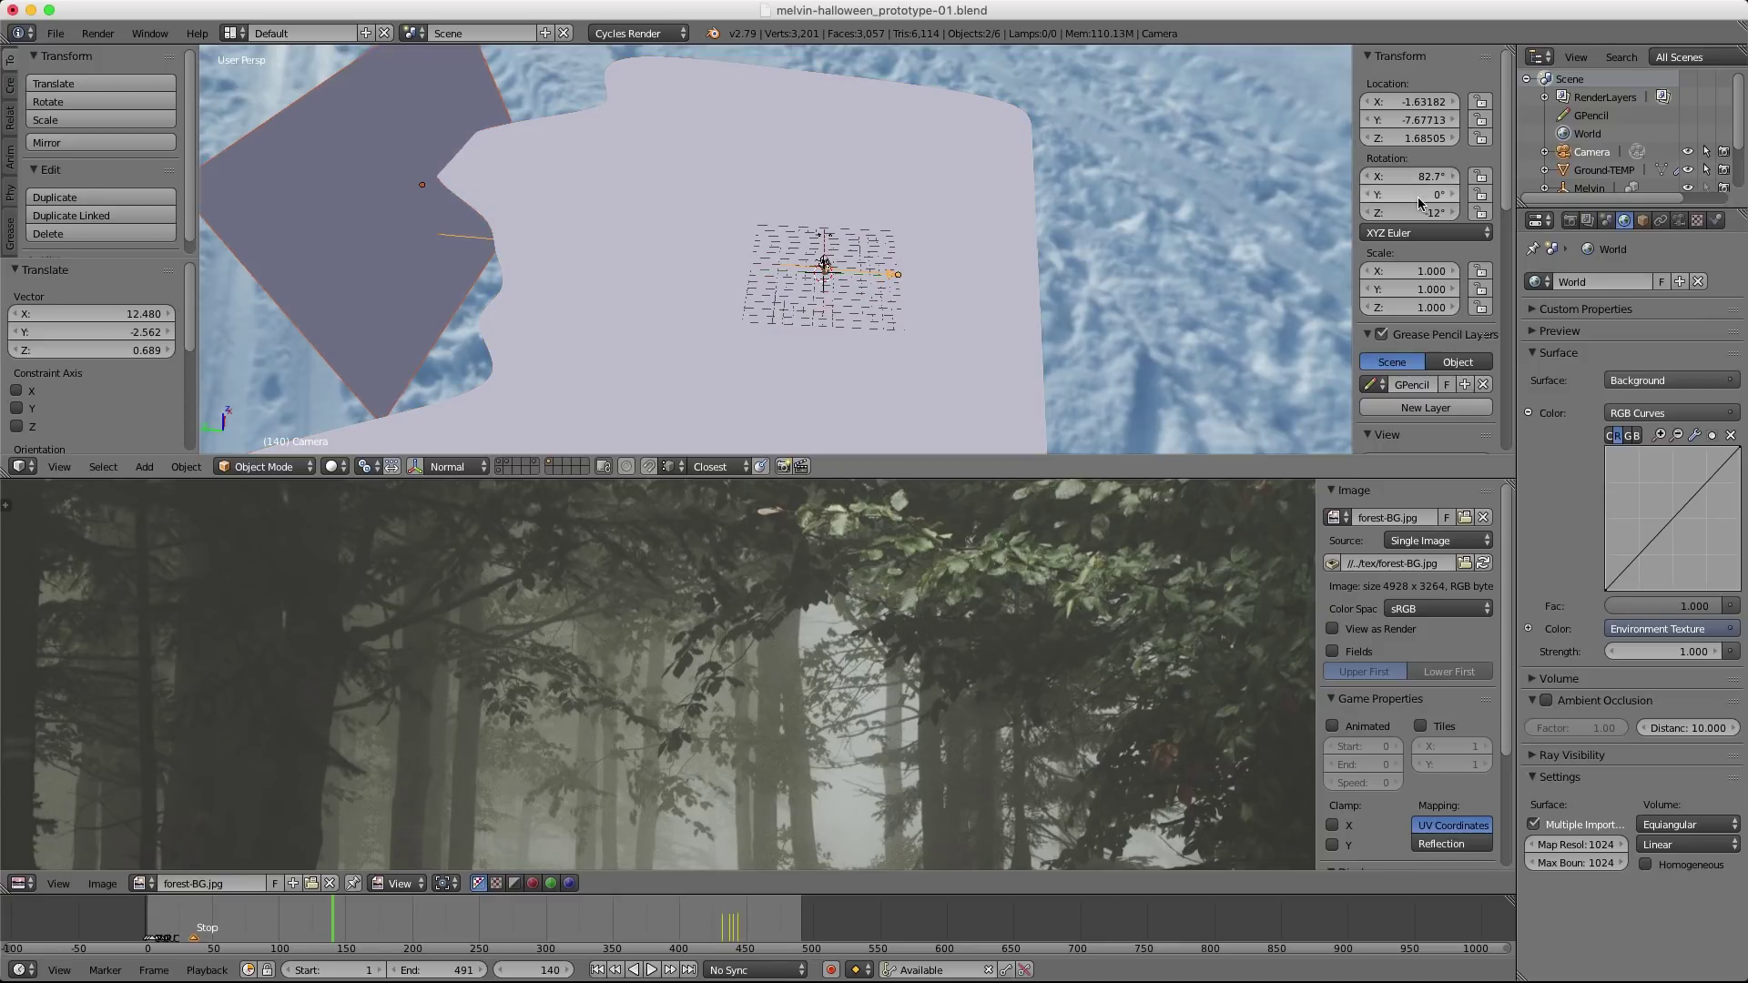
left_click(1413, 195)
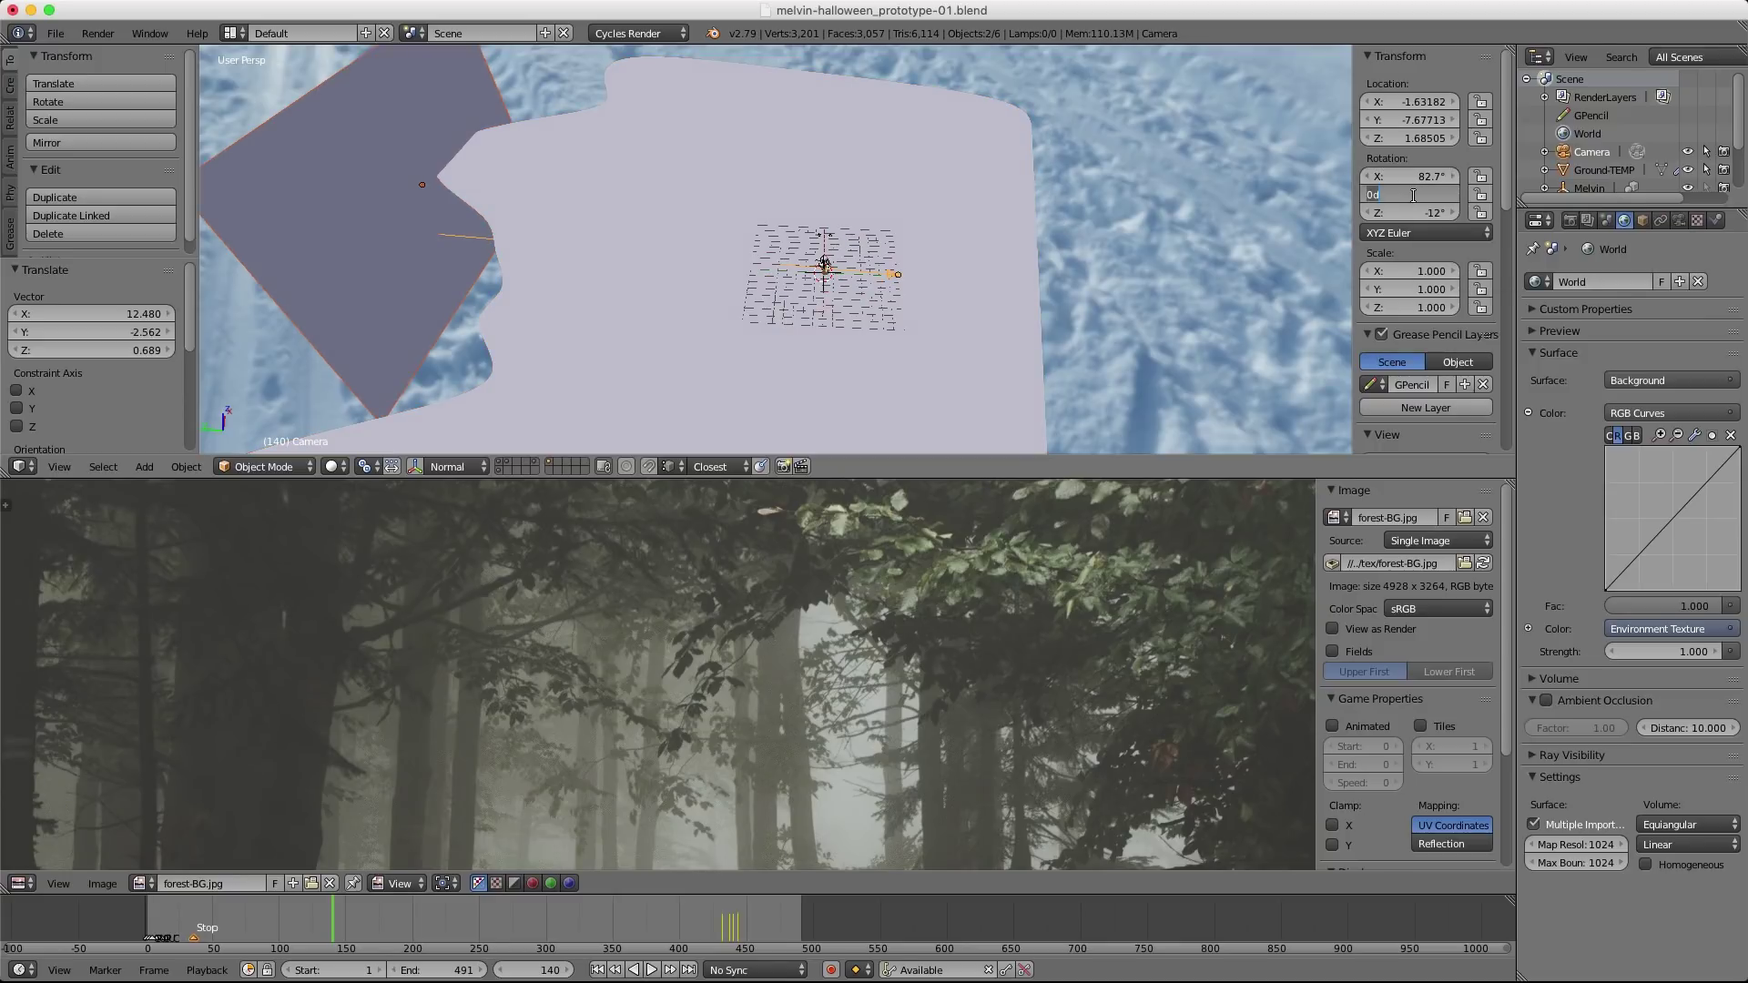
key("Return")
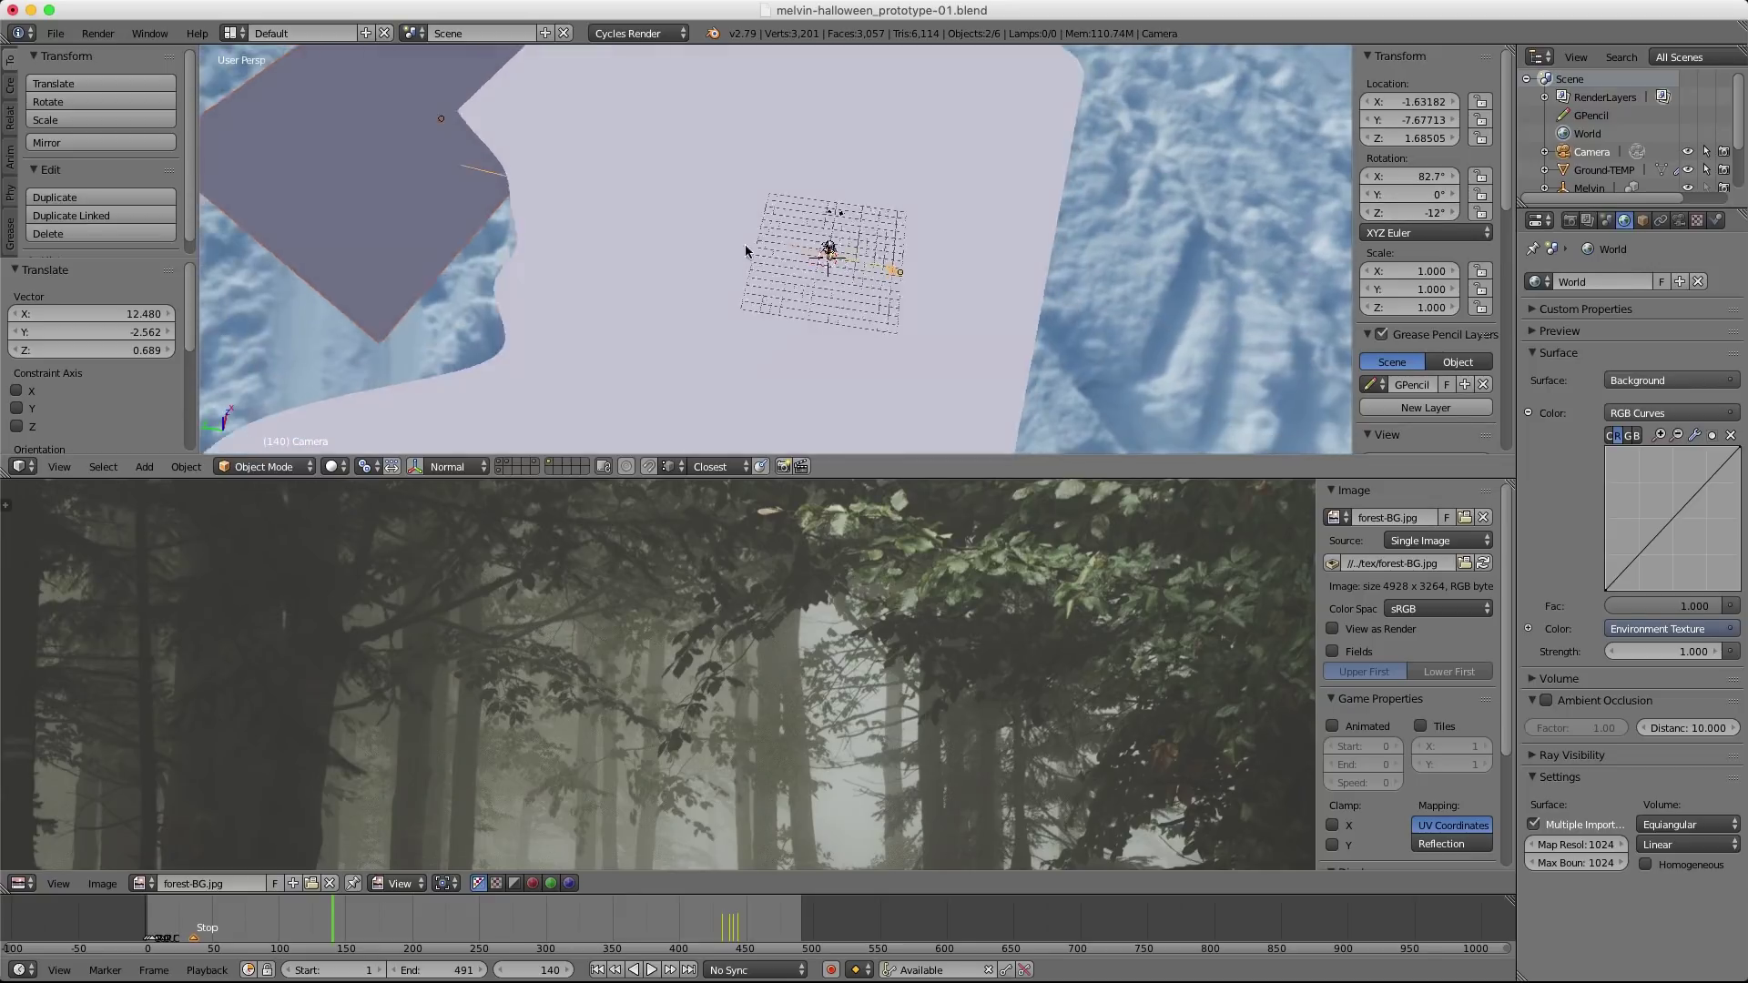
mouse_move(745, 244)
middle_mouse_down()
mouse_move(735, 261)
mouse_move(761, 298)
mouse_move(772, 243)
middle_mouse_up()
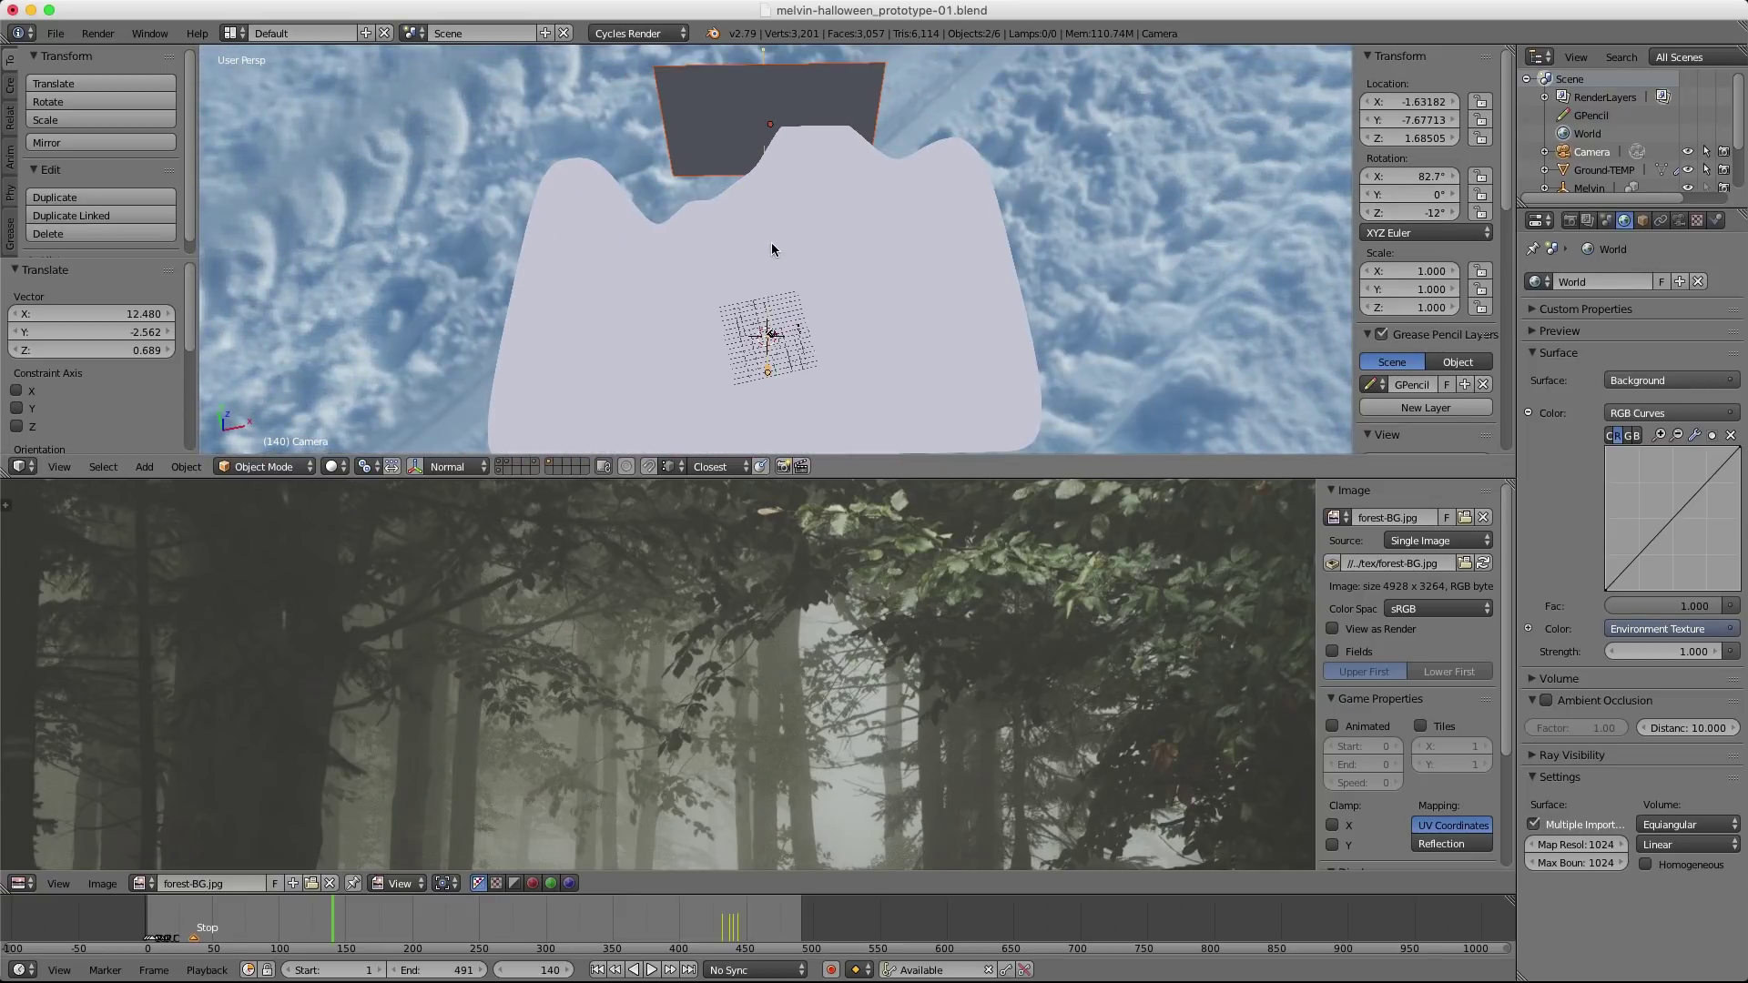
Scale the backdrop plane up by about 1.32 so it spans the full width of the camera frame.
right_click(719, 73)
key("KP_0")
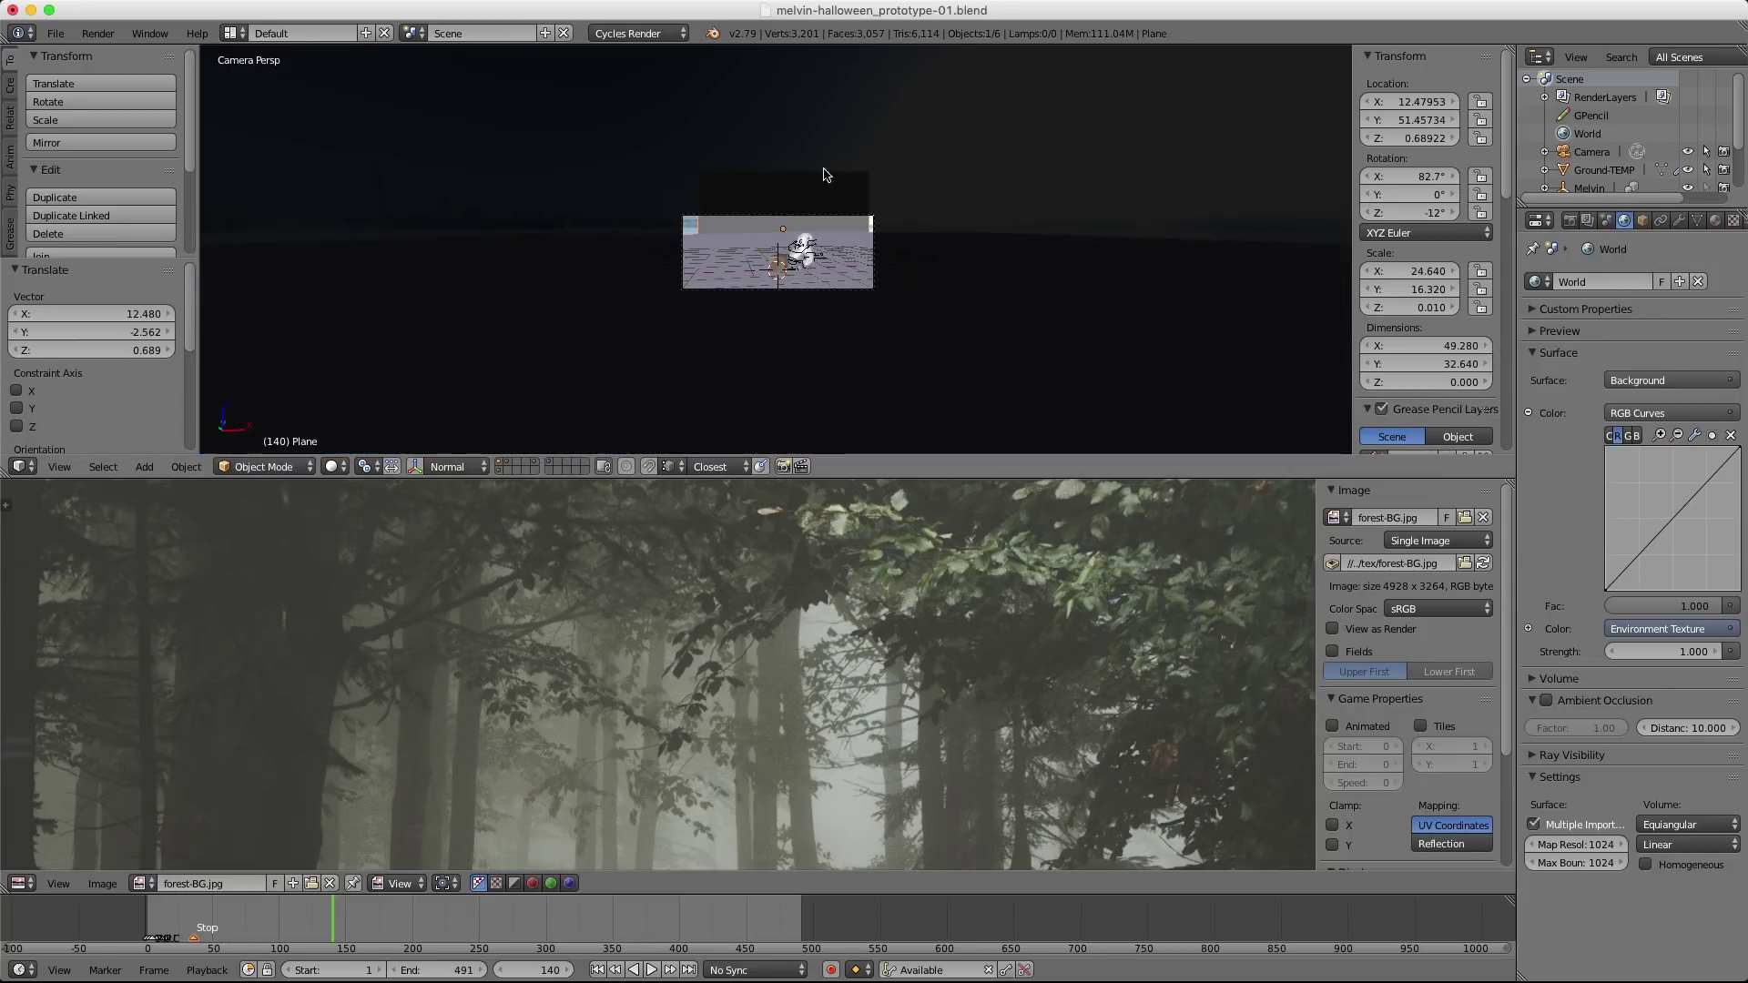
key("s")
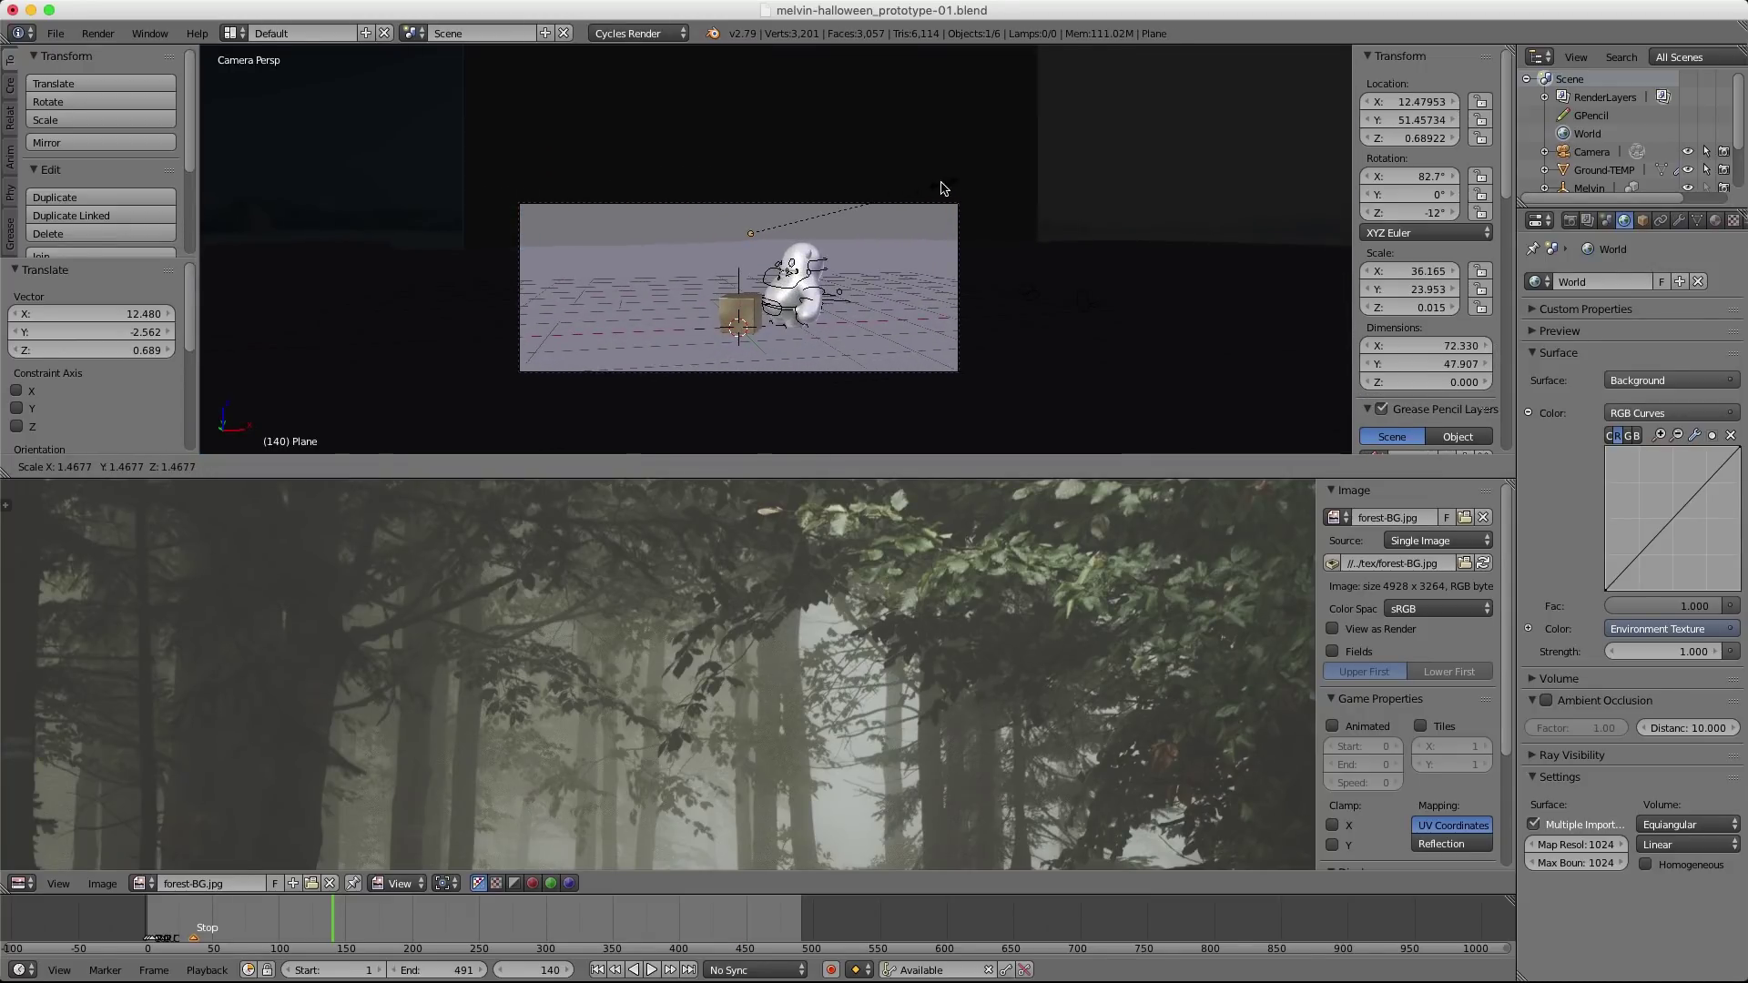
left_click(928, 189)
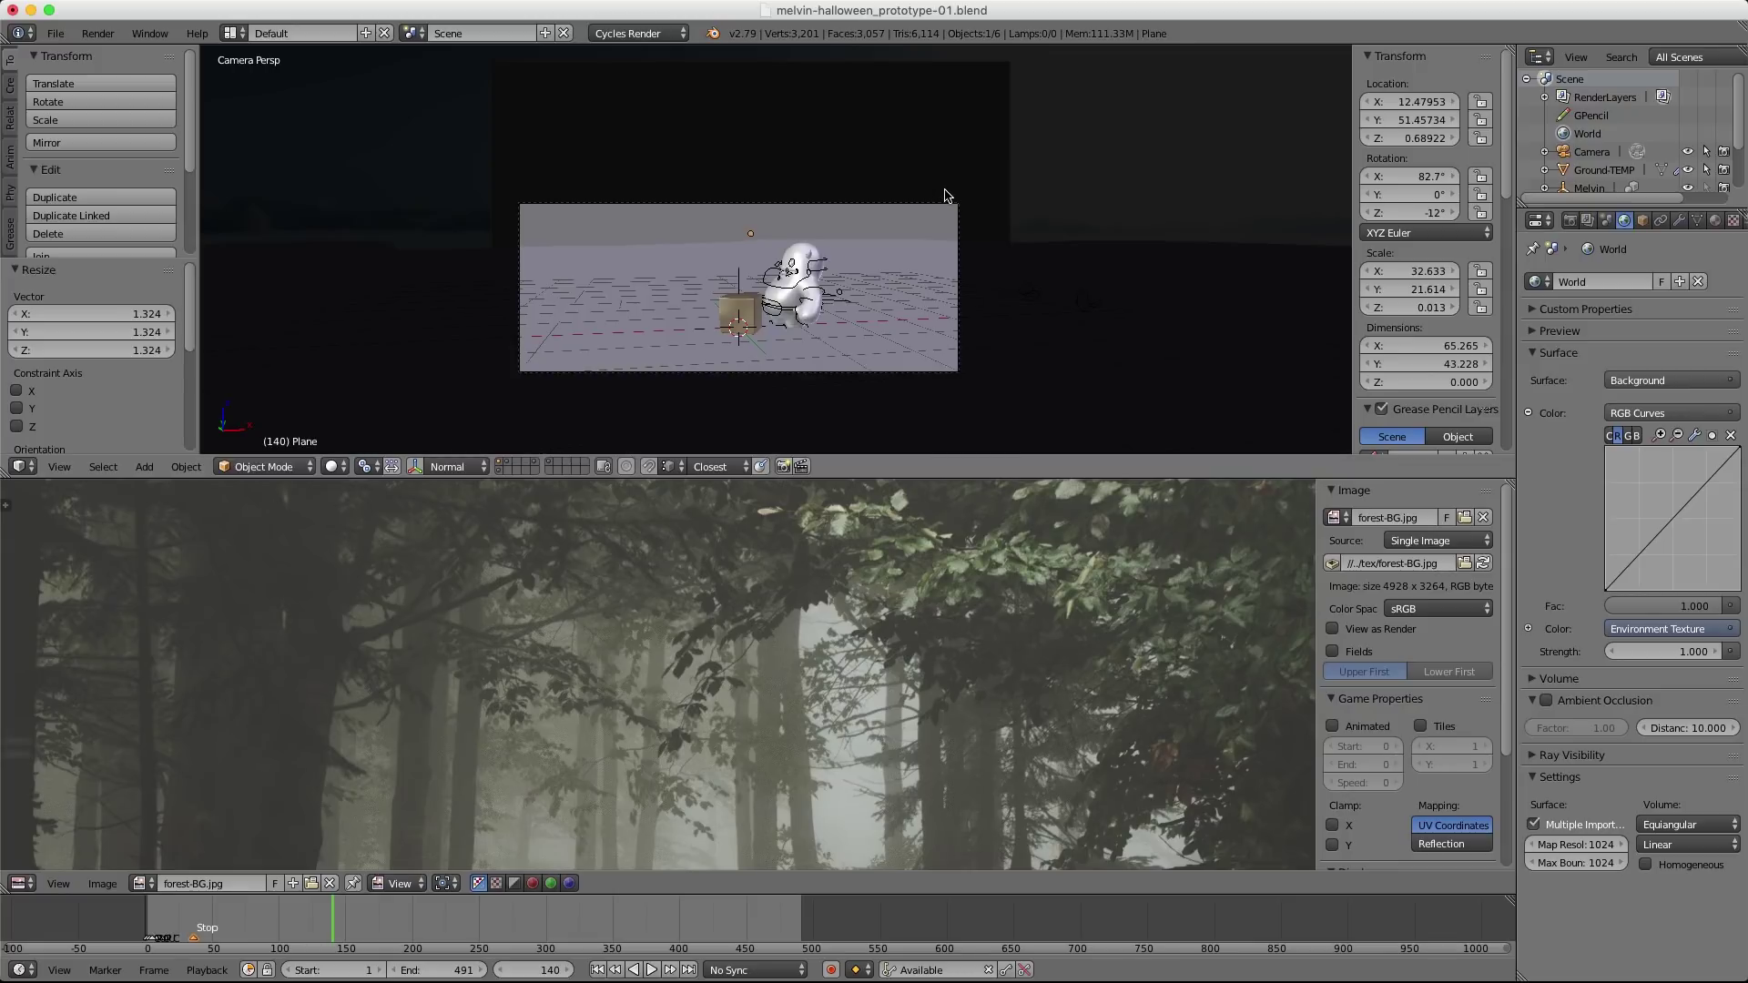
Create a new material named BG for the plane and set its surface shader to Emission.
left_click(1714, 220)
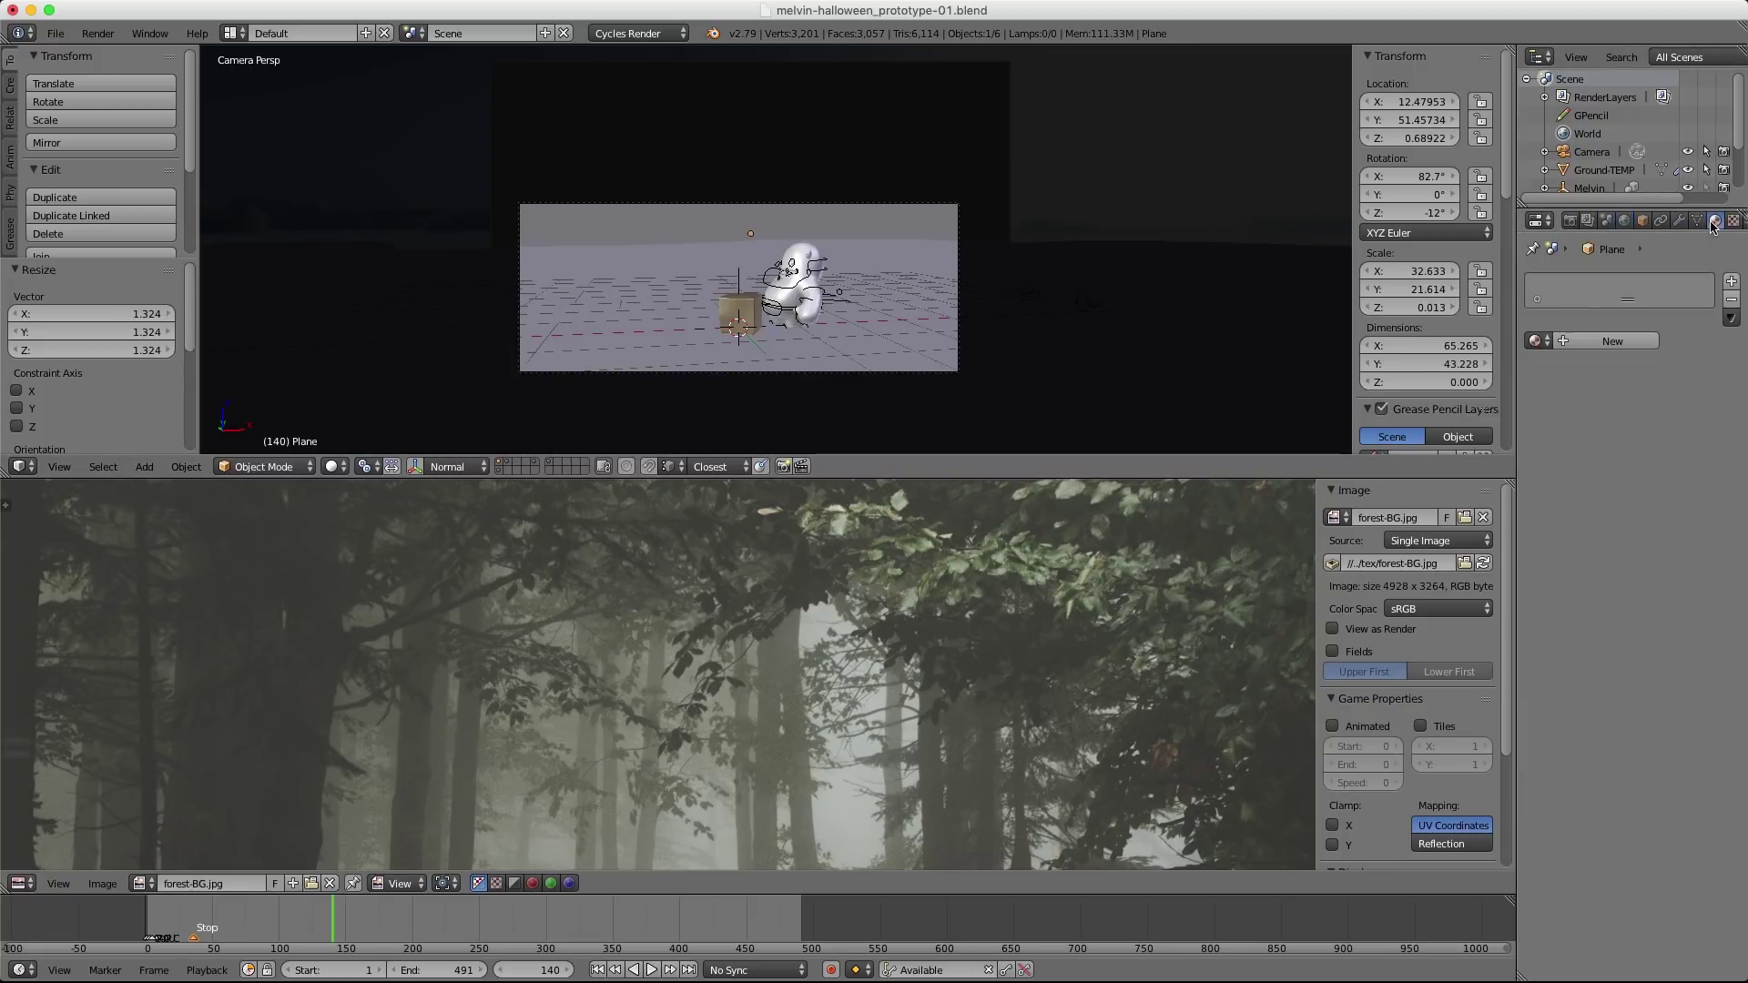
left_click(1628, 338)
left_click(1589, 341)
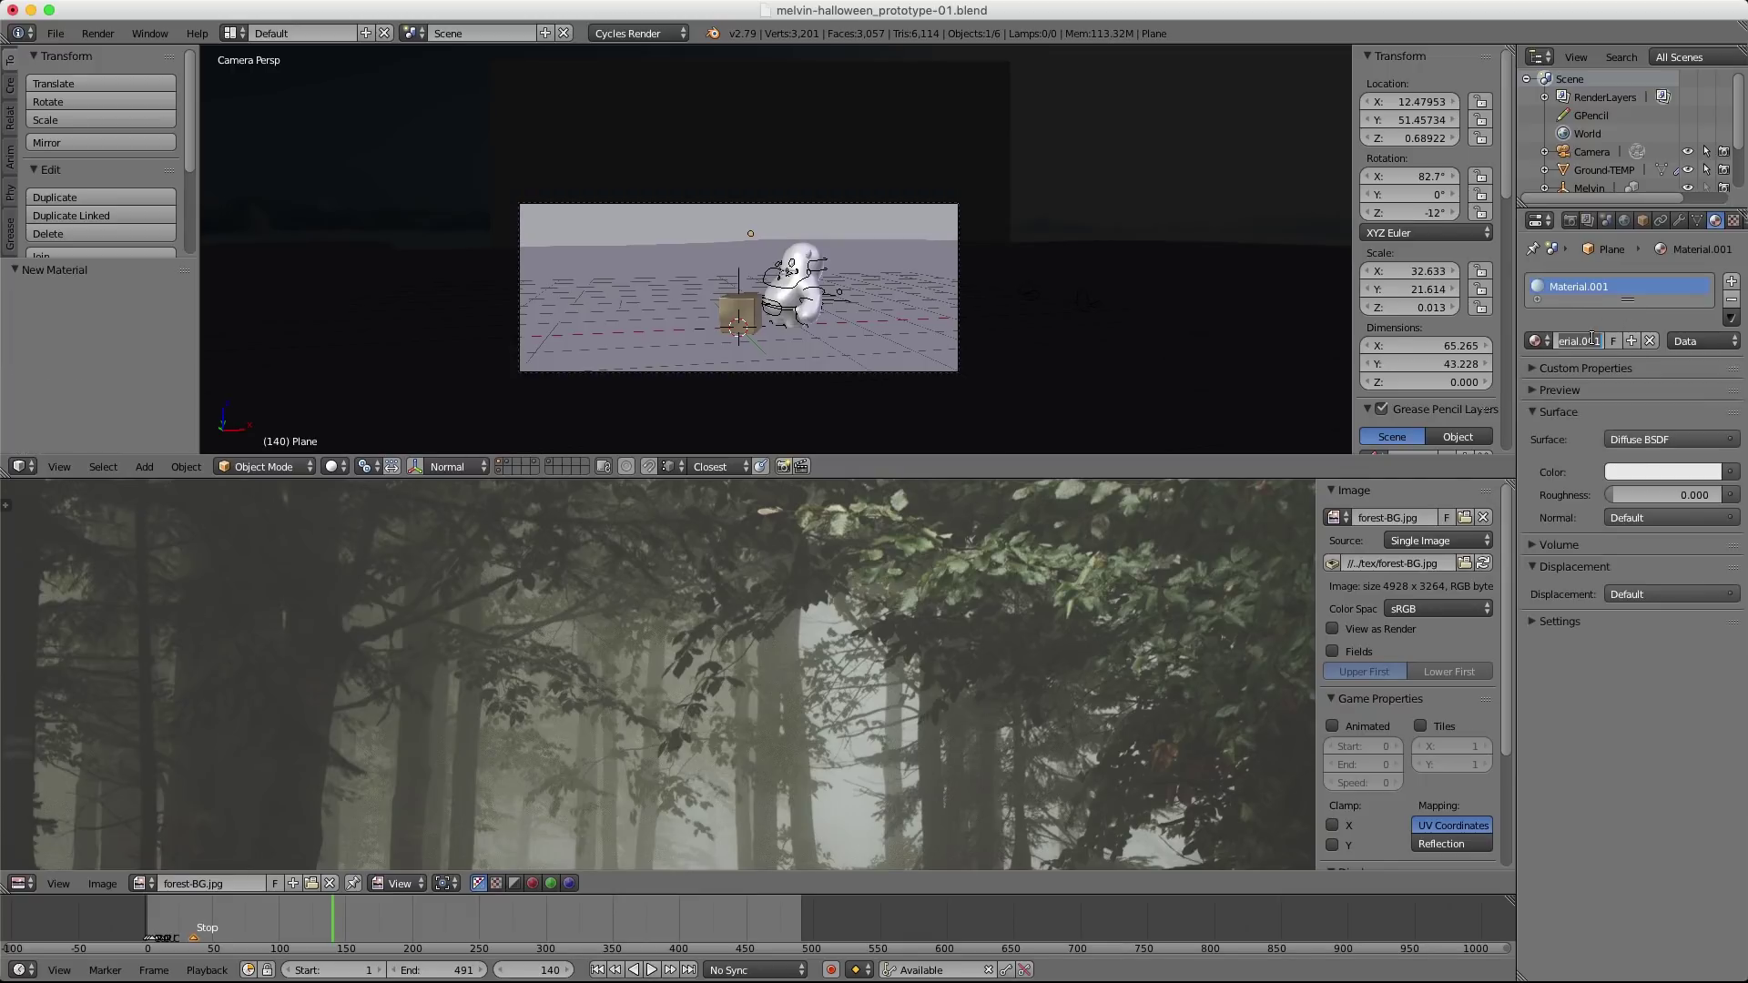
type("BG")
key("Return")
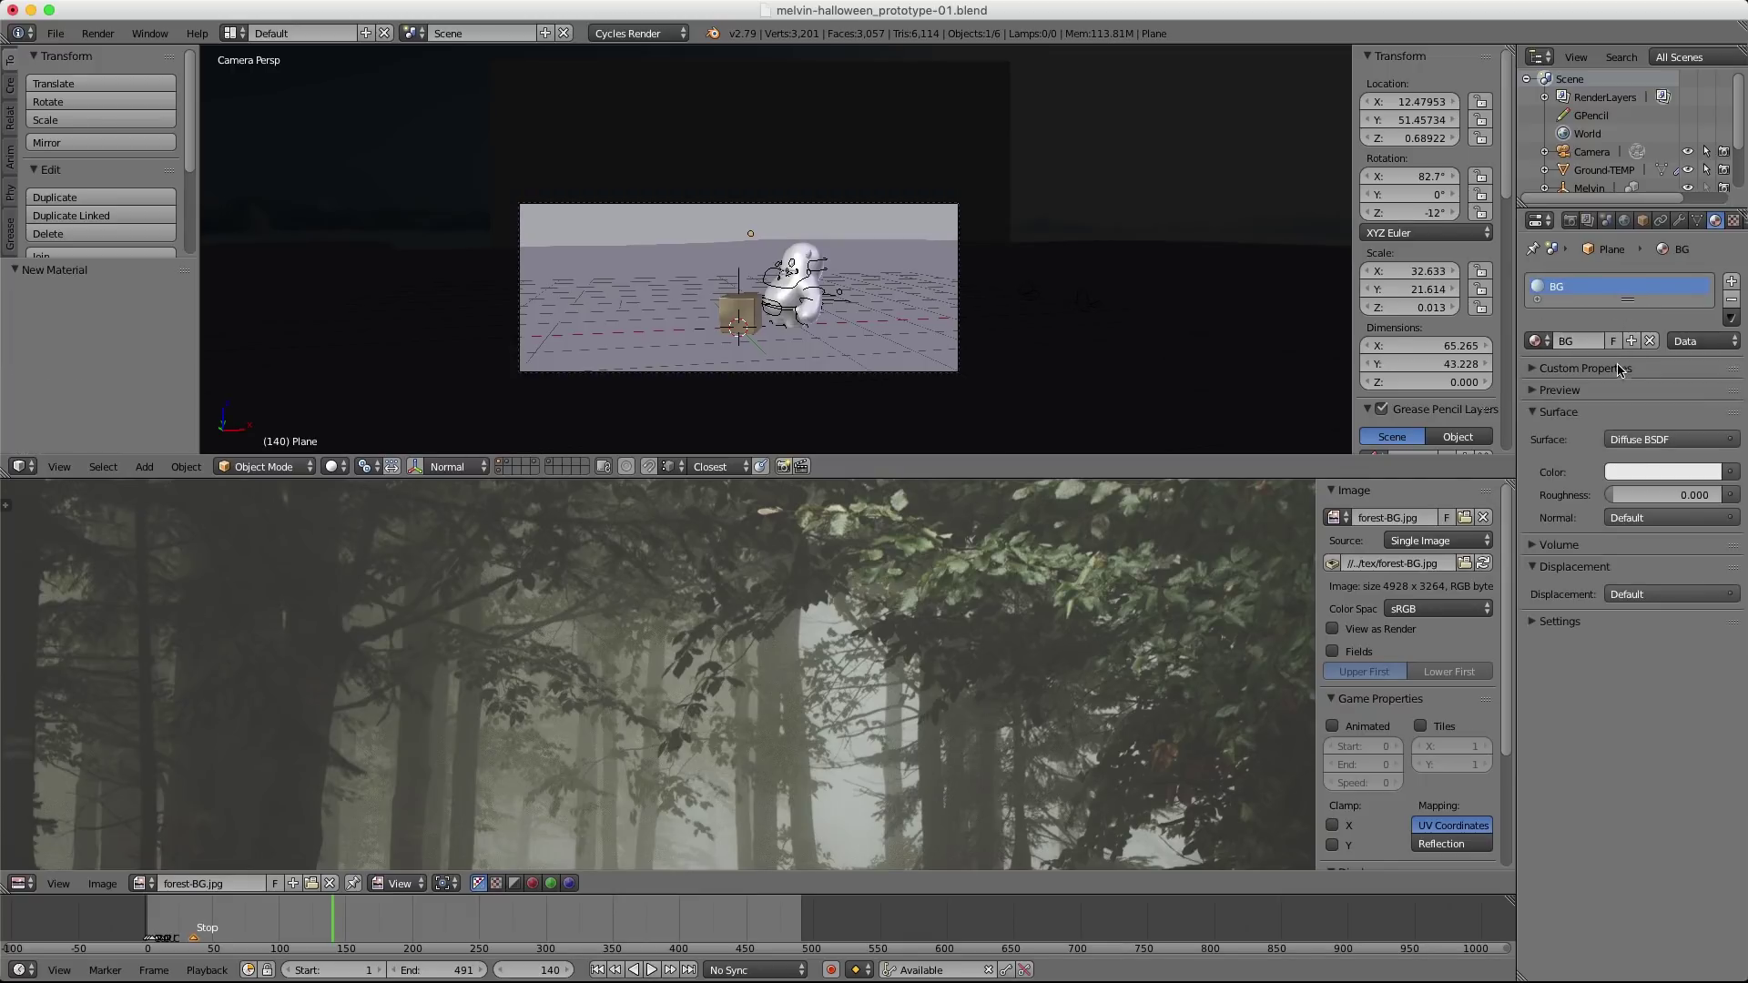
left_click(1665, 440)
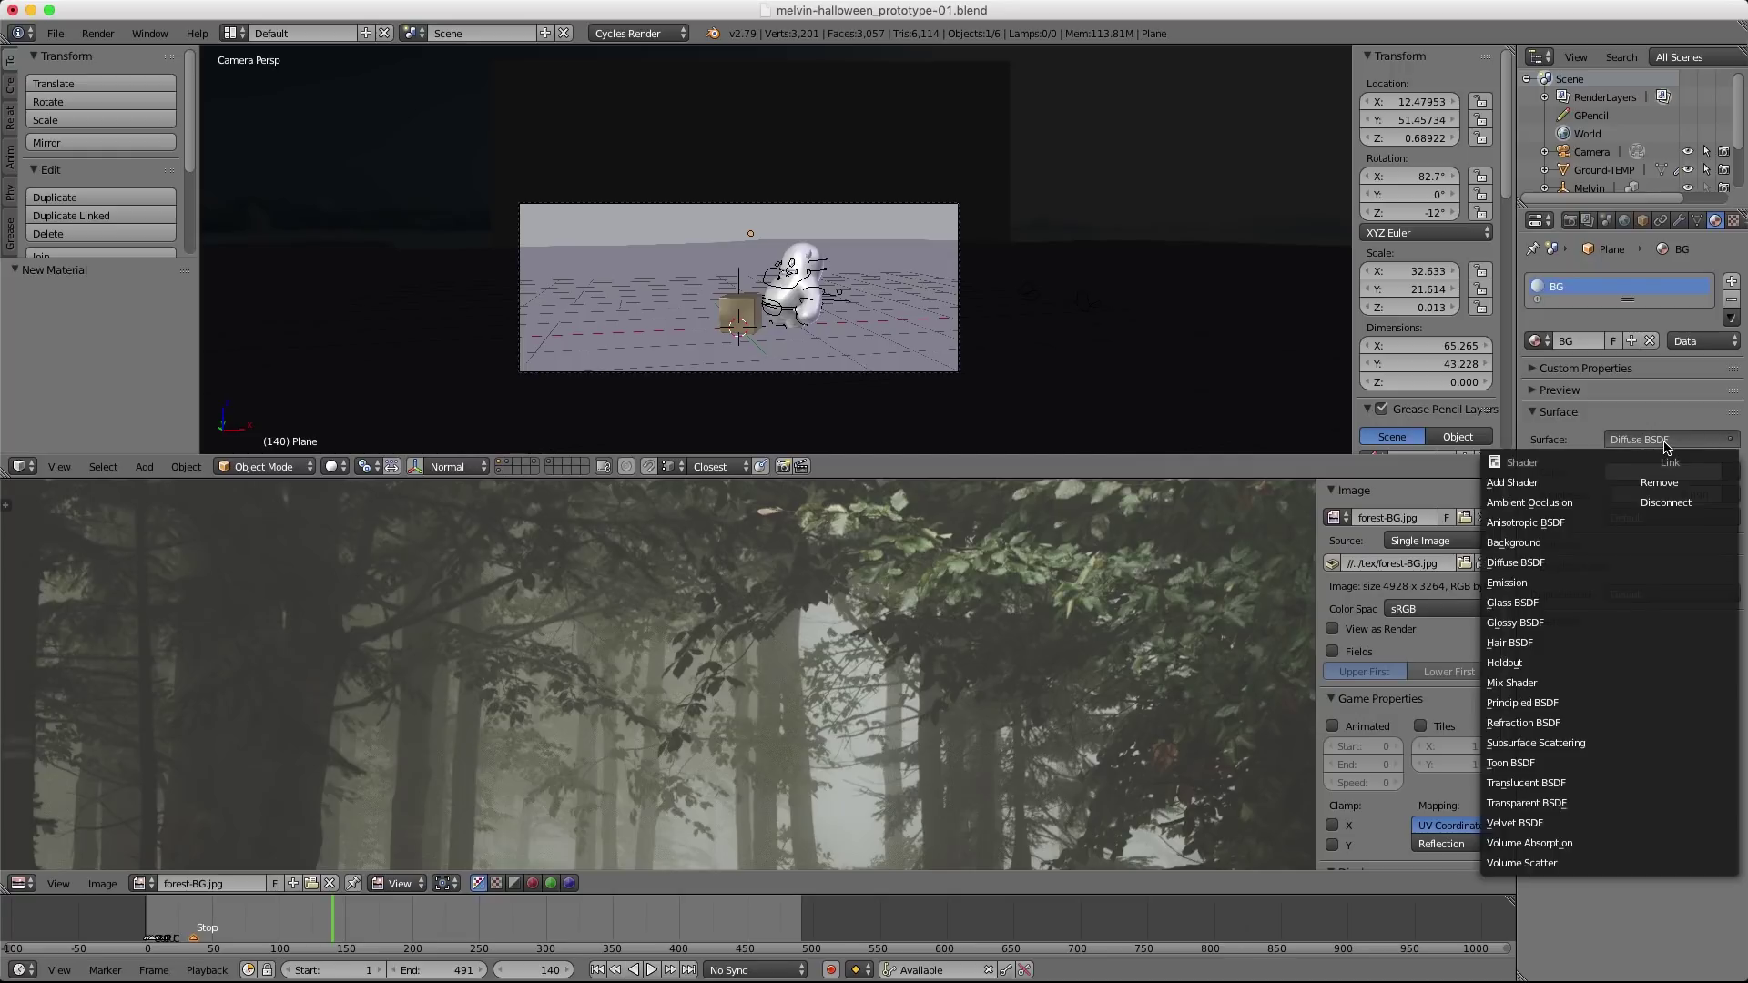
left_click(1530, 582)
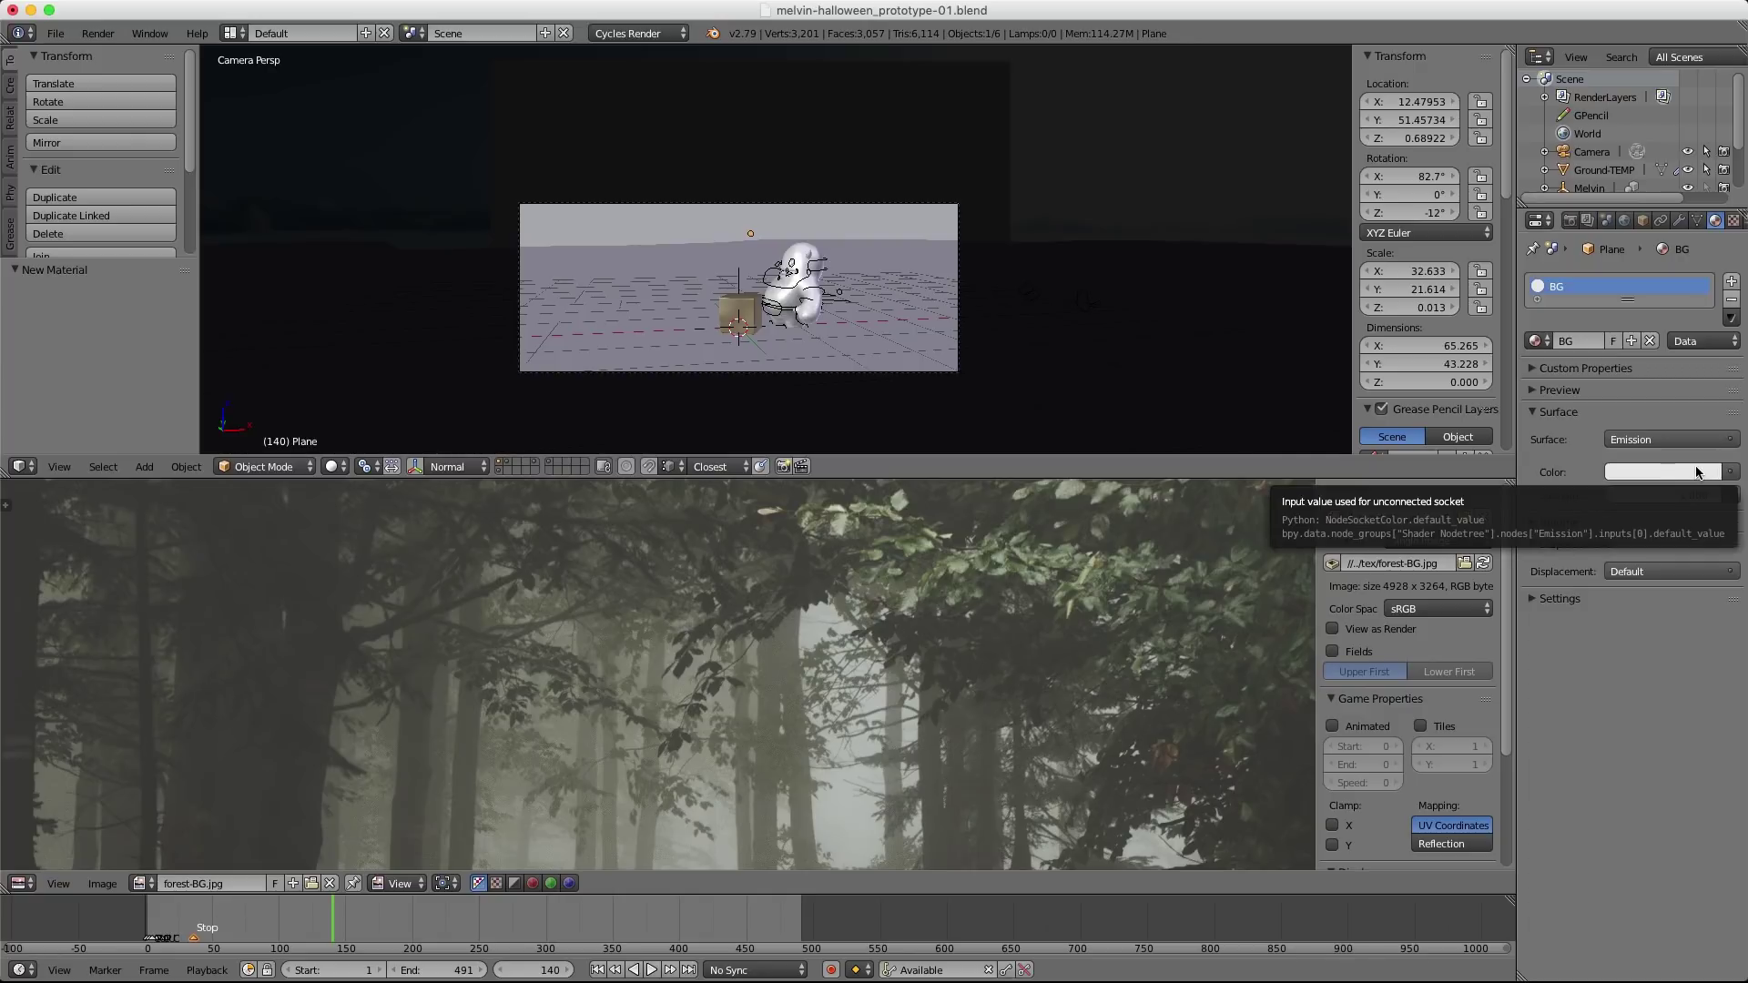
Replace the forest image editor with a node editor showing the BG material's shader nodes.
scroll(1084, 633, "up", 2)
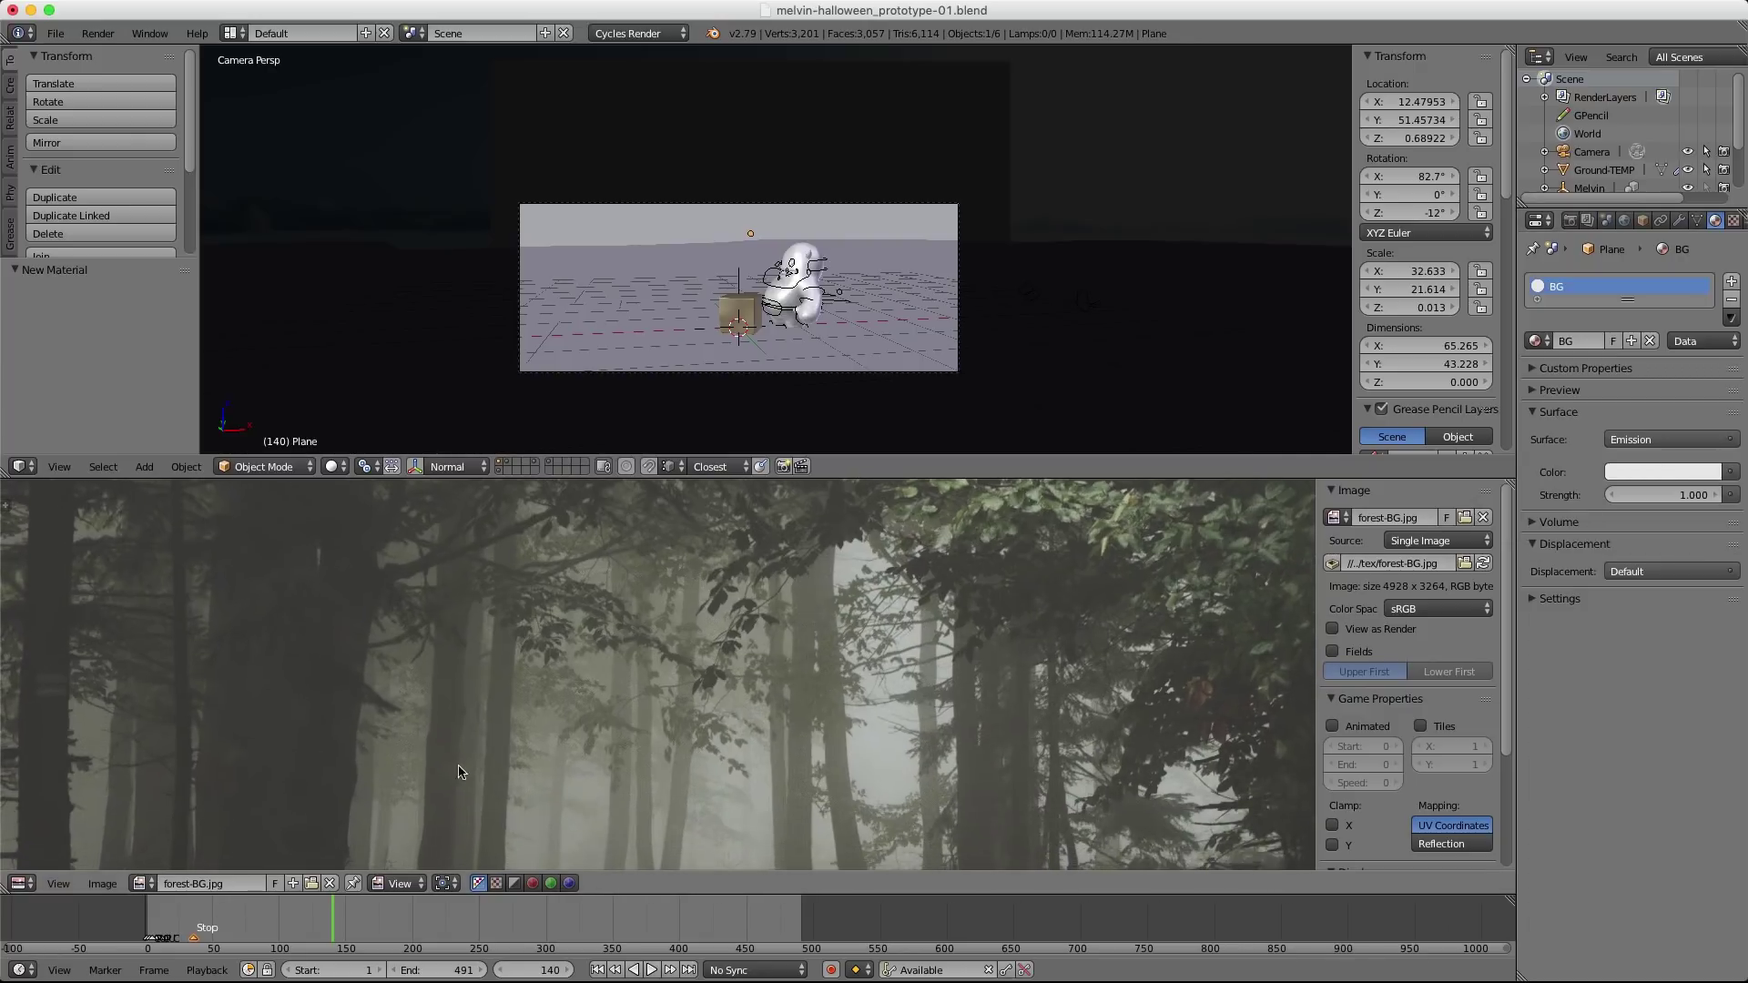
left_click(20, 883)
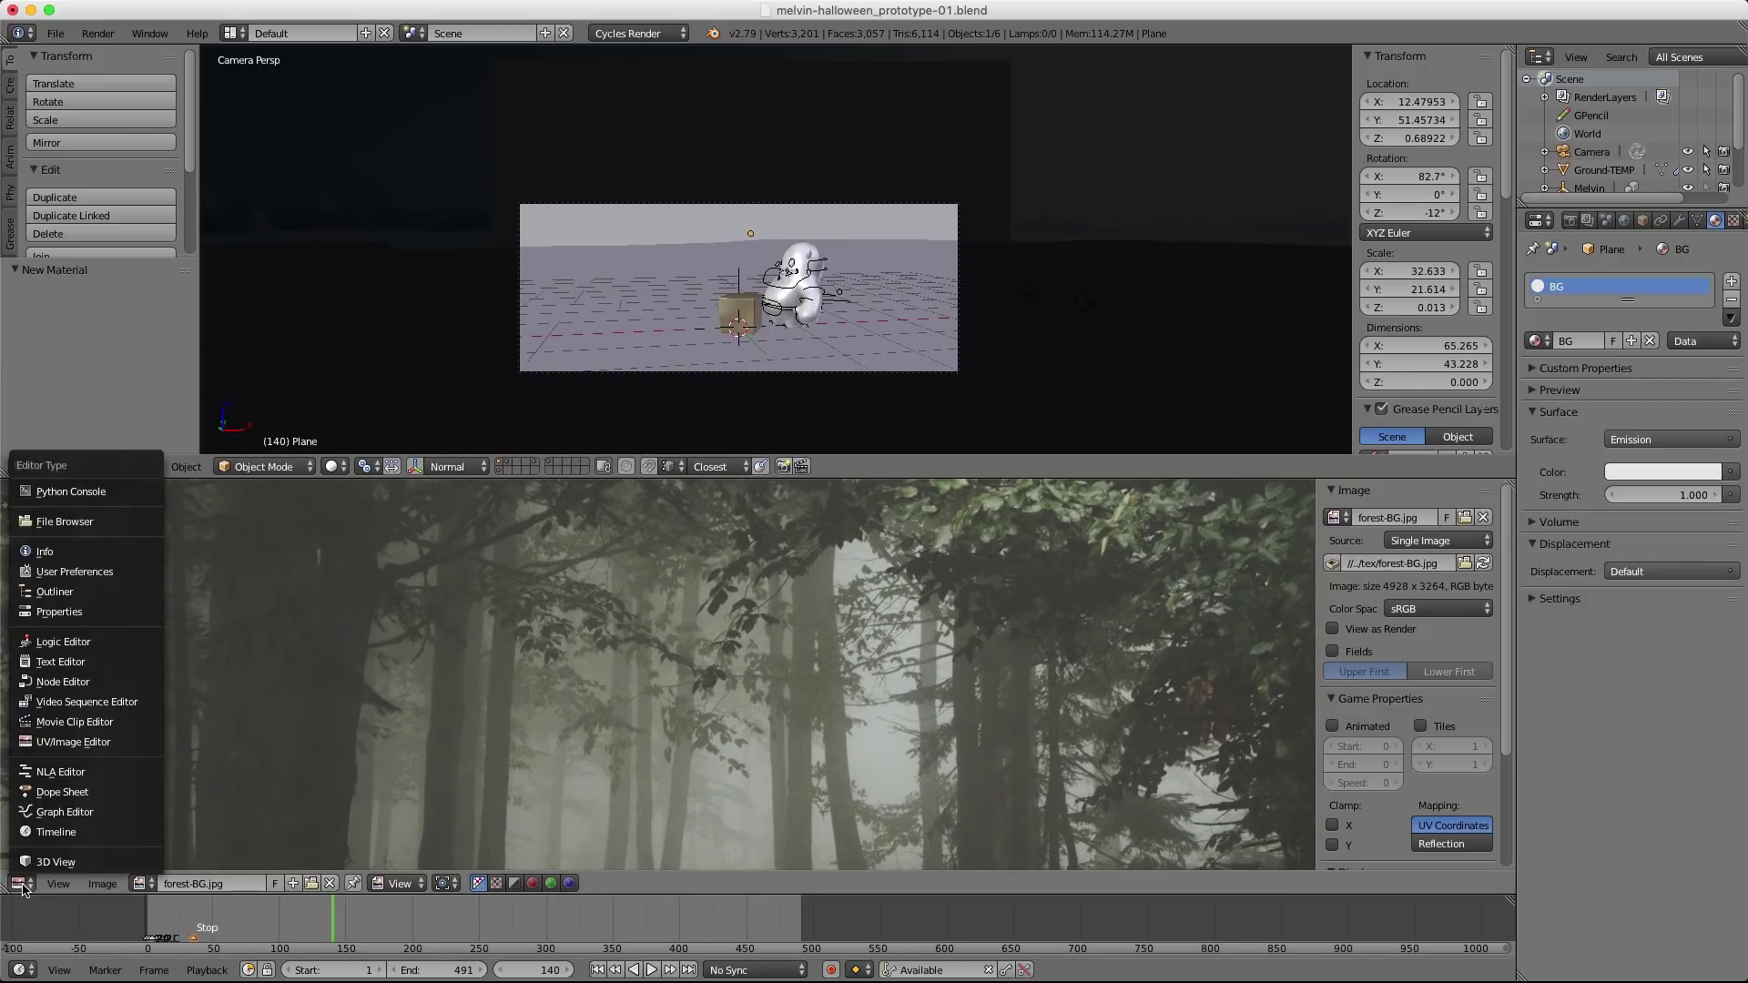
left_click(63, 681)
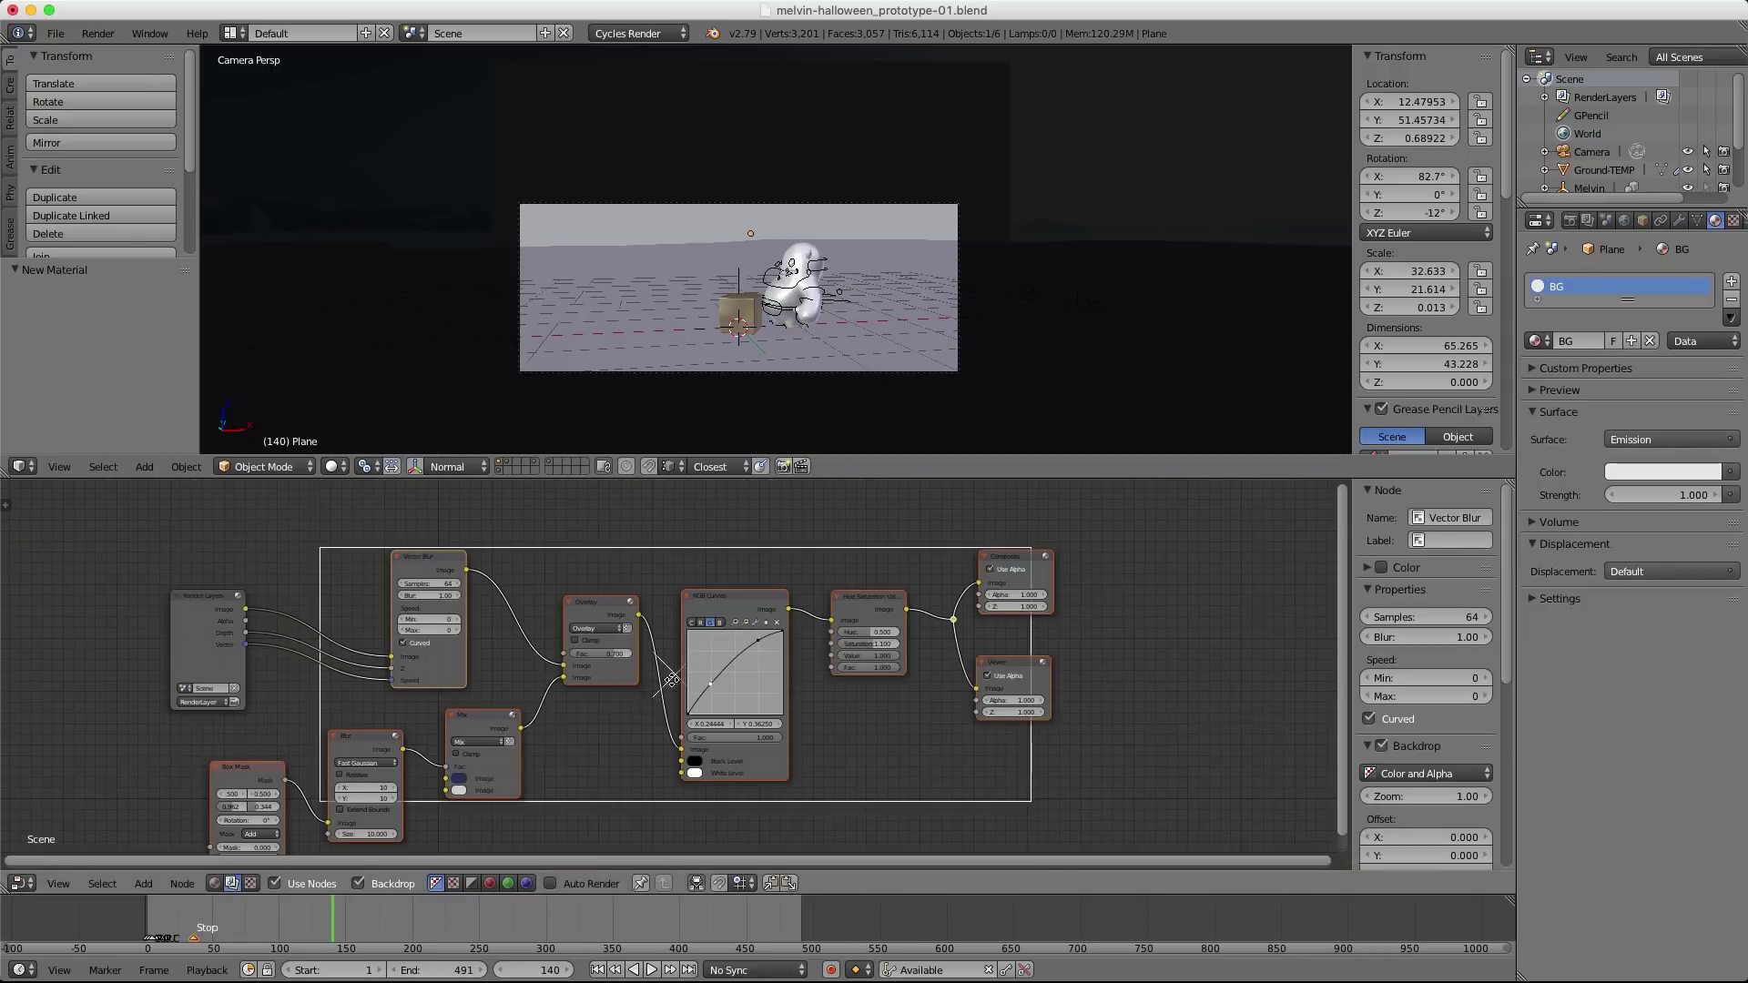
middle_click_drag(671, 679, 742, 644)
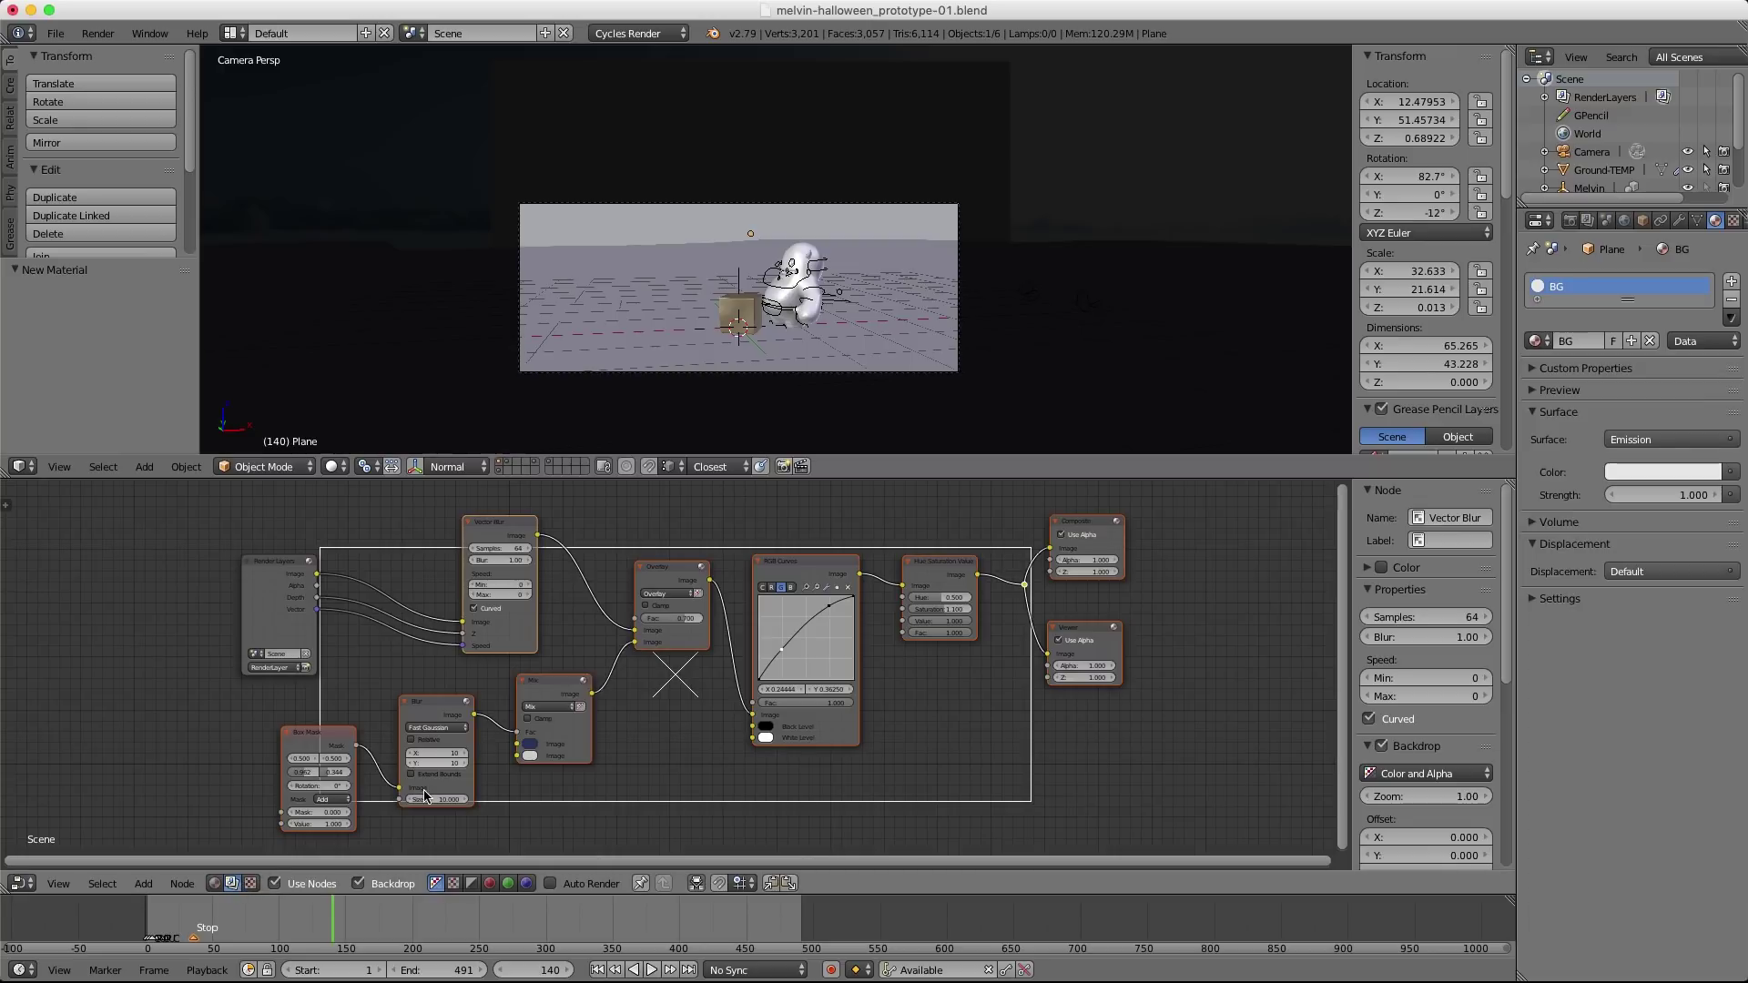
left_click(212, 883)
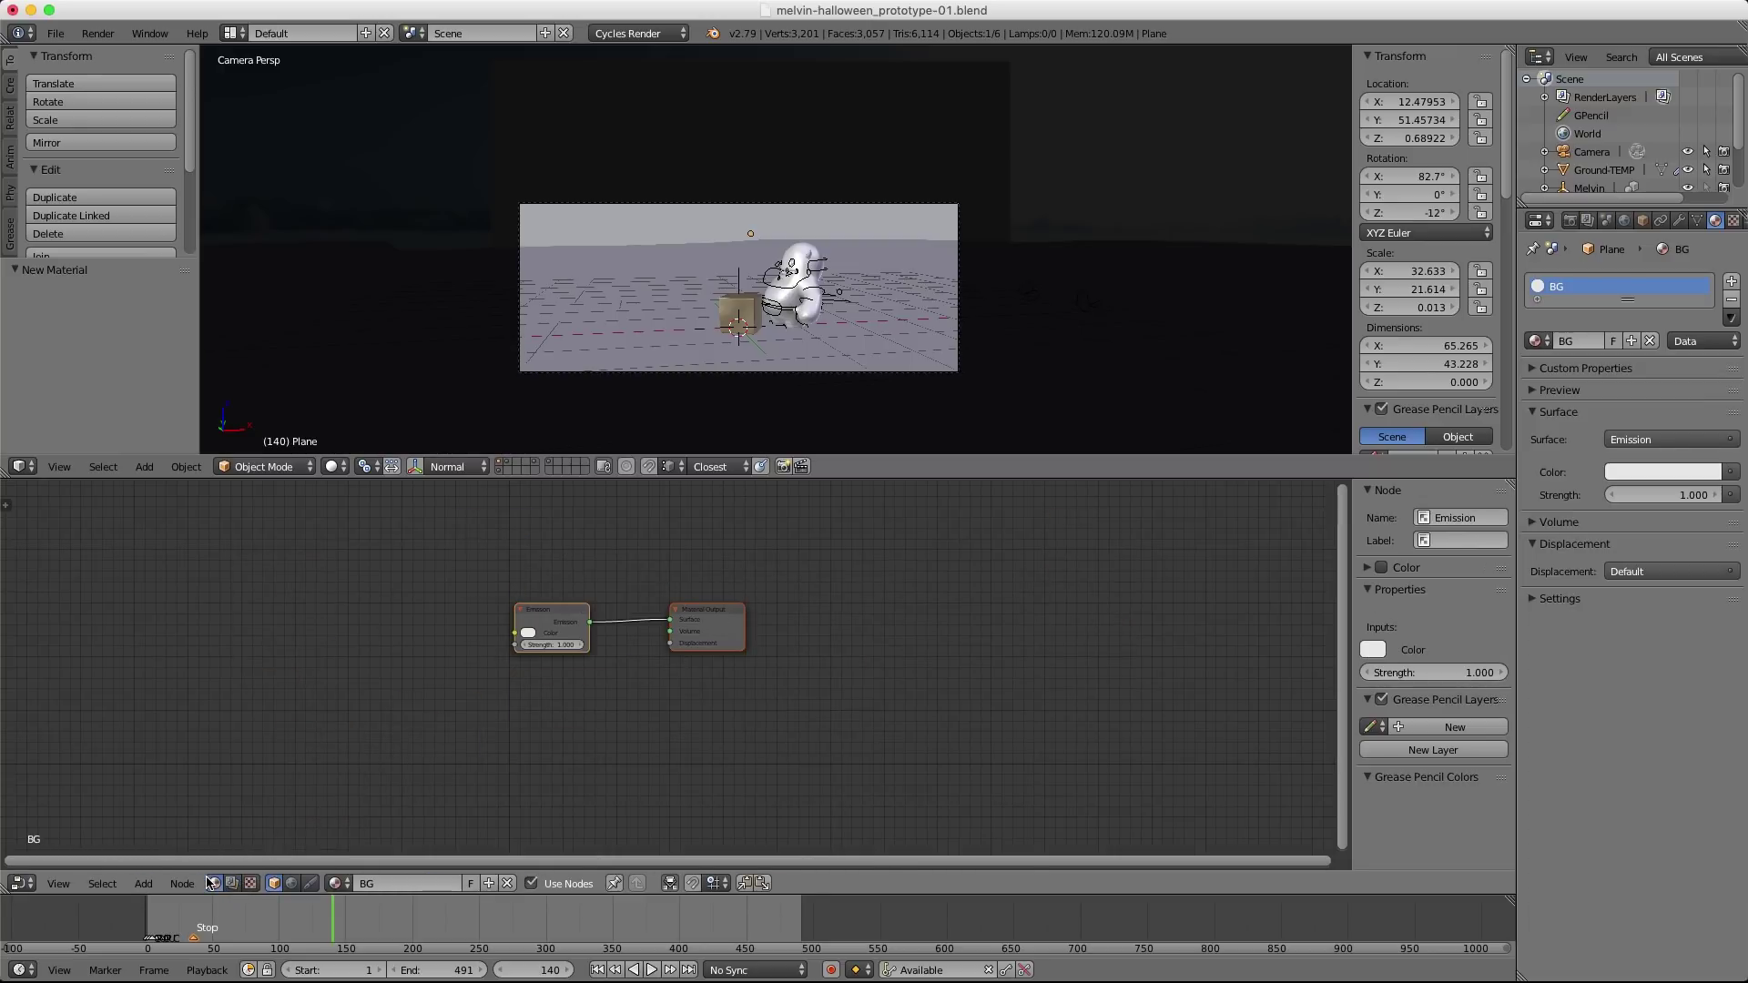
Add an Image Texture node before the Emission shader and assign the forest-BG.jpg image to it.
scroll(629, 555, "up", 3)
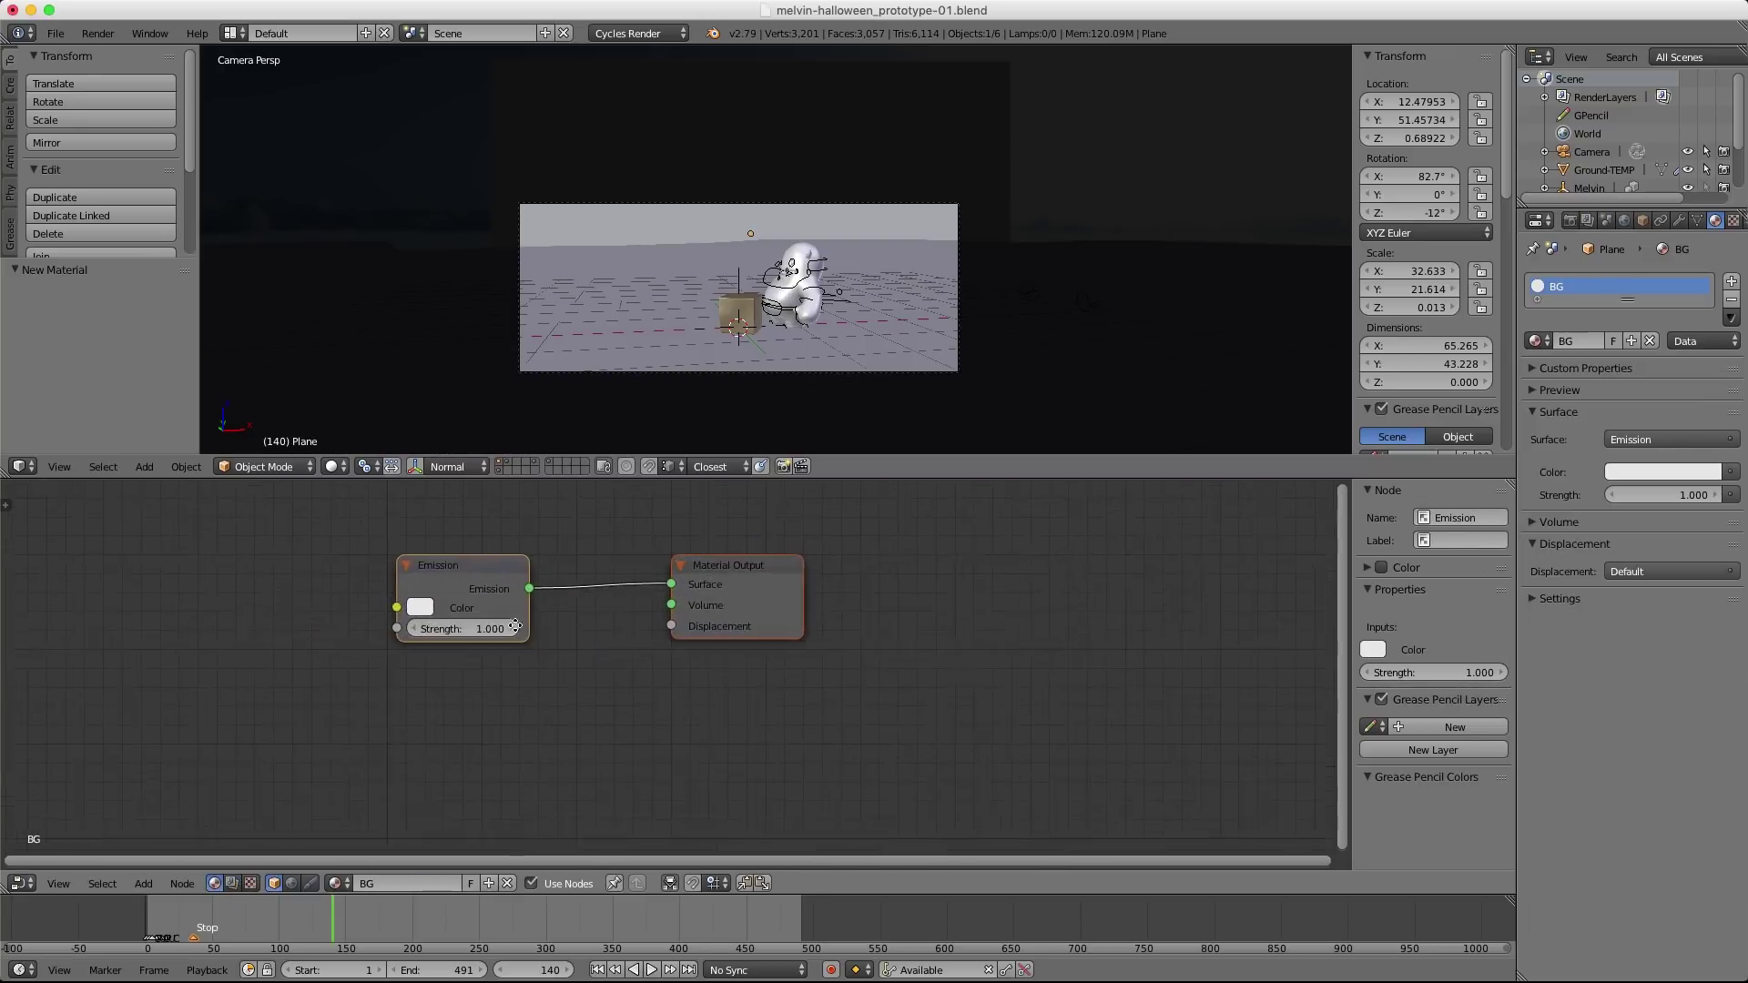
middle_click_drag(328, 585, 635, 589)
key("shift+a")
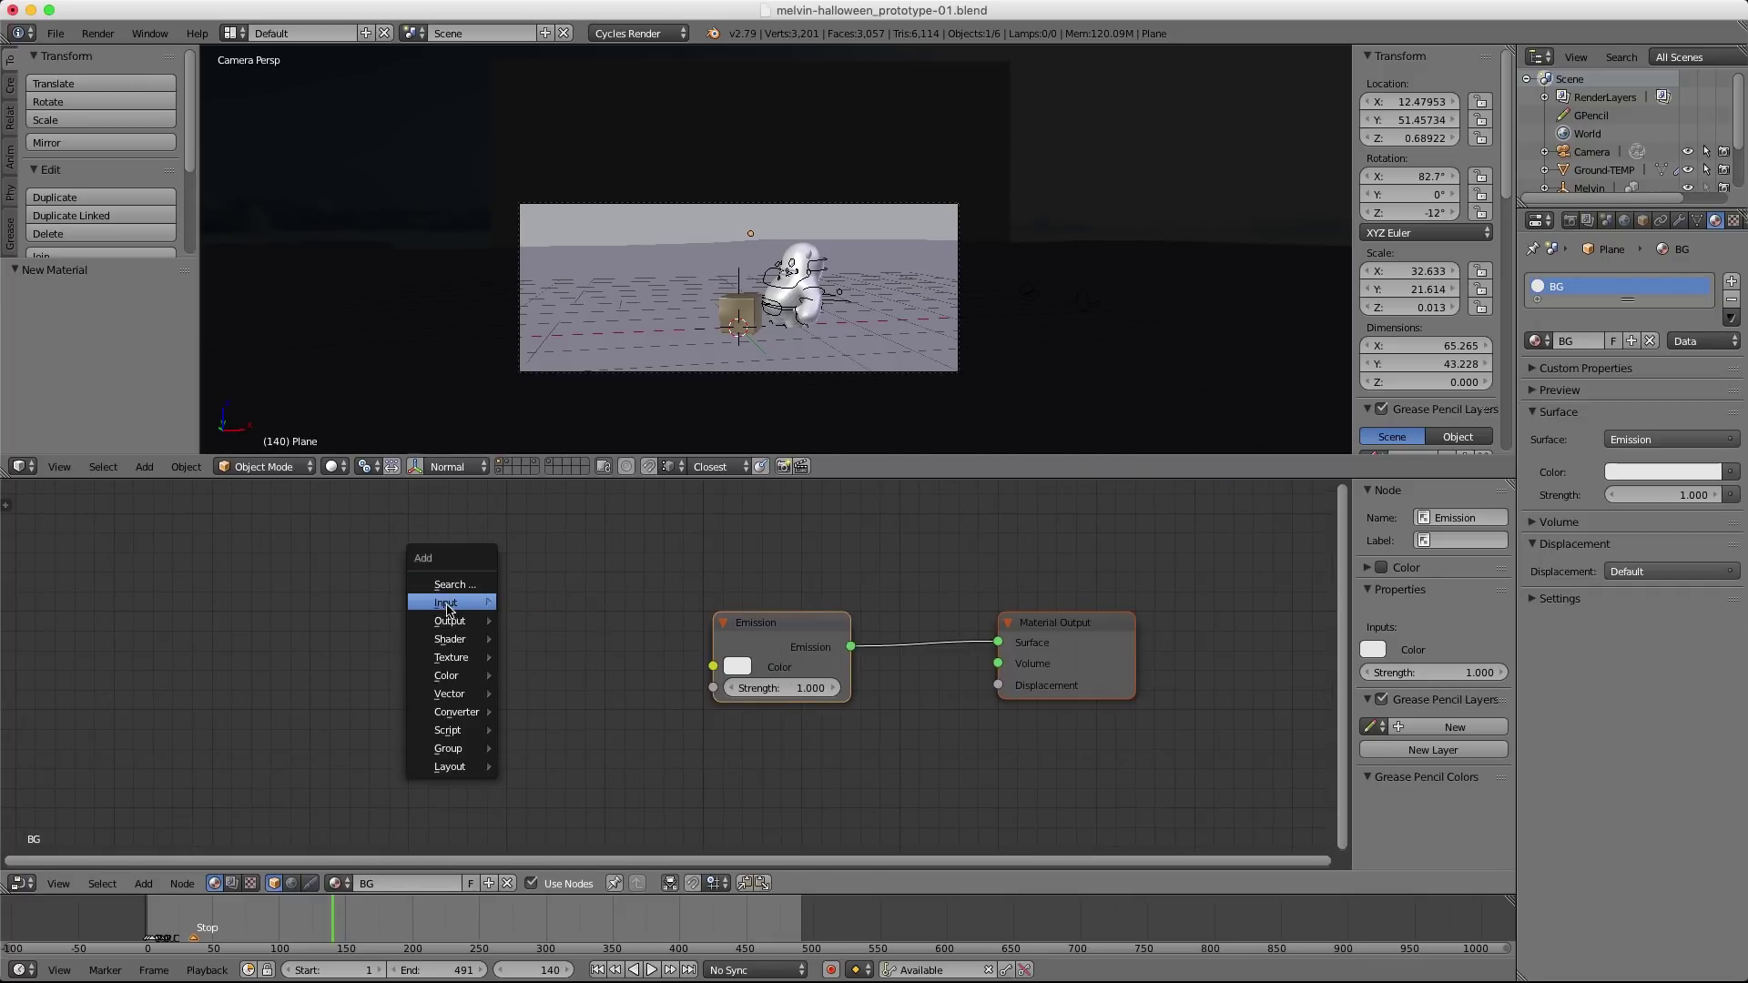
mouse_move(453, 665)
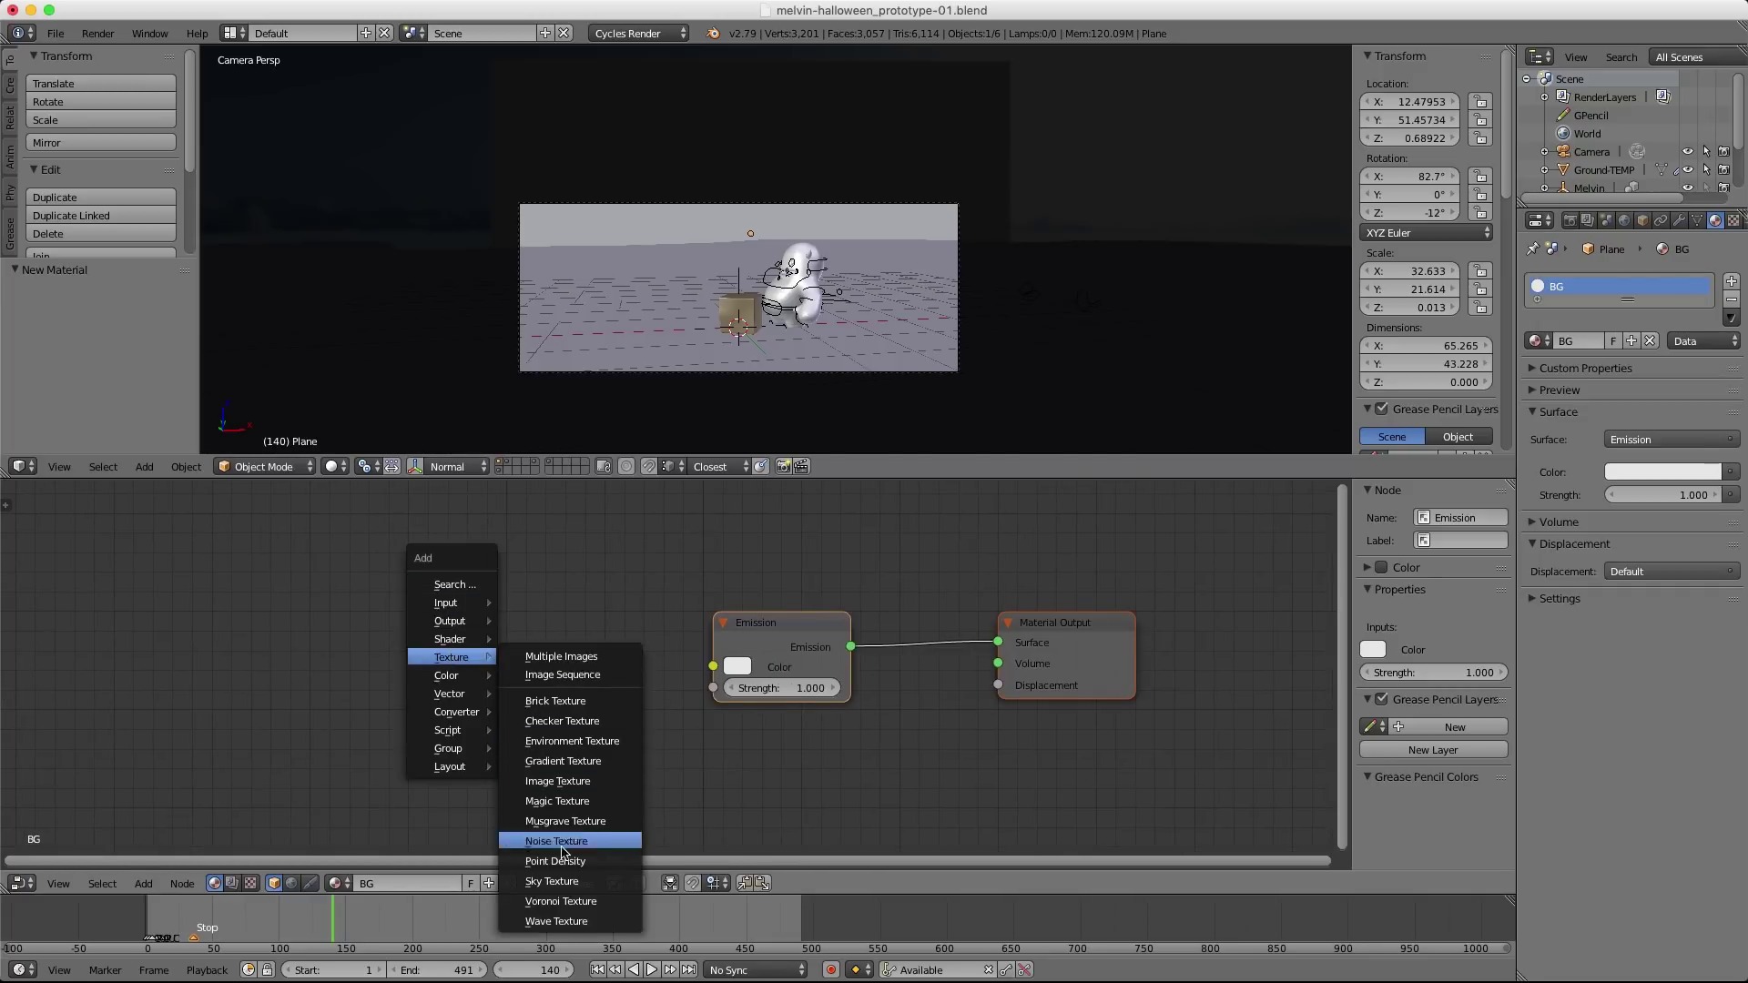
left_click(562, 781)
left_click(284, 577)
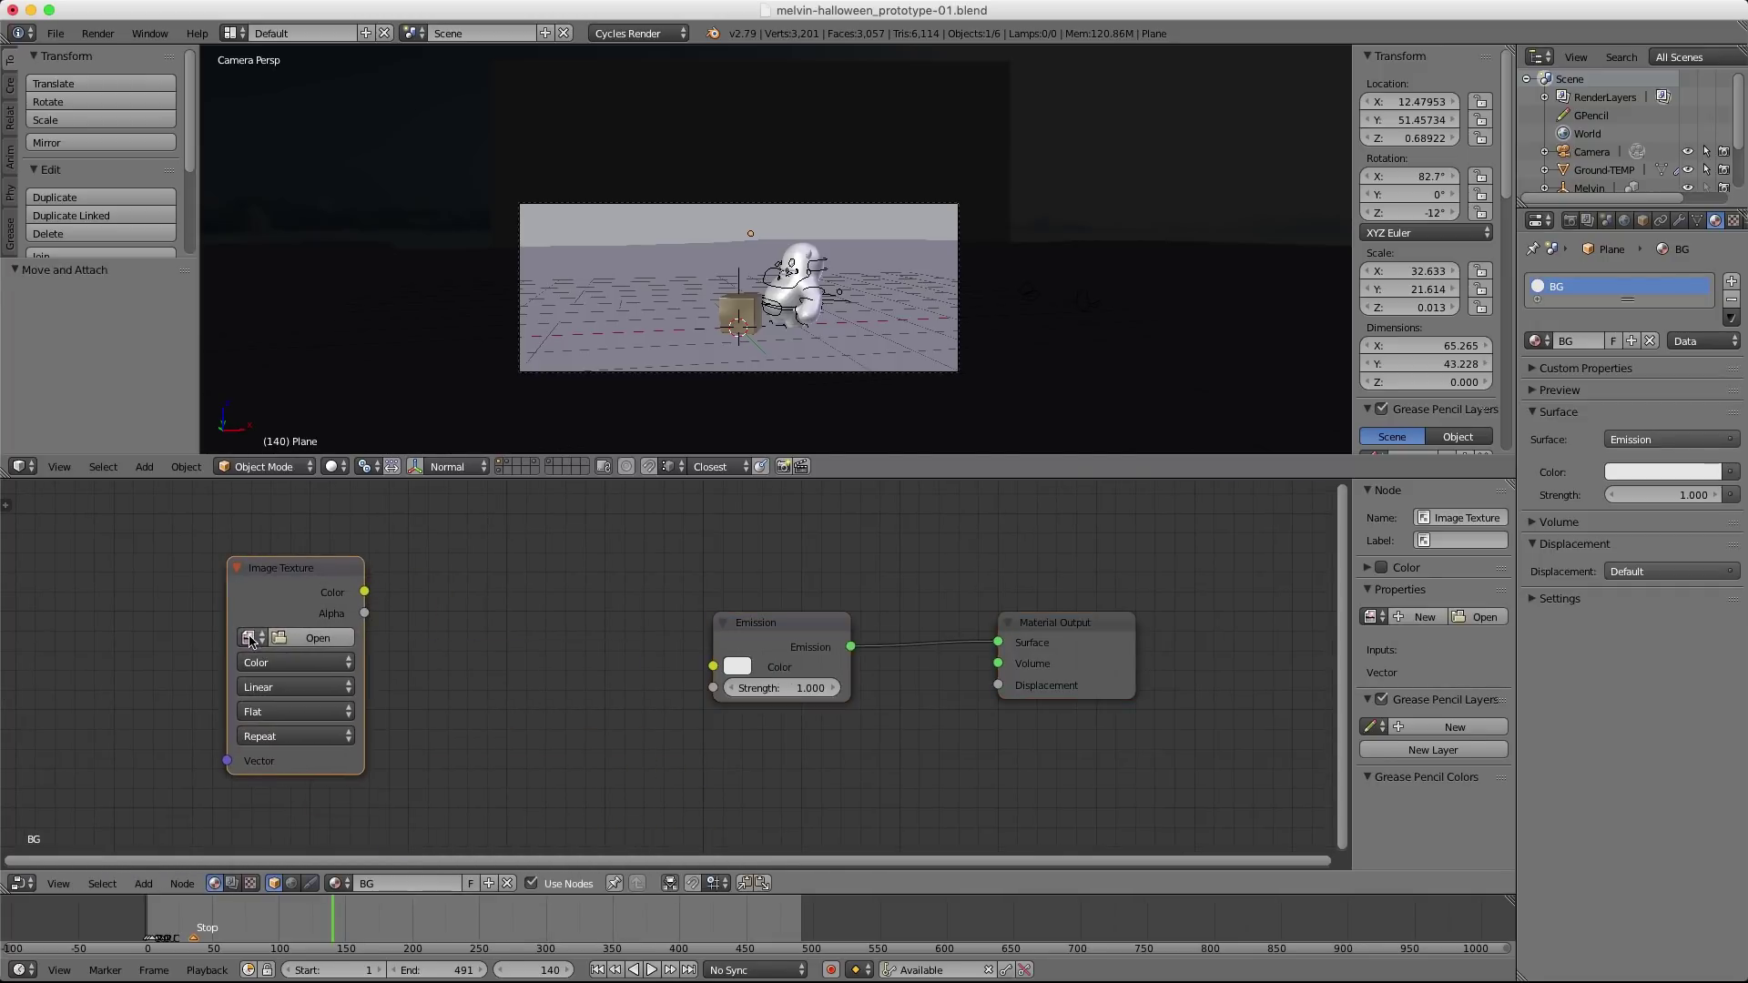
left_click(250, 637)
left_click(294, 669)
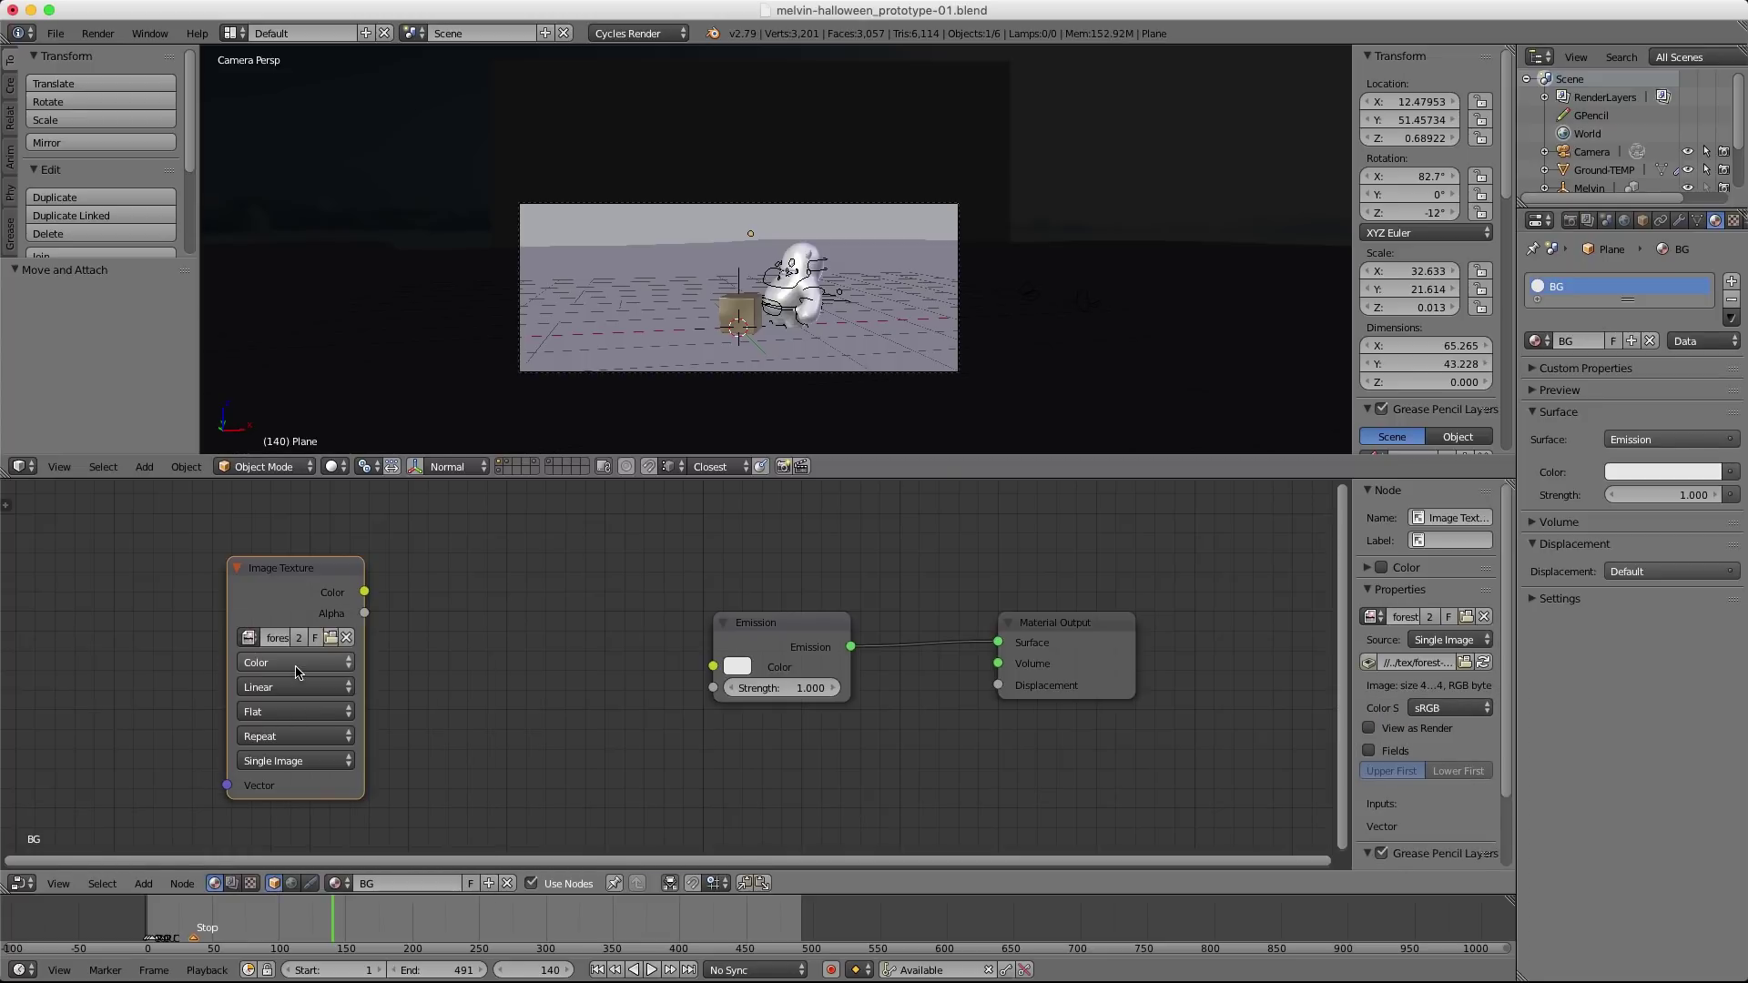
Connect the Image Texture's Color output to the Emission Color input and preview the scene in rendered shading.
left_click_drag(364, 592, 713, 666)
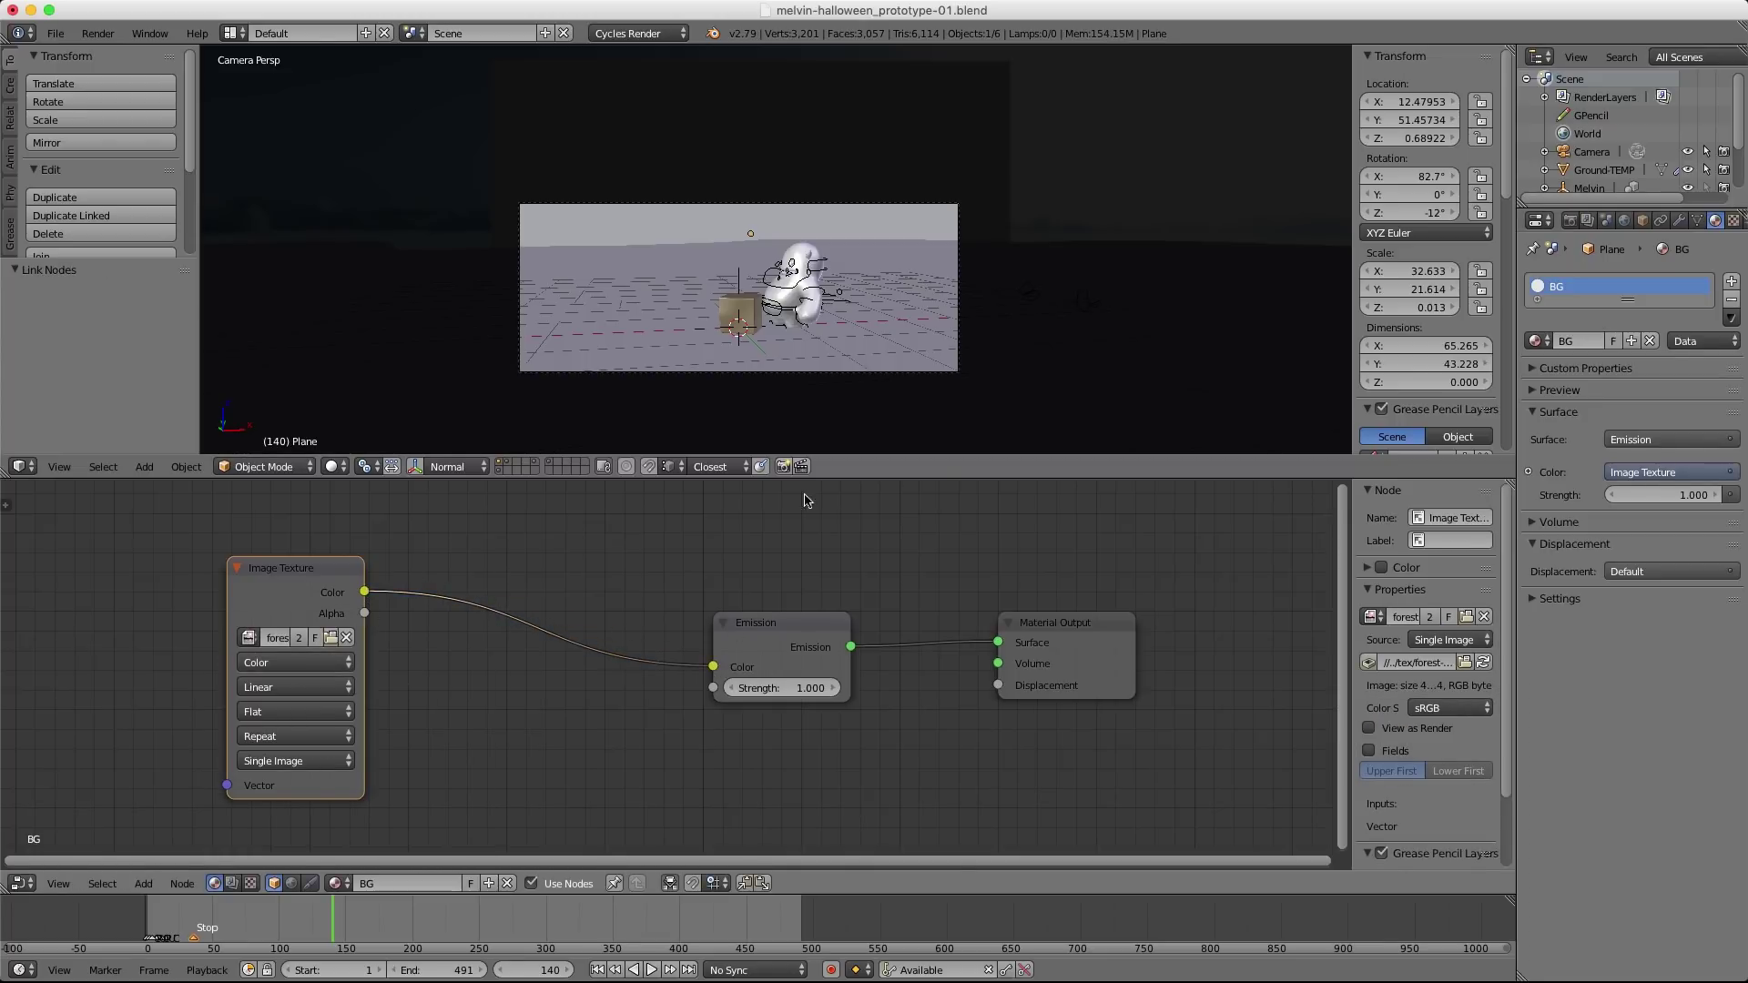
key("shift+z")
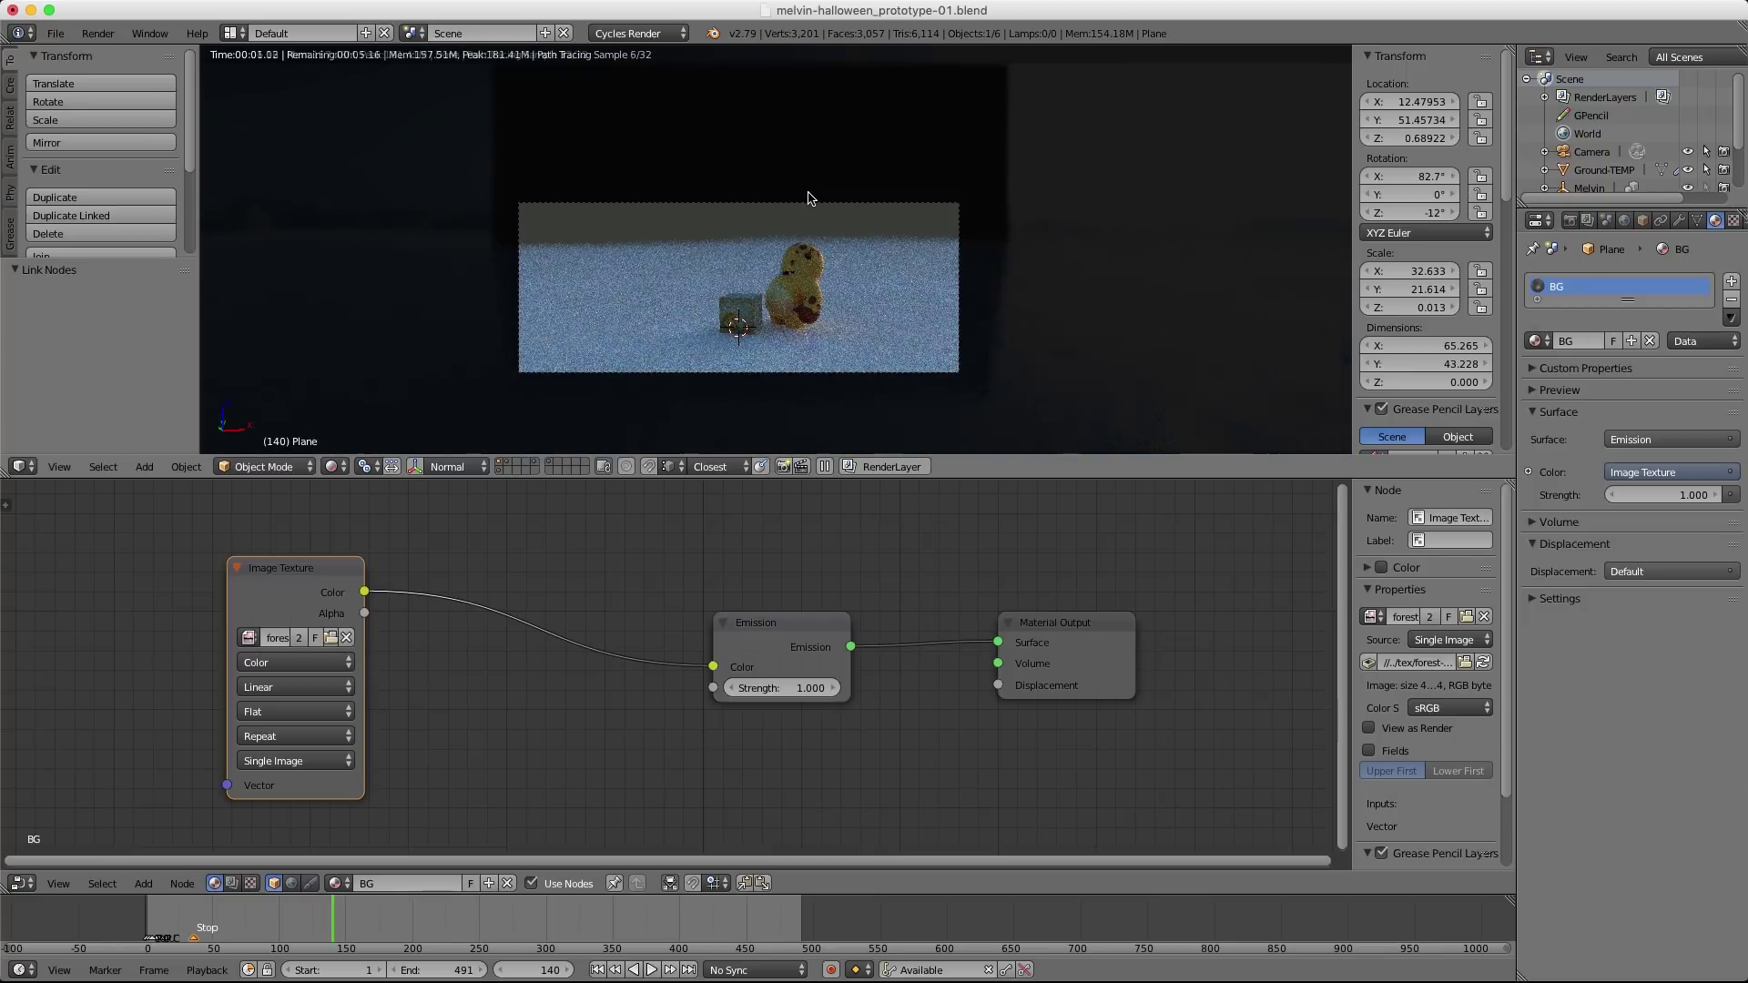
Add a Texture Coordinate node and connect its Generated output to the Image Texture's Vector input.
scroll(496, 620, "down", 3)
middle_click_drag(456, 615, 552, 605)
key("shift+a")
key("shift+a")
mouse_move(364, 526)
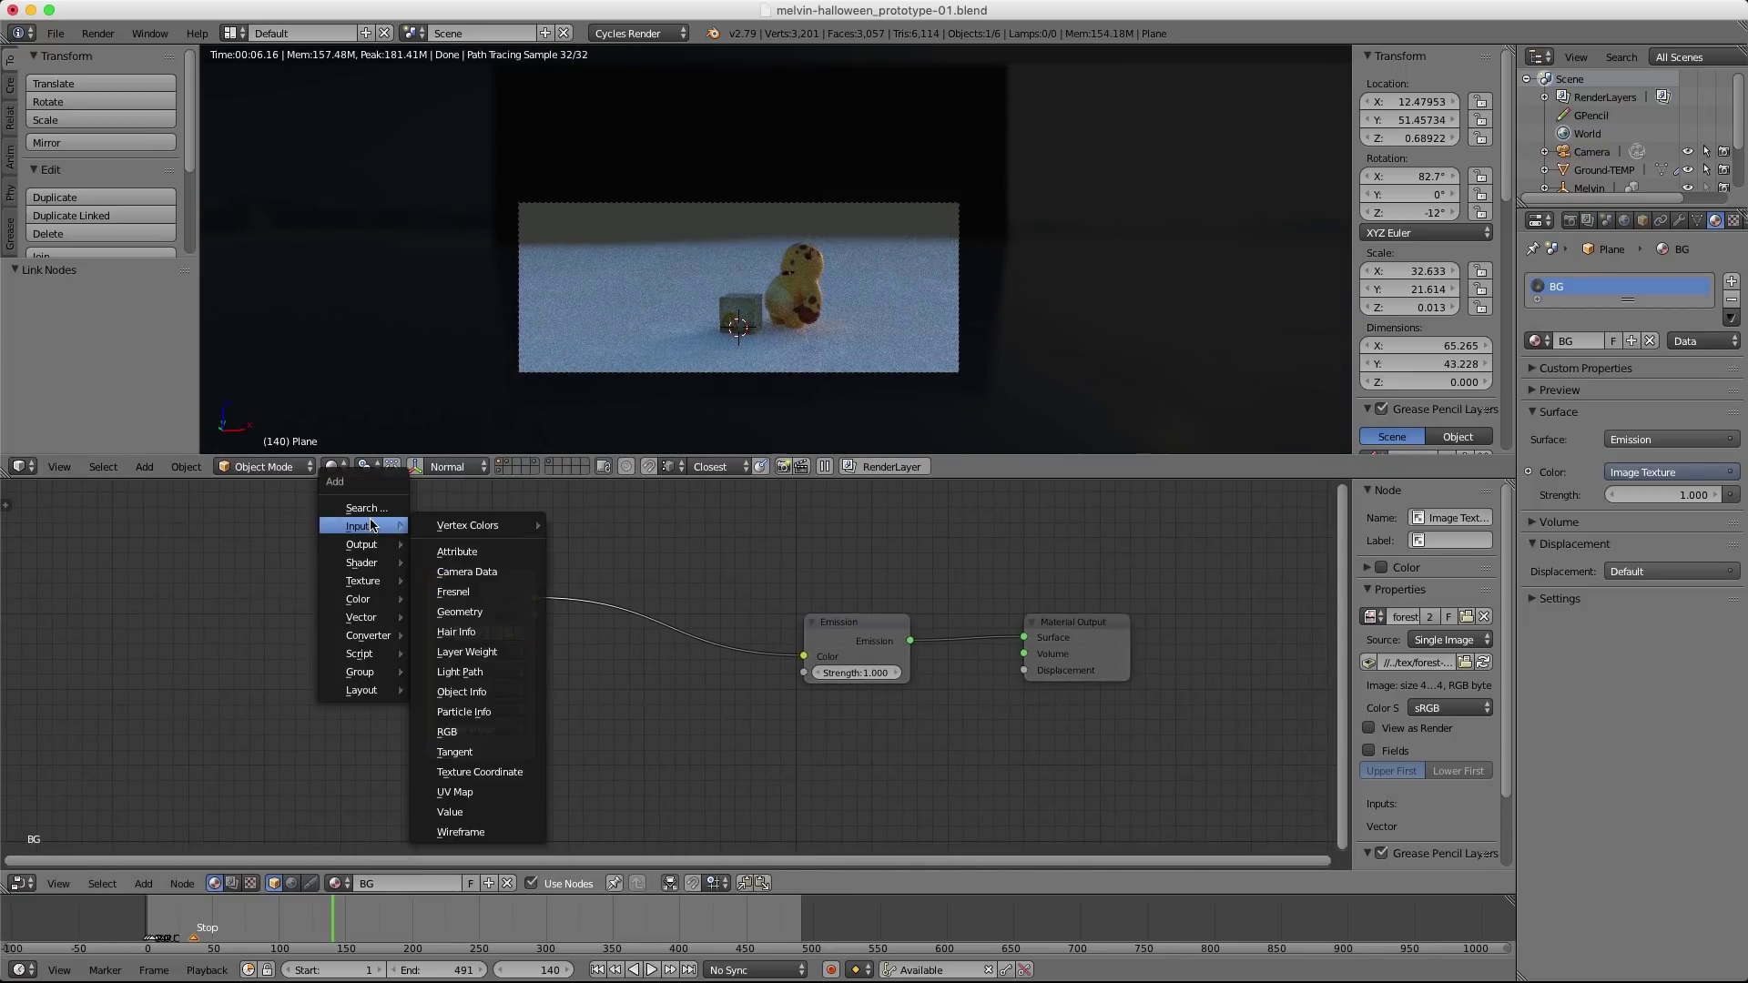
left_click(507, 781)
left_click(182, 592)
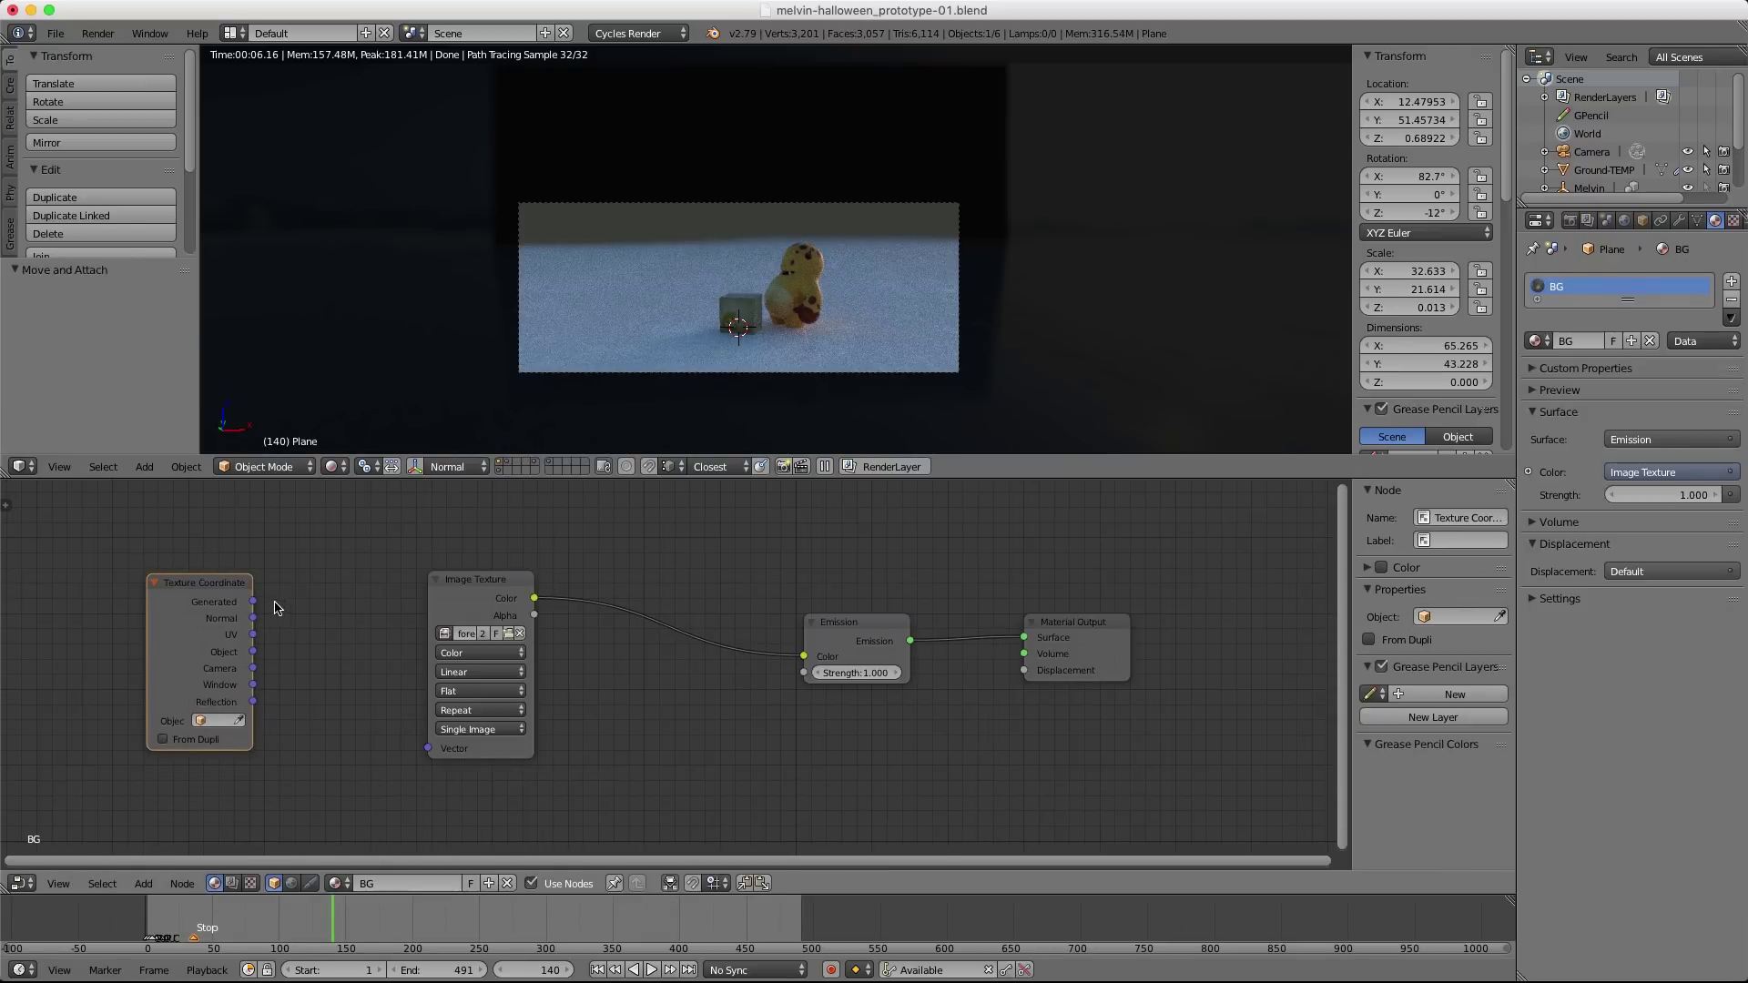
left_click_drag(253, 602, 444, 753)
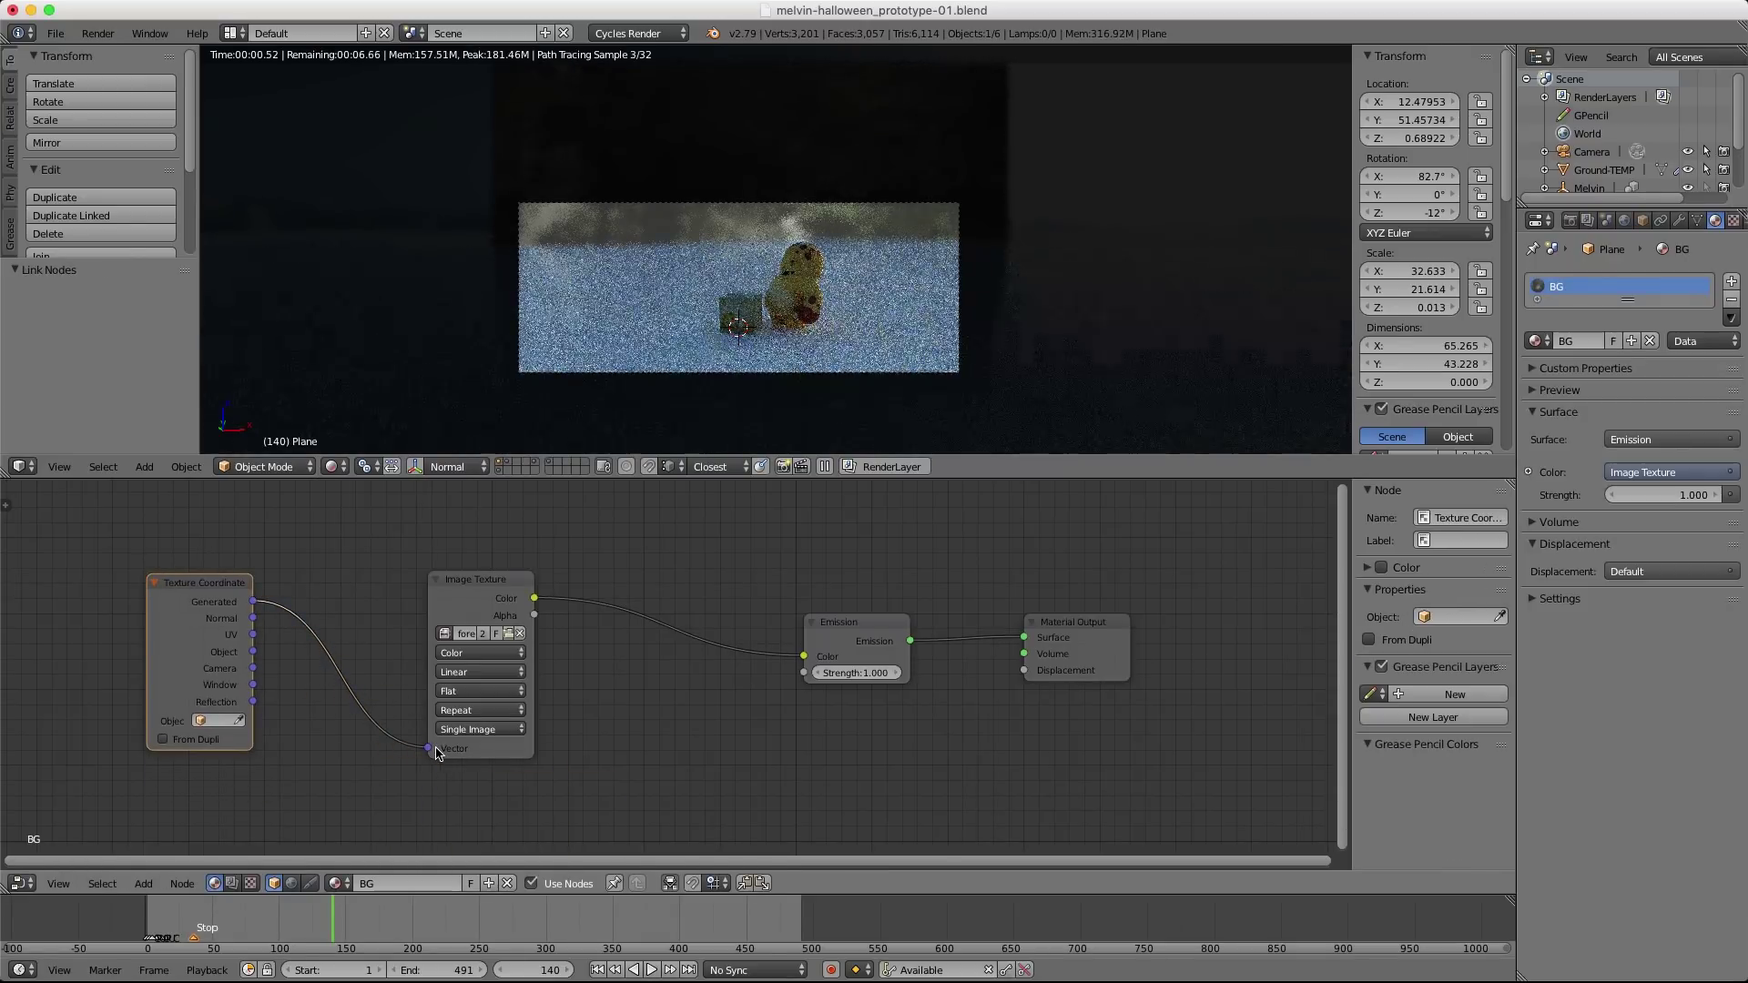
Raise the forest backdrop plane along the Z axis to about 10.23 and check its framing through the camera.
middle_click_drag(541, 357, 785, 299)
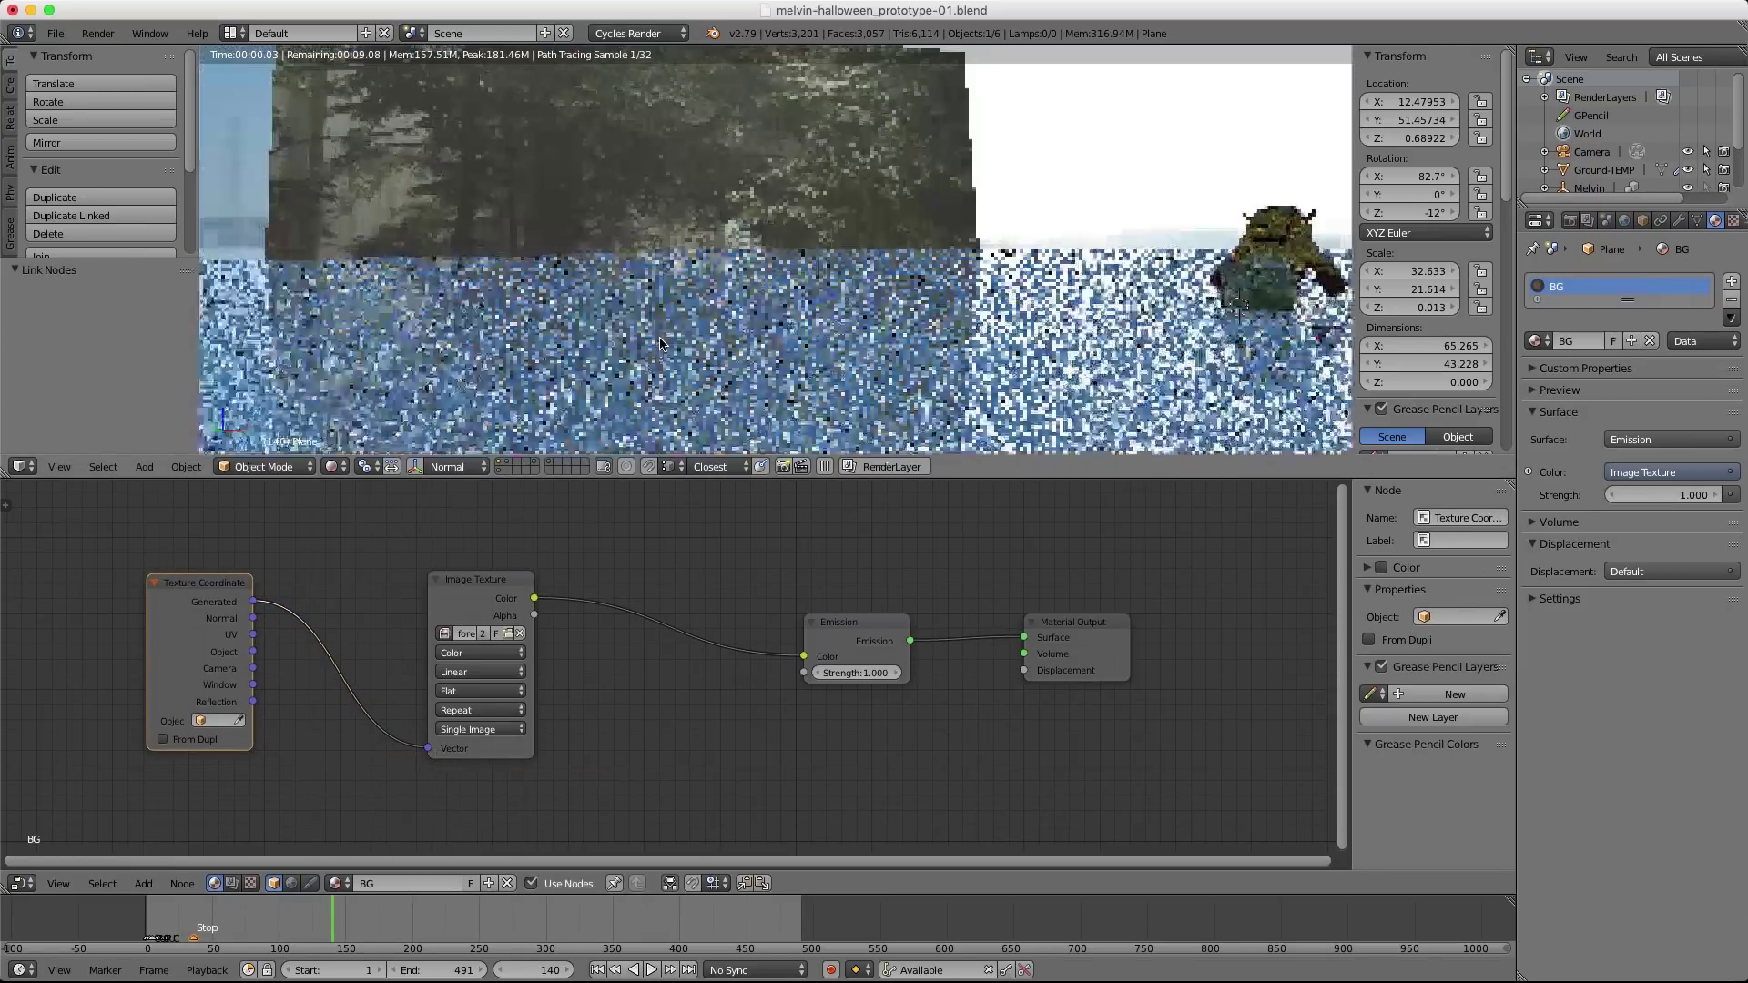
scroll(785, 299, "down", 6)
key("g")
key("z")
left_click(773, 145)
key("KP_0")
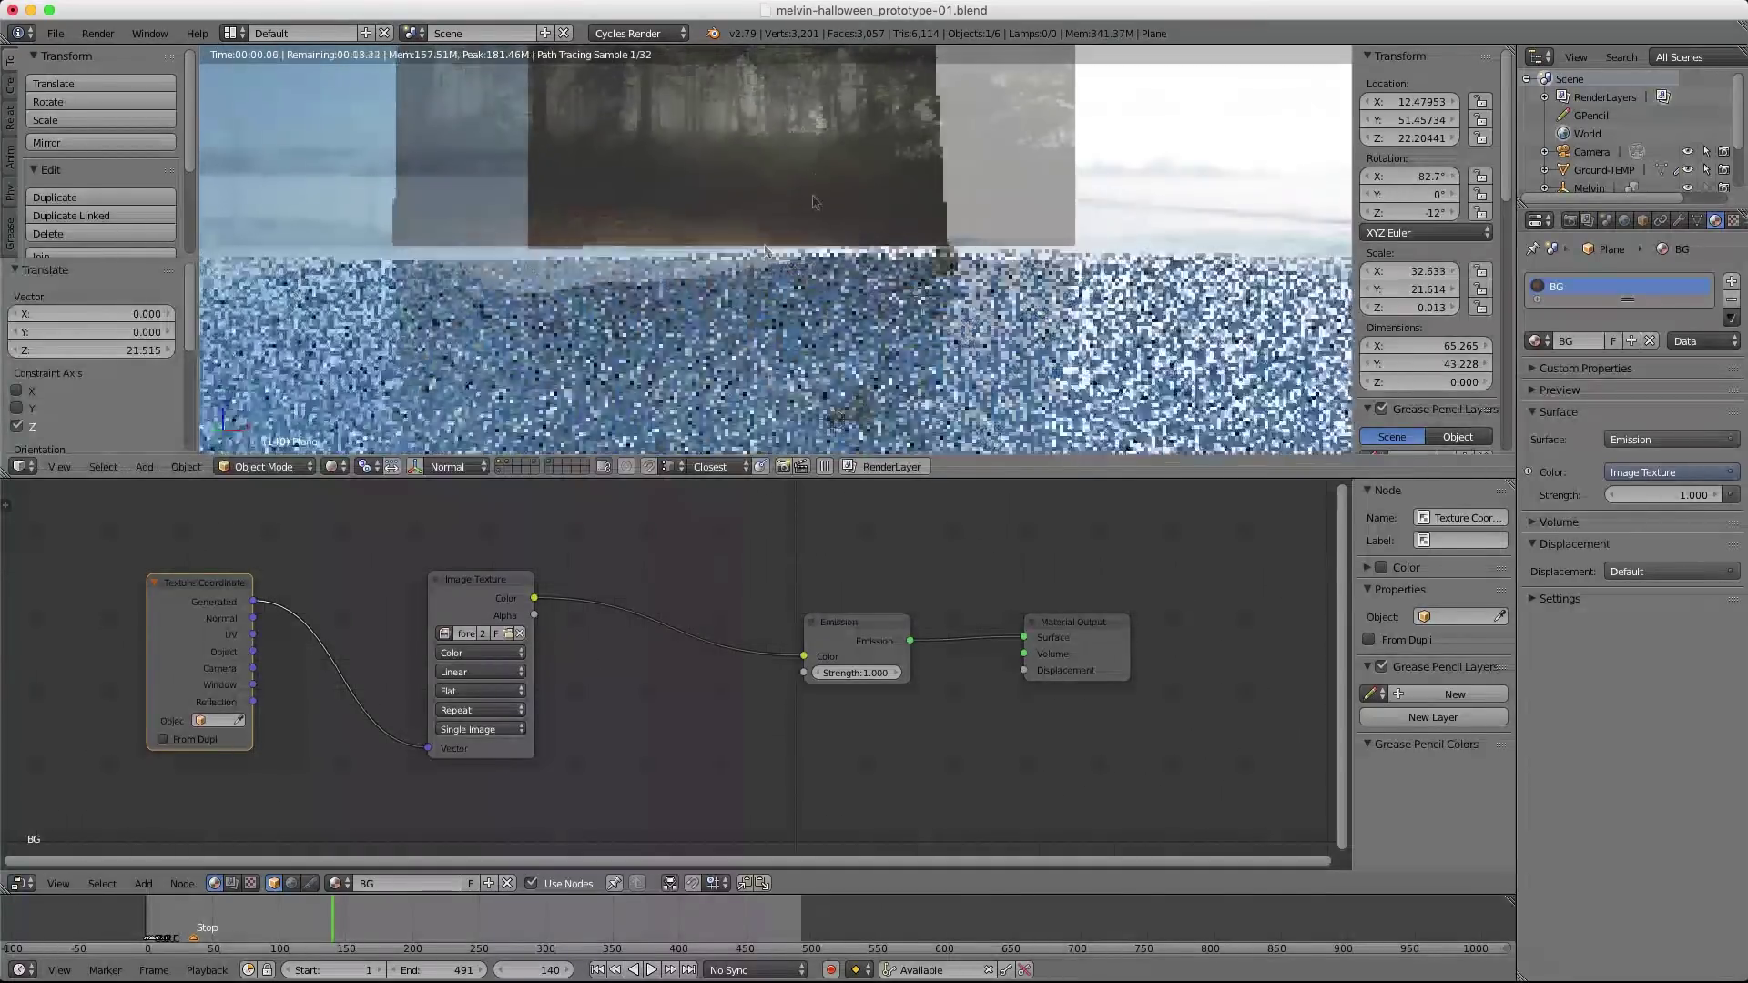
key("g")
key("z")
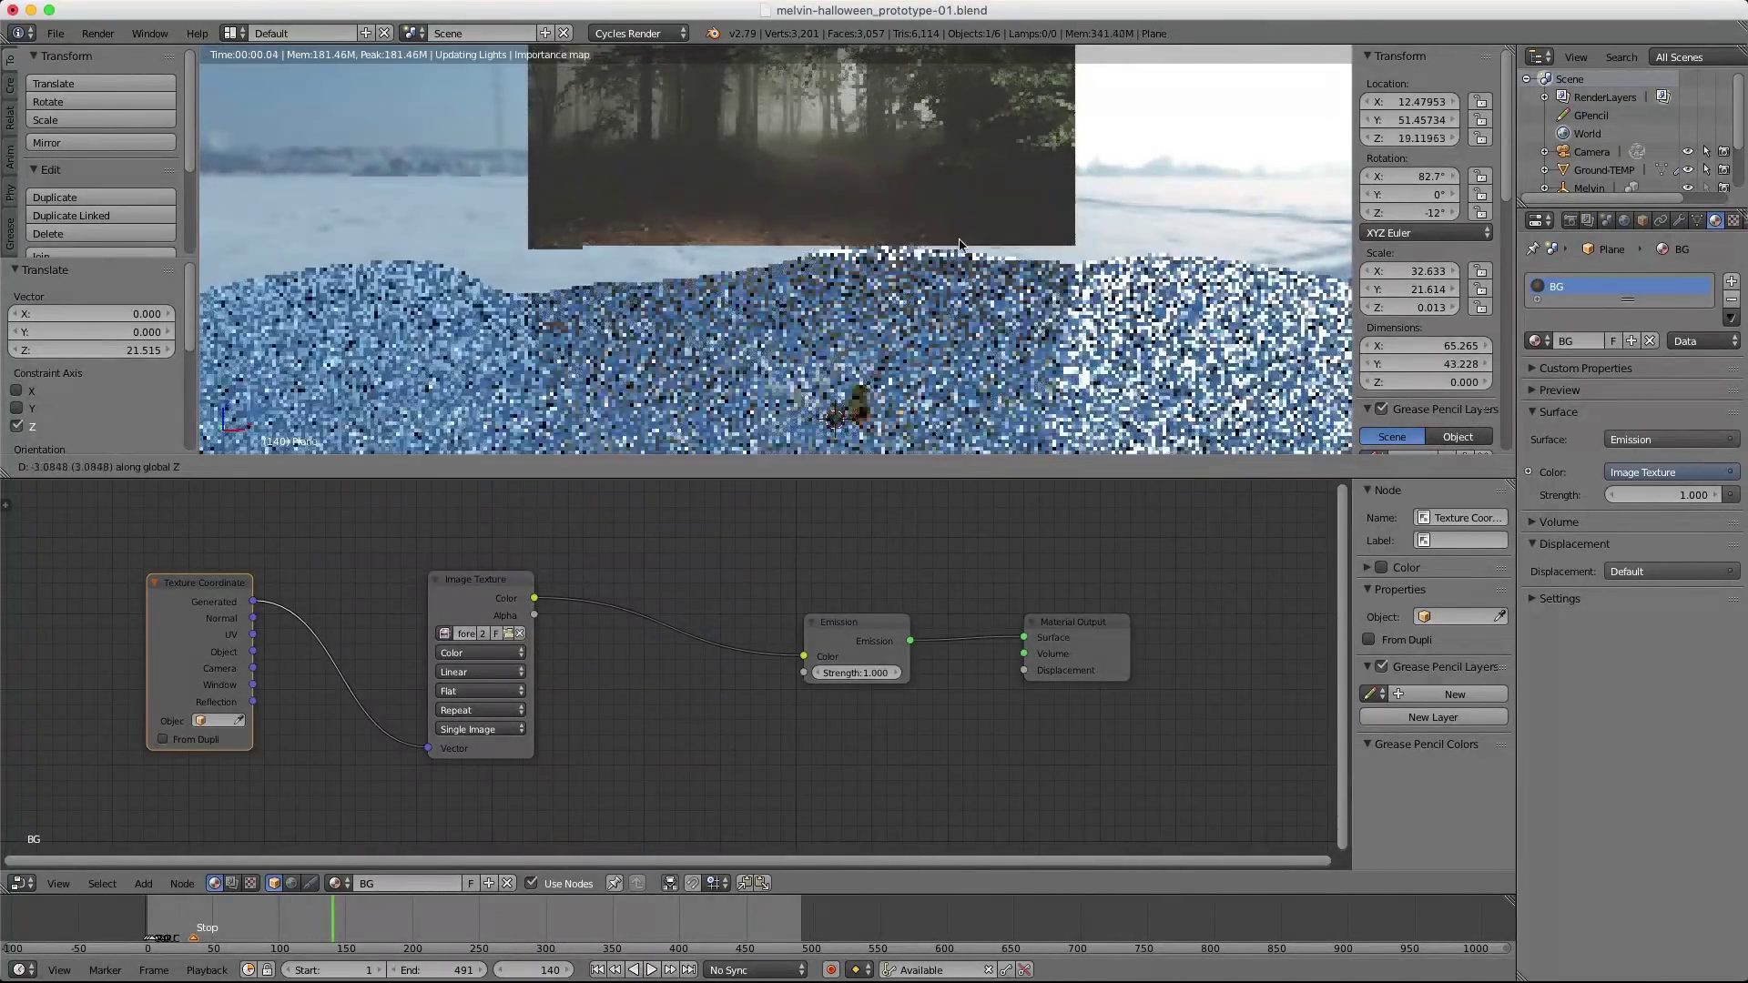
left_click(964, 286)
key("KP_0")
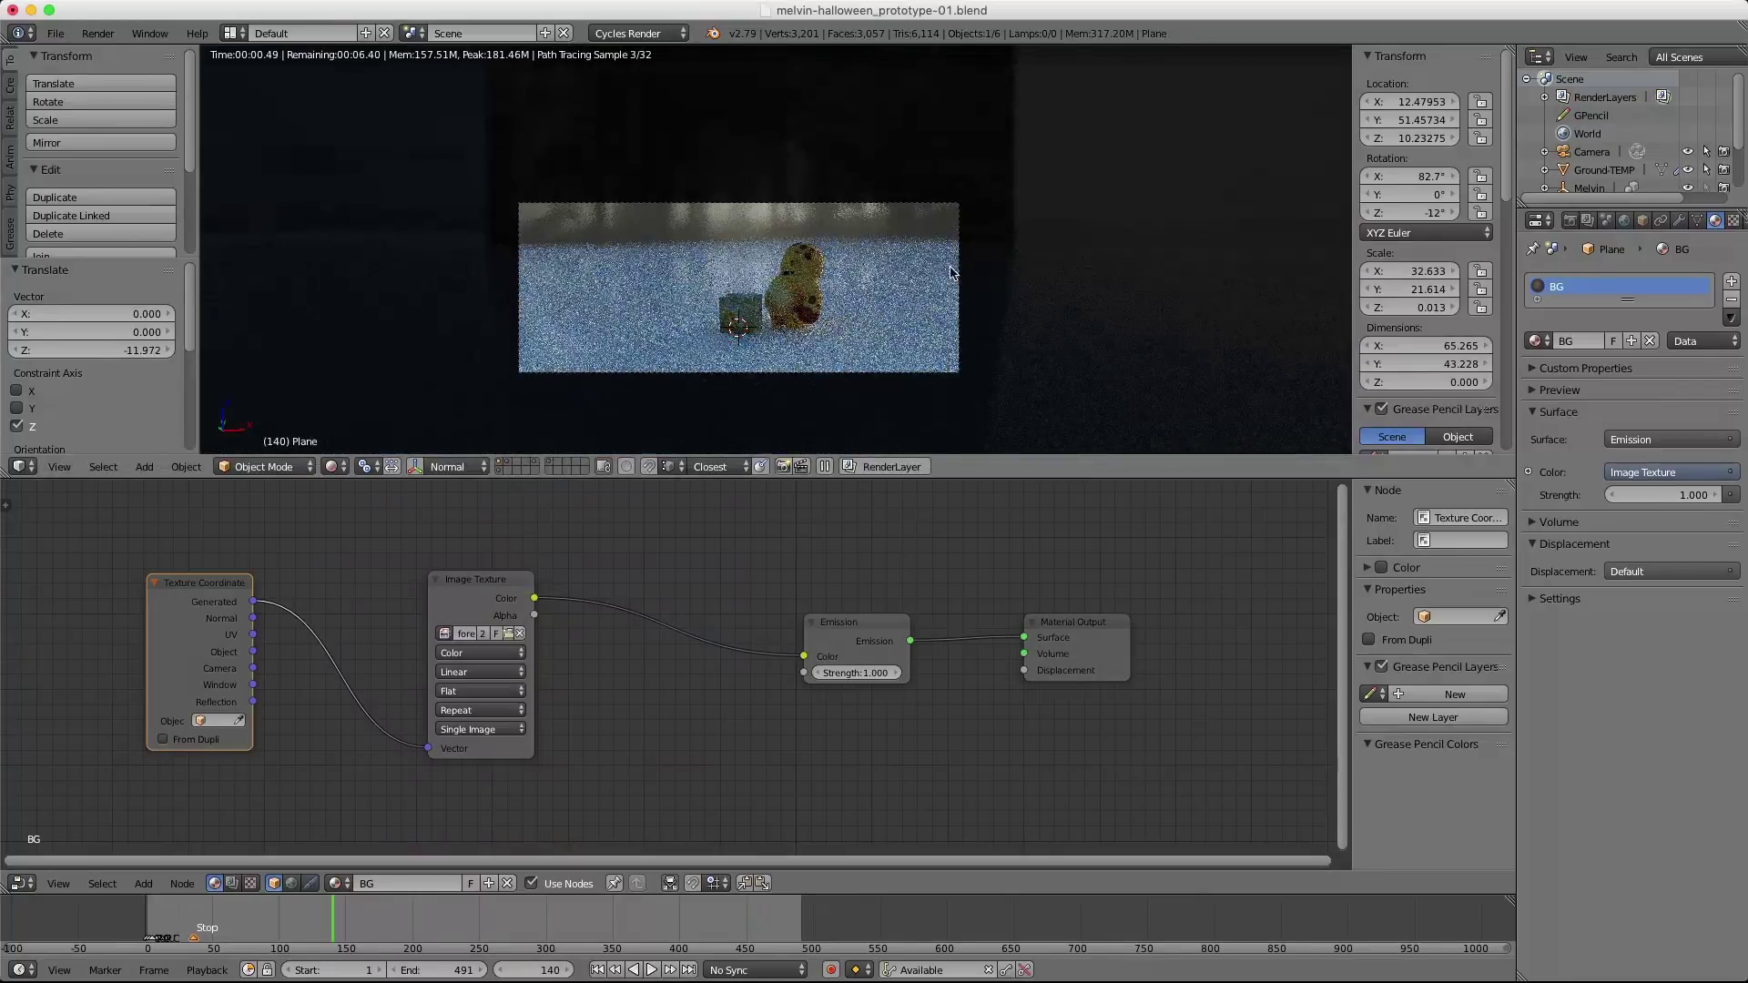
scroll(910, 262, "up", 2)
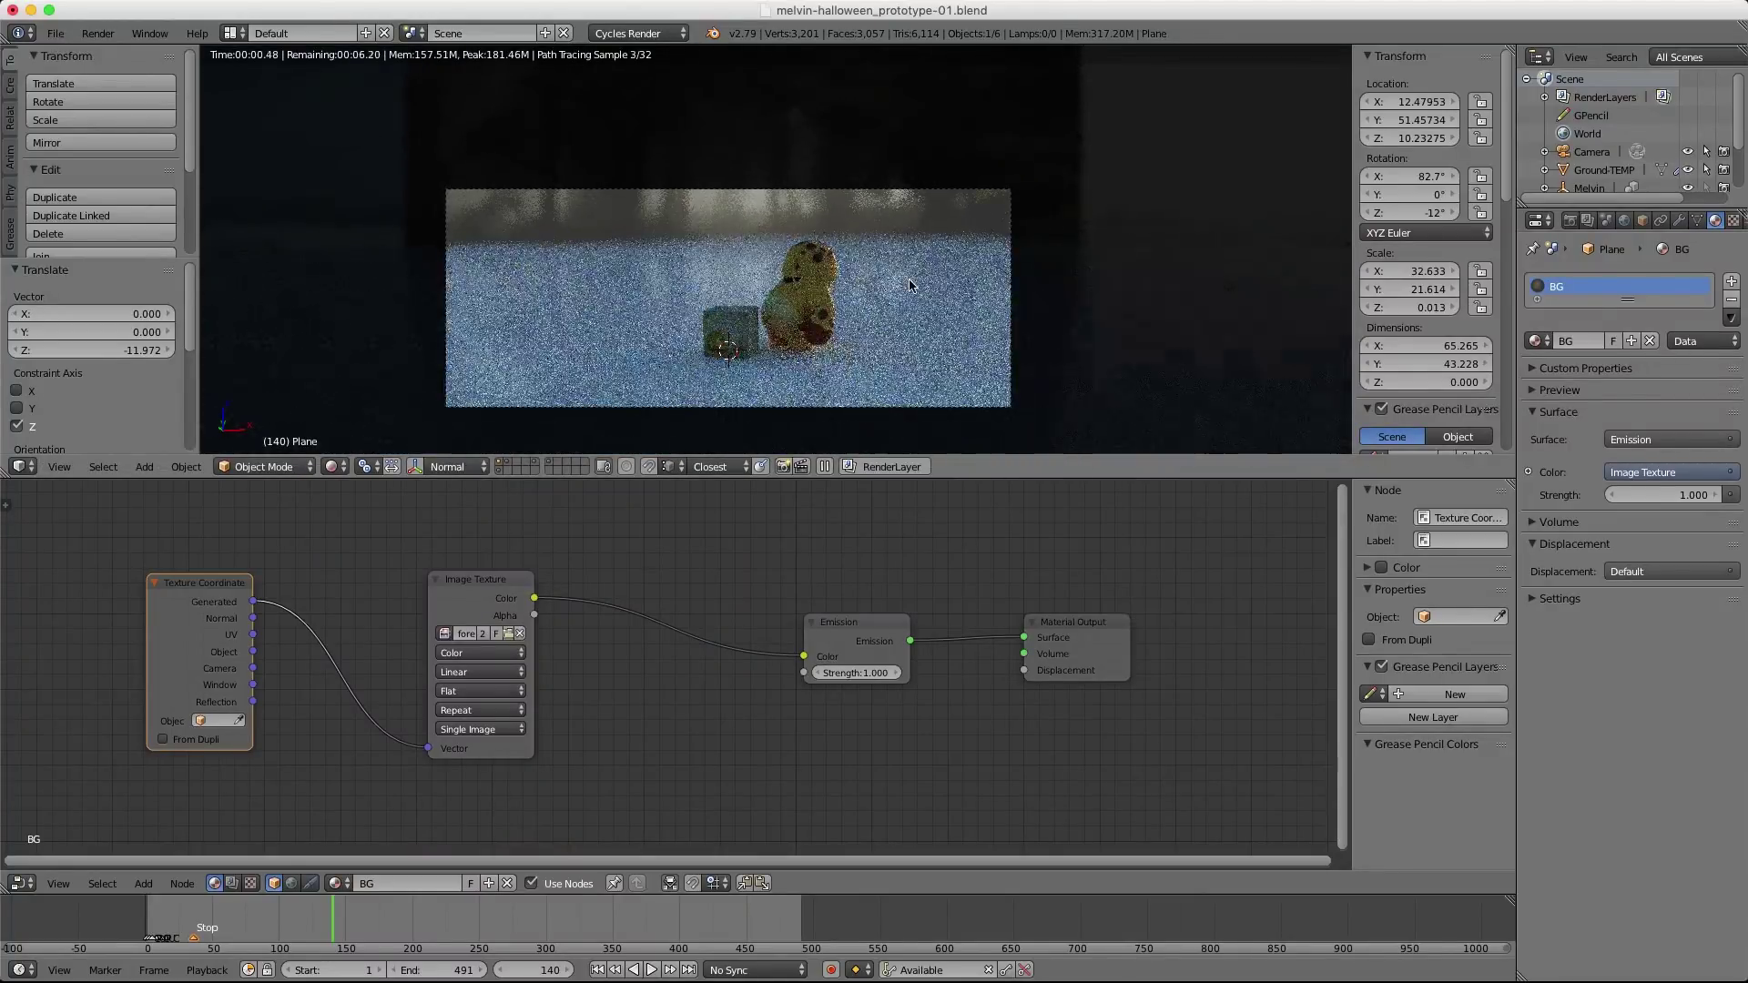
Delete the texture, mapping, ColorRamp and Mix nodes feeding the ground's Principled BSDF shader.
right_click(904, 331)
key("KP_Decimal")
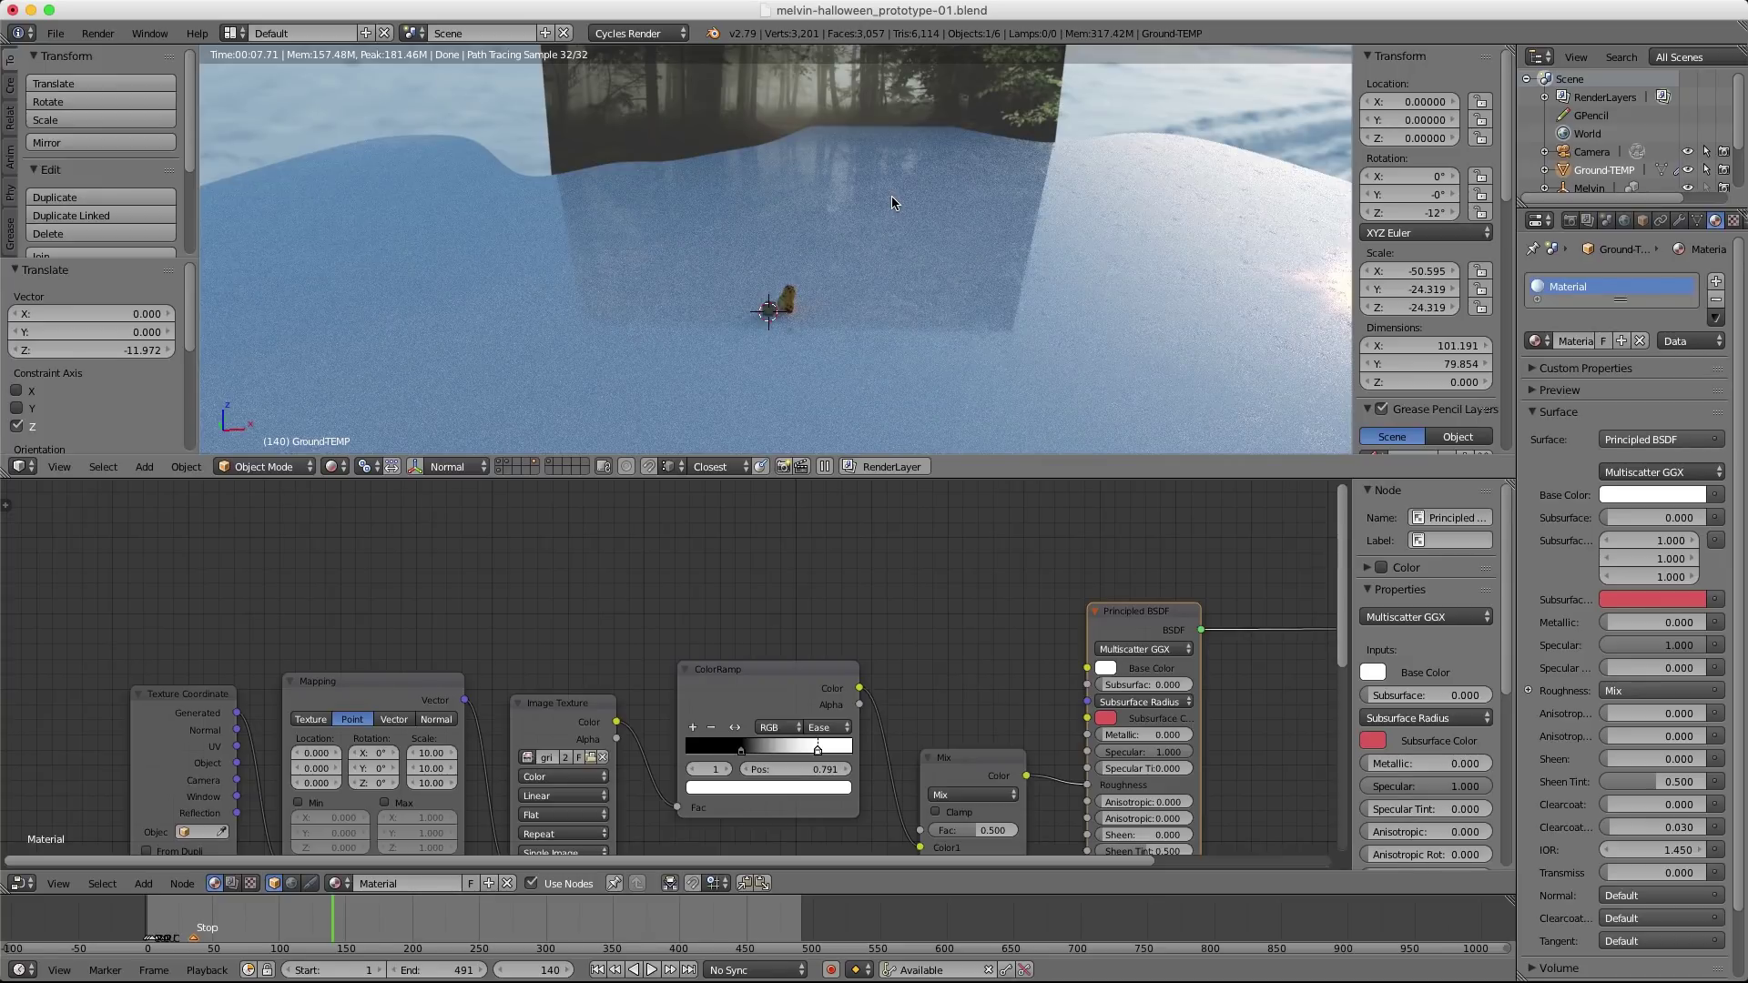
scroll(913, 198, "up", 2)
middle_click_drag(912, 202, 870, 153)
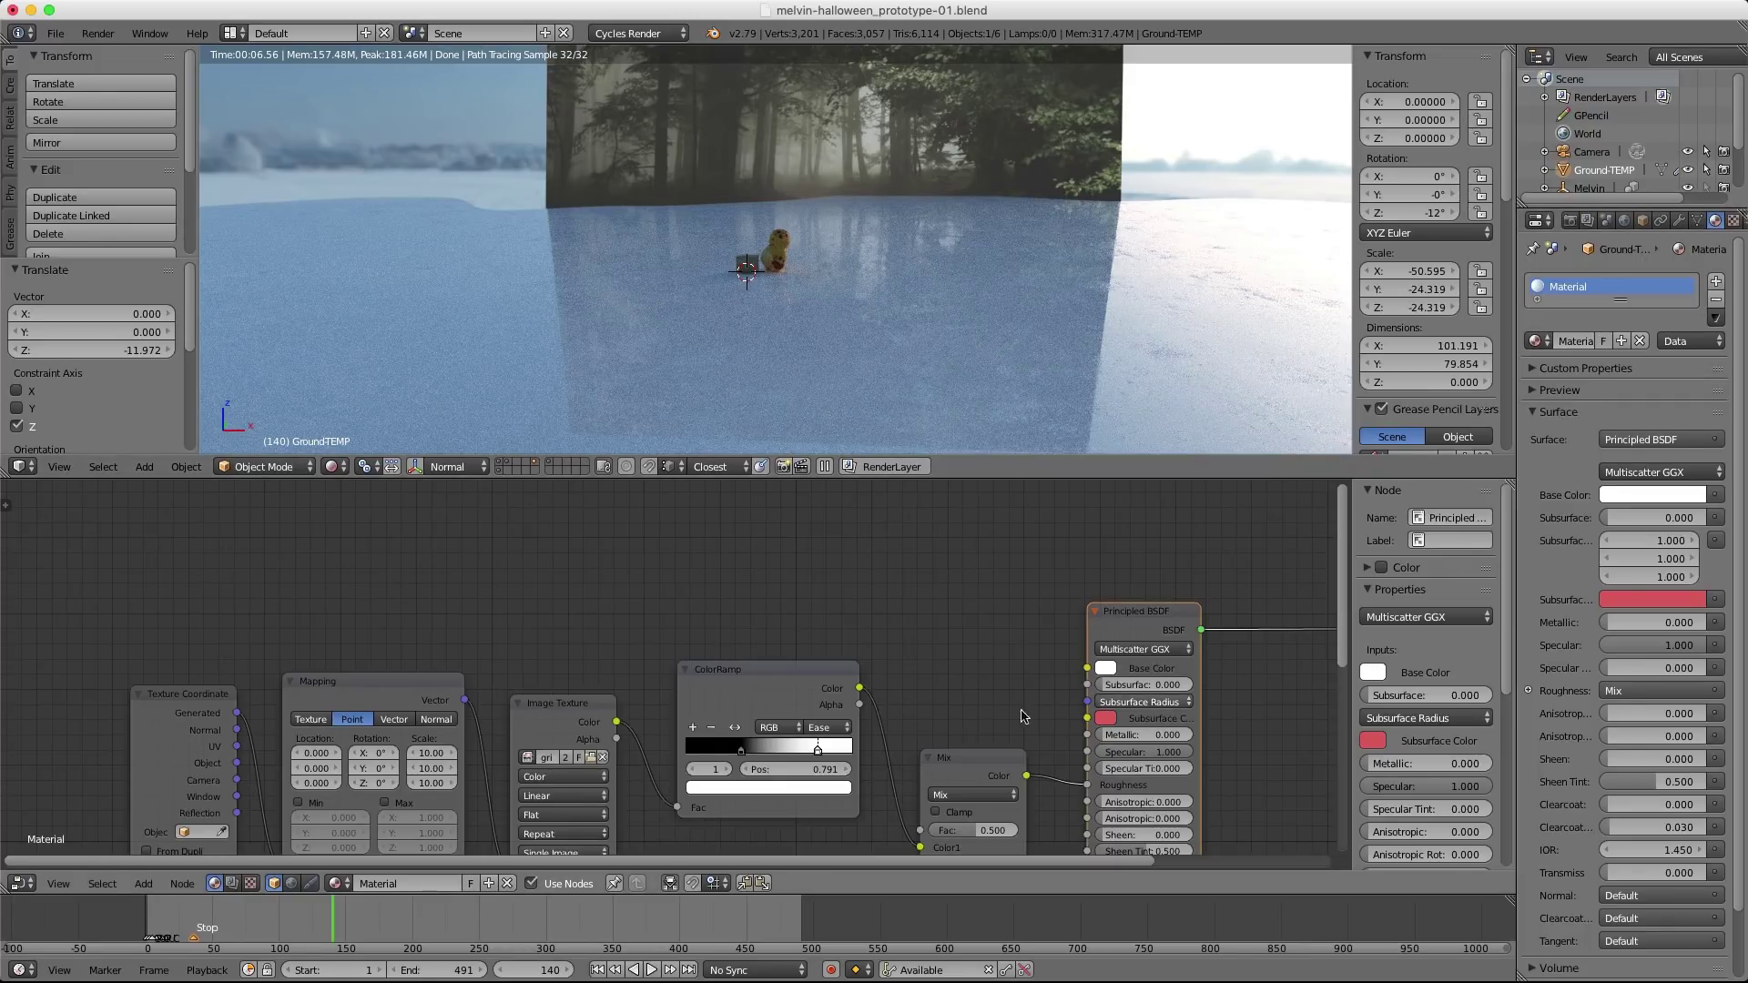
middle_click_drag(642, 618, 555, 493)
scroll(652, 628, "down", 4)
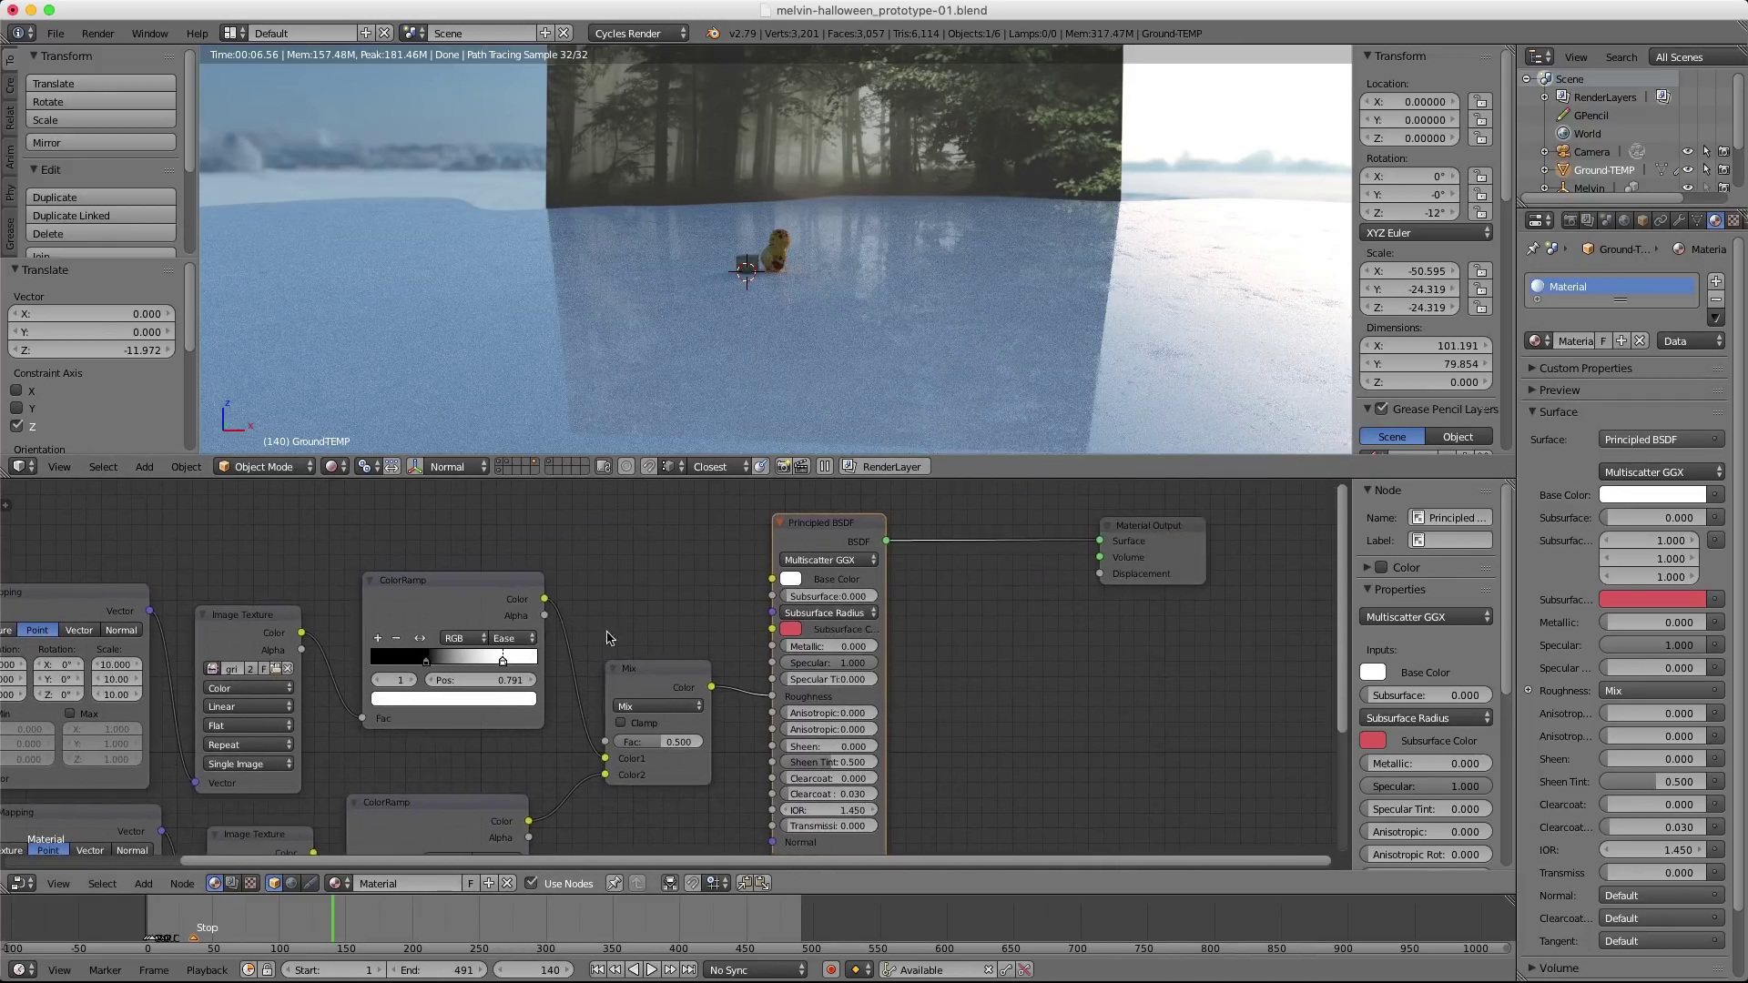
left_click_drag(142, 552, 697, 853)
key("x")
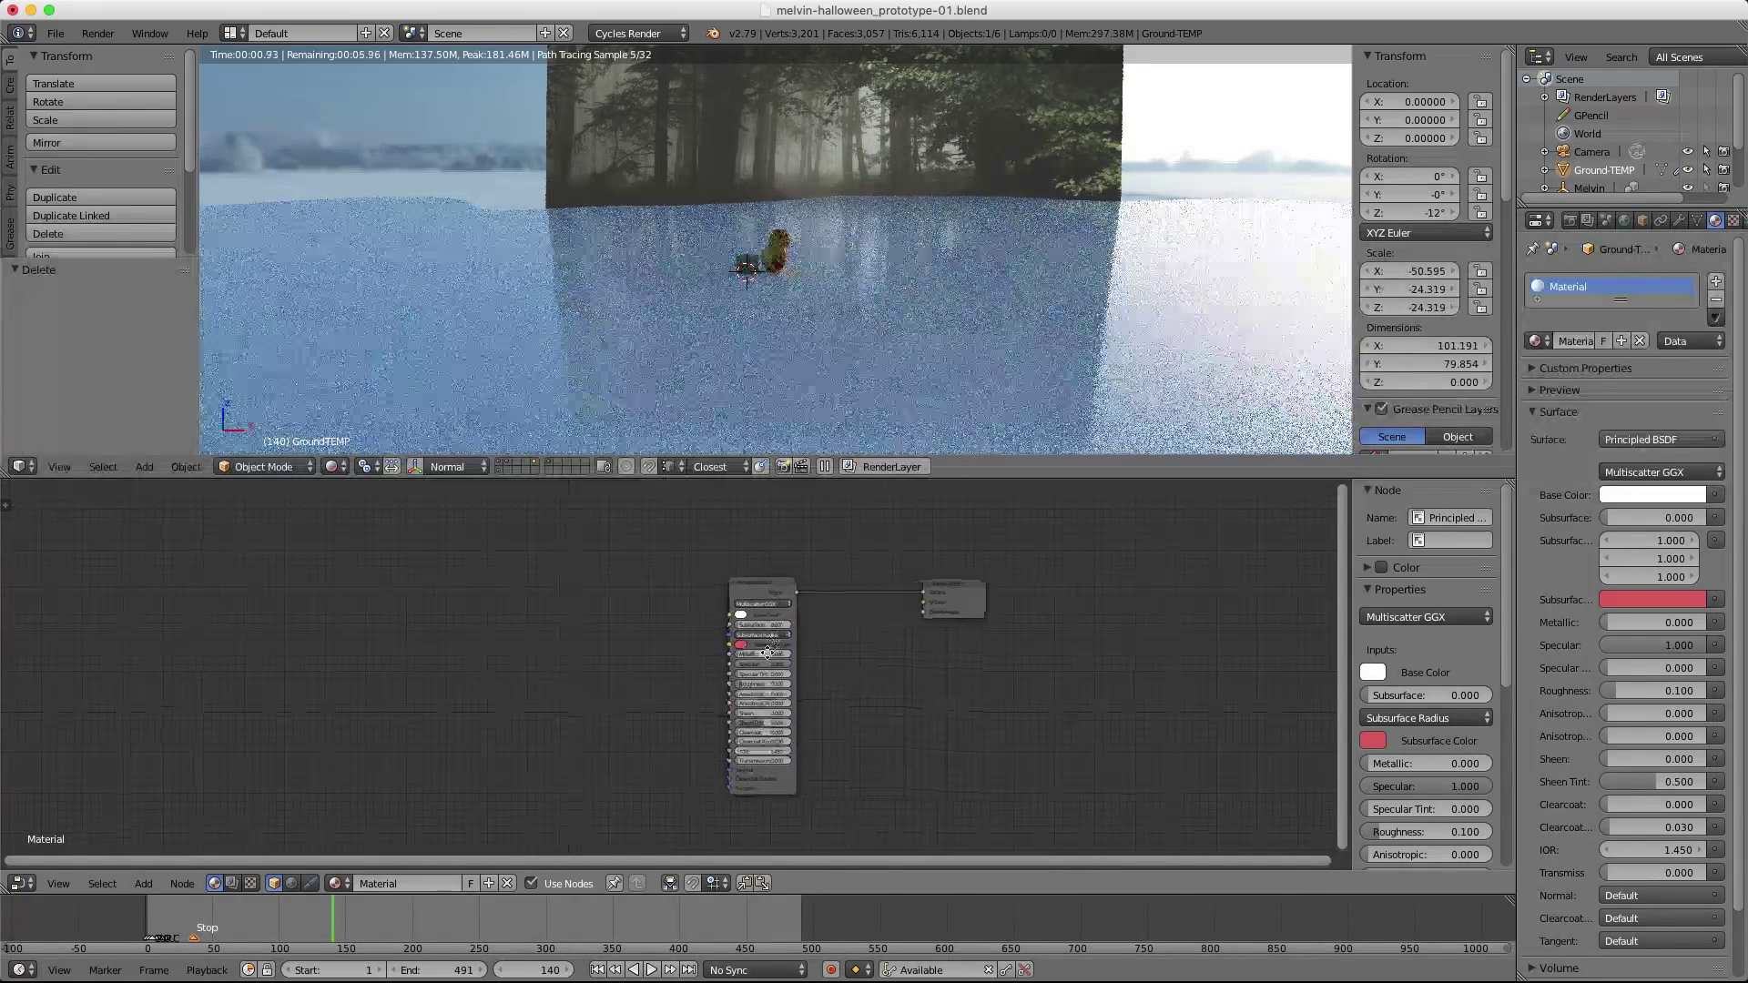
scroll(761, 608, "up", 3)
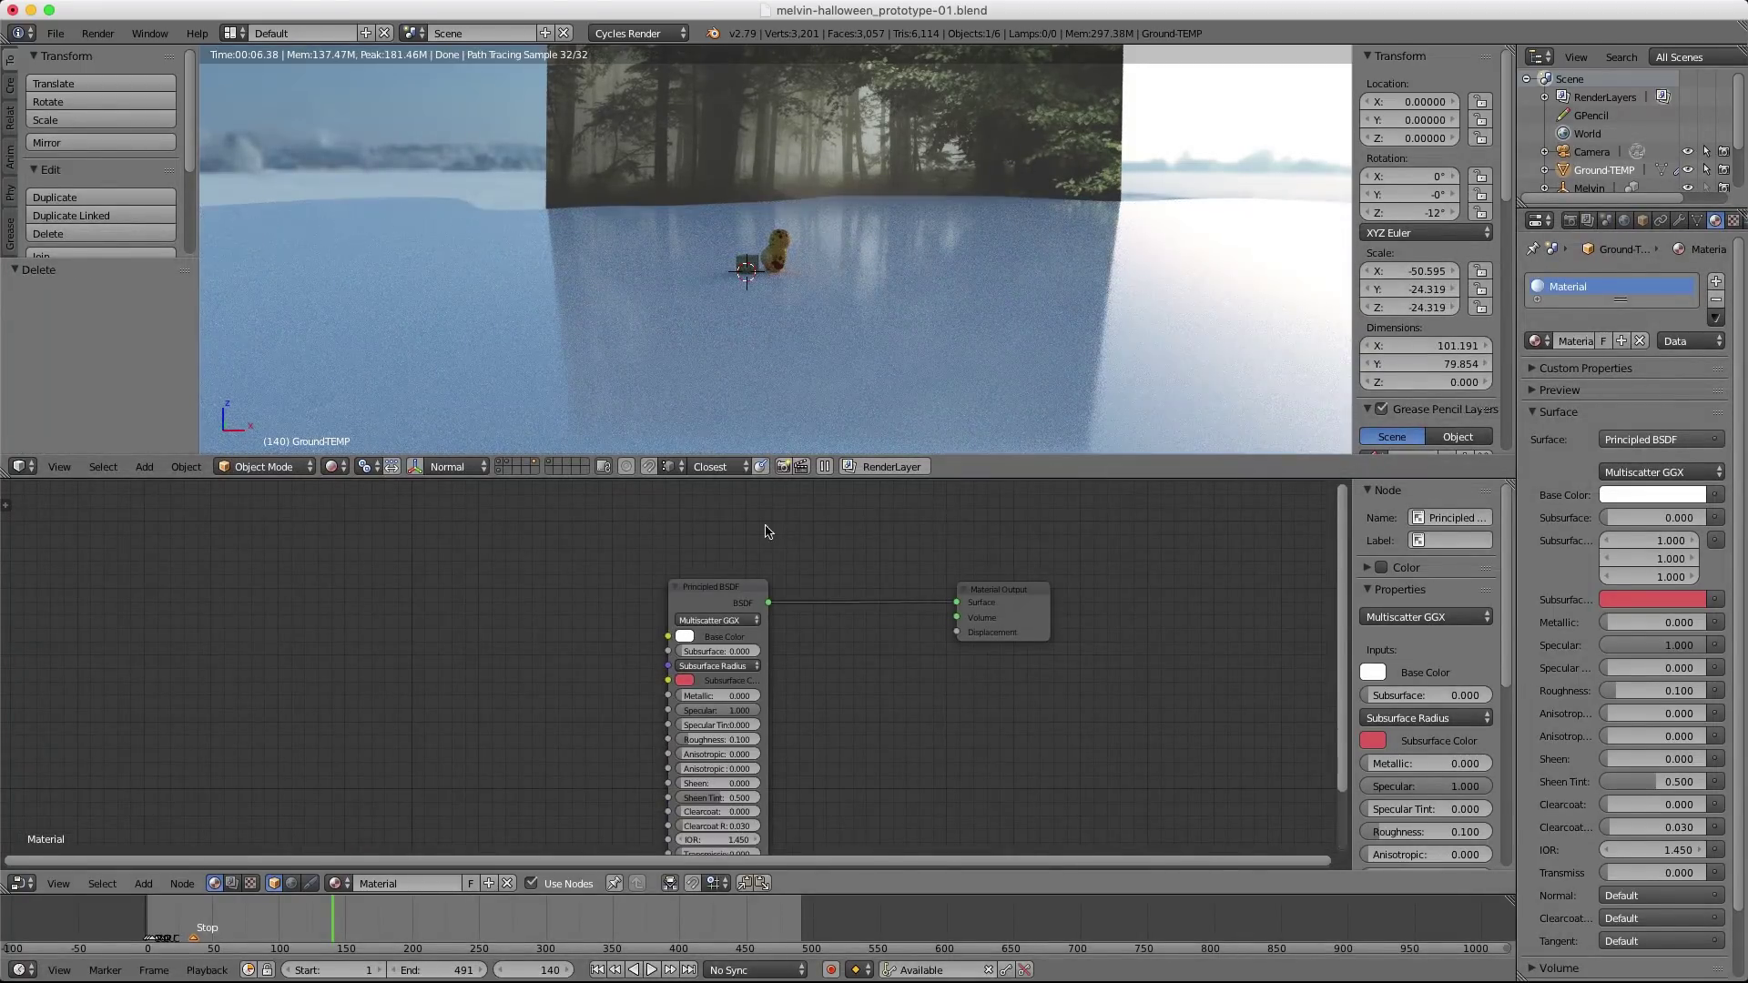
Set the ground's Principled BSDF Base Color to black and check the result through the camera.
middle_click_drag(768, 533, 773, 470)
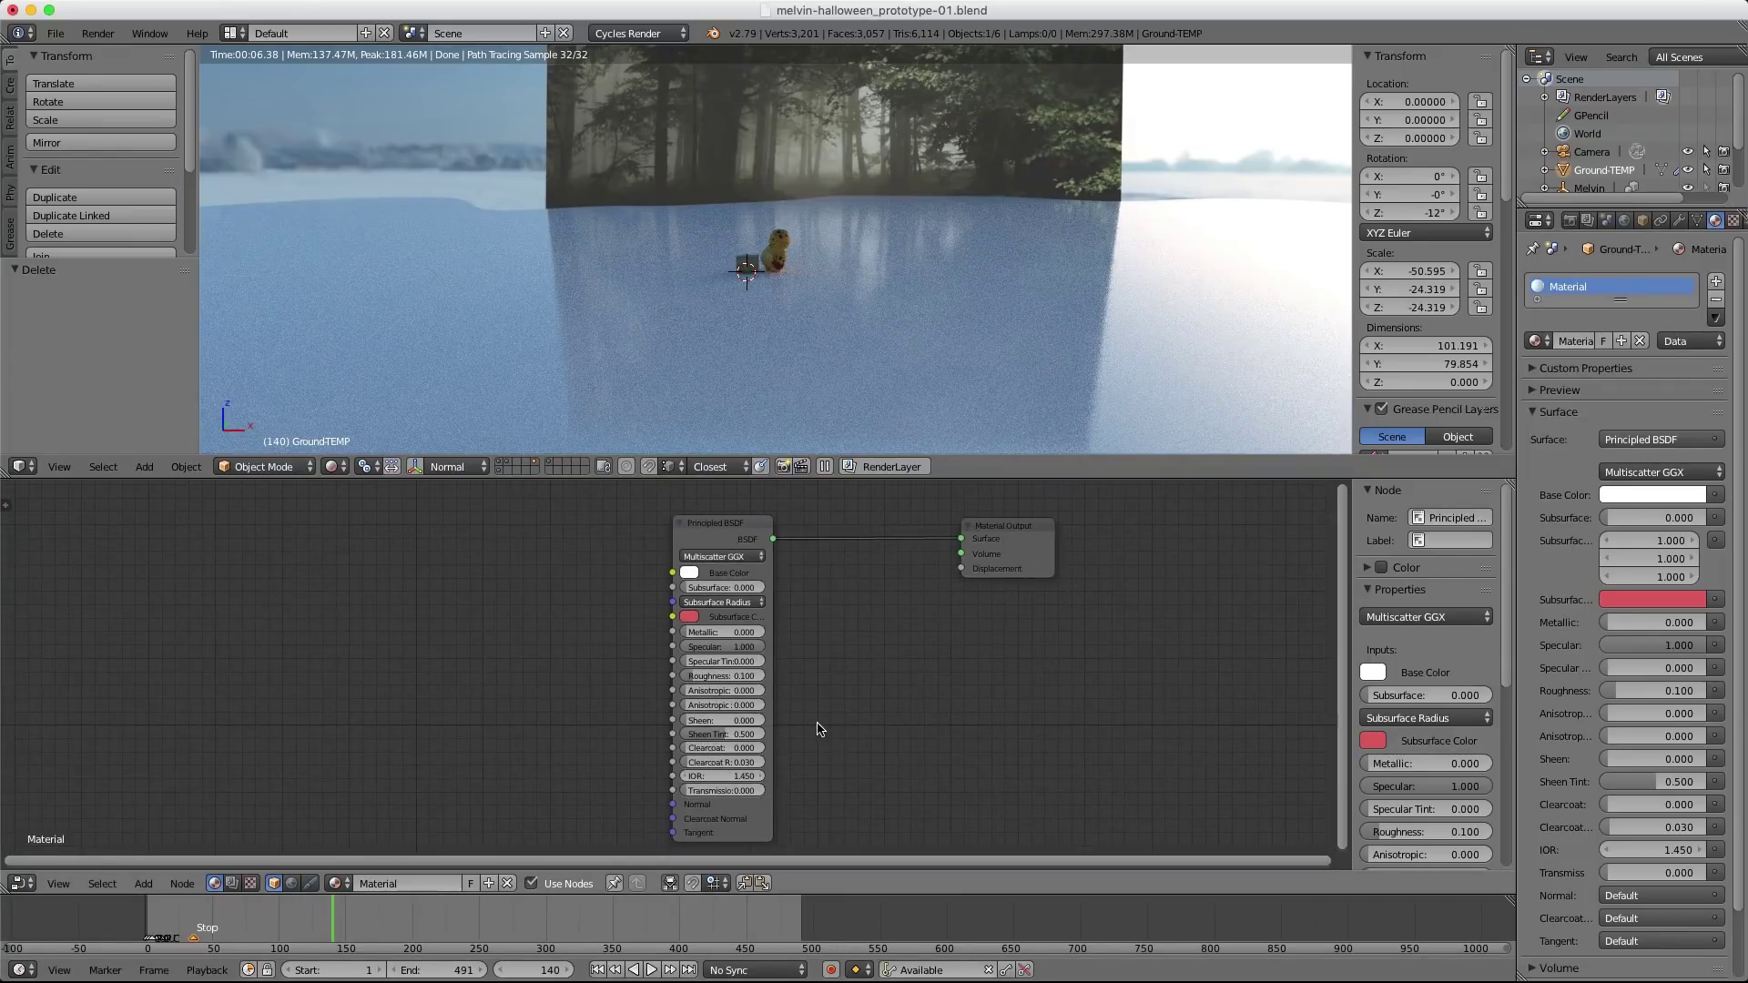
scroll(801, 673, "up", 1)
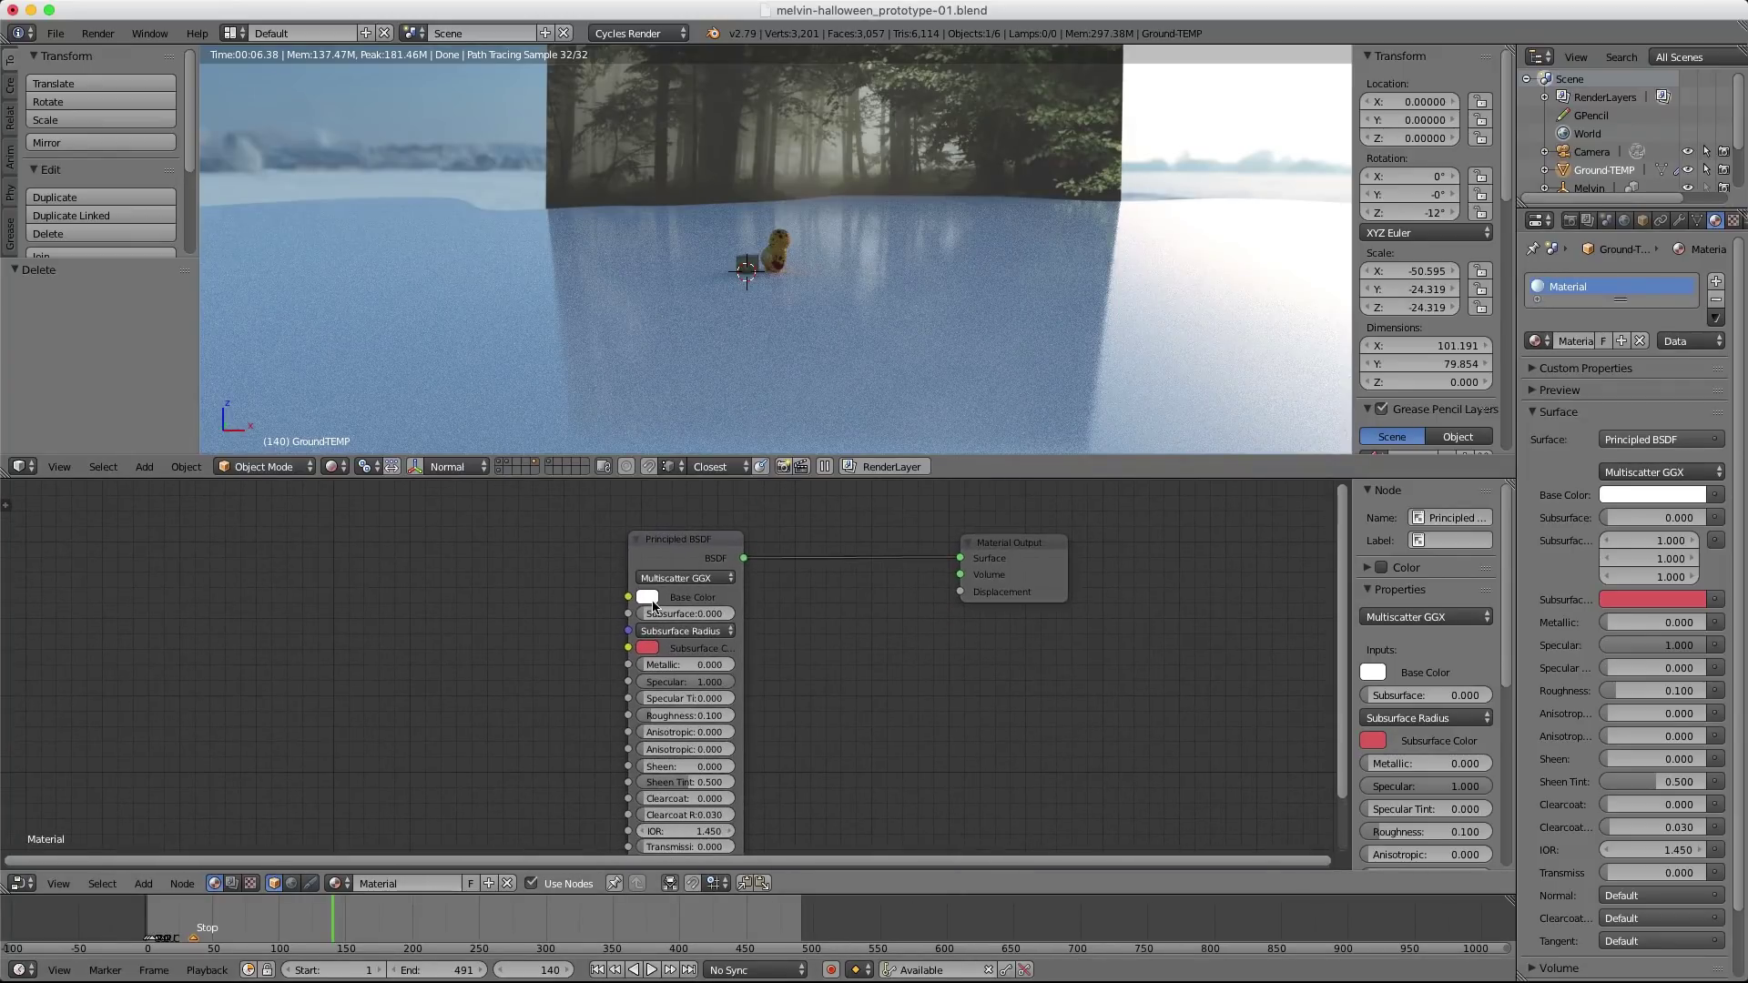
left_click(648, 598)
left_click_drag(769, 379, 768, 486)
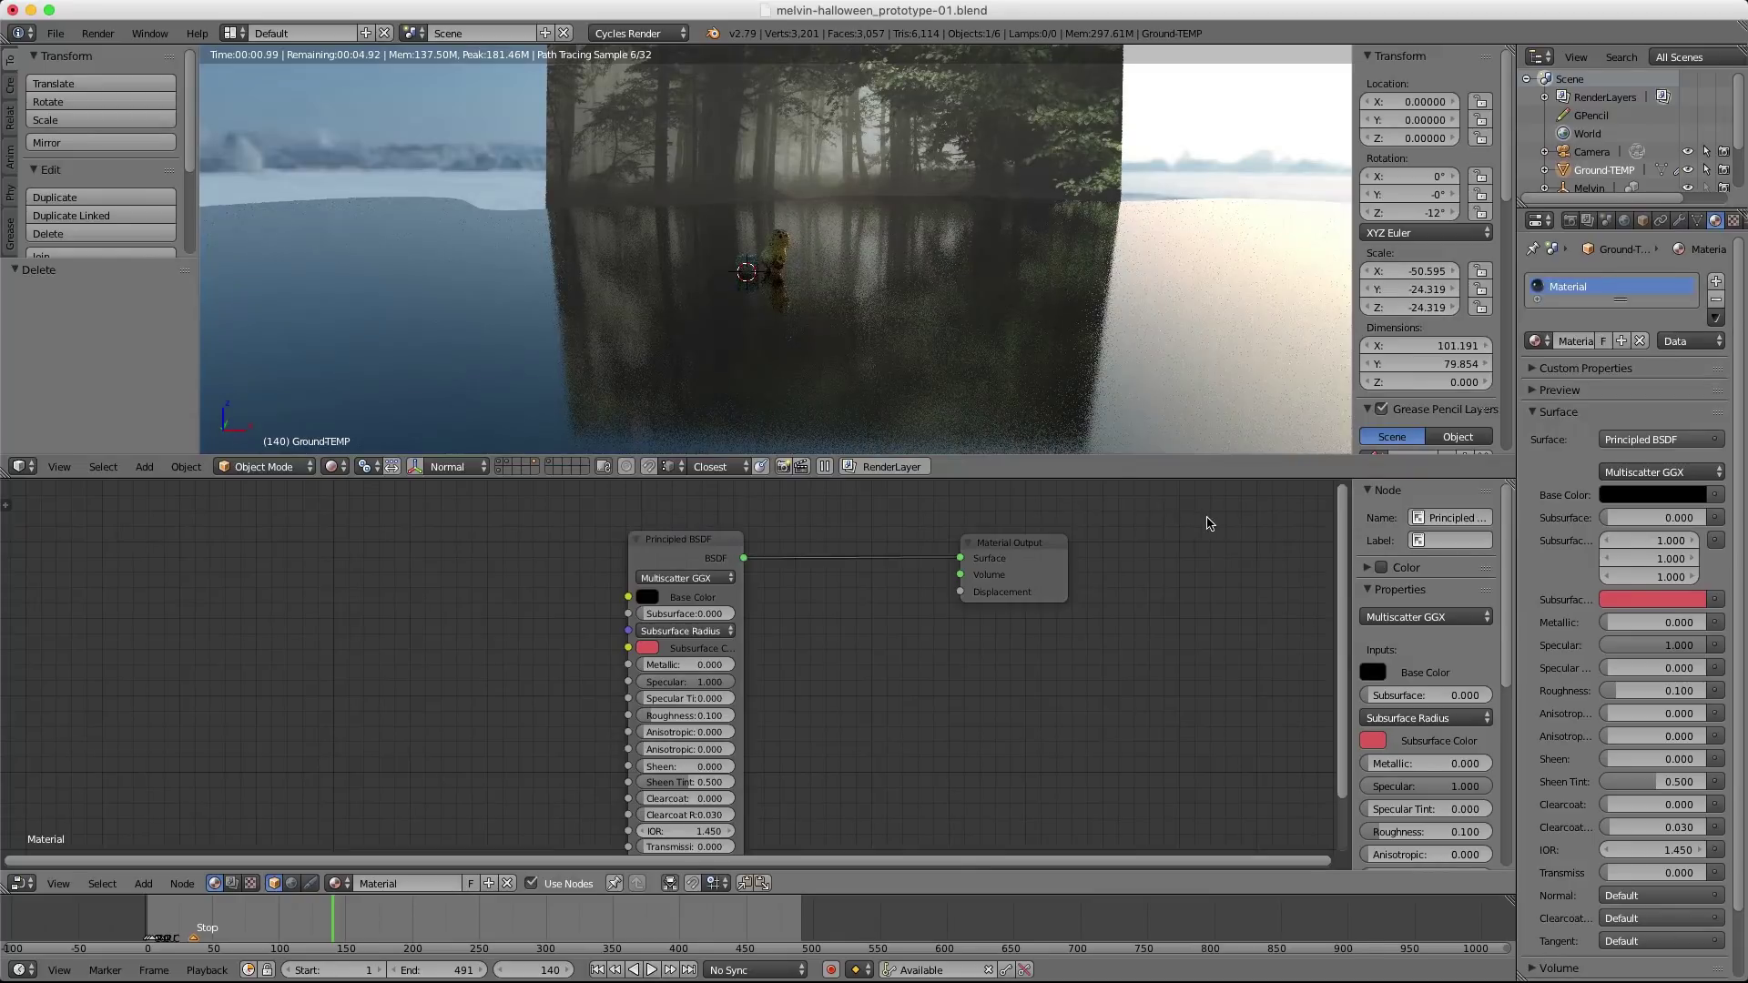
key("KP_0")
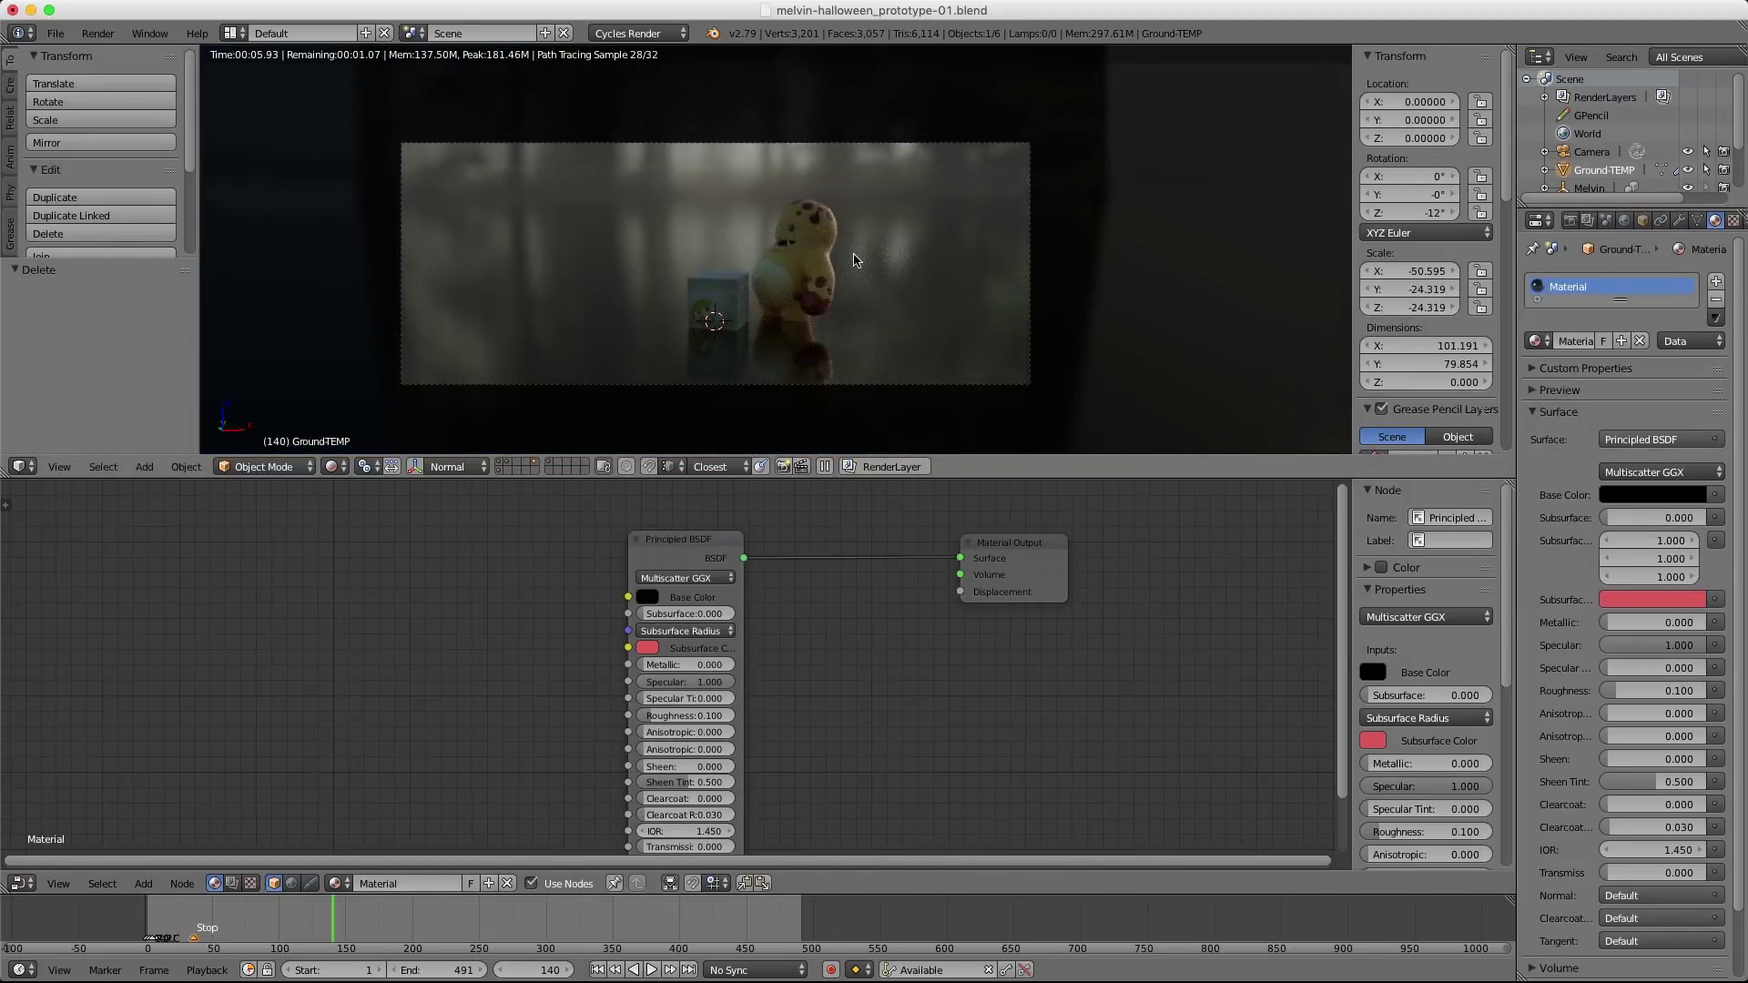
Lower the ground along the Z axis by about 0.81, beneath Melvin and the box, in solid shading.
key("z")
key("z")
middle_click_drag(714, 238, 827, 291)
middle_click_drag(994, 269, 969, 111, "shift")
scroll(968, 111, "up", 4)
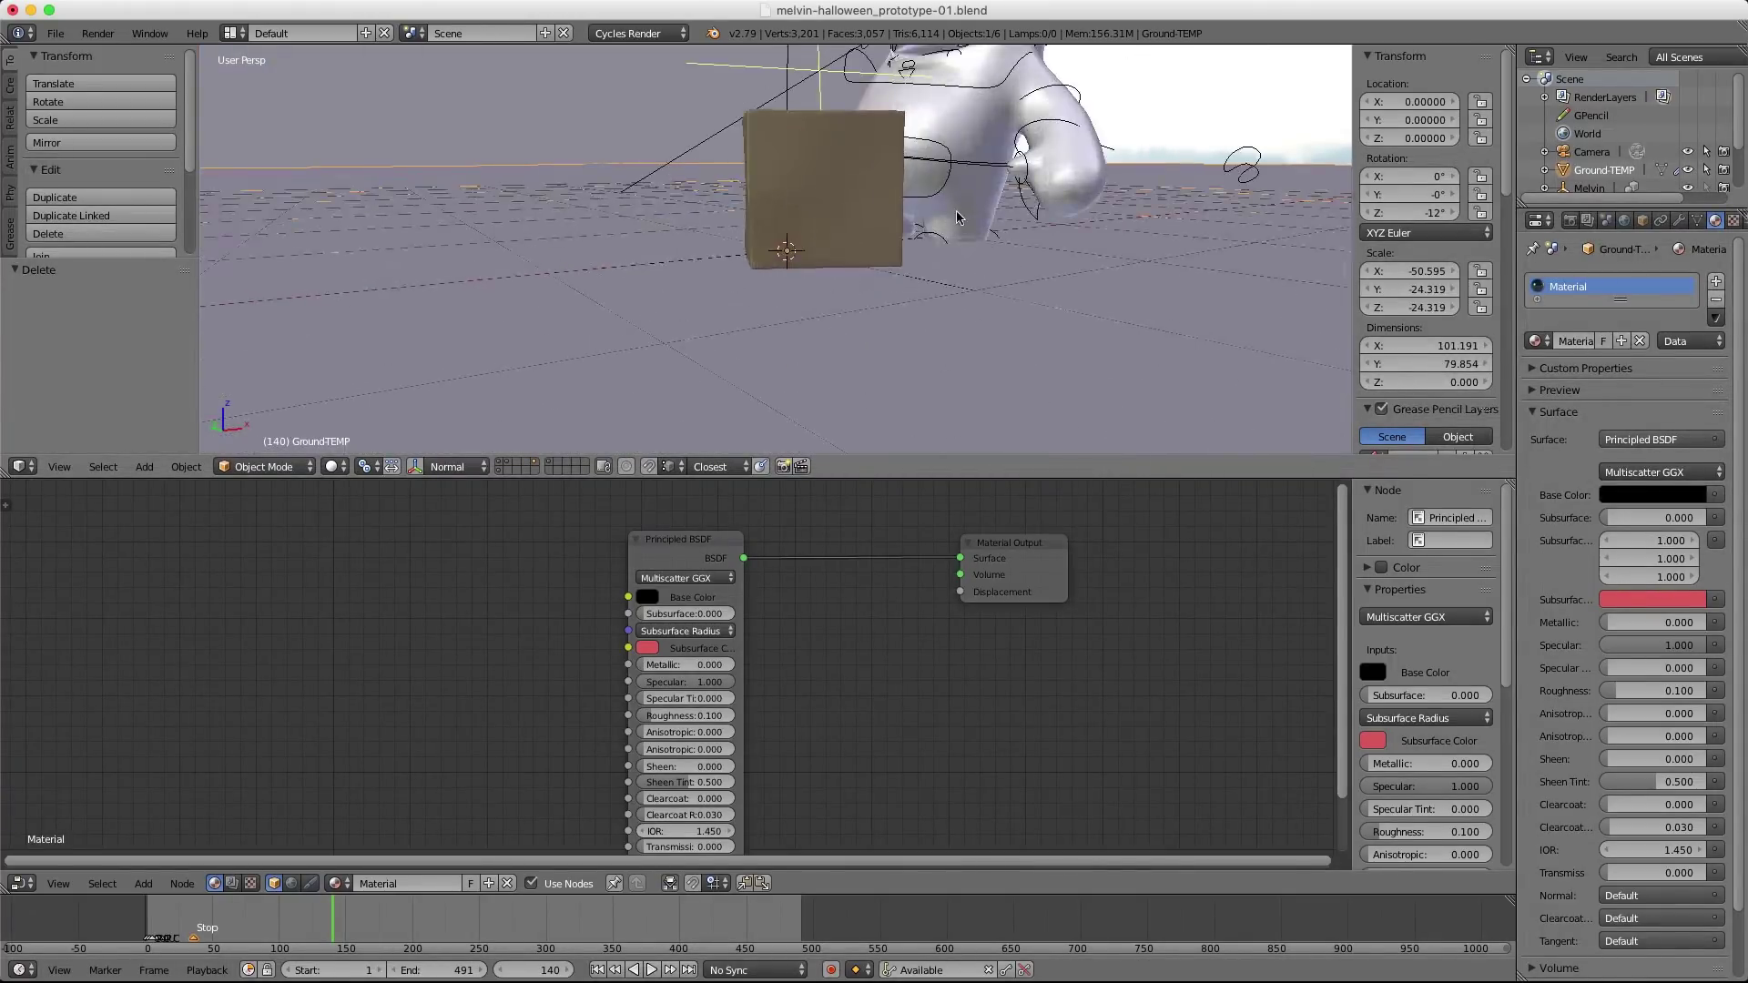
middle_click_drag(1242, 171, 941, 220, "shift")
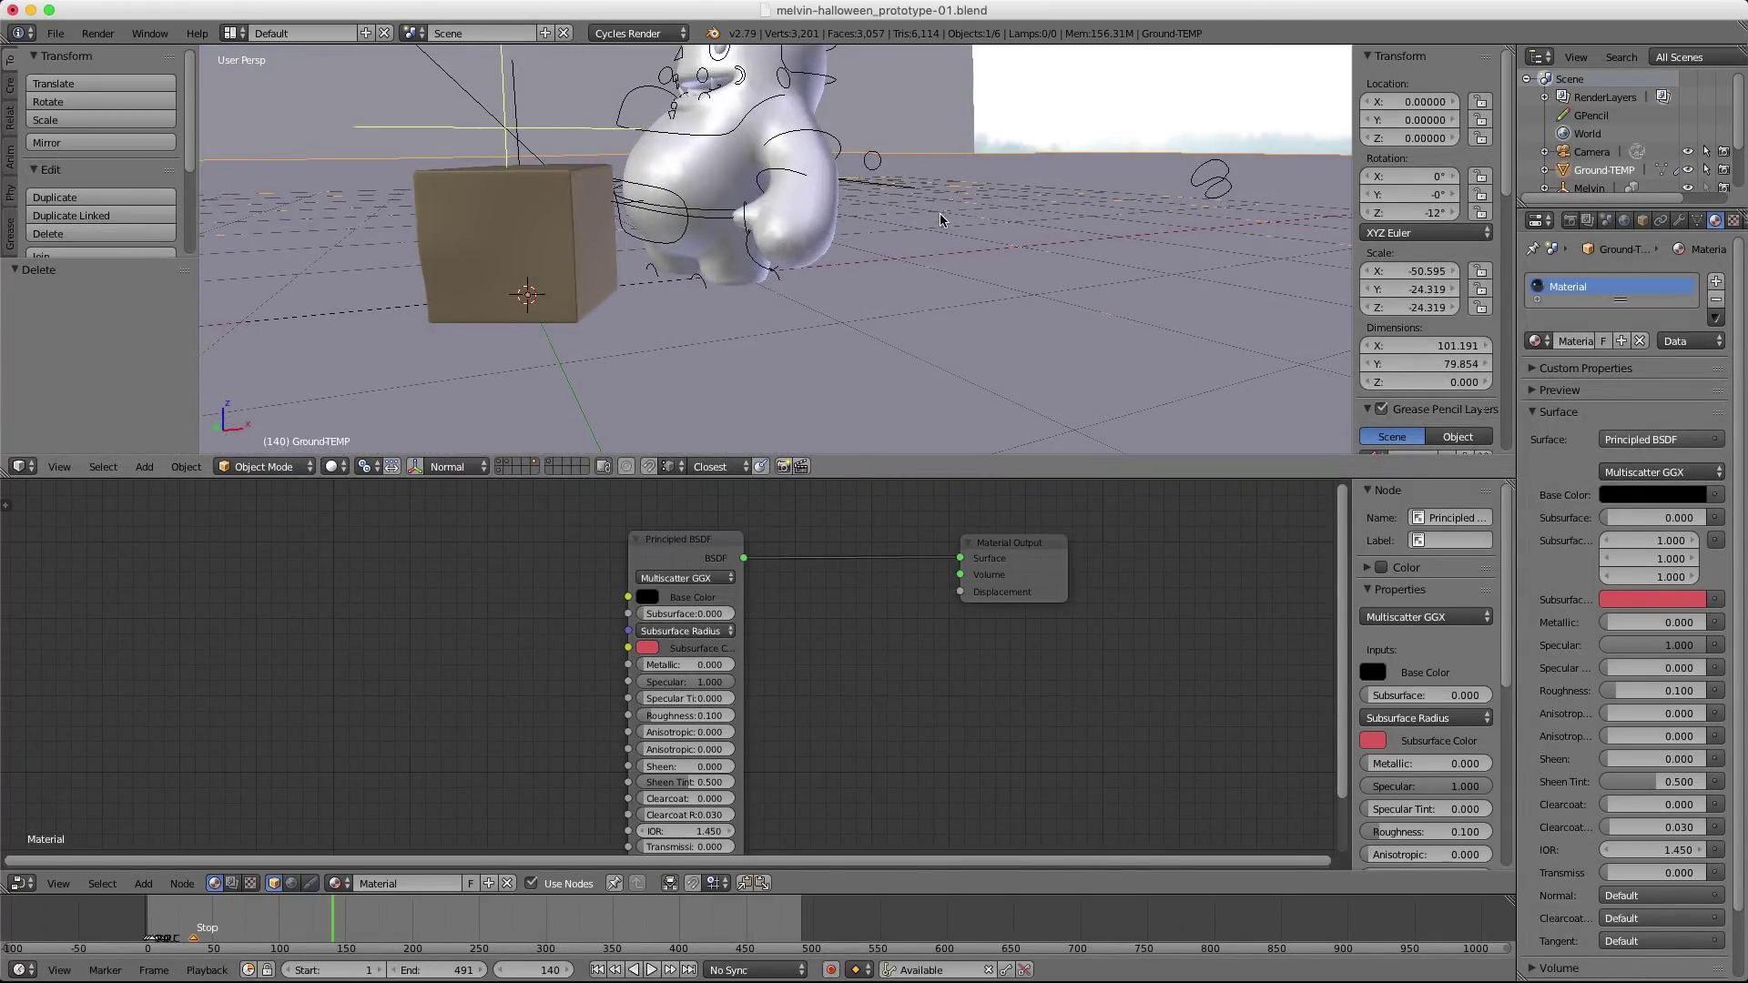
scroll(928, 204, "down", 6)
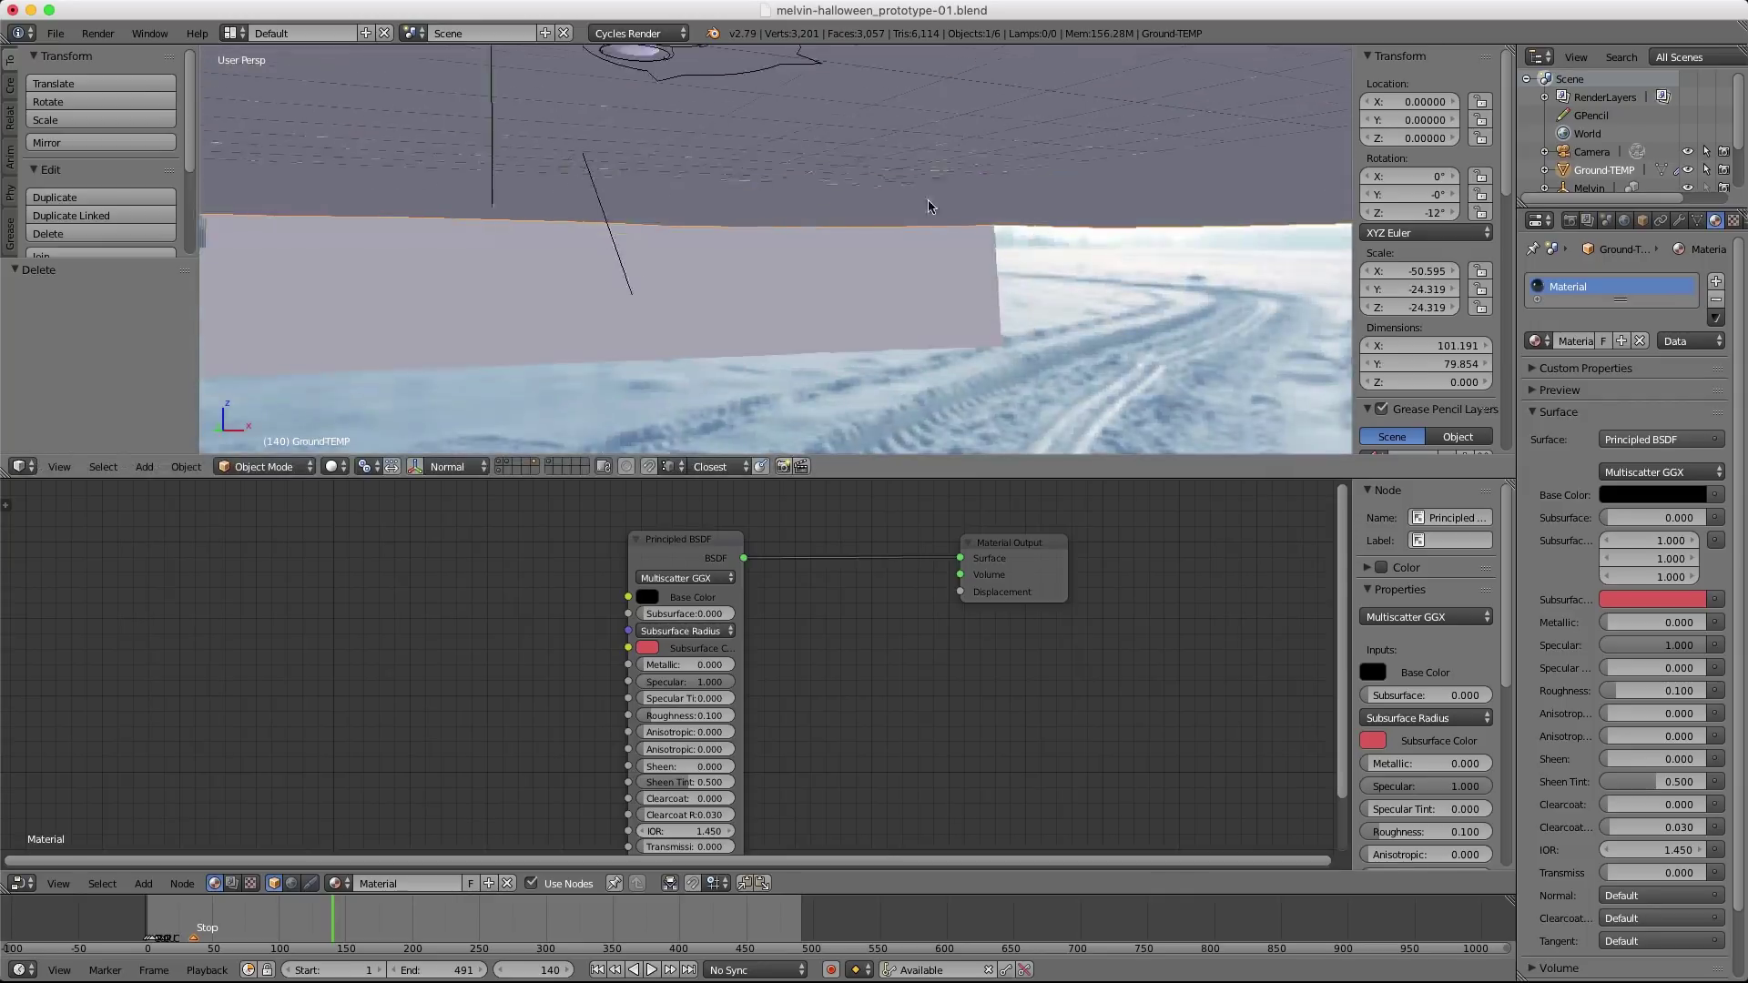
key("g")
key("z")
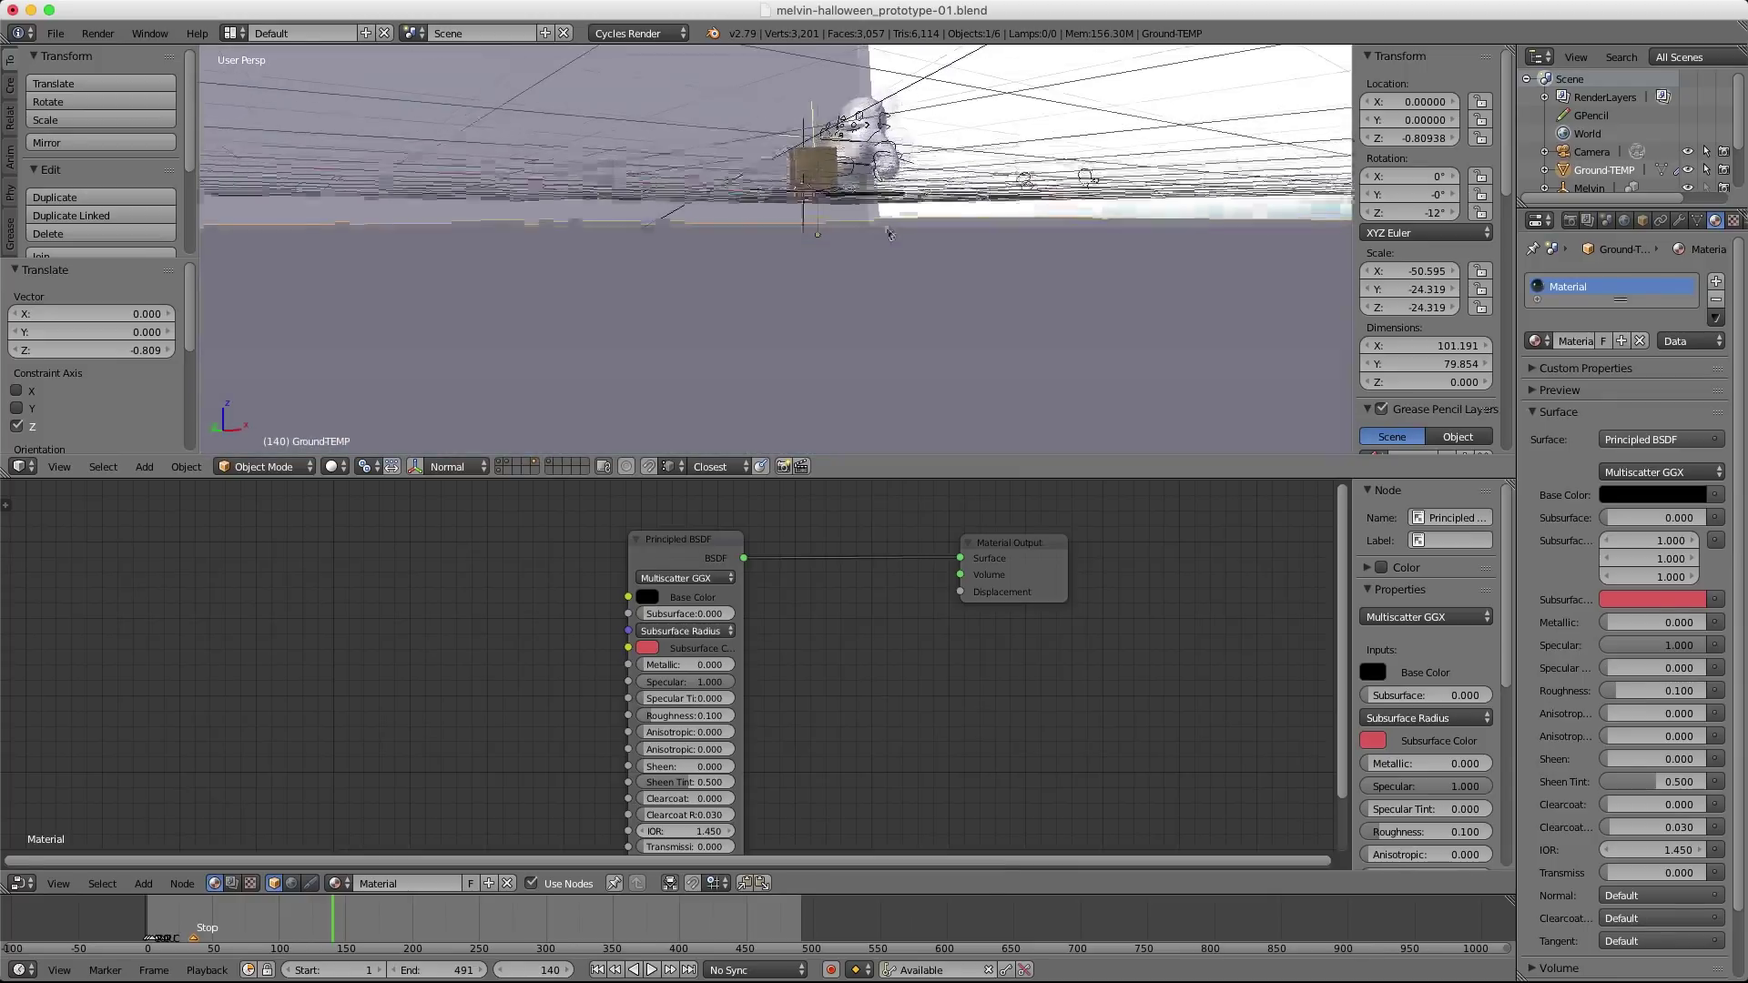
left_click(881, 235)
middle_click_drag(881, 235, 865, 230)
Raise the ground to about Z -0.56 in the orthographic front view and preview it in rendered camera view.
key("KP_1")
key("KP_5")
scroll(854, 219, "up", 5)
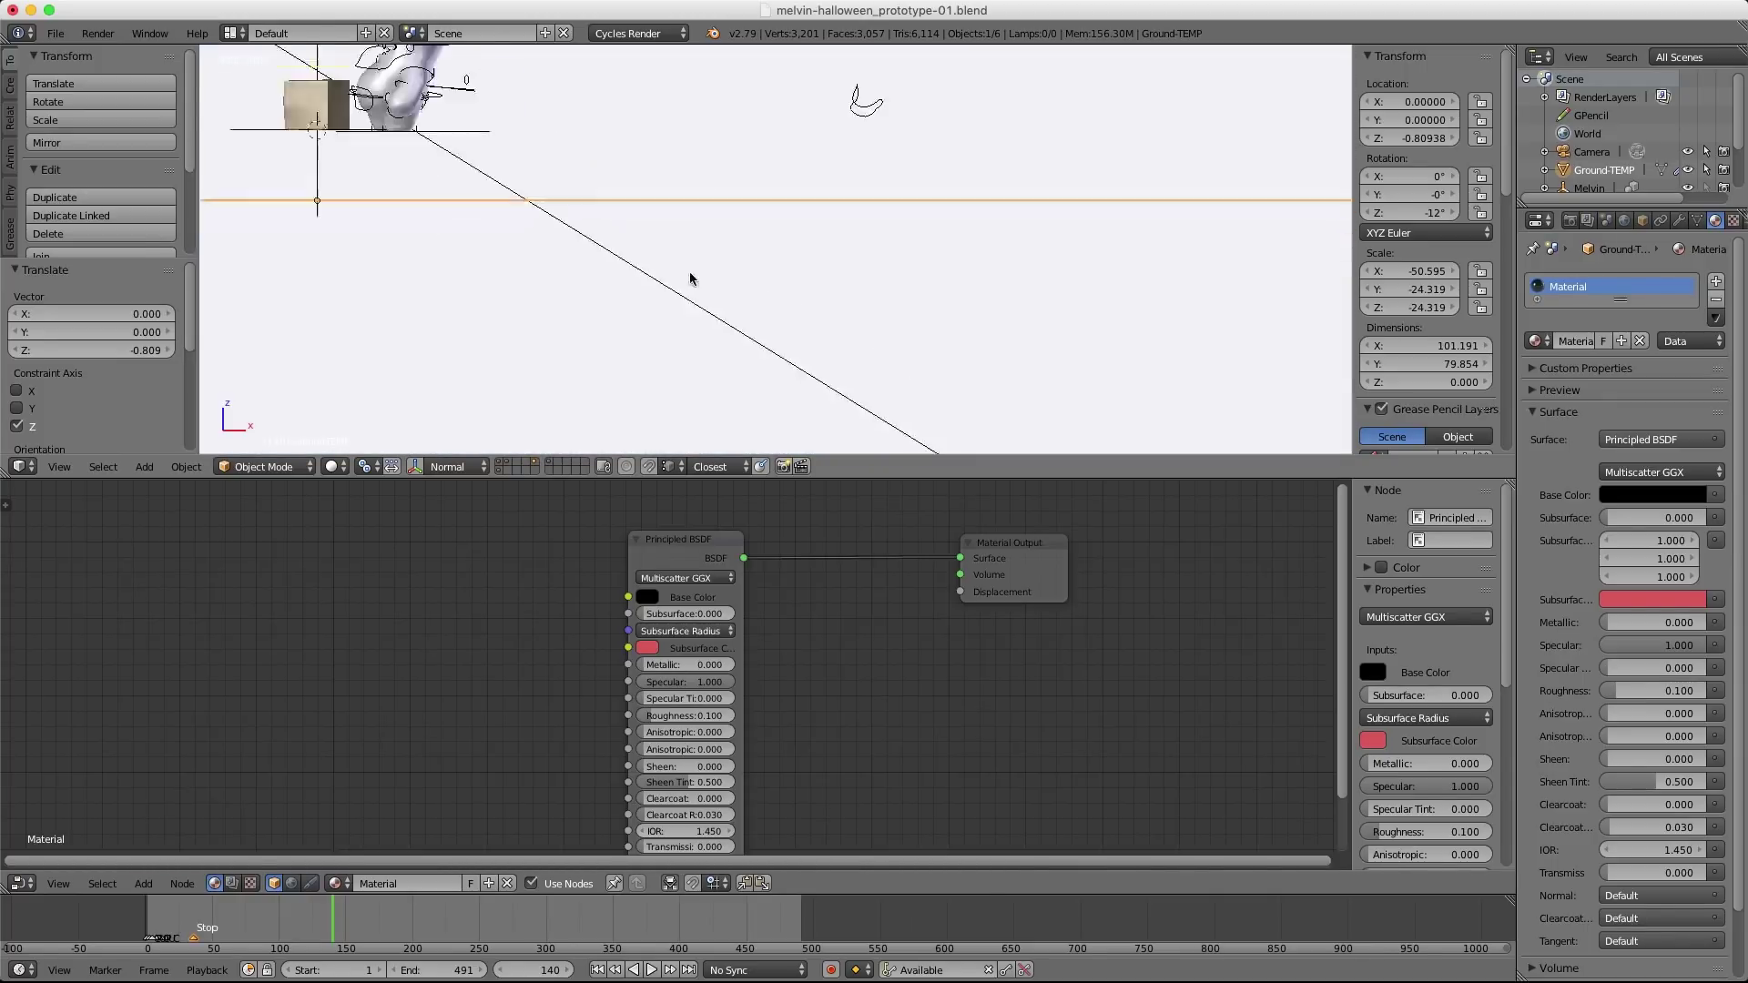
scroll(551, 131, "up", 3)
middle_click_drag(347, 80, 796, 244, "shift")
key("g")
key("z")
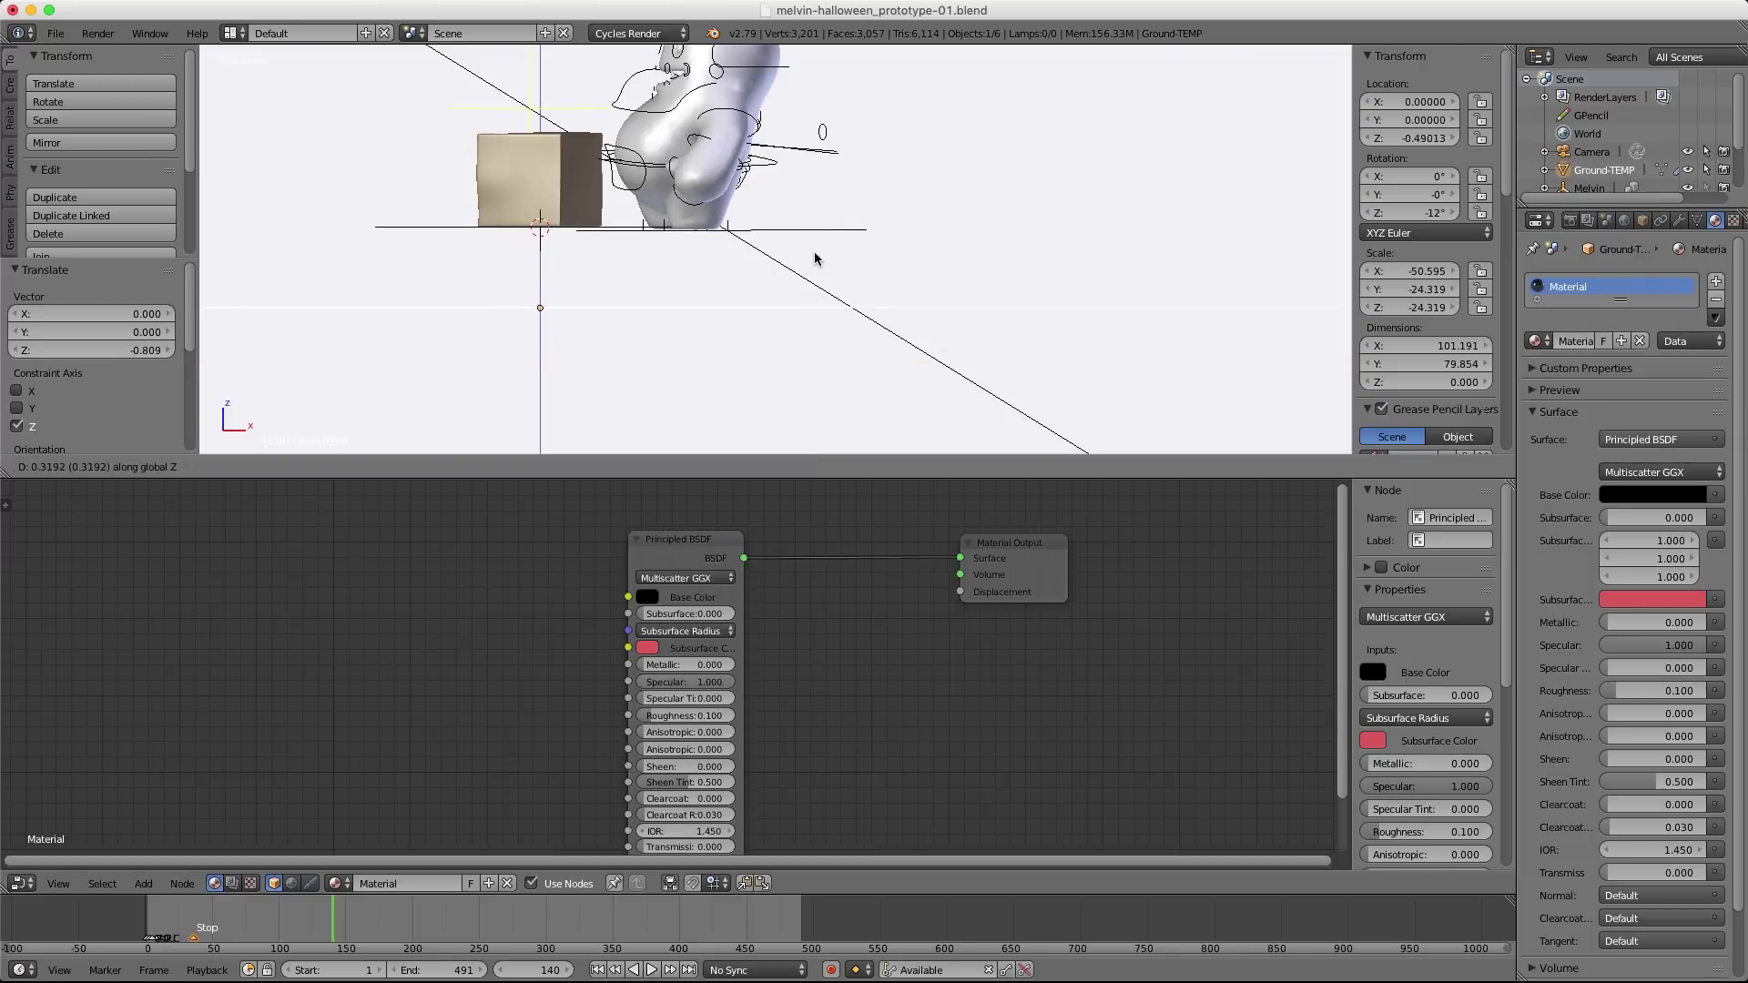
left_click(814, 265)
middle_click_drag(815, 265, 843, 265)
key("KP_0")
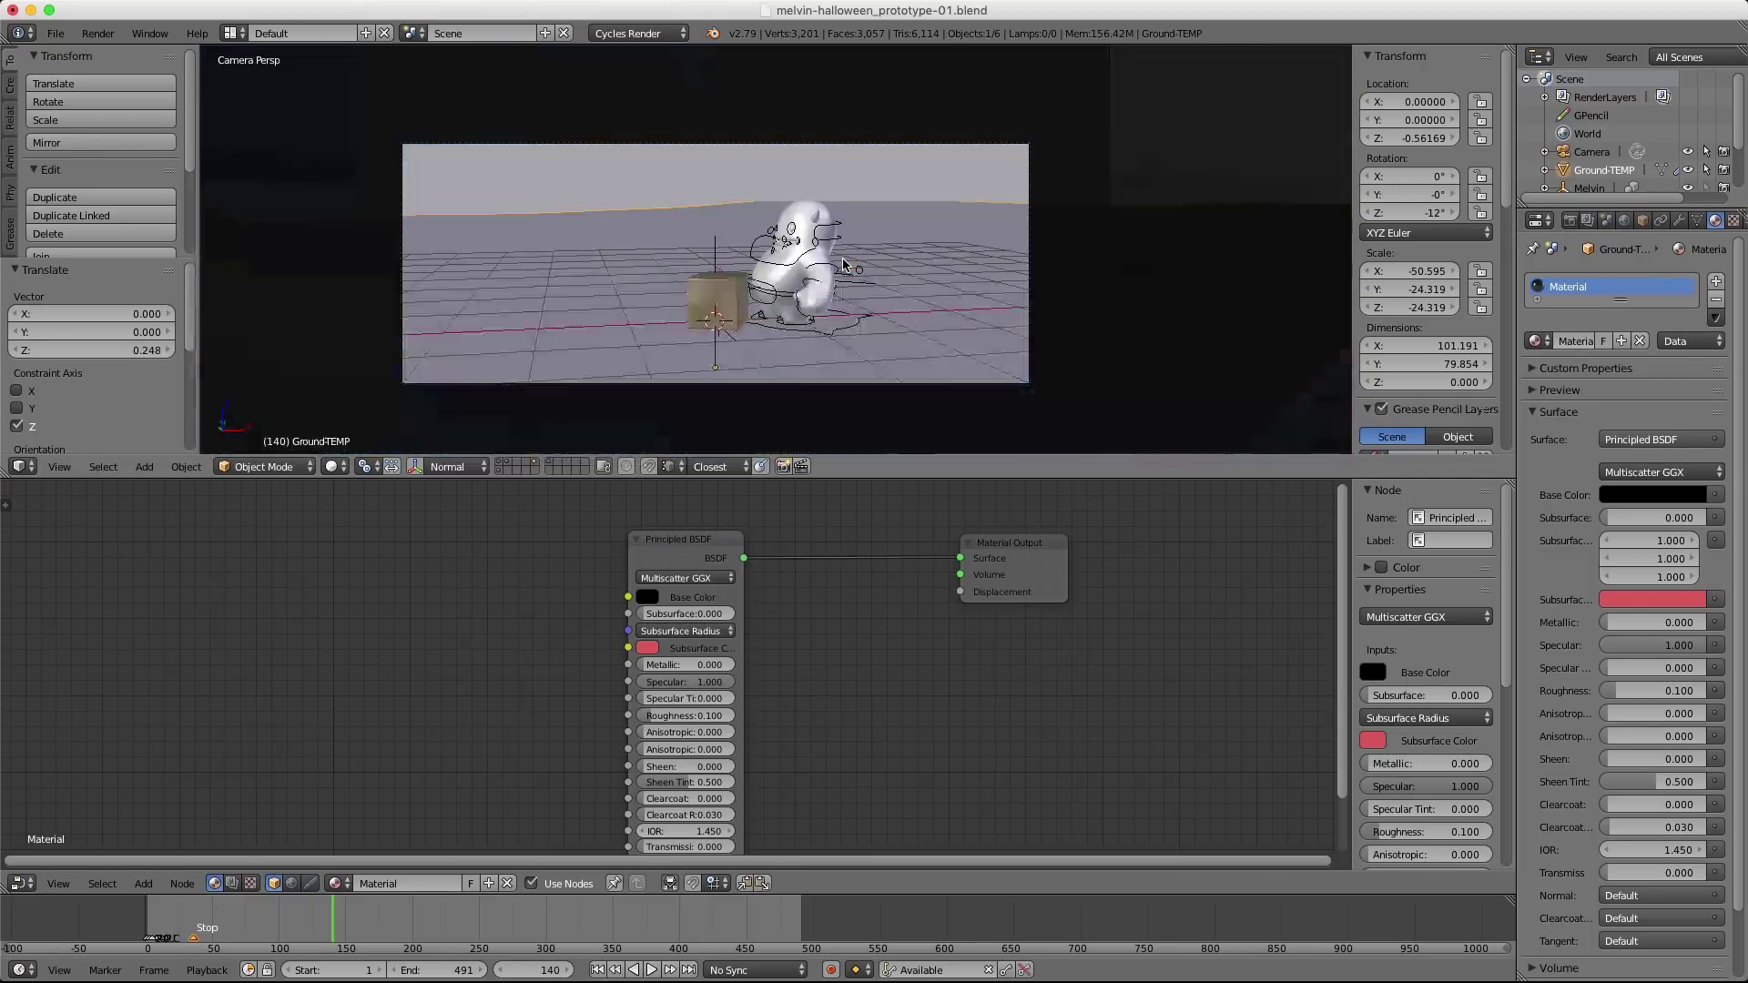
key("shift+z")
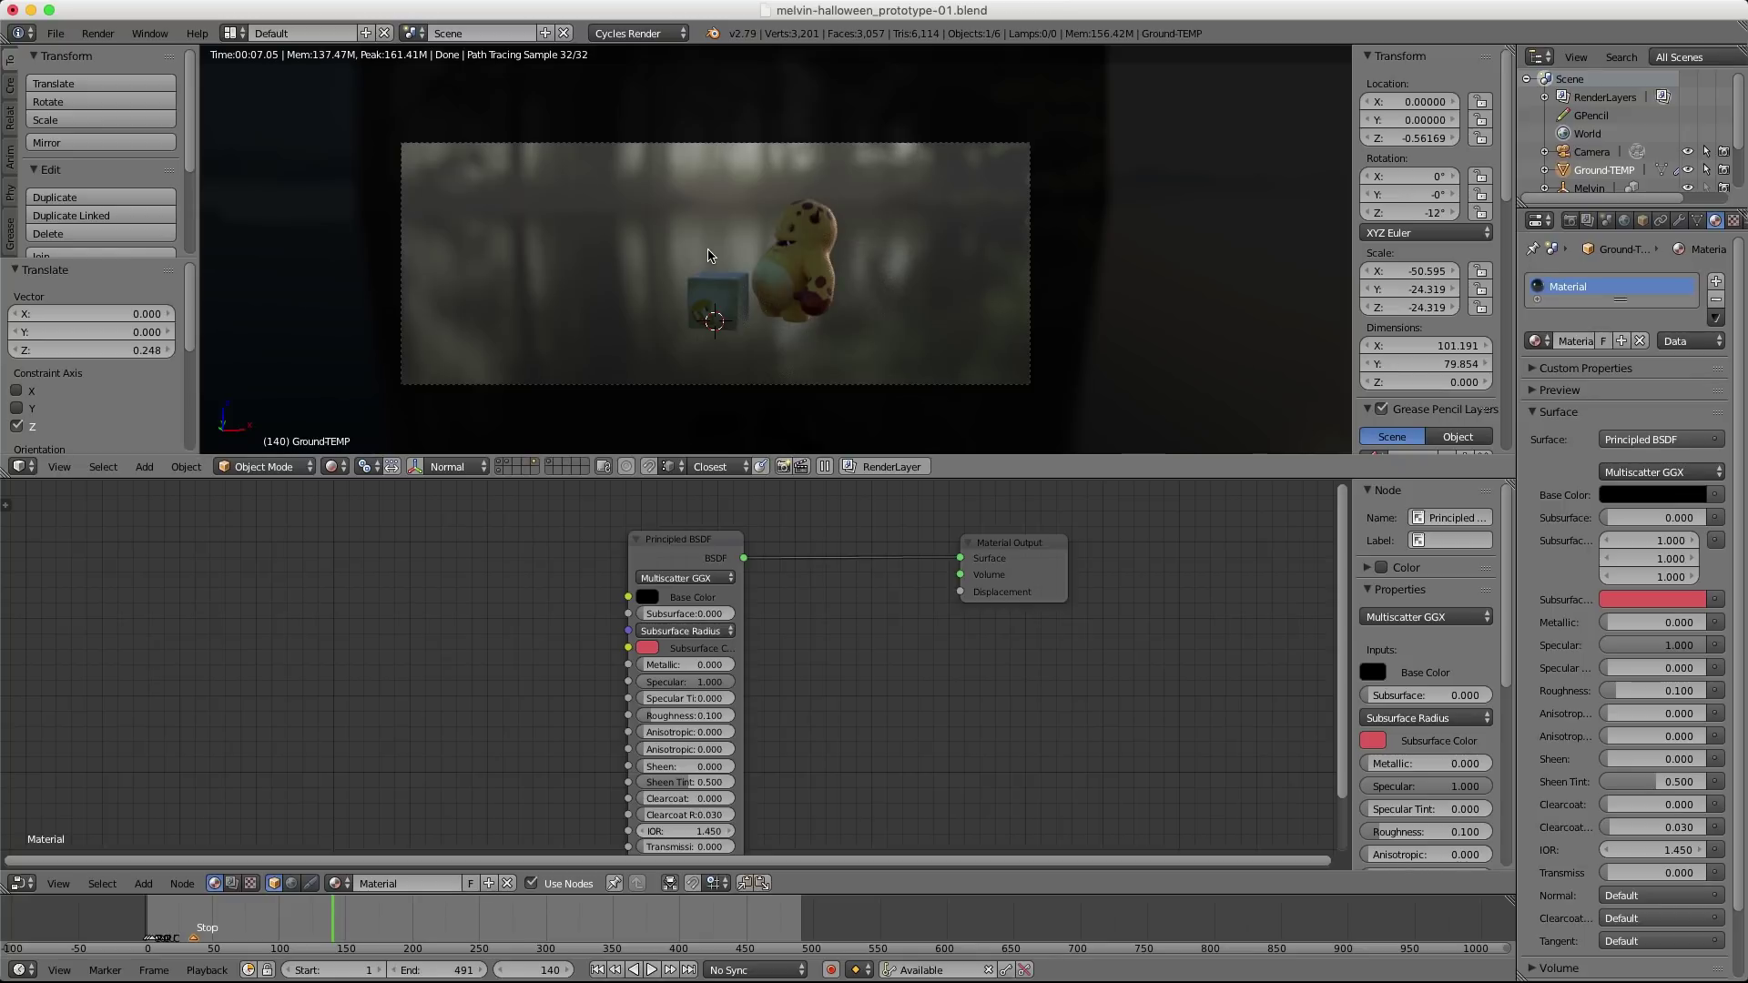
Scale the ground down uniformly by a factor of about 0.665 and check it through the camera.
middle_click_drag(687, 227, 965, 212)
right_click(637, 198)
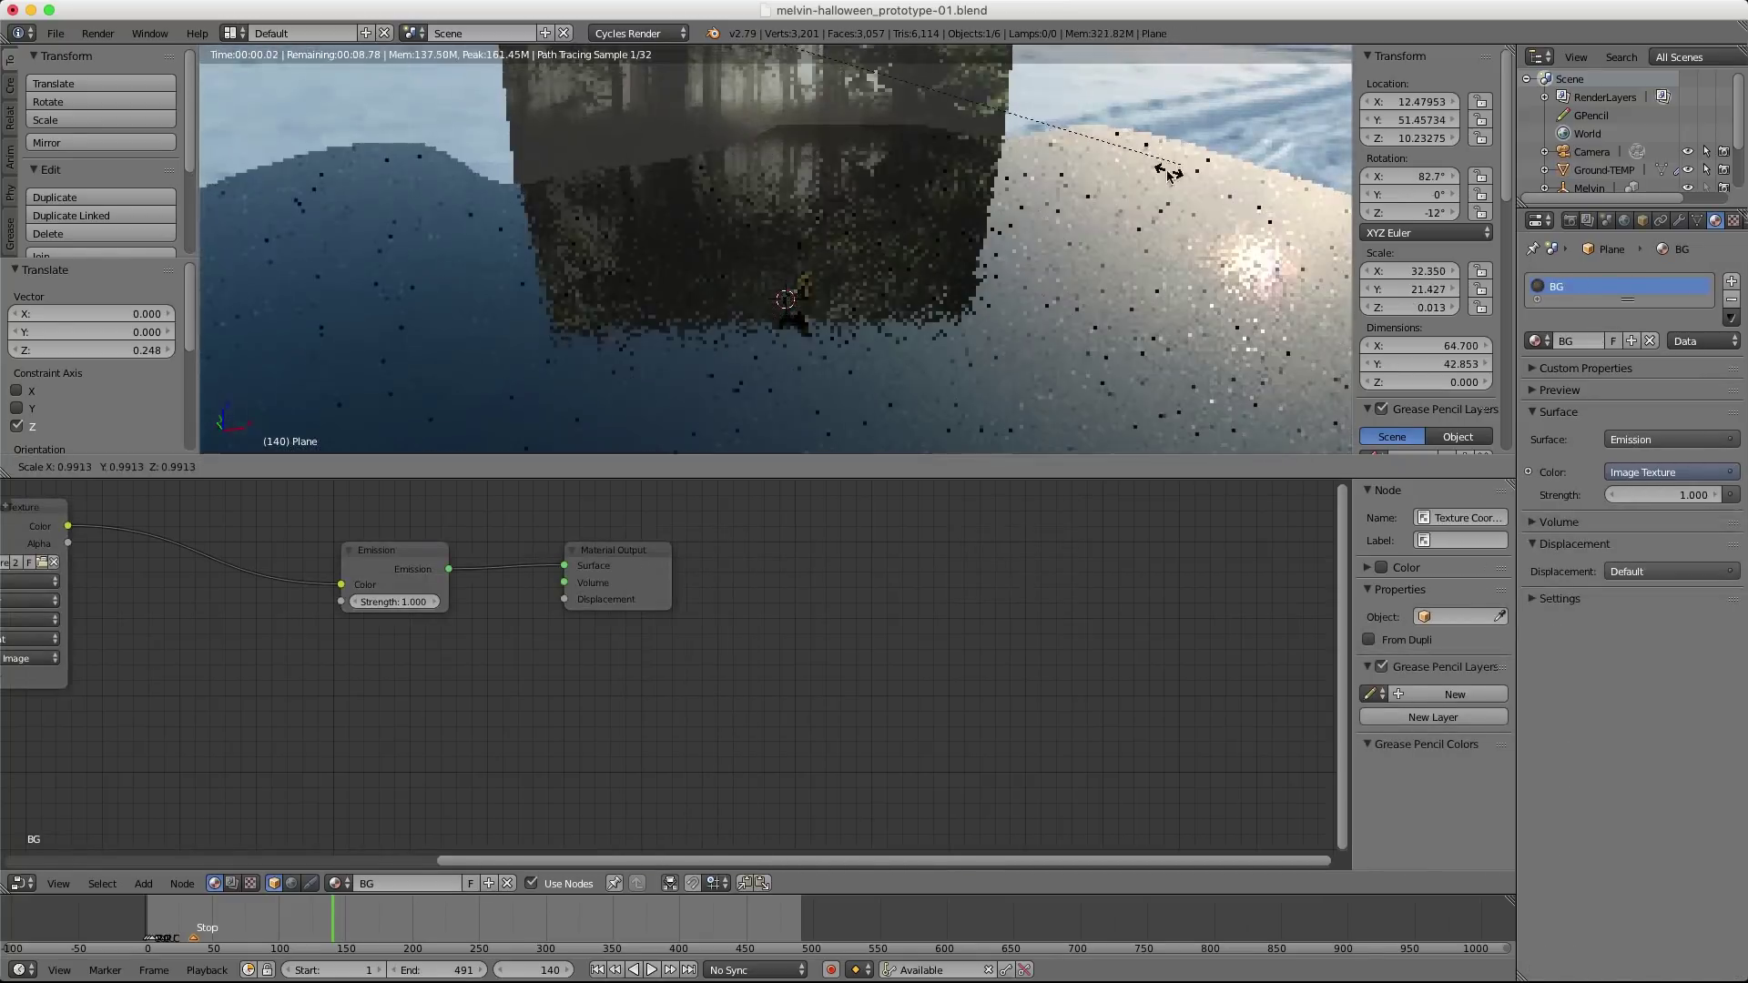
right_click(956, 214)
key("s")
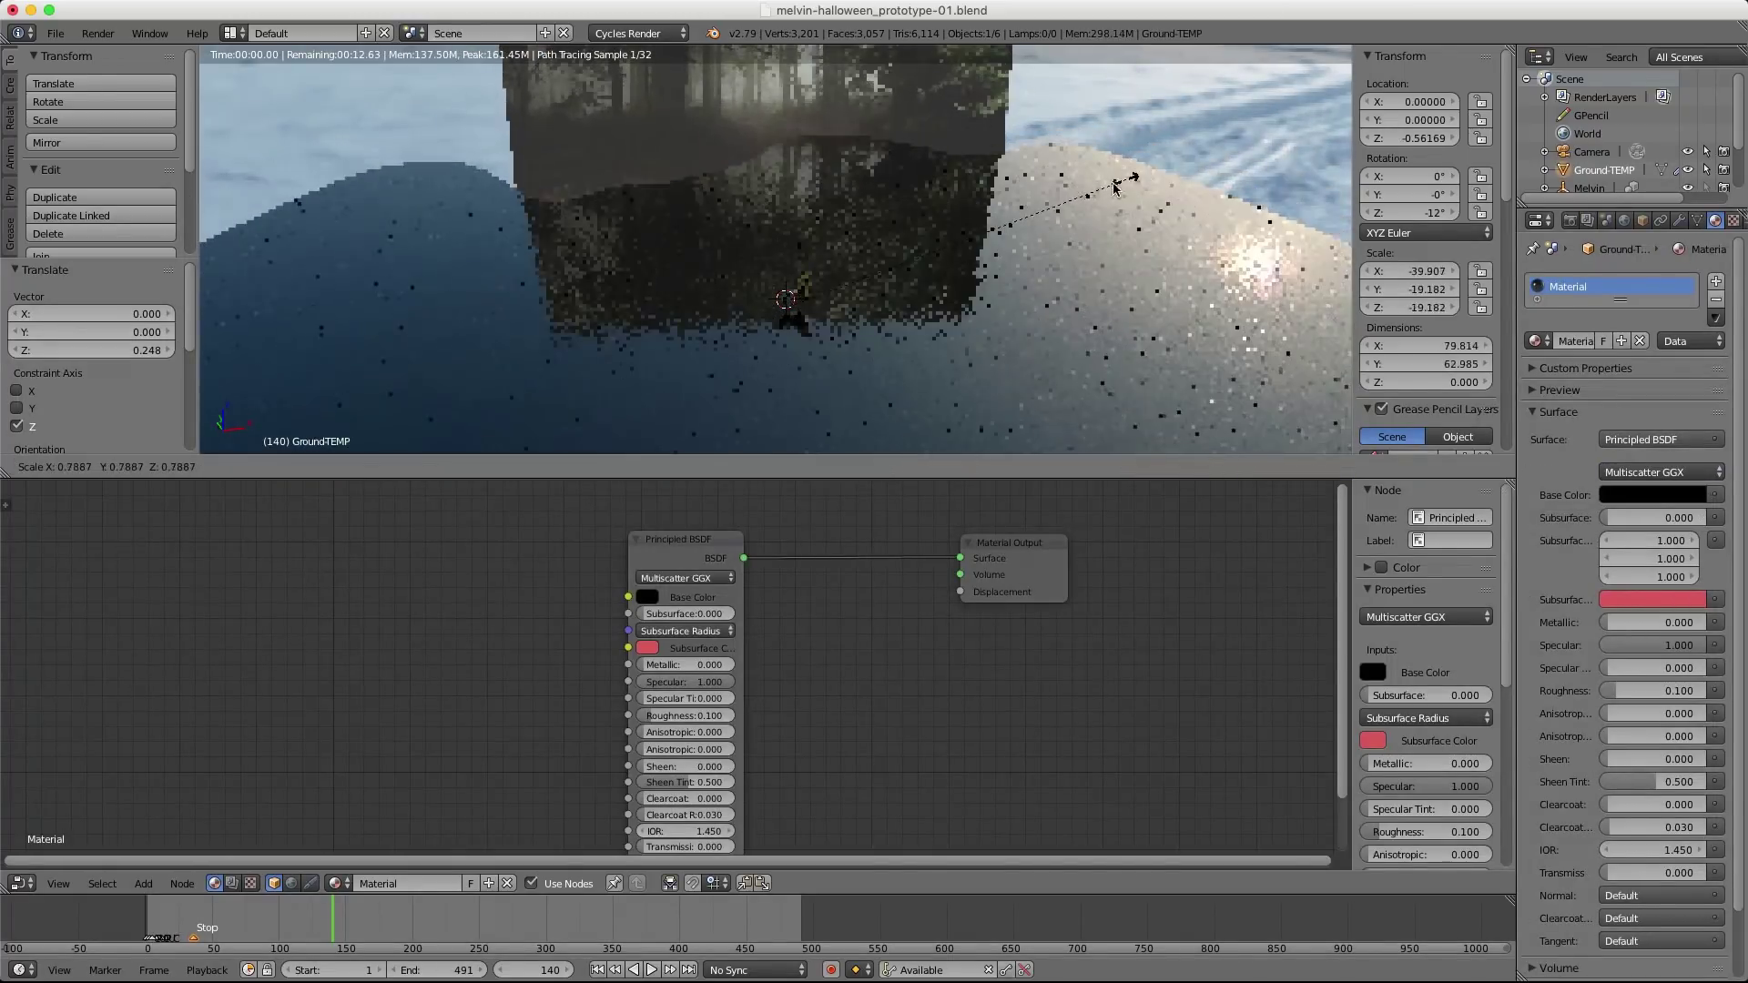
left_click(1081, 202)
key("KP_0")
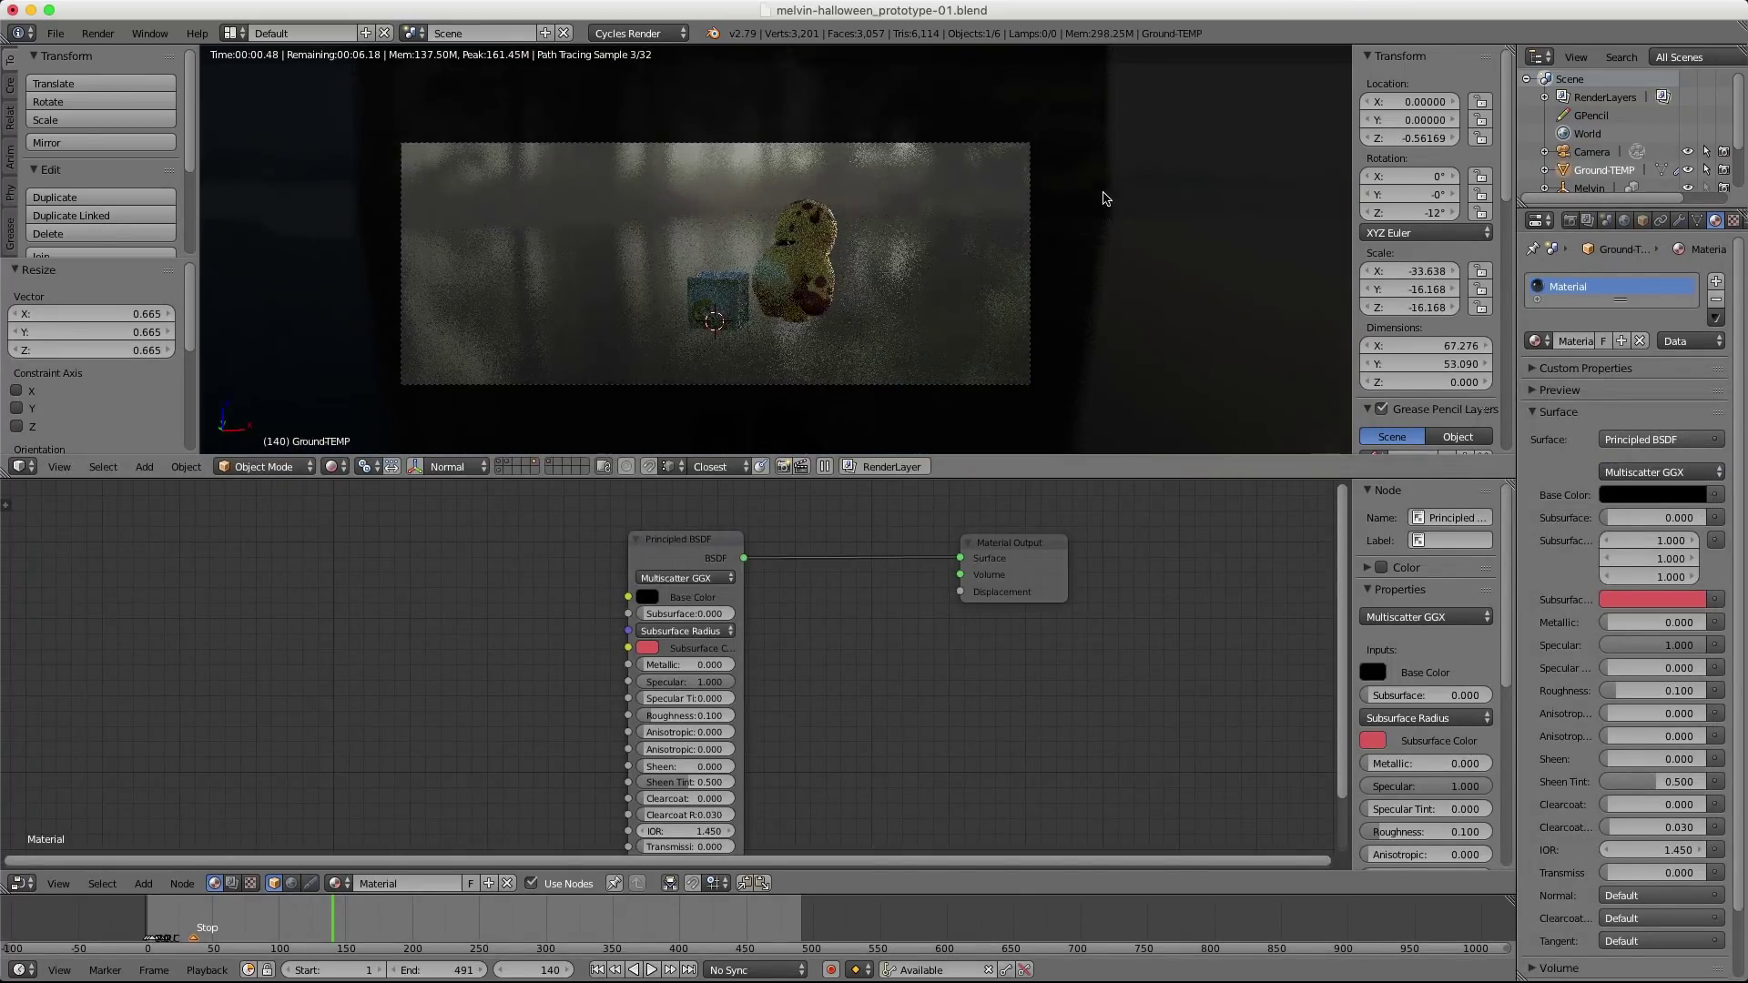
Try scaling the ground down further while looking through the camera, and compare its back edge with the backdrop.
key("s")
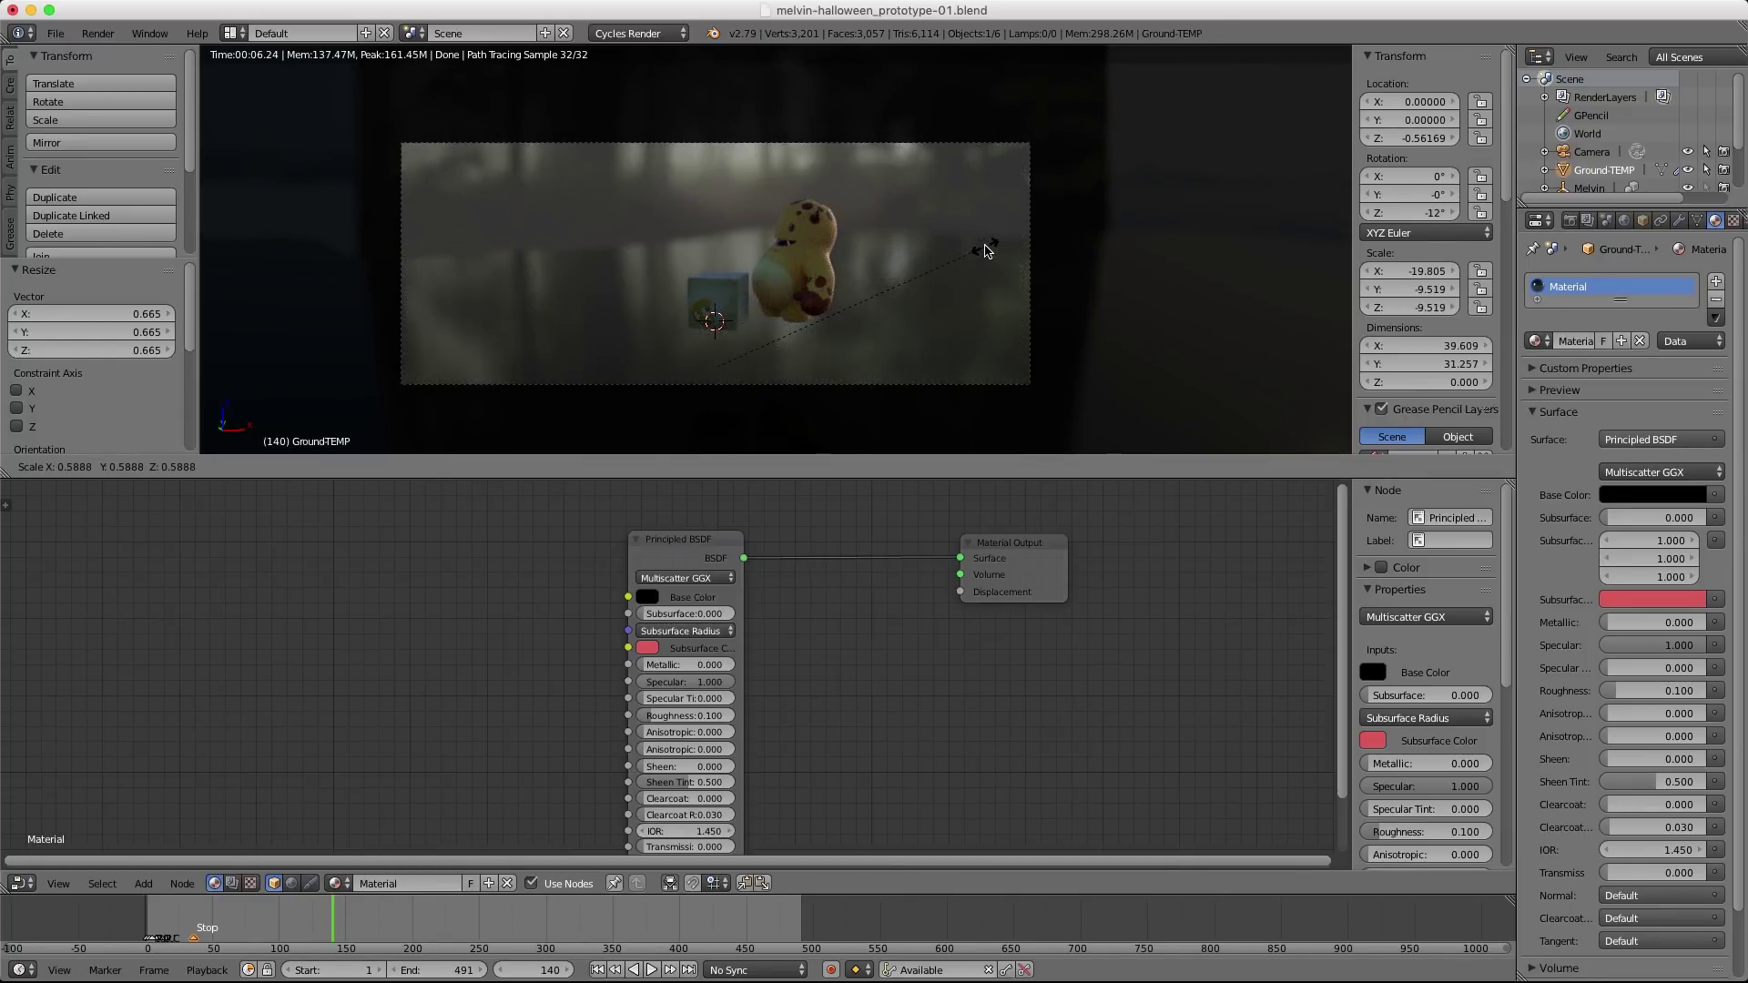
key("Escape")
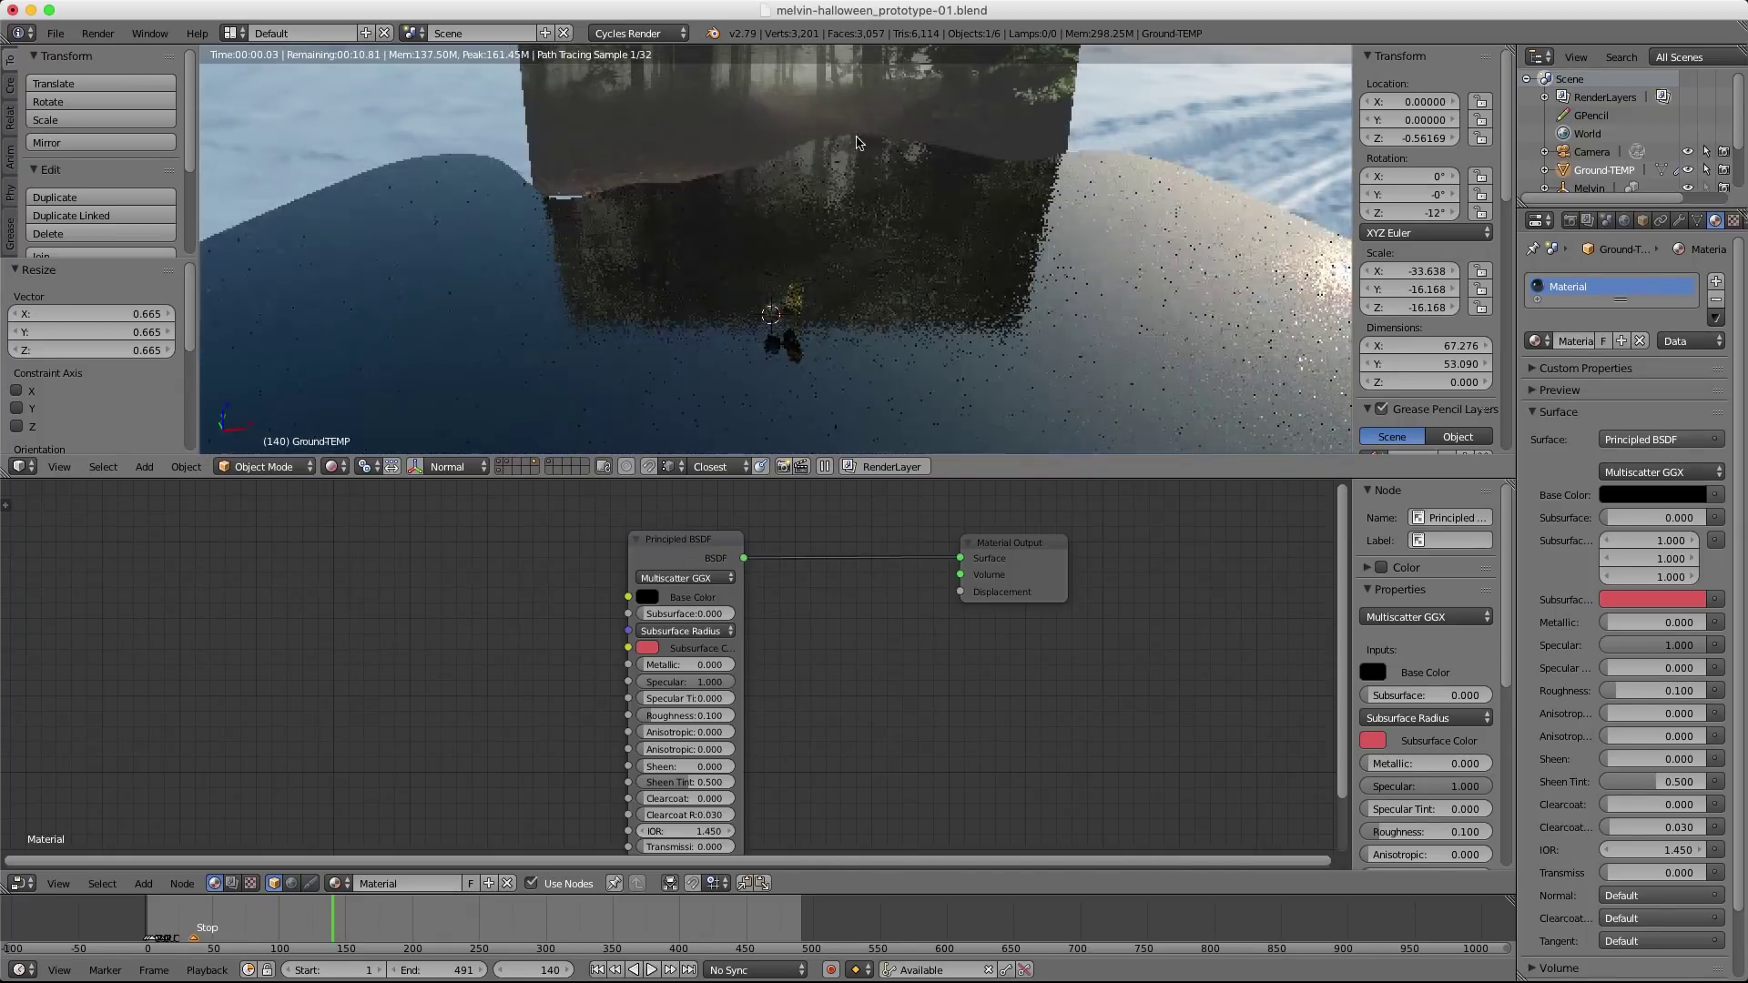
scroll(854, 154, "up", 2)
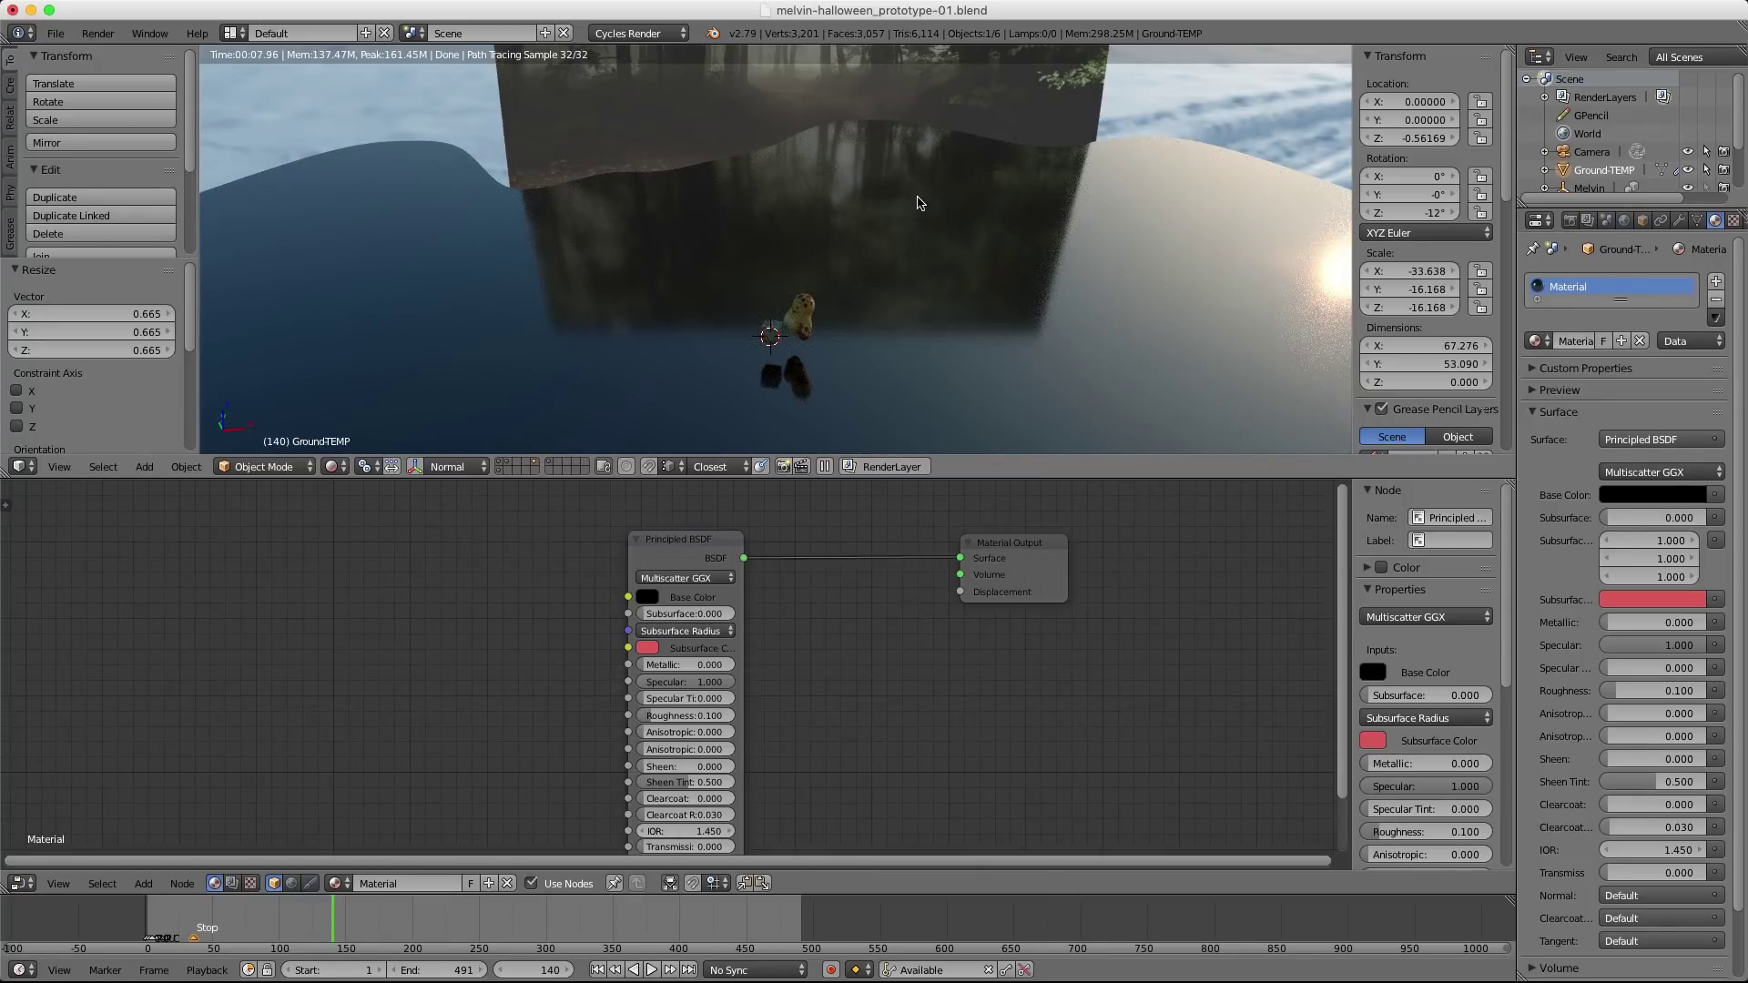
scroll(919, 201, "down", 1)
key("KP_0")
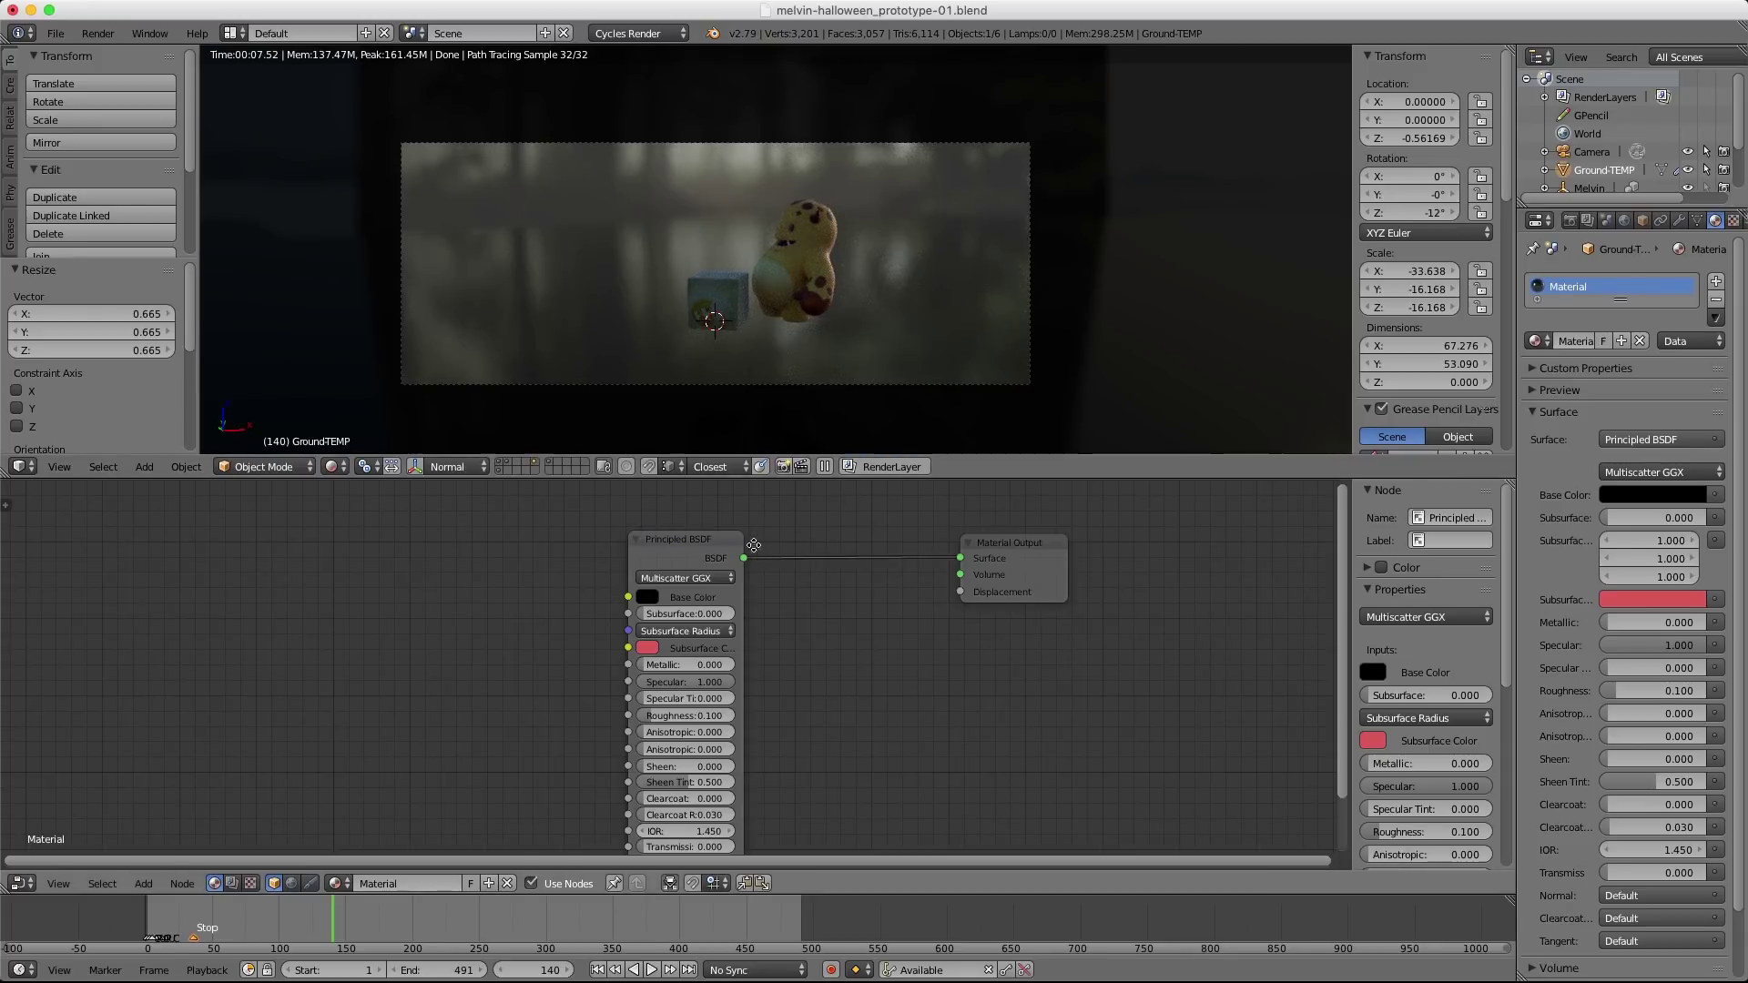
Set the Roughness of the ground's Principled BSDF to 0.05.
scroll(691, 650, "up", 2)
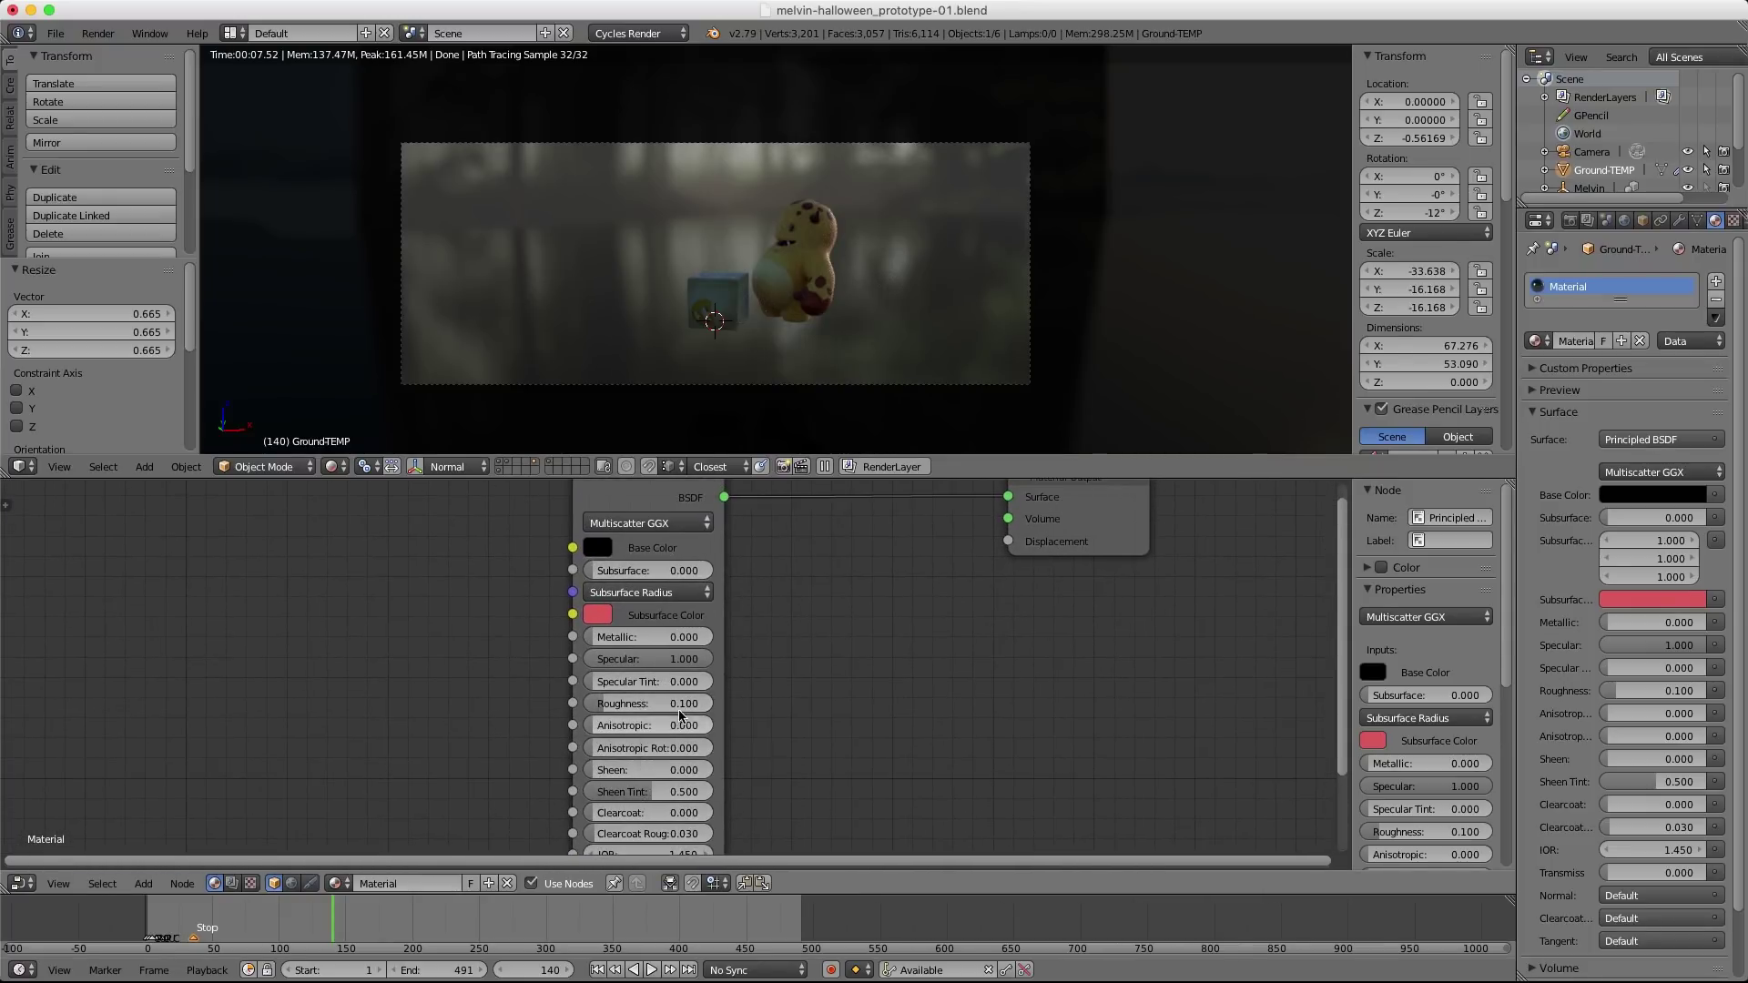
left_click(664, 702)
type("0.05")
key("Return")
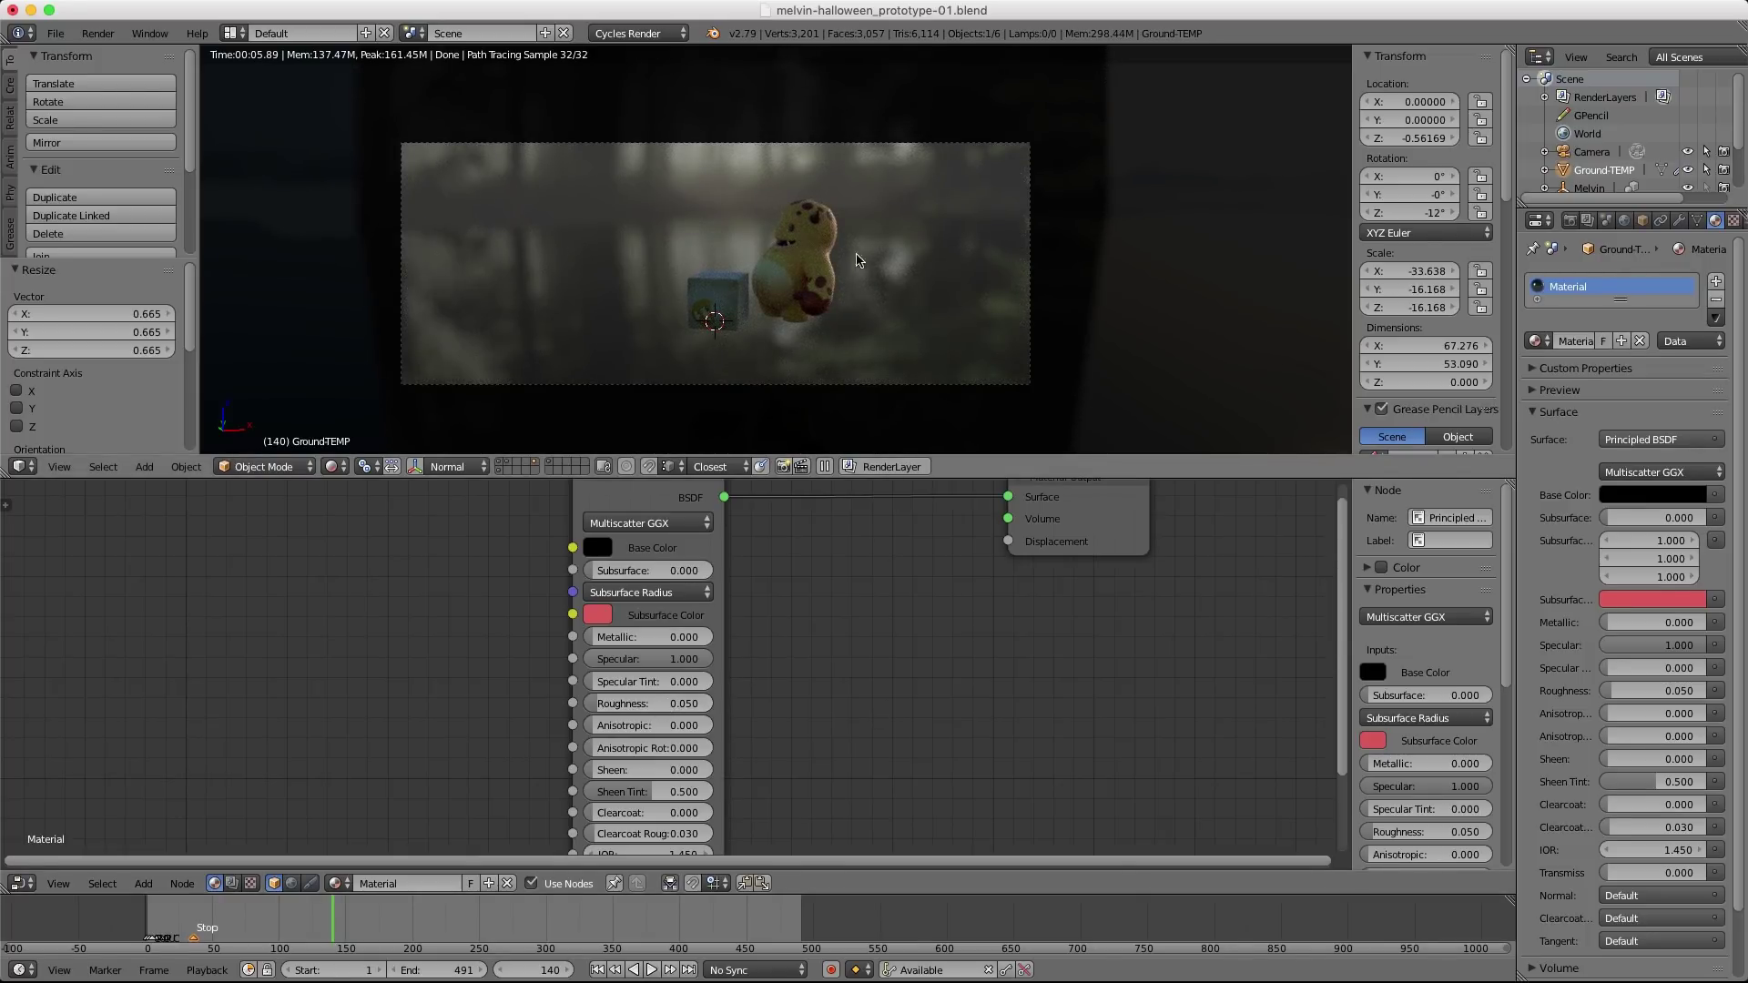
Dissolve the edge loop running just inside the ground mesh's jagged back border, keeping the cross edges.
middle_click_drag(783, 229, 699, 123)
key("Tab")
right_click(699, 123, "ctrl")
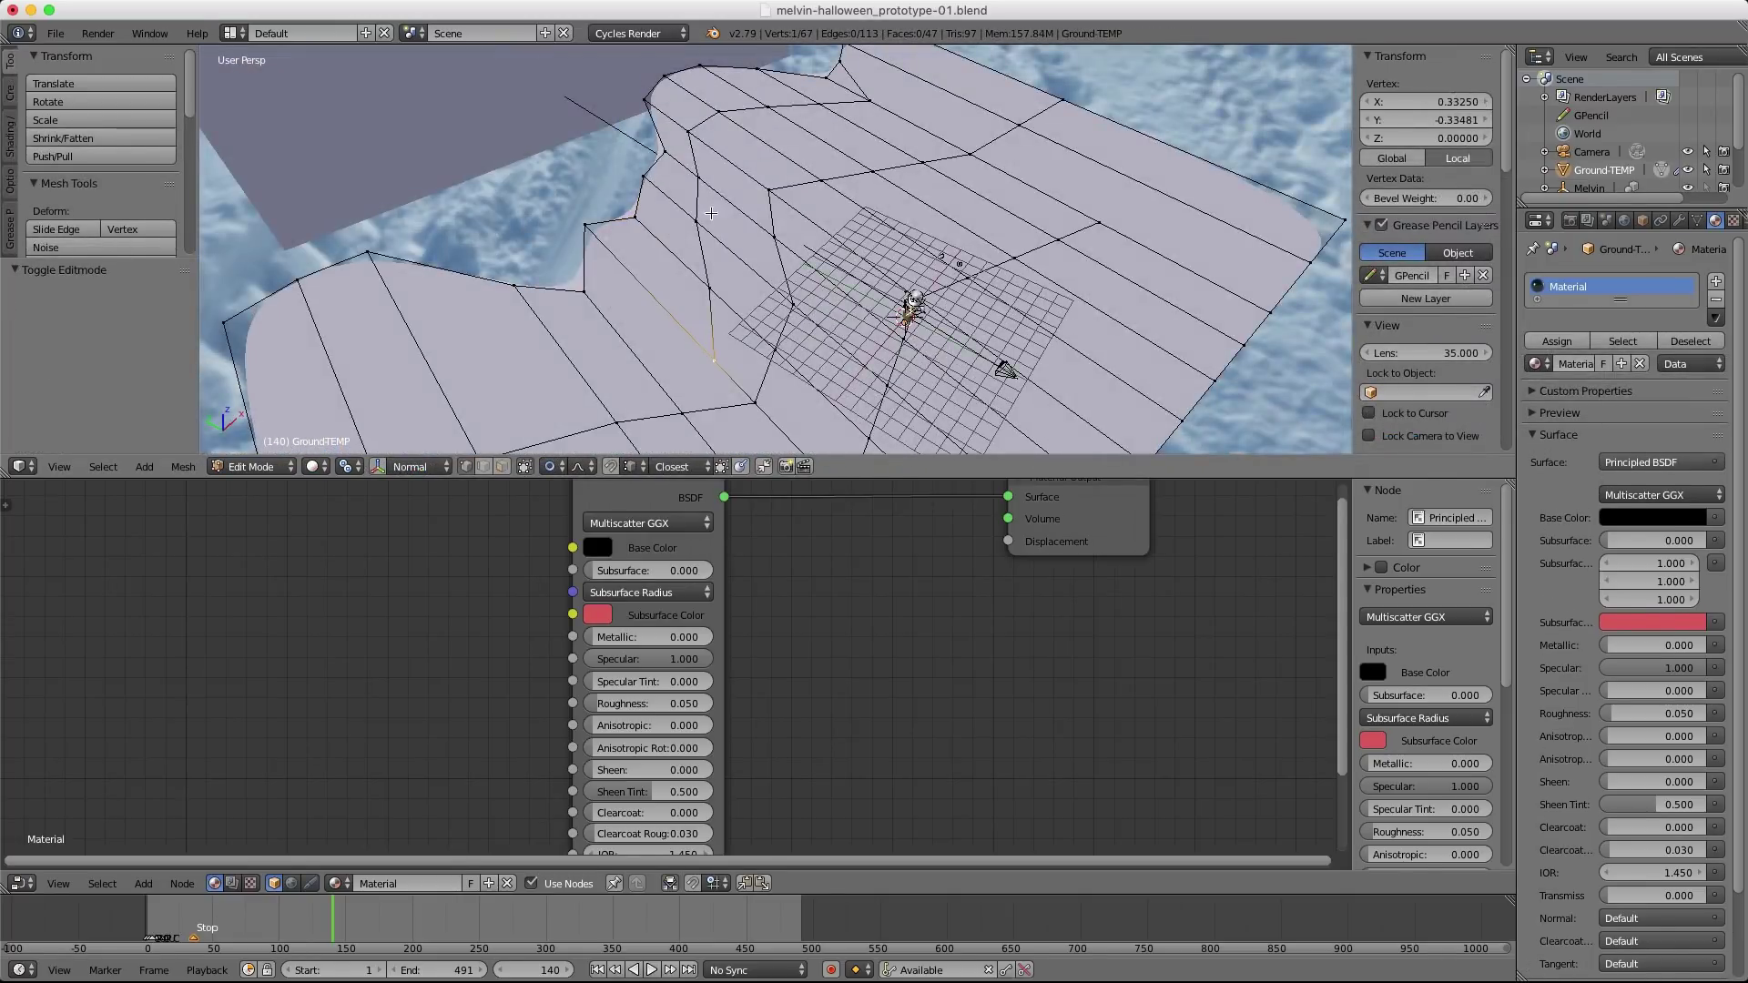
right_click(873, 95, "ctrl")
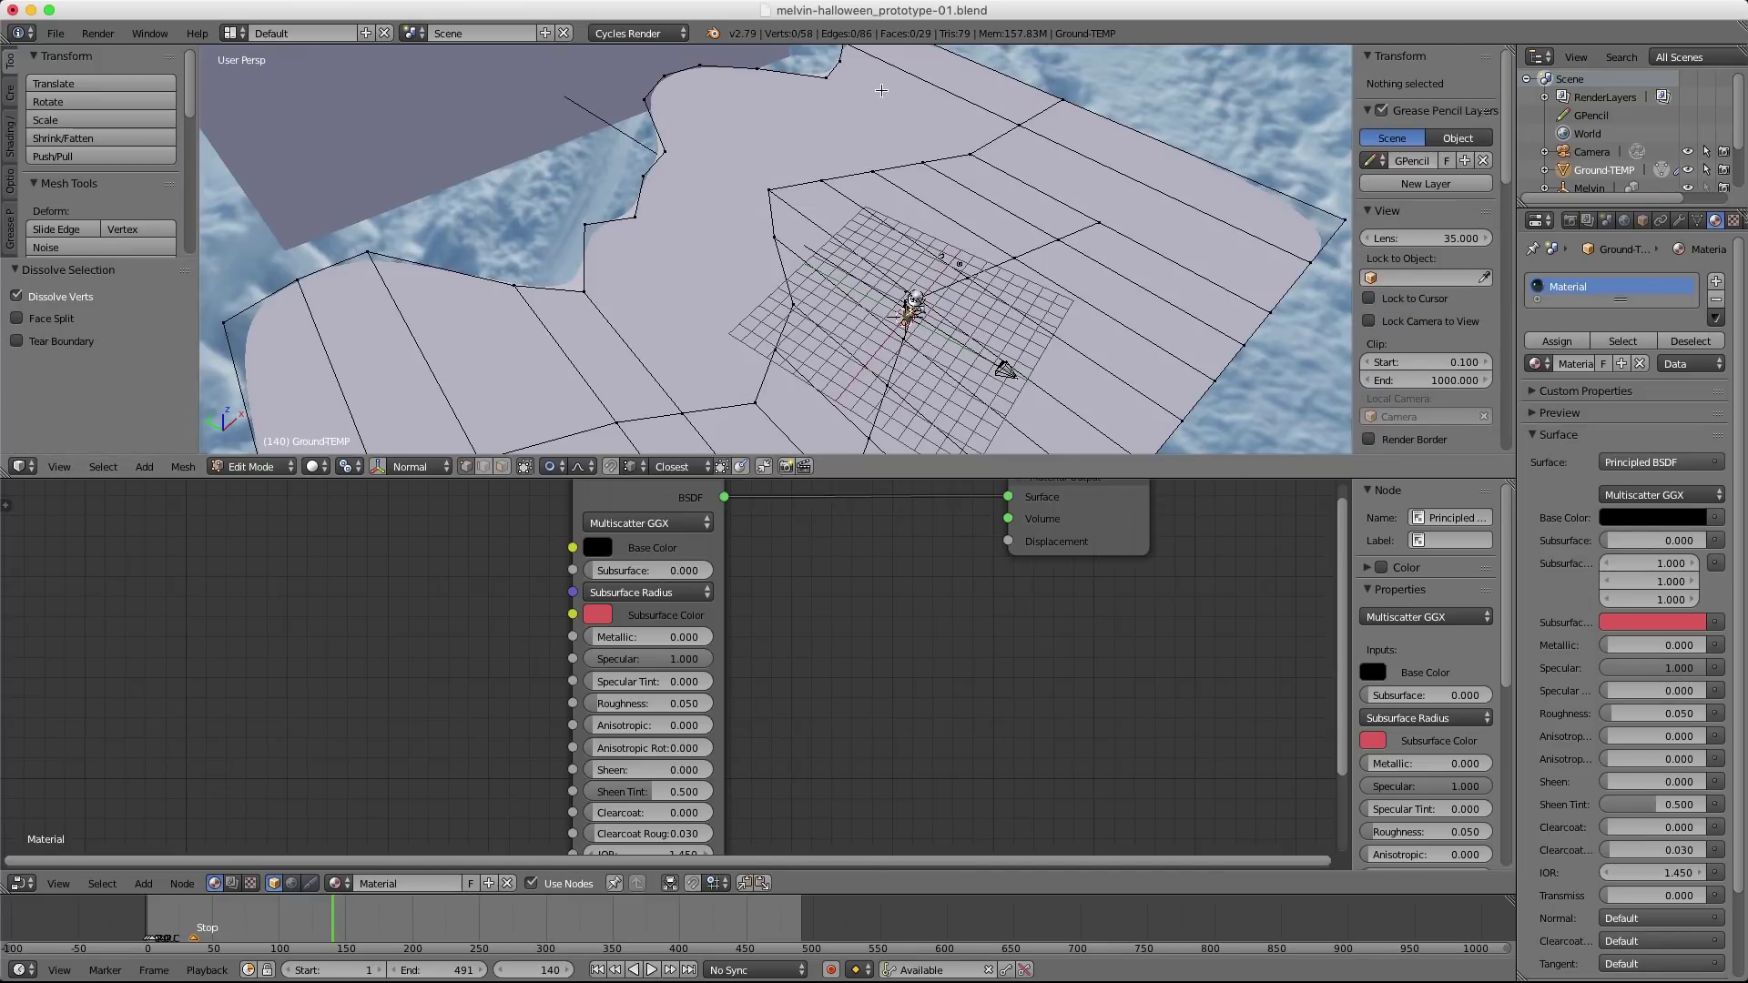
key("ctrl+Tab")
left_click(879, 110)
key("ctrl+x")
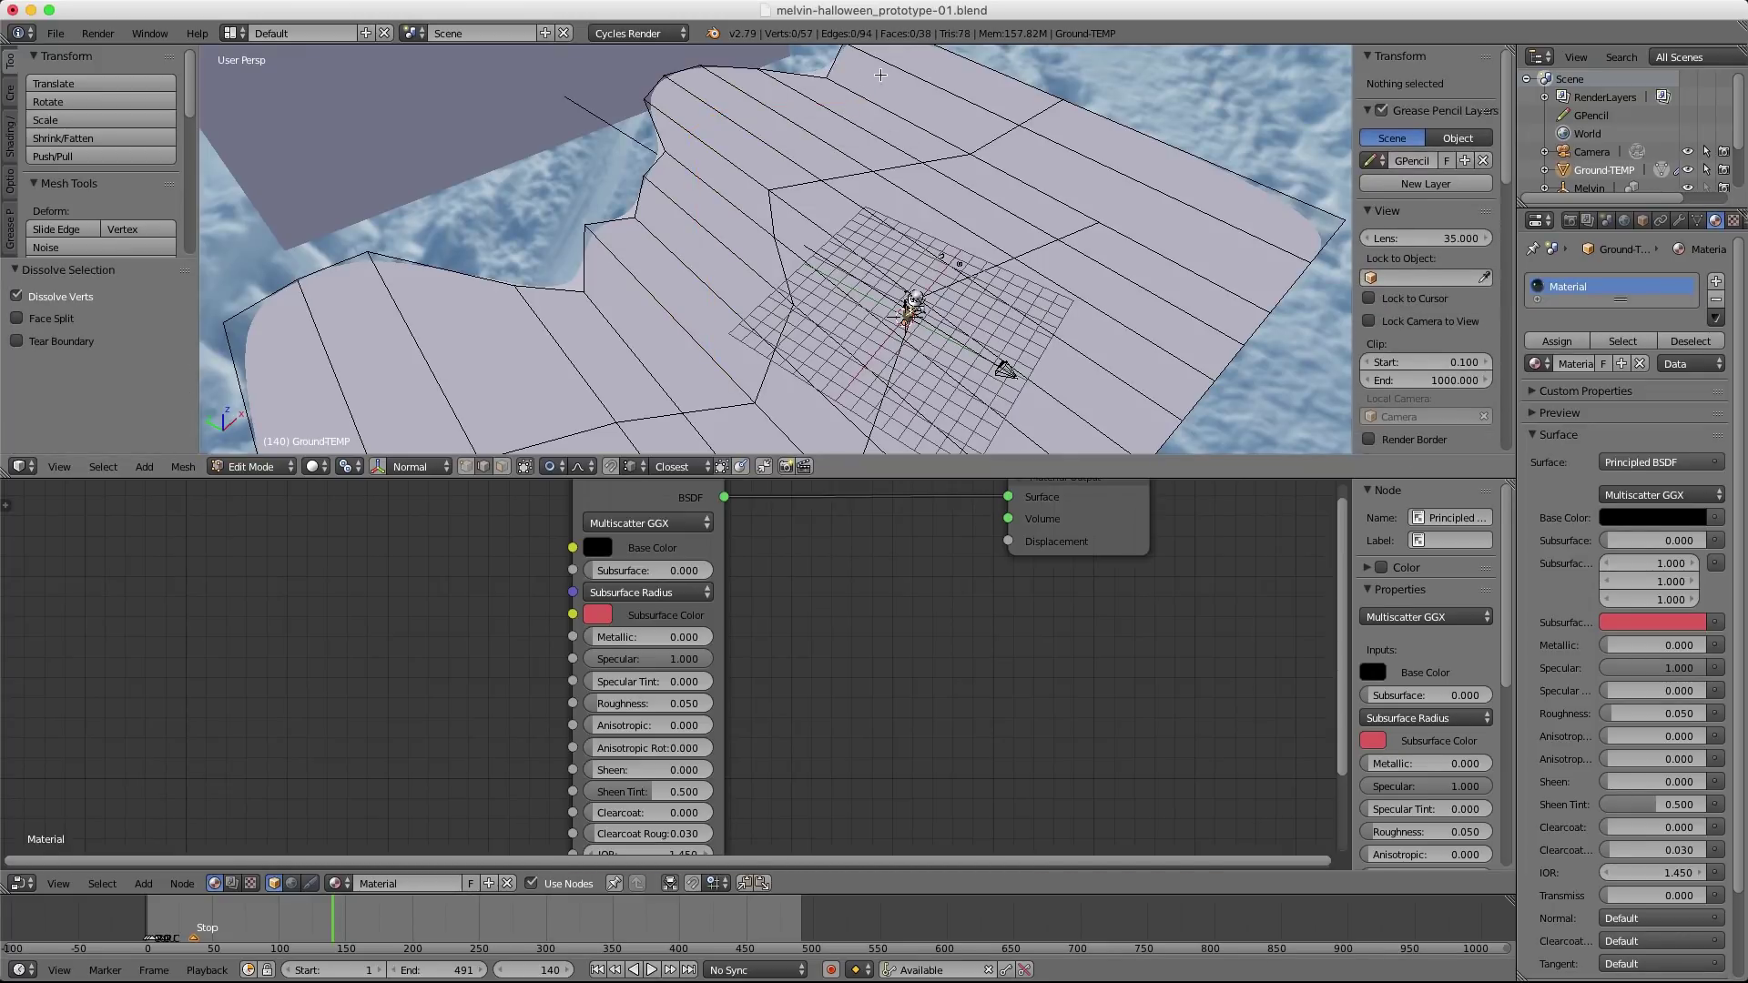
Switch to vertex selection and move a back-border vertex of the ground outward by about 0.85 in X and 3.02 in Y, keeping Z locked.
middle_click_drag(798, 91, 812, 147, "shift")
key("ctrl+Tab")
left_click(746, 141)
right_click(657, 144)
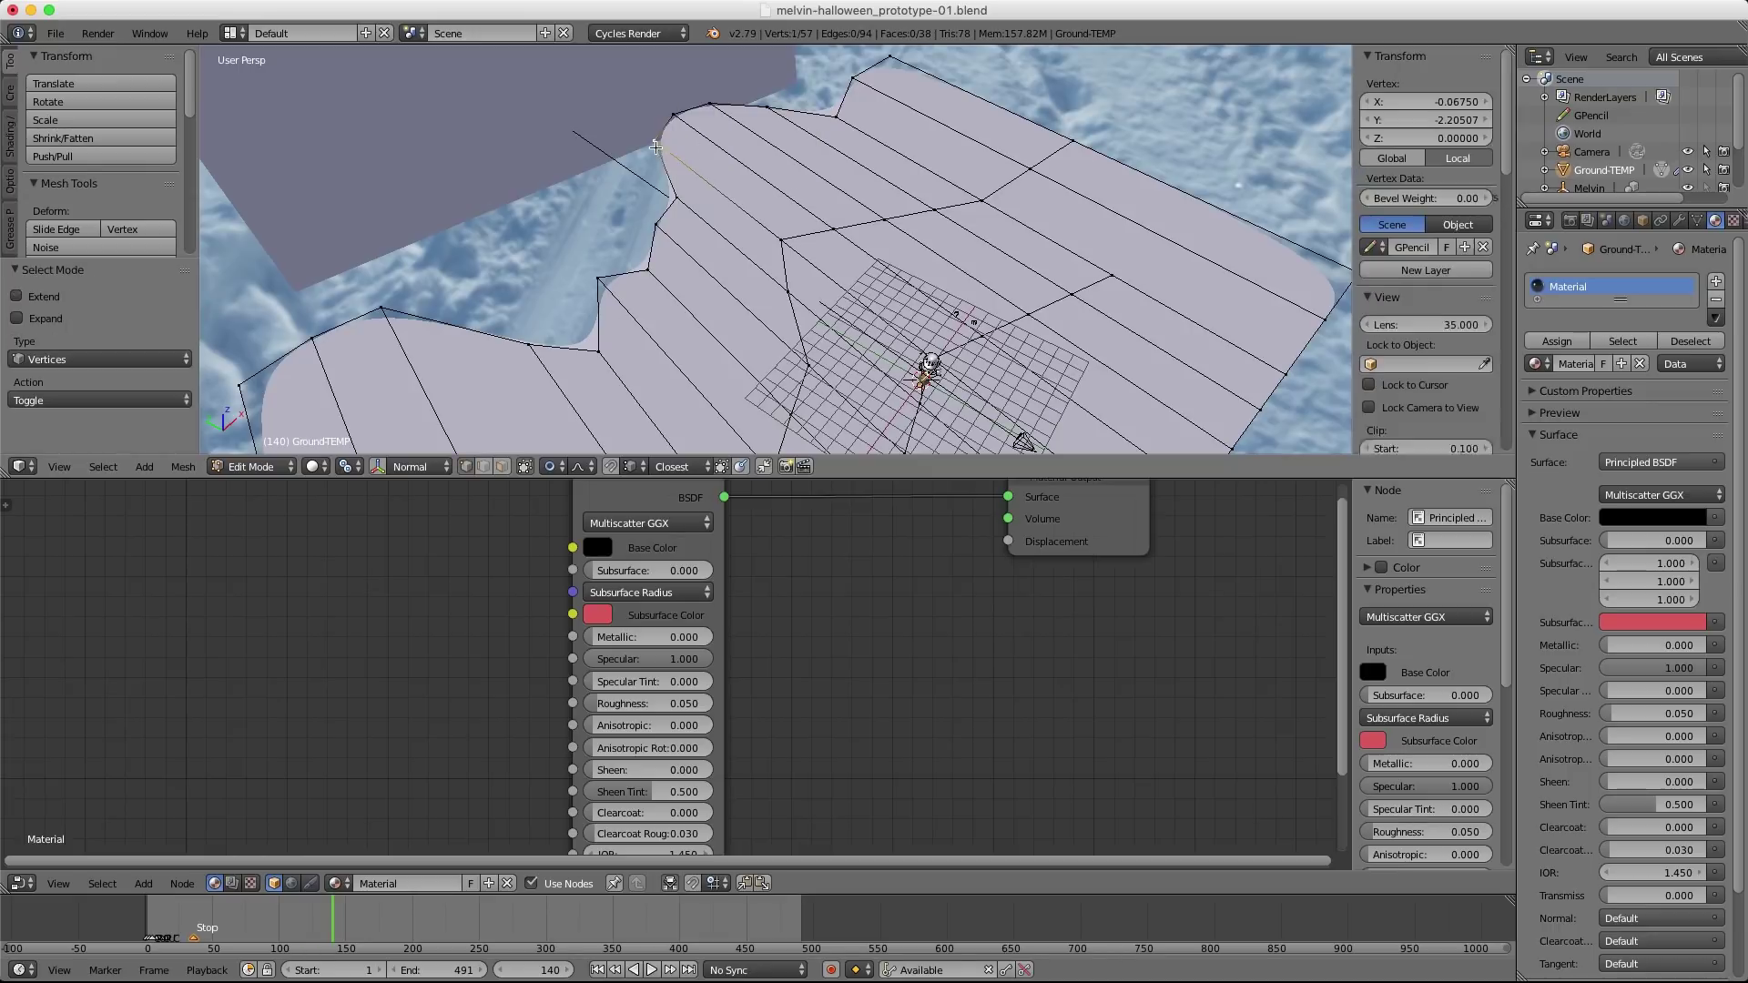
key("g")
key("shift+z")
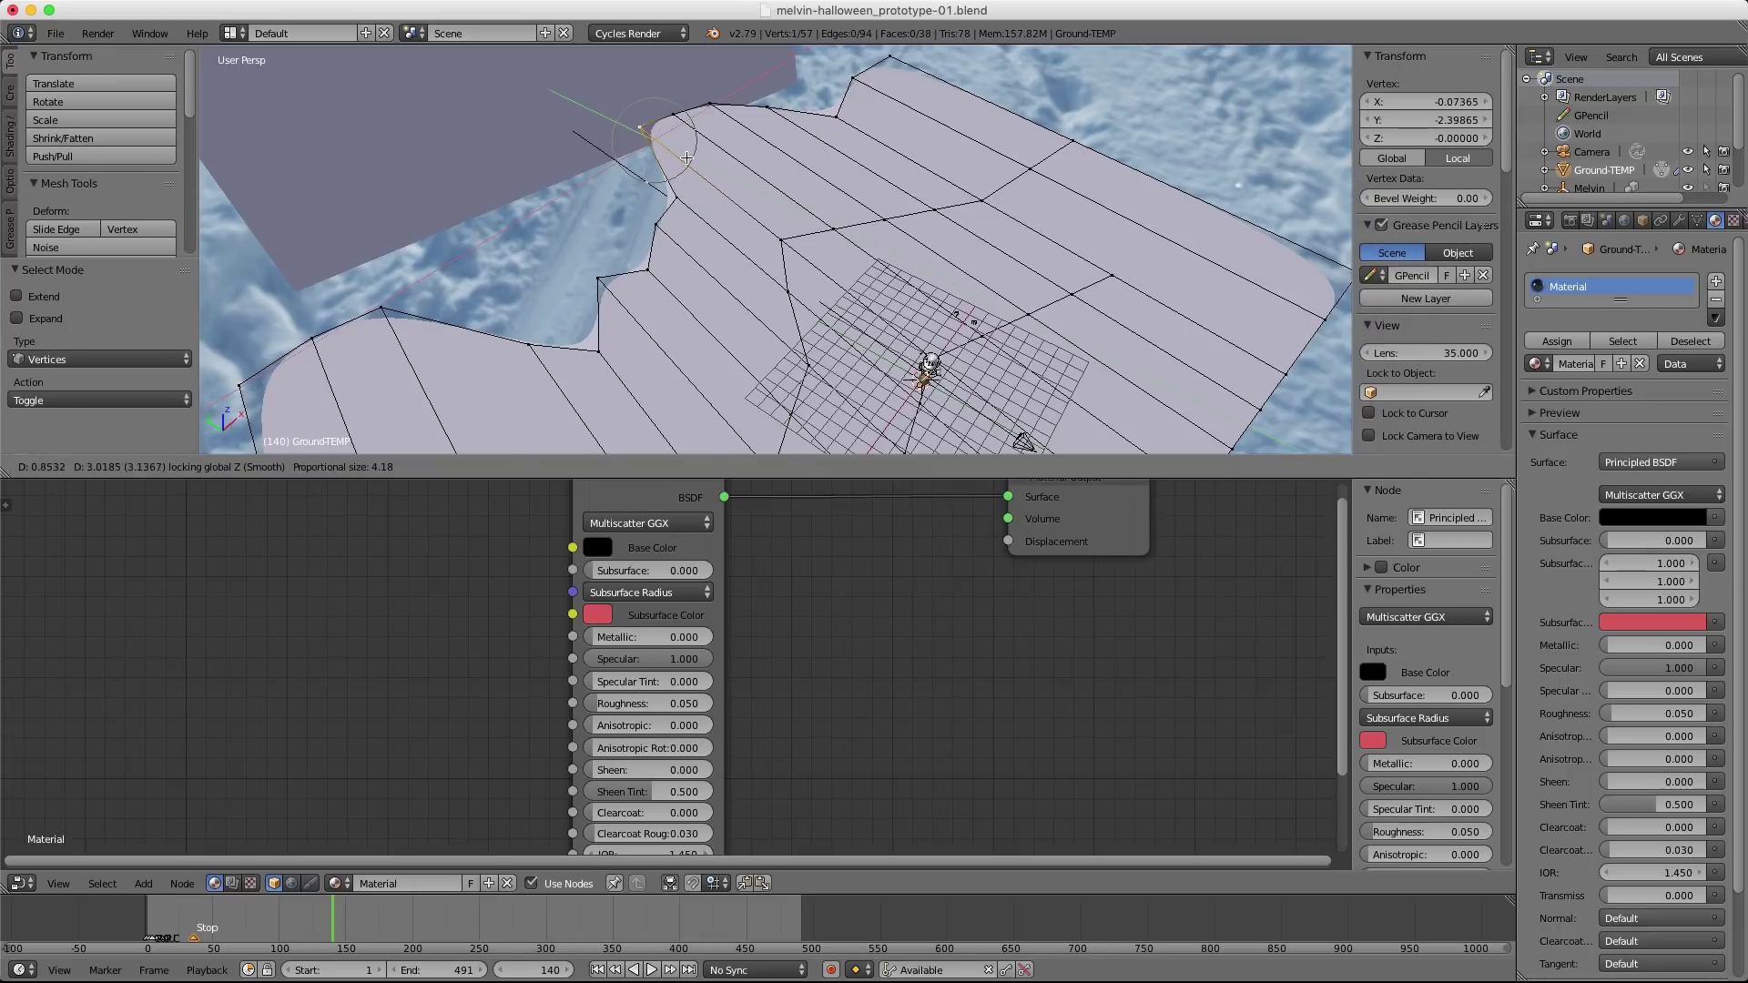
left_click(710, 209)
Pull the neighbouring border vertex inward by about -1.56 in X and -8.57 in Y, and nudge the stepped corner vertex by about (-0.28, 0.83).
key("g")
key("shift+z")
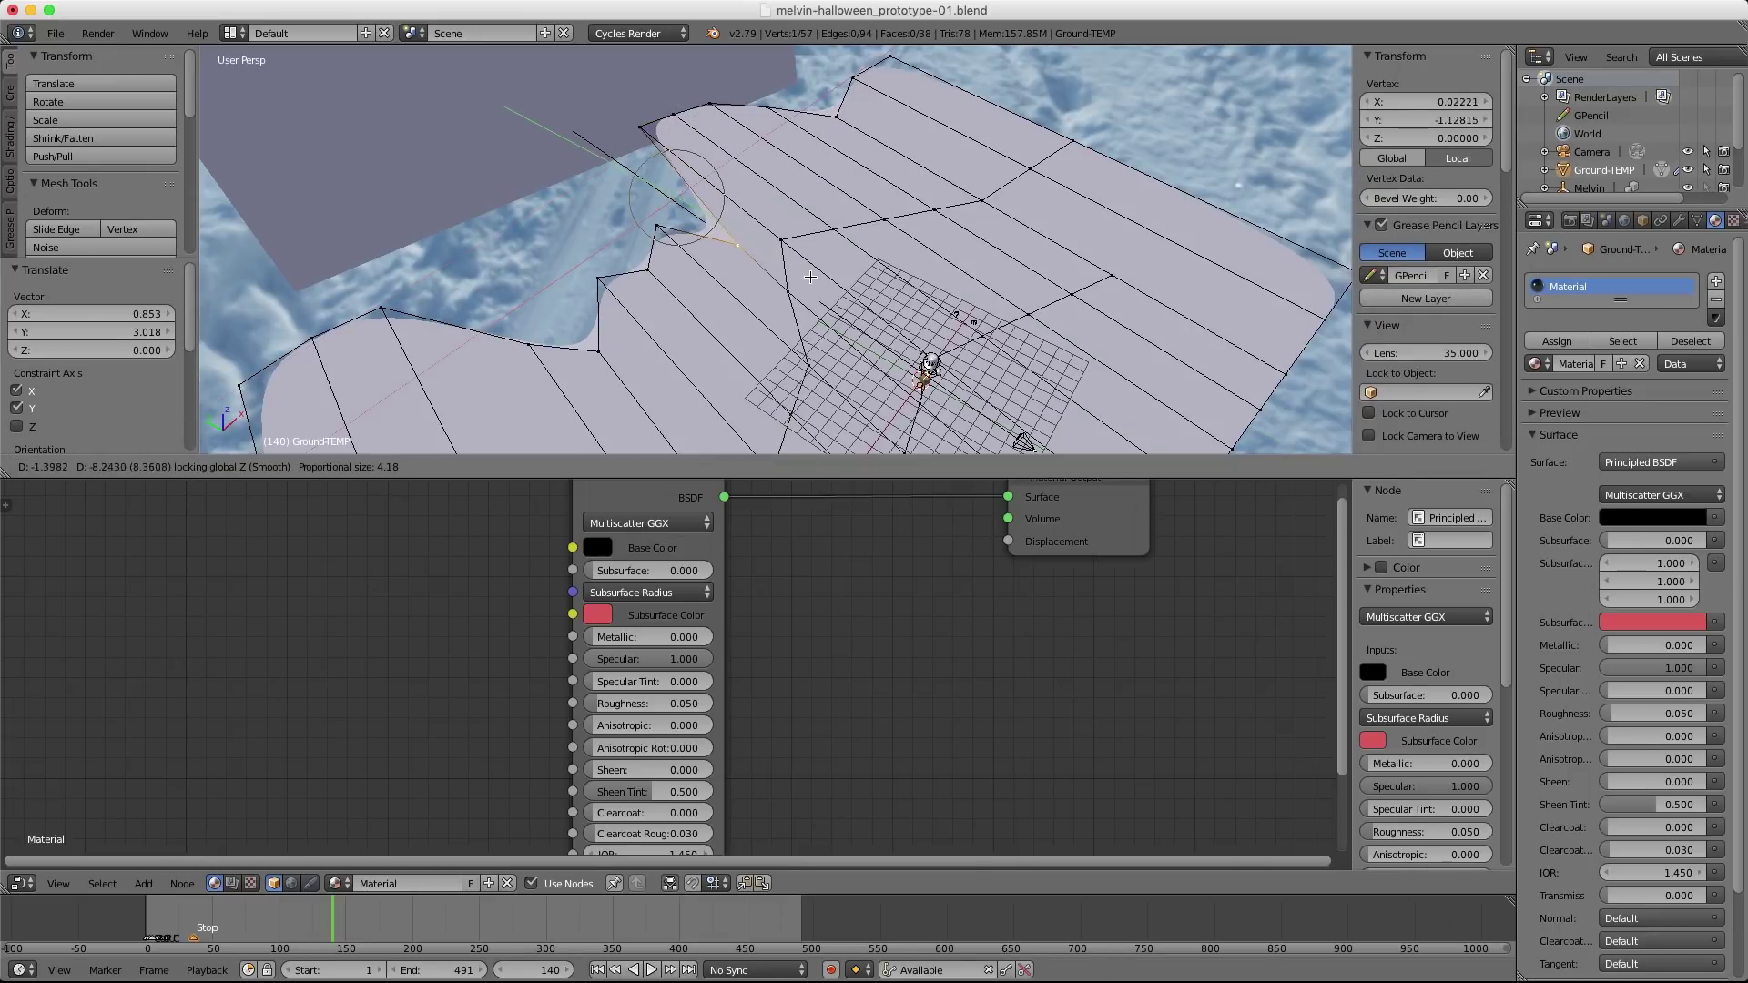
left_click(554, 293)
right_click(597, 279)
key("g")
key("shift+z")
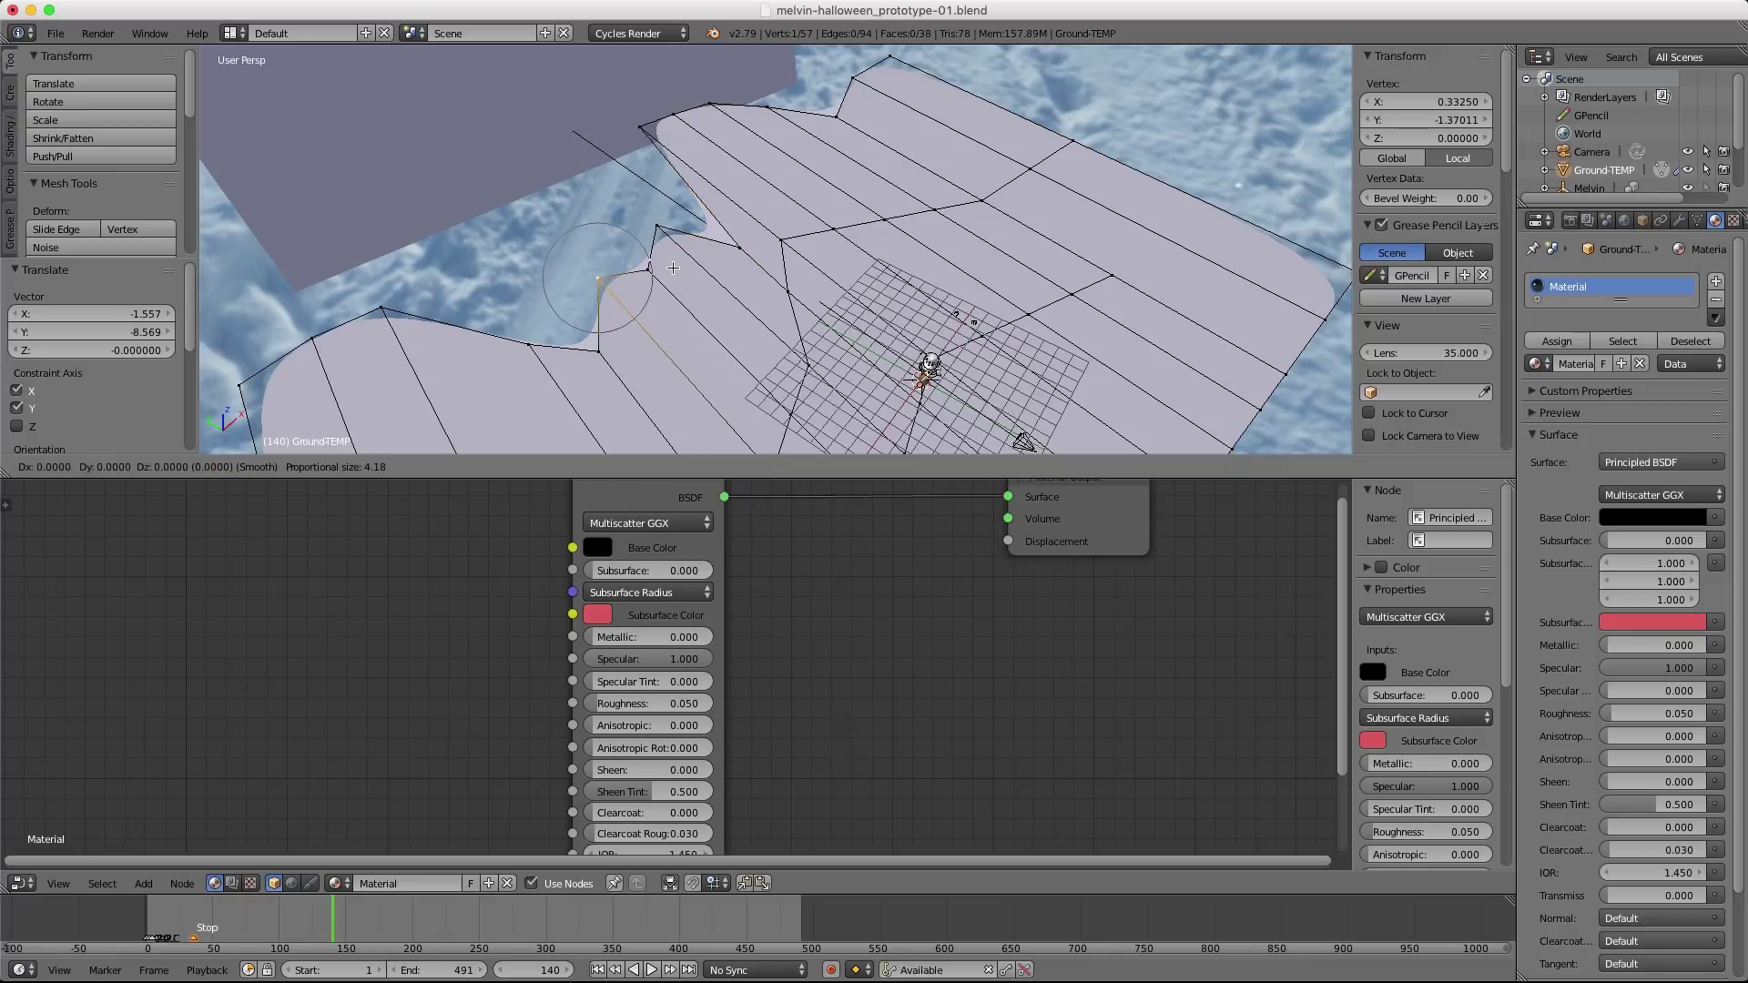
left_click(663, 261)
Reposition two vertices near the middle of the ground's back border with Z locked, shaping a sloped, pointed peak.
middle_click_drag(662, 260, 810, 205)
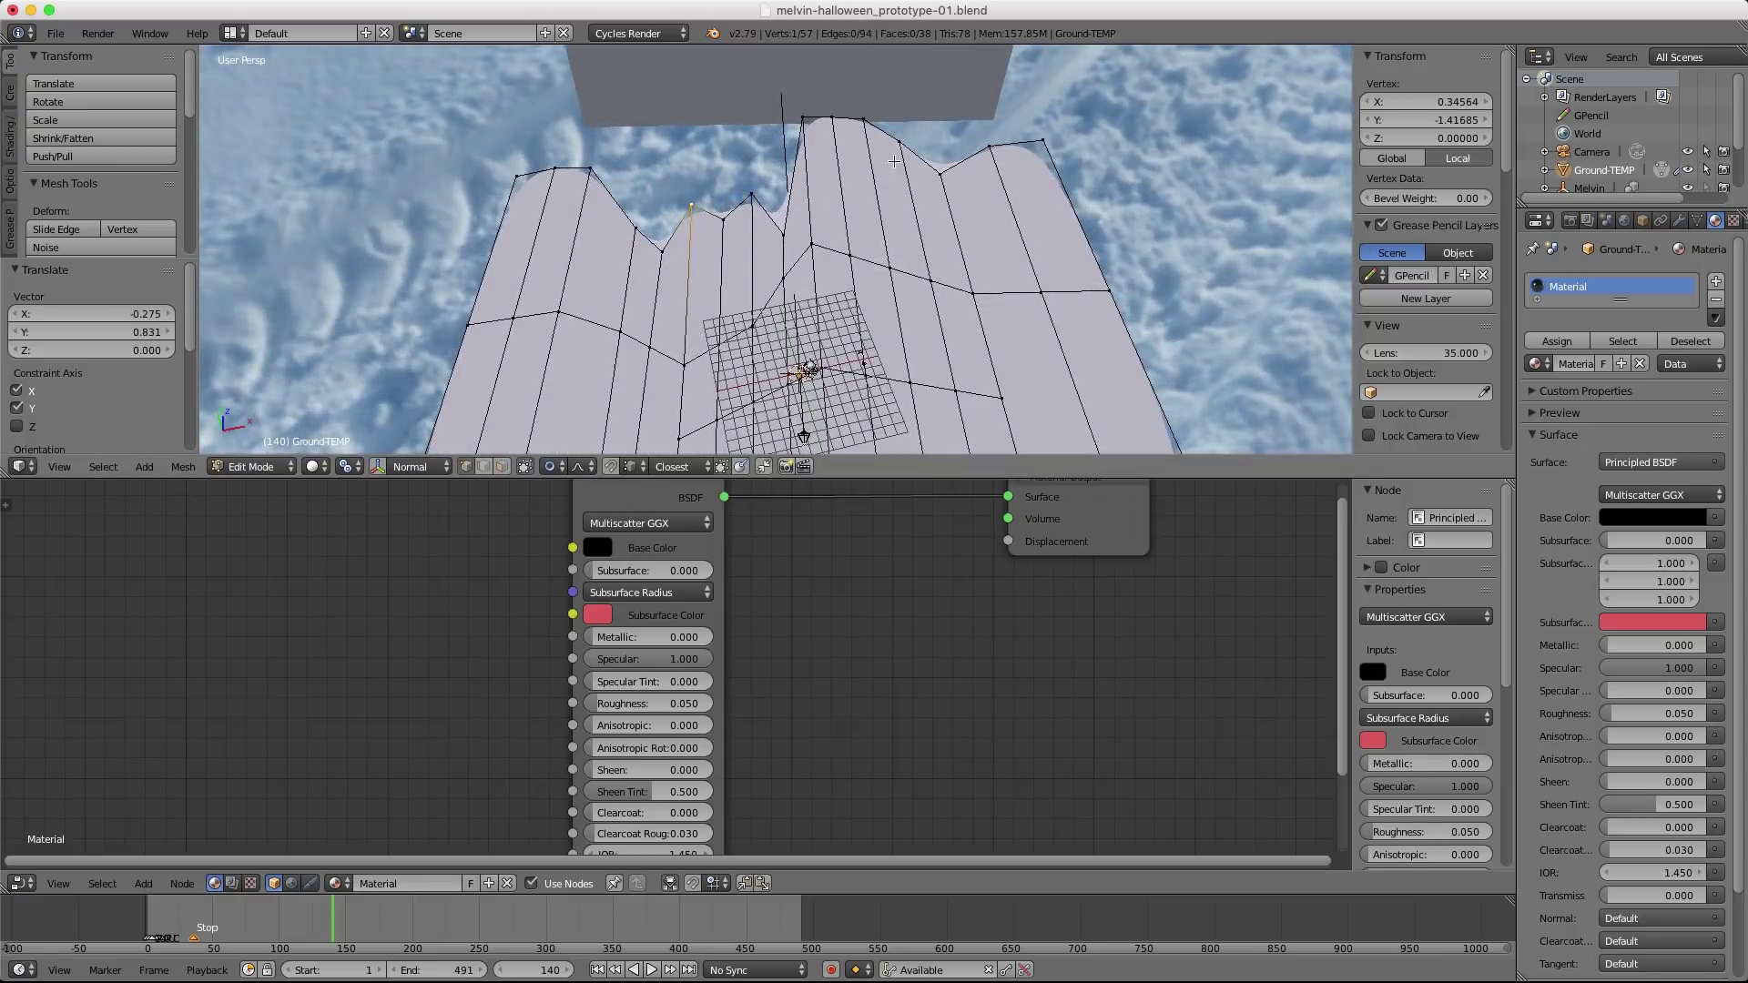
right_click(819, 126)
key("g")
key("shift+z")
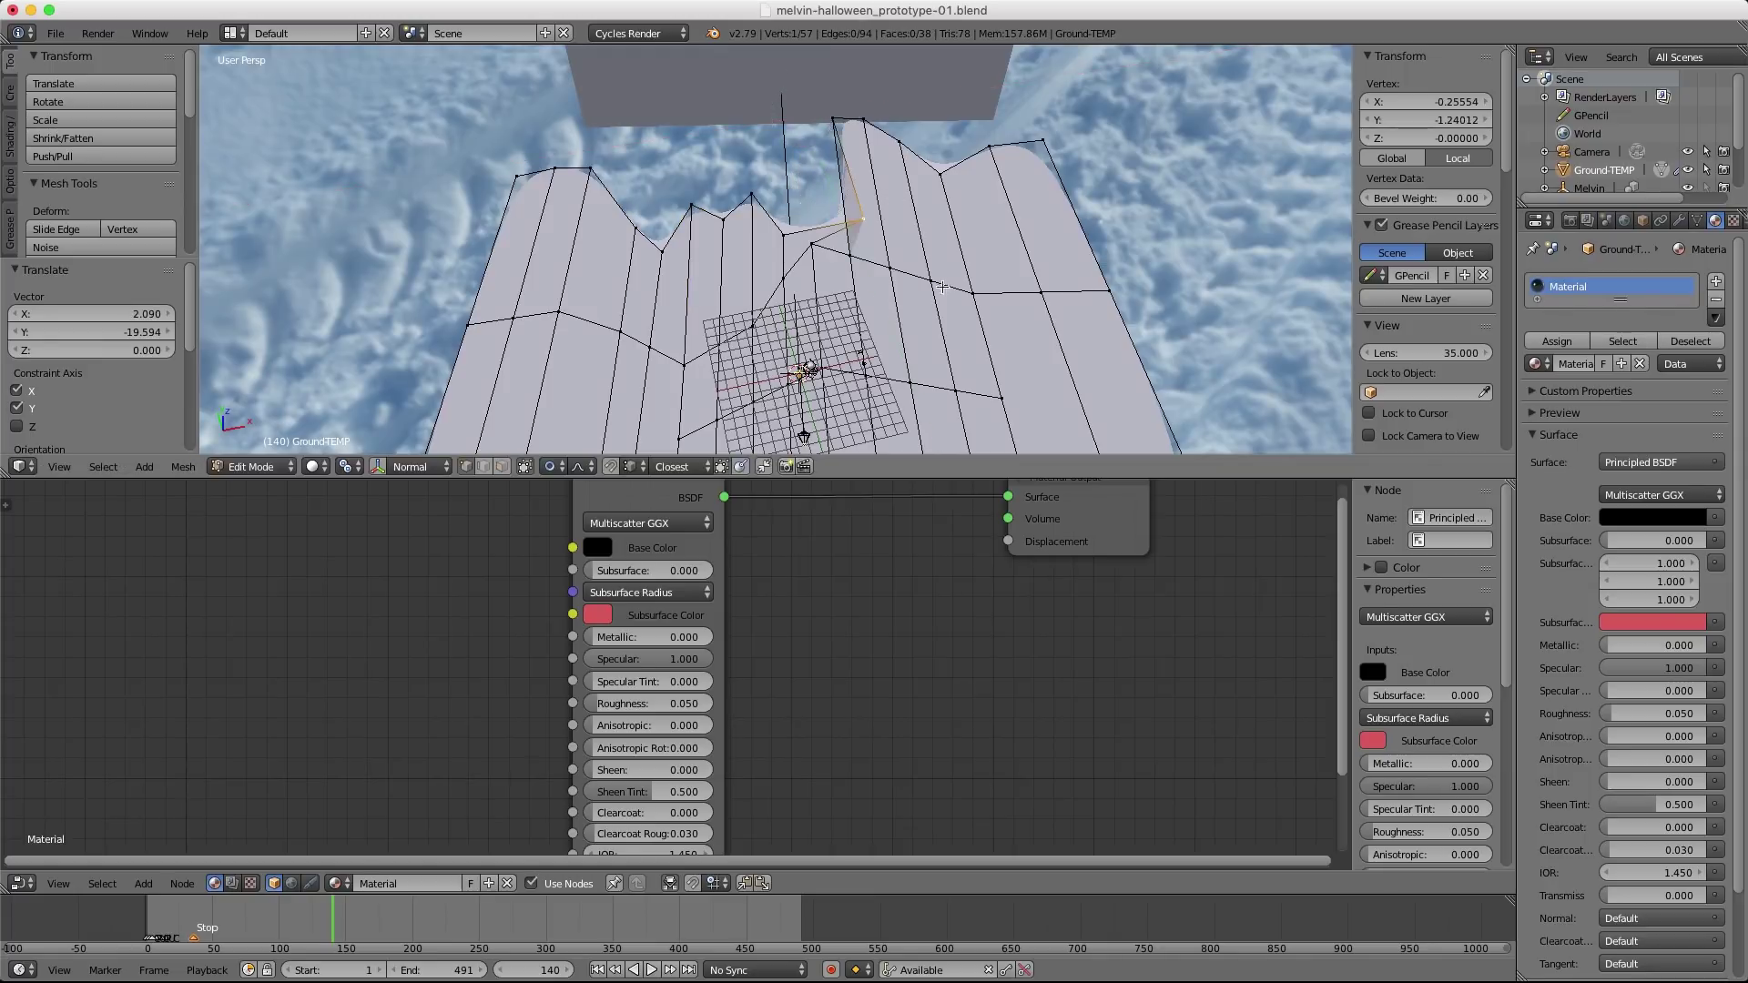
left_click(825, 139)
right_click(827, 136)
key("g")
key("shift+z")
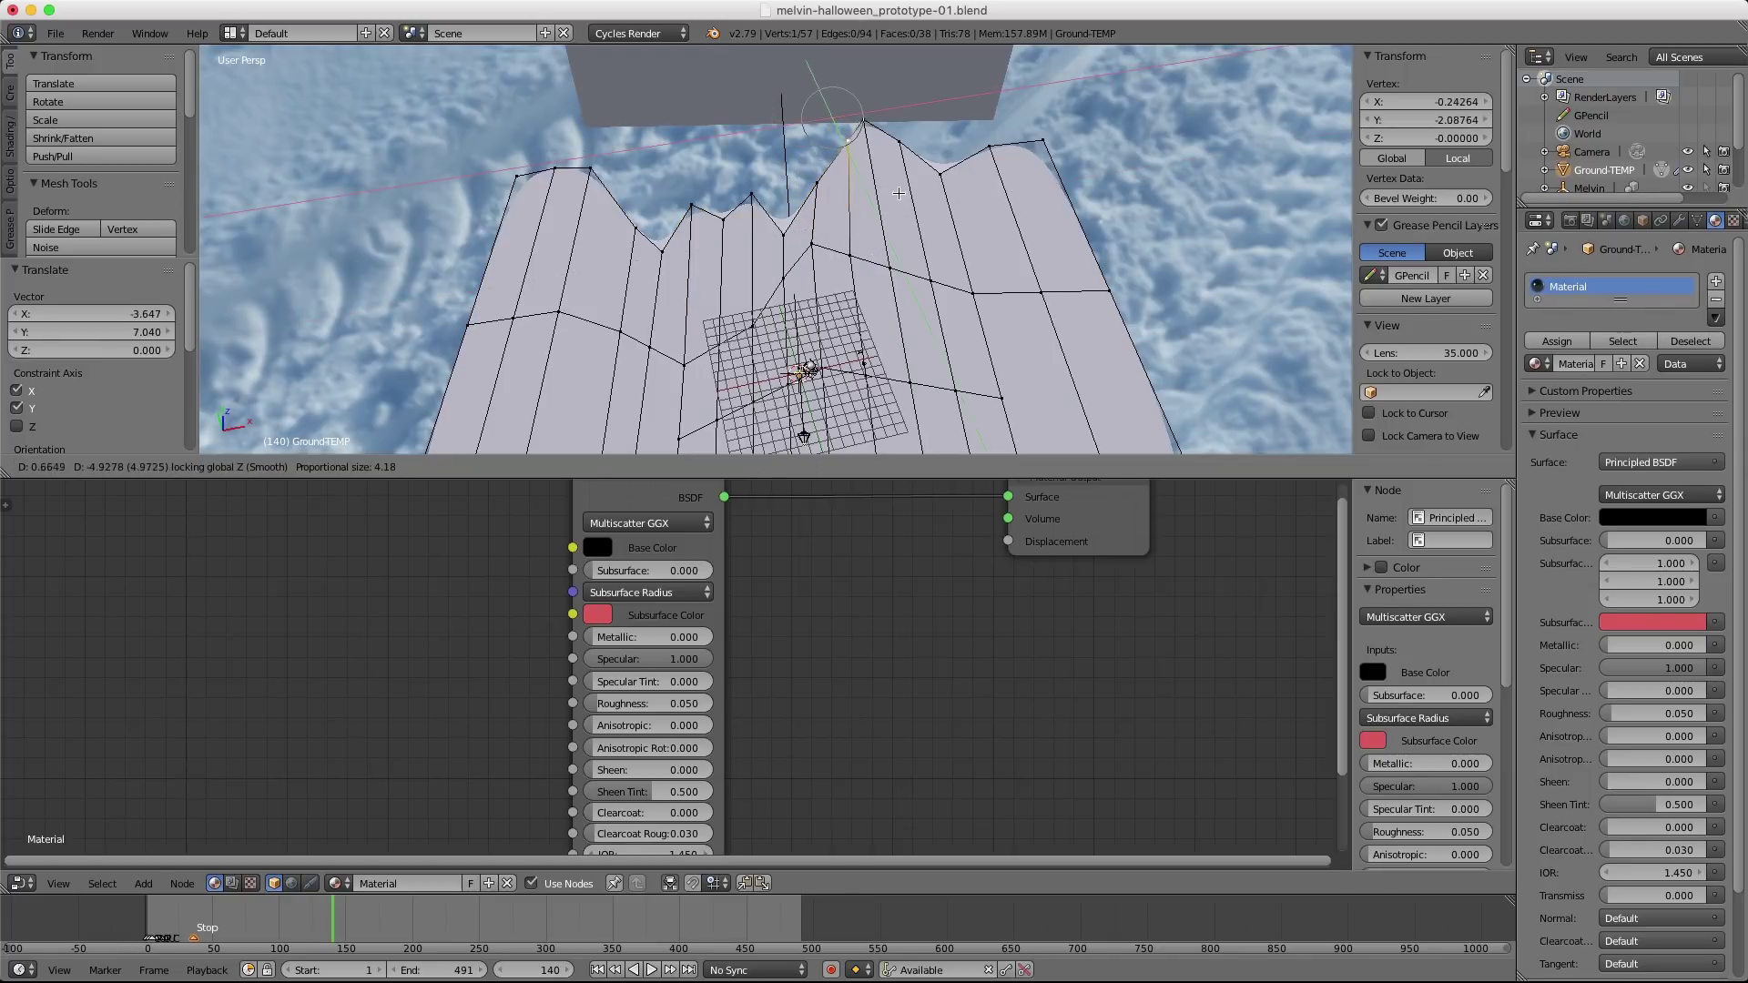
left_click(845, 164)
Pull the vertex beside that peak deep inward and reshape the vertices toward the border's outer corner within the ground plane.
right_click(875, 110)
key("g")
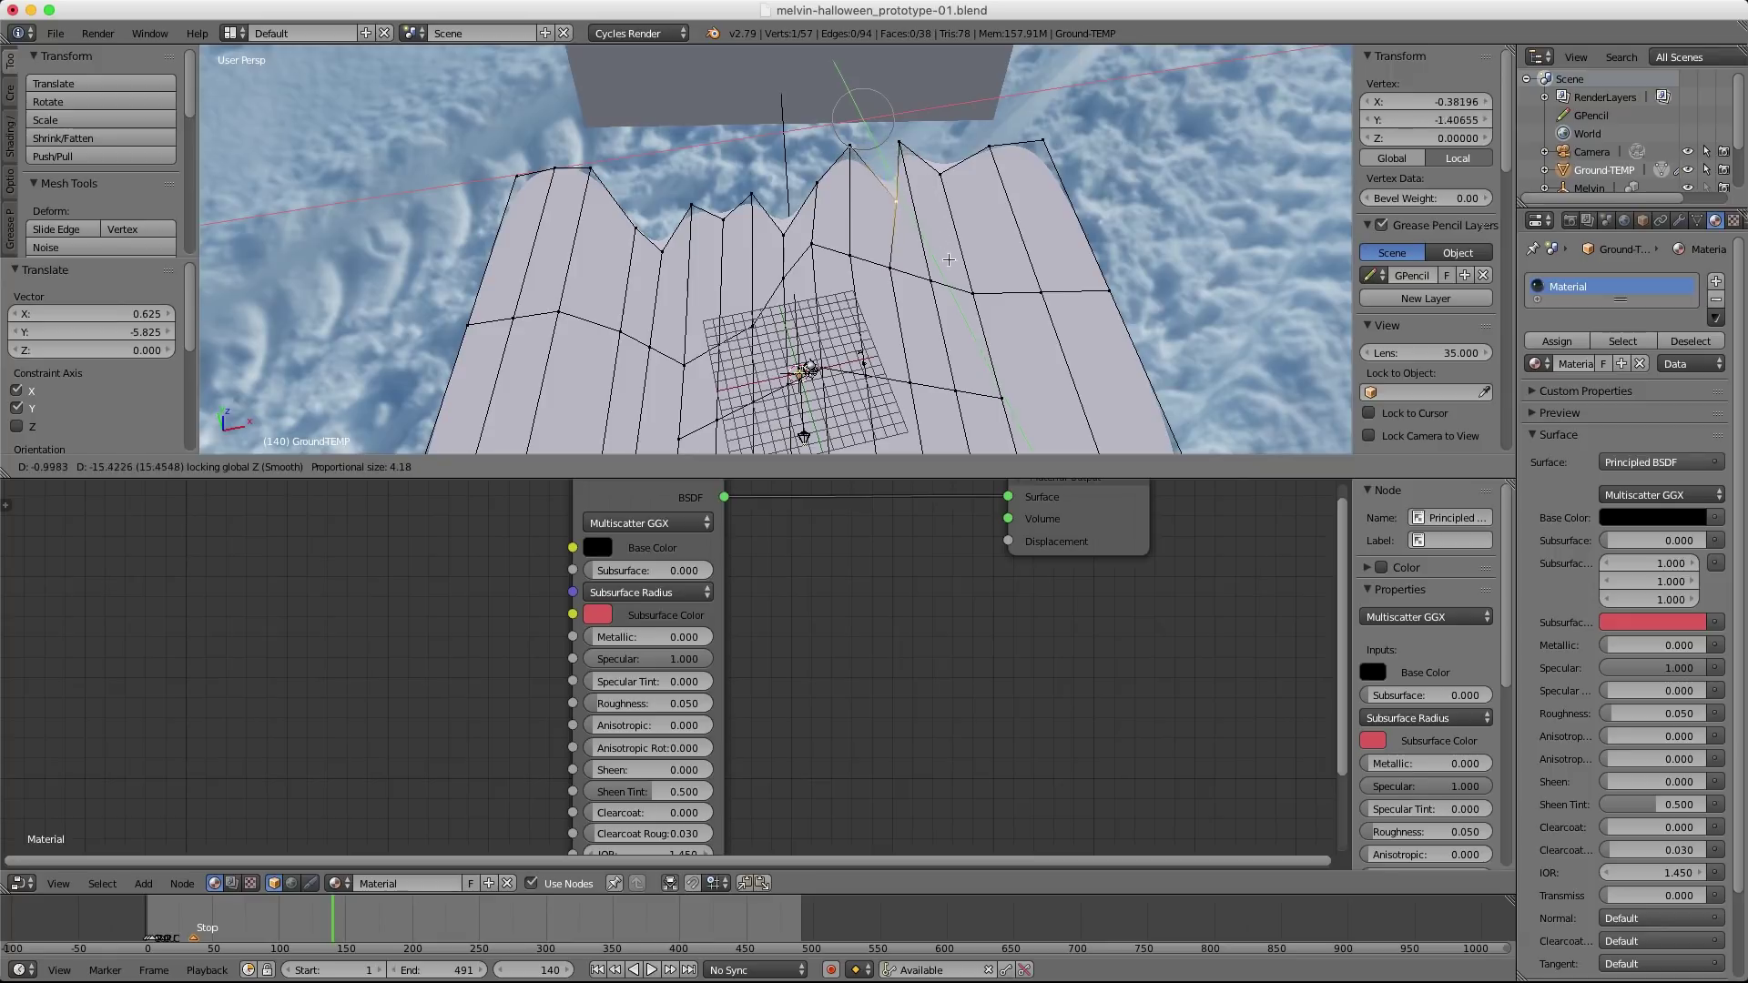
left_click(927, 143)
right_click(1013, 150)
key("g")
left_click(947, 182)
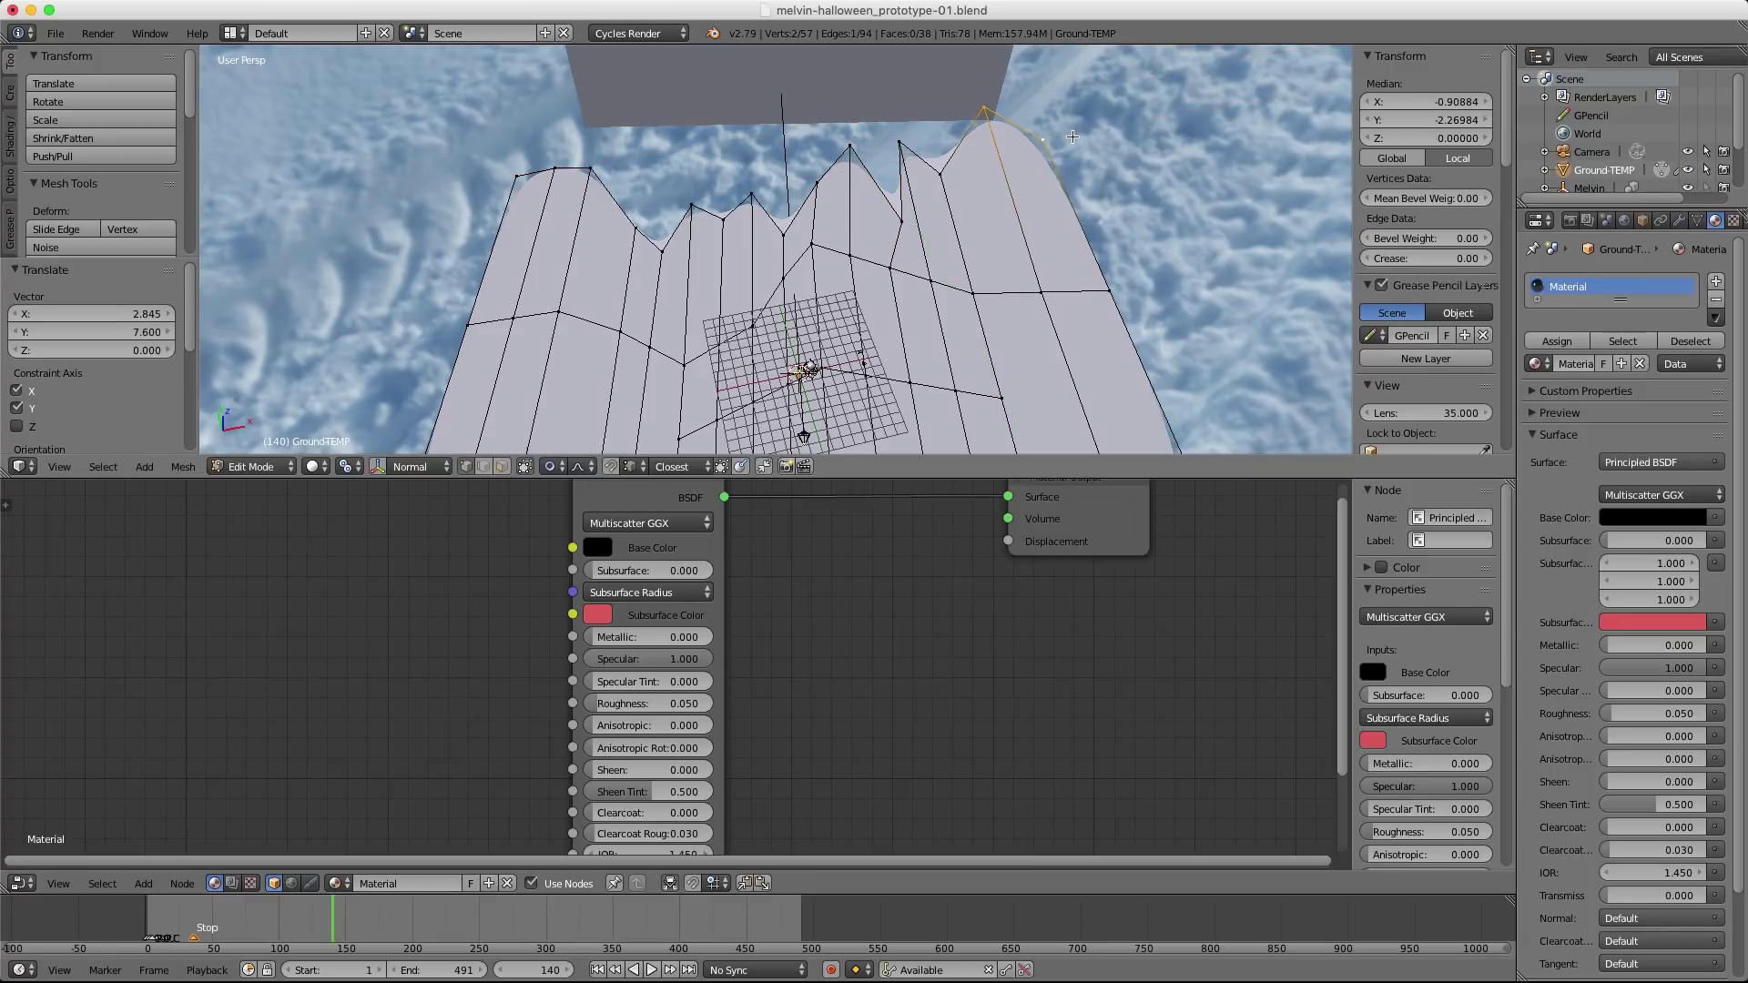
key("g")
key("shift+z")
left_click(981, 172)
Add one loop cut beside the outer peak, pull its border vertex inward, and stretch the neighbouring vertex outward by about (5.39, 8.91) into a spike.
key("ctrl+r")
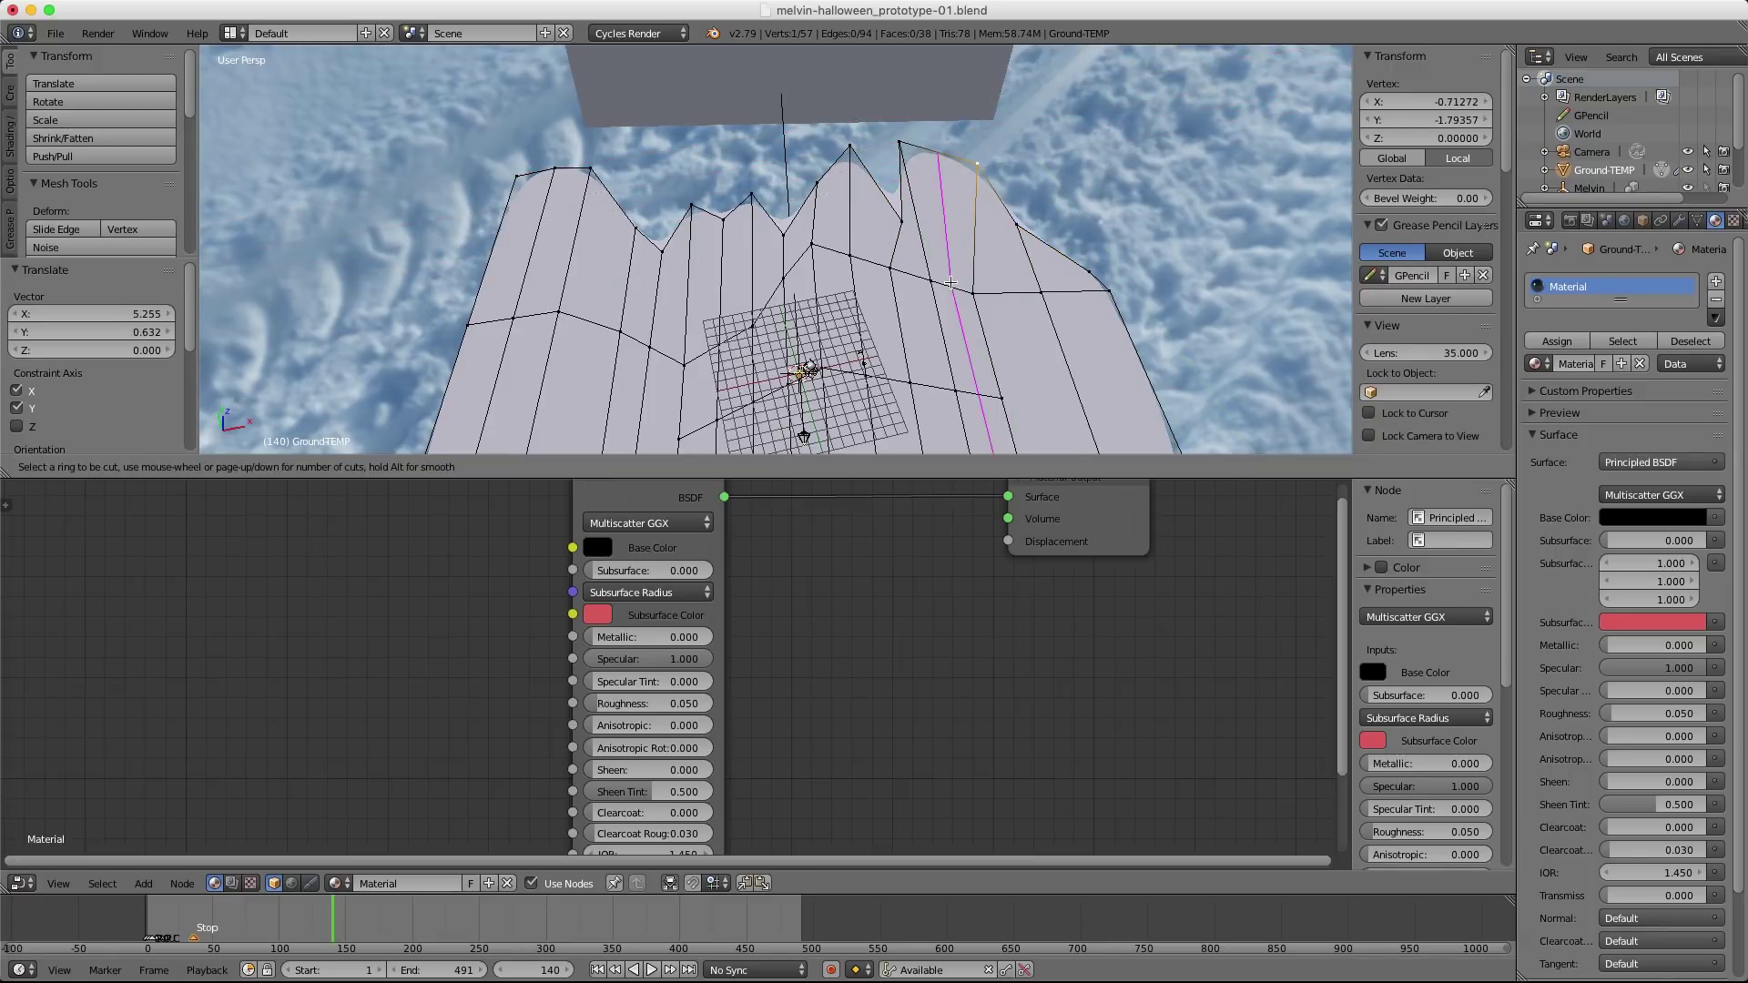
double_click(949, 283)
right_click(944, 169)
key("g")
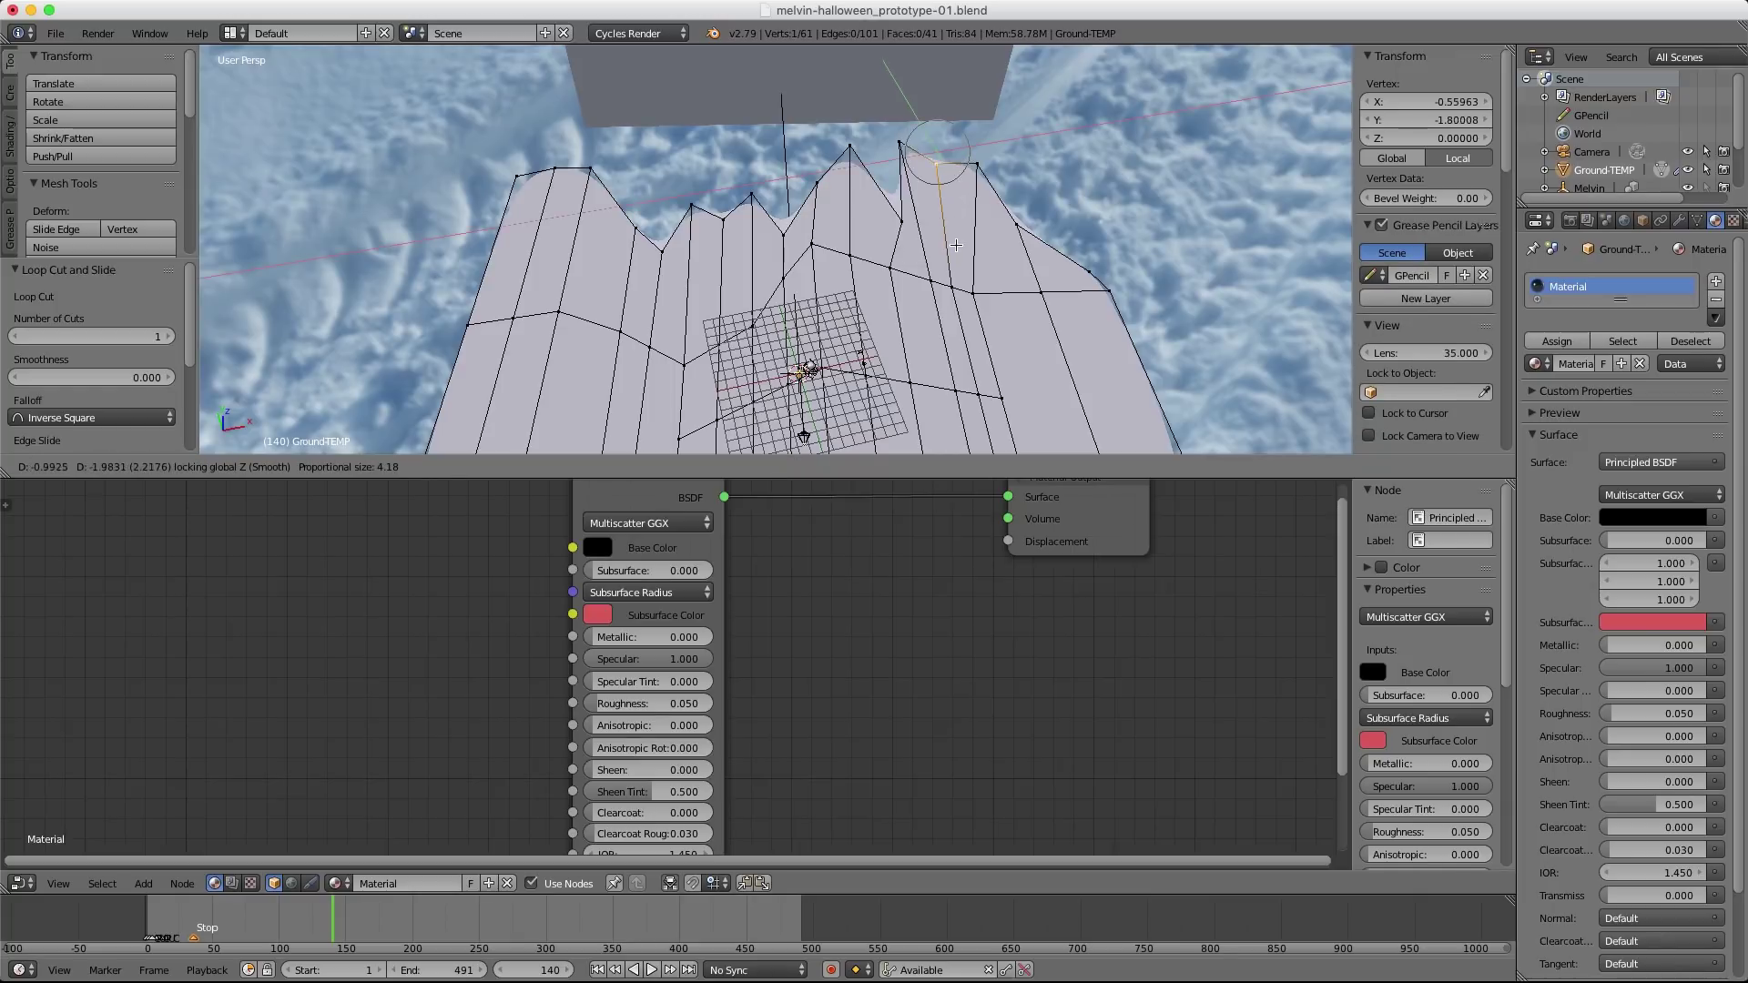
left_click(889, 134)
key("g")
key("shift+z")
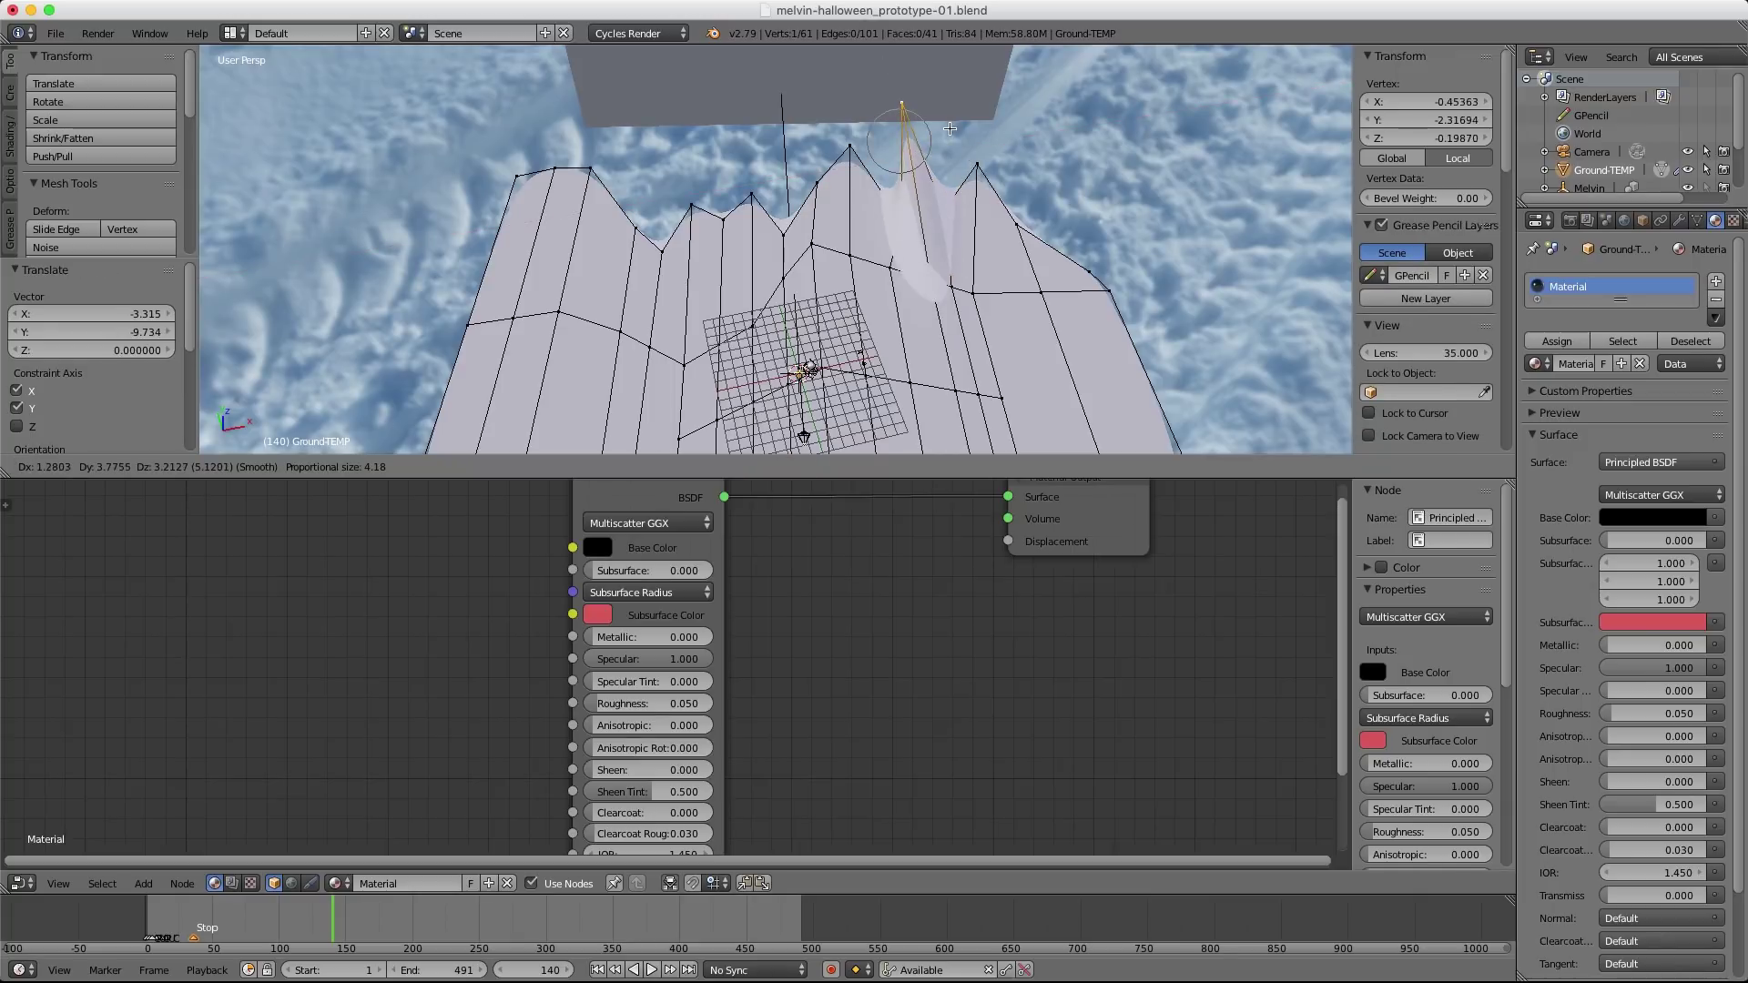
left_click(960, 118)
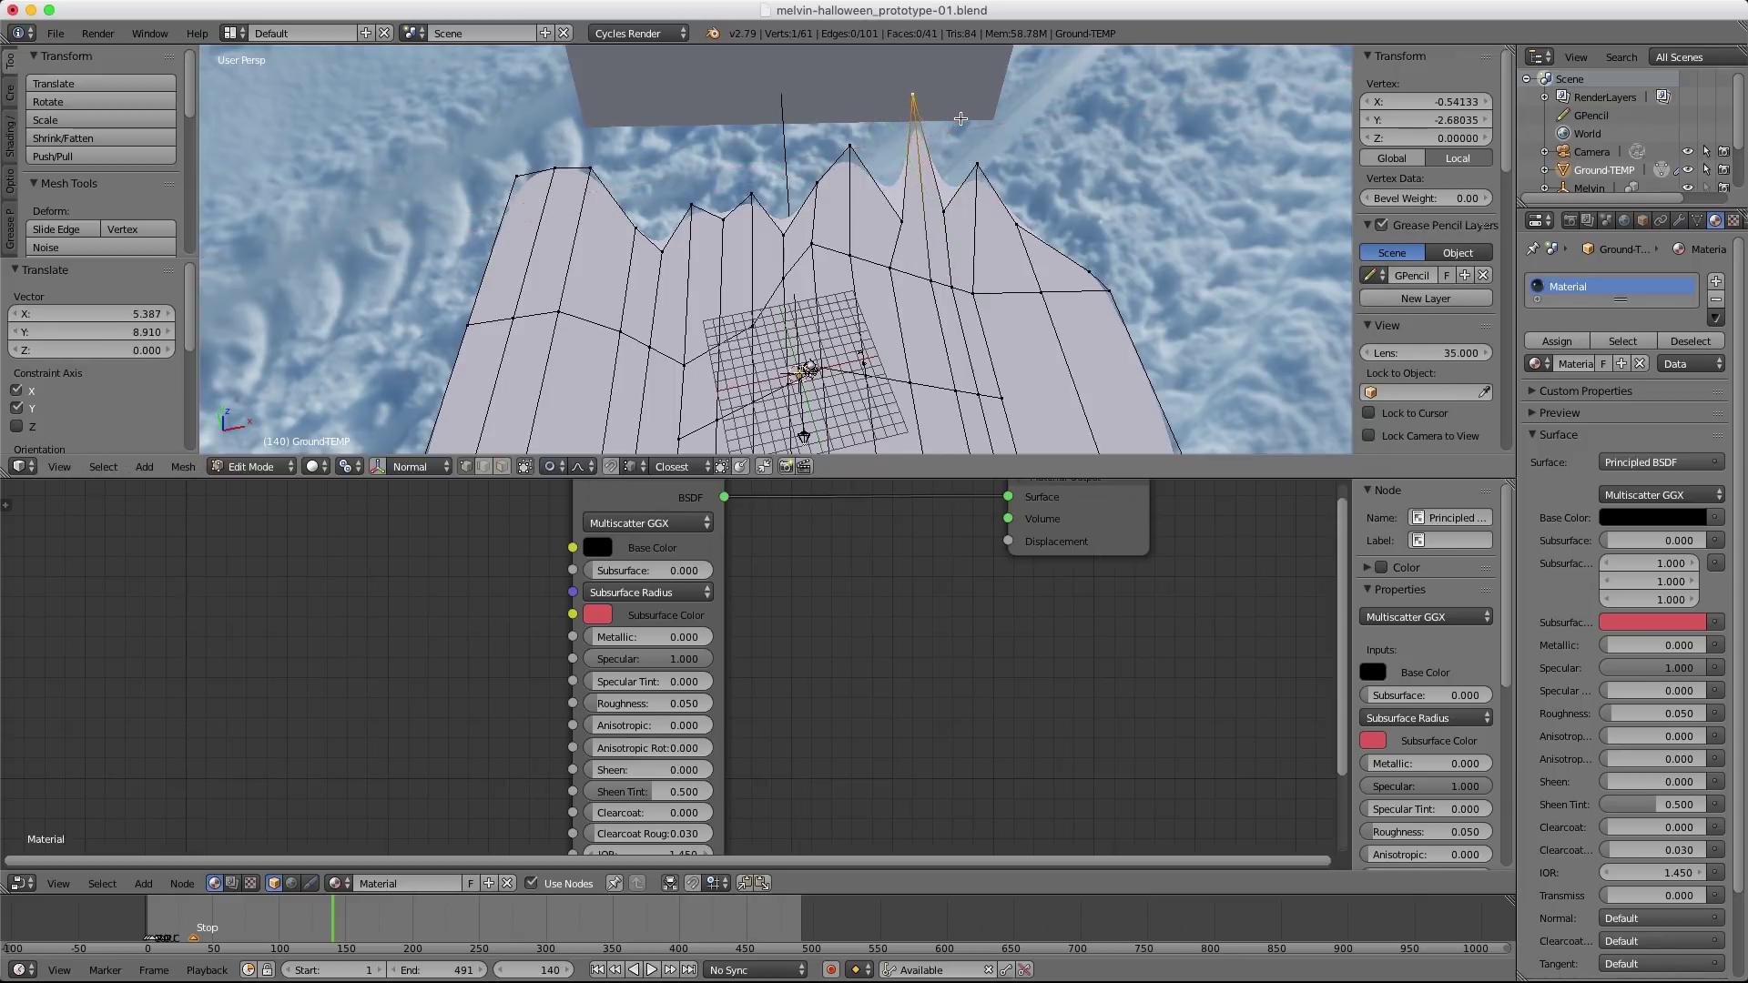
Add one loop cut near the opposite end of the back border and pull its vertex and the vertex between the corner peaks inward.
key("ctrl+r")
left_click(623, 199)
left_click(623, 199)
right_click(623, 200)
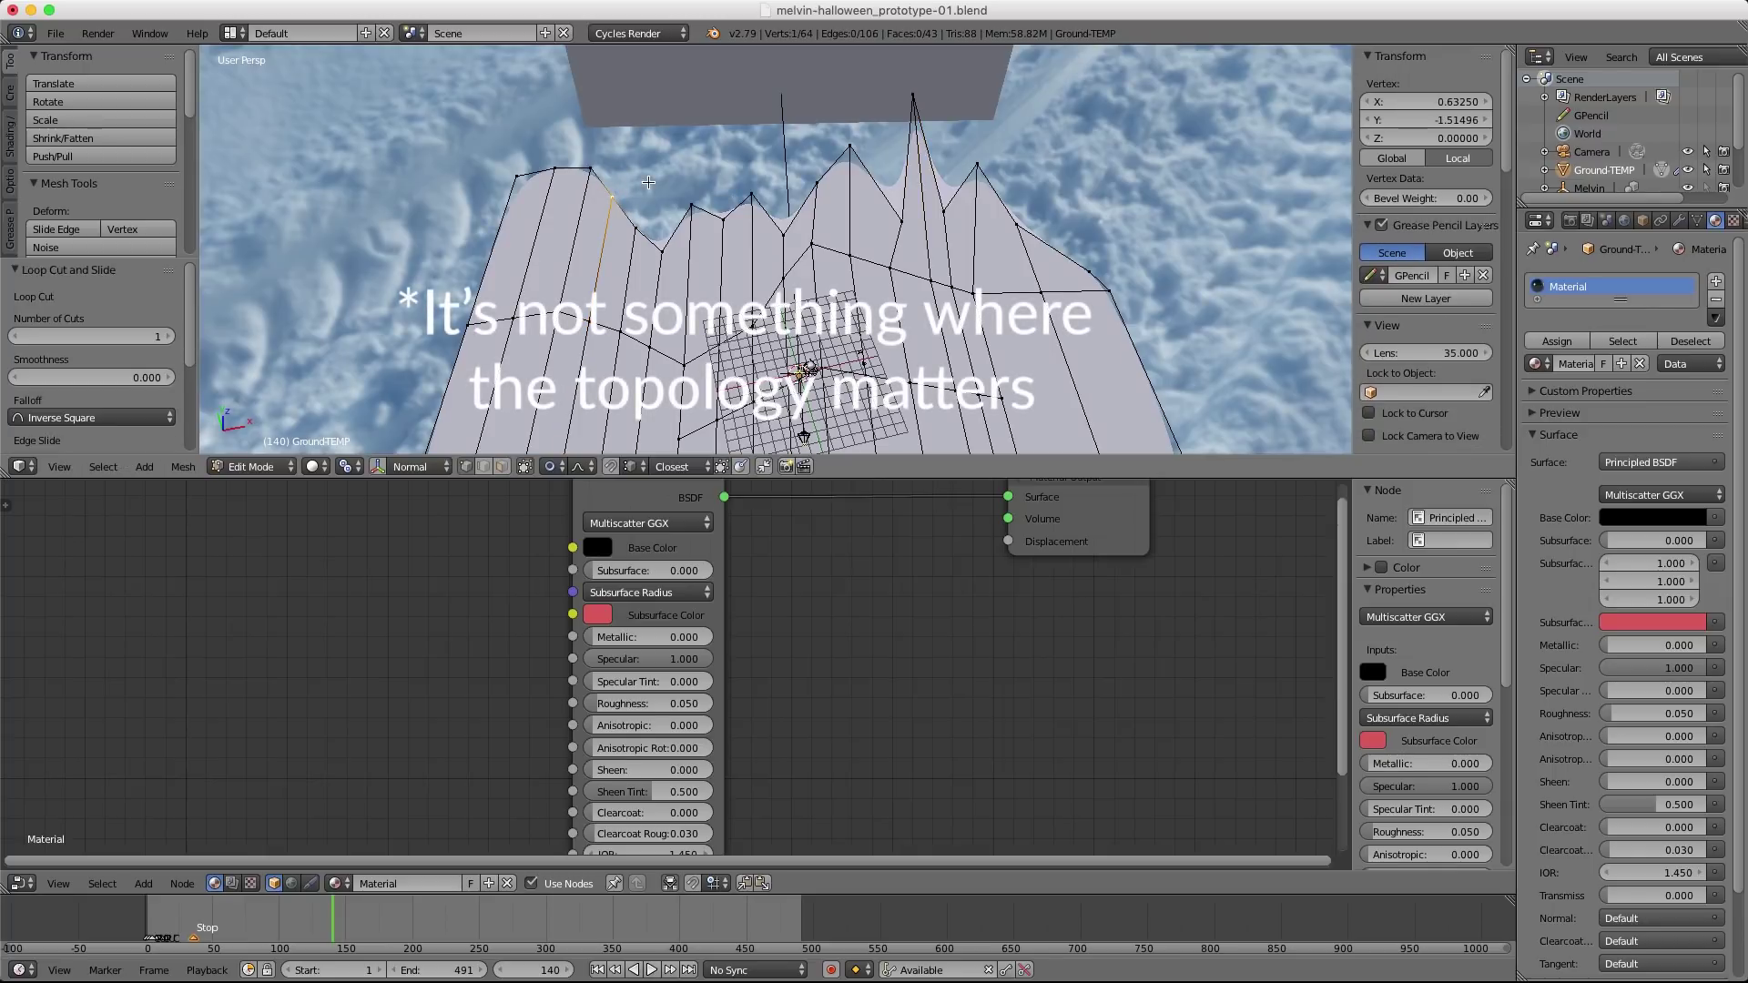
key("g")
key("shift+z")
left_click(626, 234)
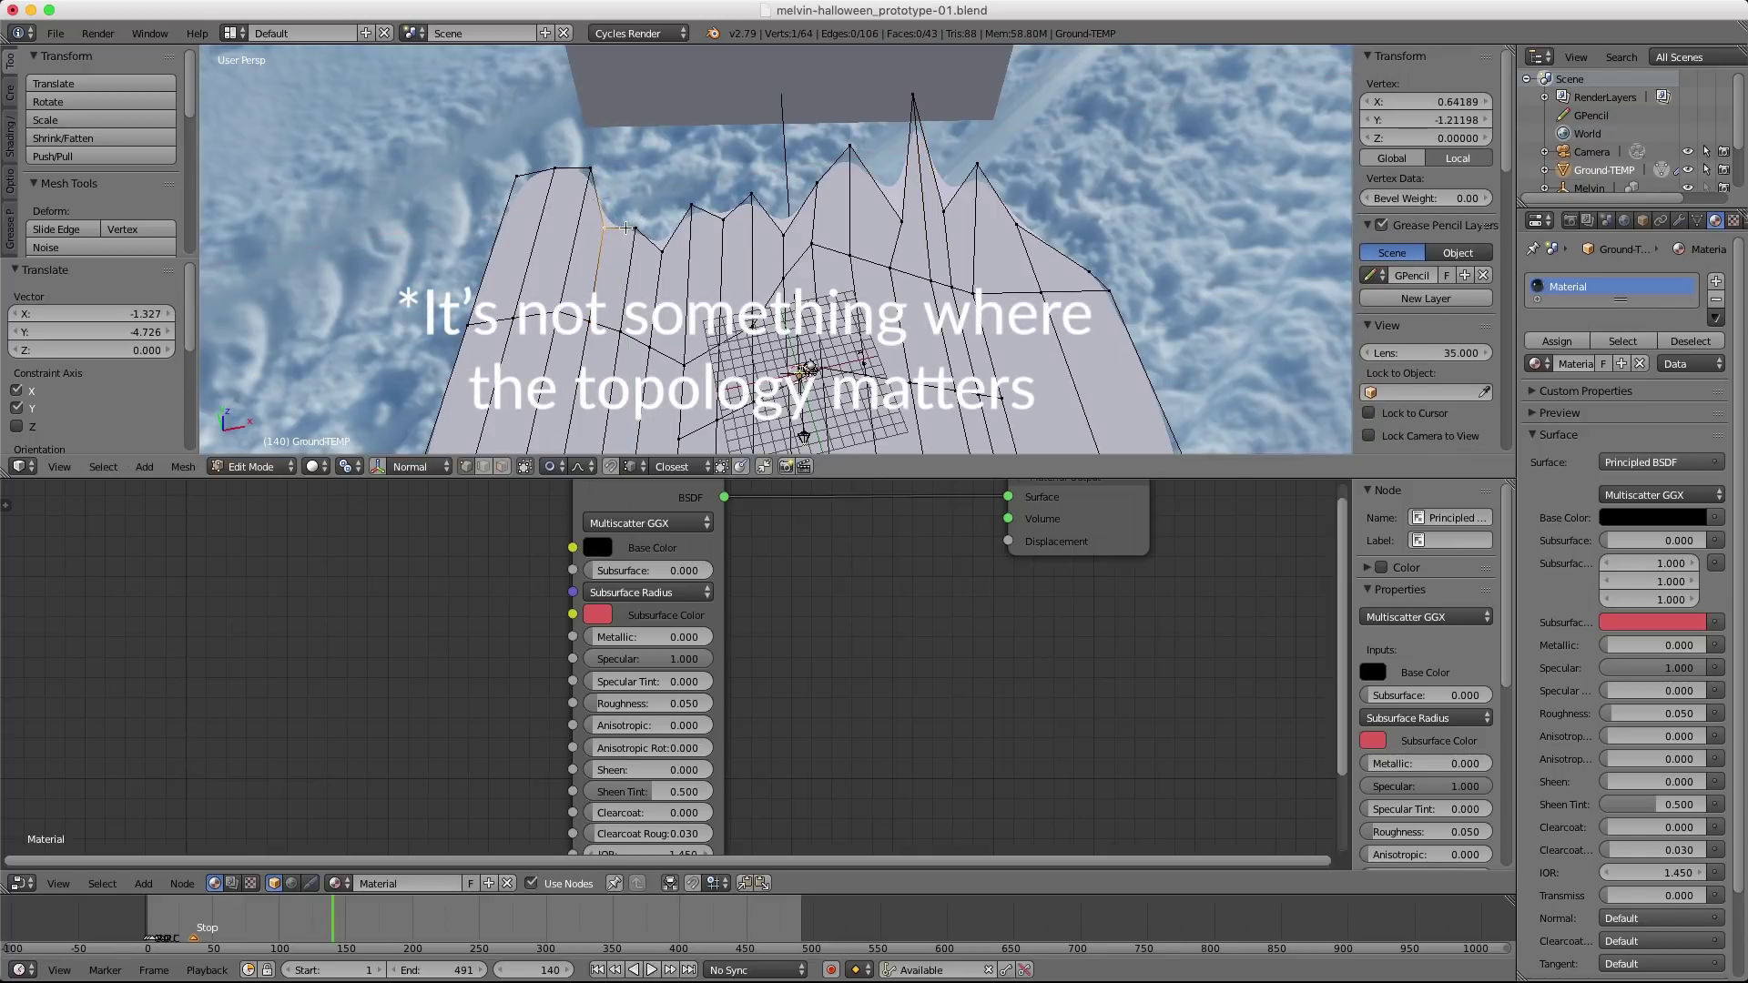
key("g")
key("shift+z")
left_click(824, 300)
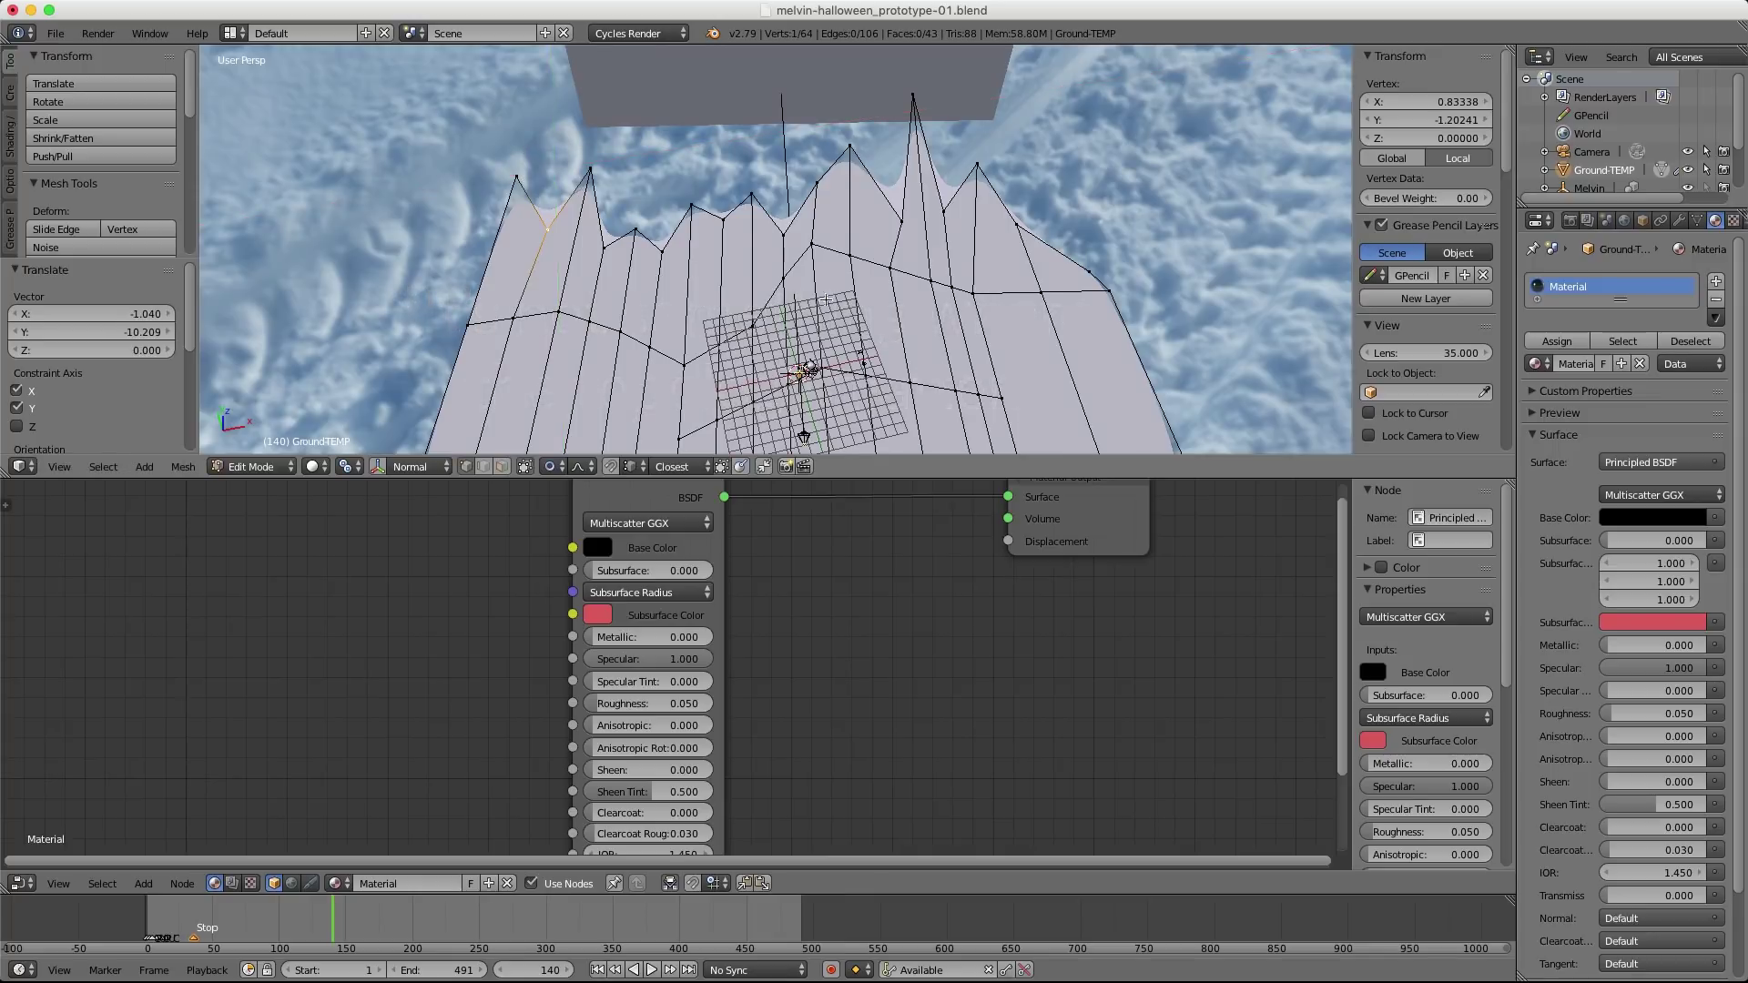
Leave mesh editing and scale the ground down uniformly by a factor of about 0.779 in the camera view.
middle_click_drag(825, 300, 954, 191)
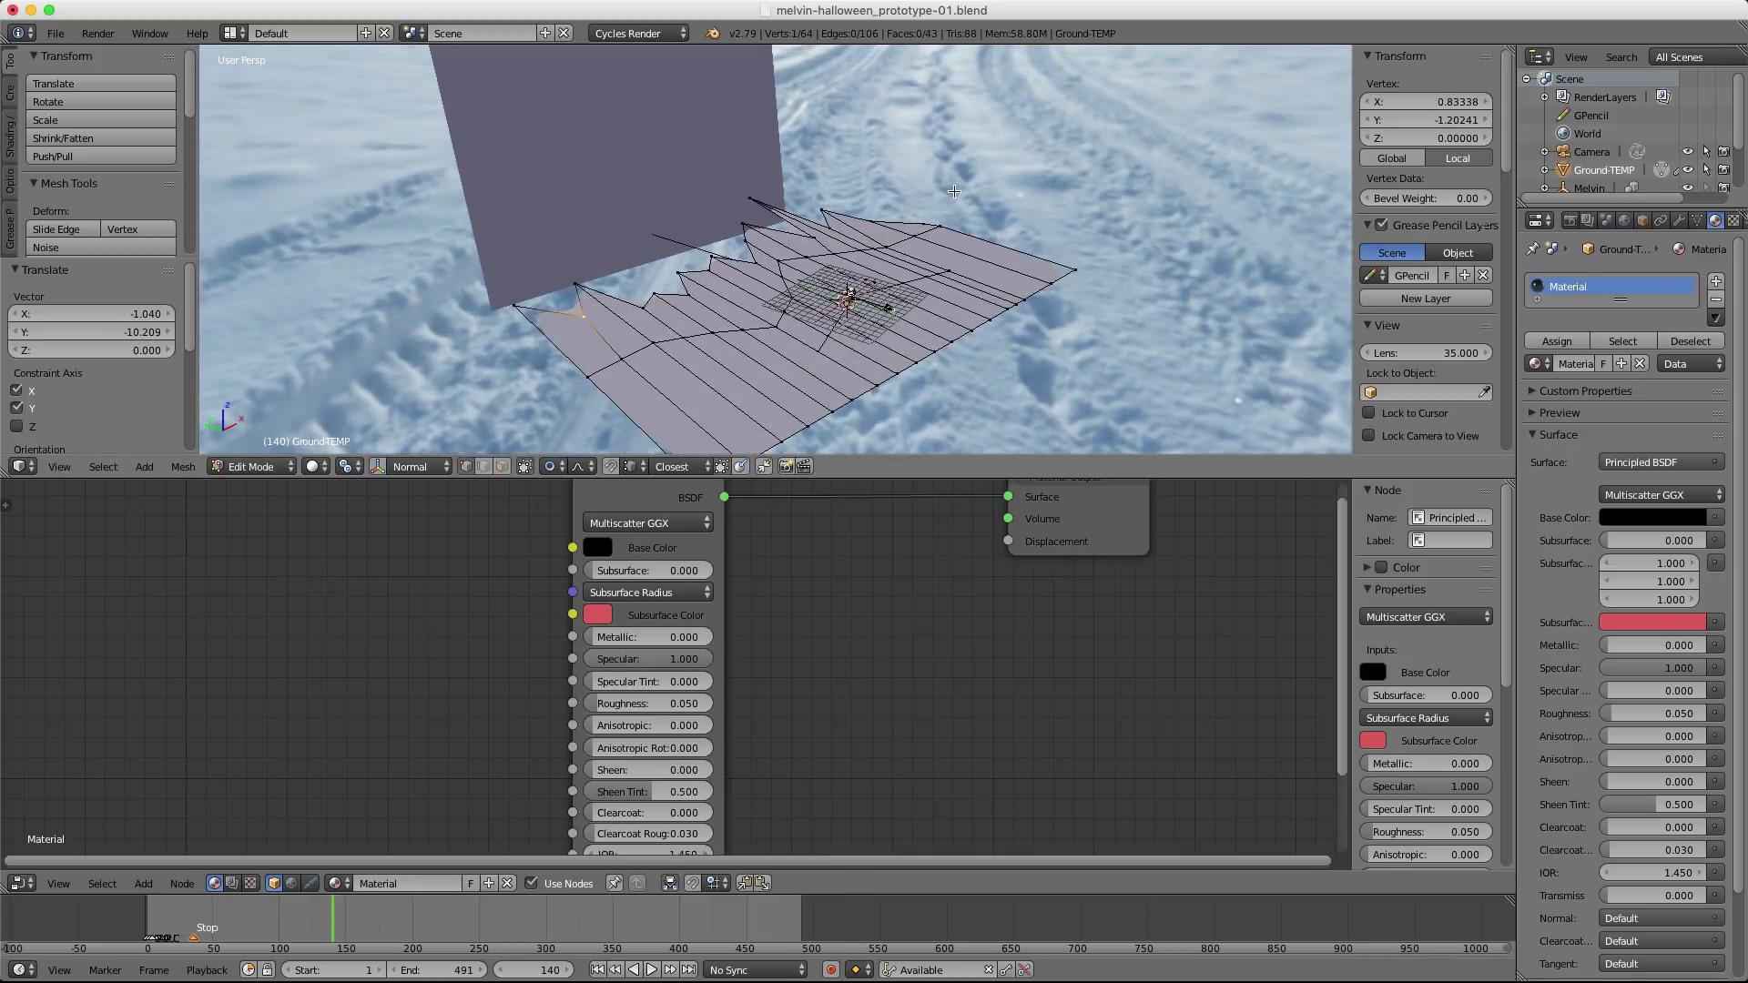
key("Tab")
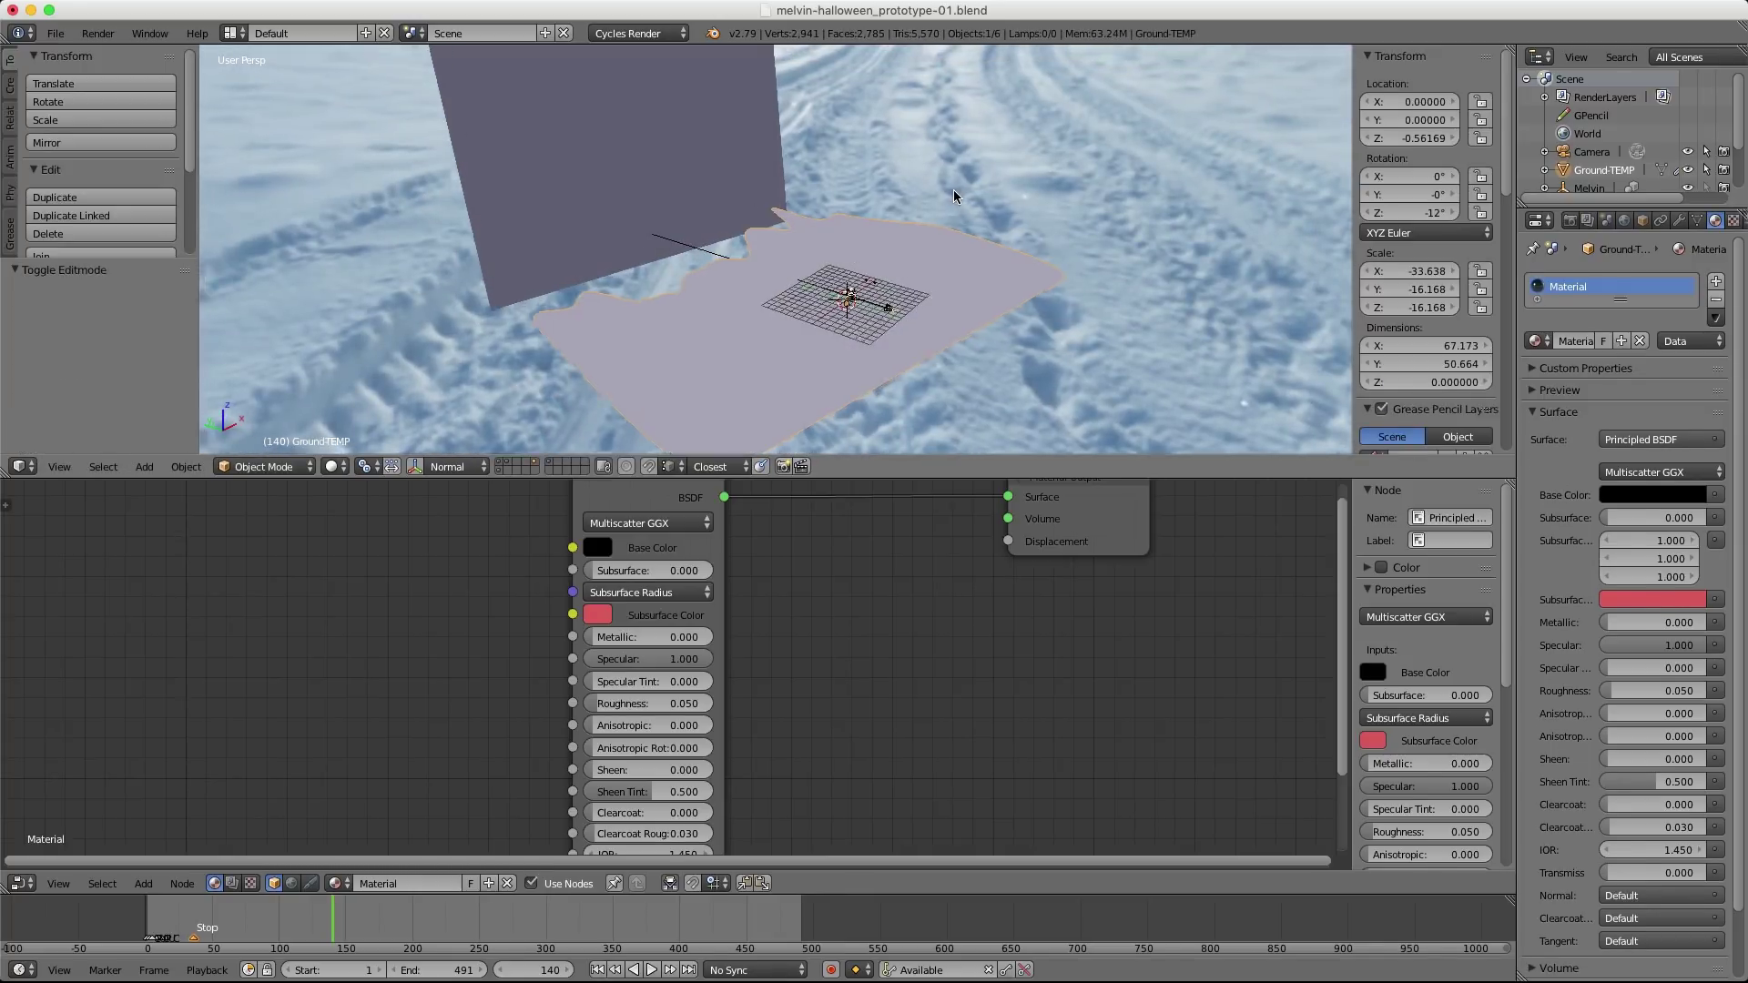
key("KP_0")
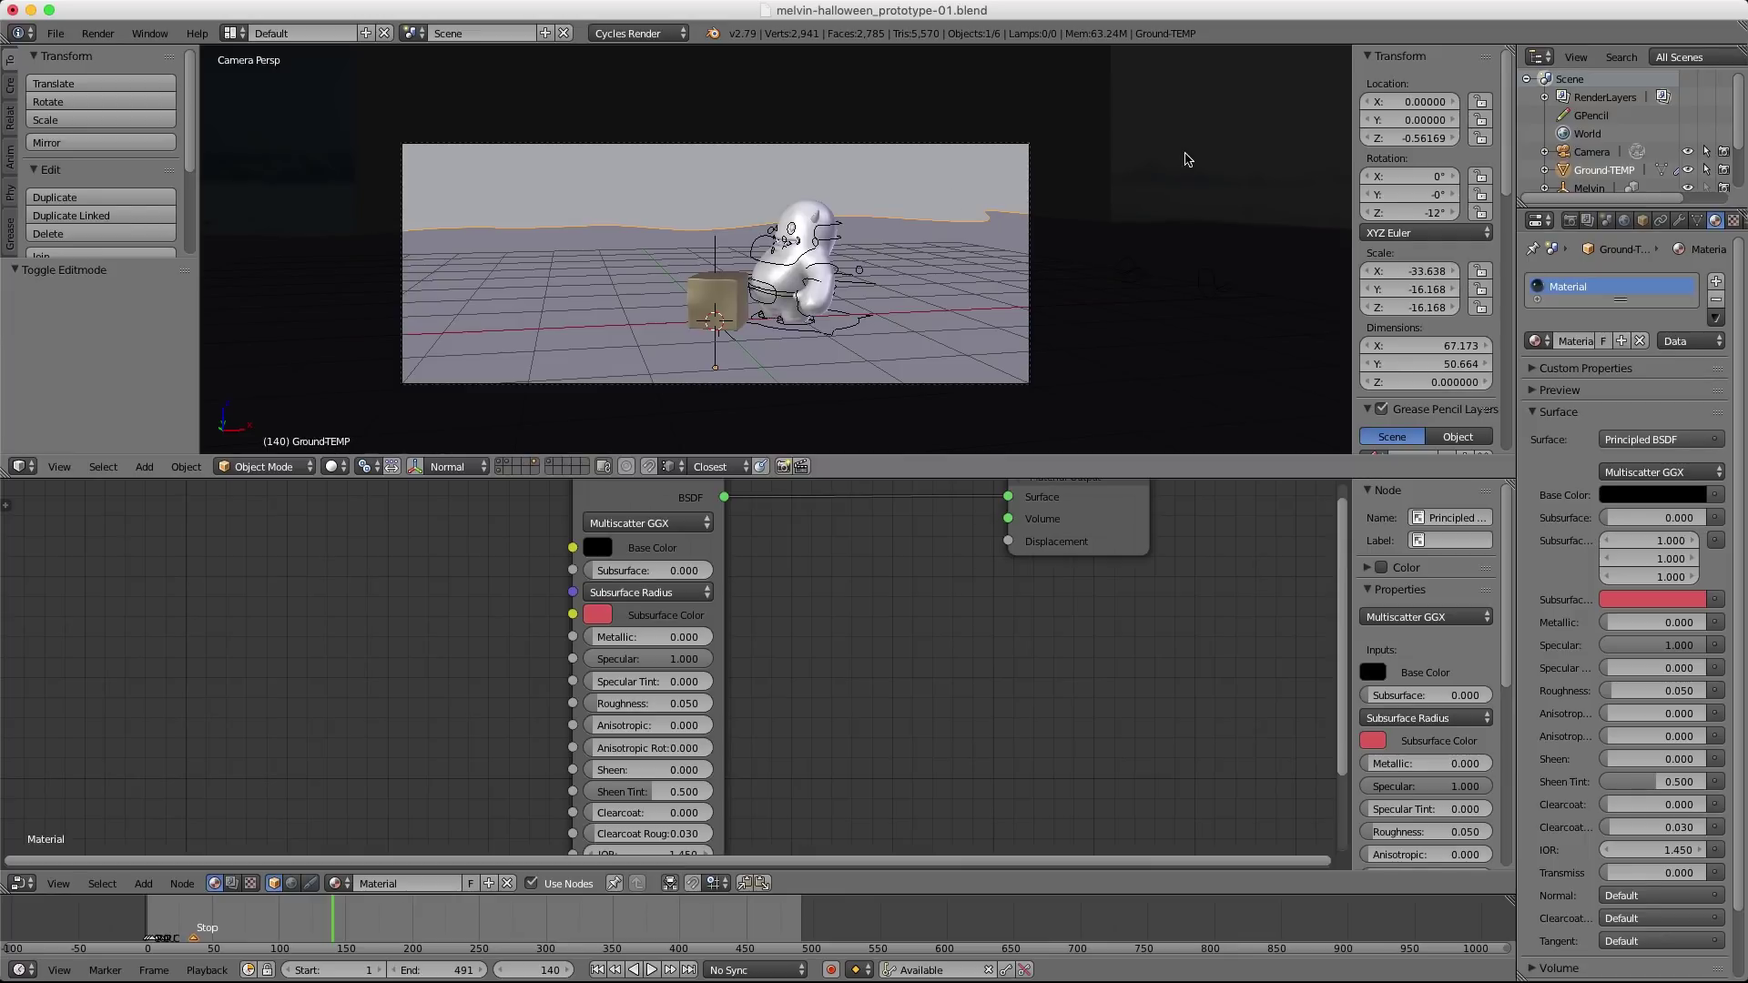
key("s")
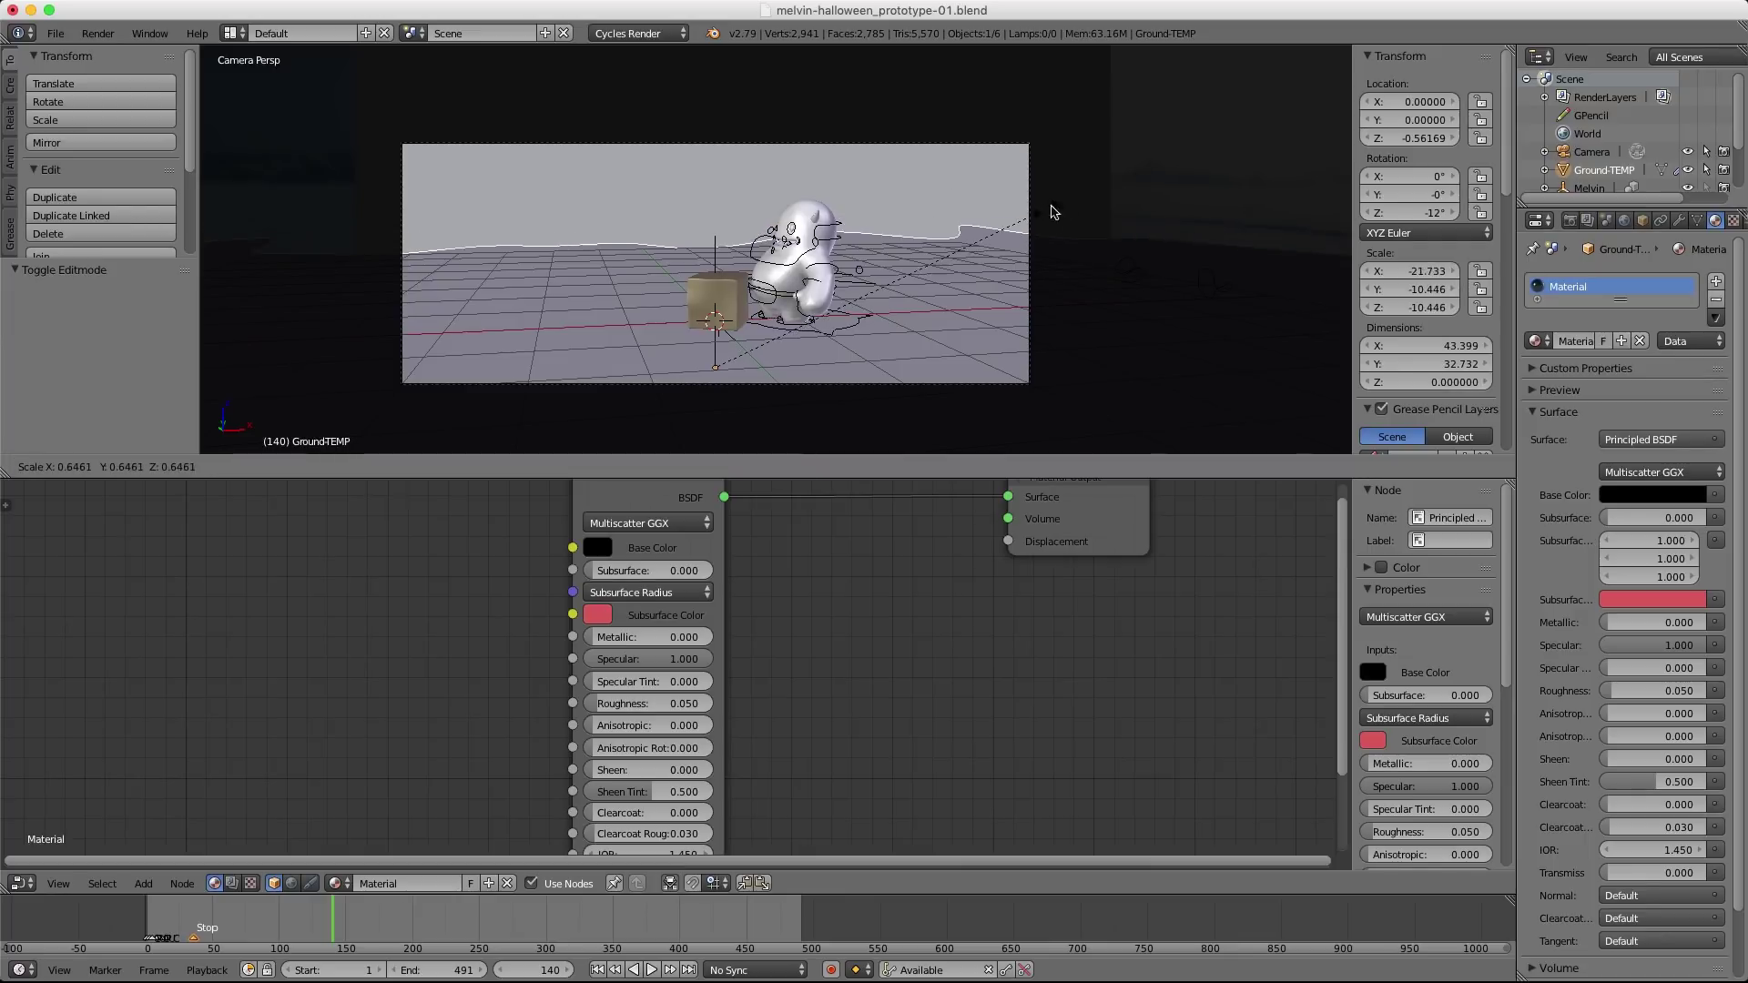
left_click(1120, 202)
Narrow the ground along global X by a factor of about 0.597 and preview it rendered through the camera.
middle_click_drag(1120, 203, 1041, 234)
scroll(1041, 234, "down", 6)
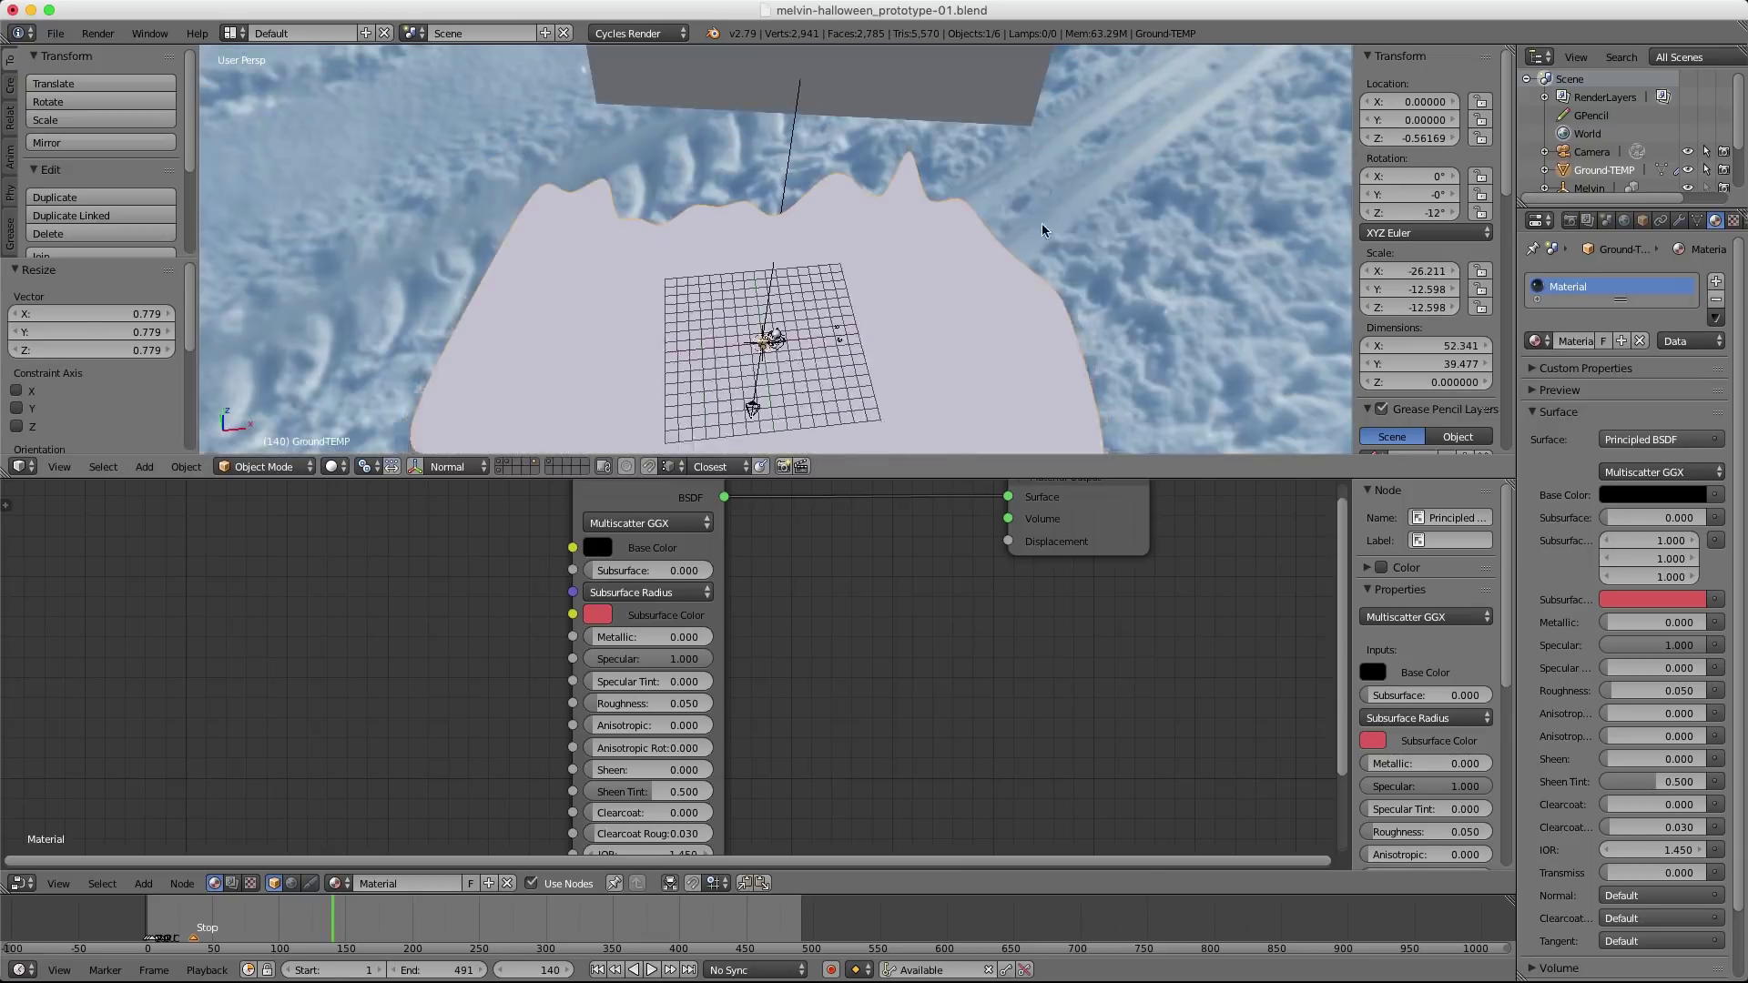
key("s")
key("Escape")
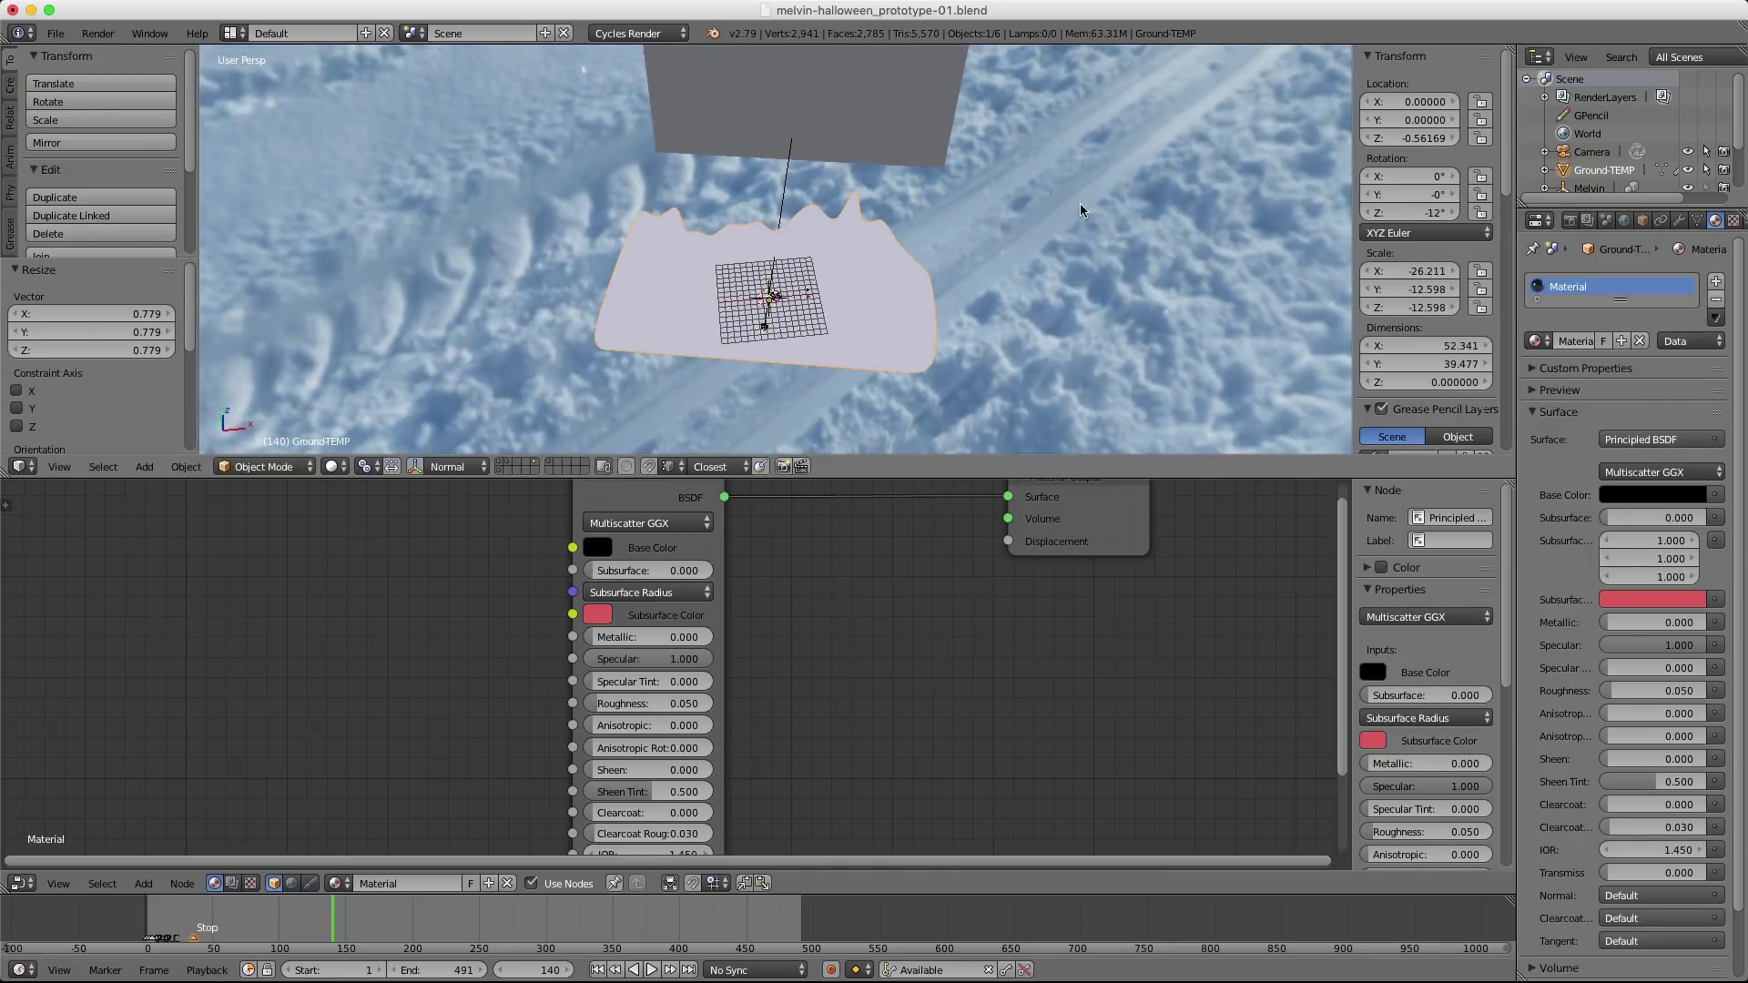
key("s")
key("x")
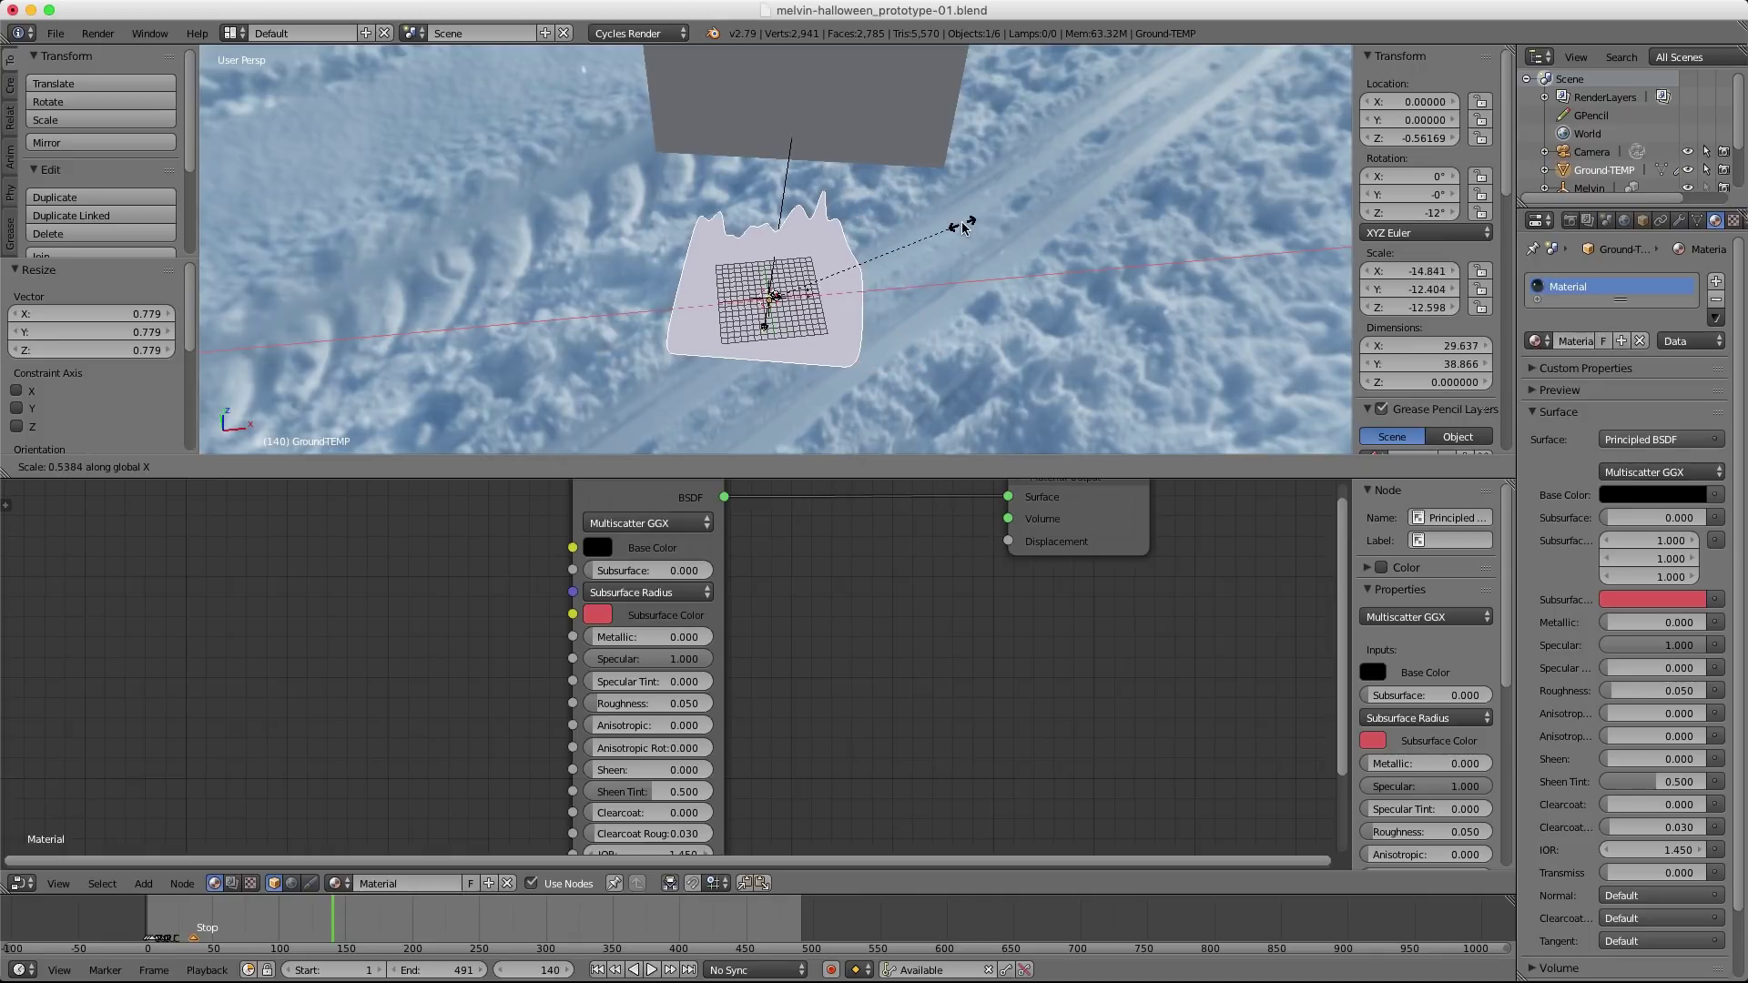
left_click(987, 225)
key("KP_0")
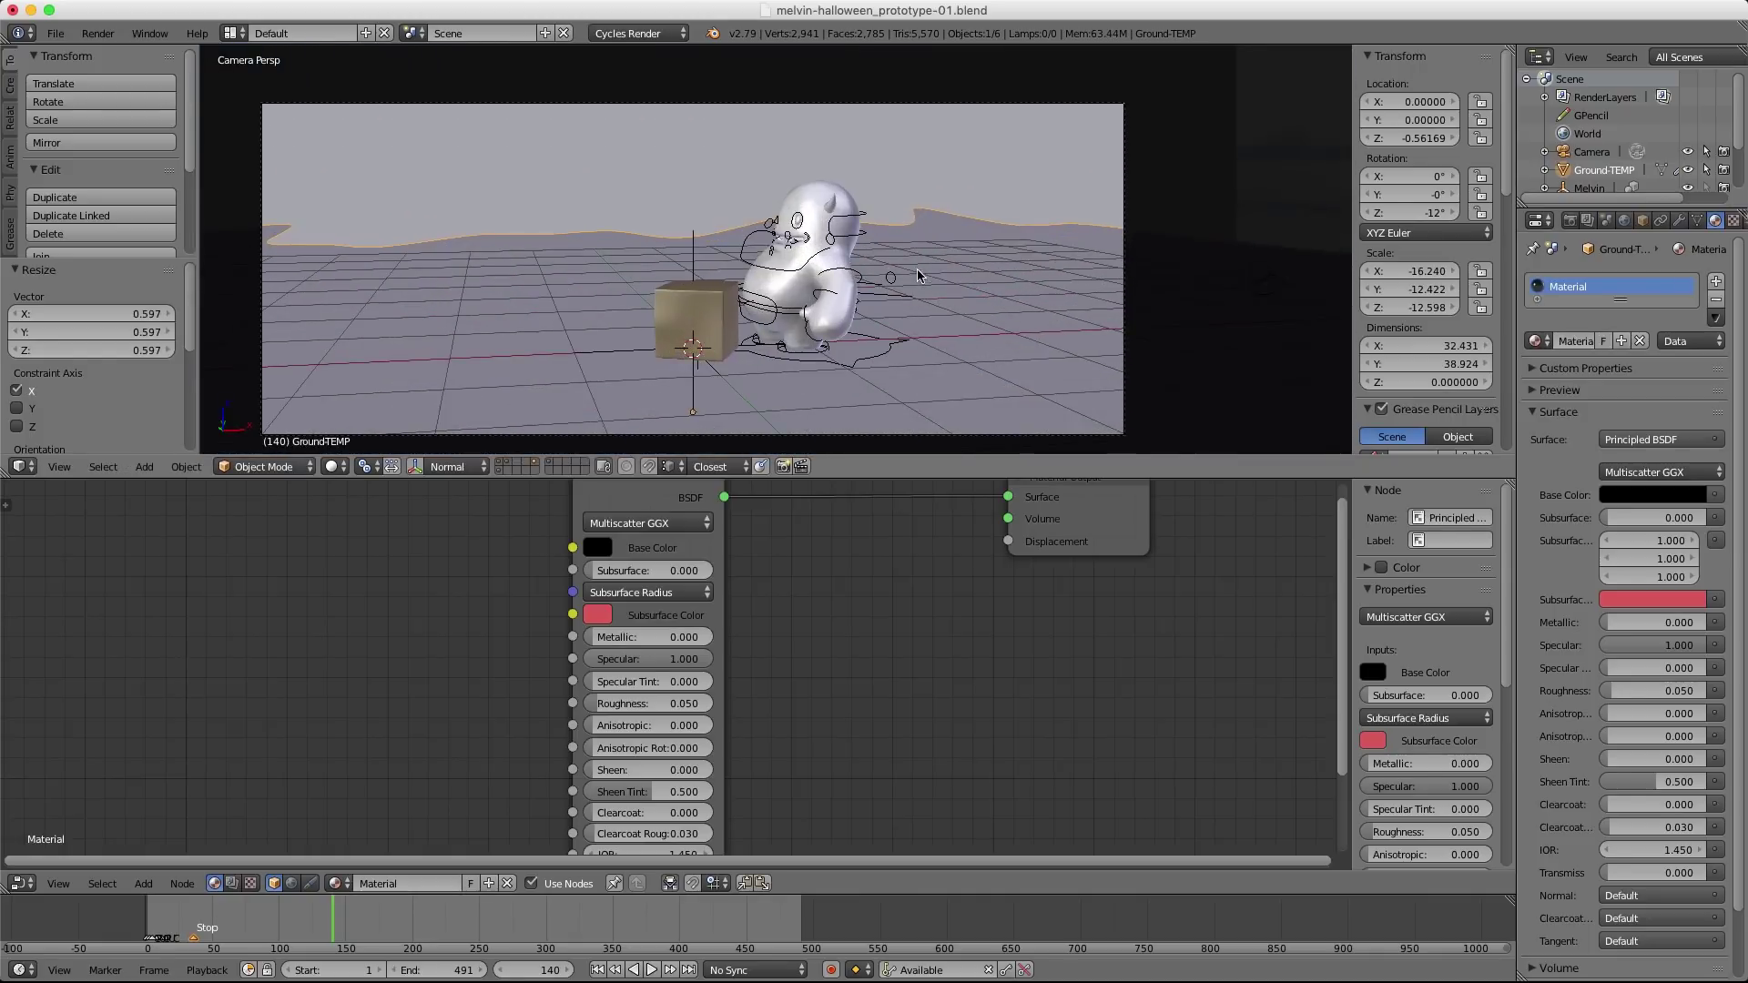
key("shift+z")
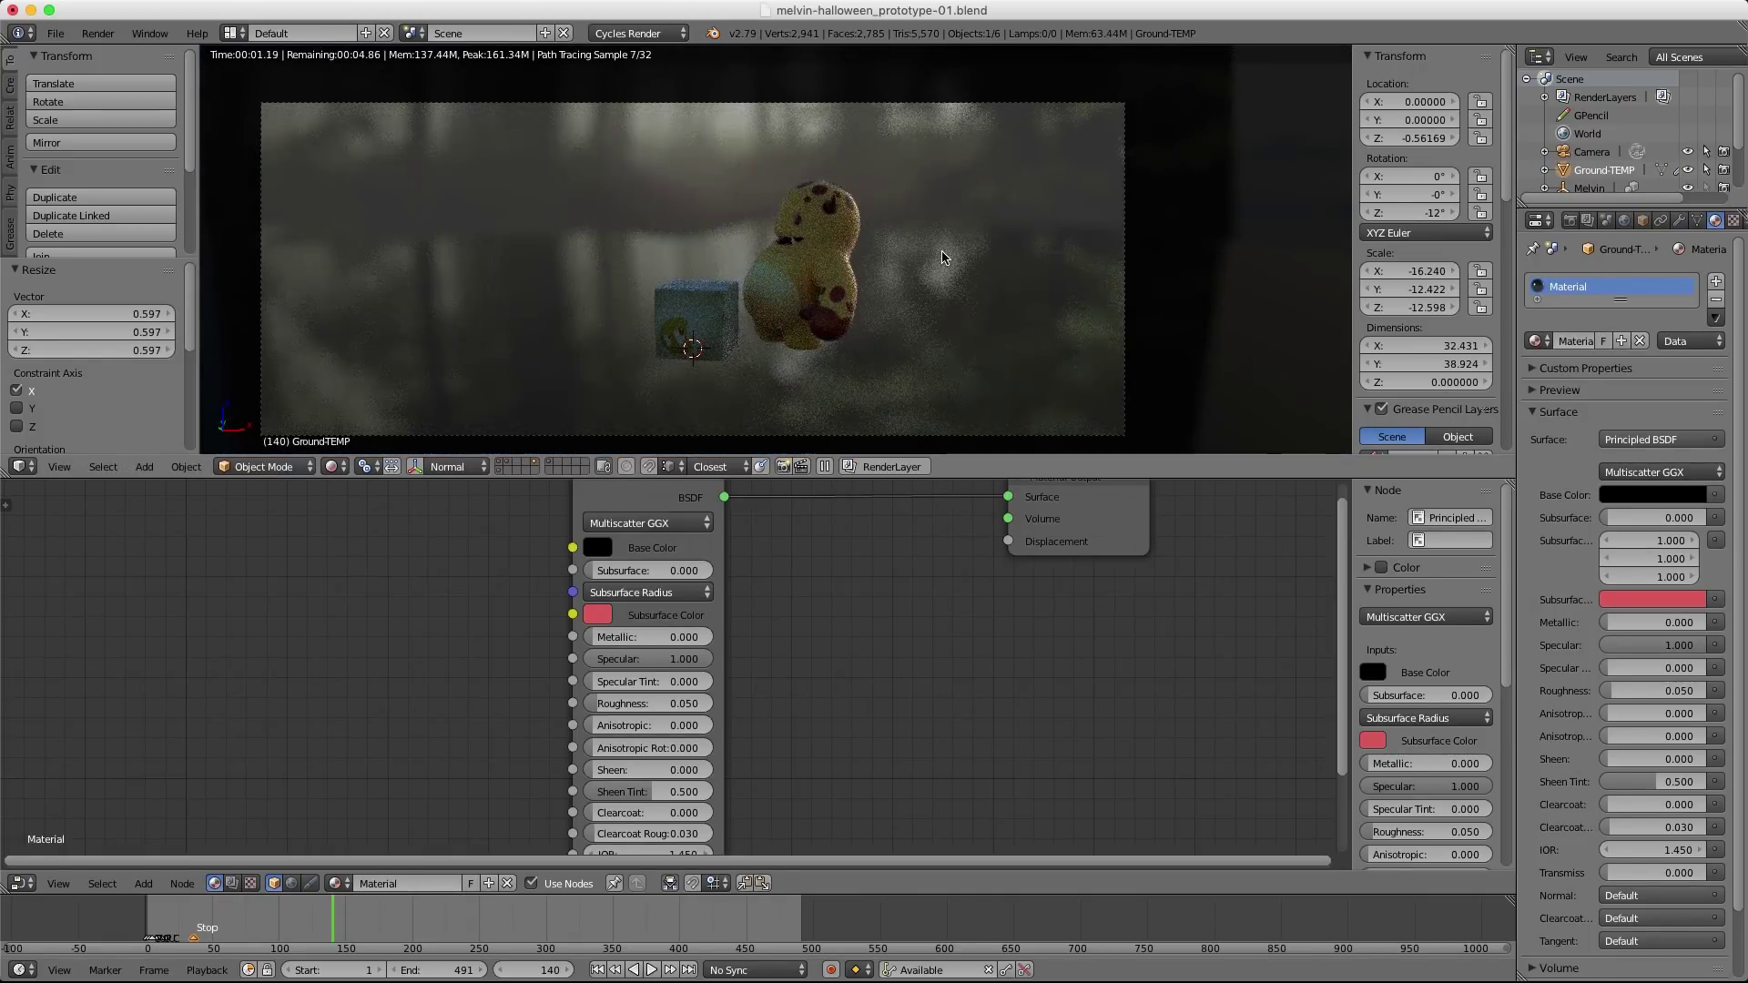
scroll(956, 260, "down", 2)
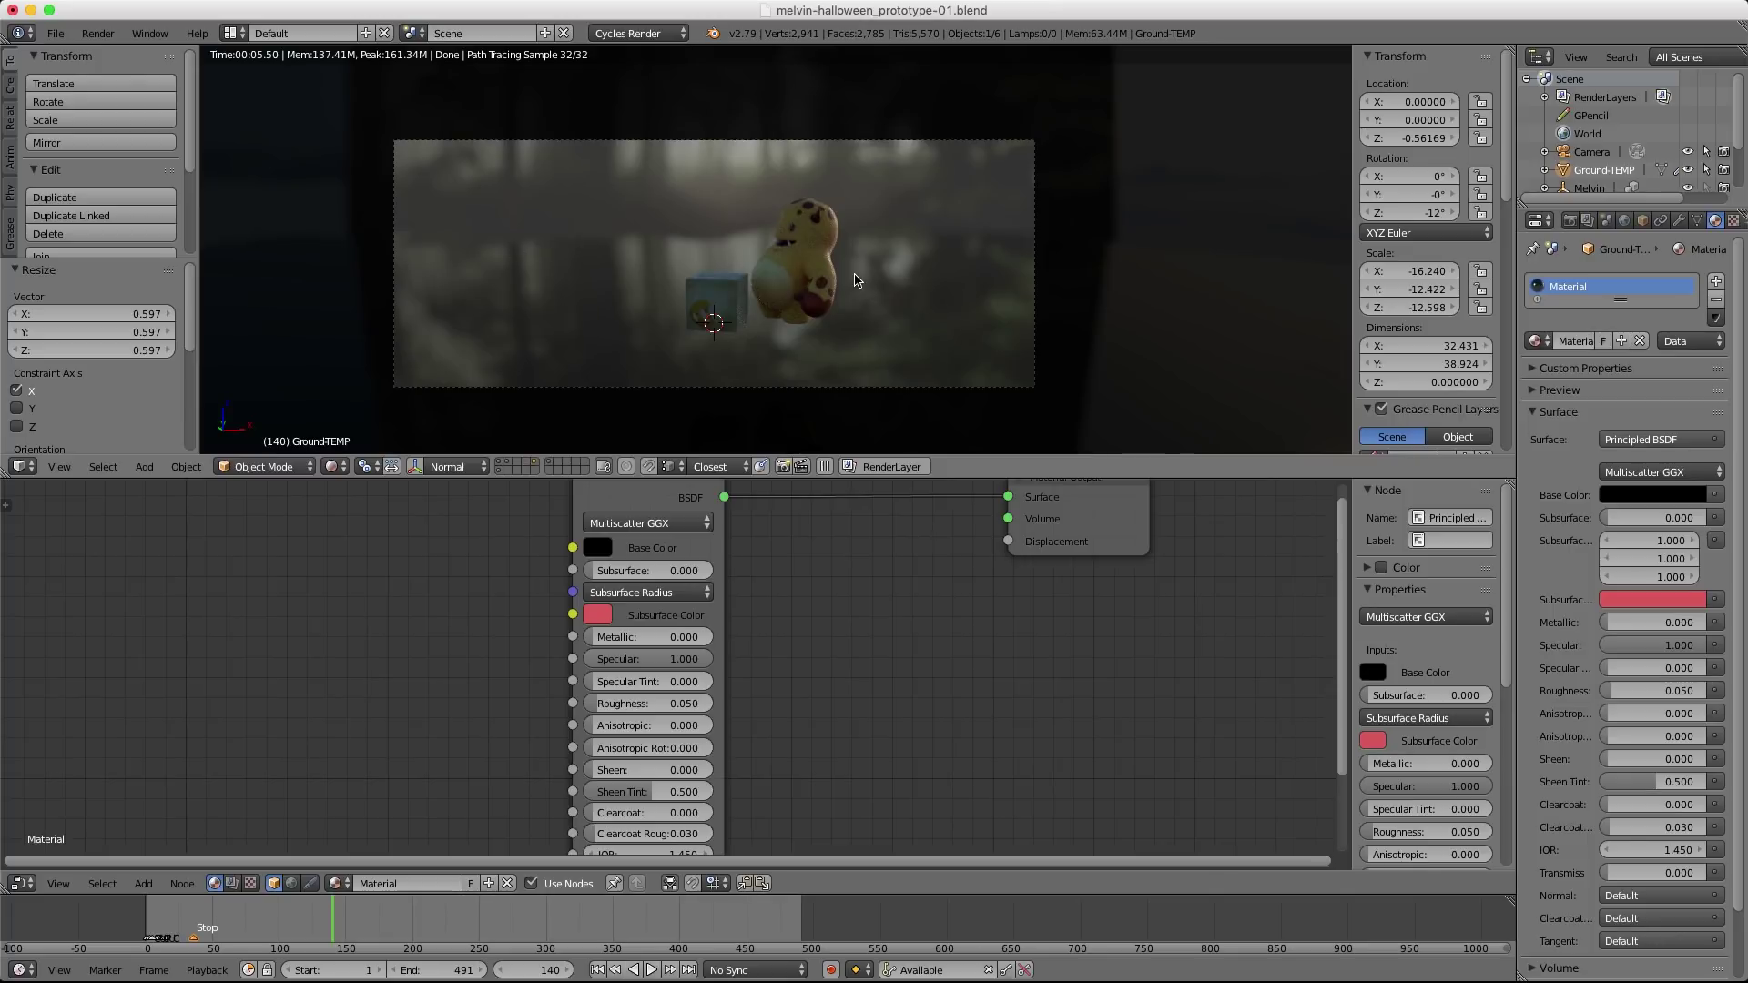
Add a Voronoi Texture node to the ground material, placed ahead of the Principled BSDF.
scroll(853, 614, "down", 1)
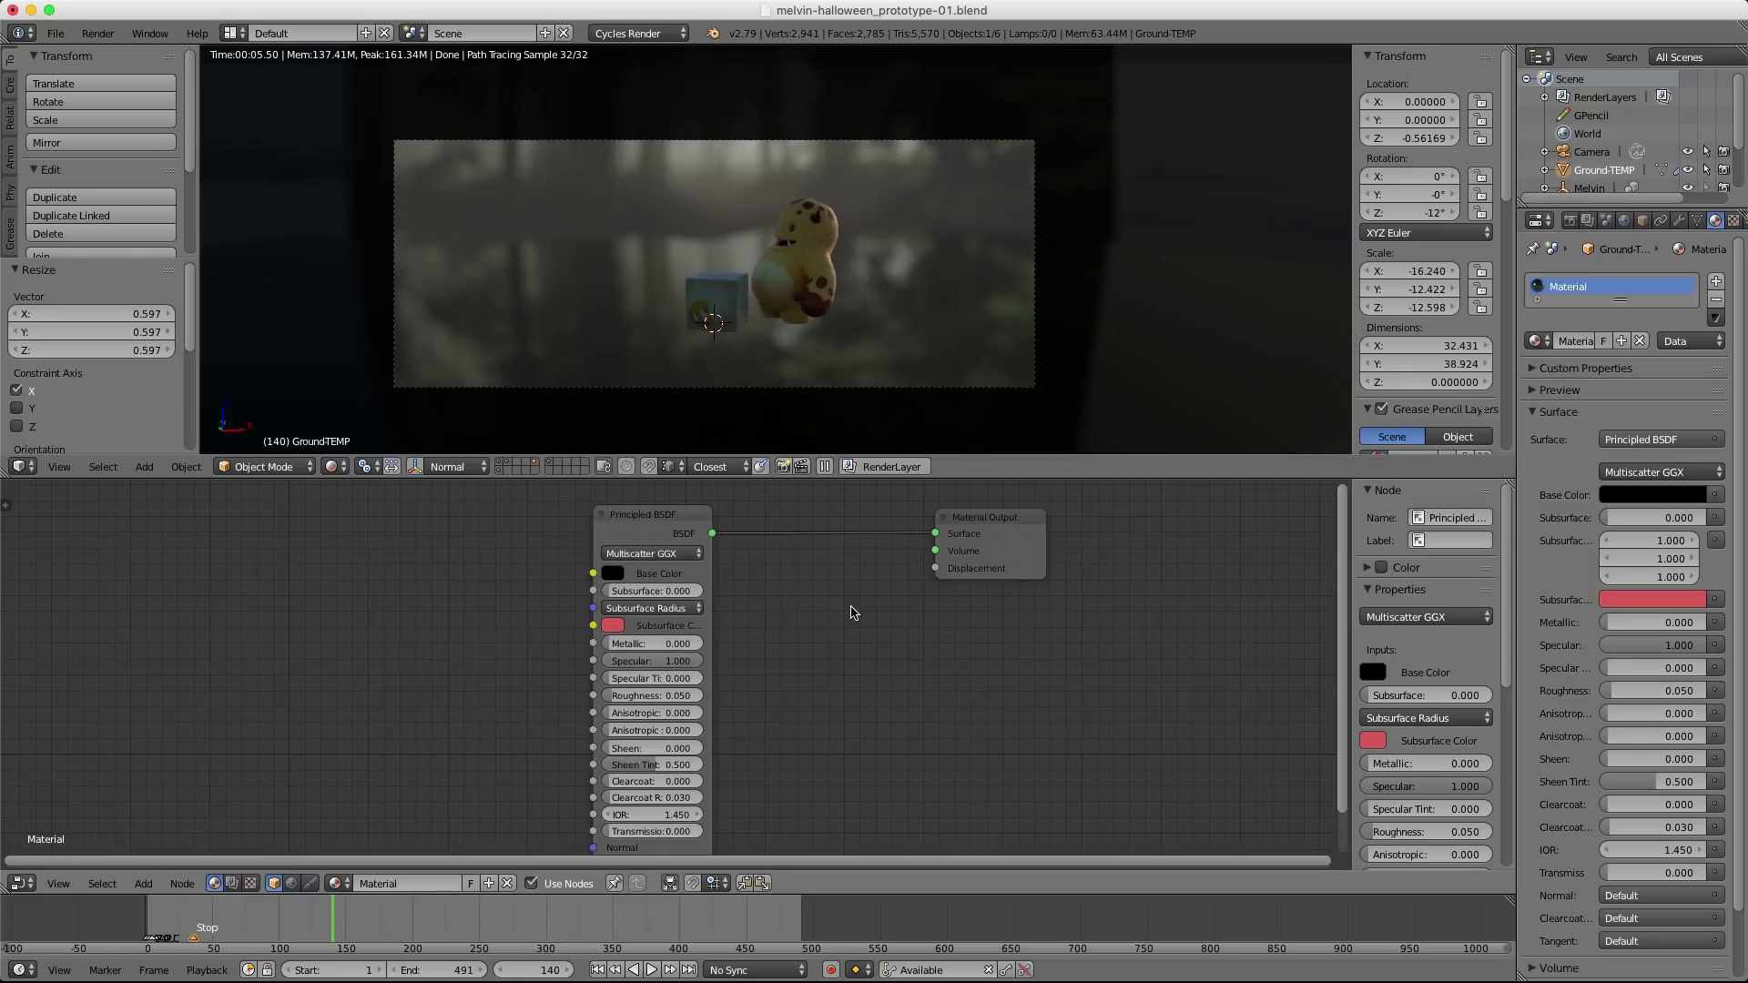
middle_click_drag(318, 544, 531, 575)
key("shift+a")
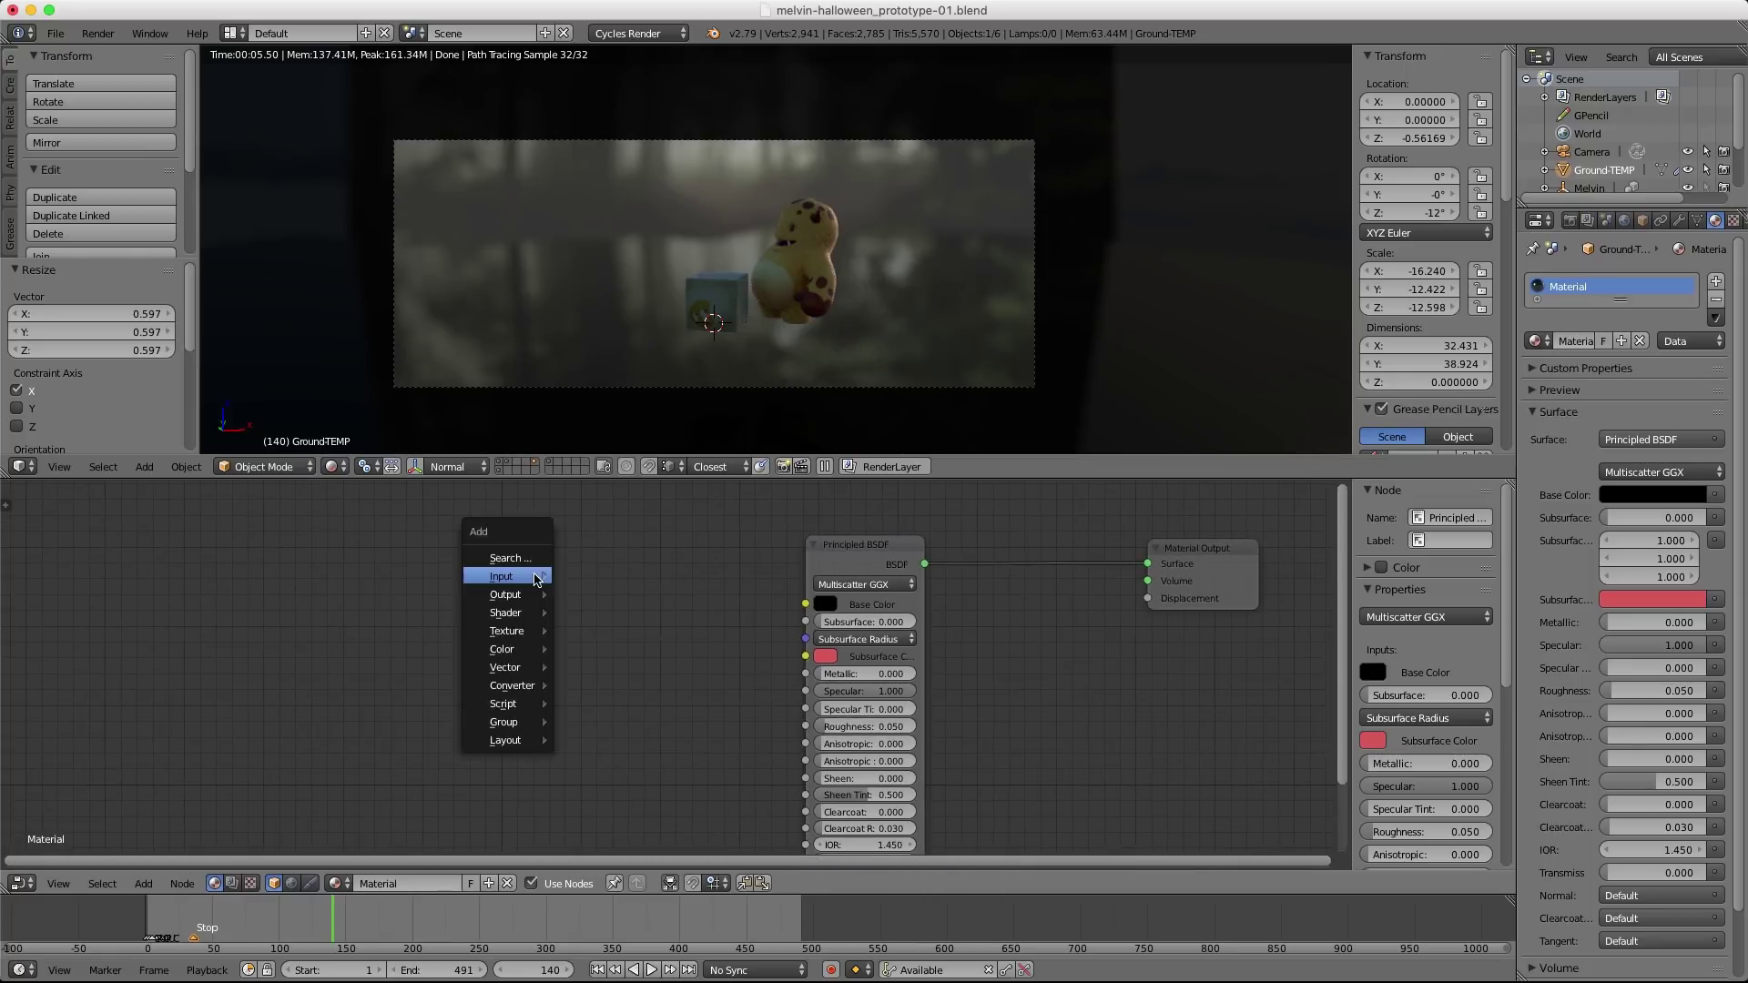
mouse_move(513, 579)
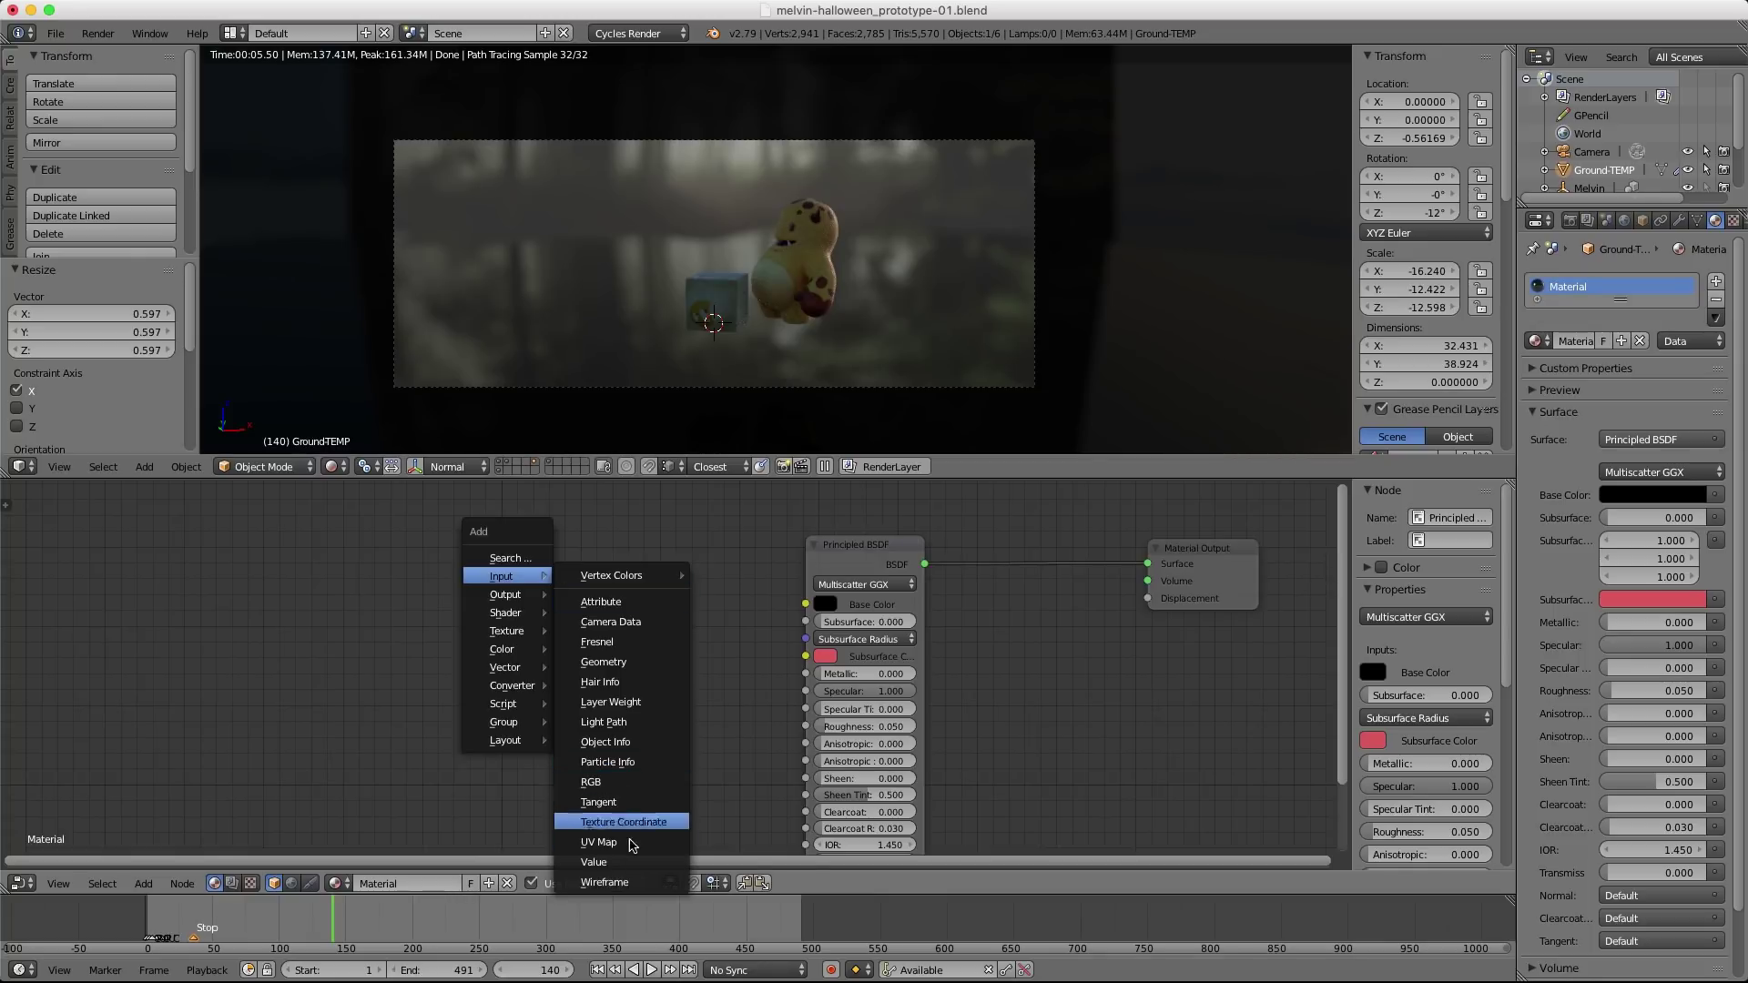
left_click(628, 824)
key("shift+a")
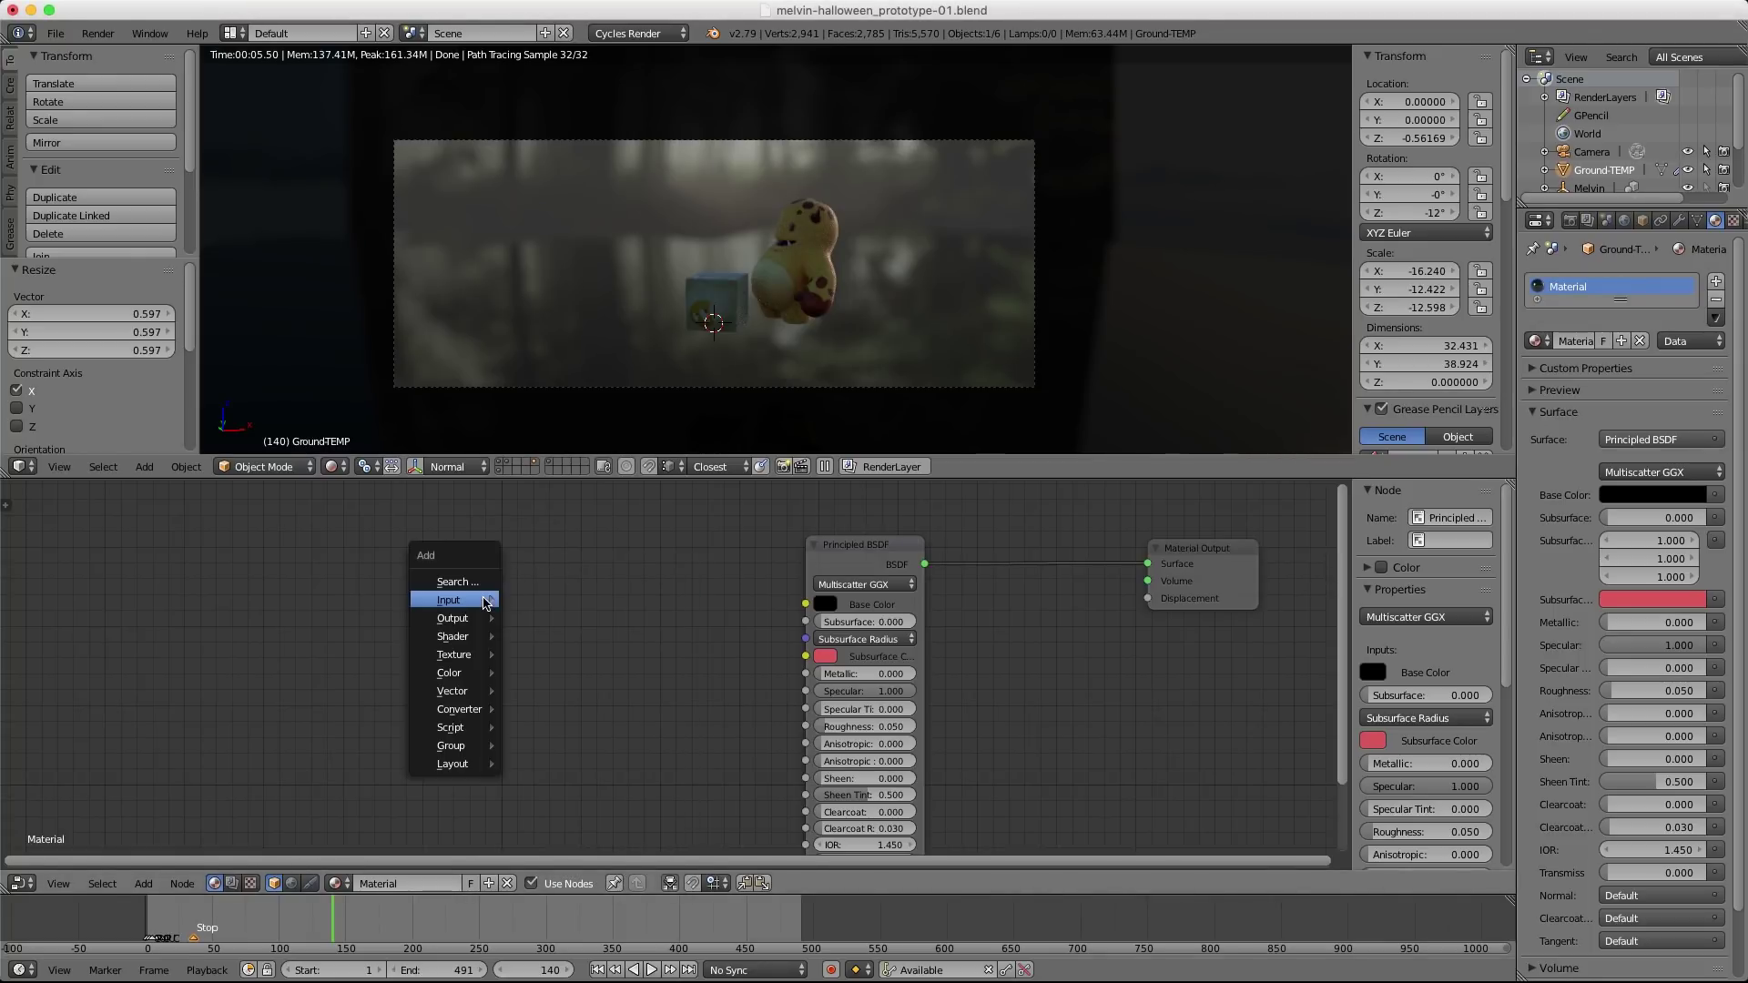
mouse_move(464, 657)
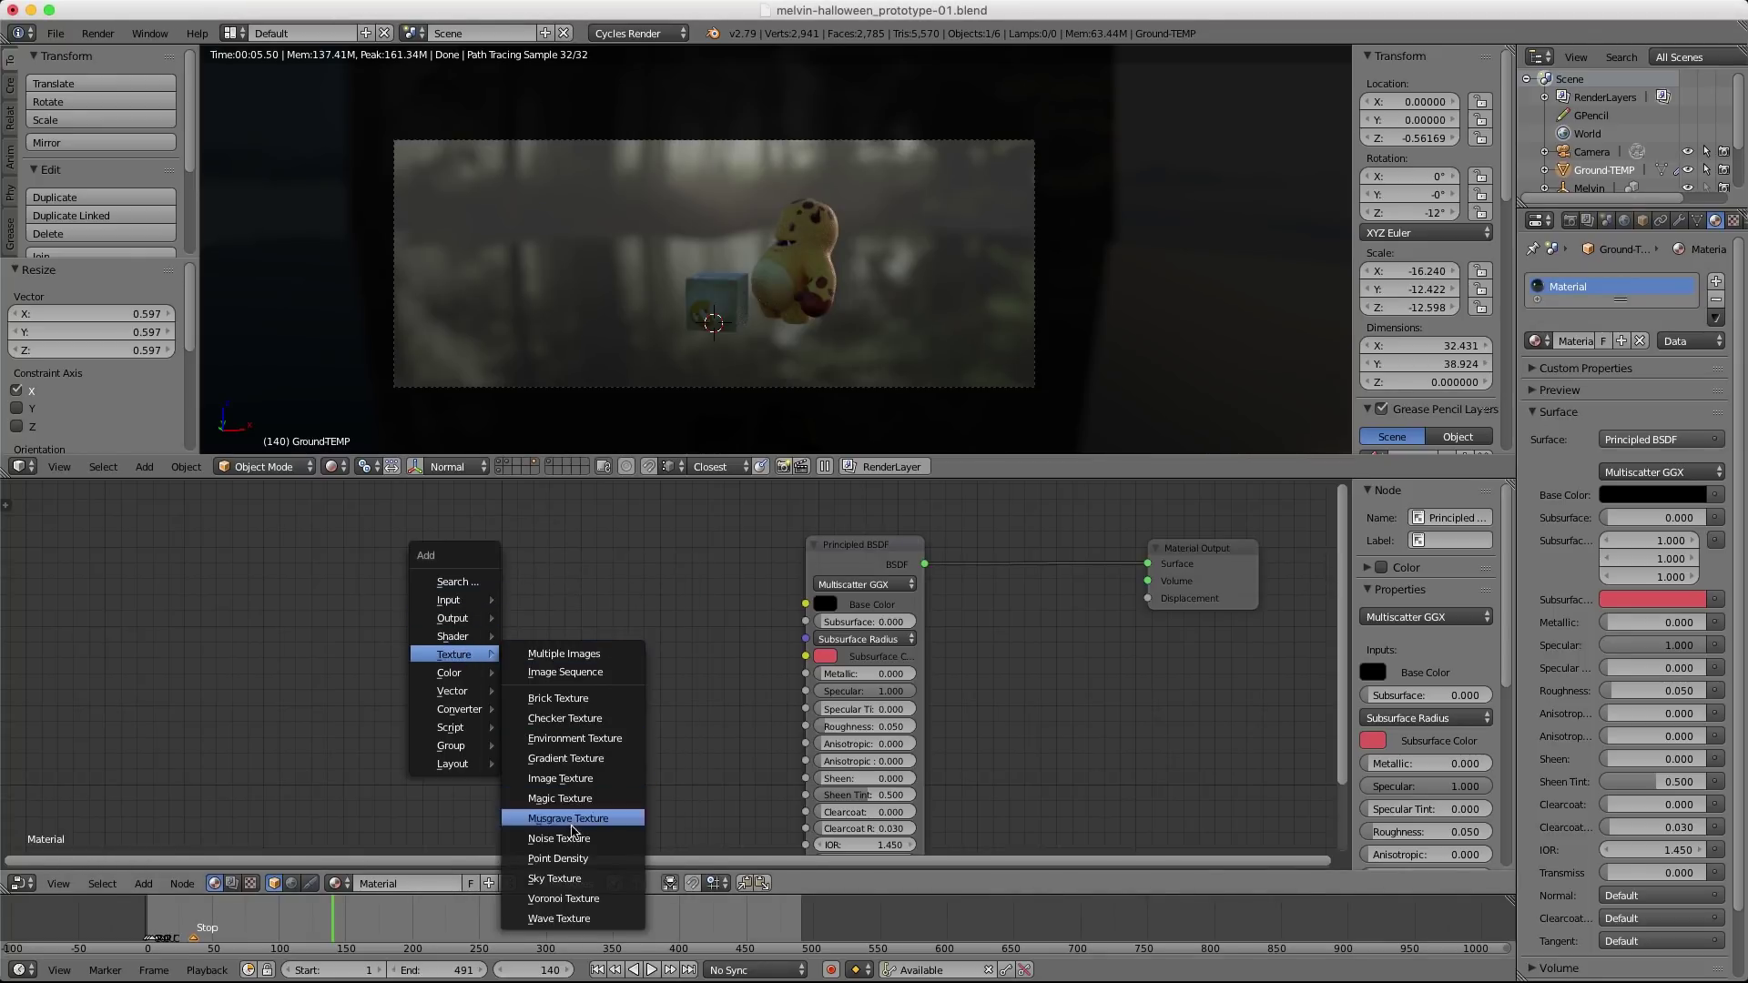
left_click(589, 901)
left_click(317, 508)
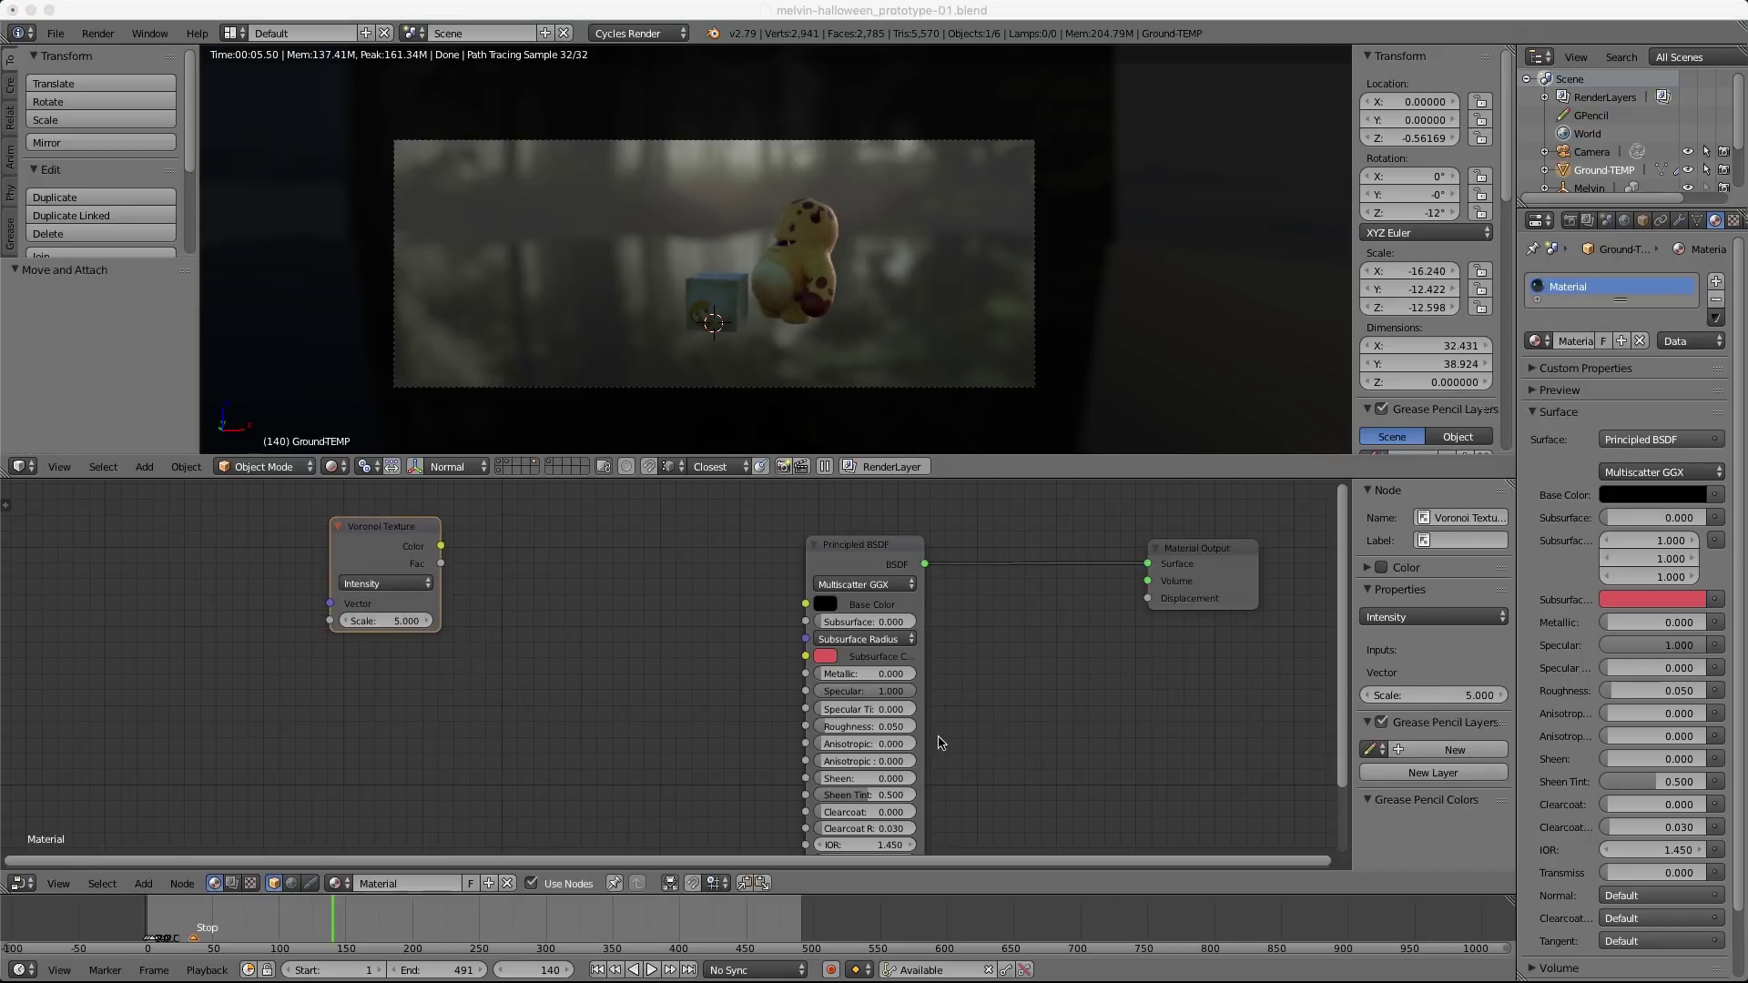
Raise the Material Output and Voronoi Texture nodes above the shader and link the Voronoi Fac output to the Displacement input.
middle_click_drag(685, 620, 590, 678)
left_click_drag(1134, 627, 1139, 534)
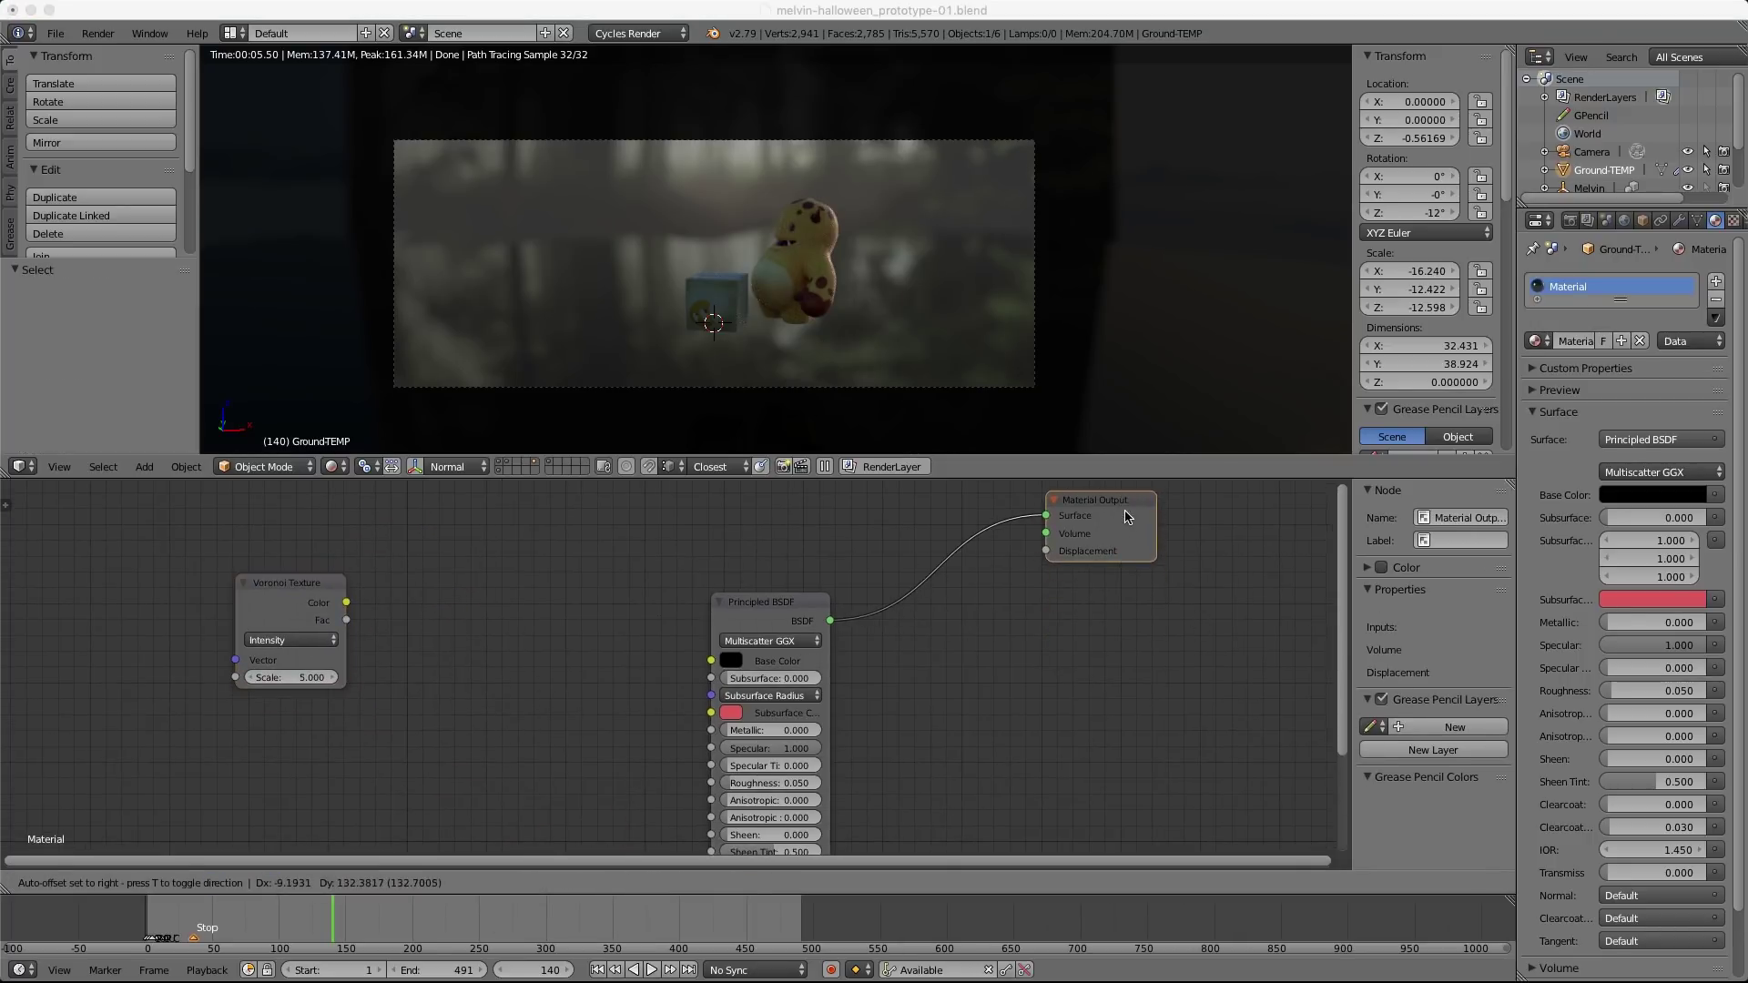
middle_click_drag(990, 560, 980, 597)
left_click_drag(269, 626, 313, 537)
middle_click_drag(378, 538, 355, 587)
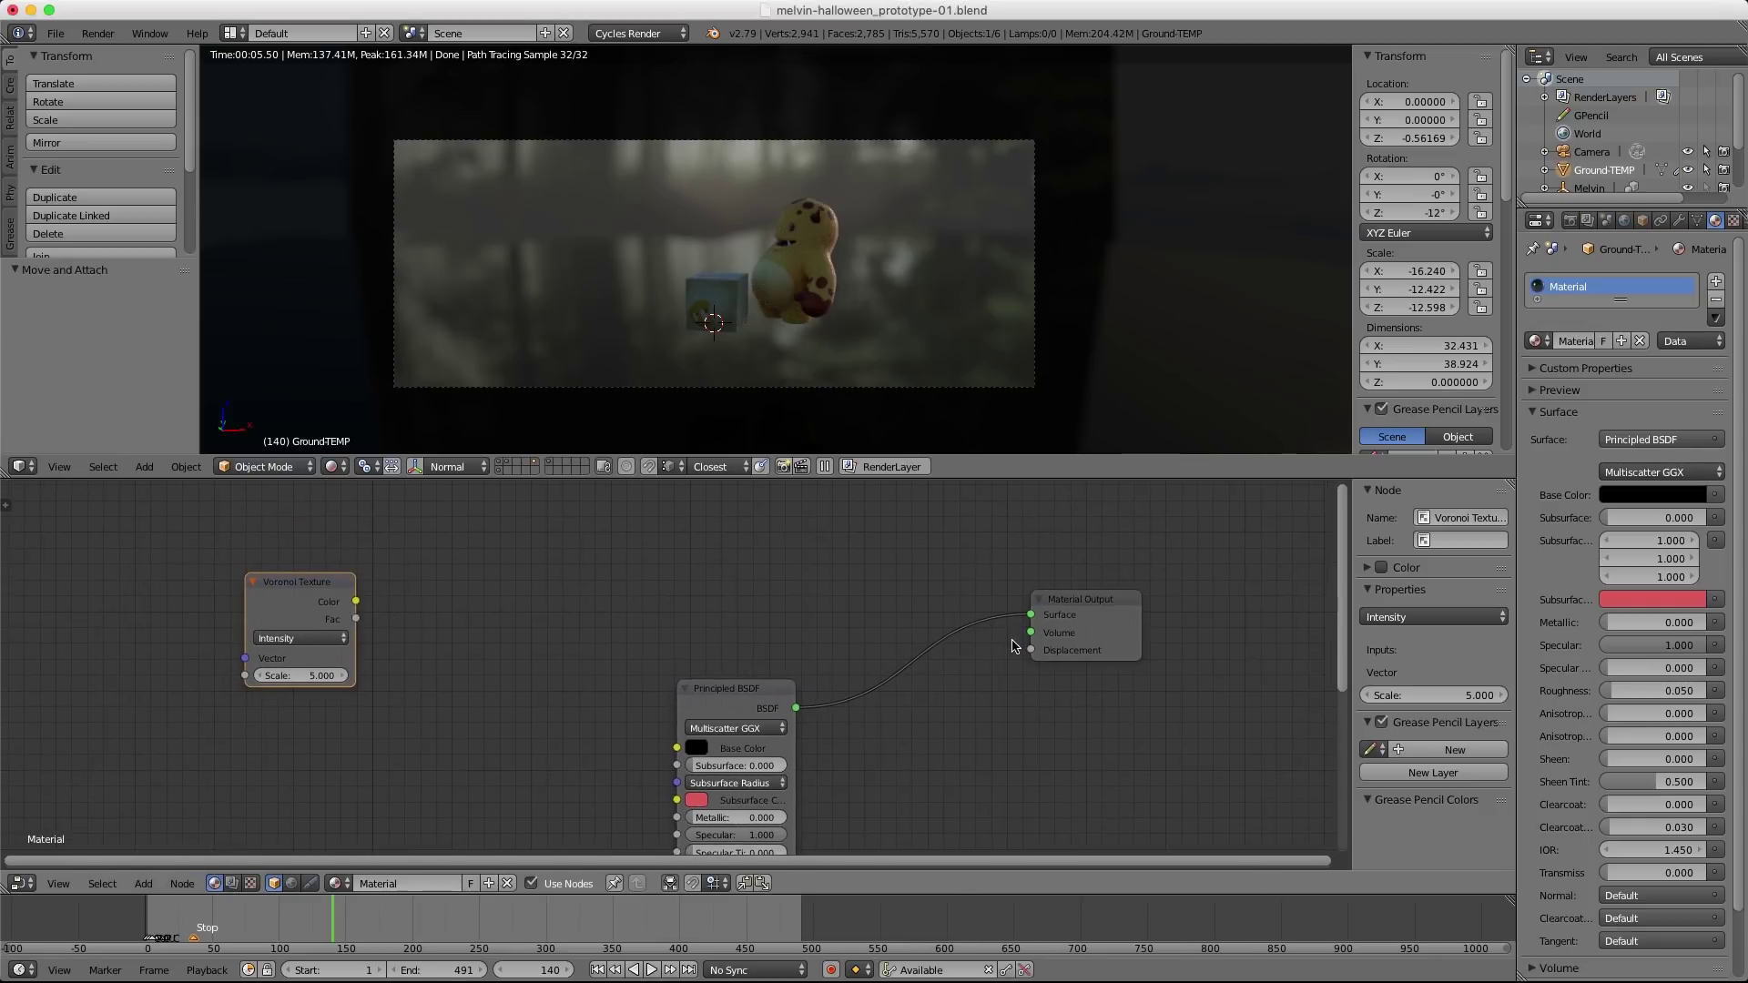
left_click_drag(360, 618, 1030, 650)
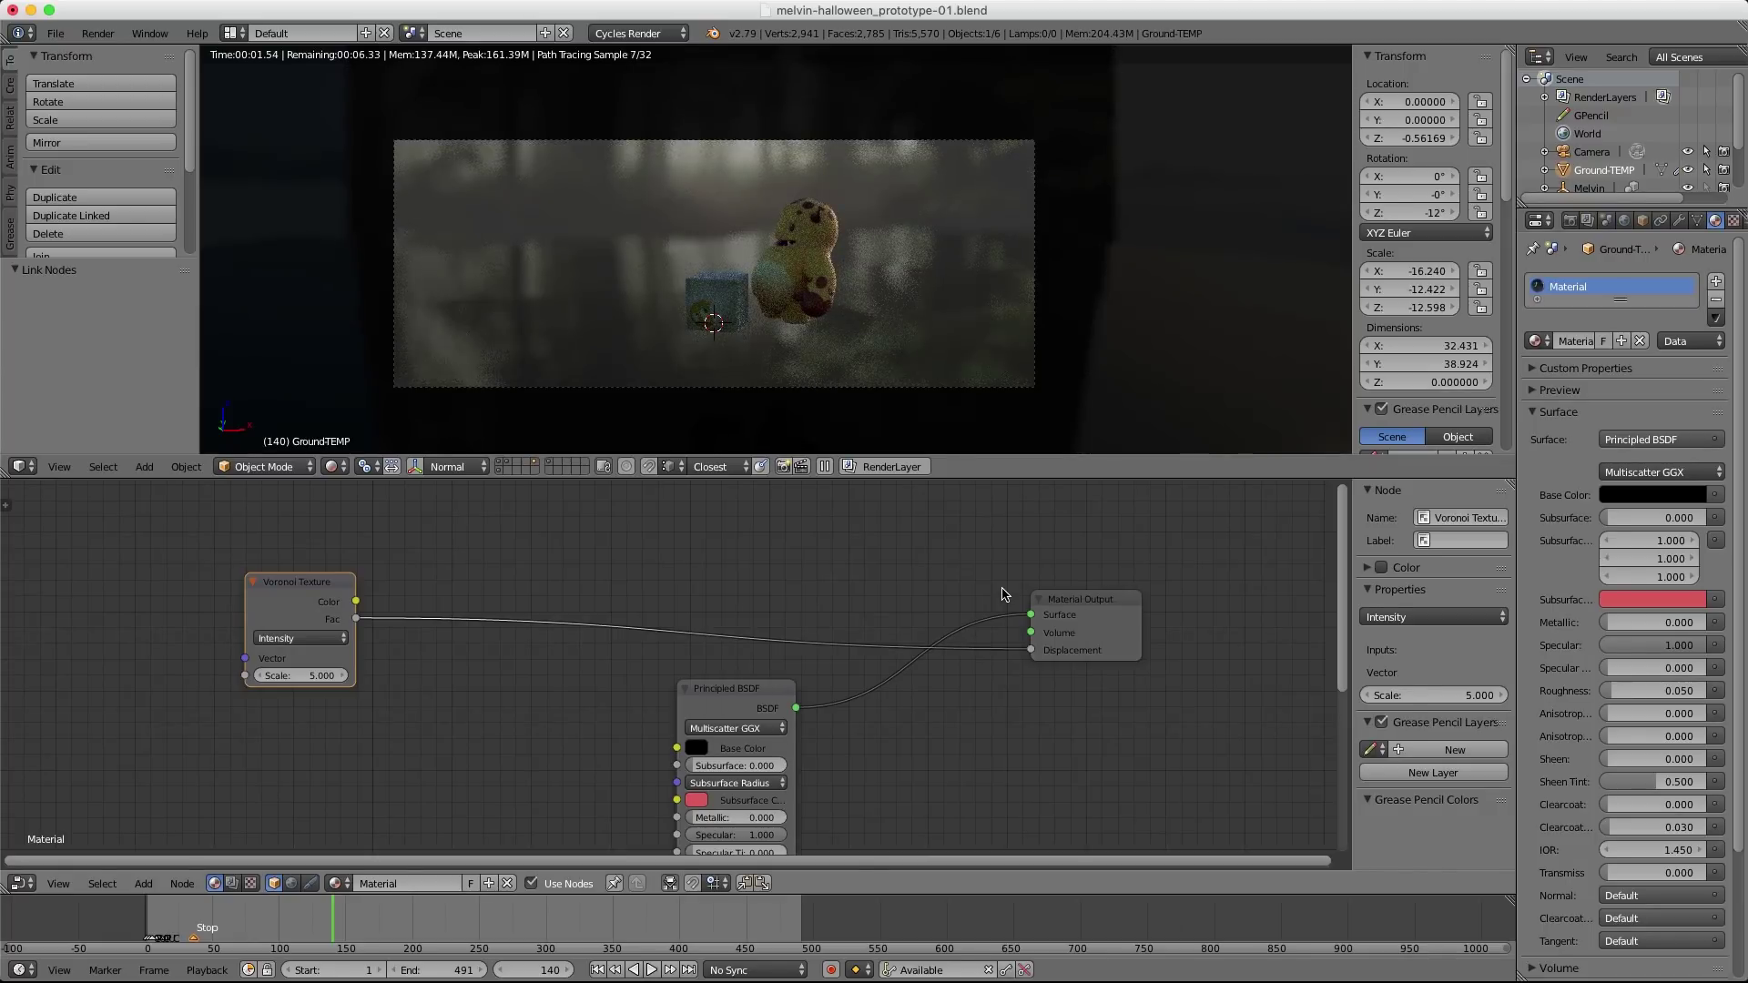
Set the scale of the ground material's Voronoi Texture to 200.
scroll(296, 651, "up", 1)
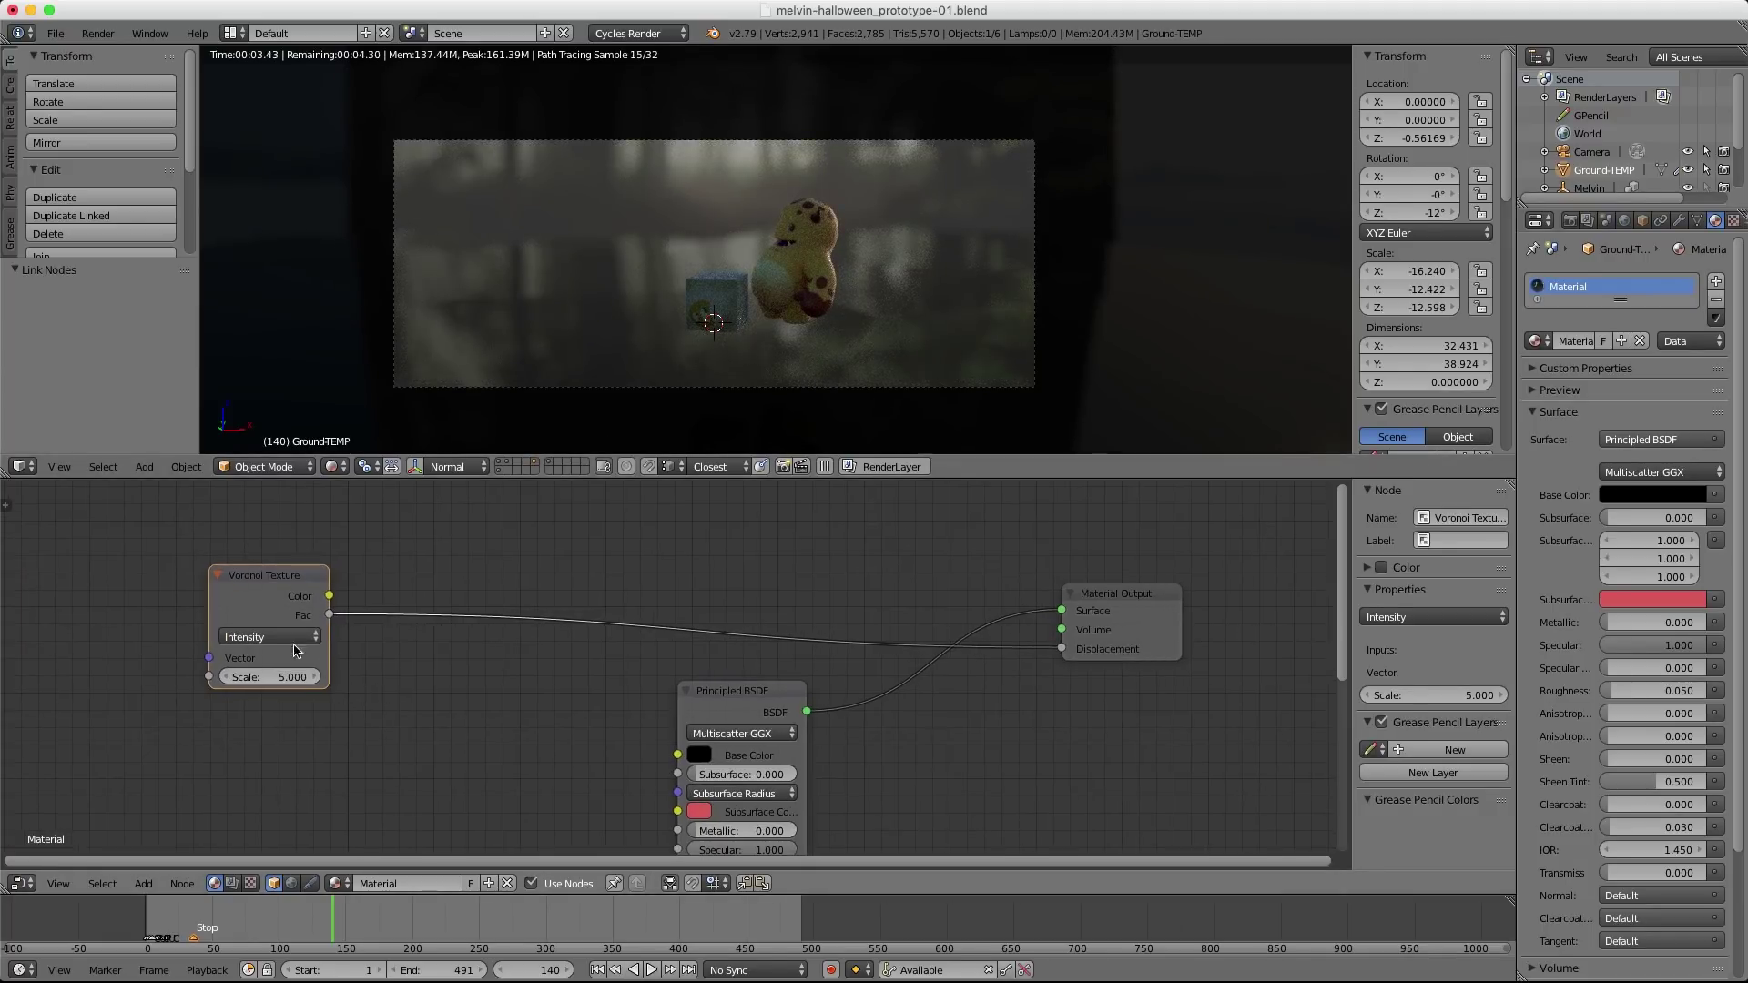
left_click(252, 678)
type("200")
key("Return")
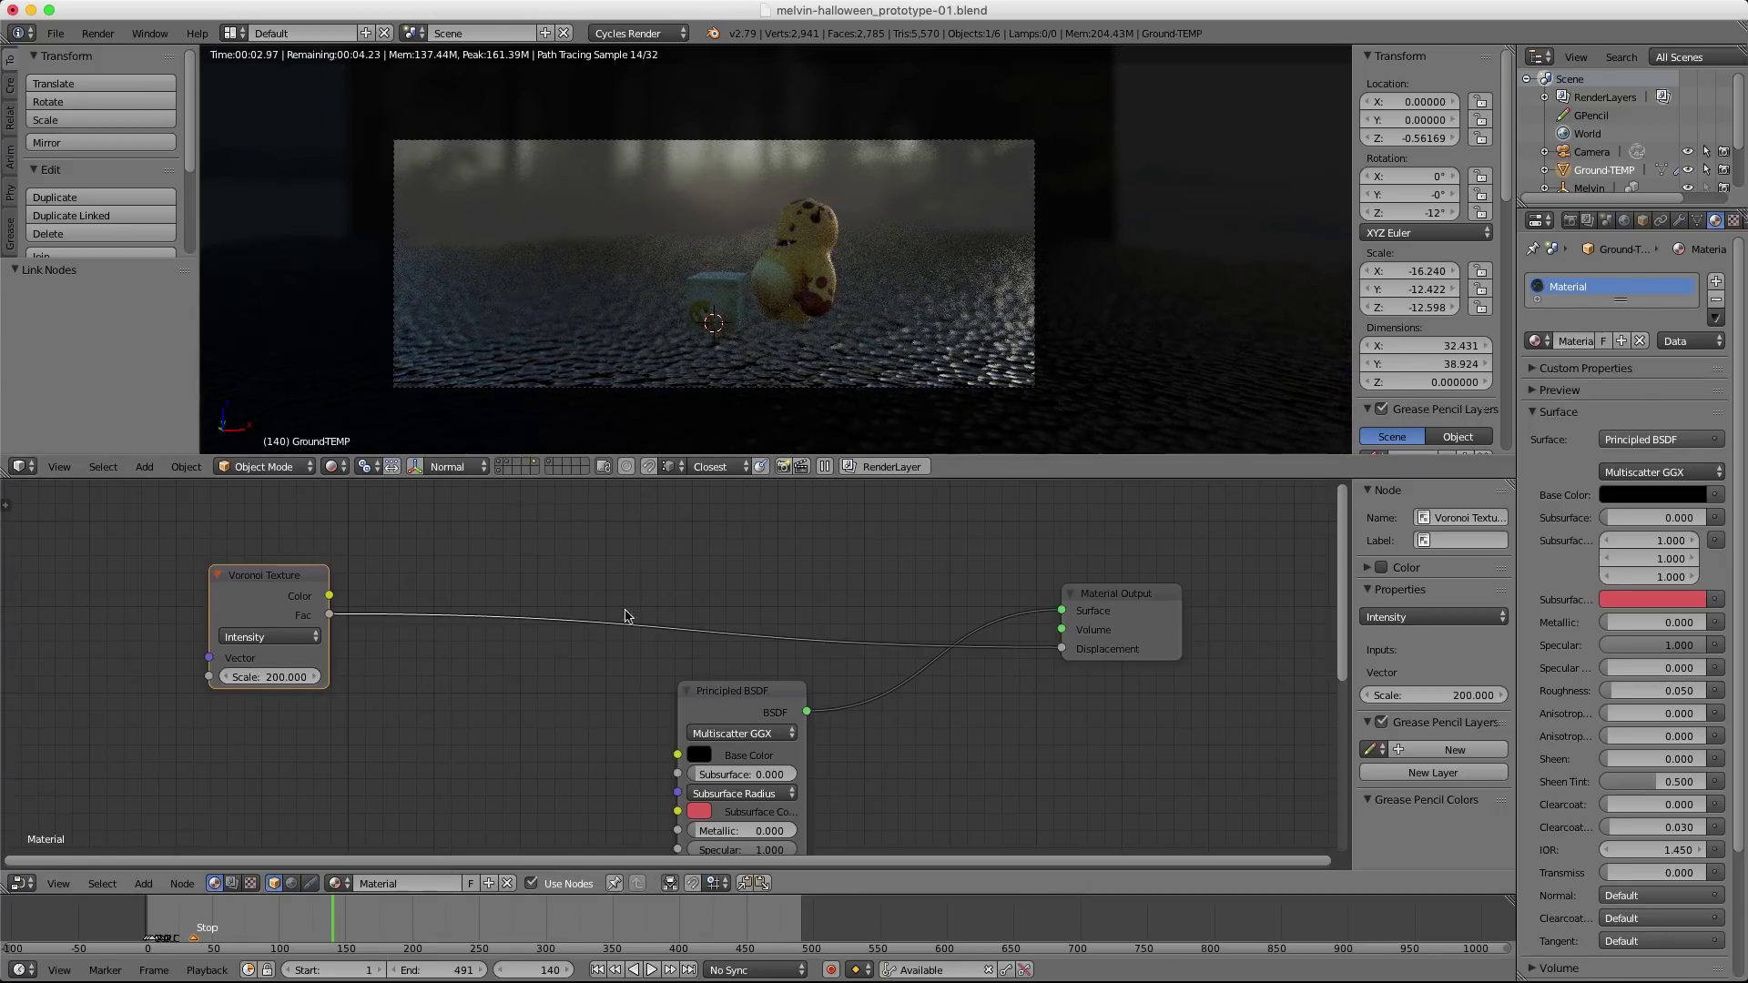
Insert a Math node on the link between Voronoi Fac and Displacement, set to Multiply with a value of 0.1.
key("shift+a")
mouse_move(594, 617)
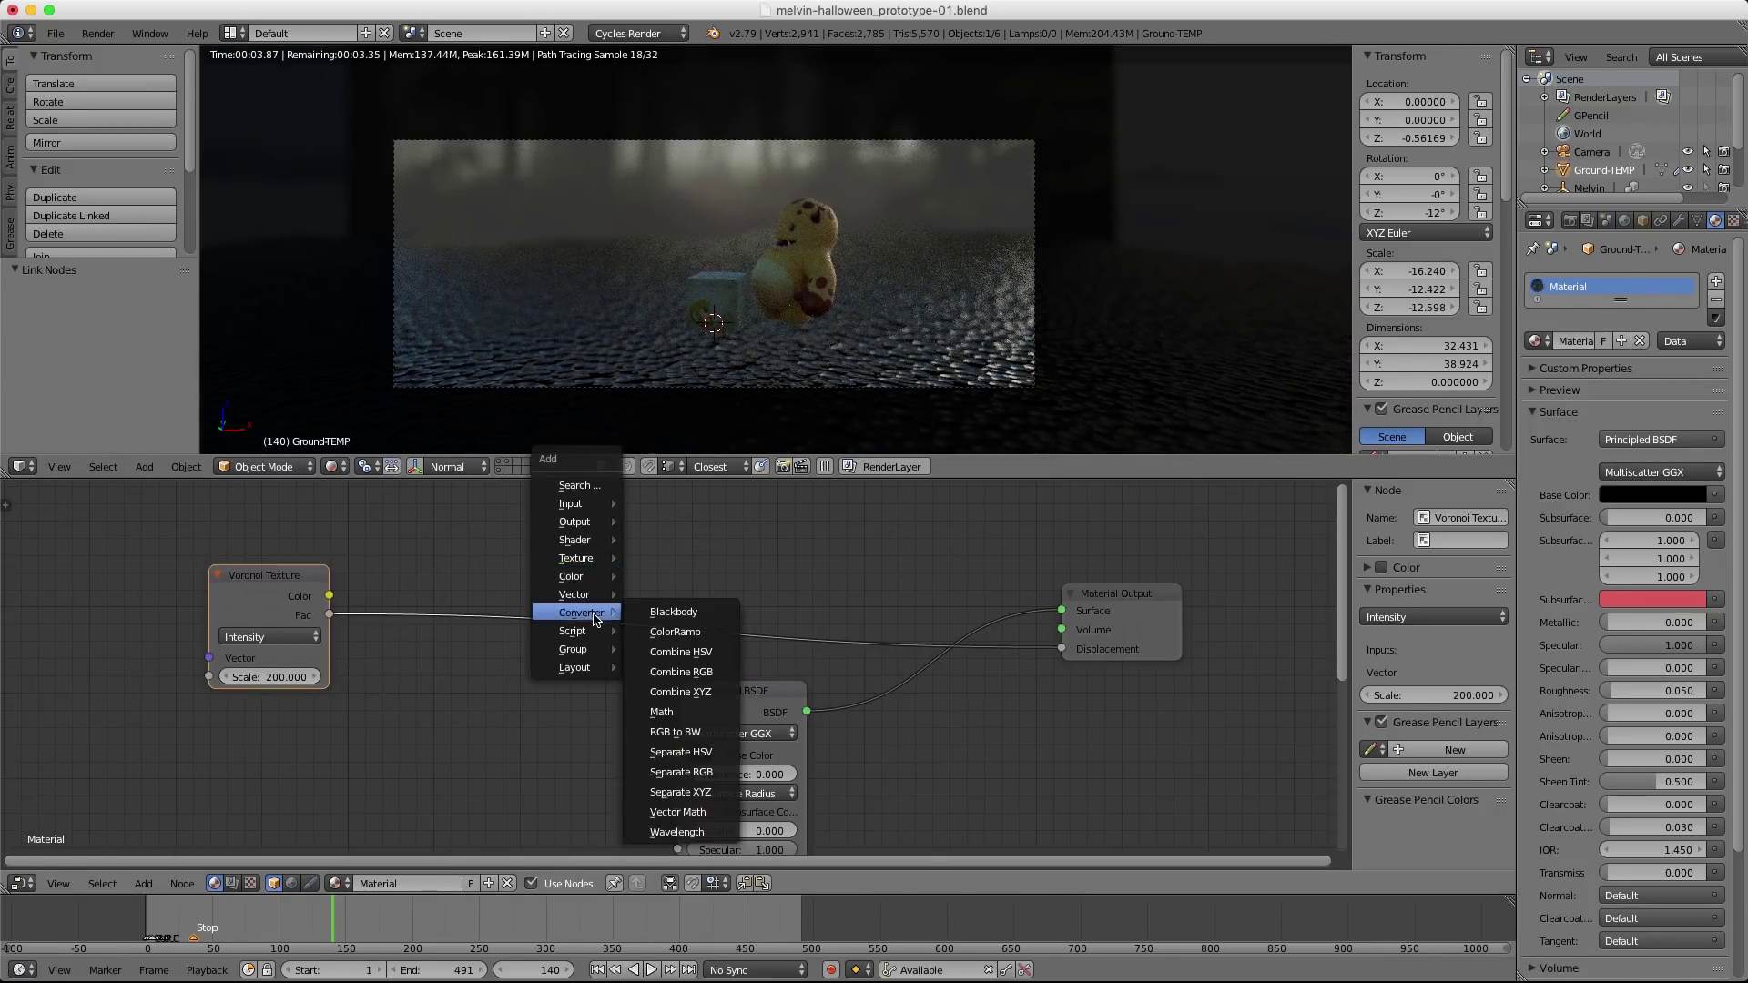
left_click(662, 712)
left_click(644, 528)
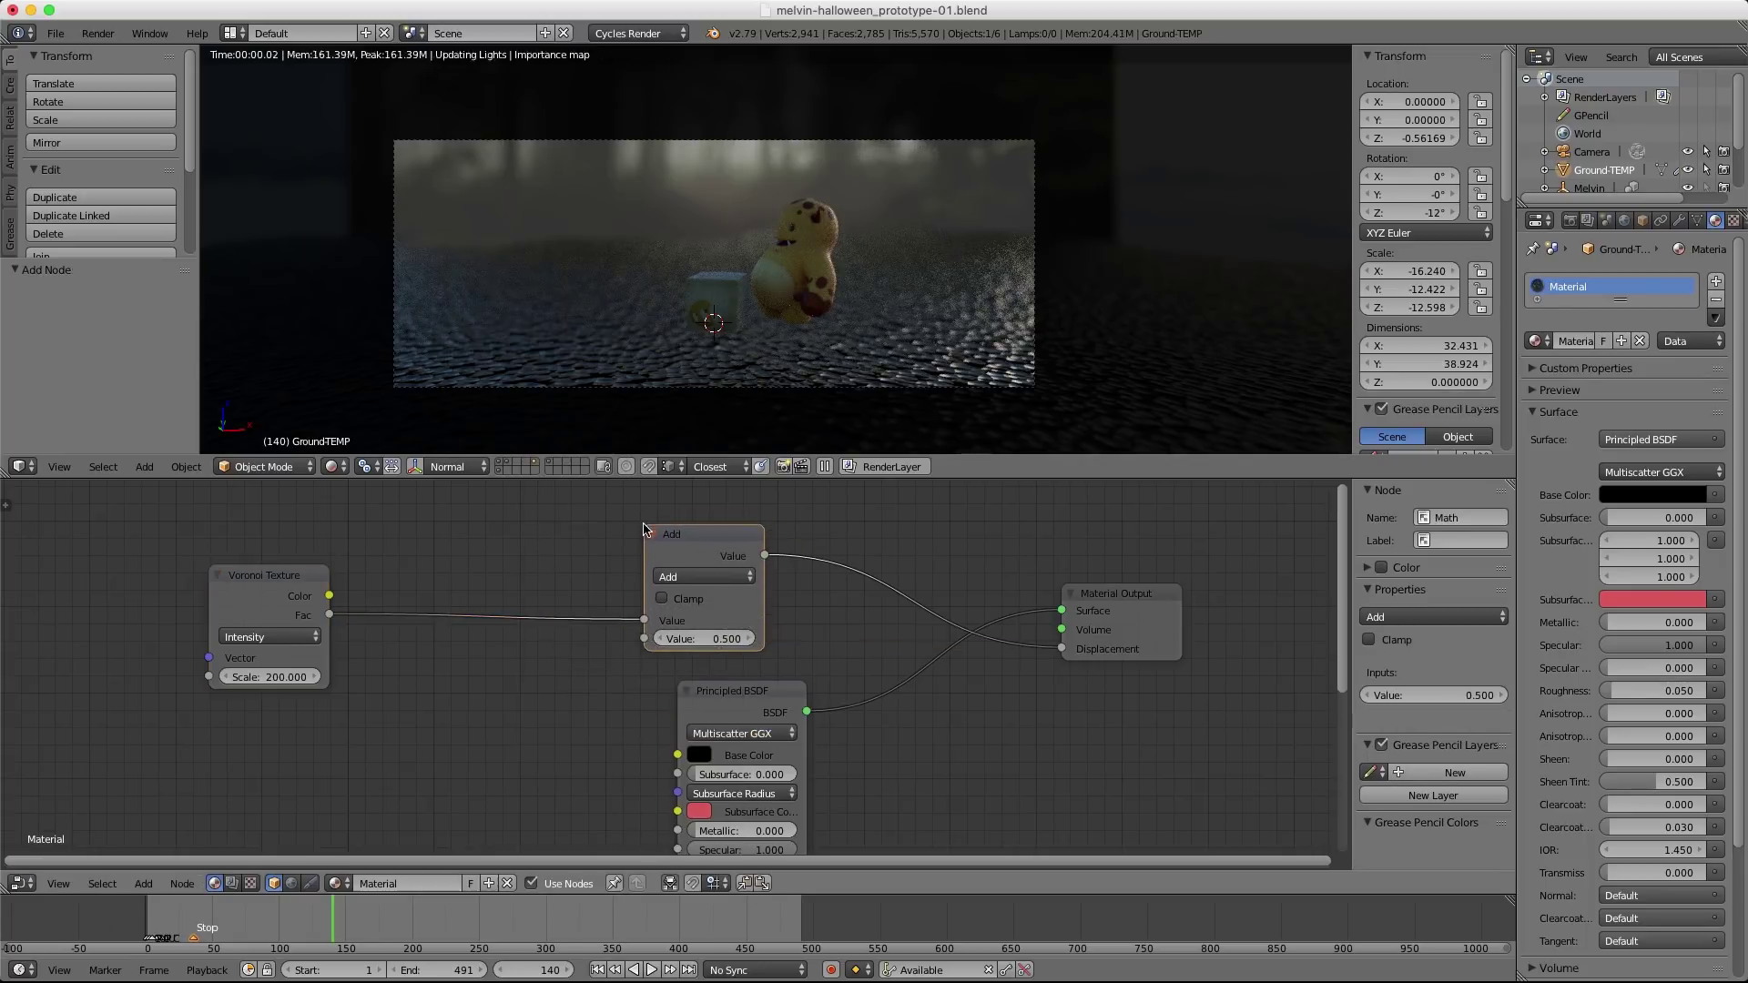
left_click(707, 576)
left_click(696, 518)
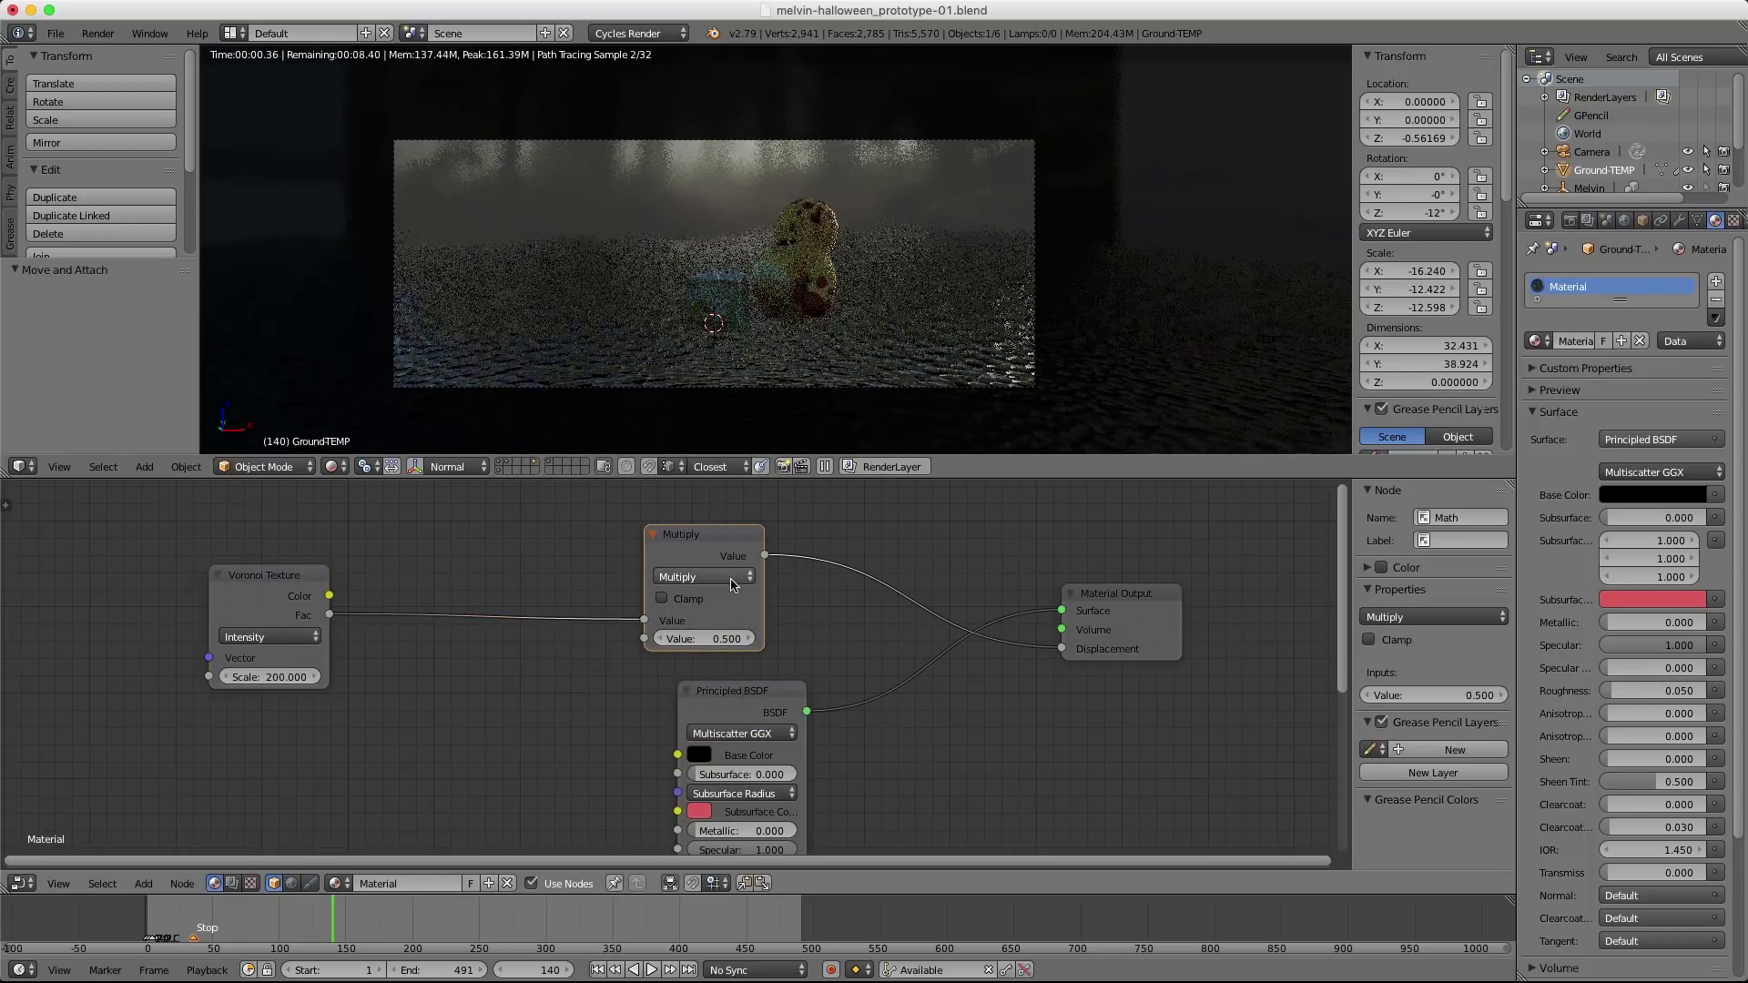
left_click(707, 638)
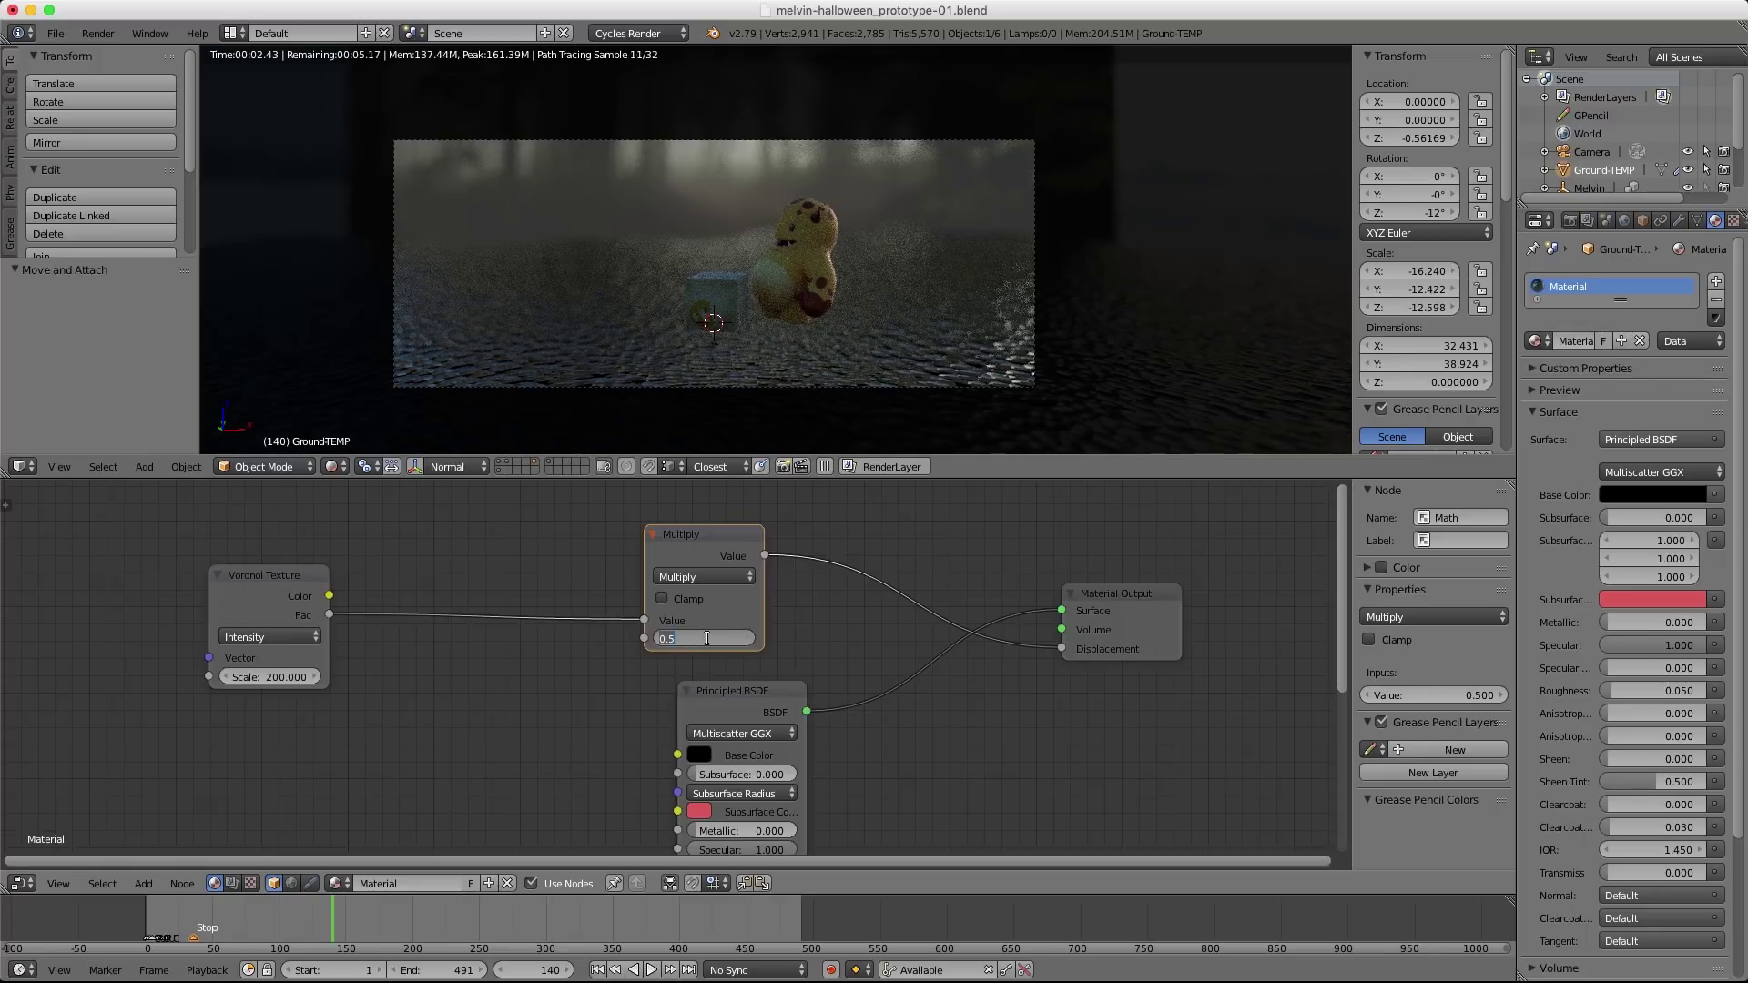
type(".1")
key("Return")
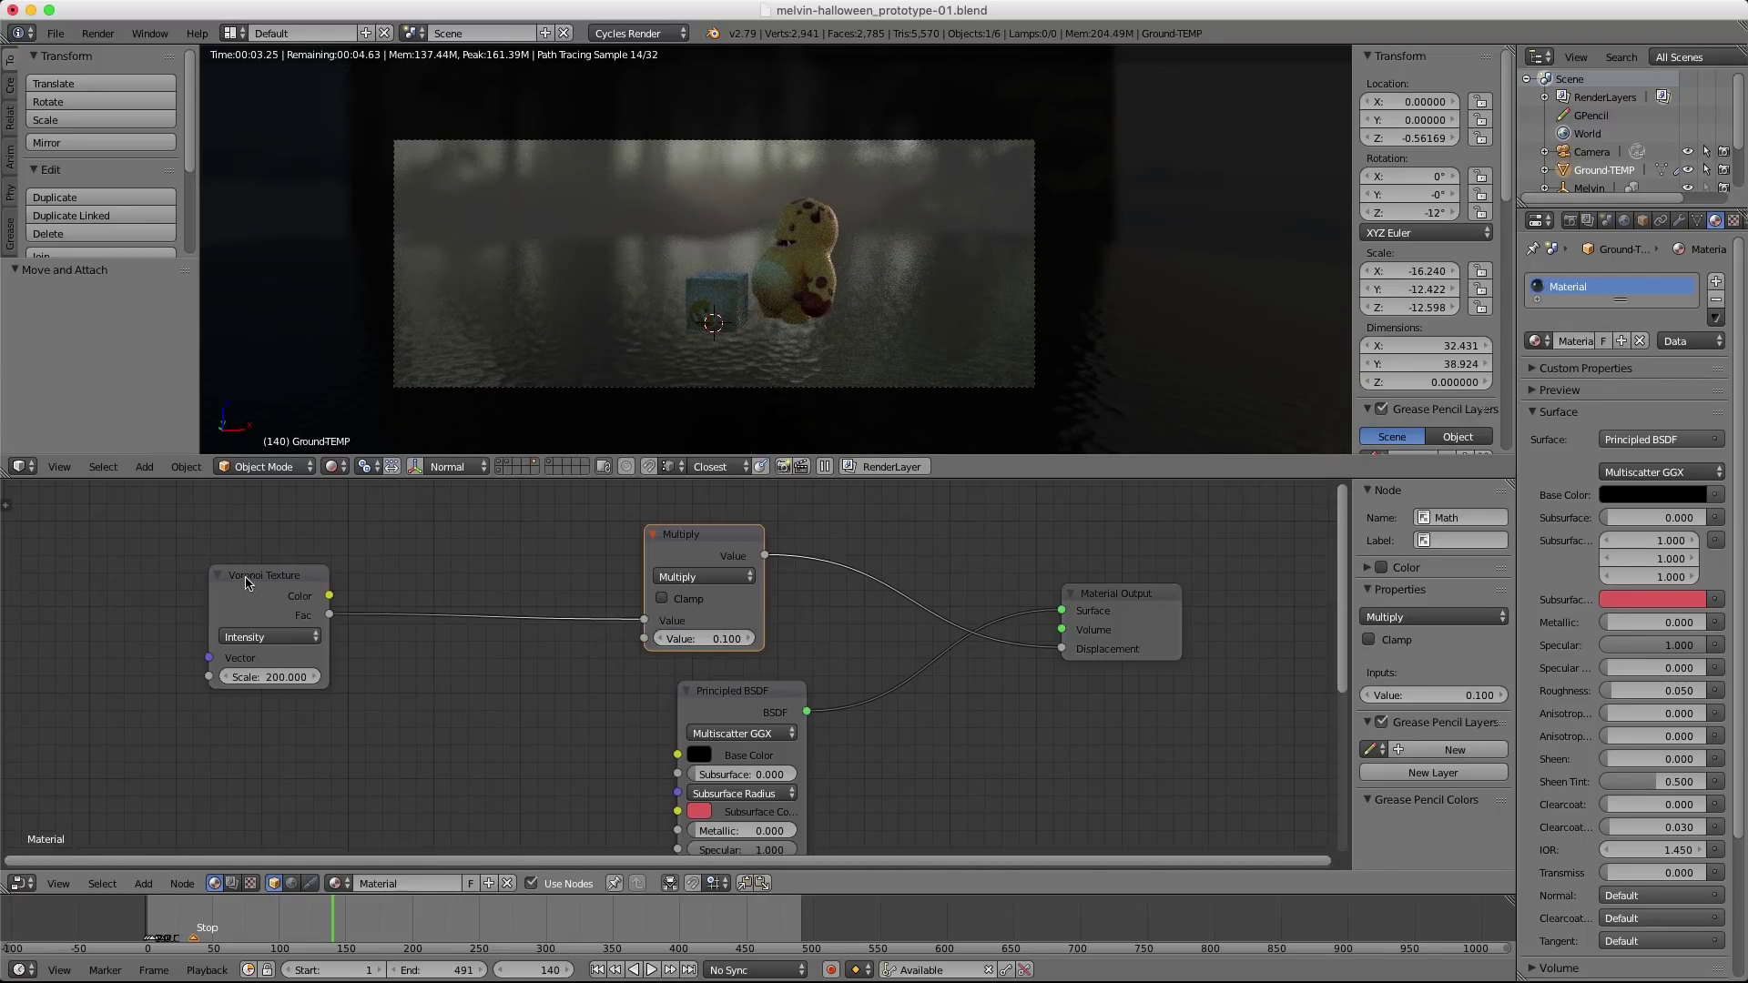
Move the Voronoi Texture node farther from the Multiply node and lower its scale to 100, then to 50.
left_click_drag(246, 583, 167, 587)
scroll(256, 591, "up", 2)
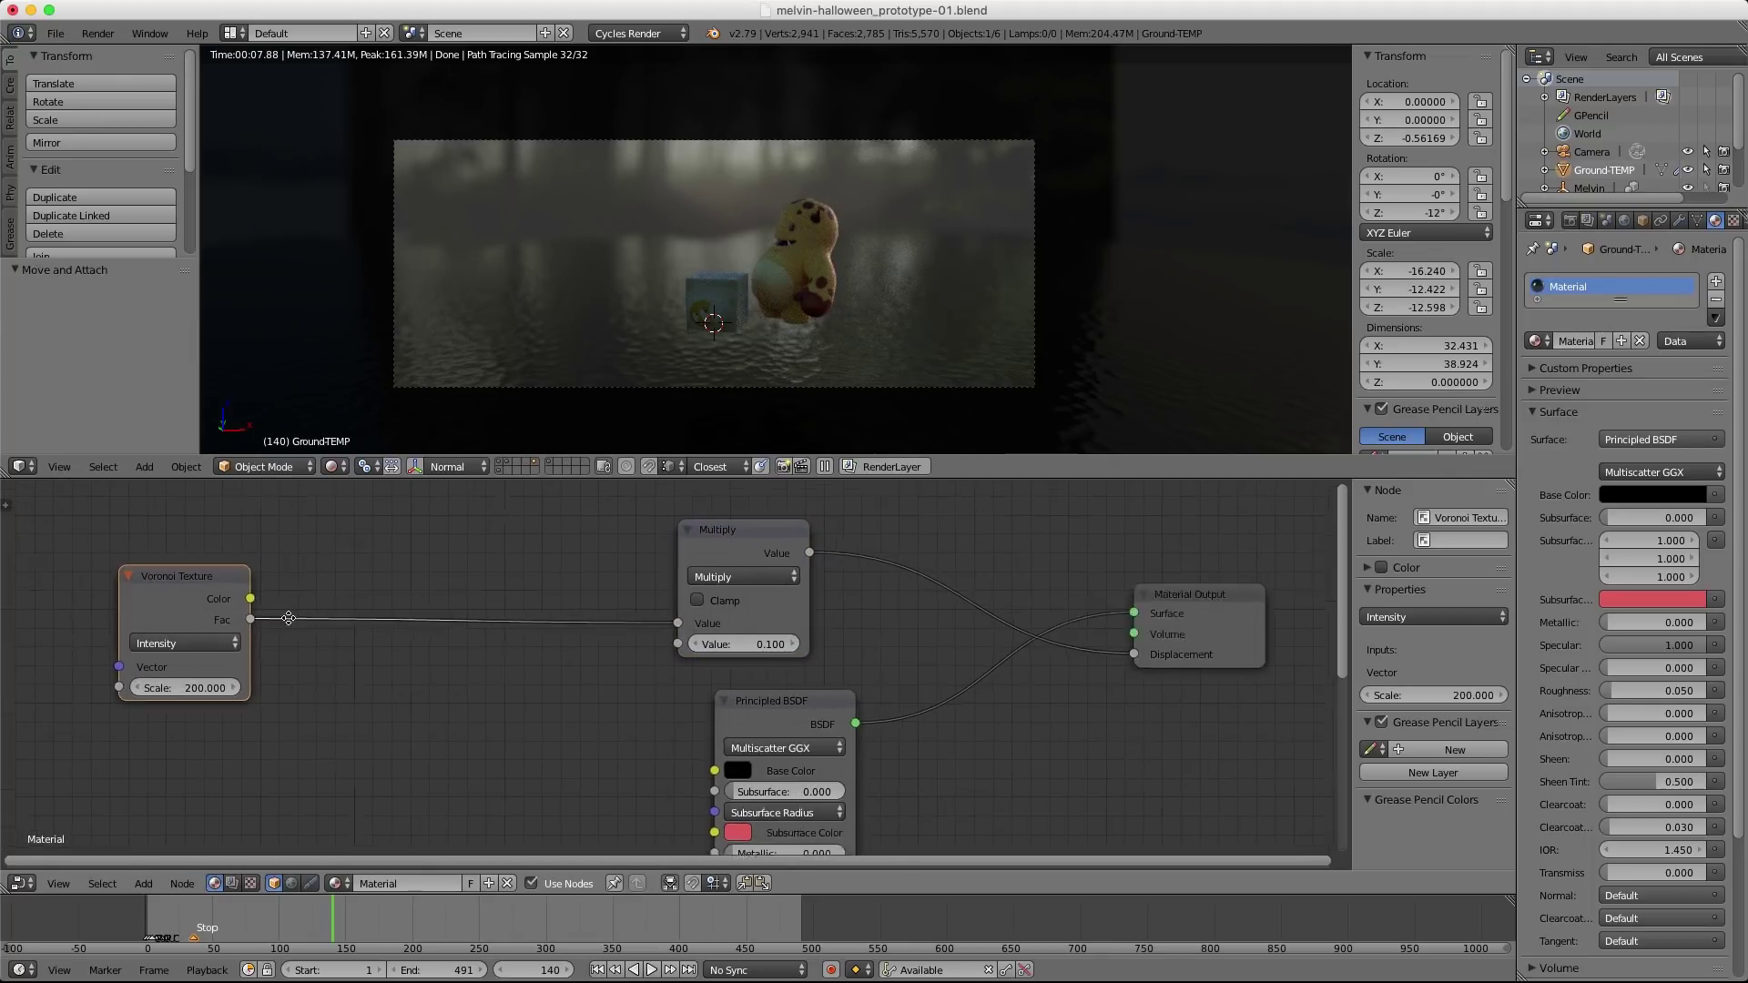
left_click(259, 710)
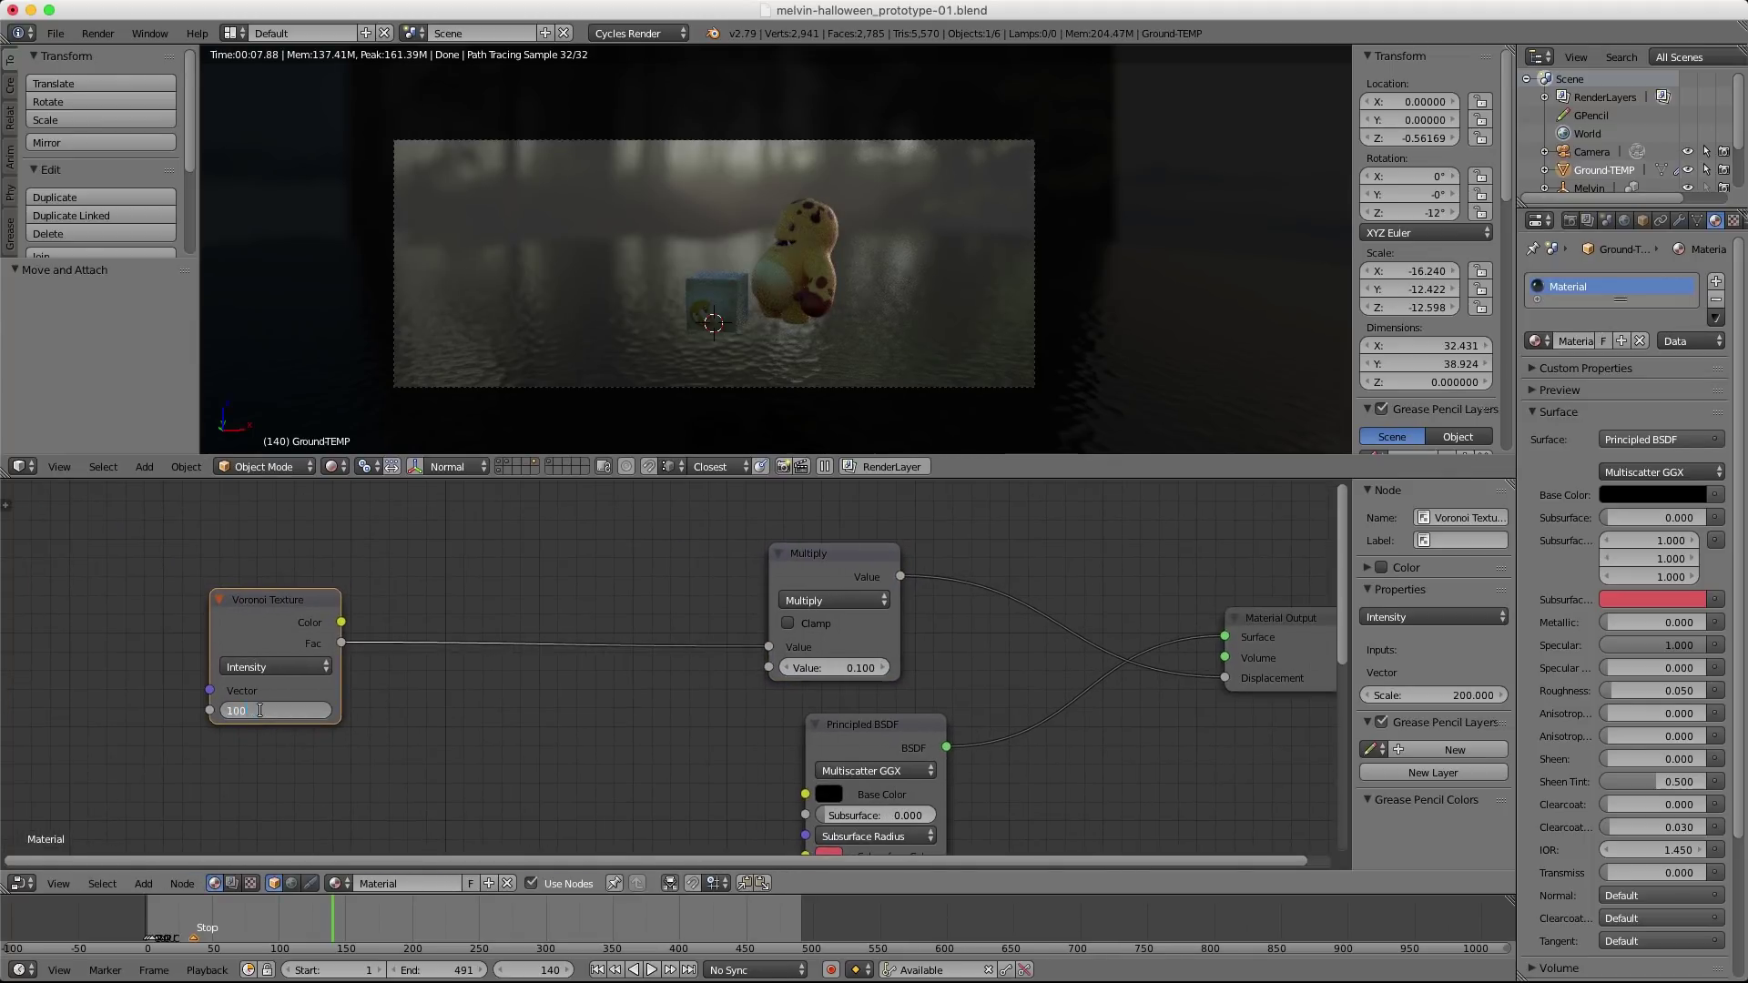
key("Return")
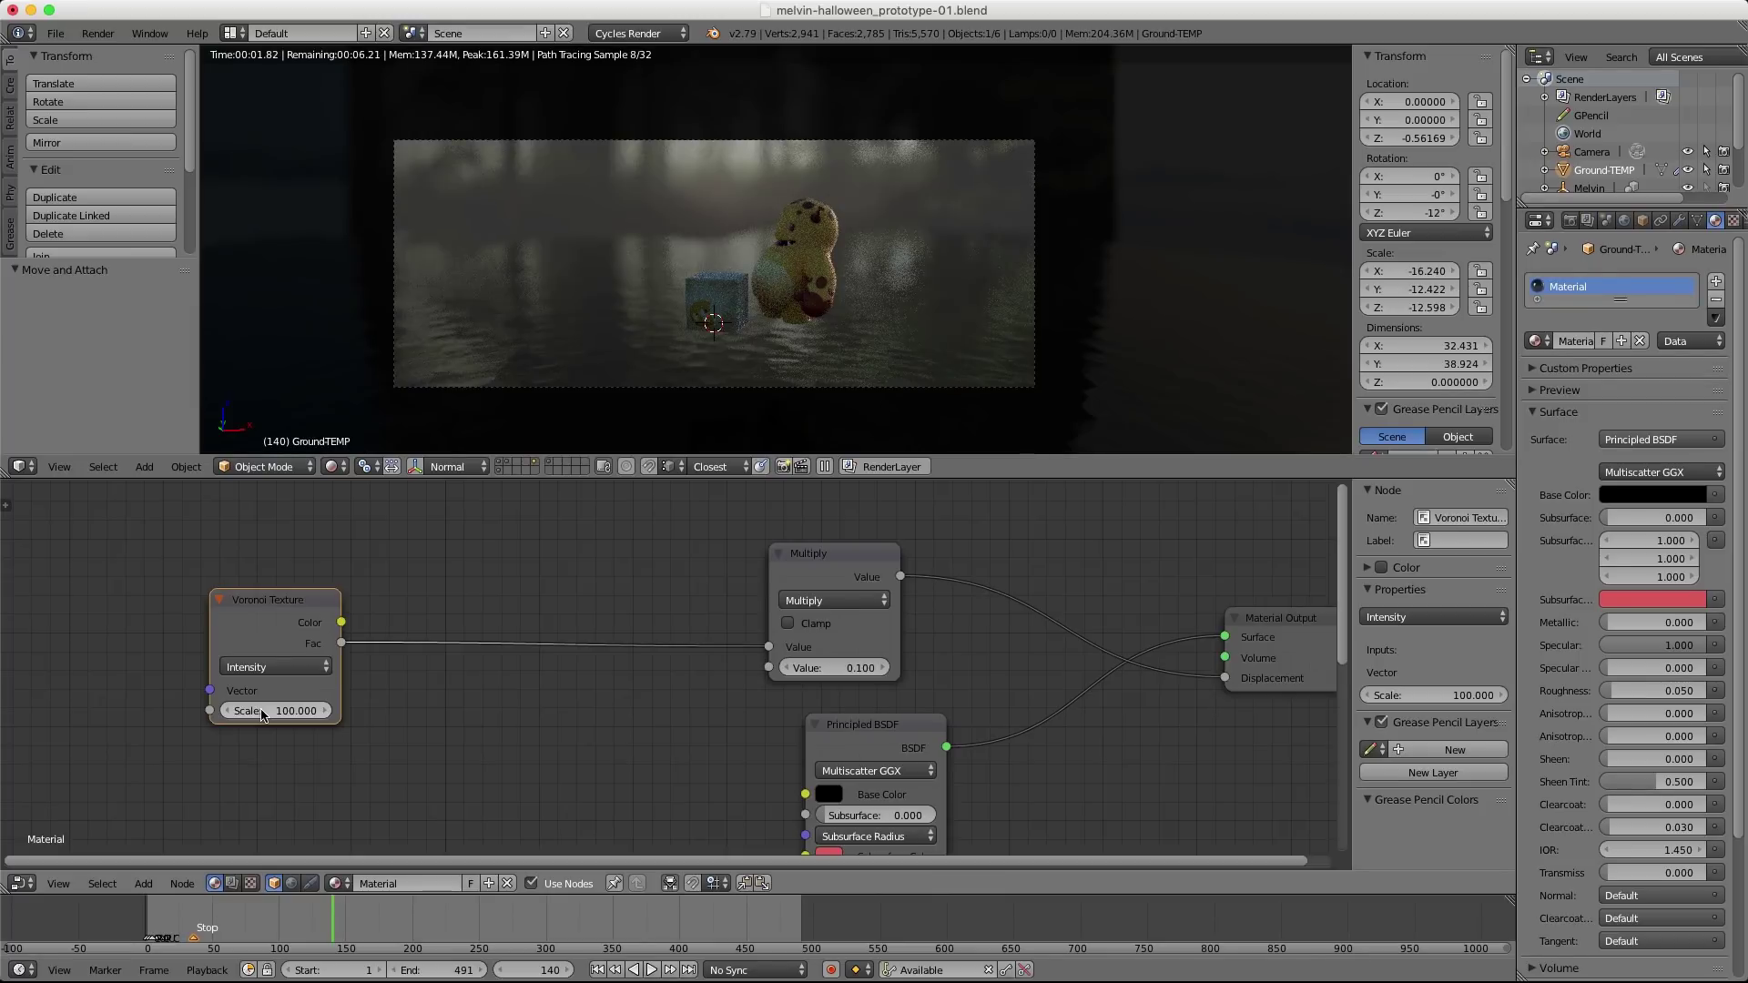
left_click(261, 711)
key("Return")
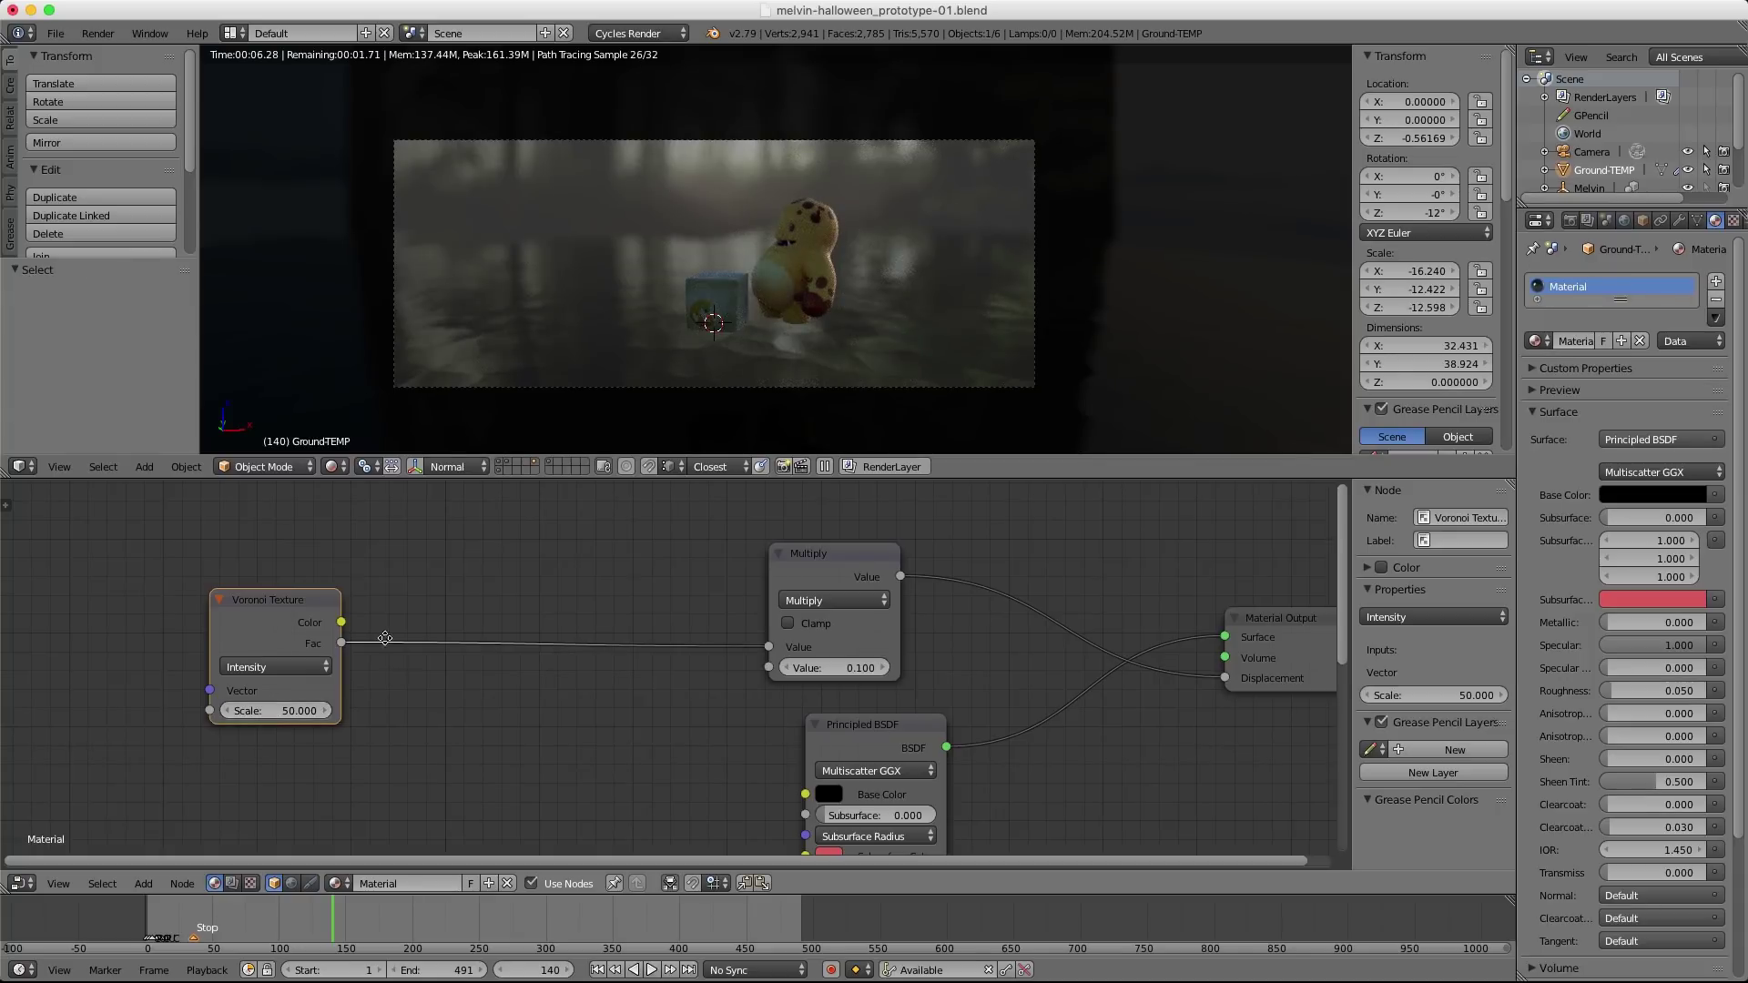
Raise the Voronoi Texture node, duplicate it below the original and set the copy's scale to 100.
scroll(385, 638, "down", 2)
key("g")
left_click(364, 563)
key("g")
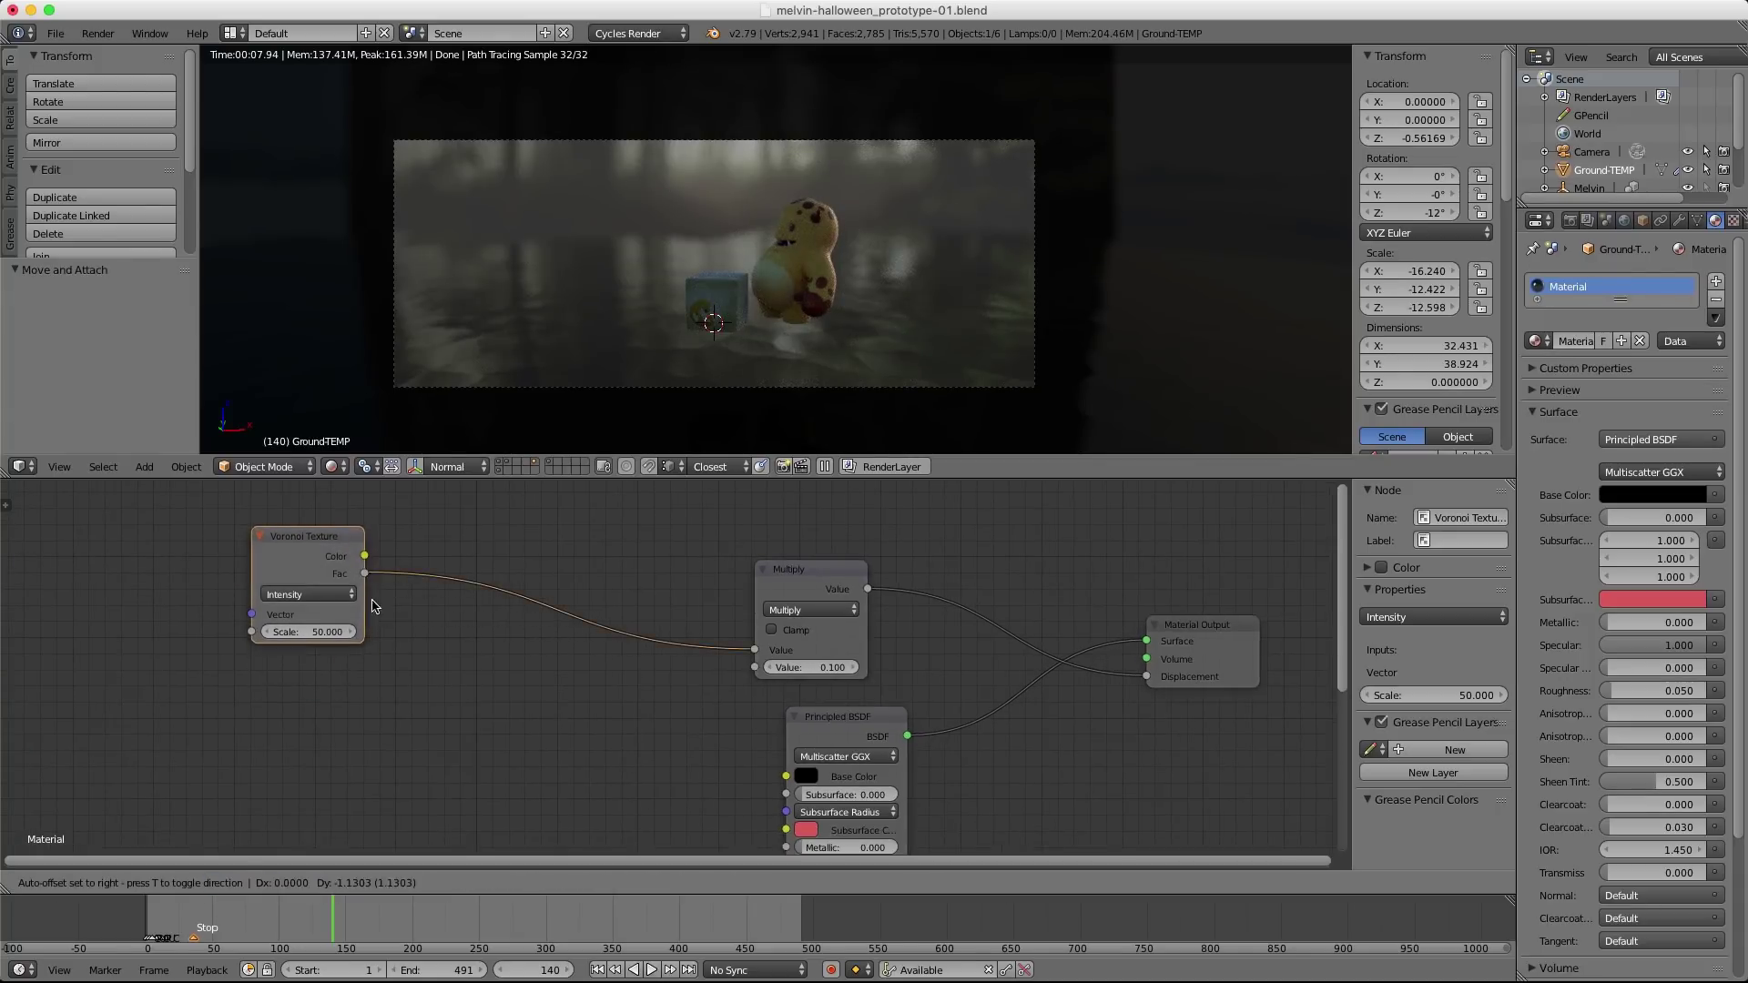
left_click(372, 605)
key("shift+d")
left_click(344, 754)
left_click(311, 781)
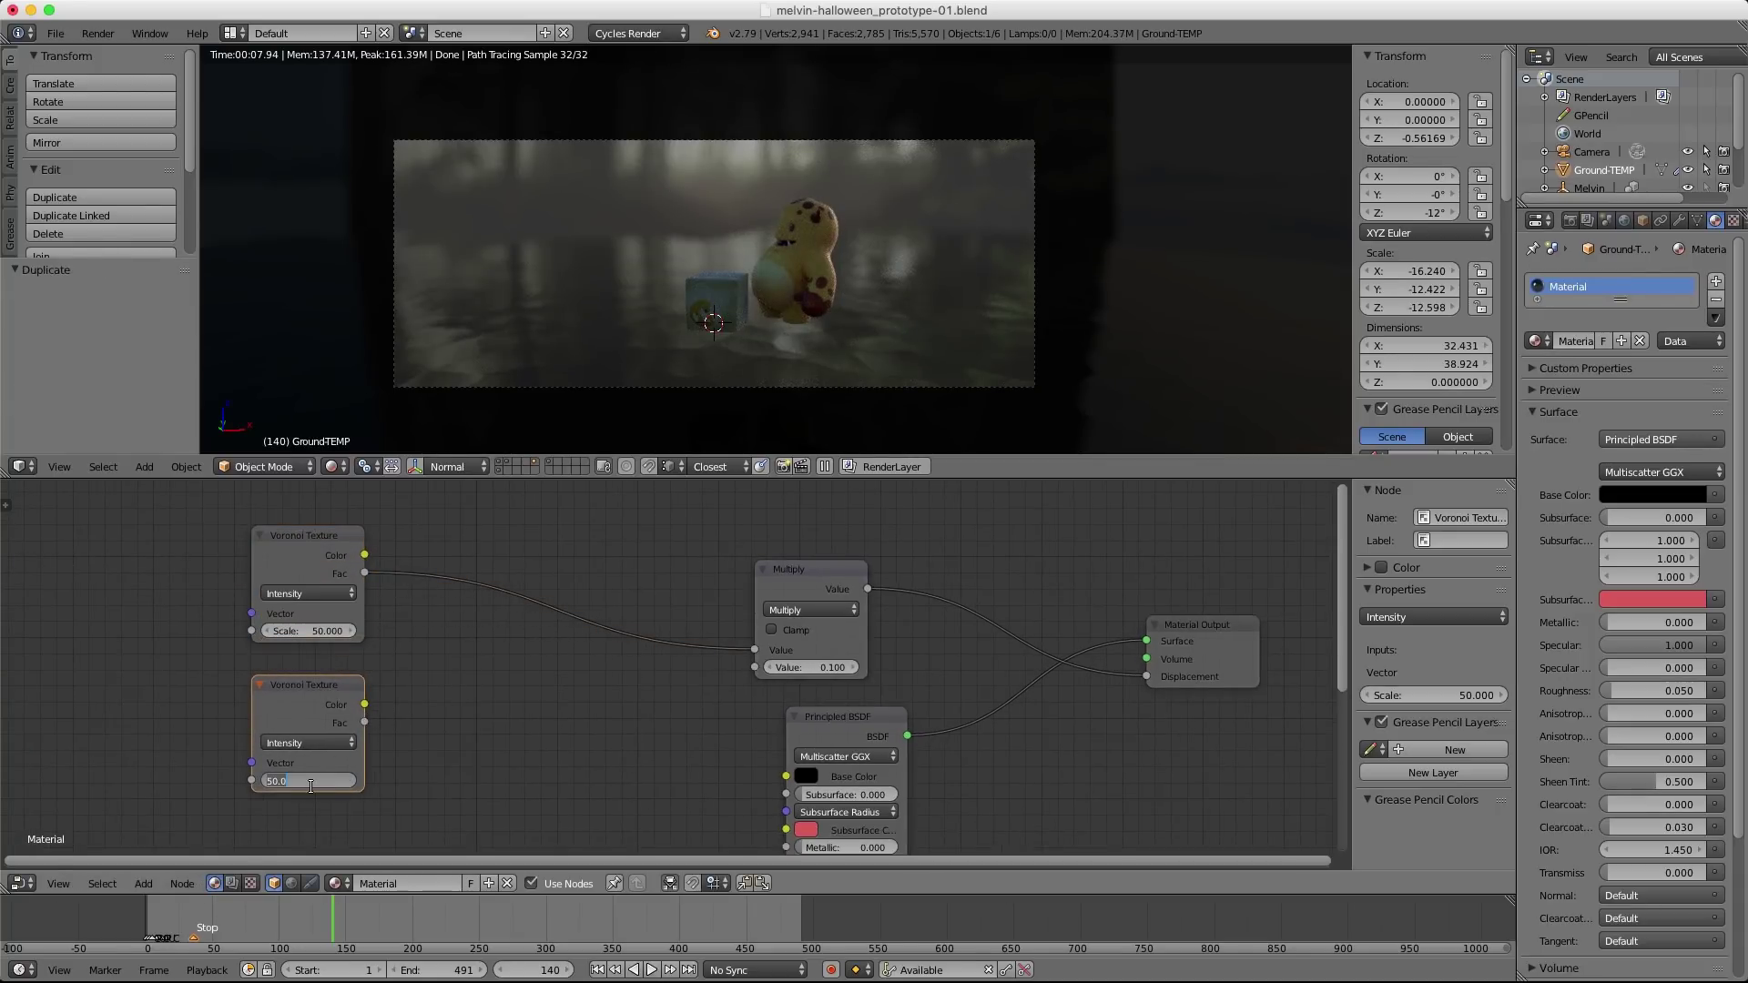
key("Return")
Insert a MixRGB node before Multiply with the second Voronoi's Fac linked to Color2, and set the Multiply value to 0.2.
key("shift+a")
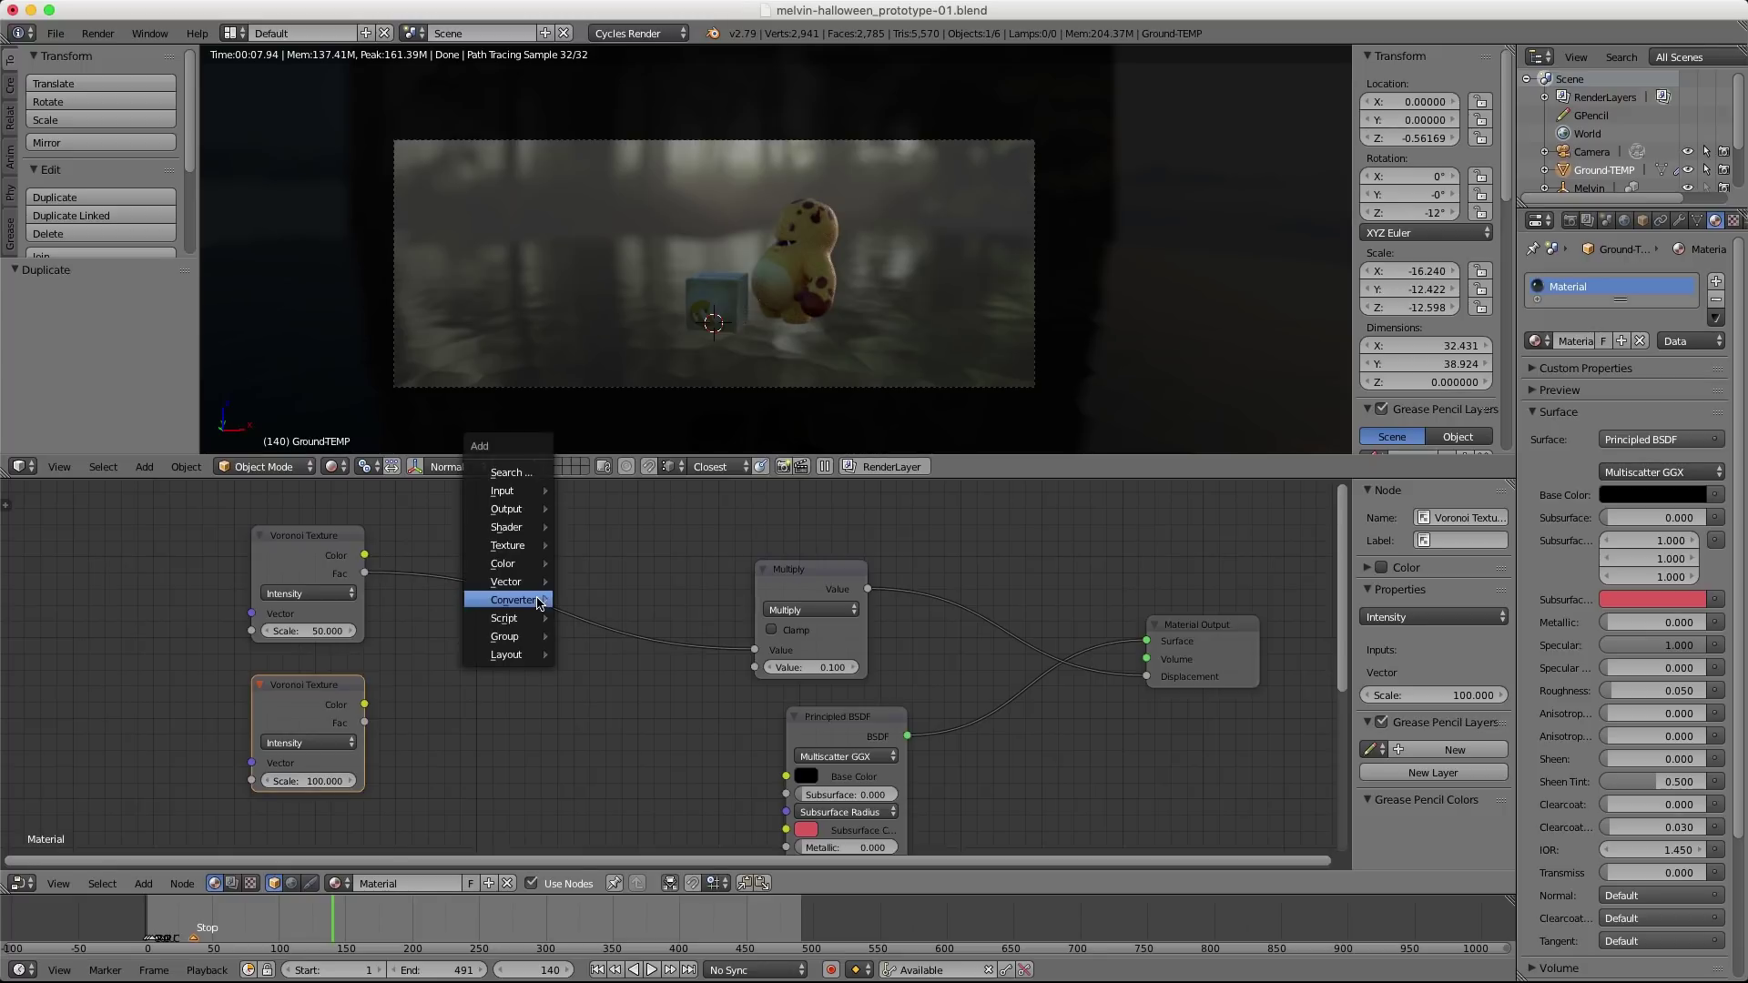
mouse_move(537, 563)
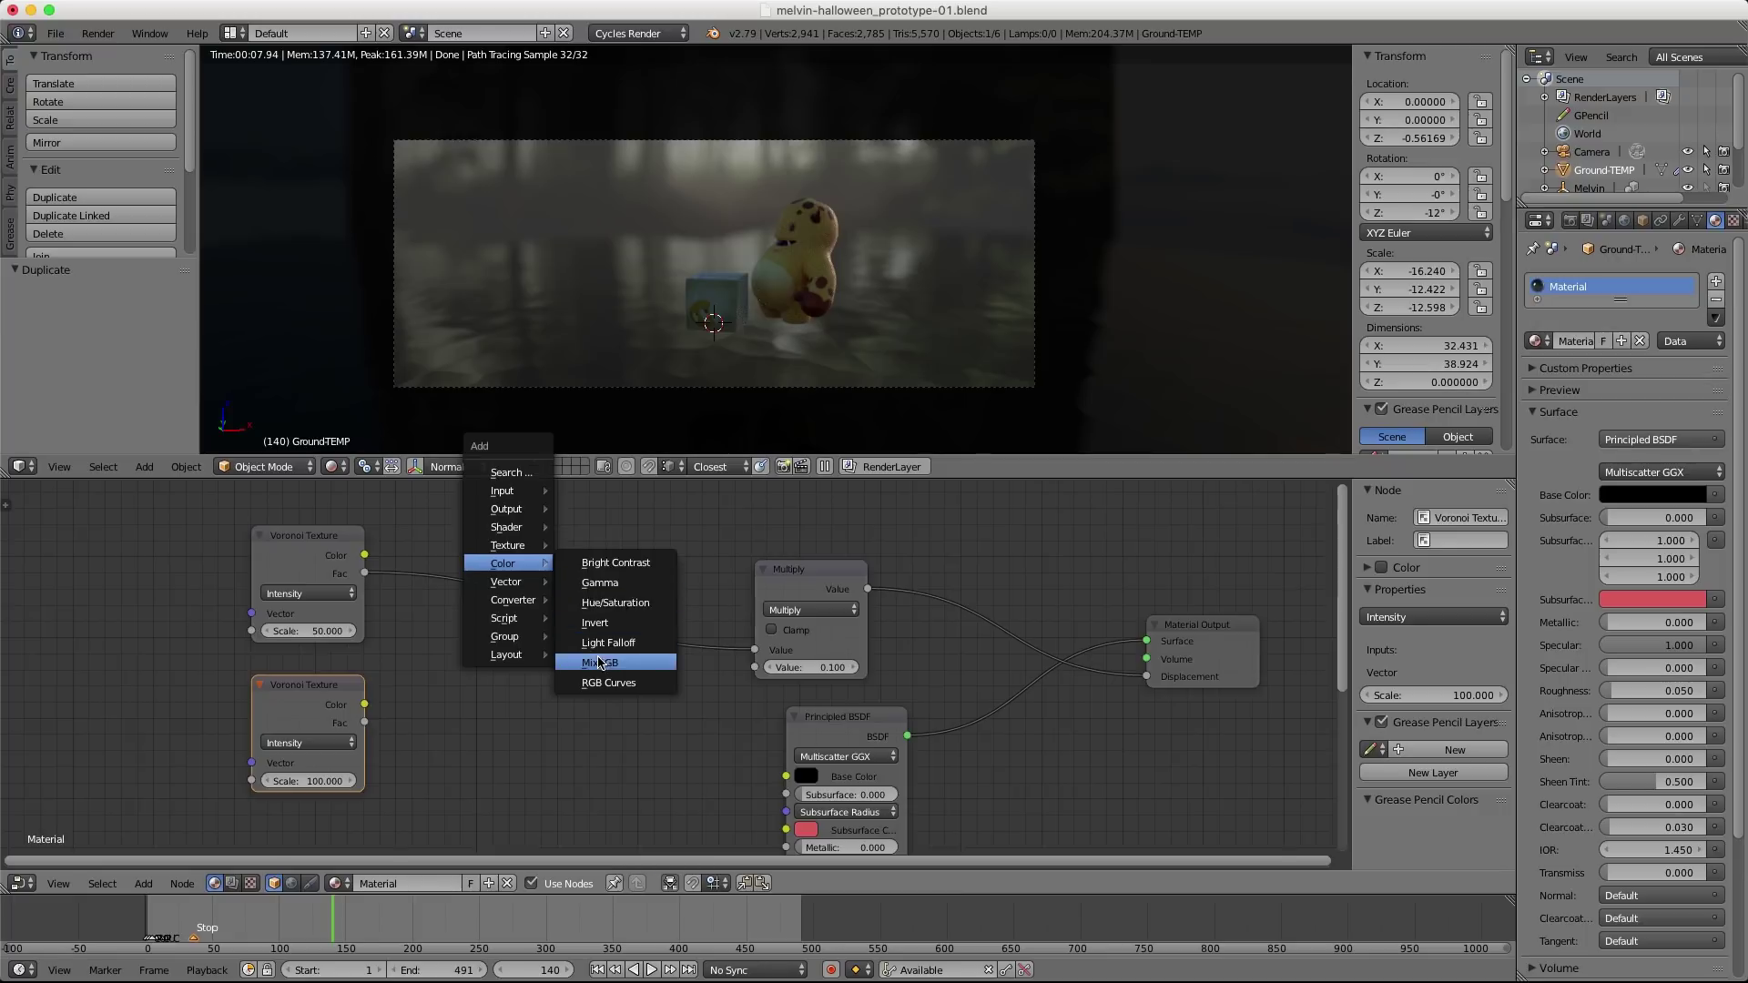
left_click(601, 663)
left_click(597, 648)
left_click_drag(365, 723, 541, 693)
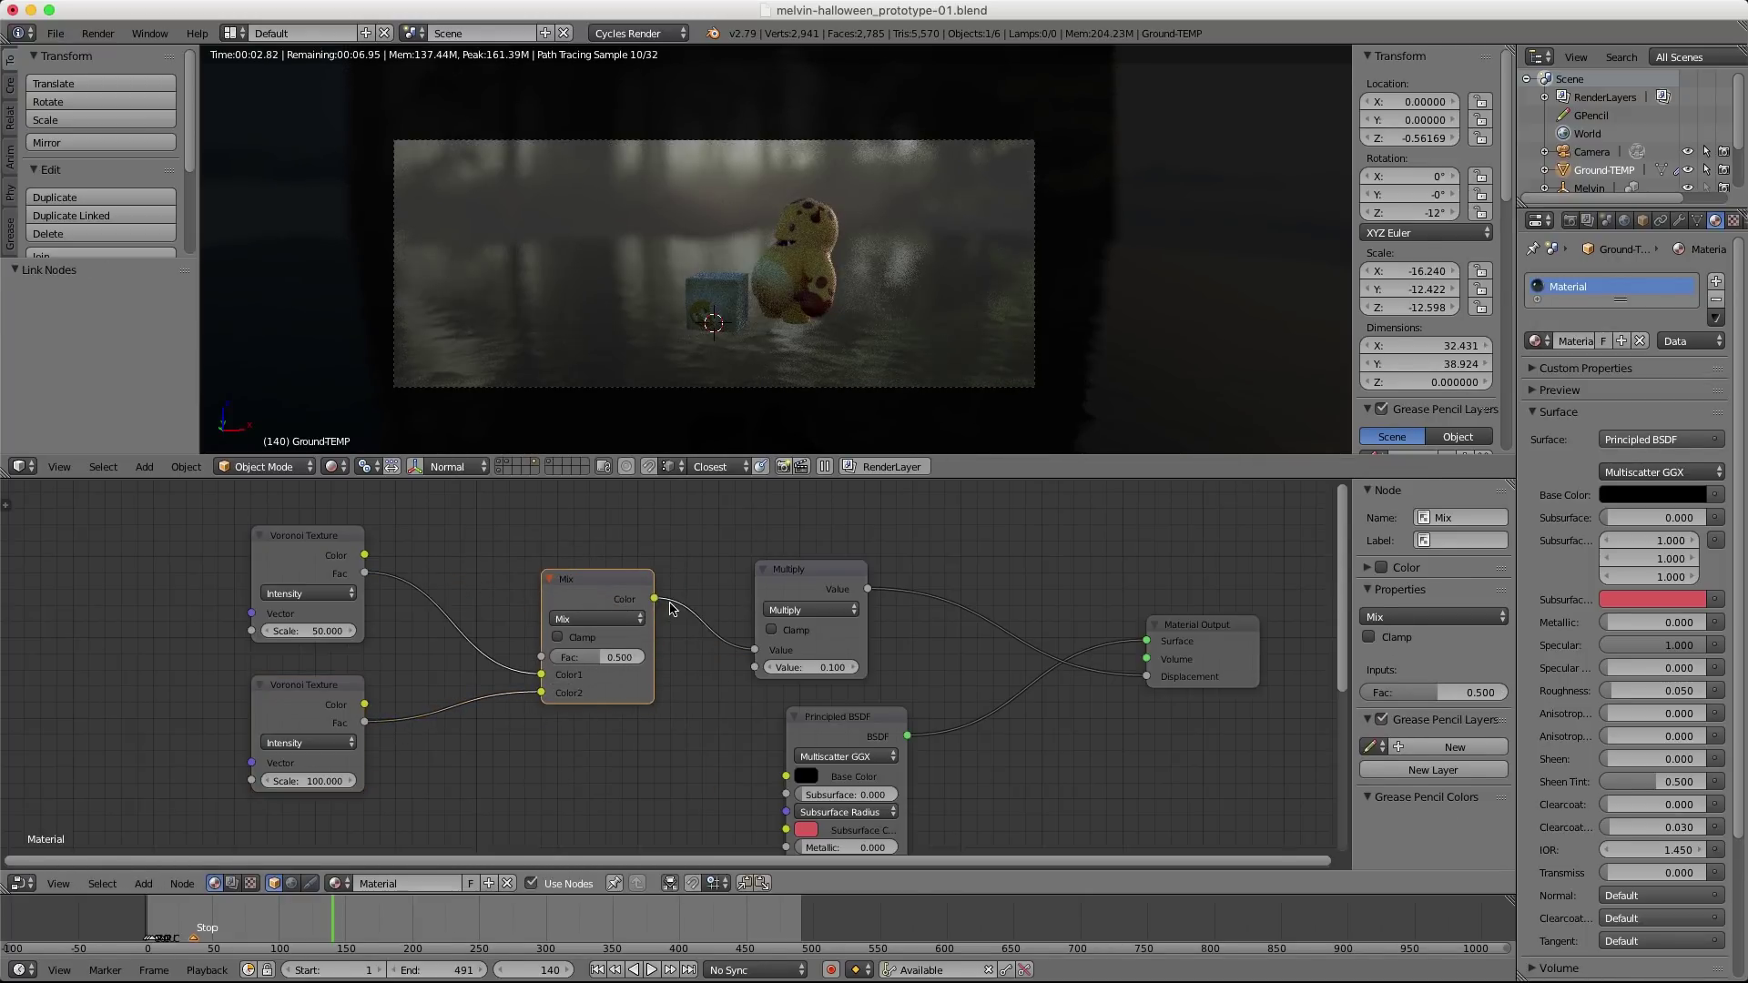
left_click(810, 667)
key("Return")
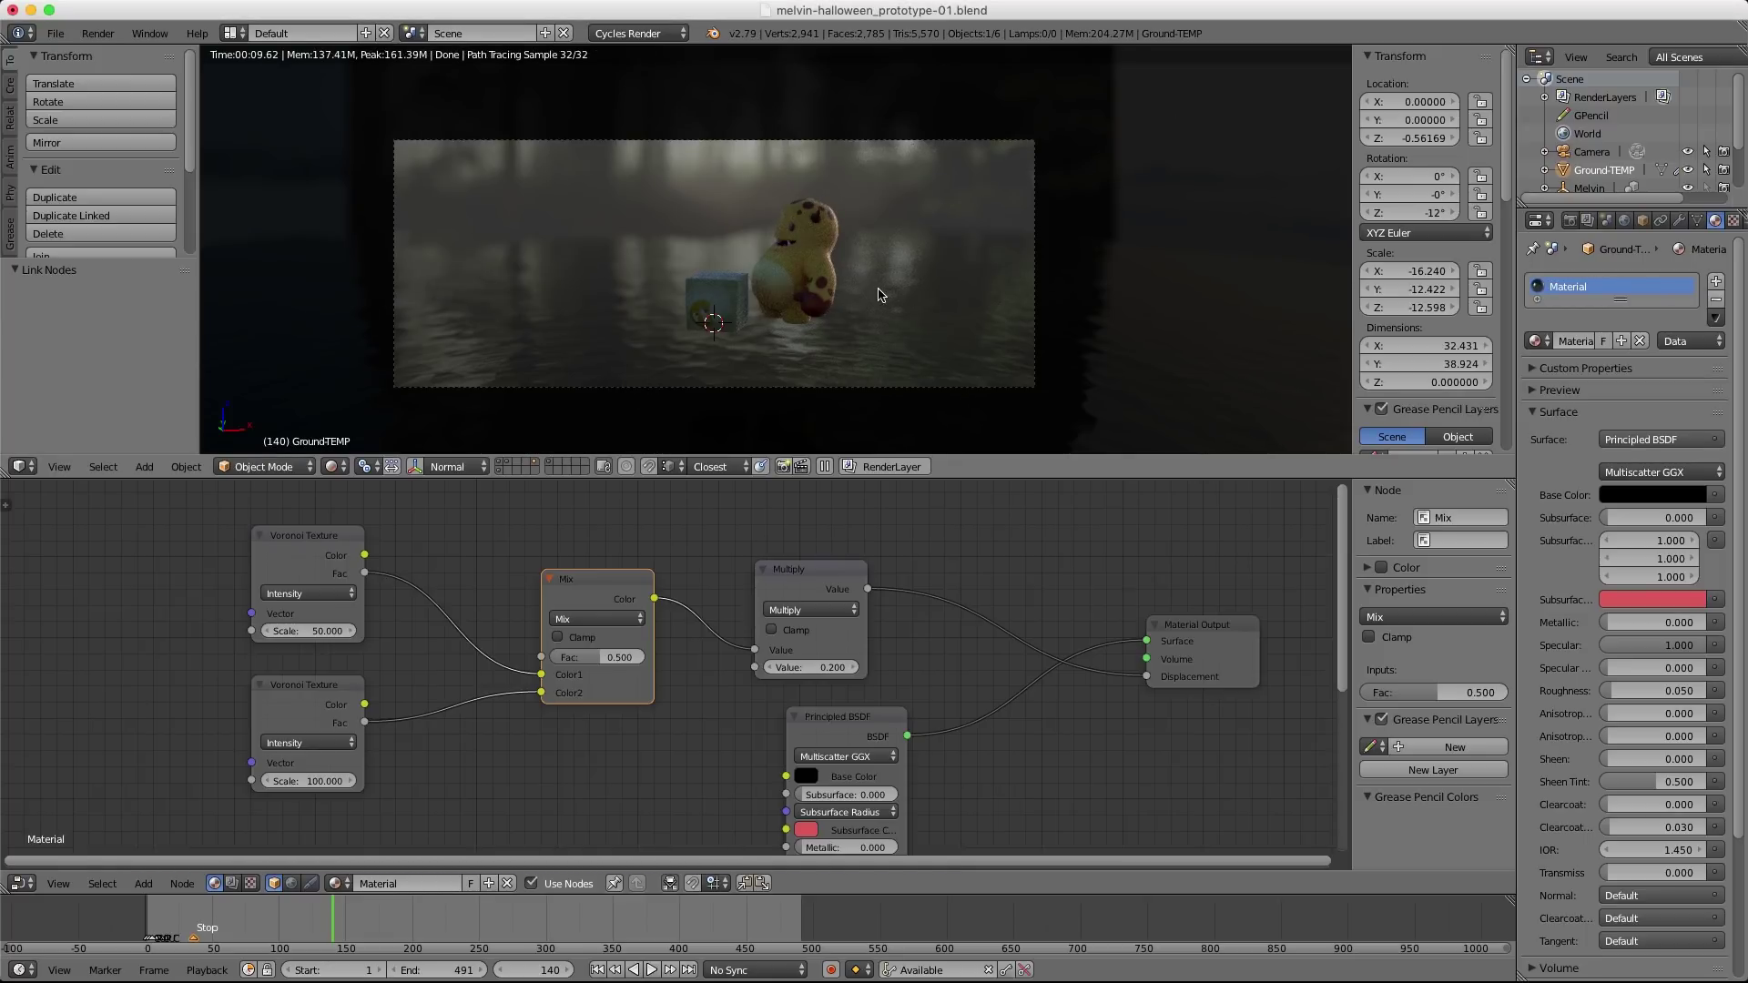
Select the camera and clear the keyframes from its depth of field distance and aperture size.
scroll(879, 294, "up", 3)
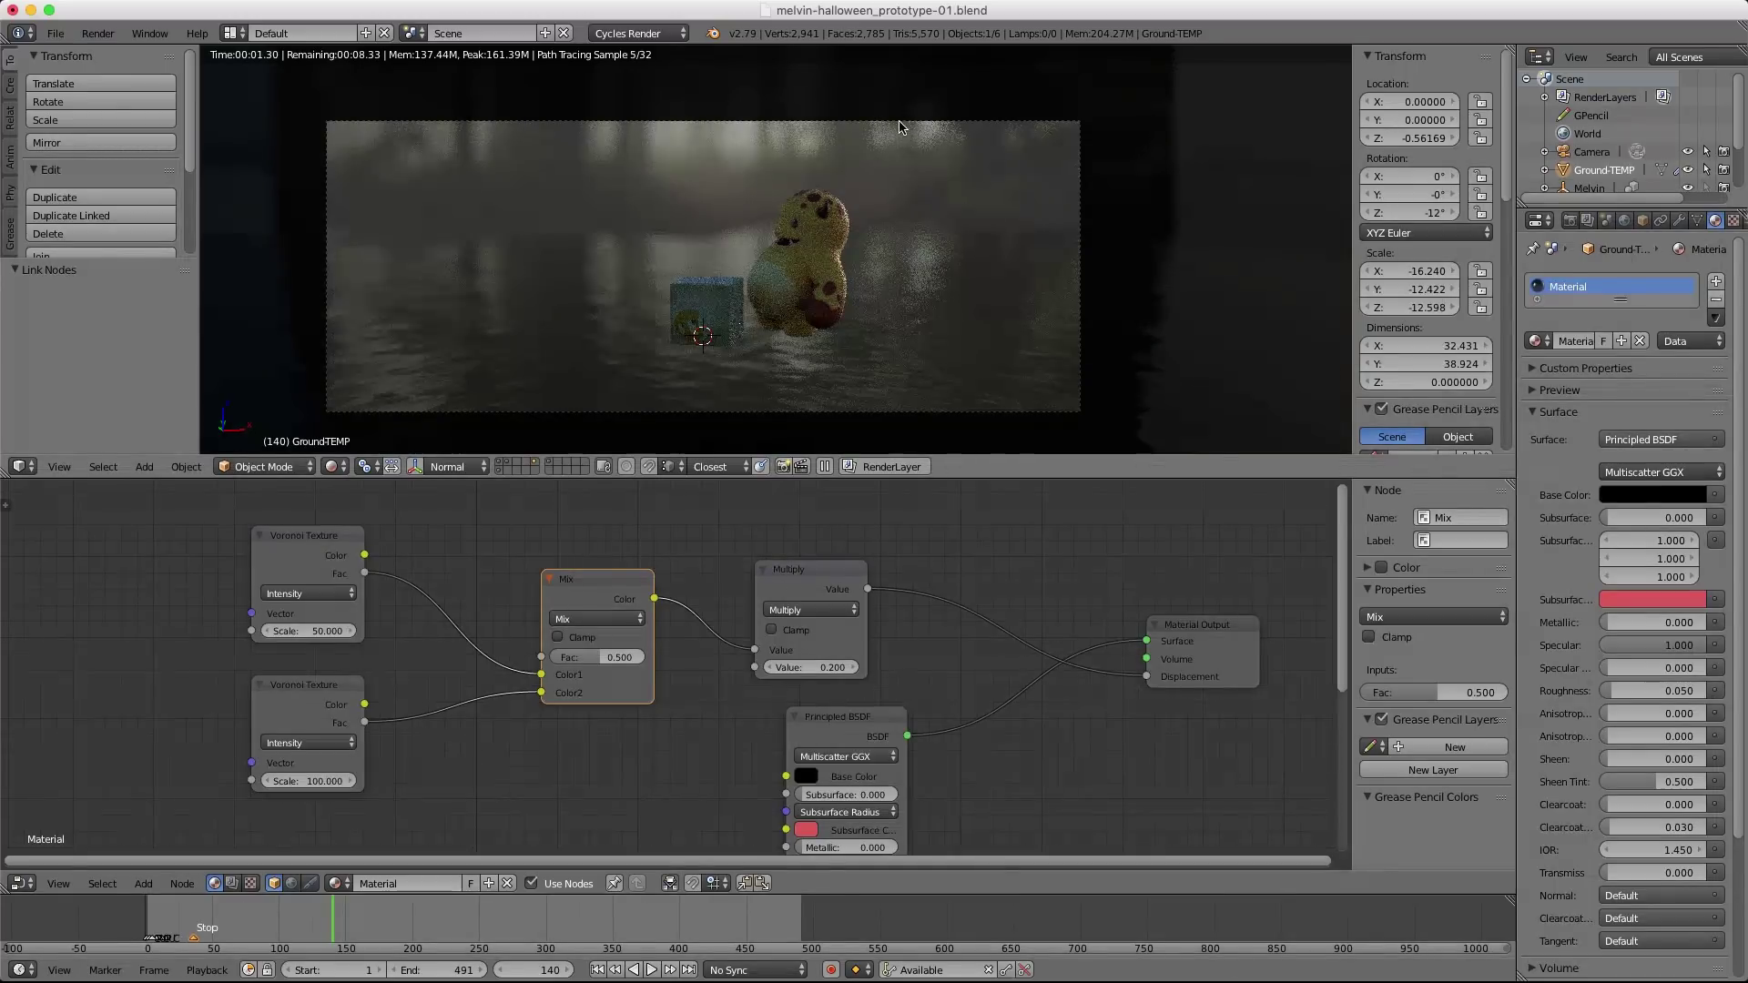
right_click(900, 117)
right_click(892, 121)
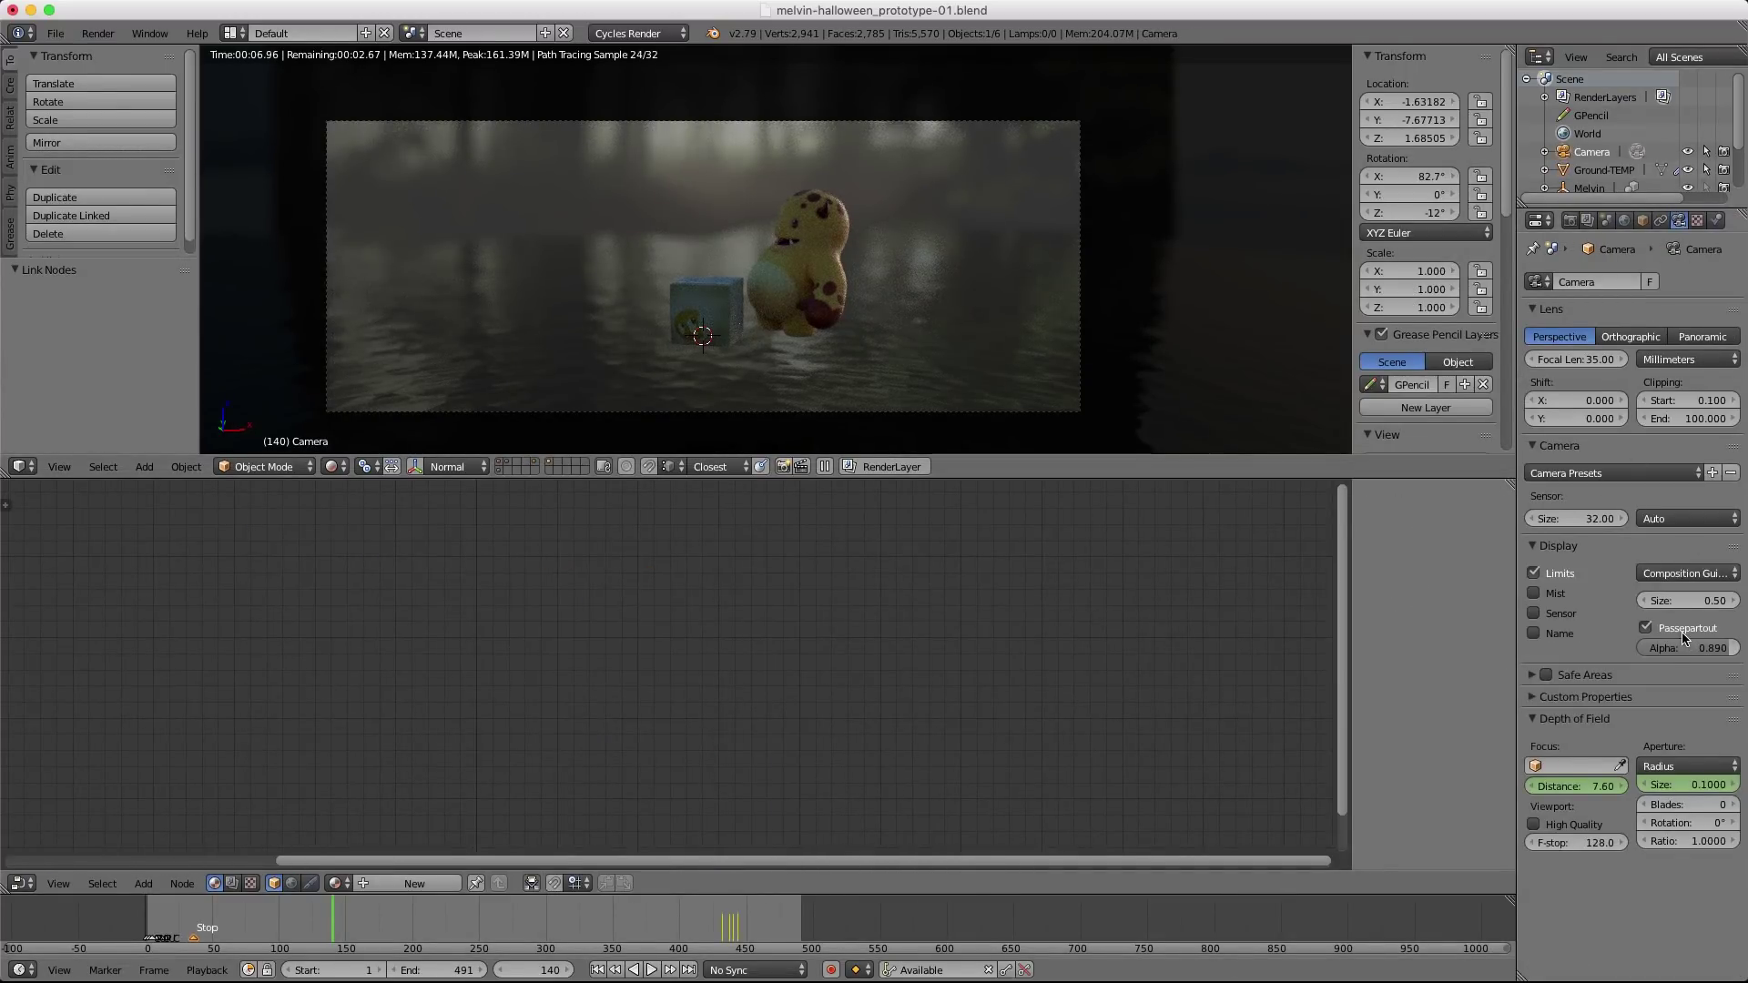
right_click(1586, 789)
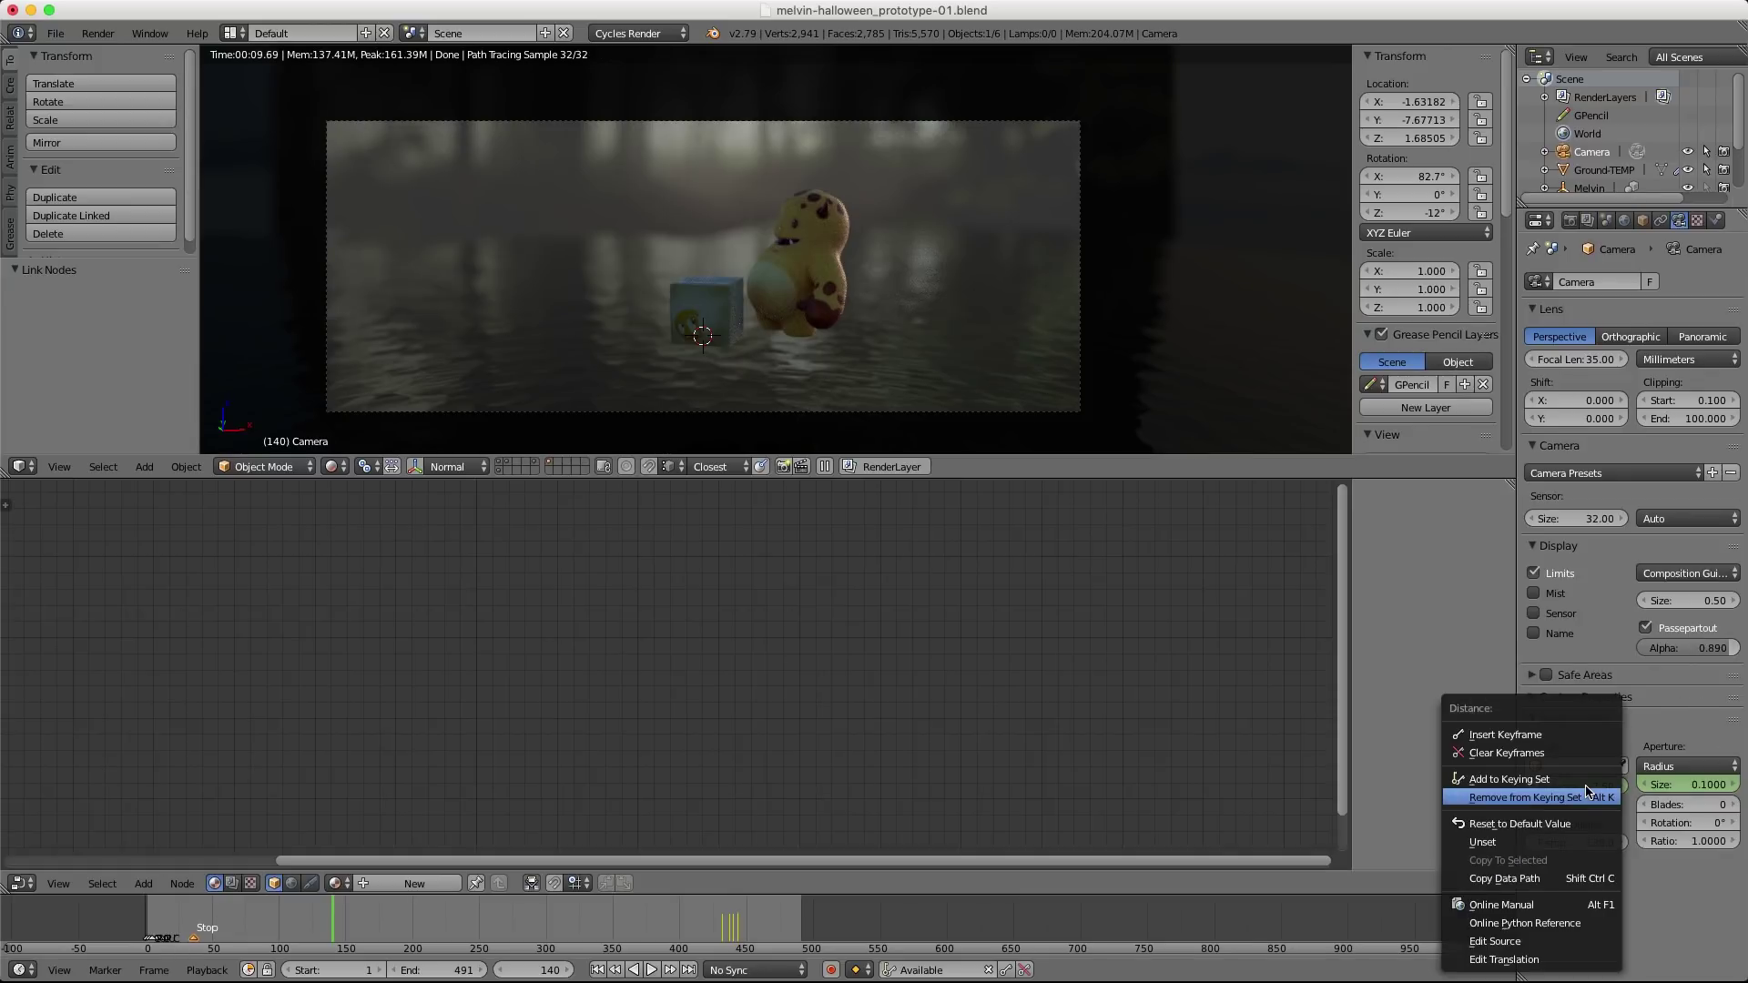
right_click(1690, 784)
left_click(1684, 781)
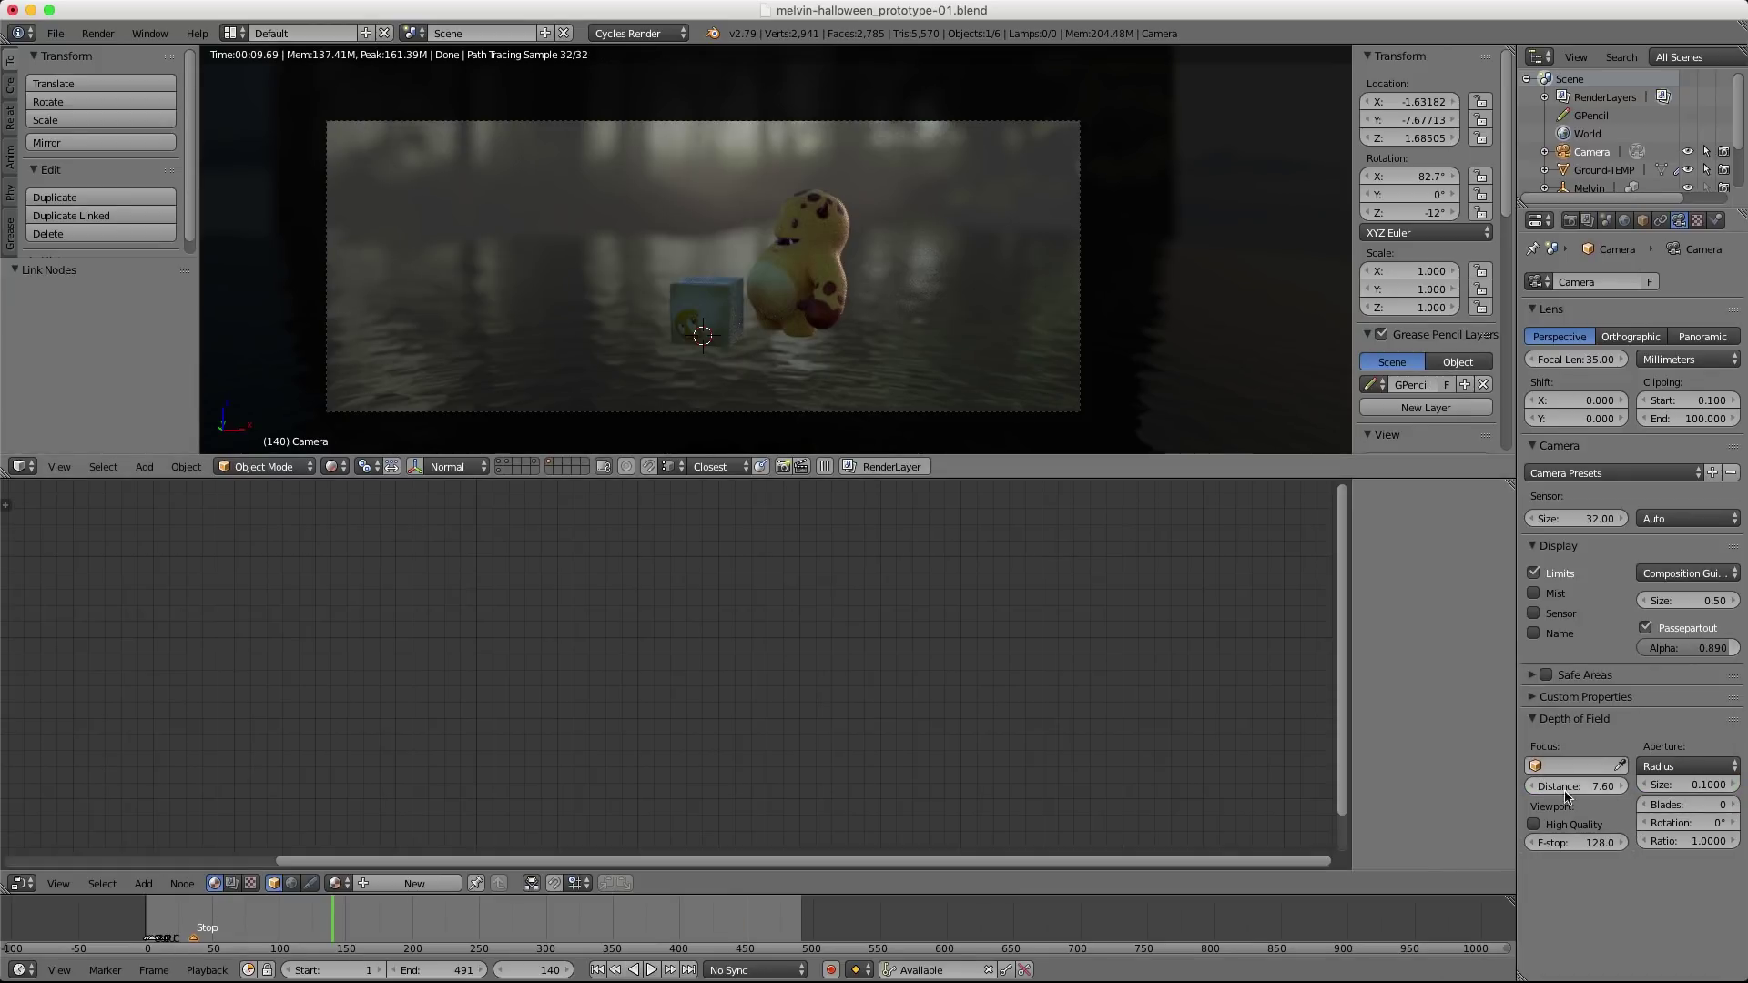
Set the camera's depth of field aperture size to 0.05 and preview it rendered through the camera.
left_click(1673, 784)
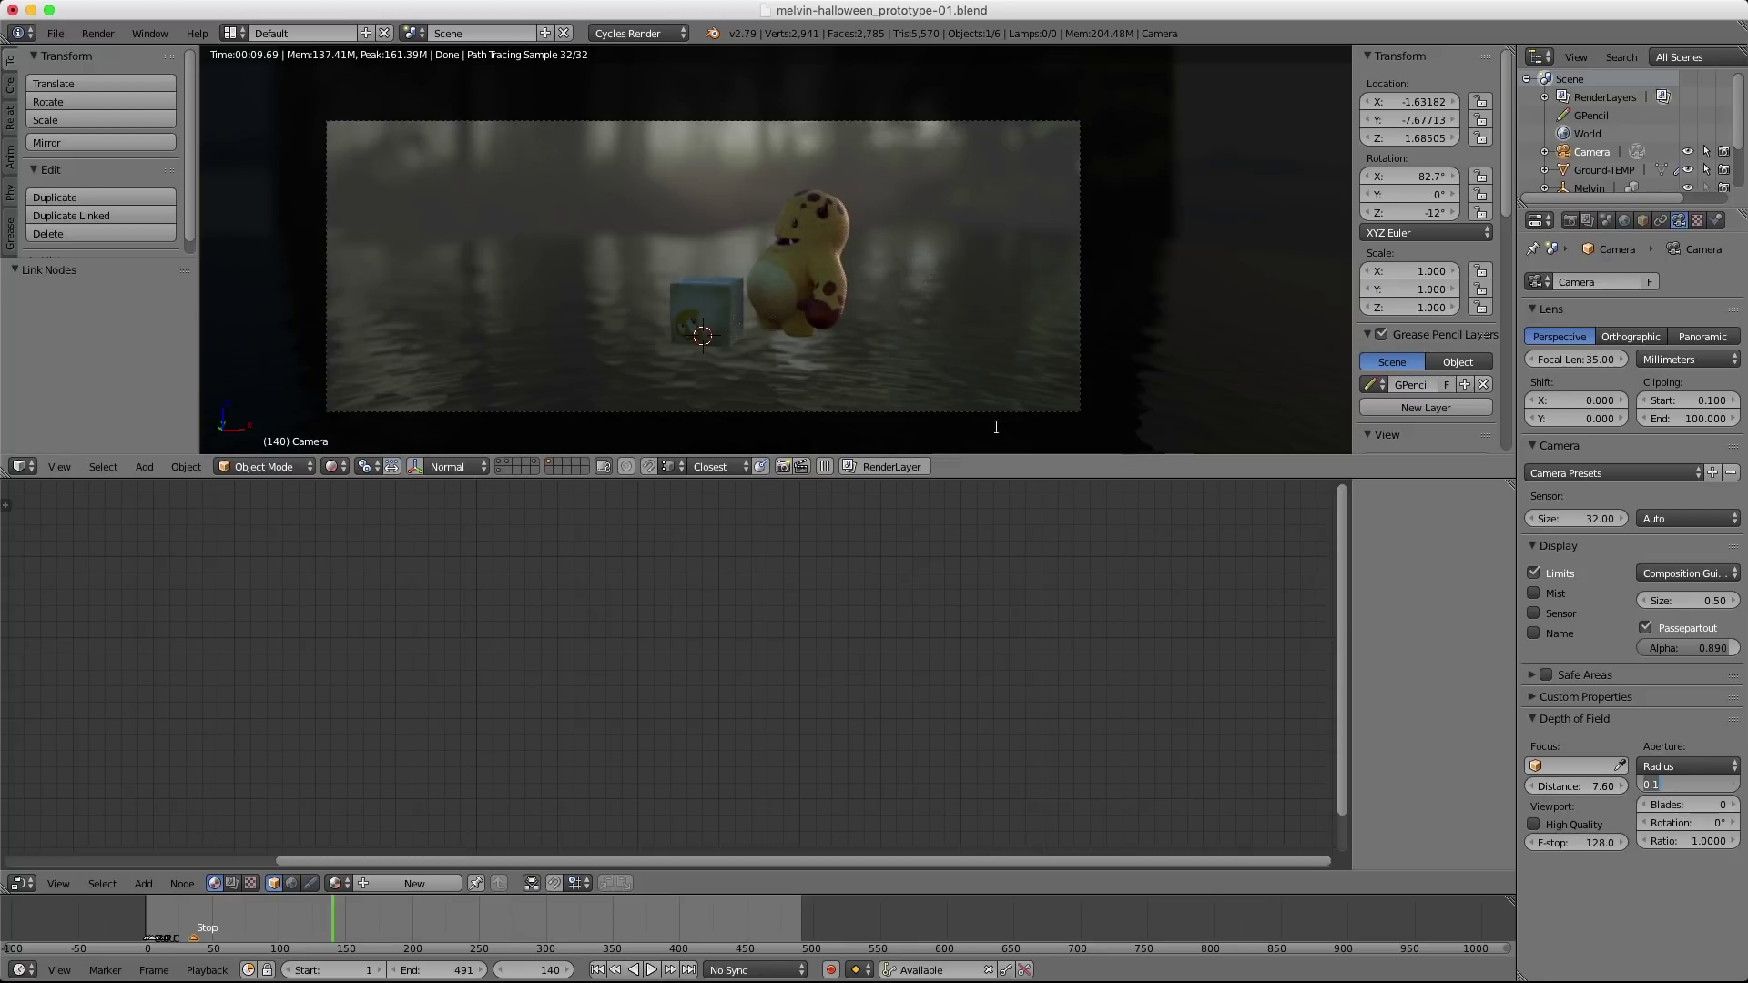
key("Return")
key("z")
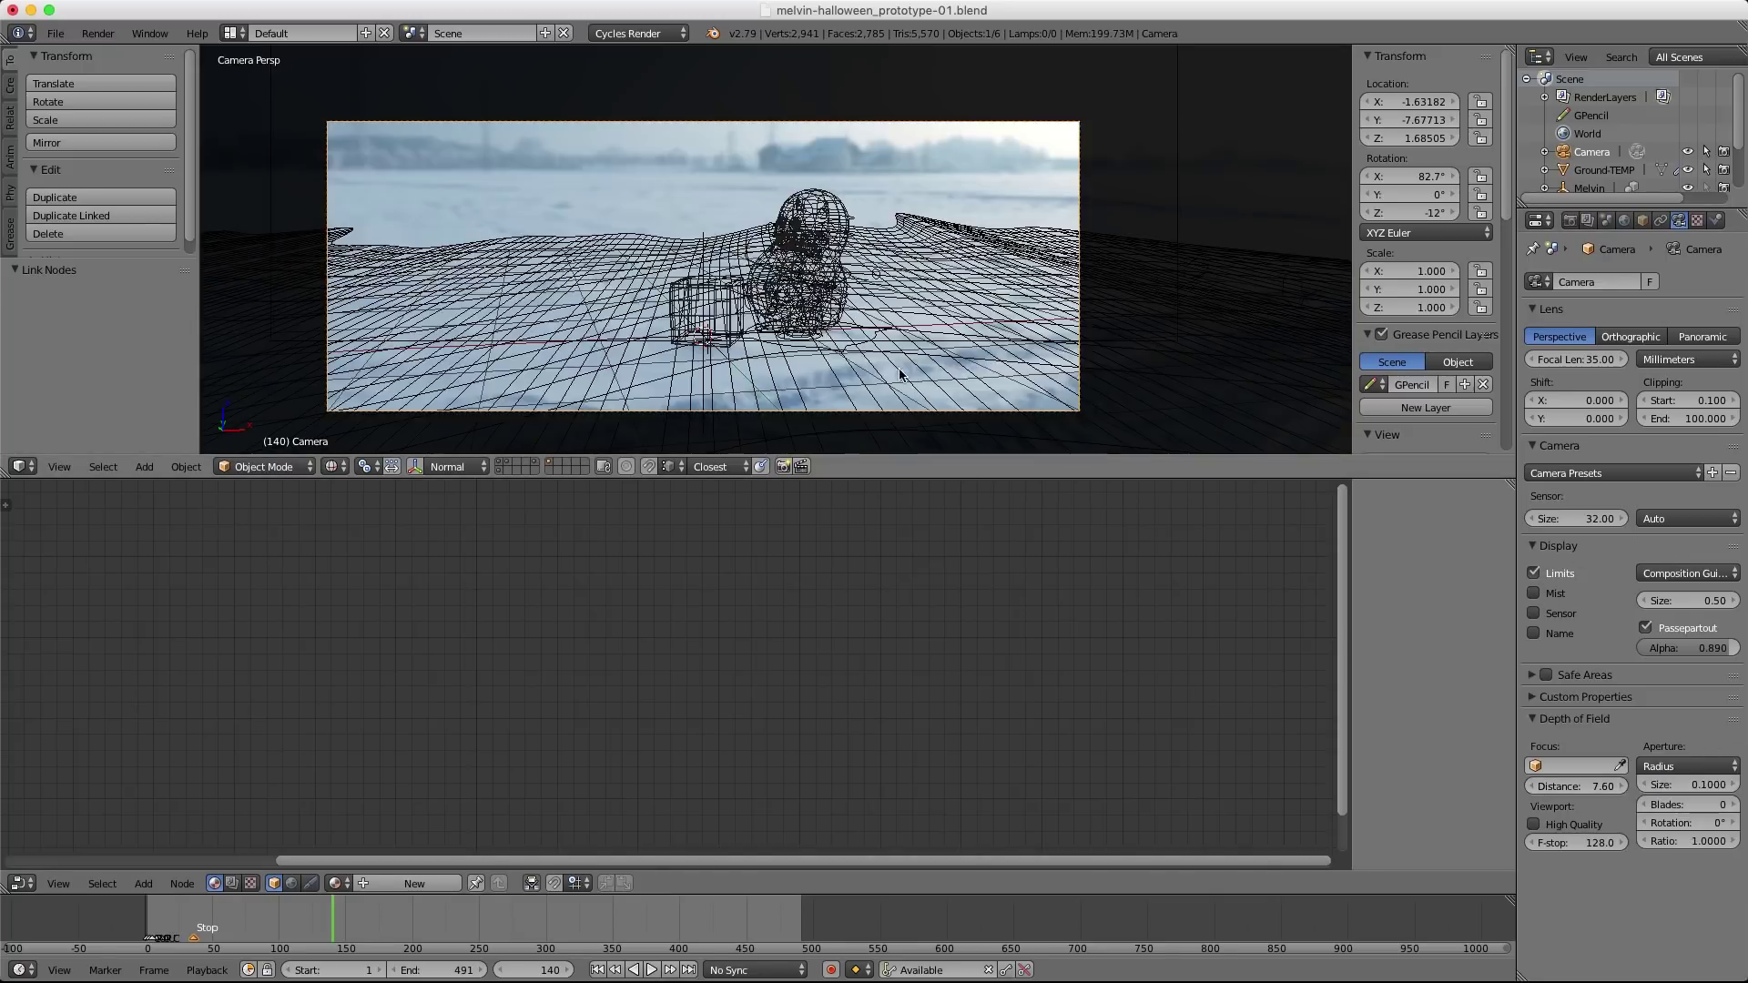
mouse_move(861, 340)
middle_mouse_down()
mouse_move(1026, 261)
mouse_move(854, 326)
mouse_move(866, 339)
middle_mouse_up()
scroll(867, 339, "up", 5)
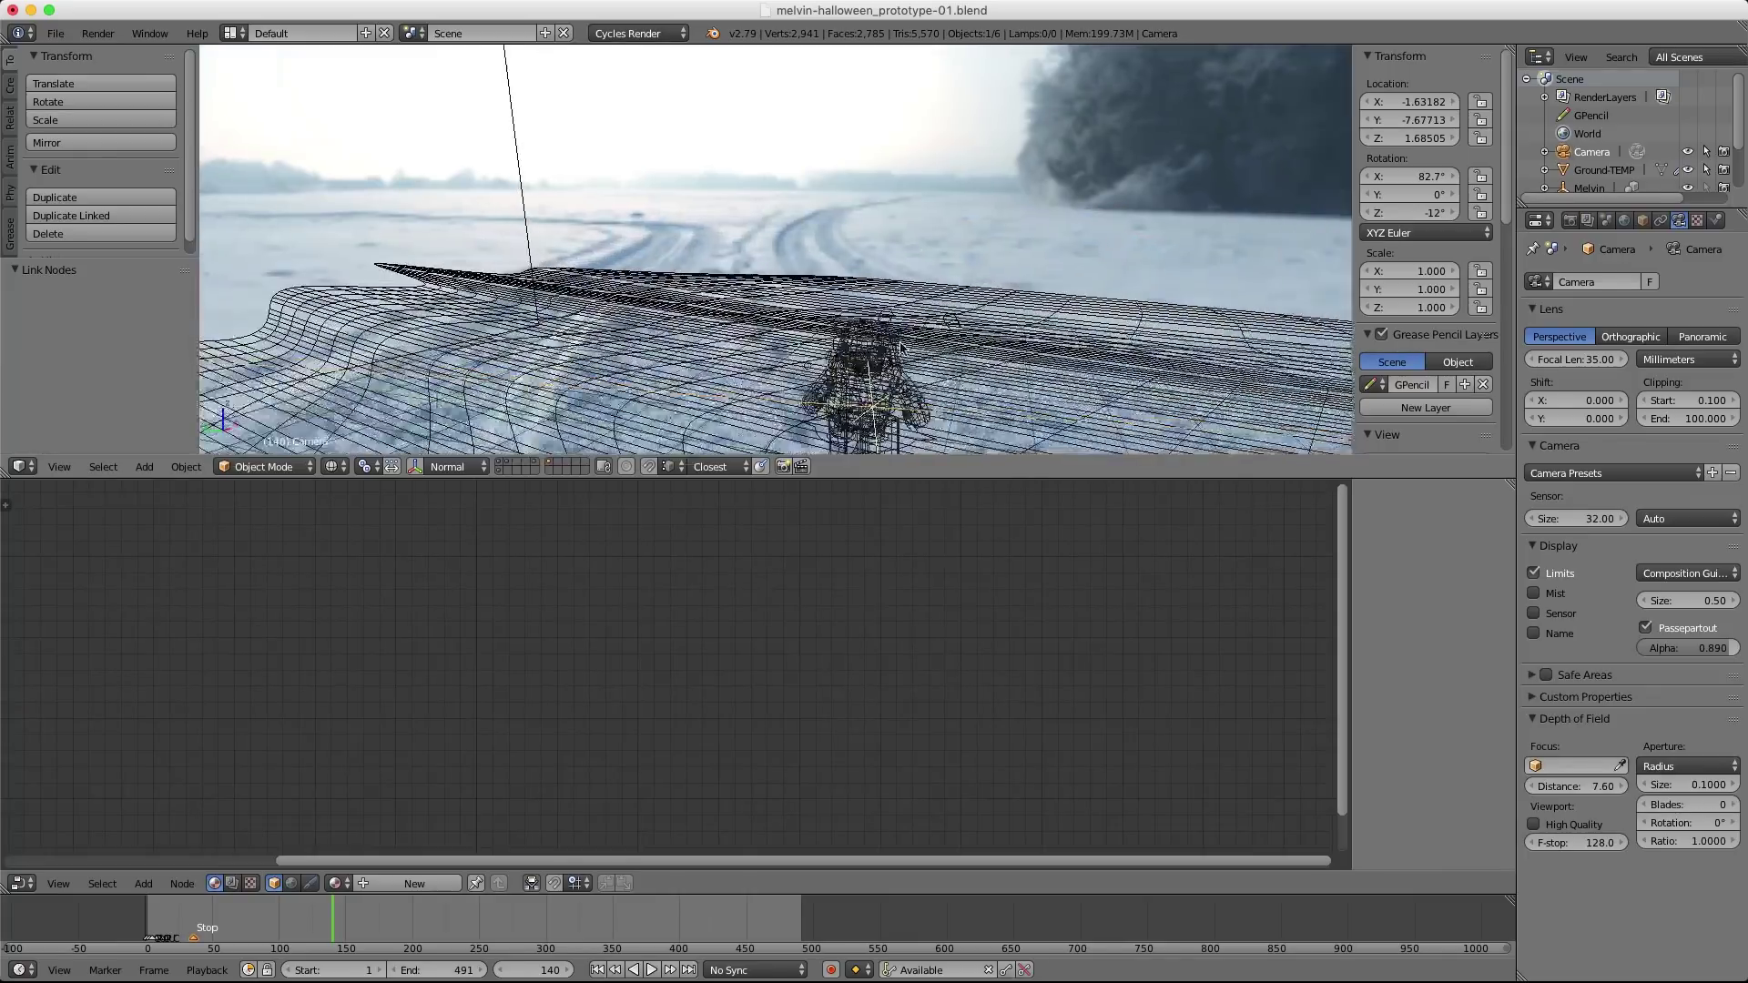
scroll(939, 314, "down", 3)
key("KP_0")
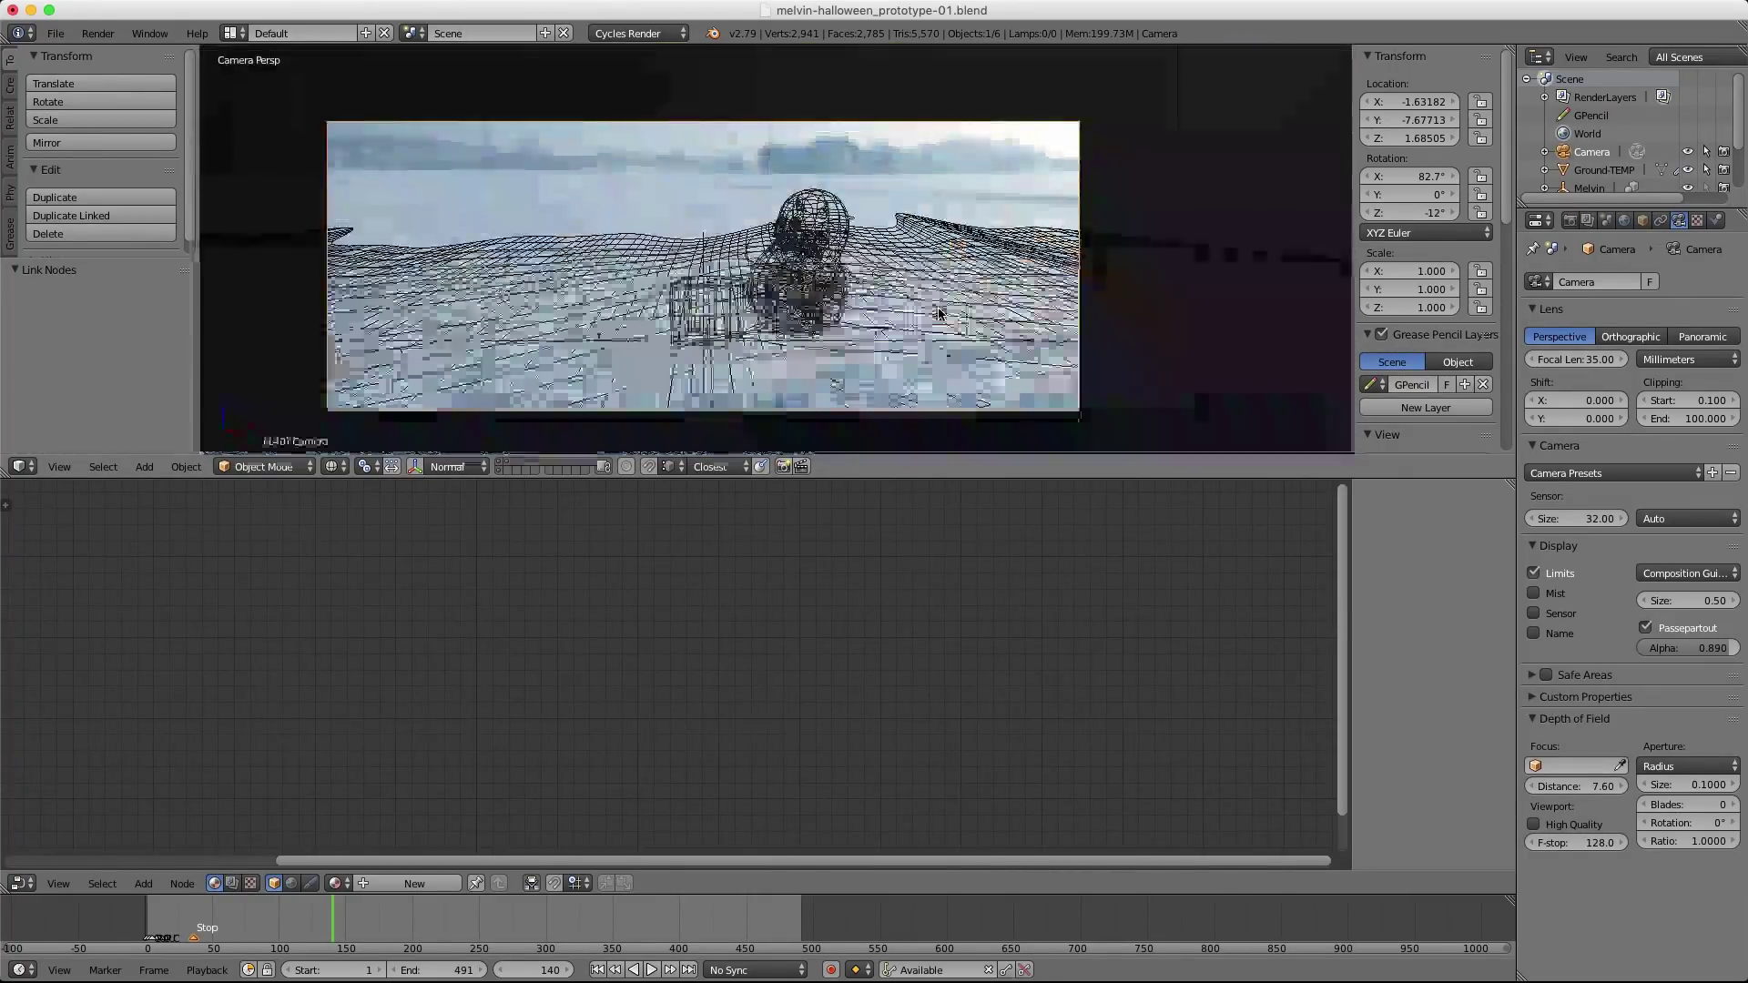
key("shift+z")
left_click(1673, 785)
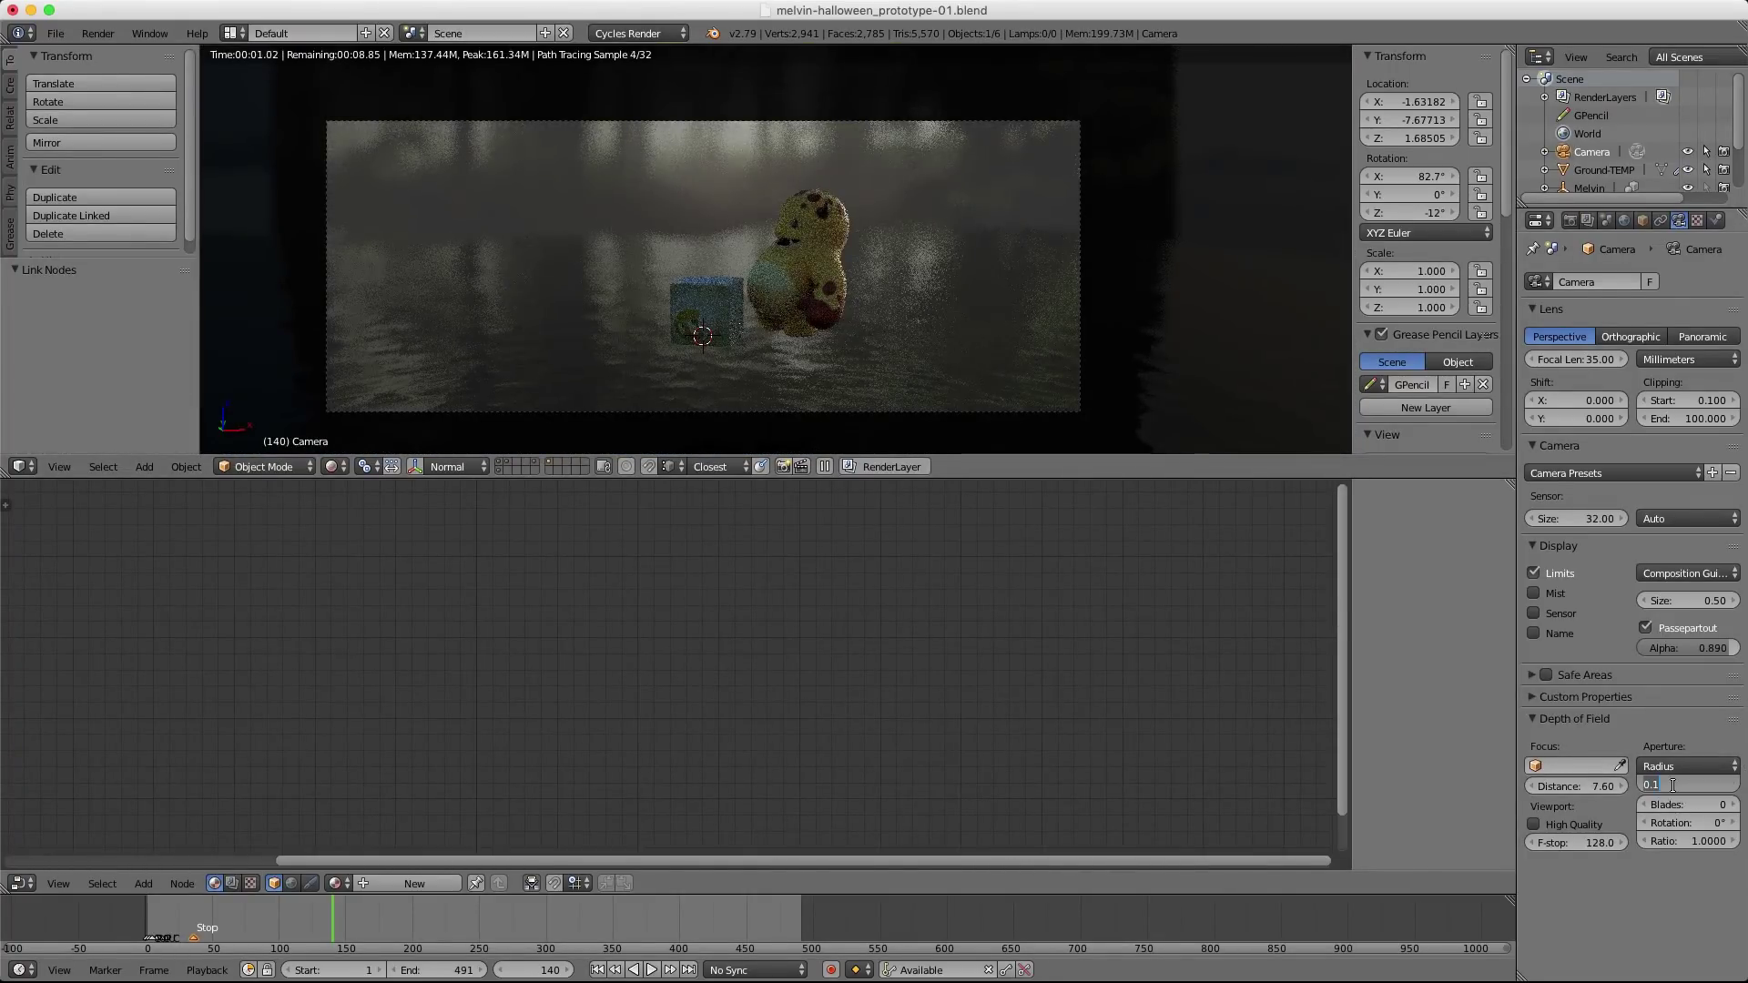
type("0.05")
key("Return")
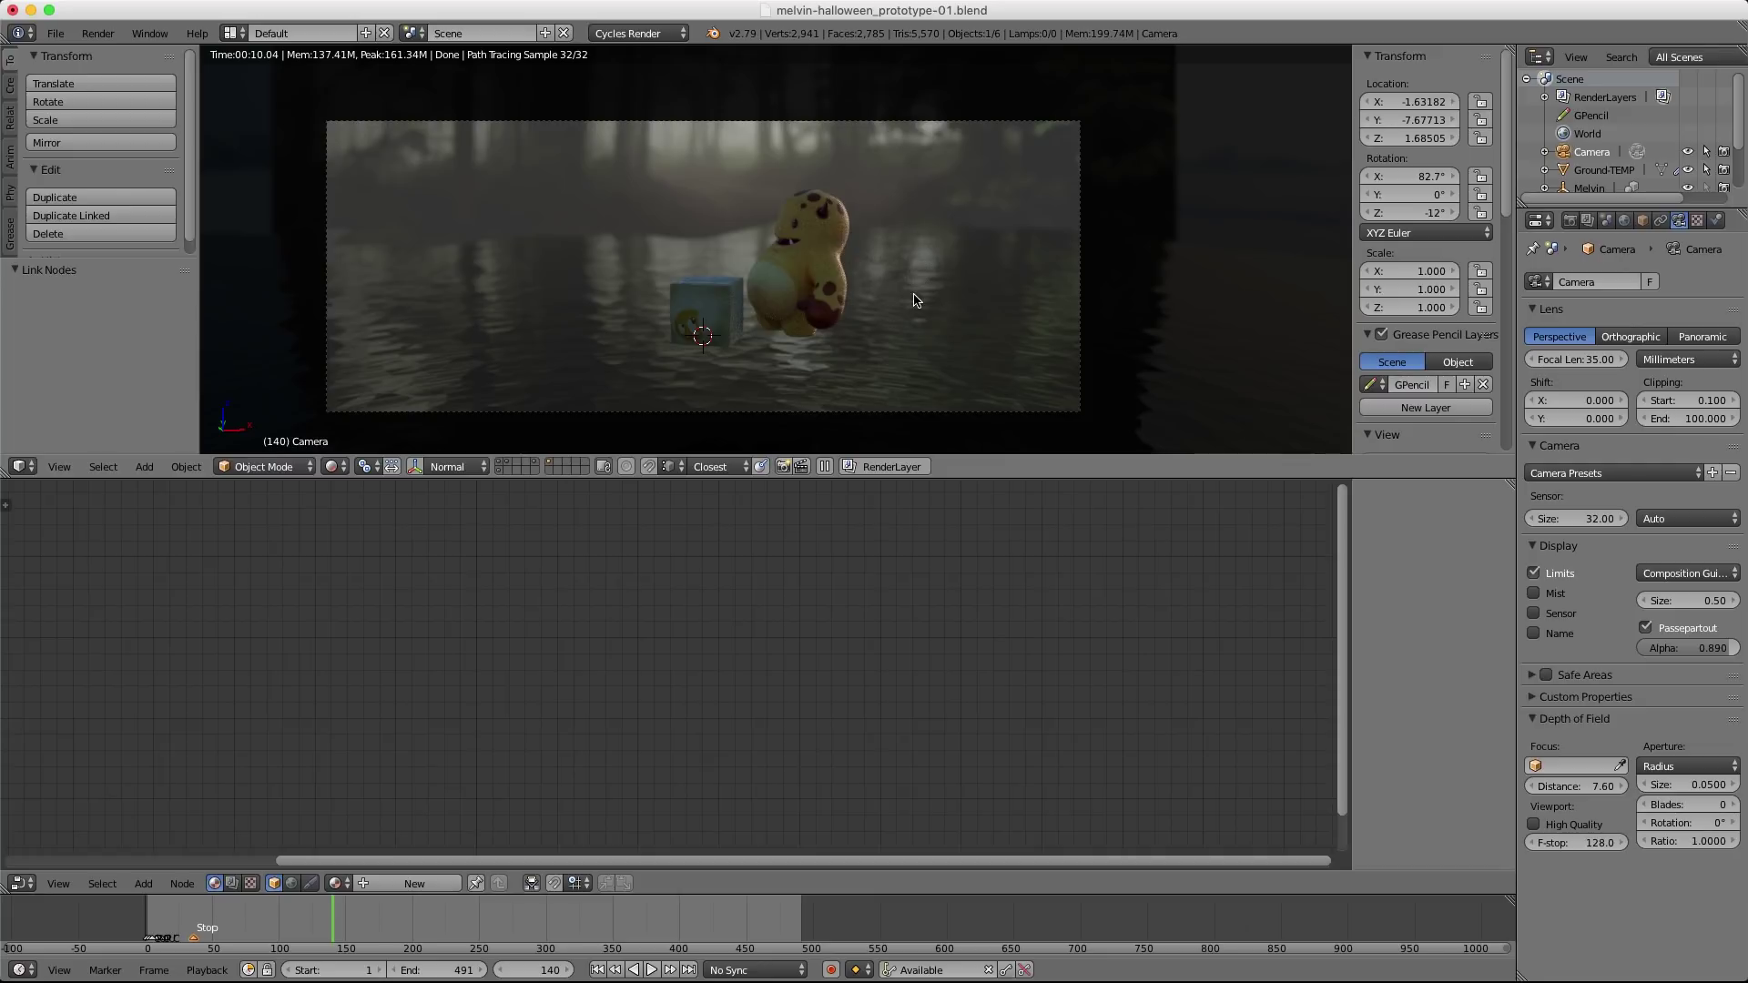
Select the ground in wireframe and move it horizontally by about 1.565 in X and 4.364 in Y.
key("z")
mouse_move(847, 247)
middle_mouse_down()
mouse_move(832, 160)
mouse_move(865, 253)
mouse_move(942, 276)
mouse_move(865, 177)
mouse_move(853, 255)
middle_mouse_up()
right_click(833, 162)
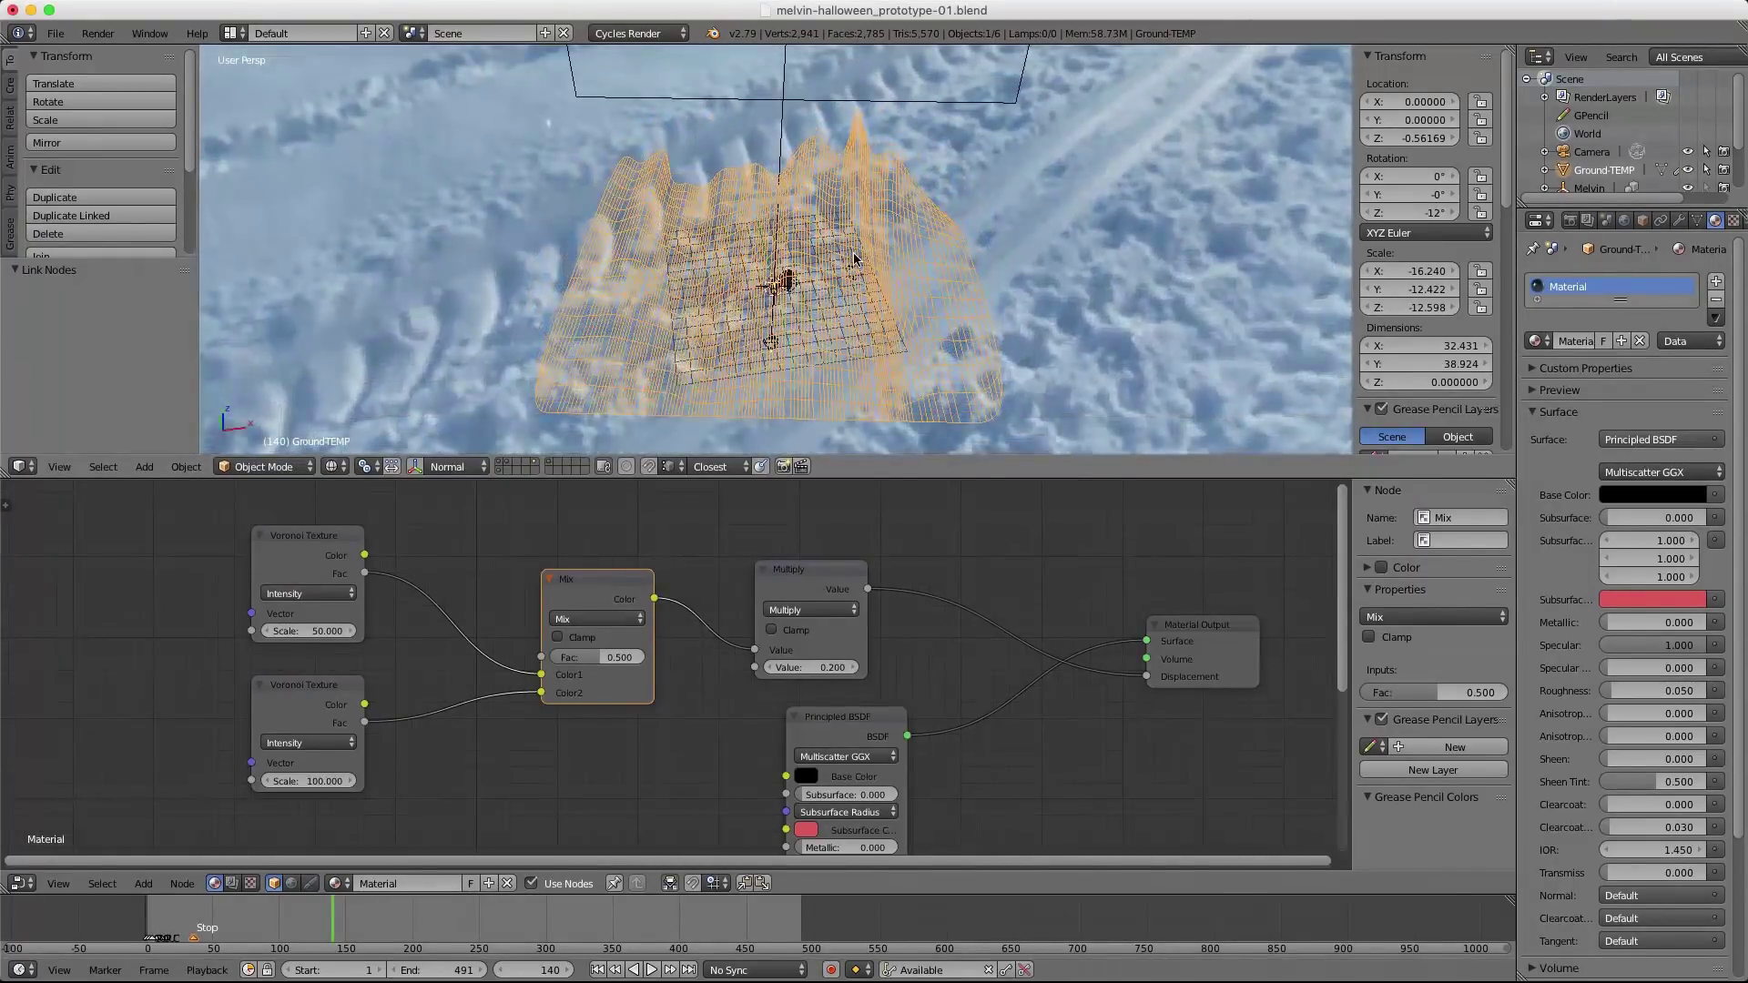
key("g")
key("shift+z")
left_click(862, 212)
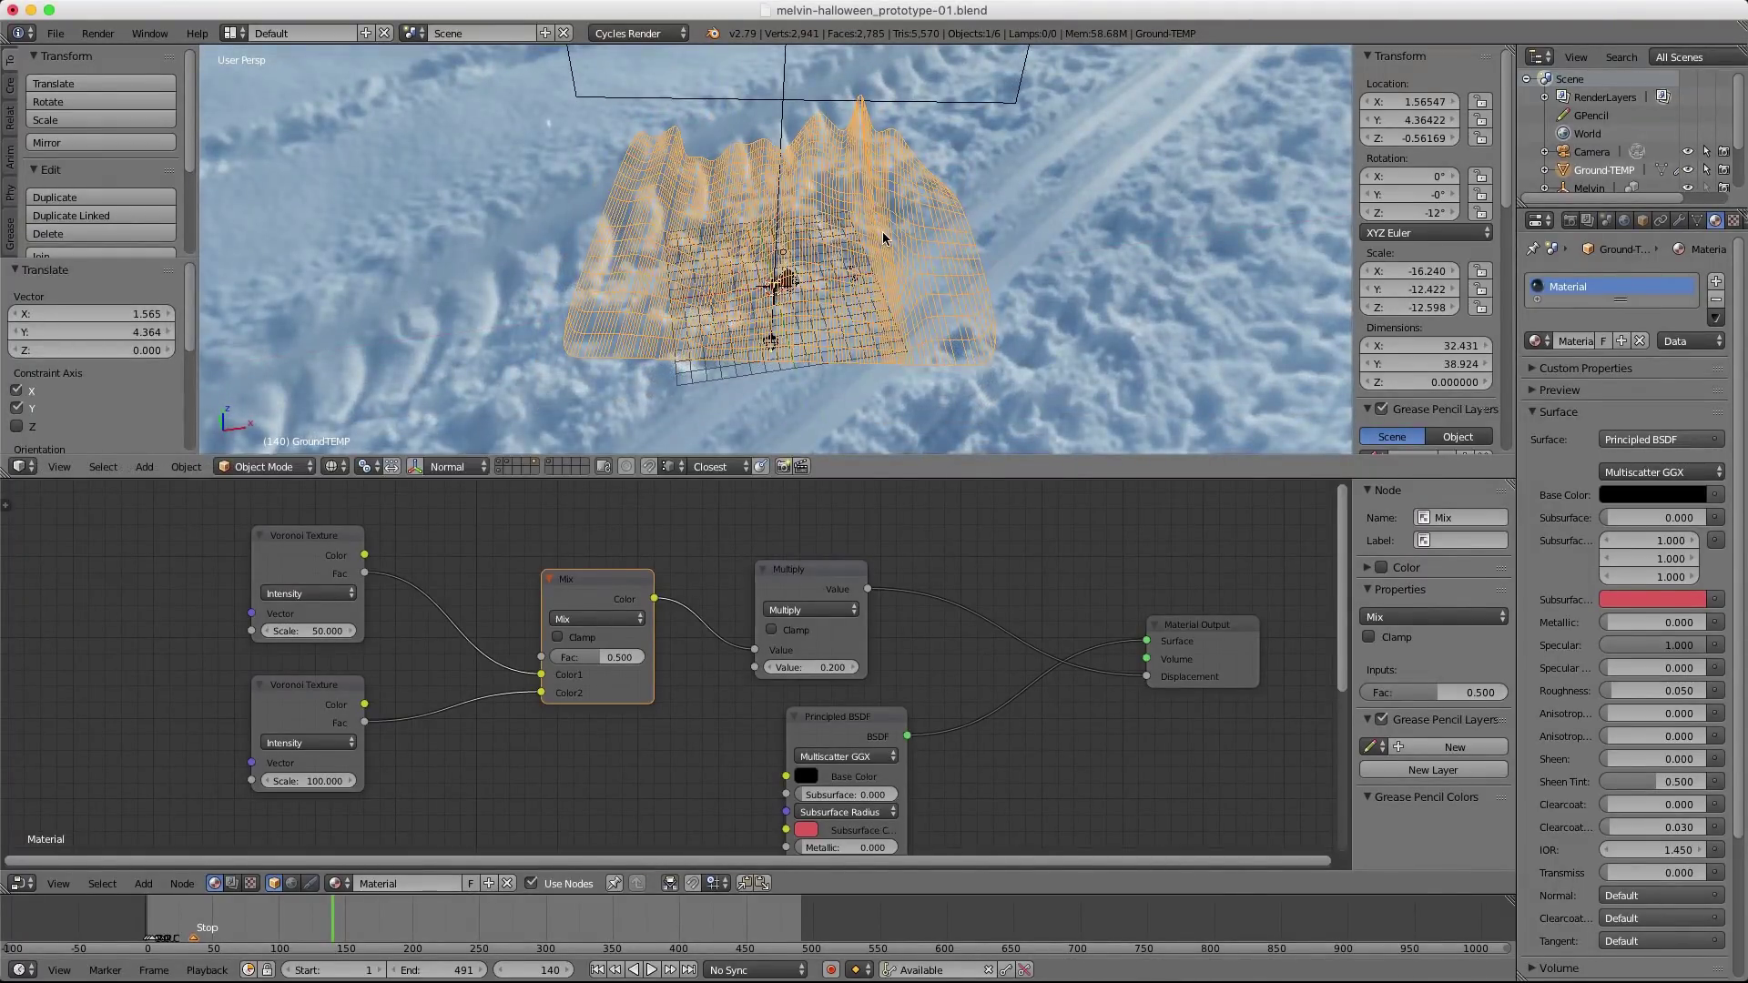
Stretch the ground along global Y by a factor of about 1.647 and preview it rendered through the camera.
key("s")
key("y")
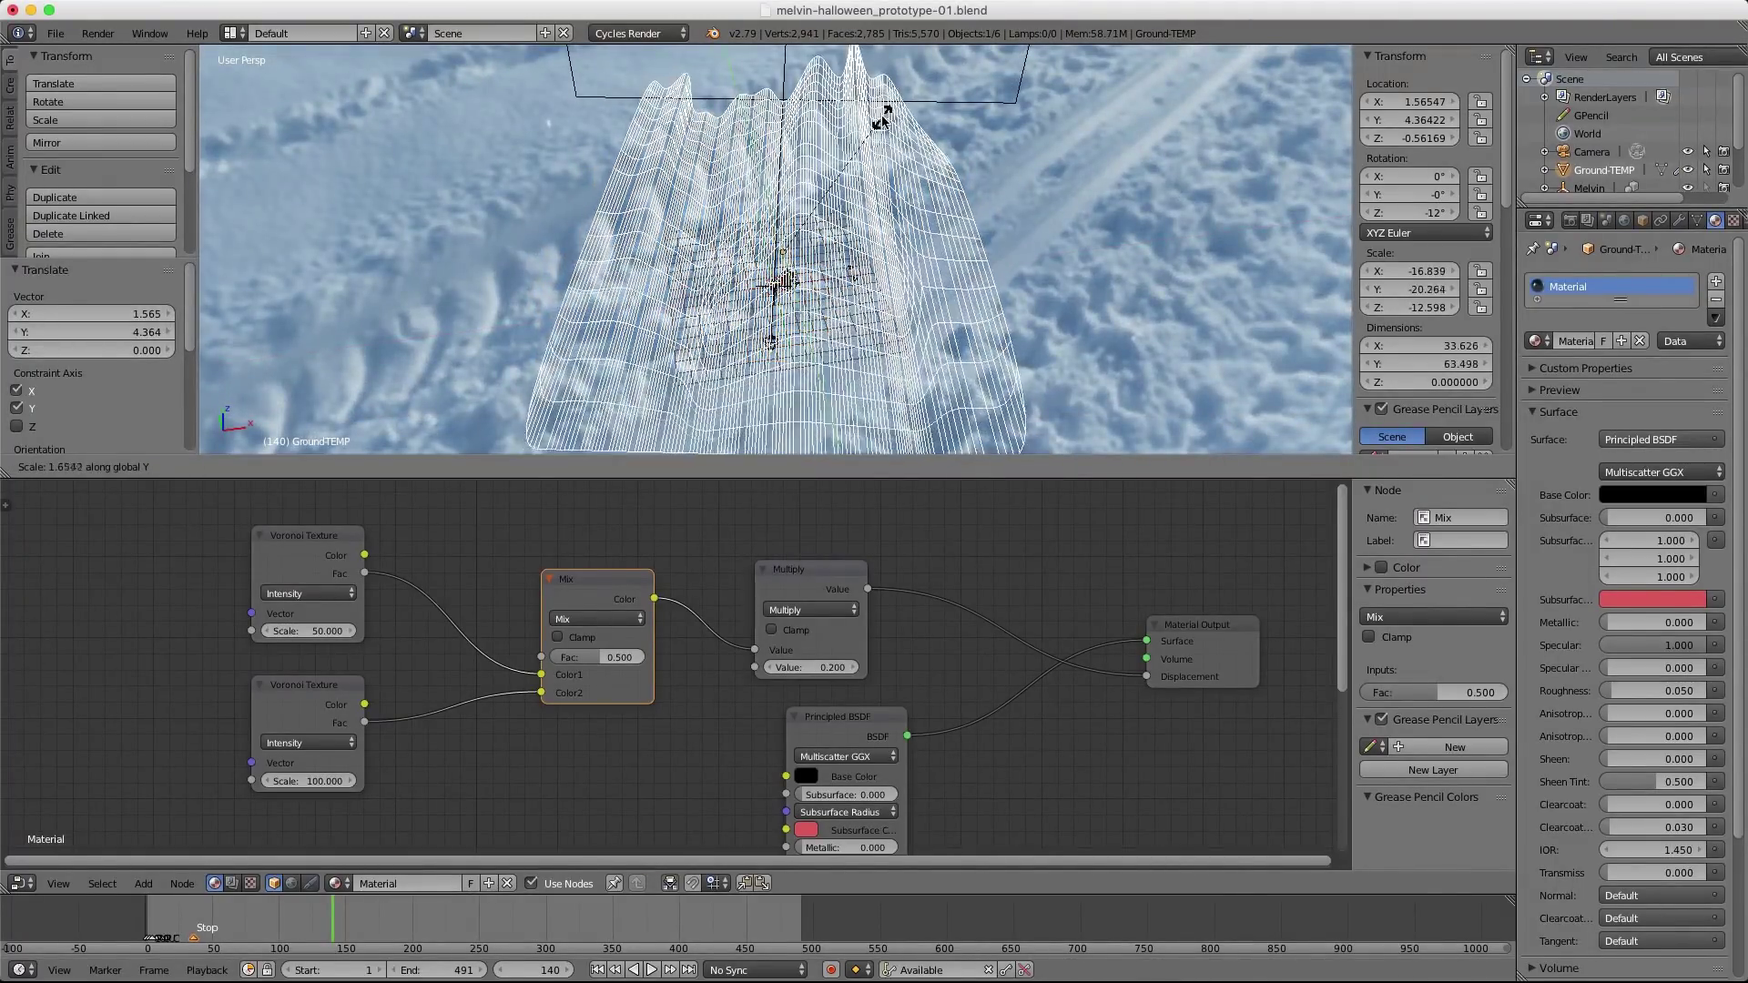
left_click(881, 119)
key("KP_0")
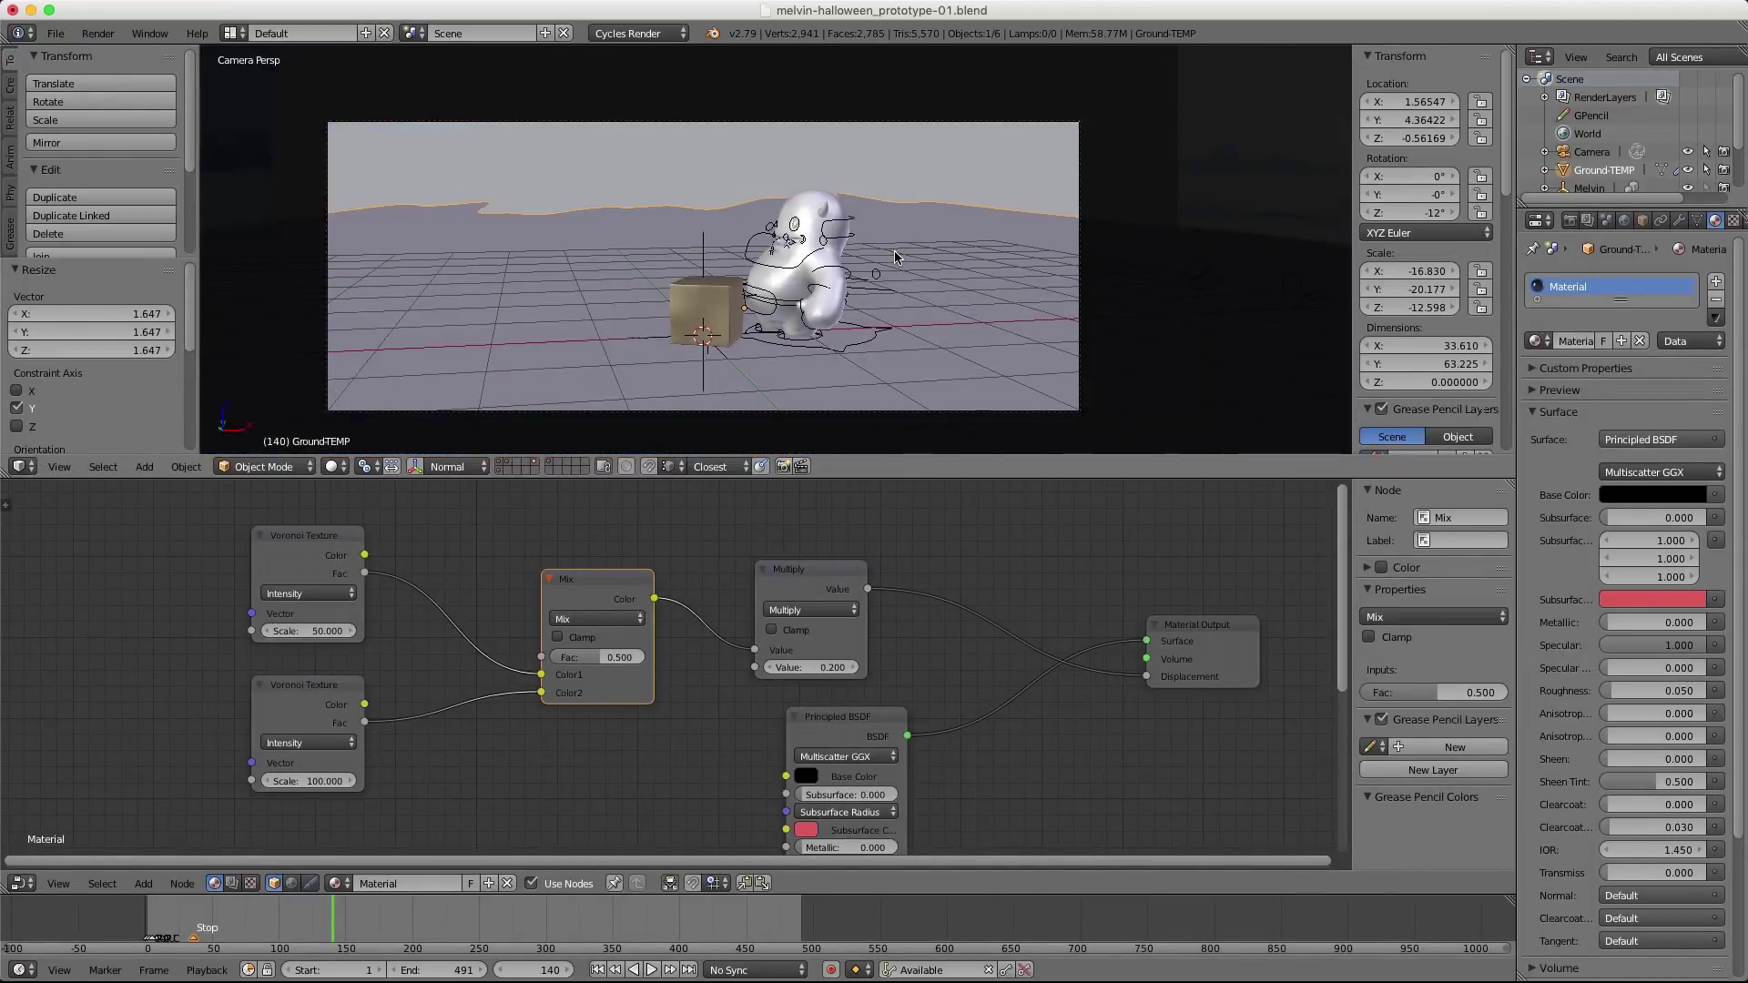
key("shift+z")
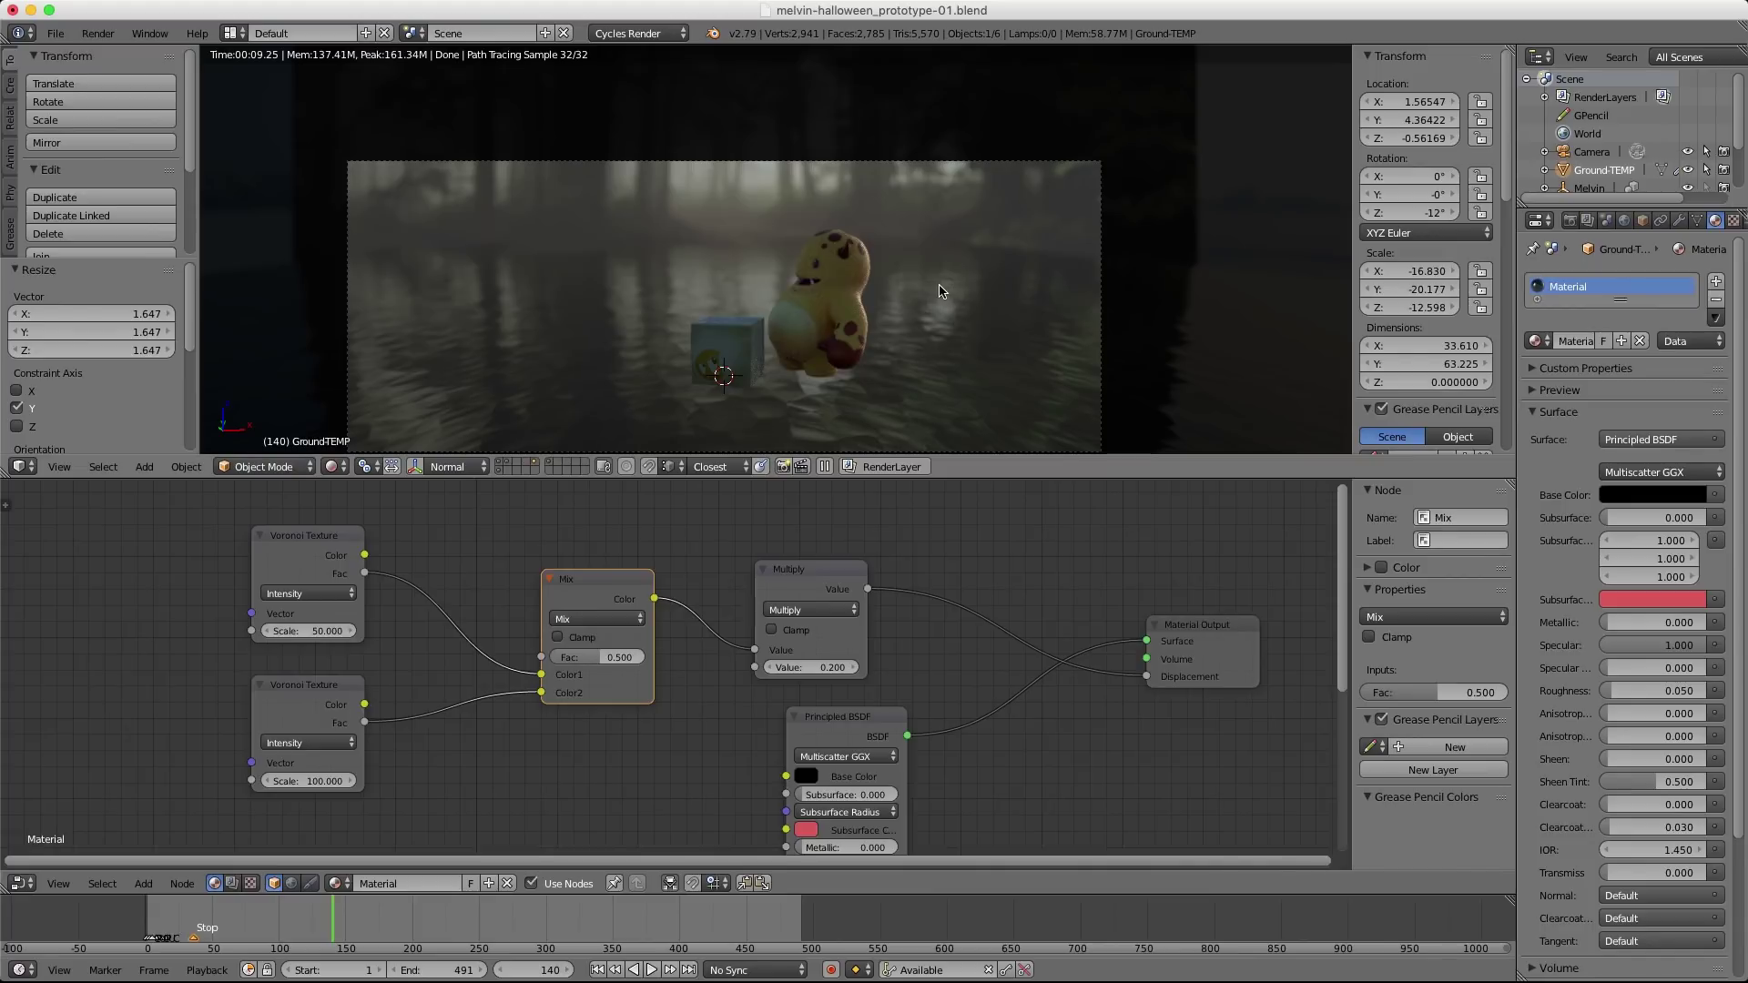
Apply the ground's scale and preview the scene rendered from outside the camera.
scroll(942, 282, "down", 3)
middle_click_drag(941, 281, 938, 319)
scroll(938, 300, "down", 3)
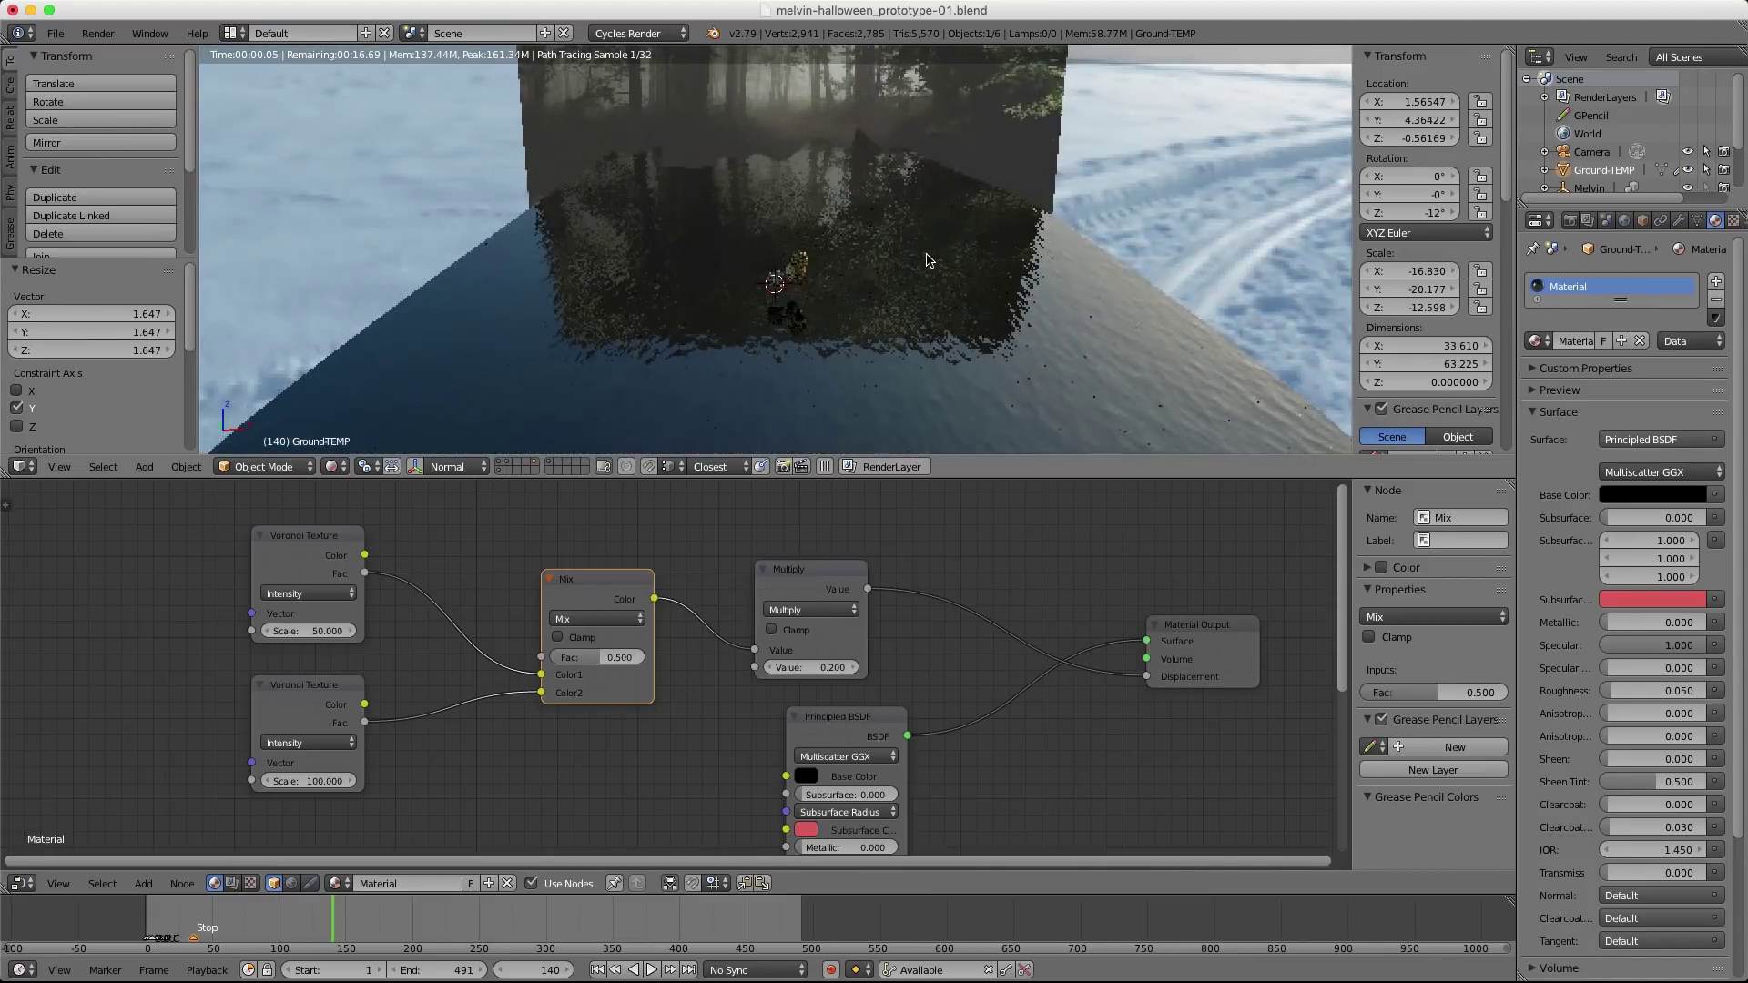
mouse_move(935, 250)
middle_mouse_down()
mouse_move(934, 281)
mouse_move(1017, 282)
mouse_move(968, 246)
middle_mouse_up()
key("z")
key("z")
key("ctrl+a")
left_click(907, 284)
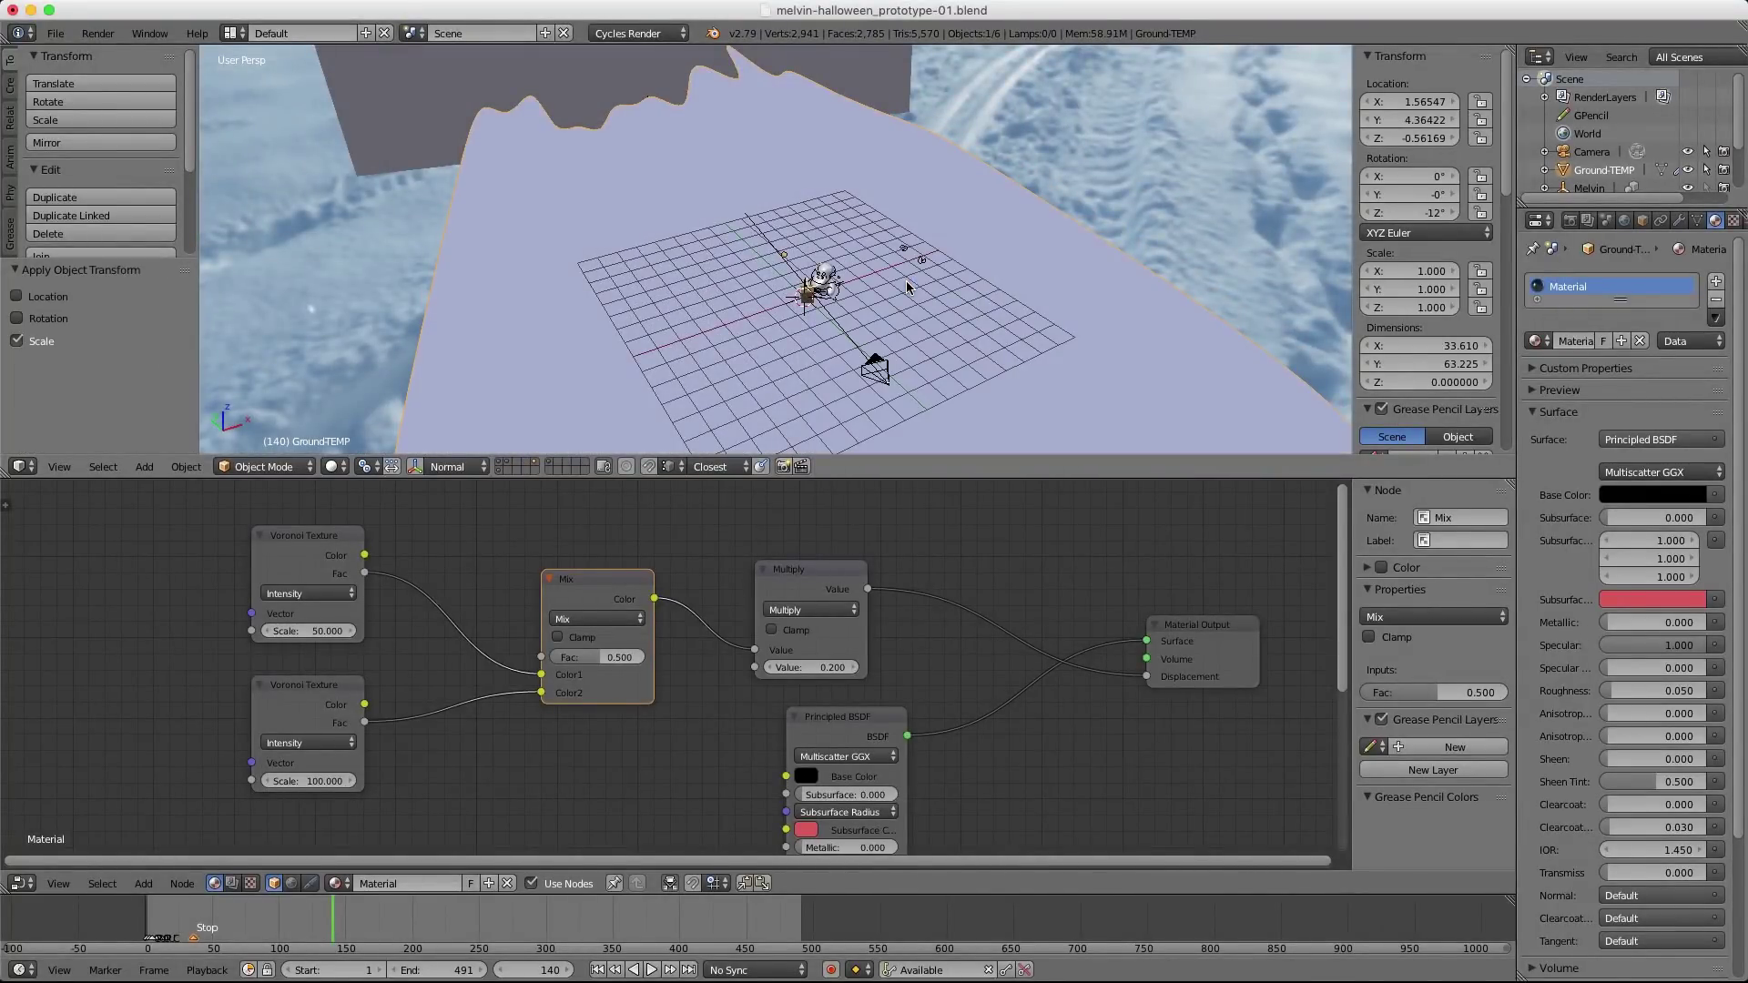
key("shift+z")
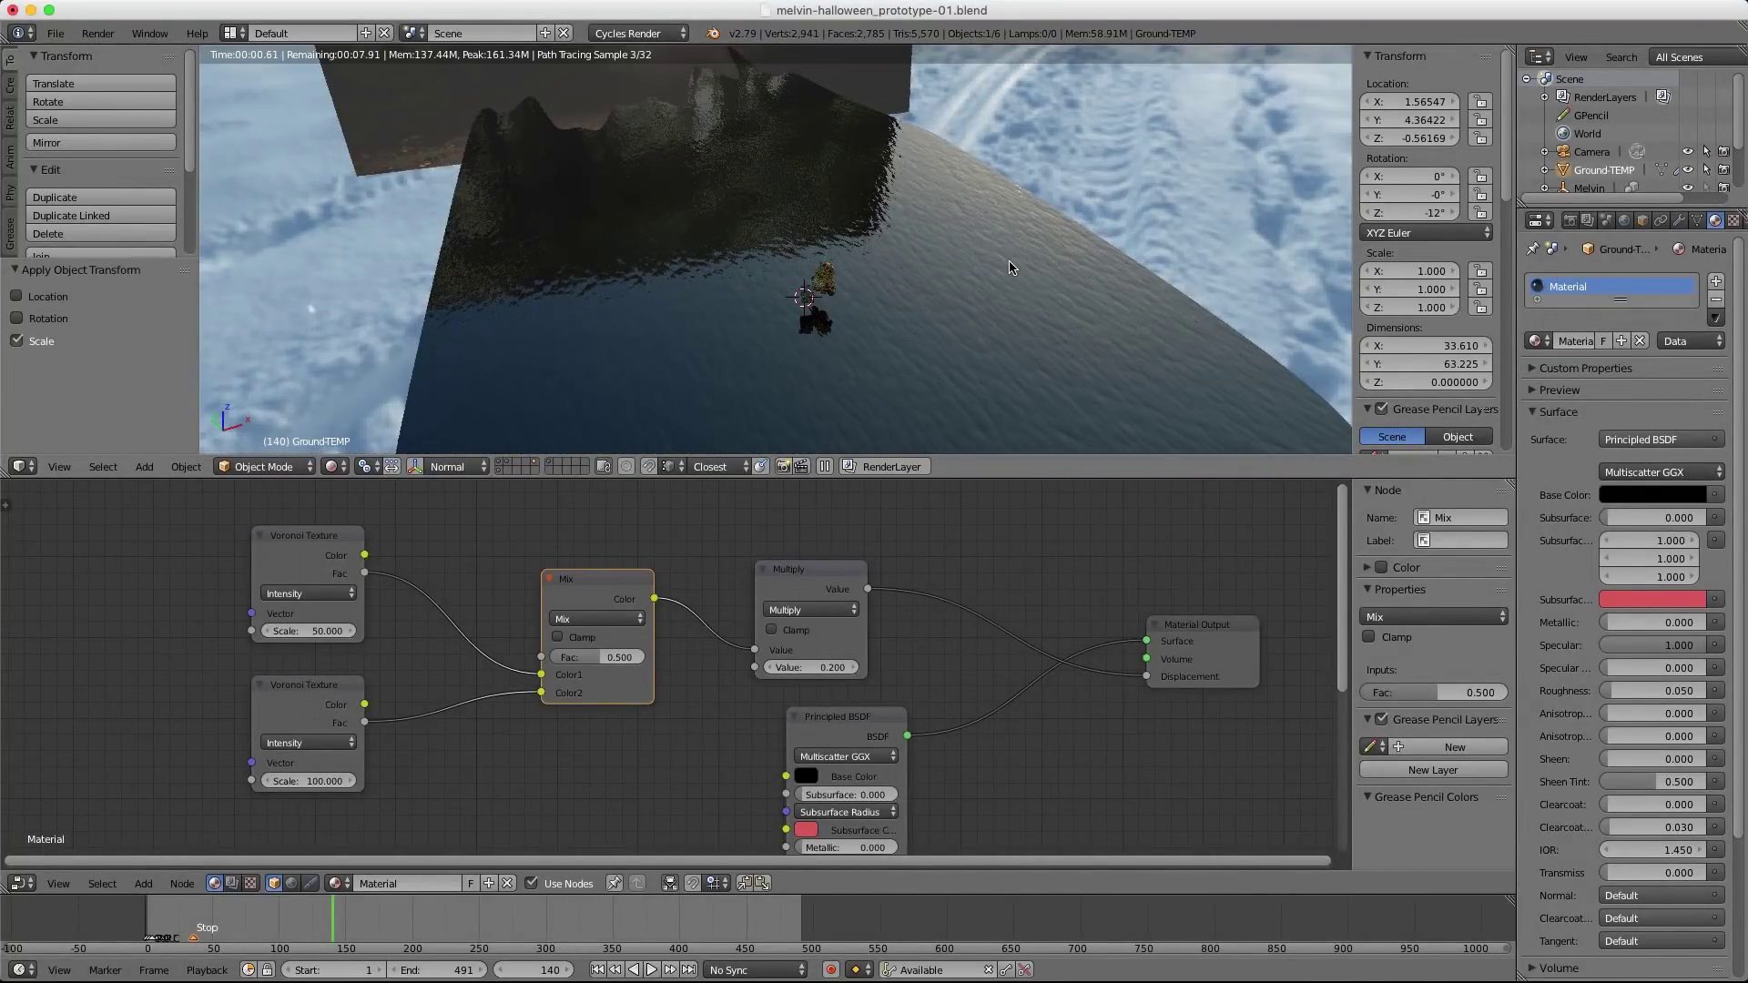
Rotate the ground 180° about the Y axis and preview it rendered through the camera.
scroll(977, 292, "up", 3)
mouse_move(974, 244)
middle_mouse_down()
mouse_move(977, 291)
mouse_move(966, 228)
middle_mouse_up()
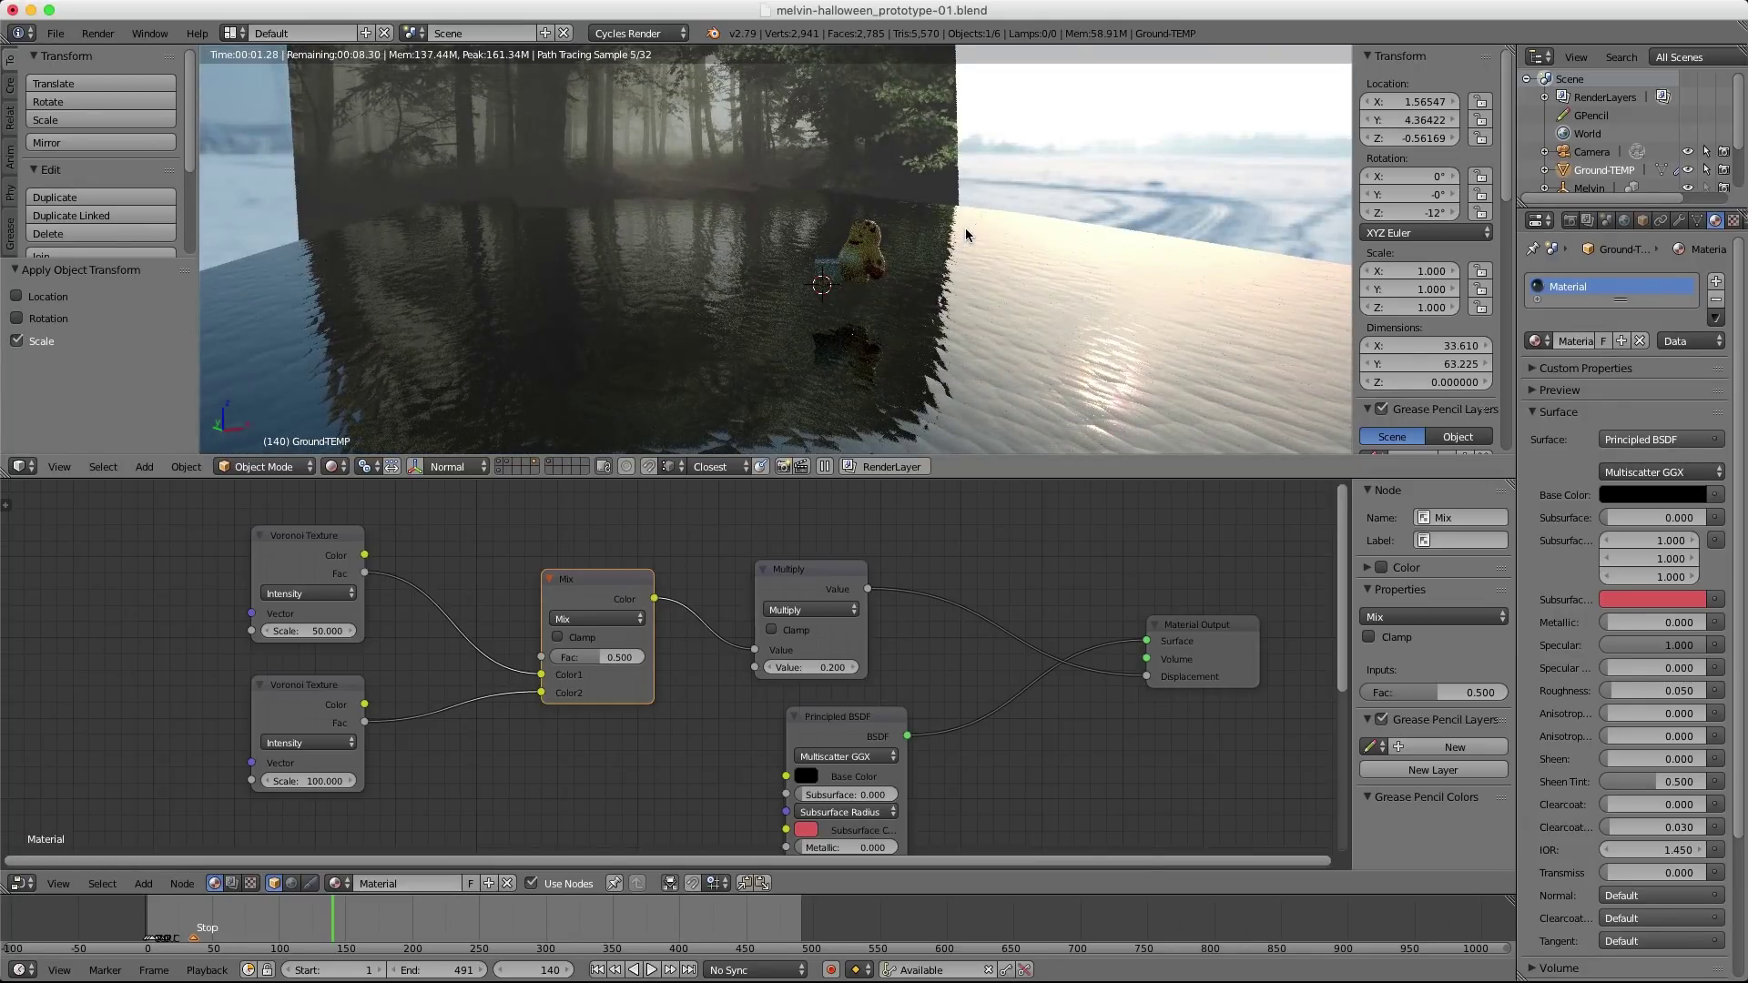
key("KP_0")
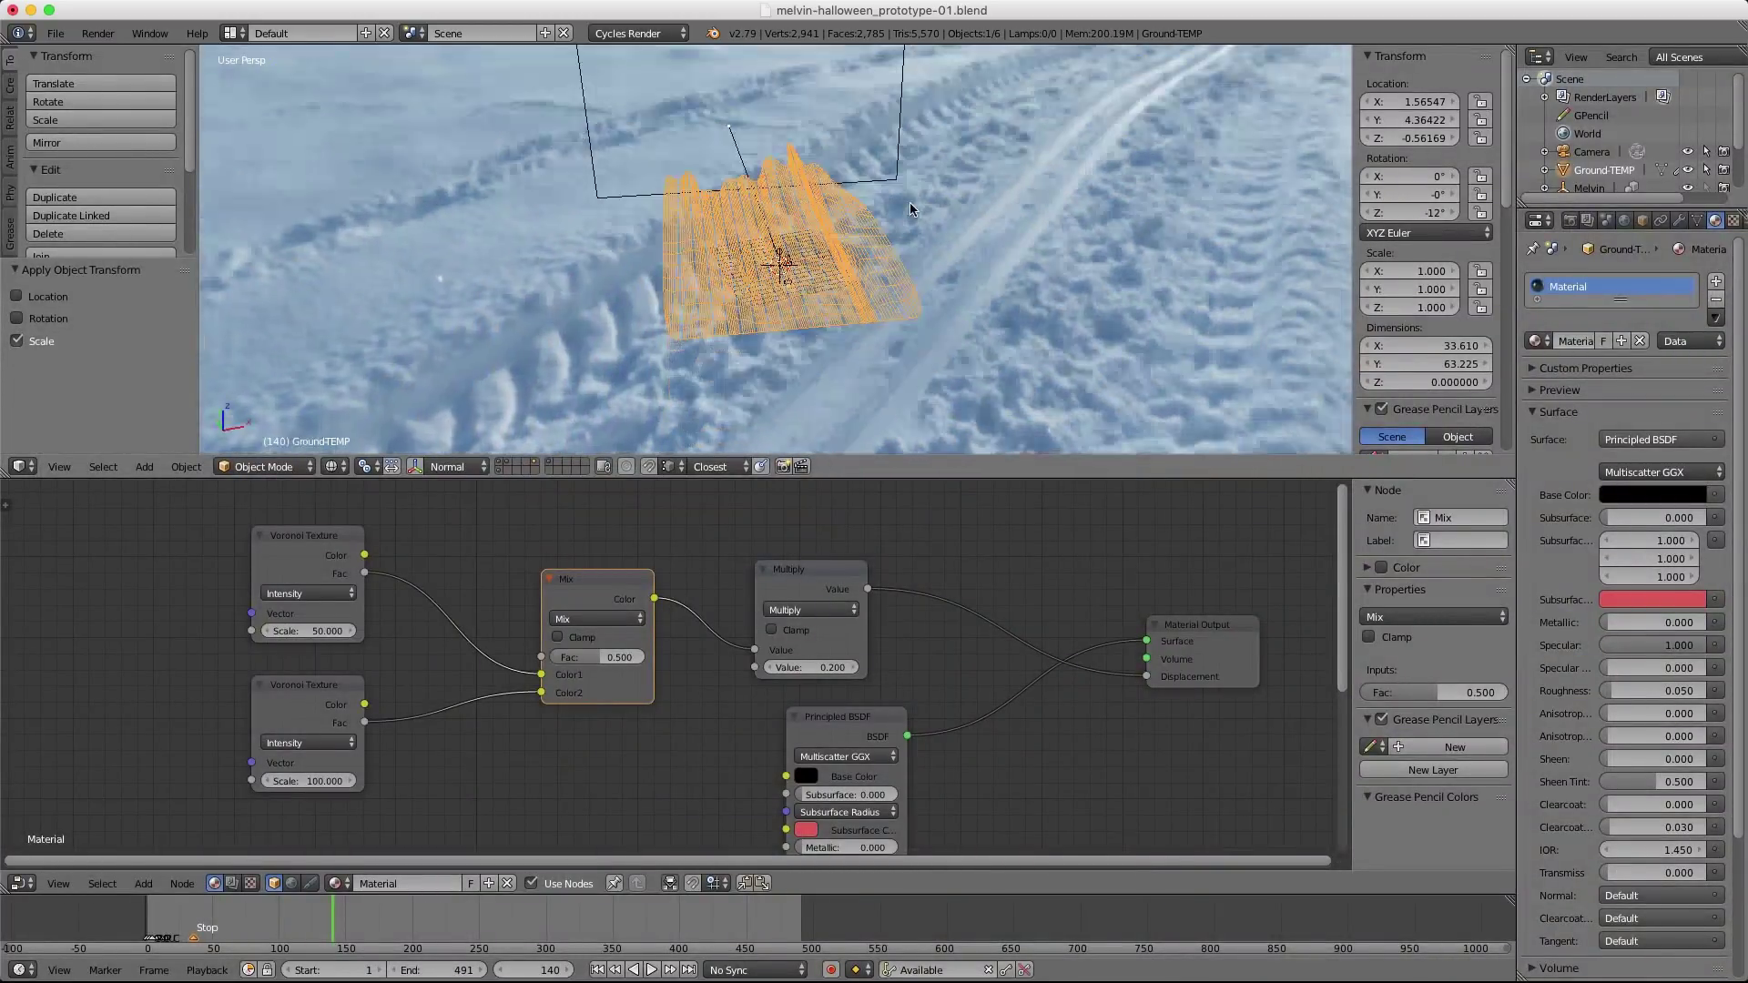
type("ry180")
key("Return")
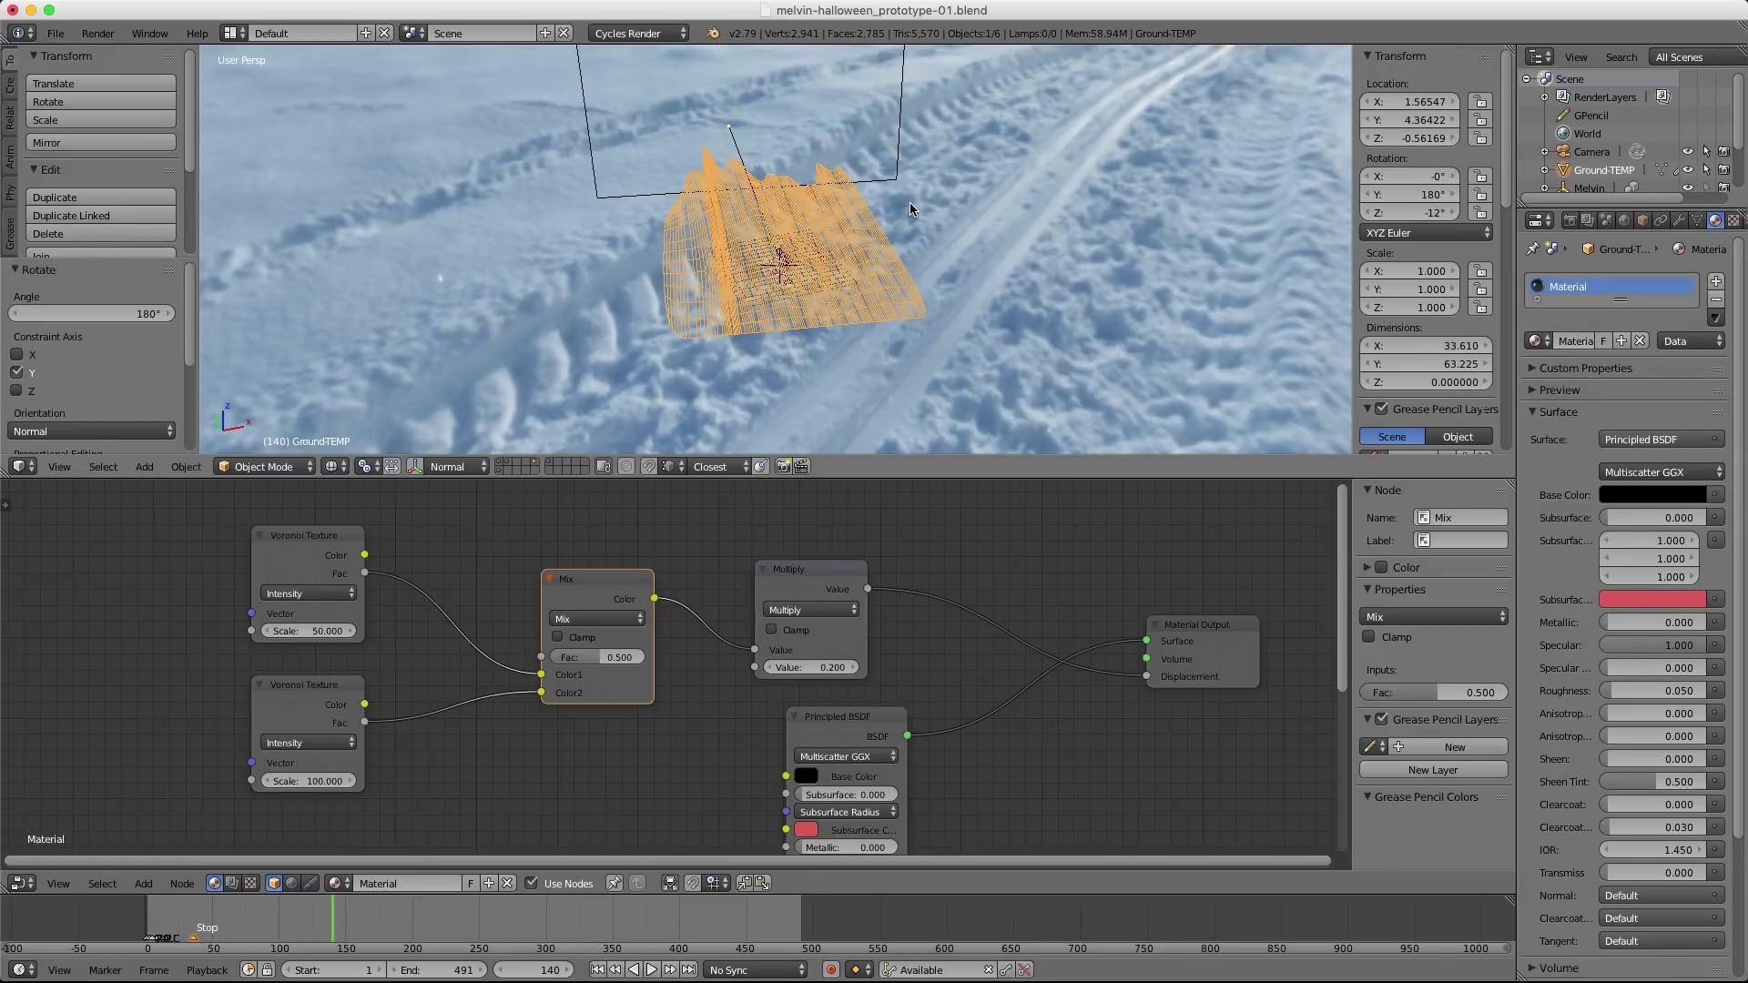
key("KP_0")
key("shift+z")
scroll(863, 289, "up", 4)
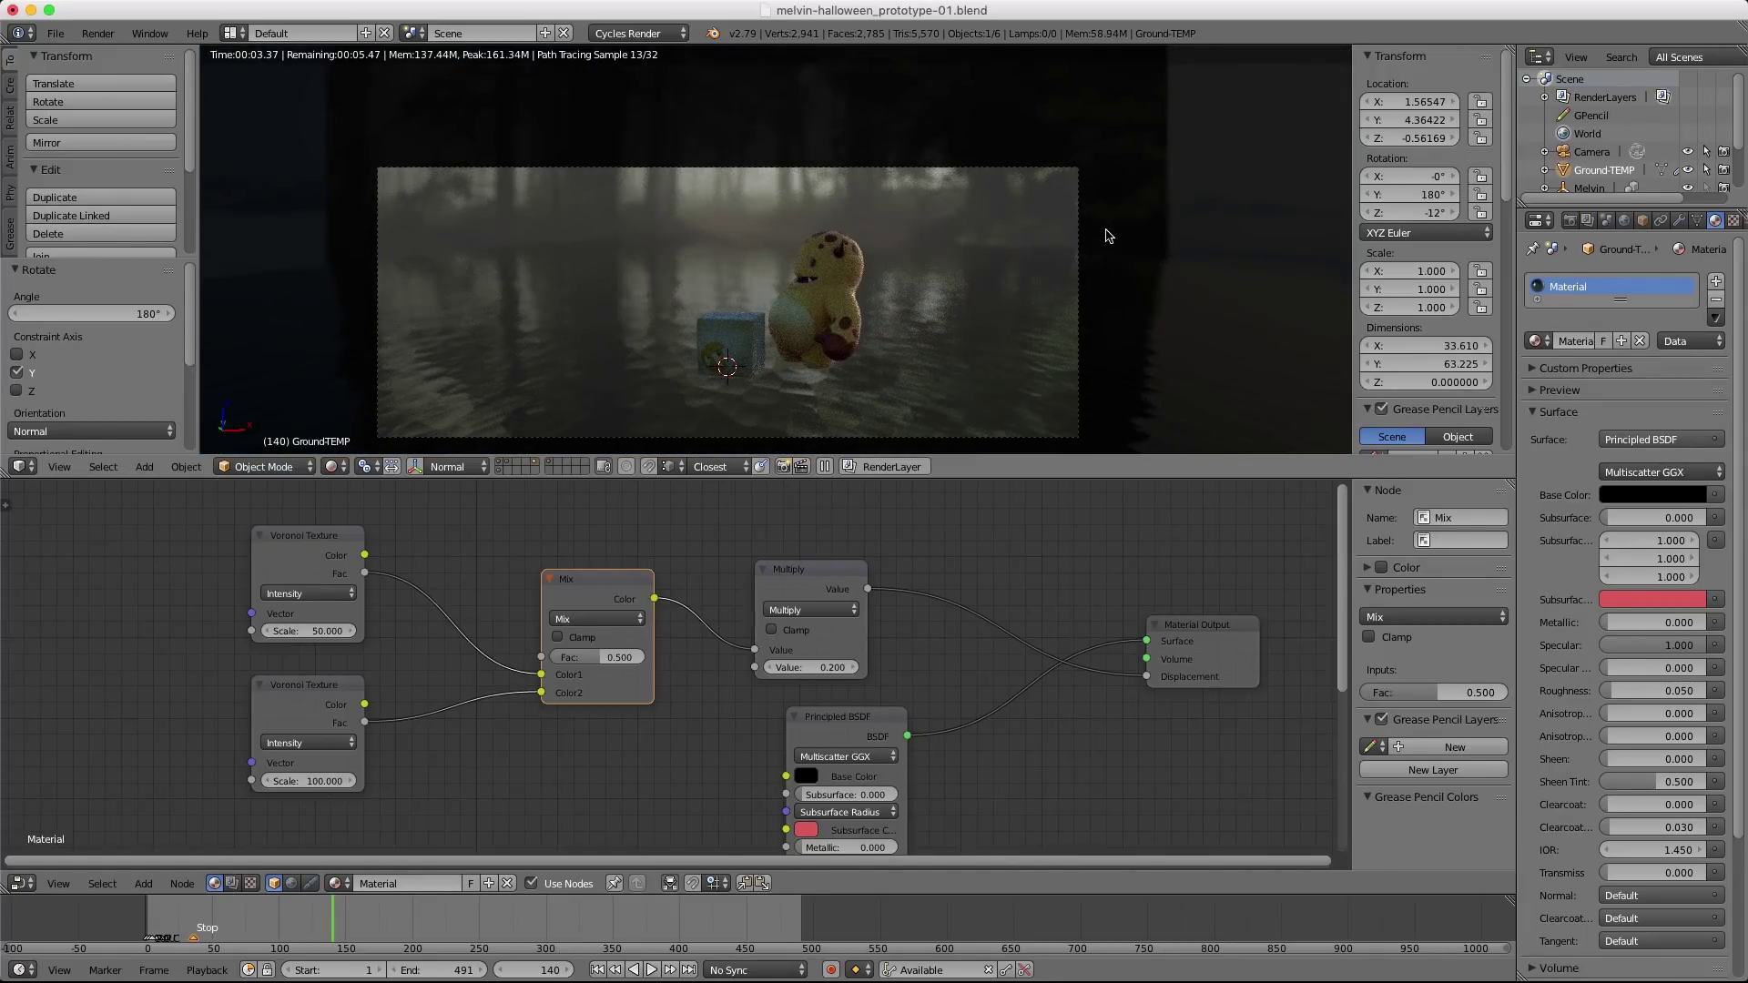
scroll(1196, 279, "down", 2)
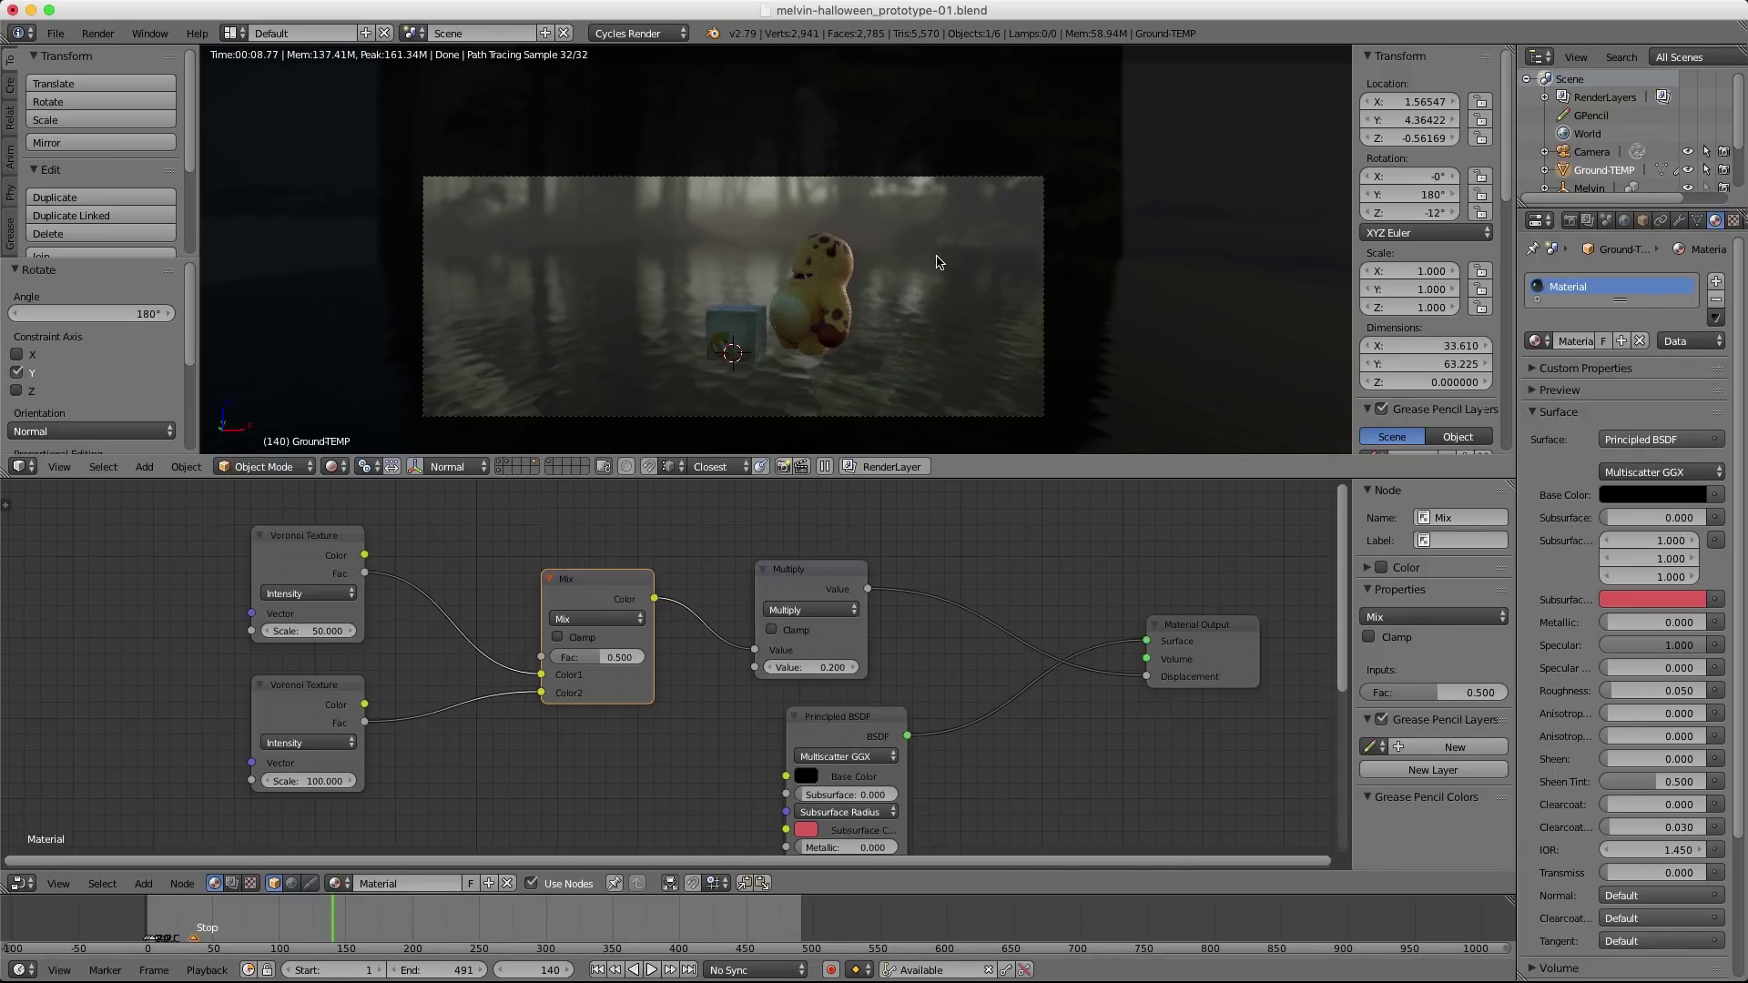
Set the pivot point to the 3D Cursor and rotate the camera about 2.46° around global X.
right_click(825, 178)
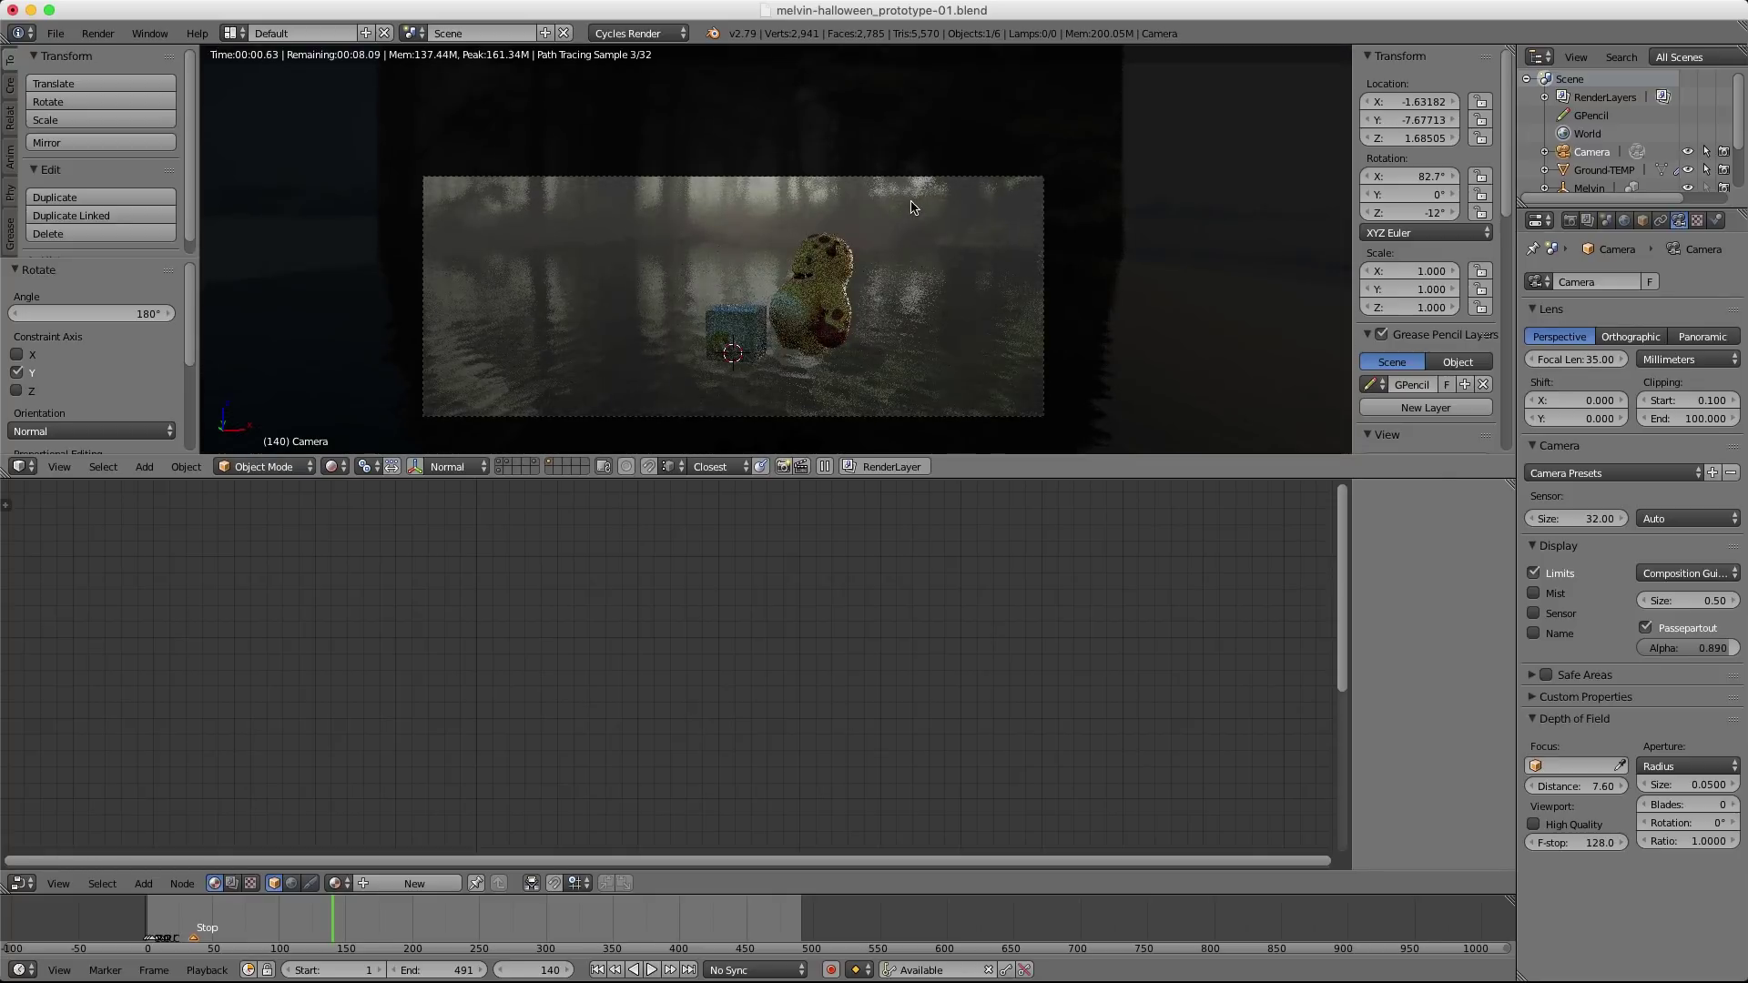
left_click(371, 467)
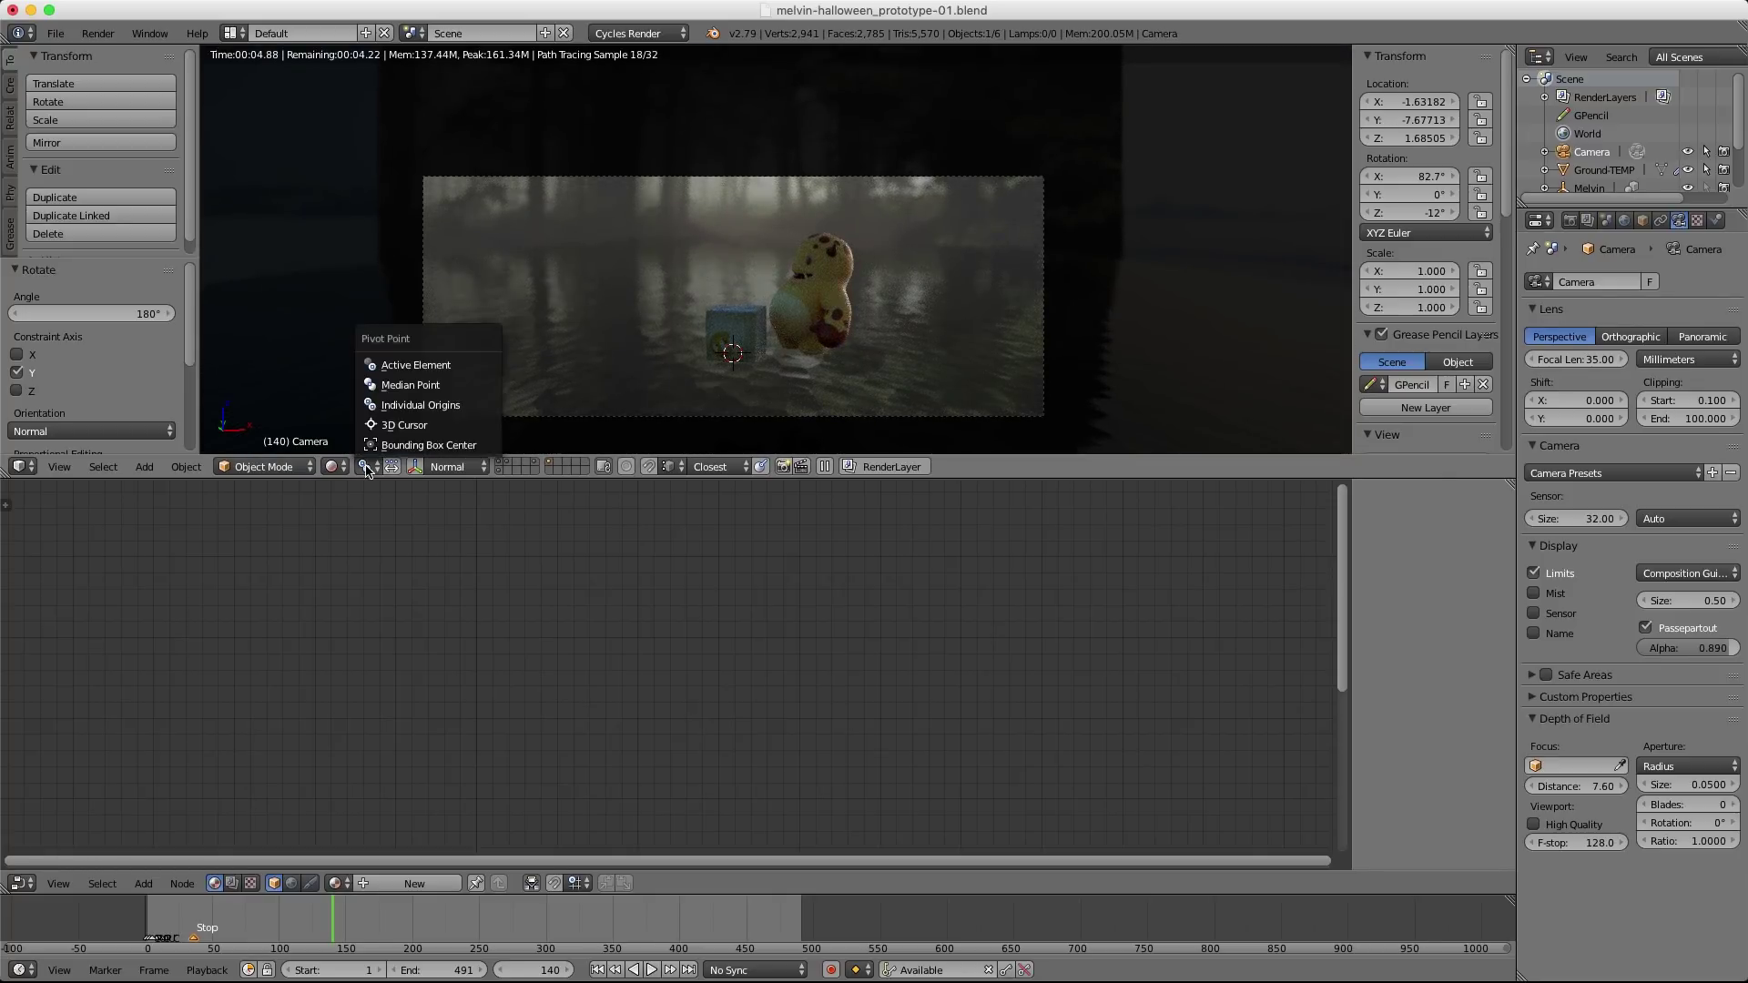
left_click(374, 426)
key("r")
key("x")
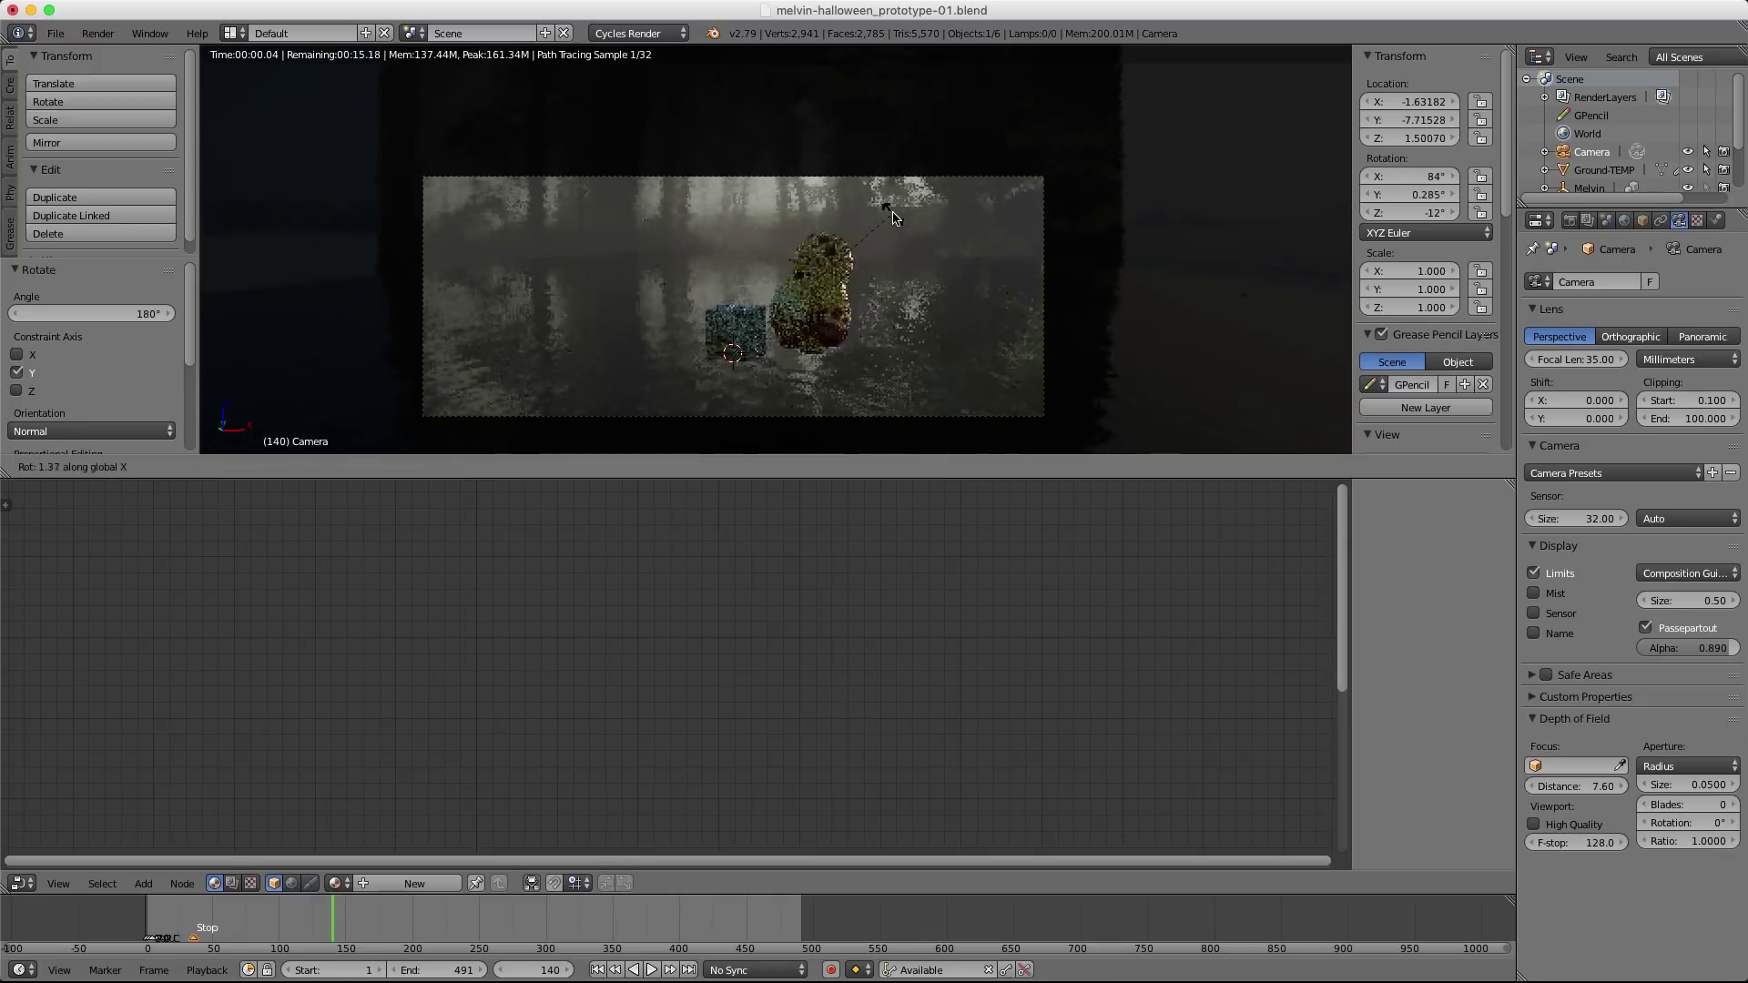
left_click(892, 221)
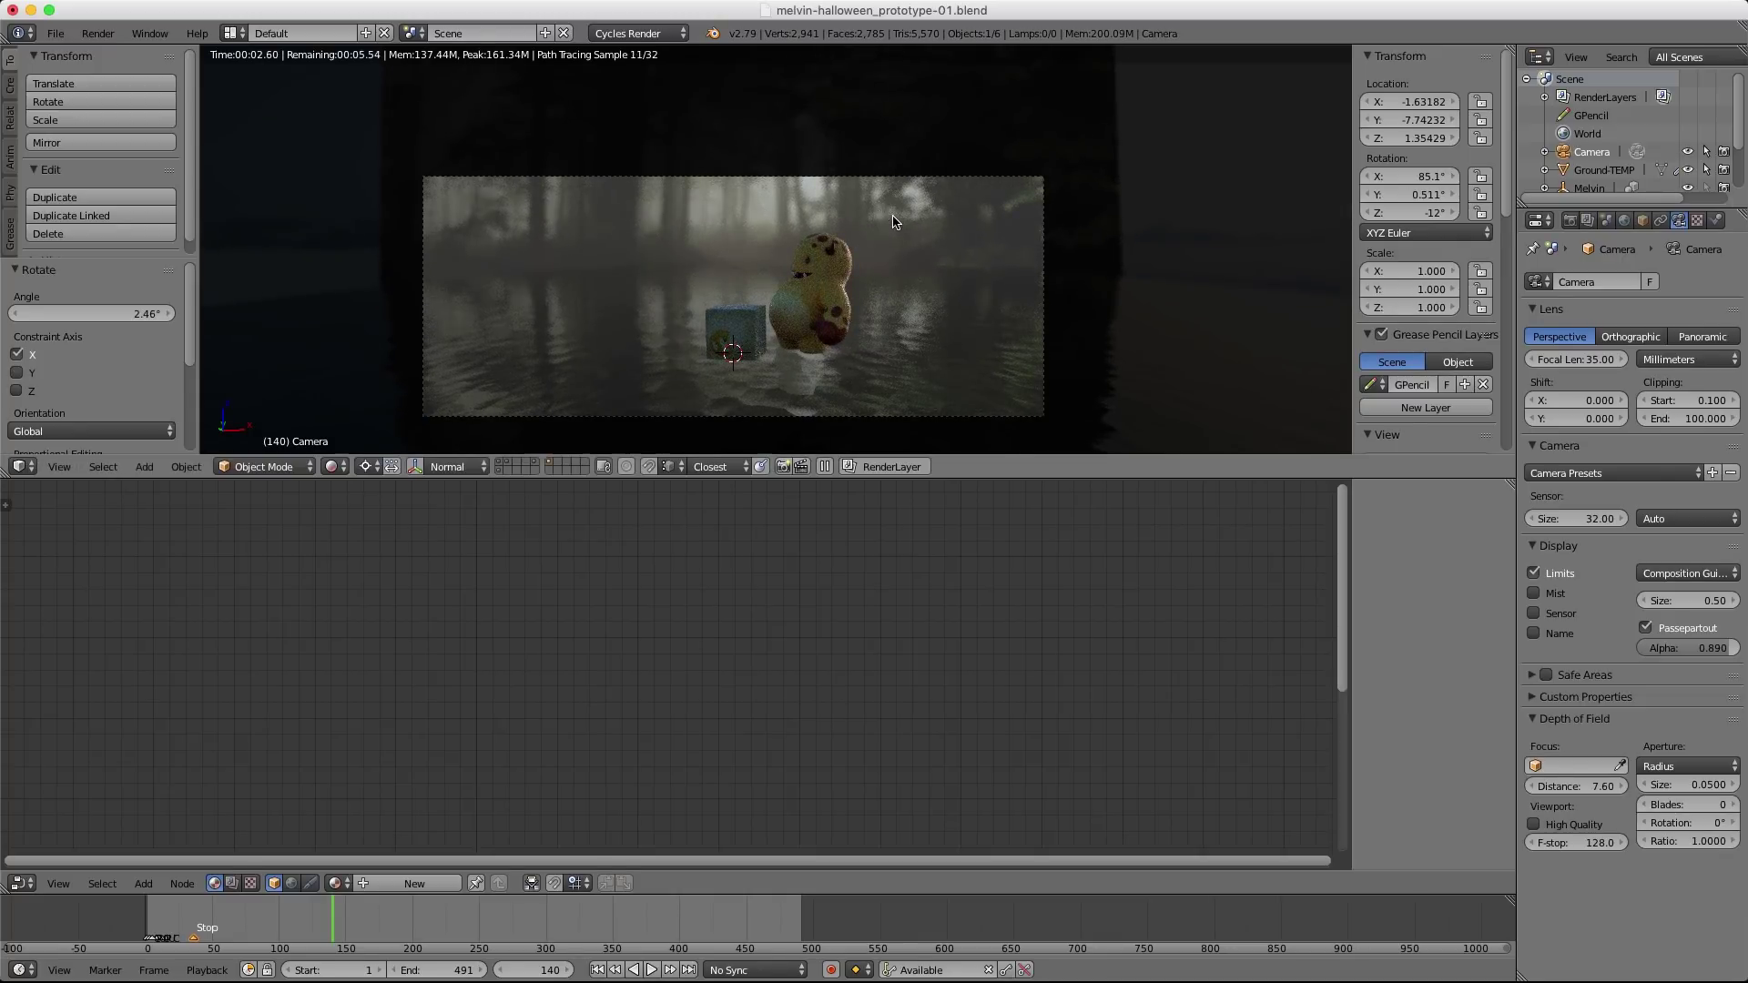
Raise the forest backdrop plane along global Z to a height of about 11.467.
right_click(973, 211)
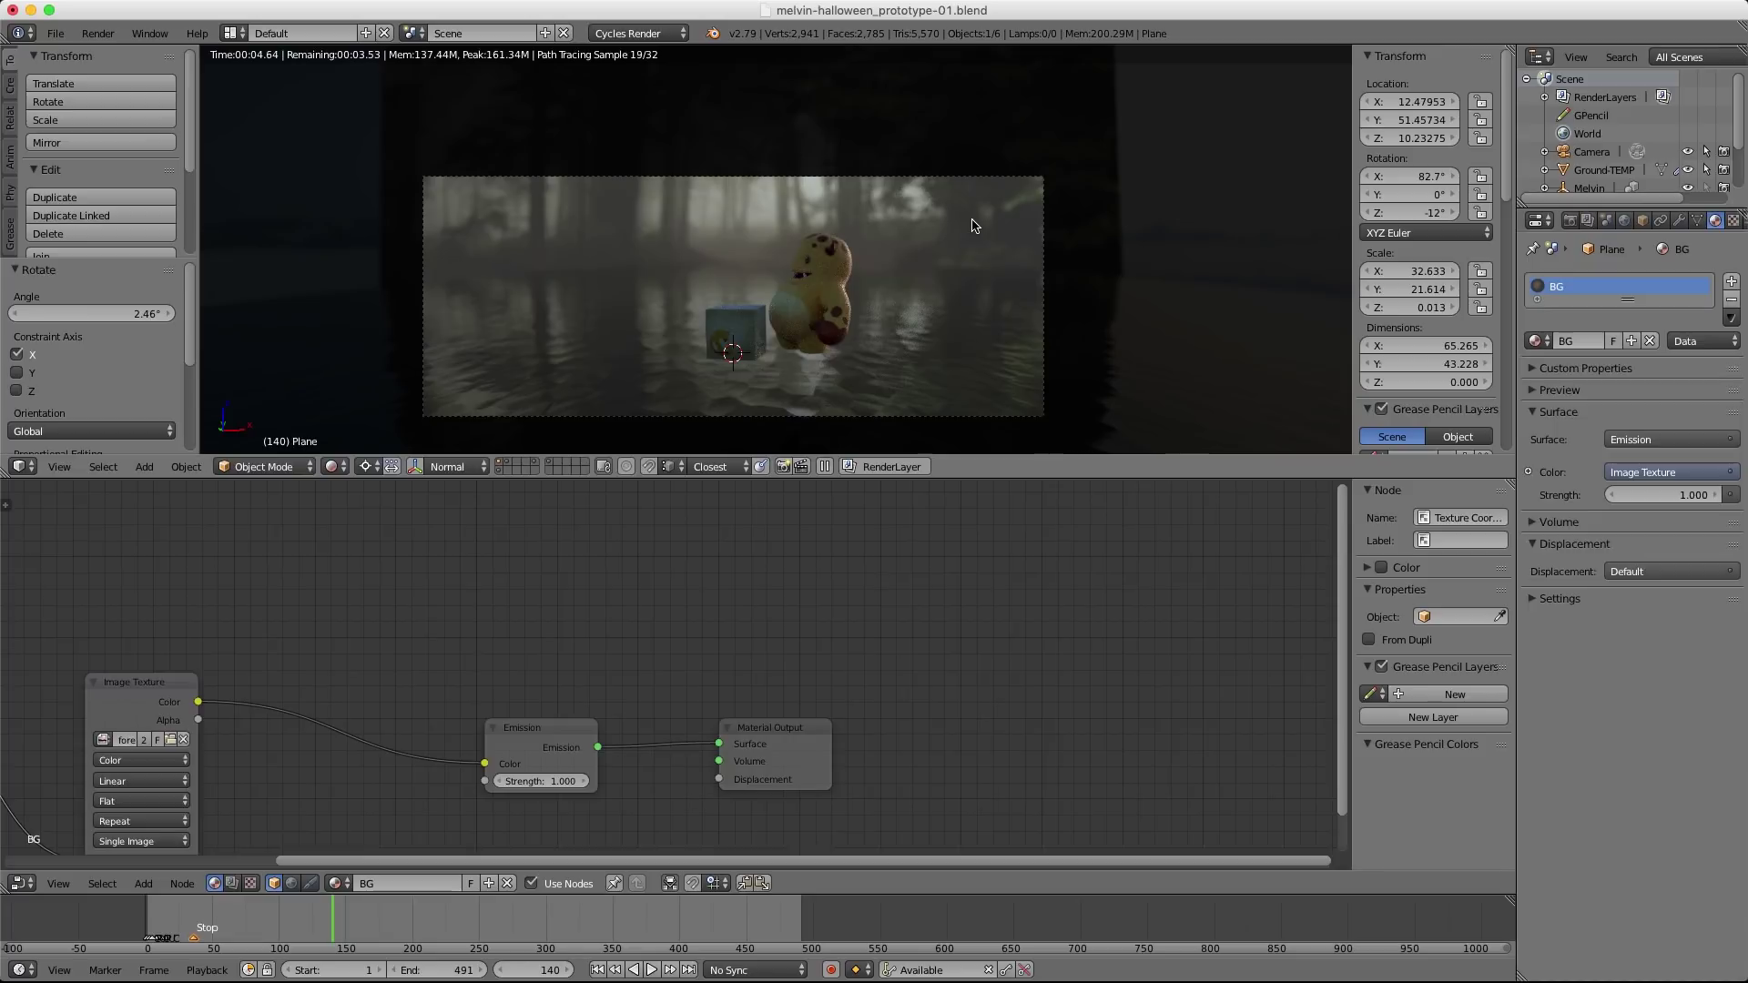
key("g")
key("z")
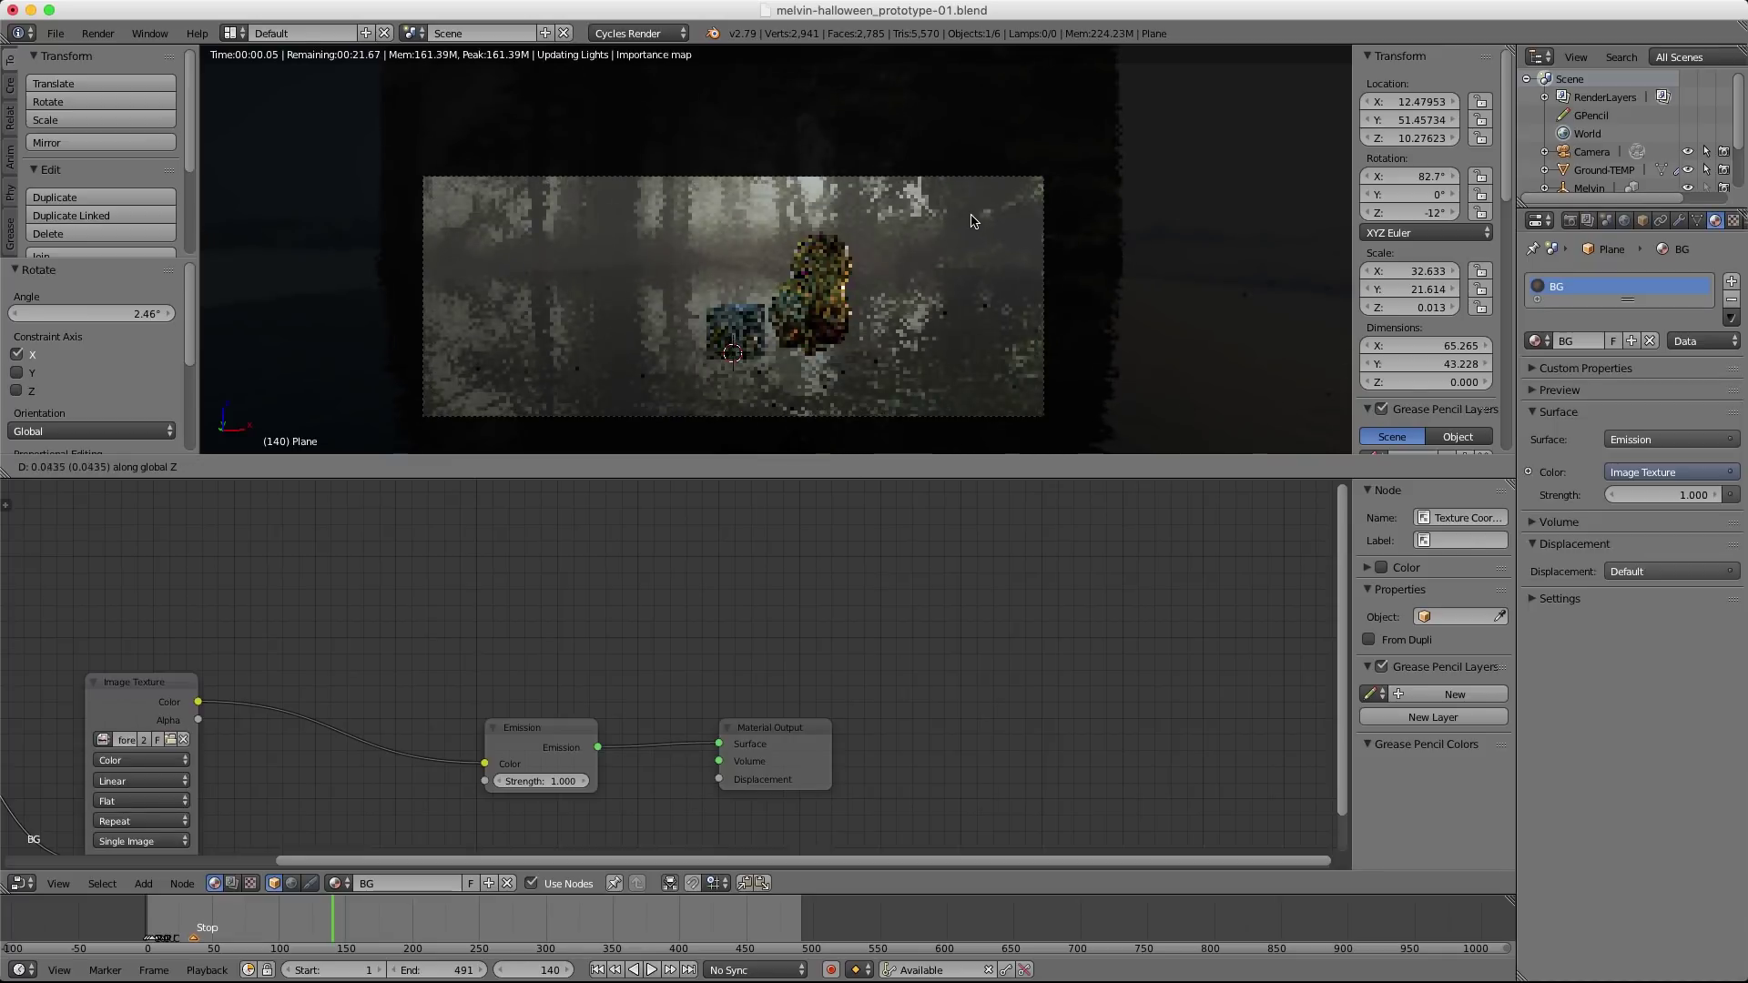
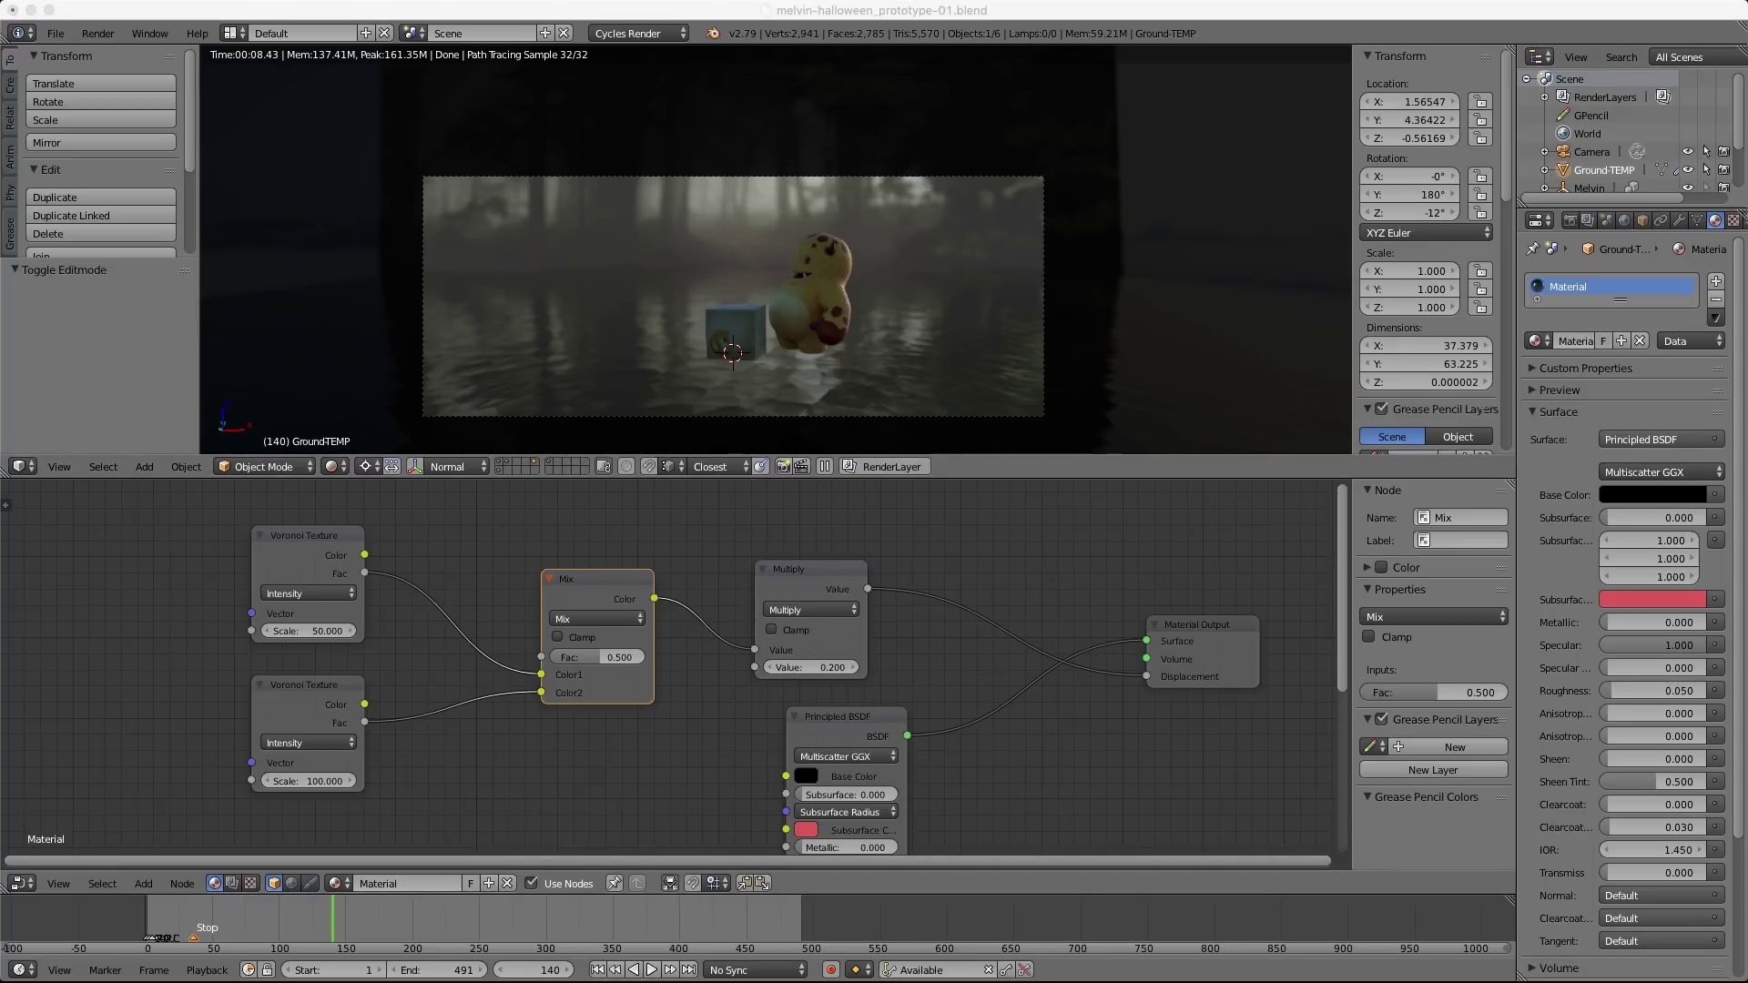
left_click(803, 197)
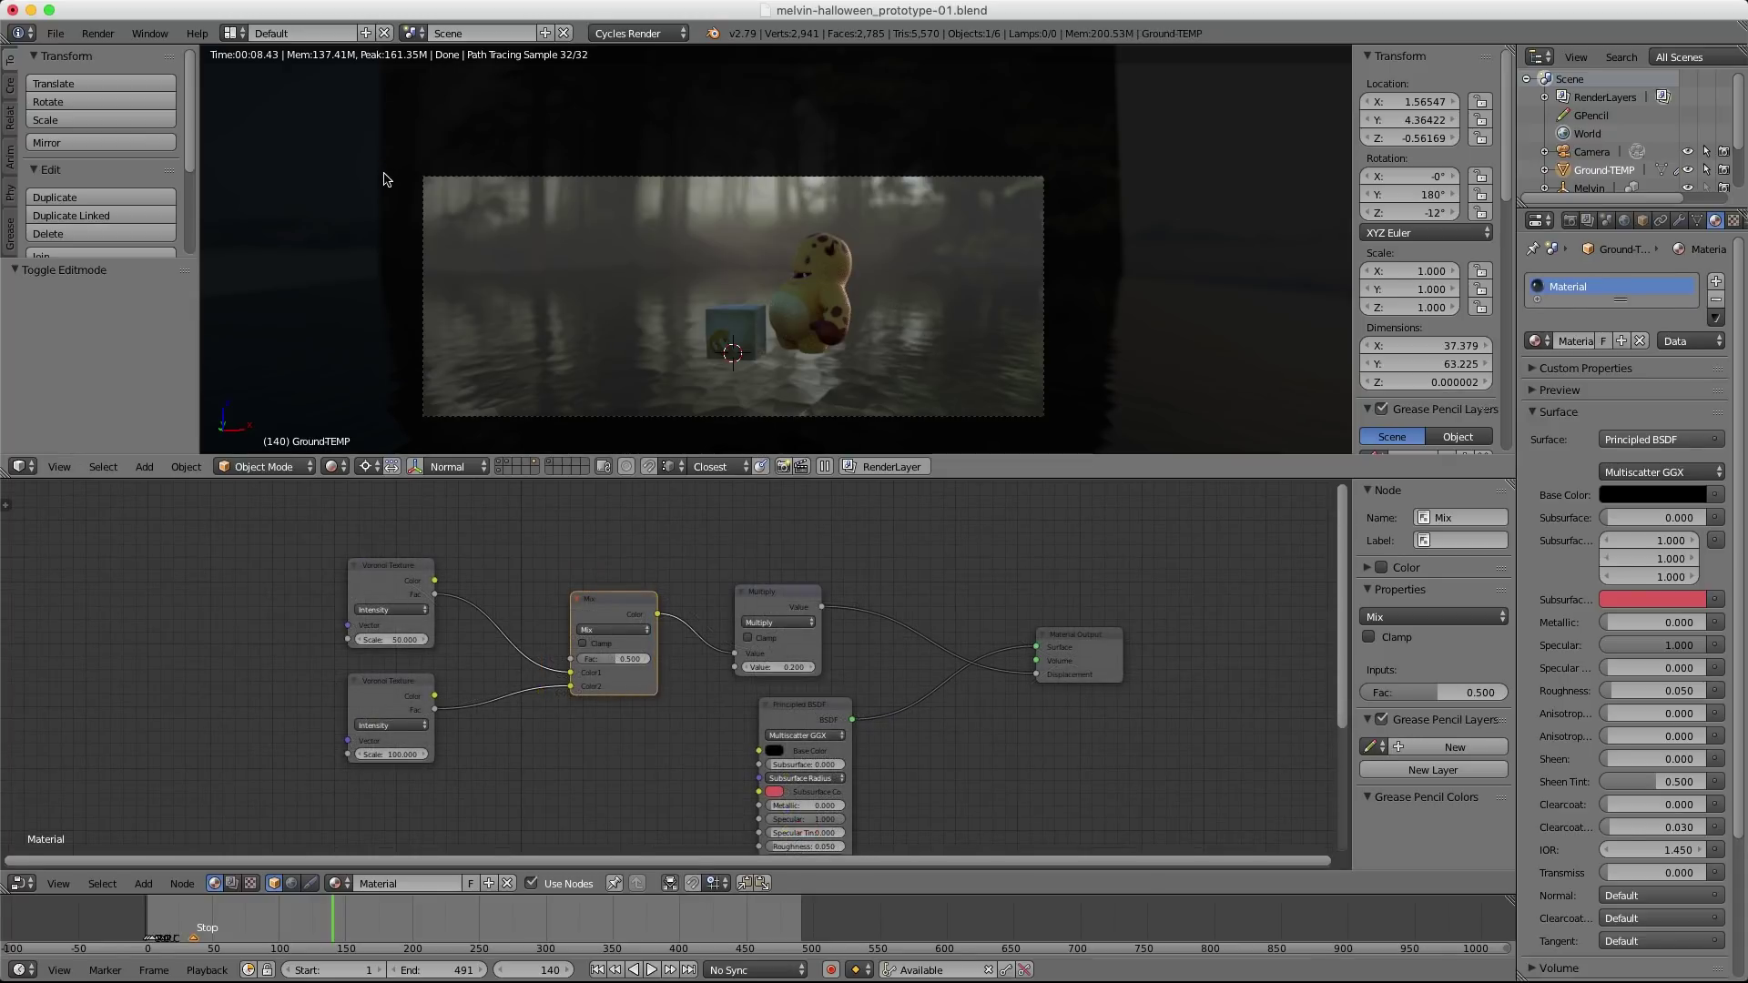
Insert an RGB Curves node between the Image Texture and Emission nodes of the backdrop's BG material.
right_click(383, 179)
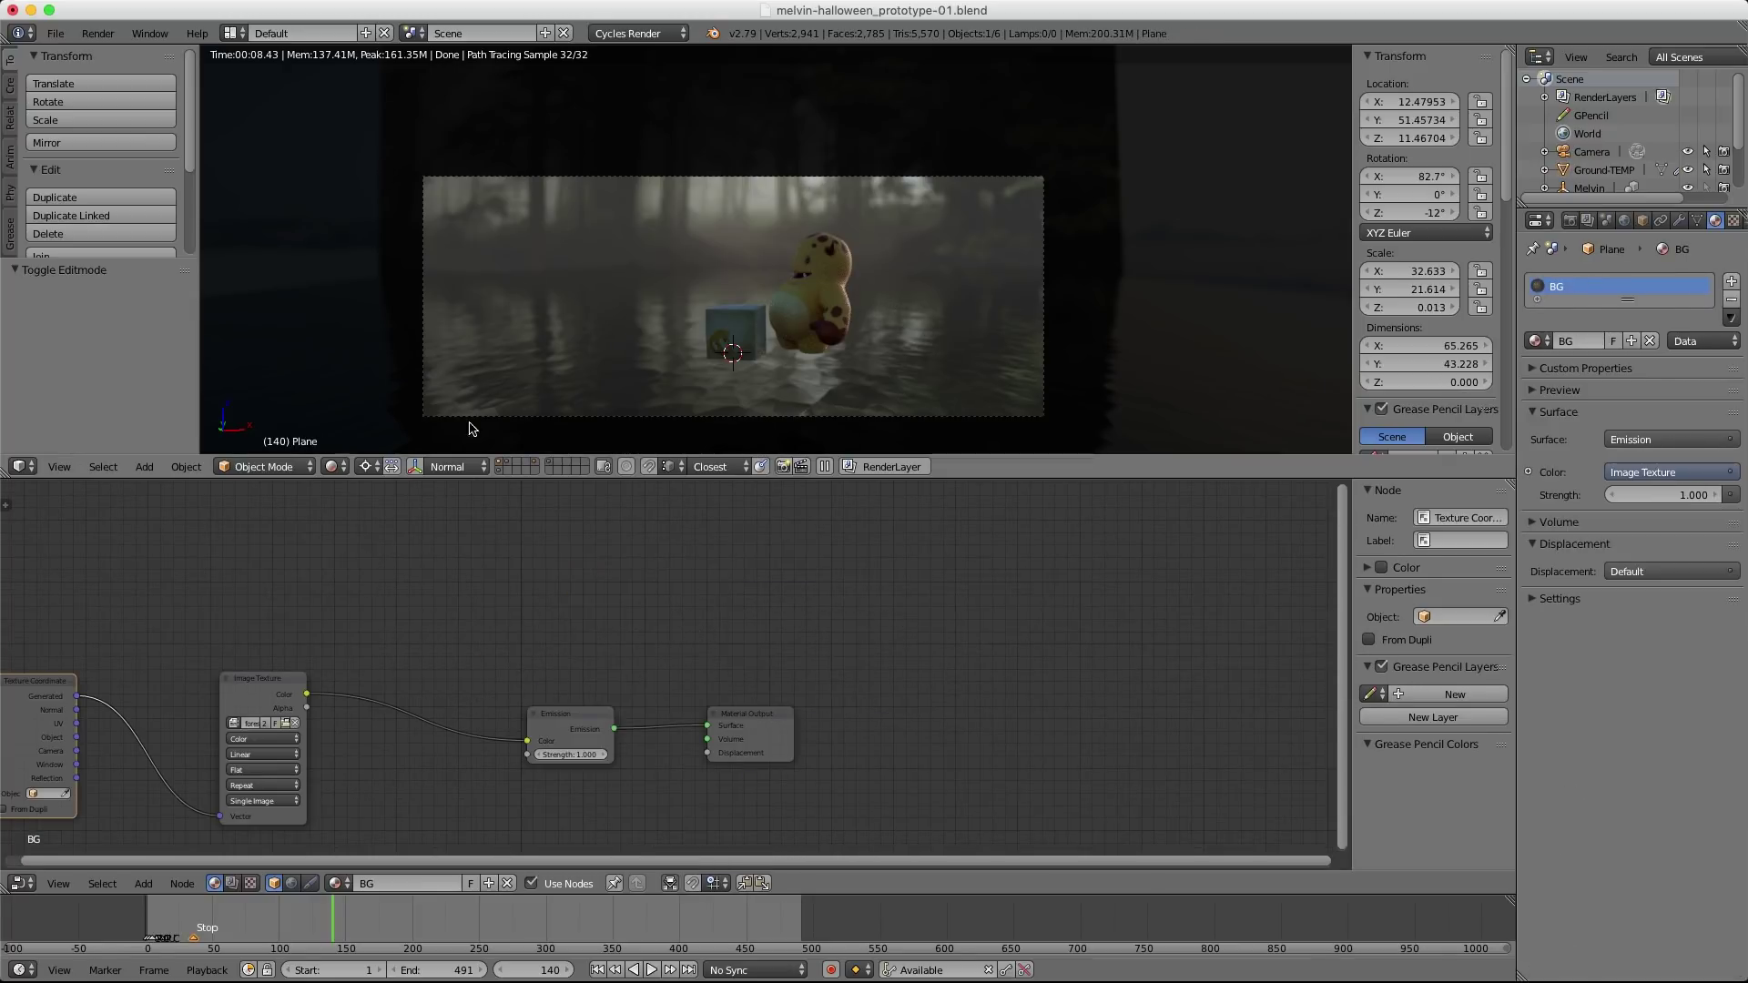
key("Home")
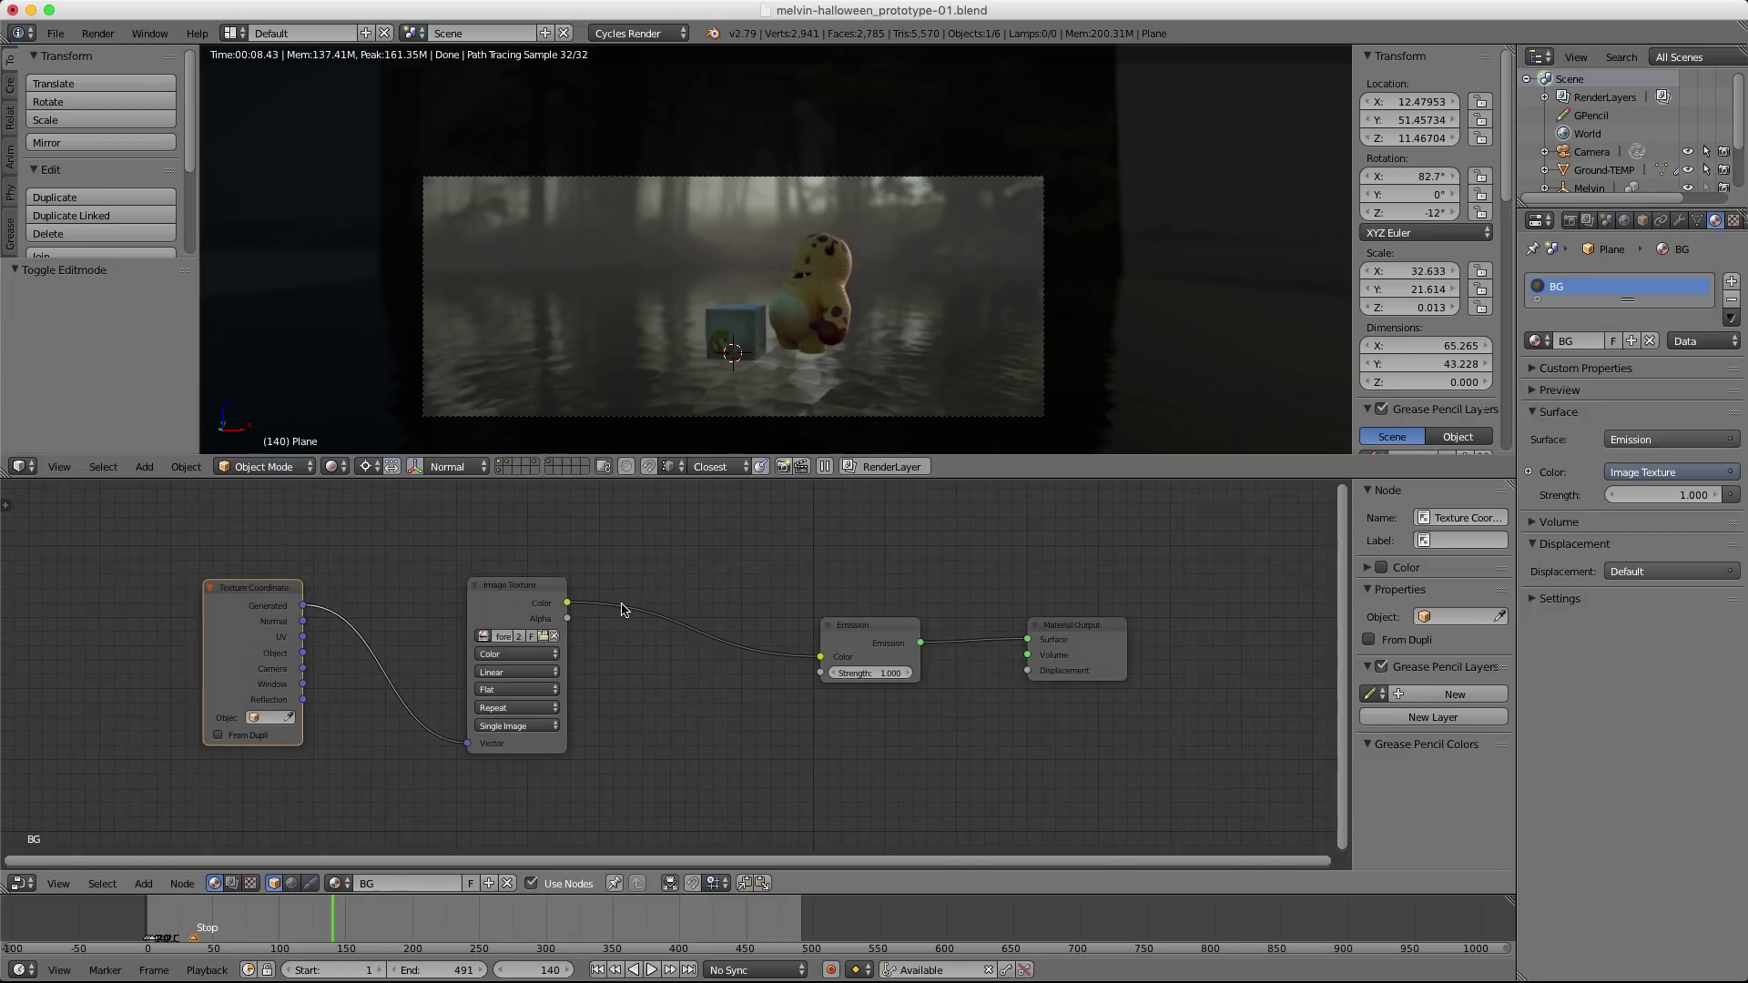
scroll(682, 597, "up", 1)
middle_click_drag(683, 597, 606, 601)
key("shift+a")
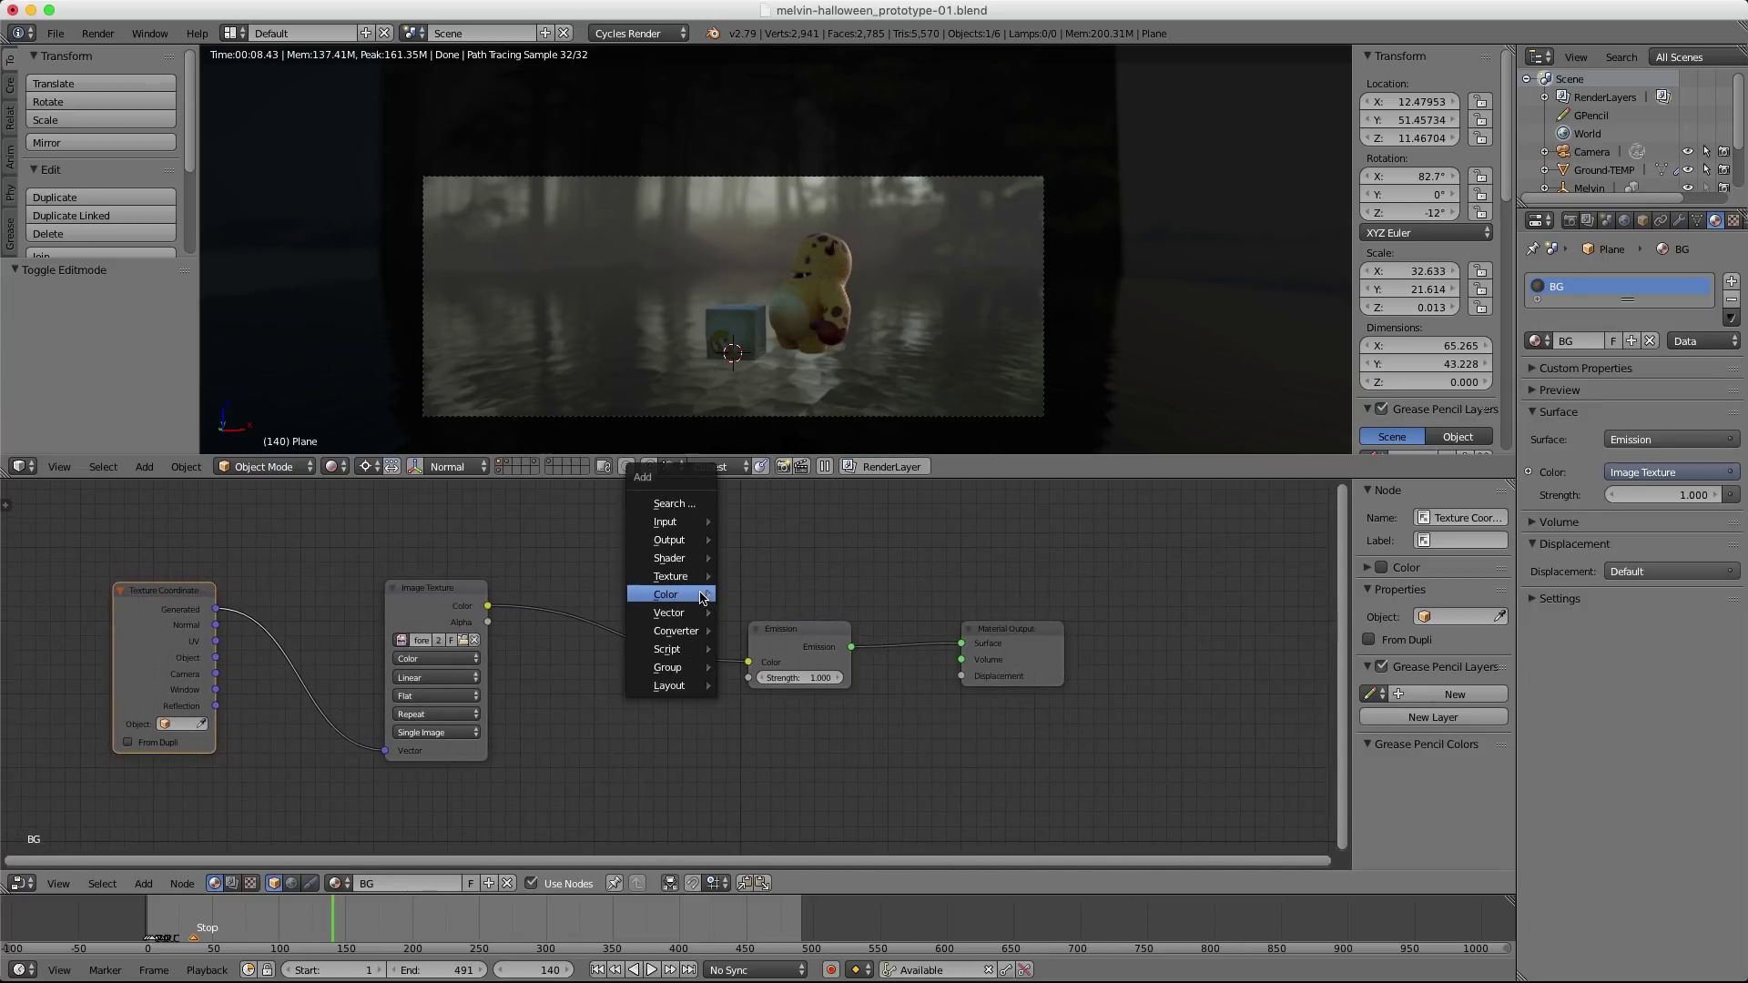
mouse_move(699, 601)
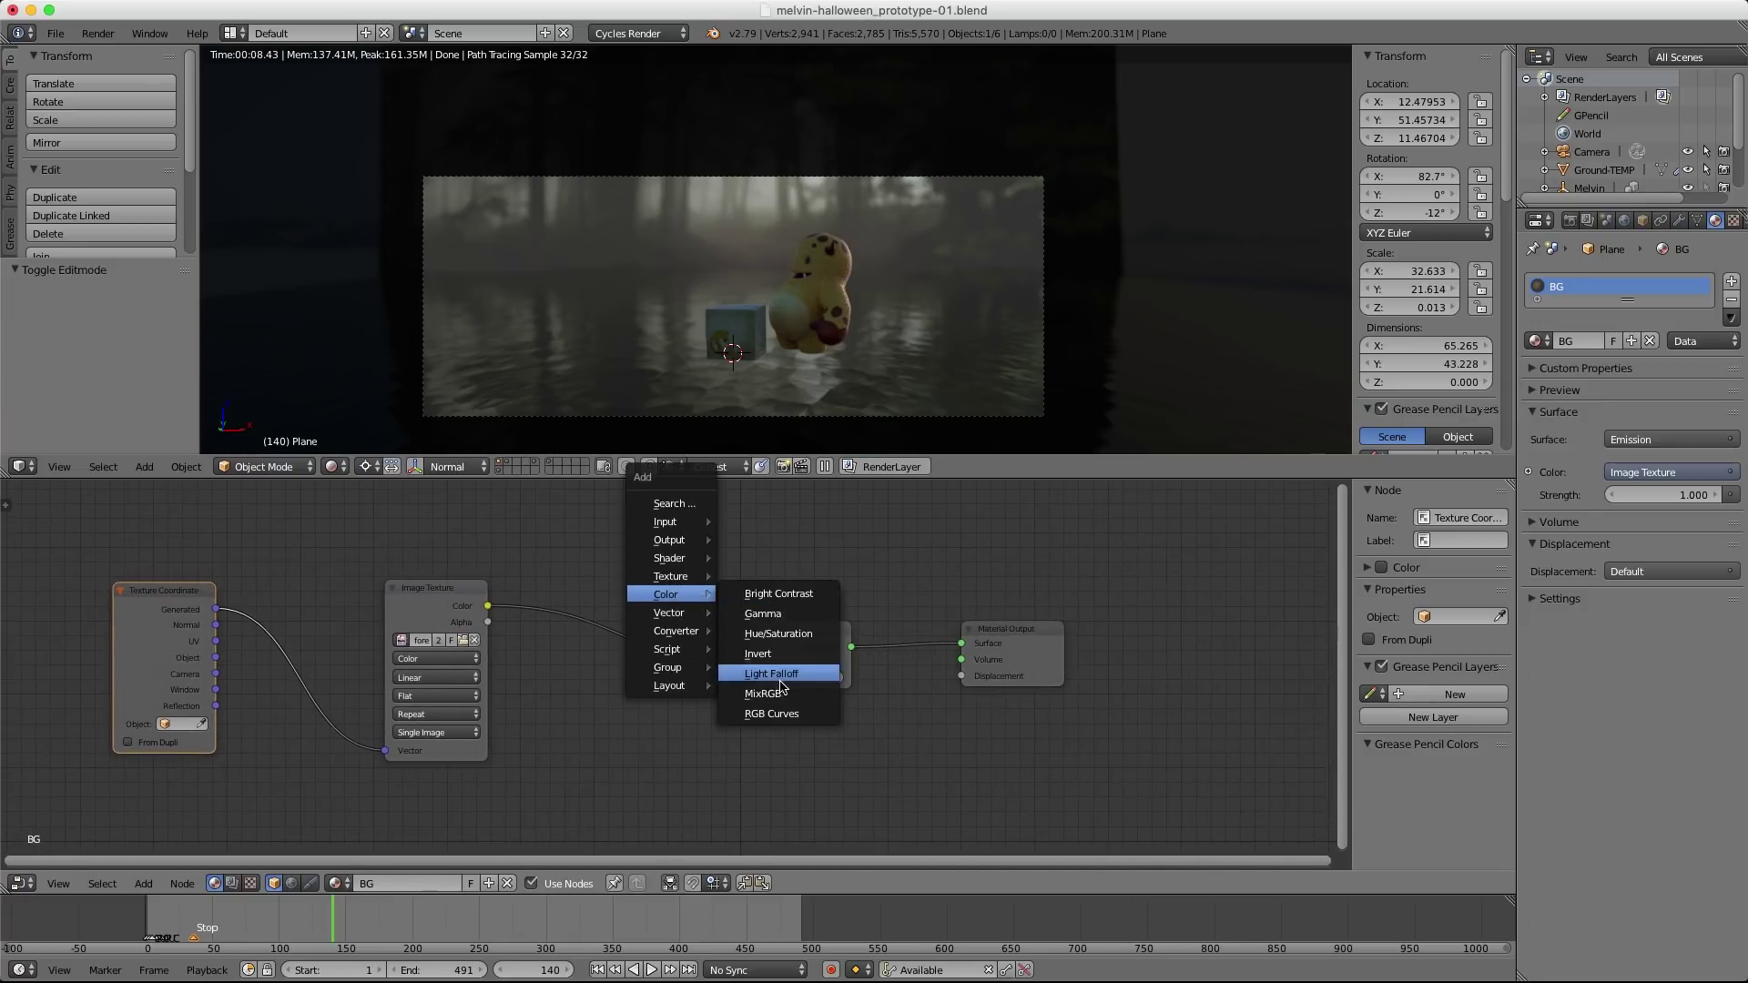
left_click(776, 720)
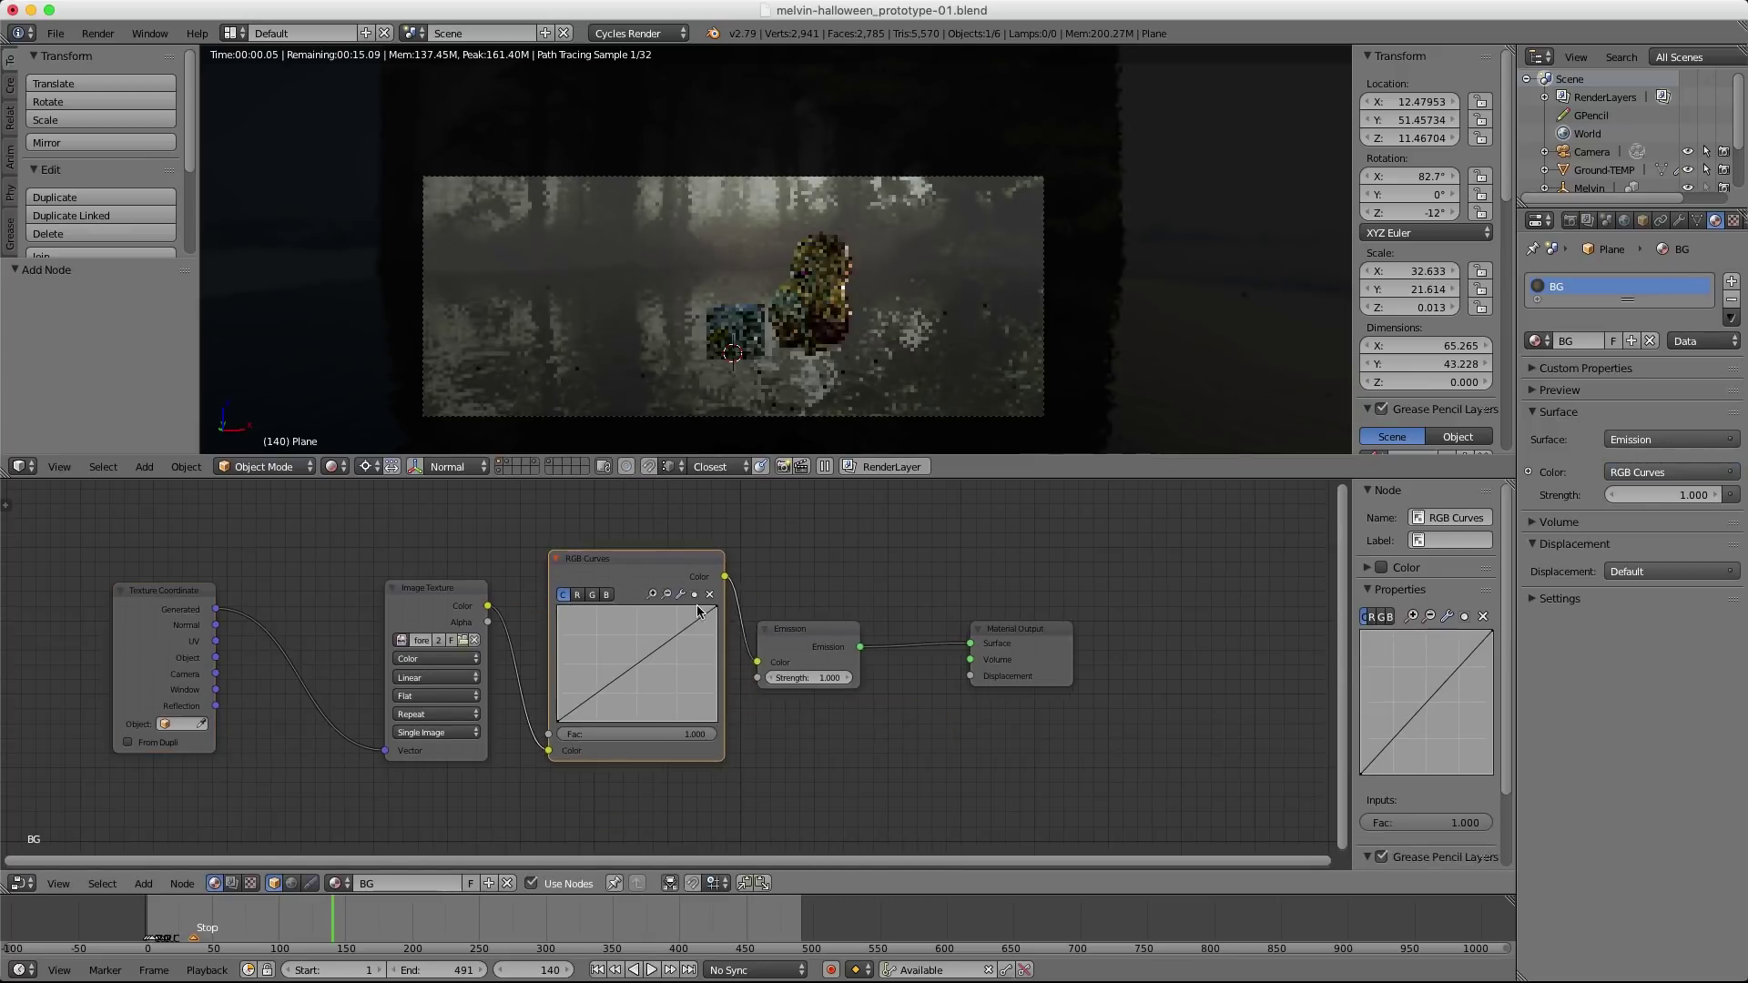
left_click(735, 672)
Shape the backdrop's combined RGB curve into an S-curve, with the lower point at about X 0.27, Y 0.11.
left_click_drag(584, 697, 586, 713)
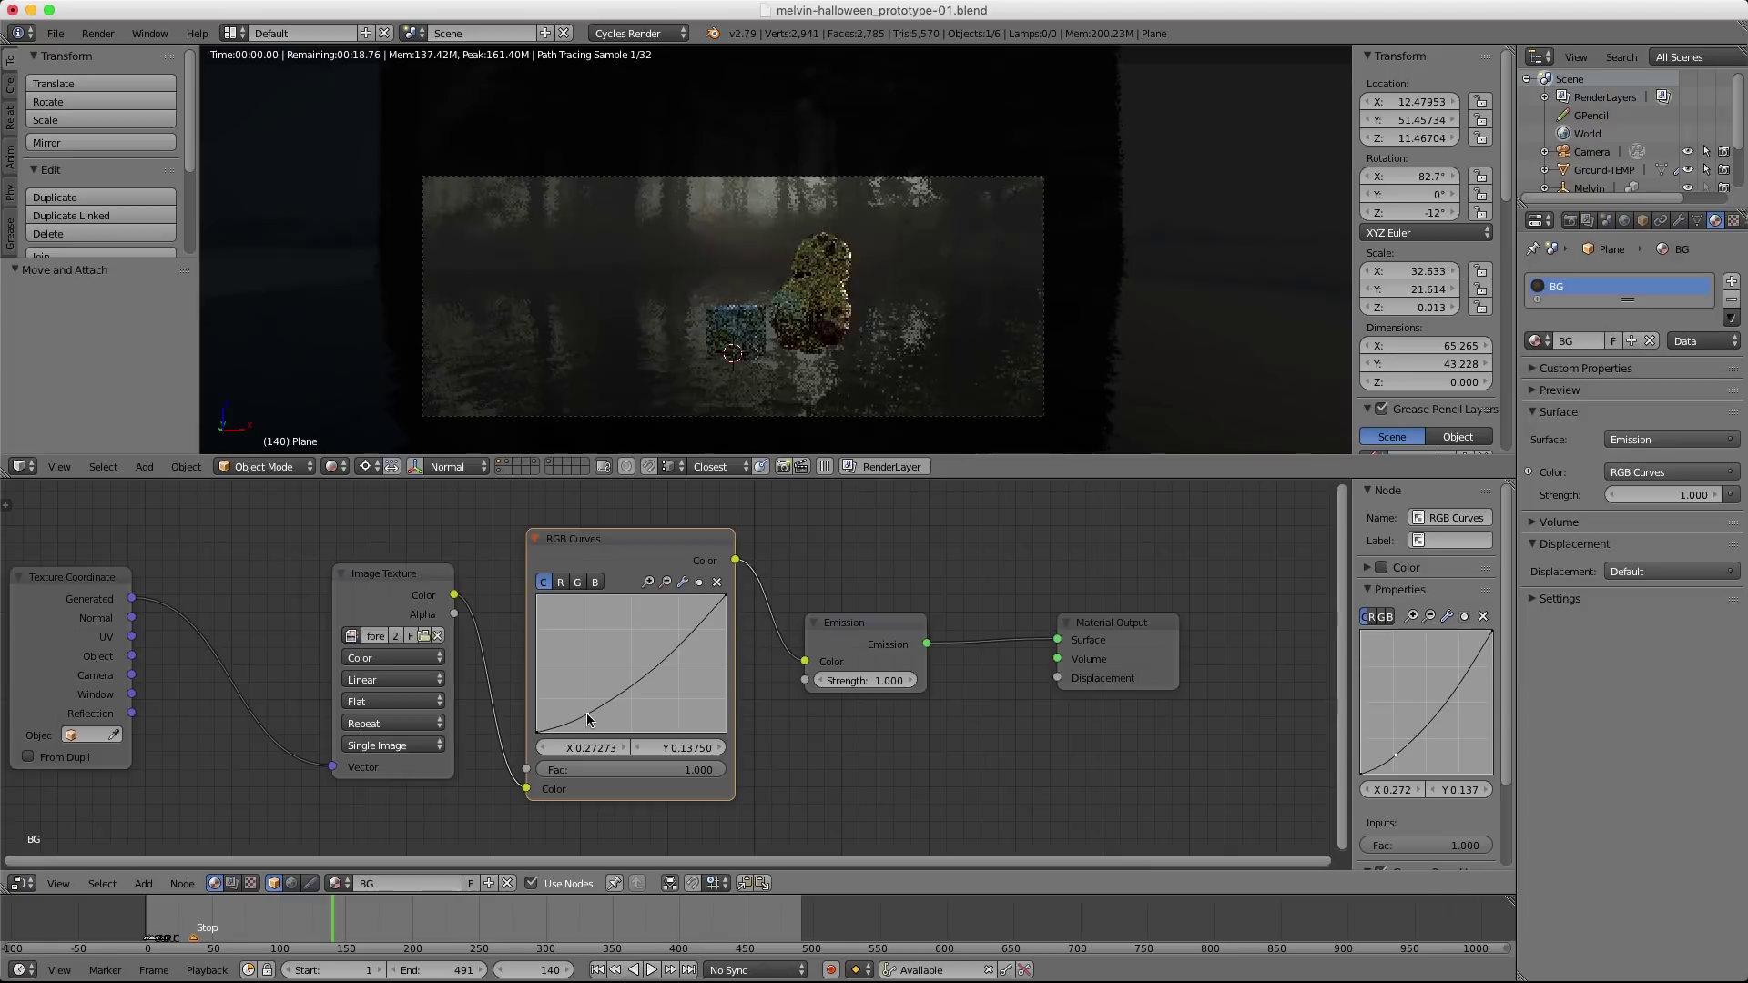
left_click_drag(701, 621, 694, 613)
left_click_drag(587, 713, 586, 720)
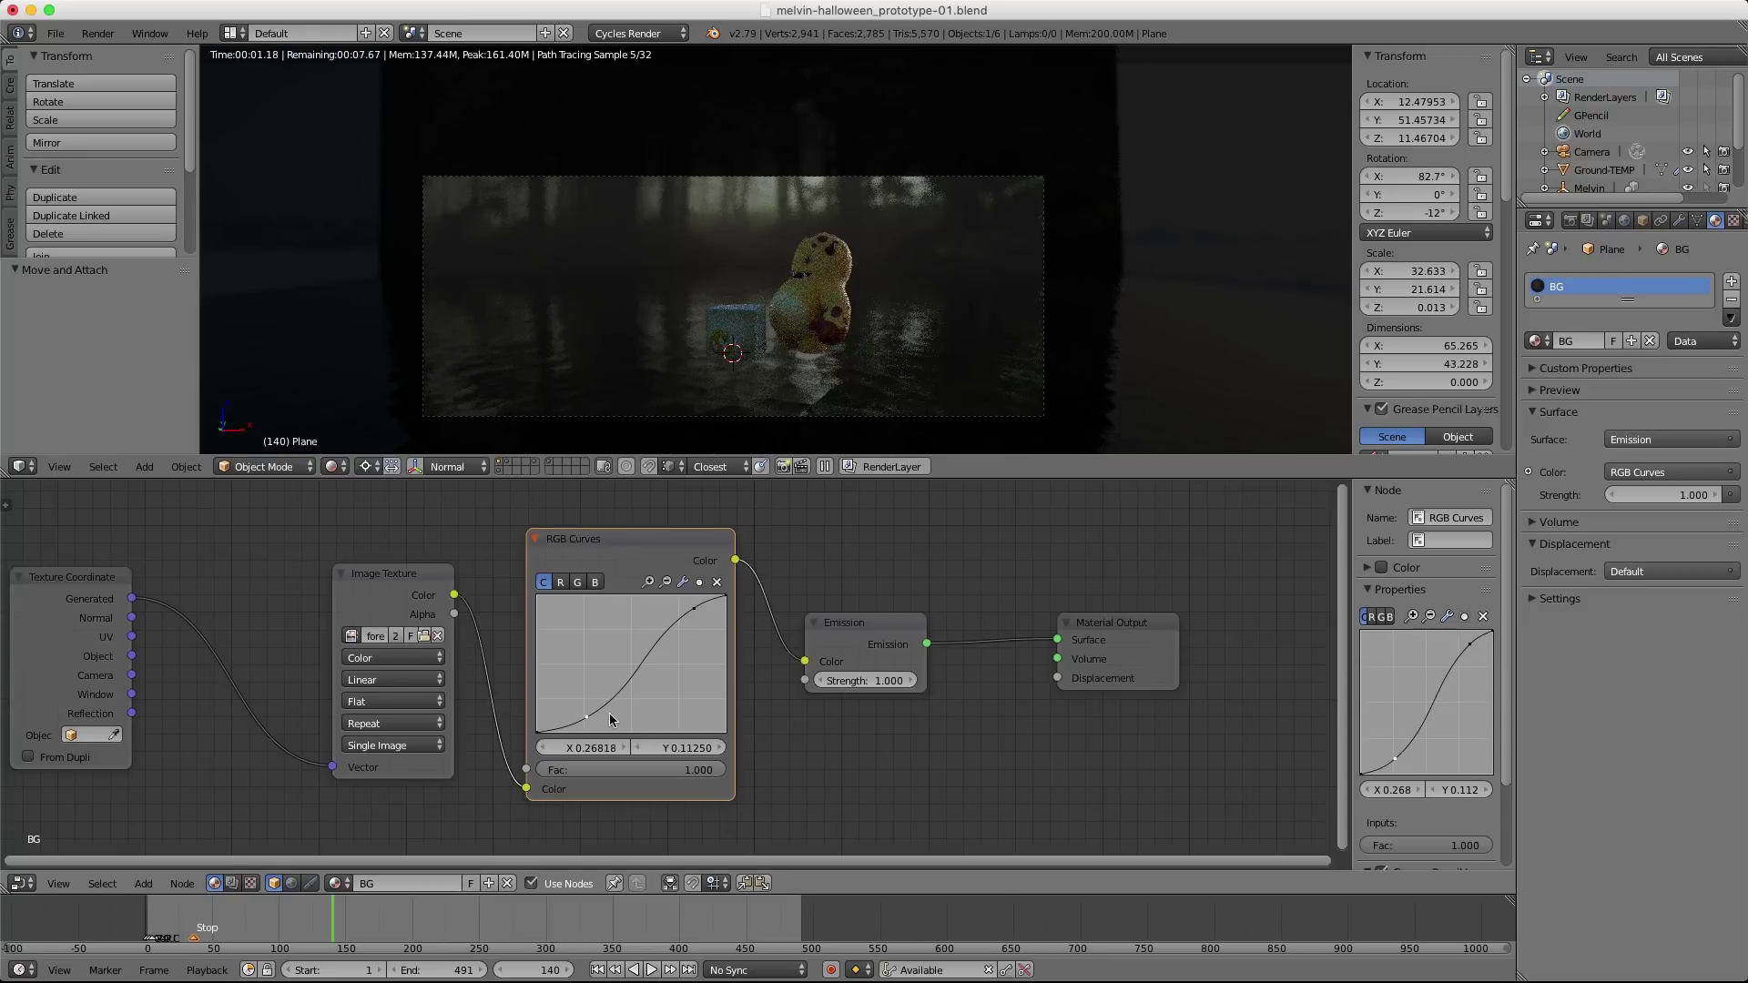
Shape the backdrop's red curve into an S-curve with points at about X 0.27, Y 0.21 and X 0.79, Y 0.85.
left_click(561, 582)
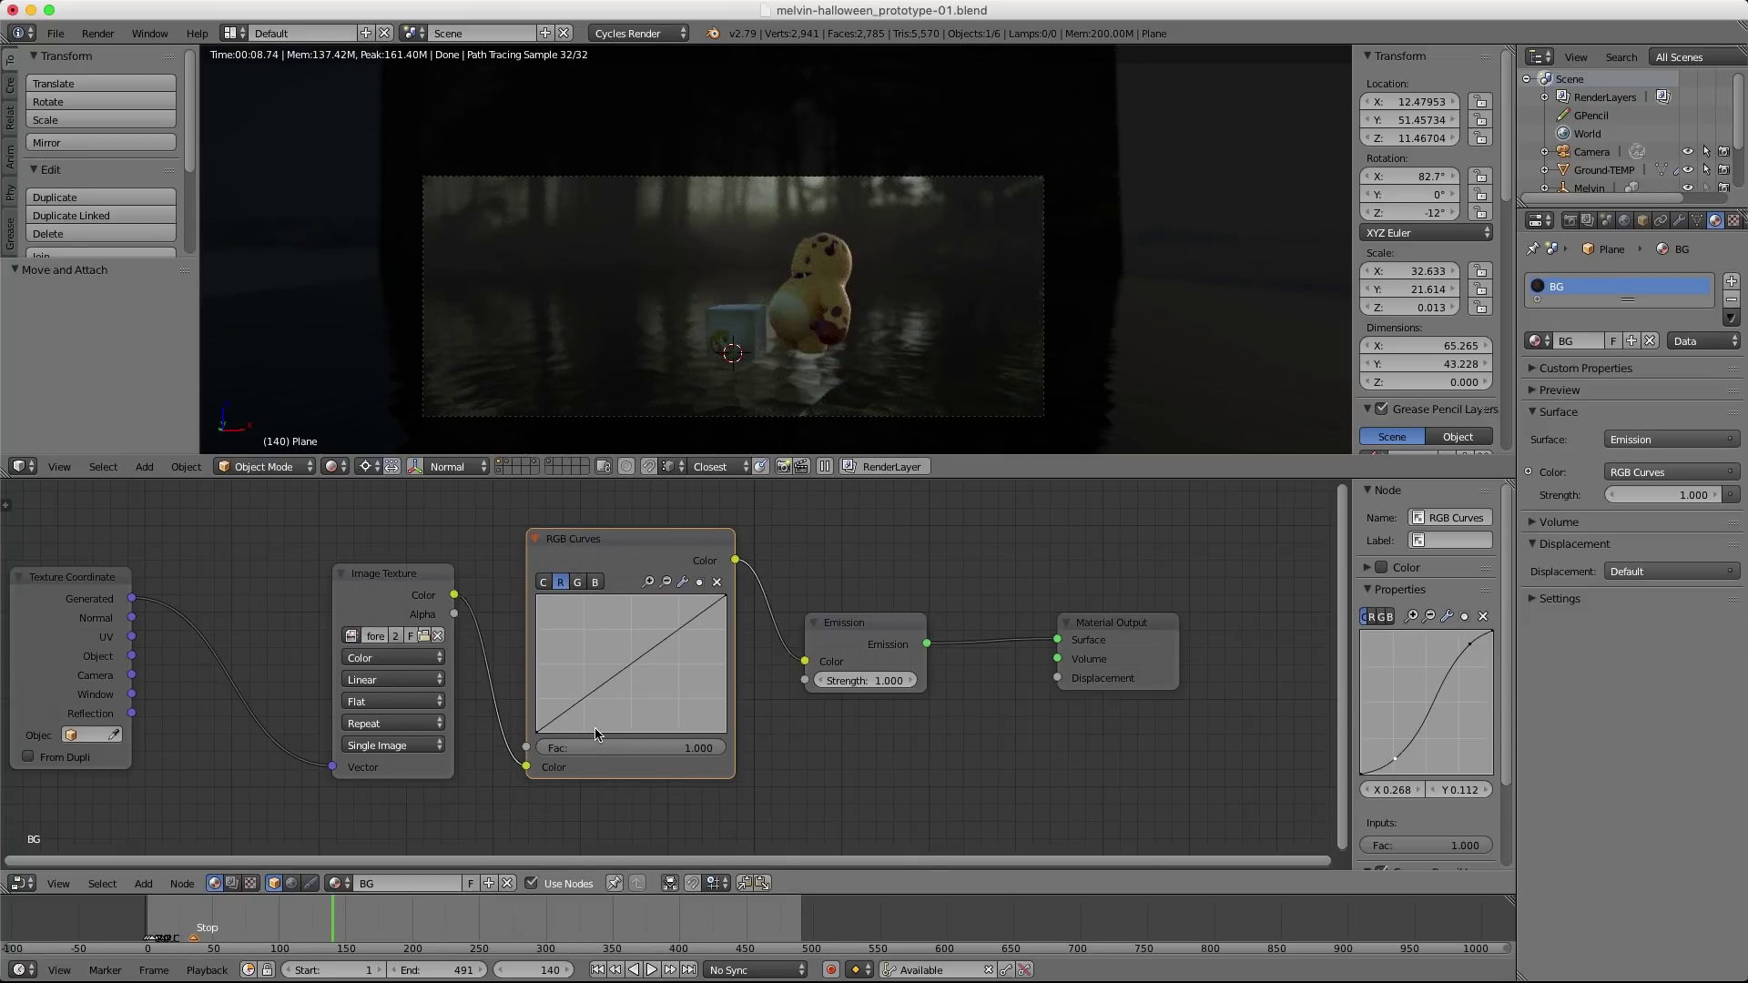
left_click_drag(579, 714, 594, 715)
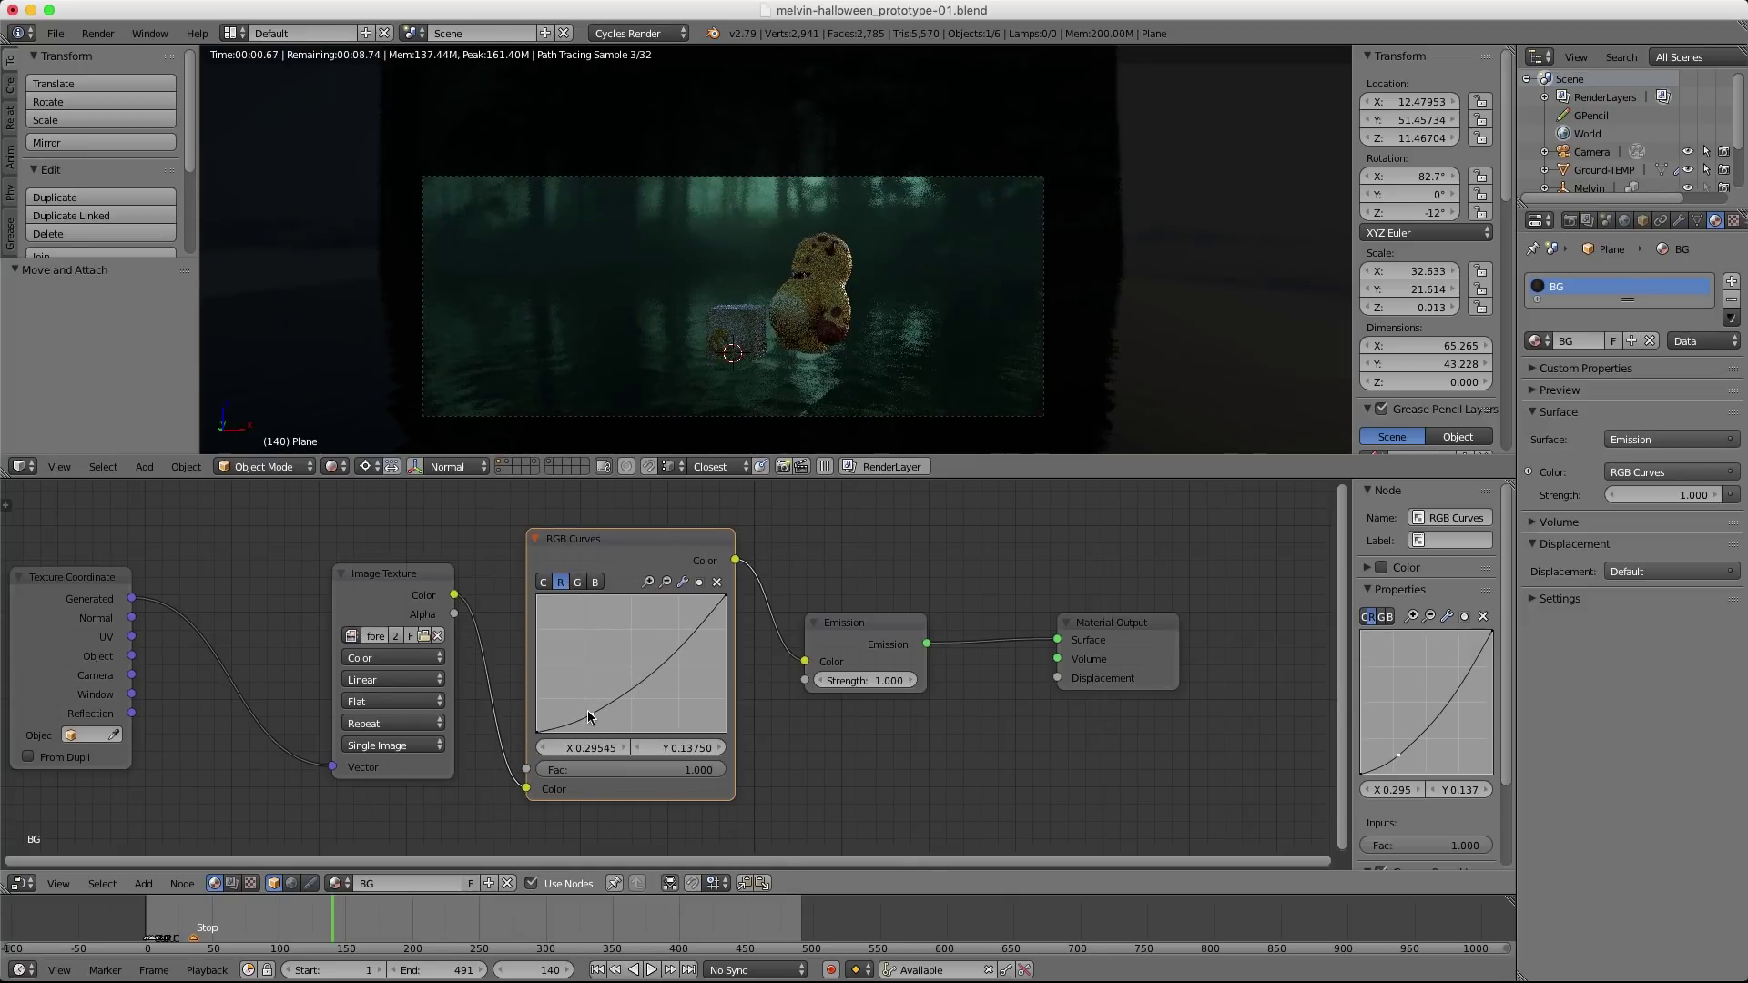
left_click_drag(708, 624, 686, 620)
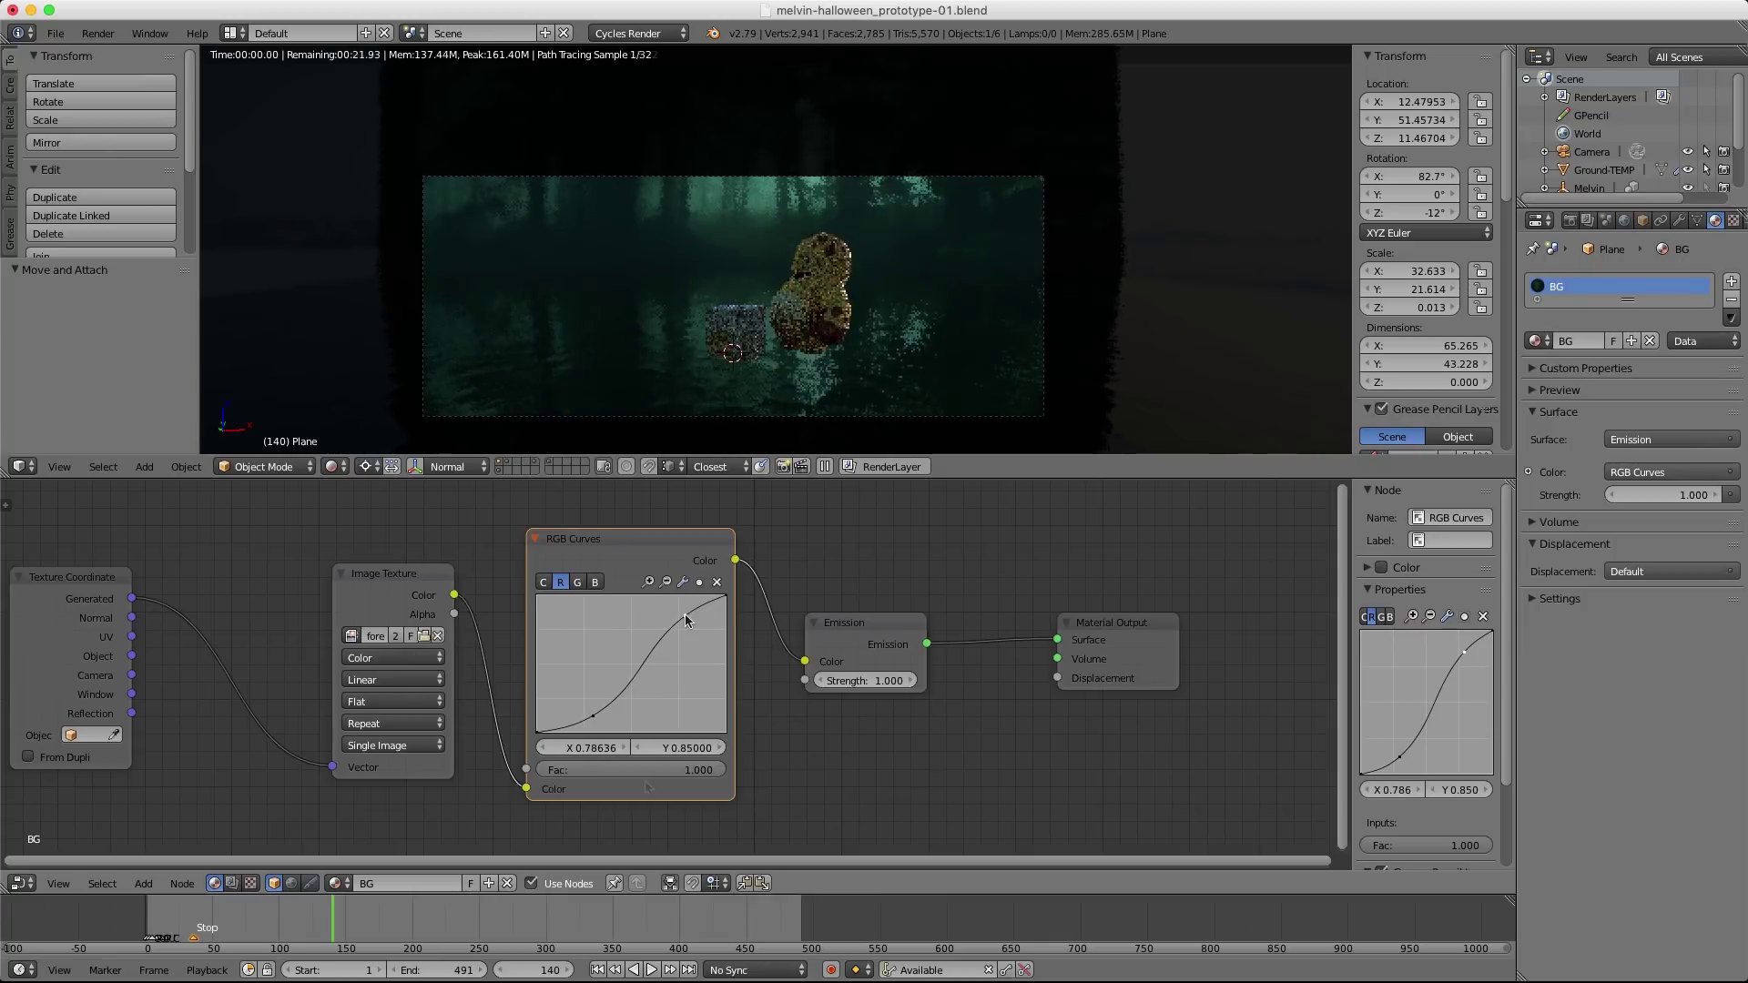
left_click_drag(588, 710, 586, 702)
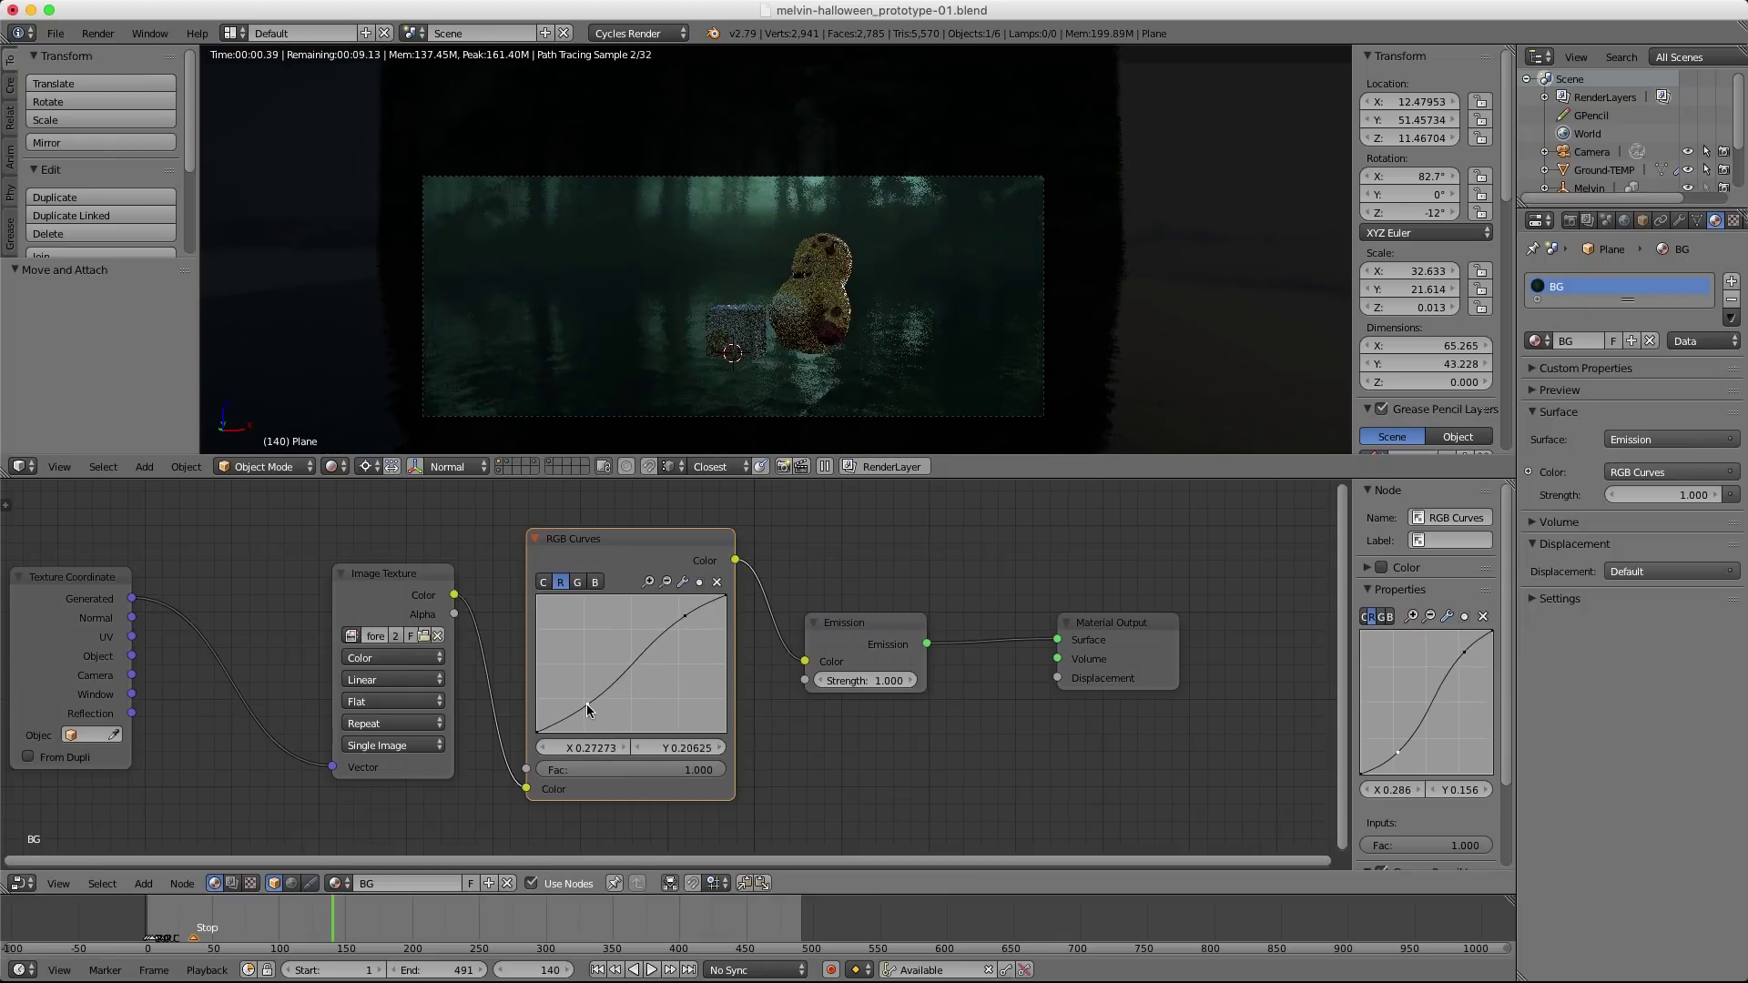
Raise the backdrop's blue curve at about X 0.26, Y 0.51 and move the combined curve's points to about 0.34, 0.11 and 0.80, 0.93.
left_click(595, 582)
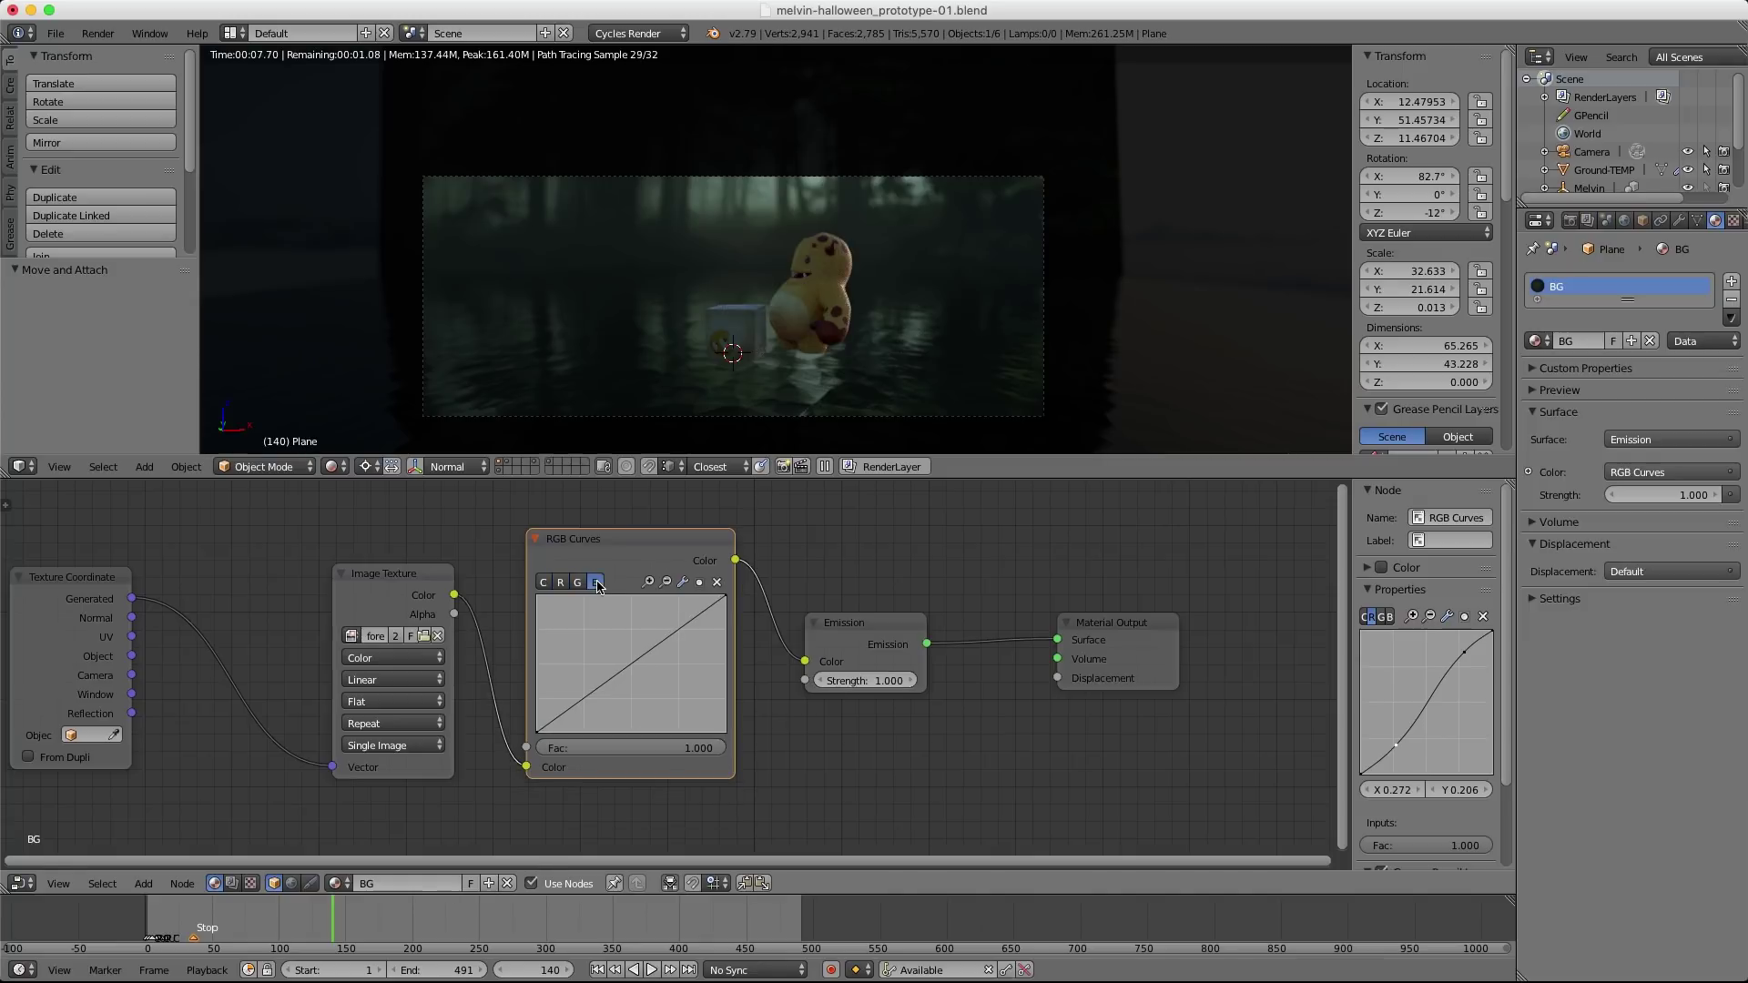
left_click_drag(606, 687, 601, 722)
left_click(543, 582)
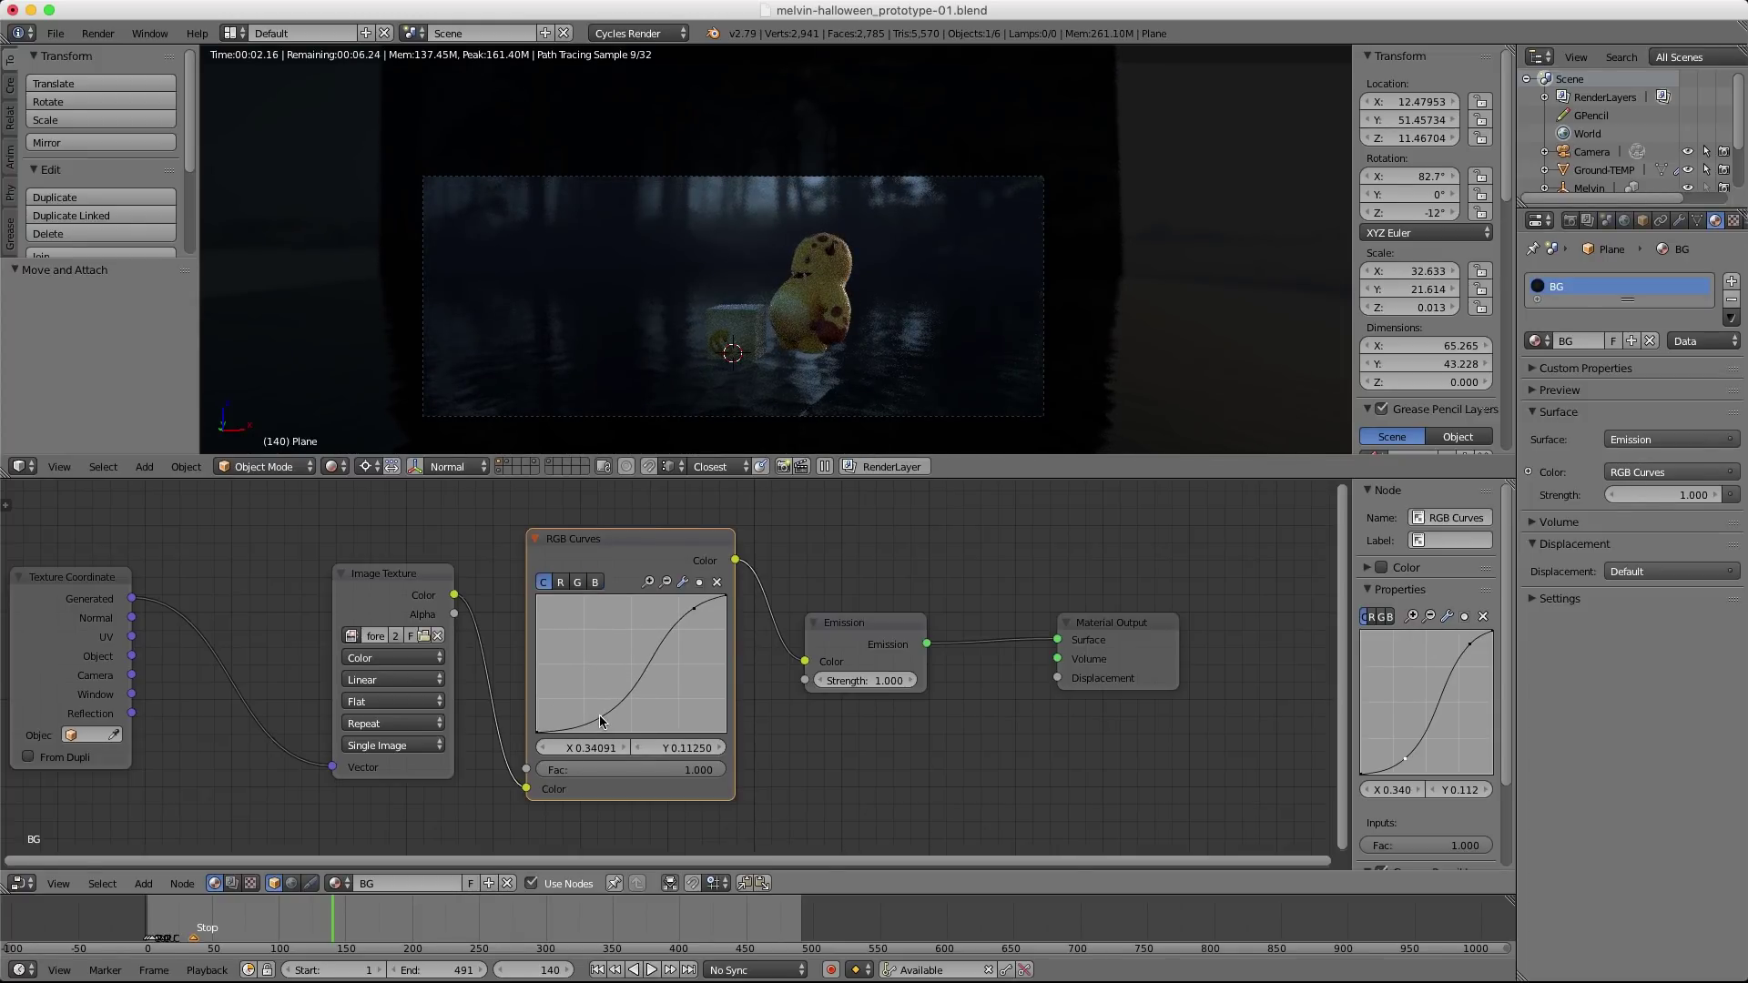
left_click_drag(695, 606, 690, 610)
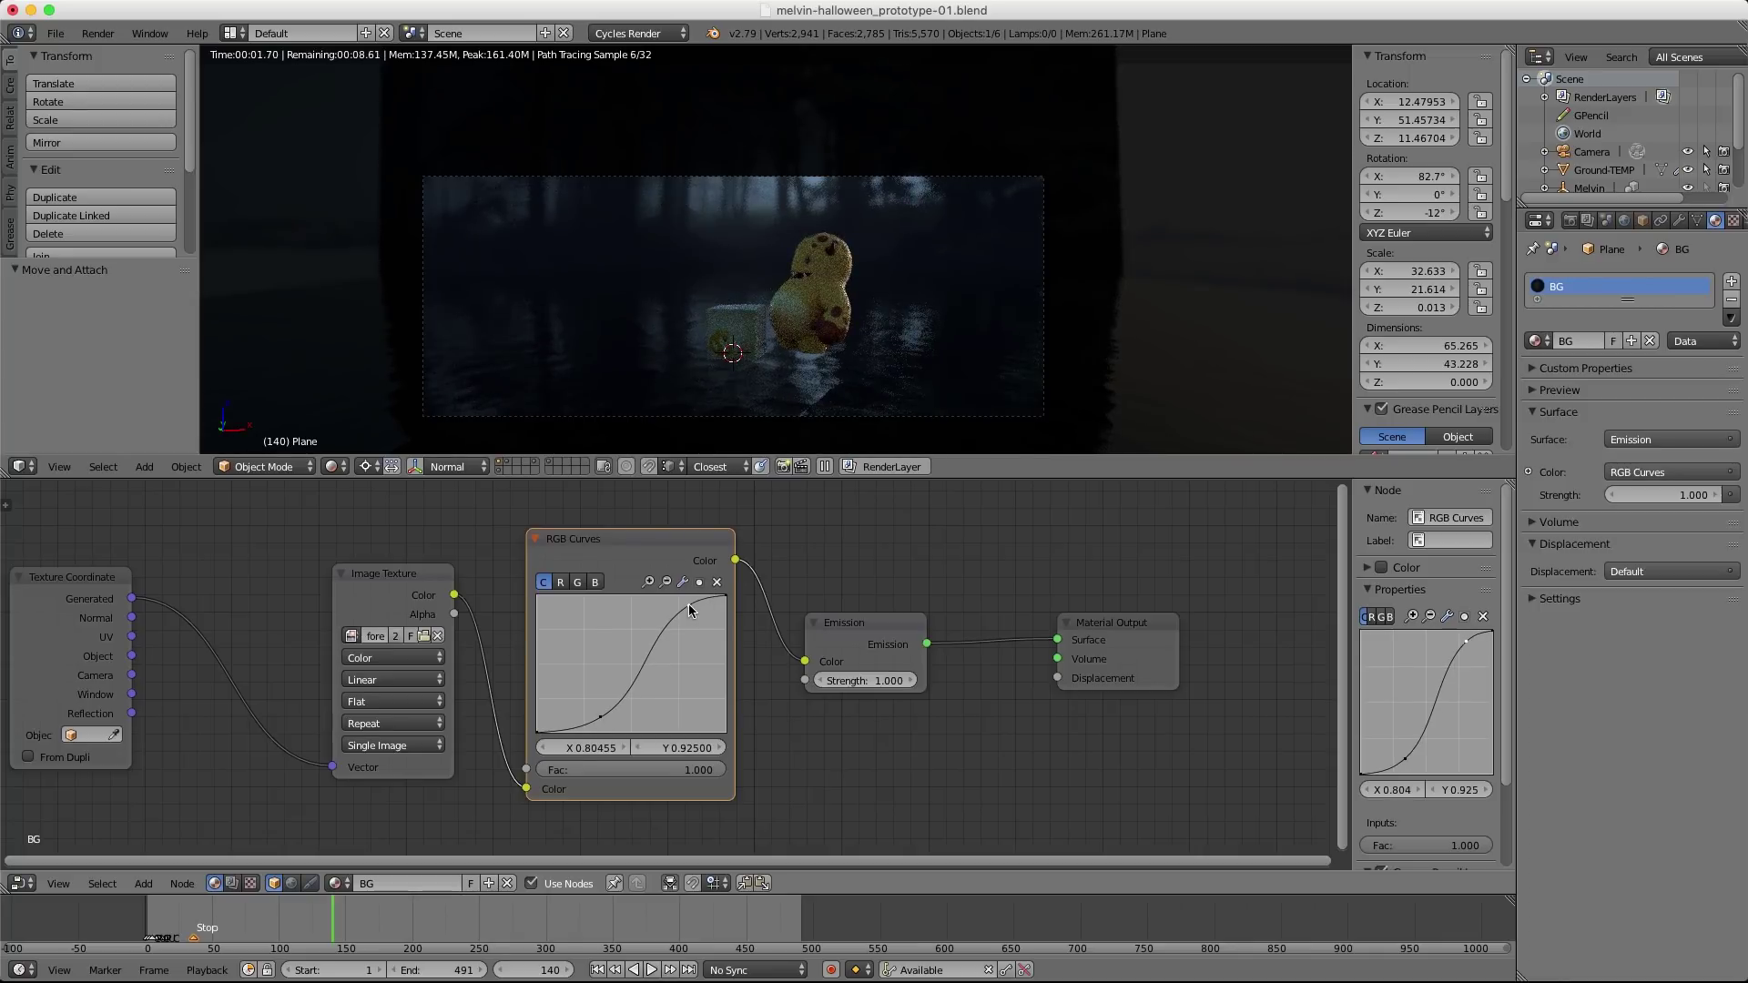
left_click(596, 581)
left_click_drag(602, 657, 587, 669)
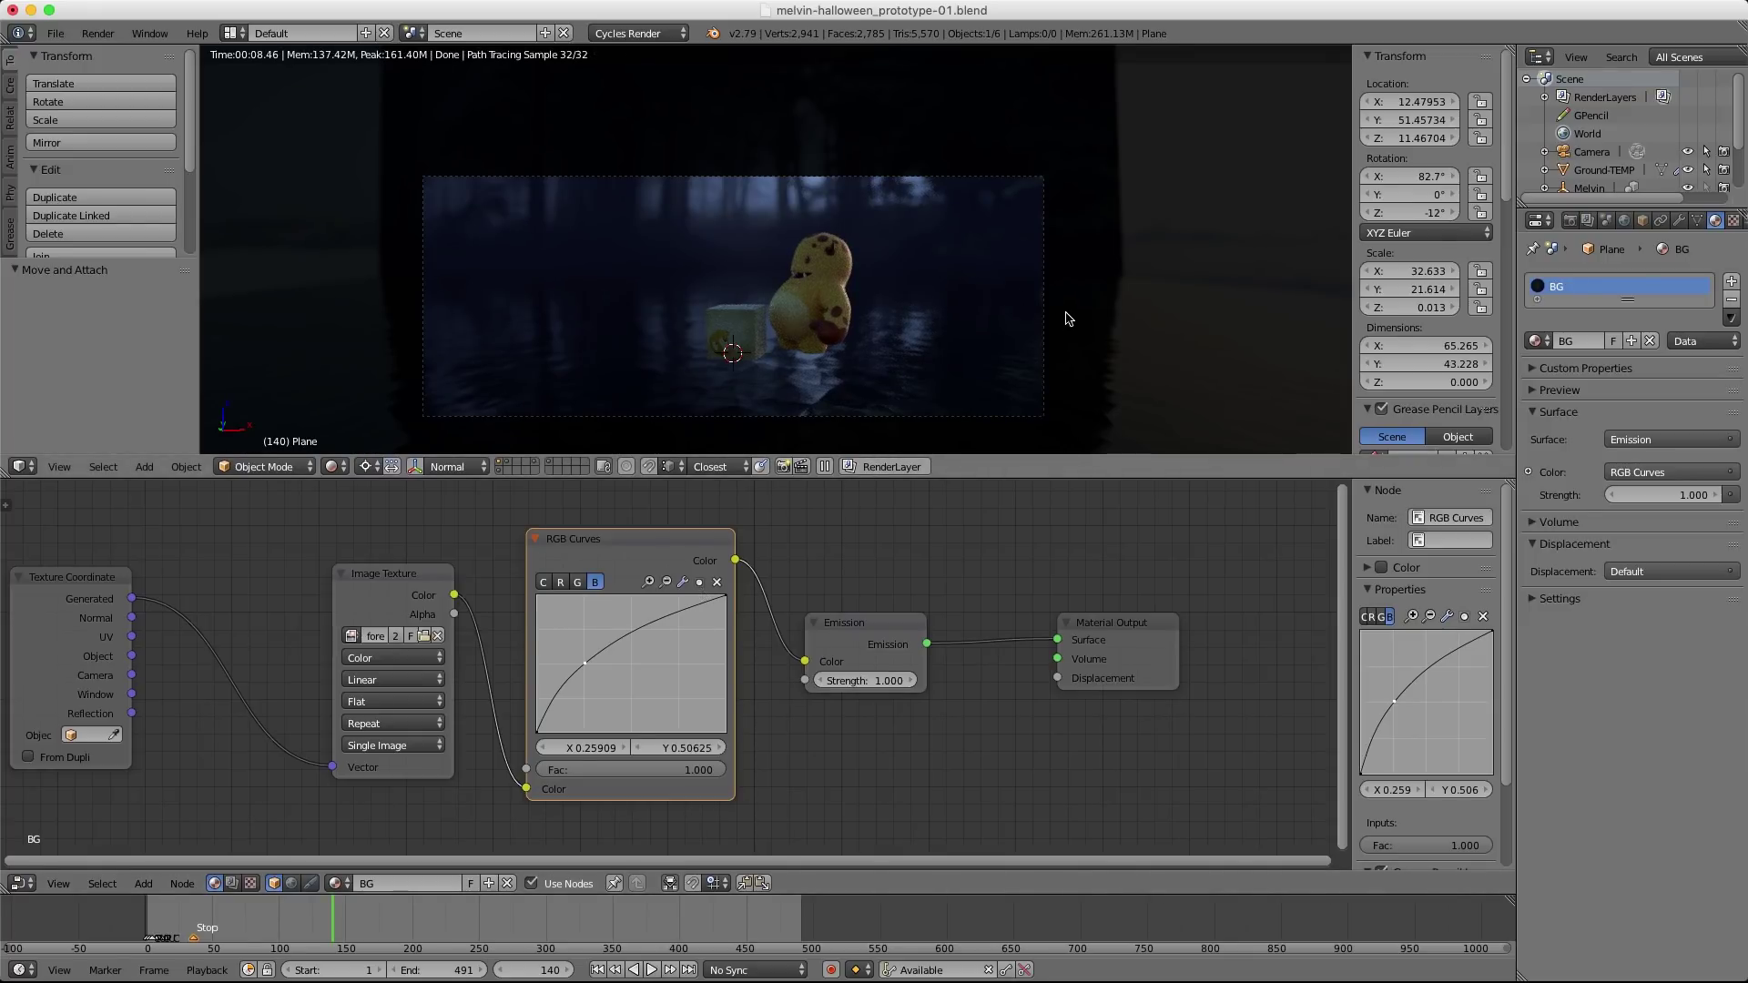
Replace the world's environment texture with OpenfootageNET_fieldairportsmall.hdr, browsing the HDRI files as thumbnails, and view the result from outside the camera.
left_click(1625, 220)
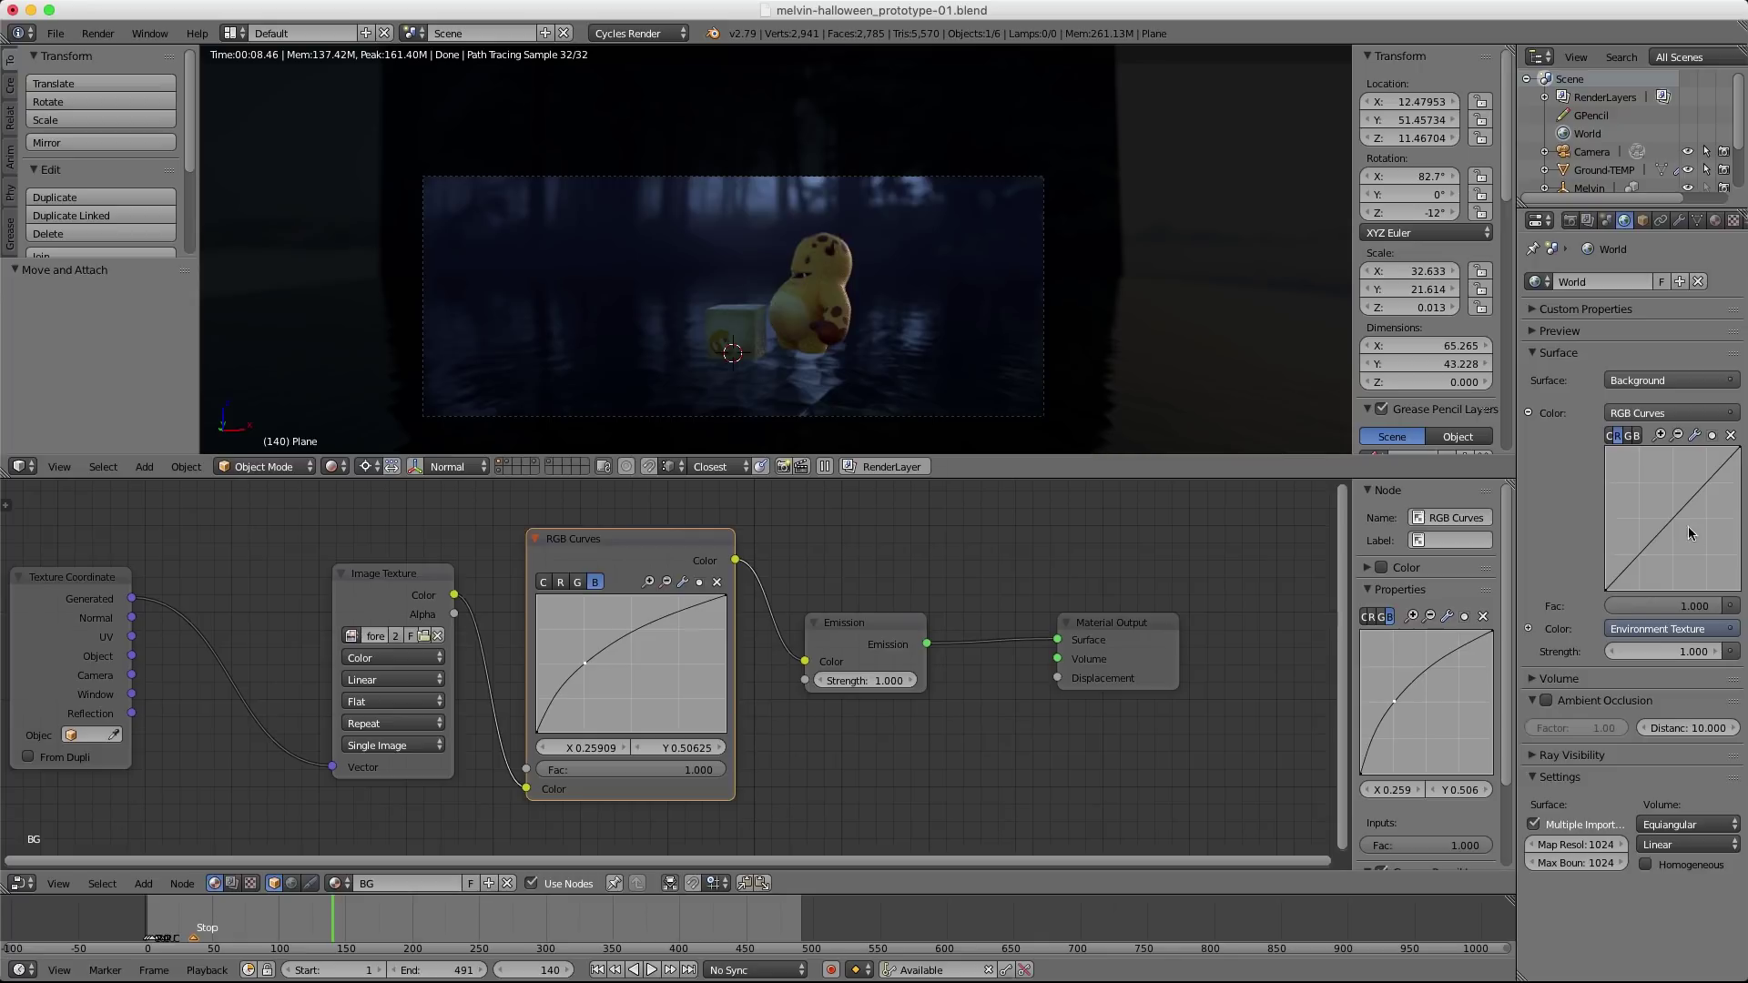
left_click(291, 883)
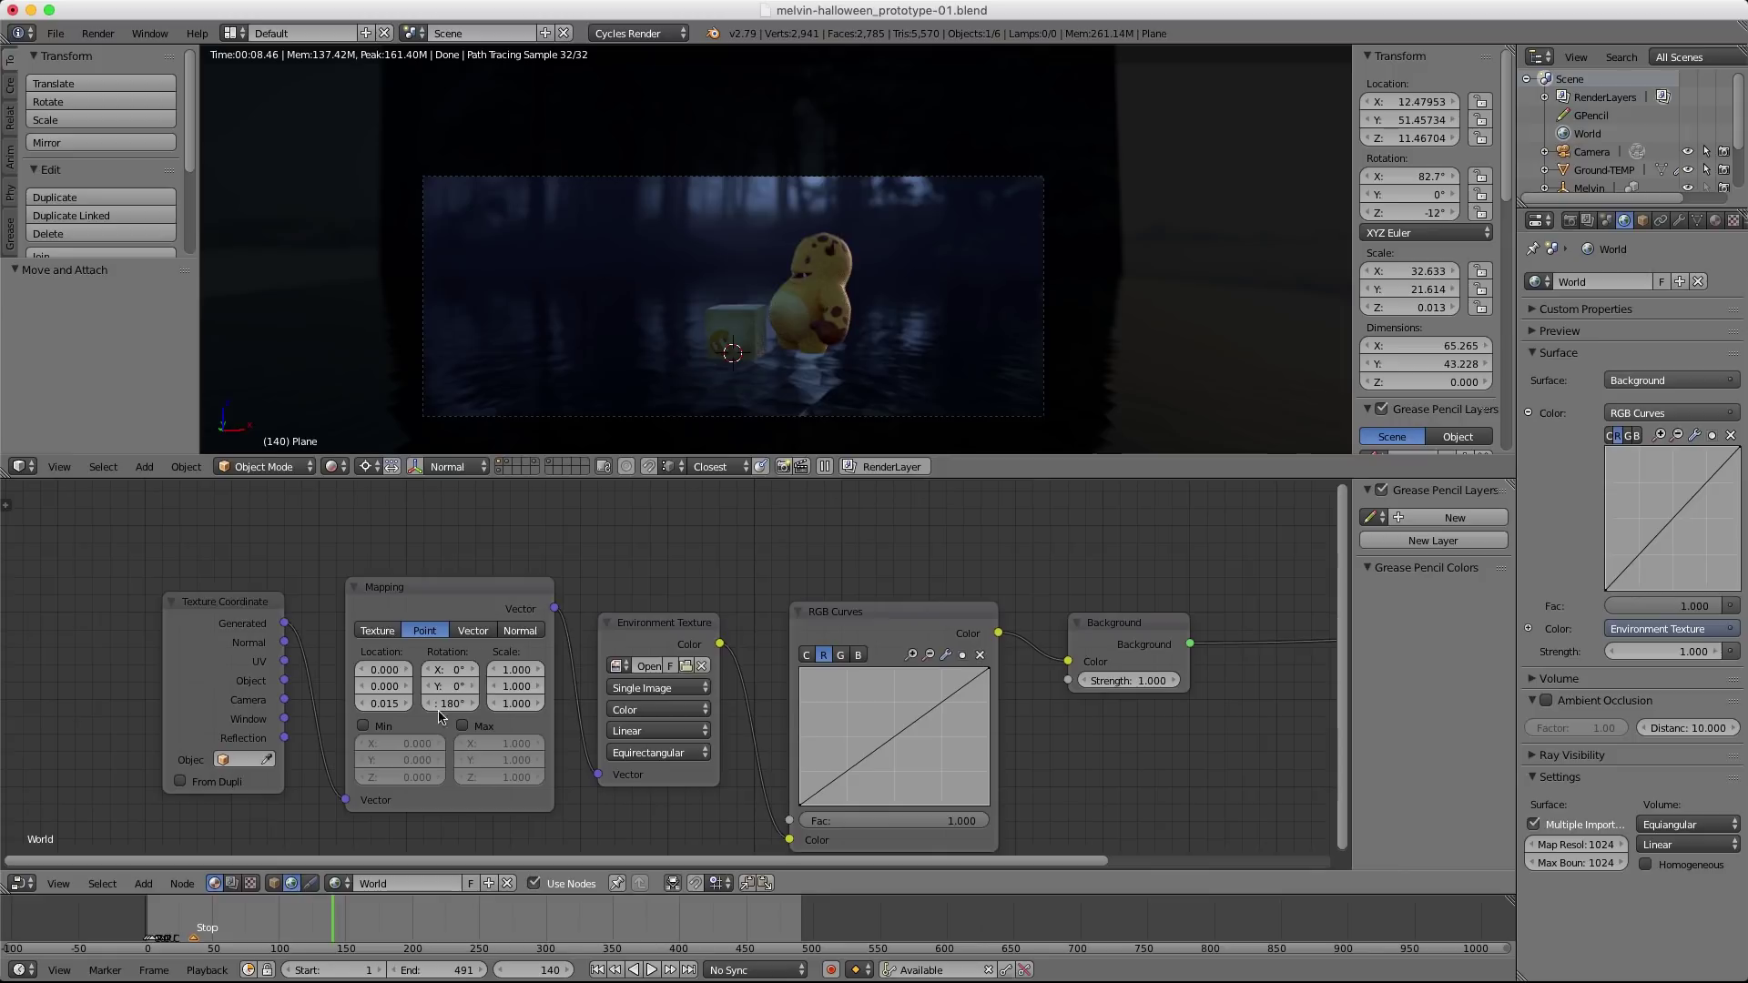
left_click(686, 666)
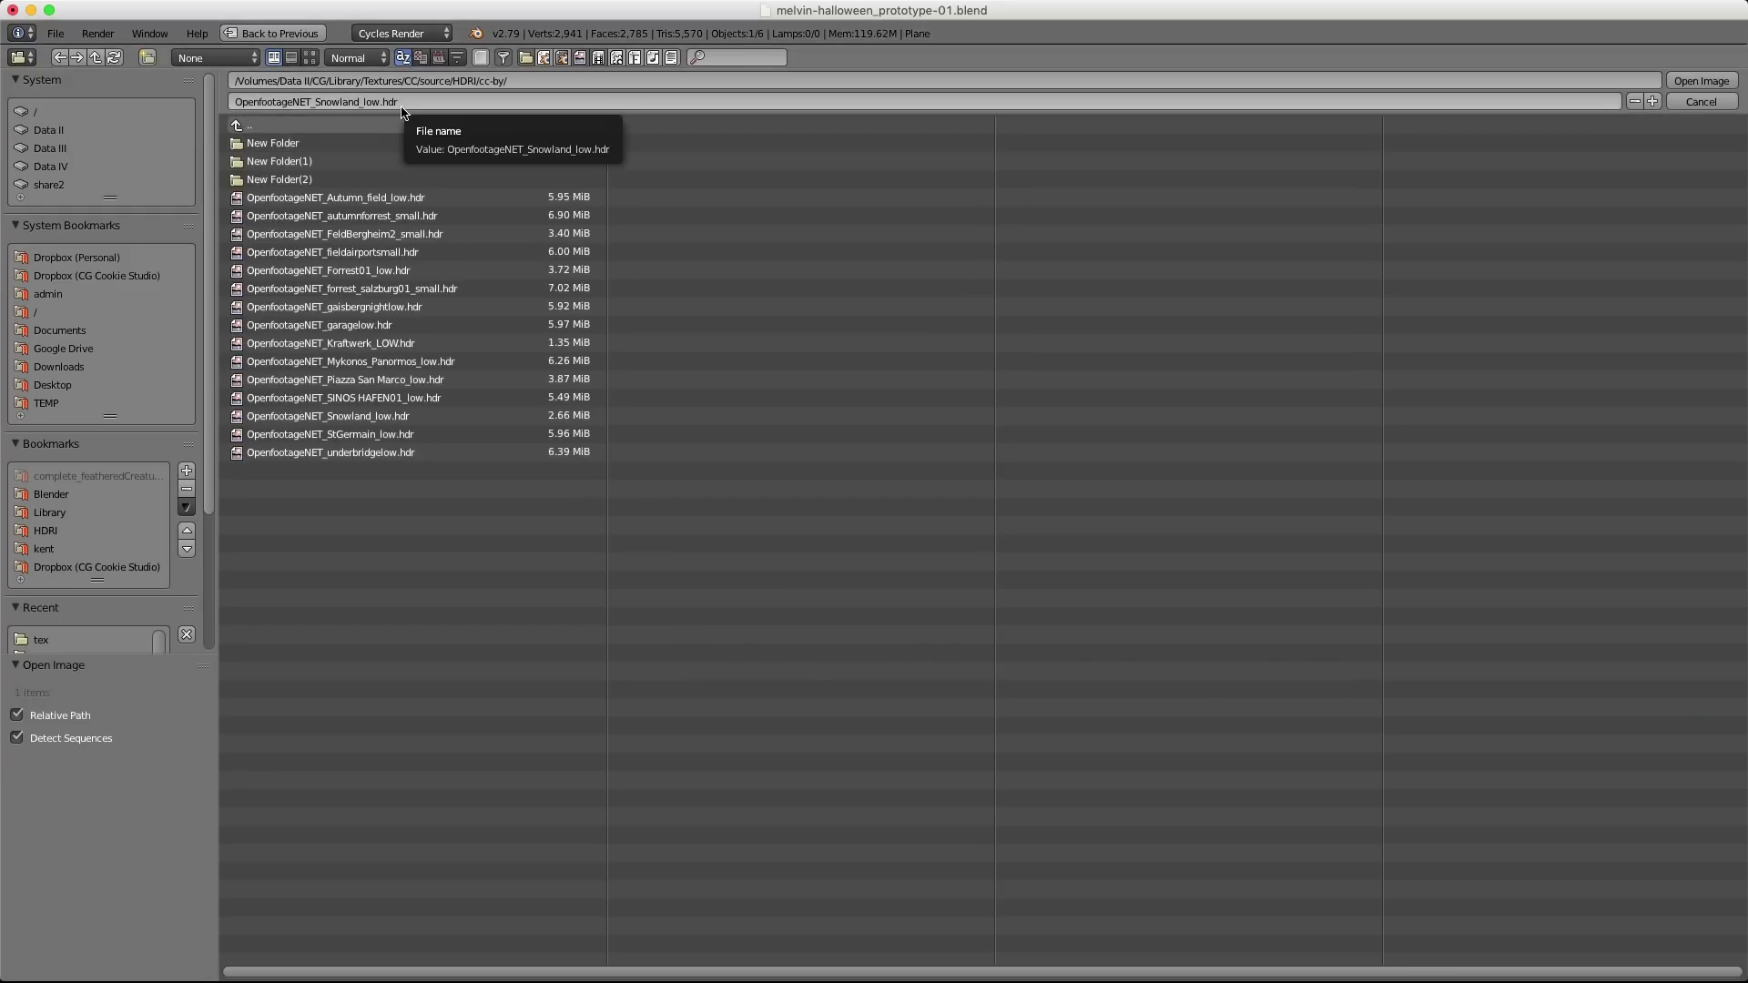
left_click(437, 58)
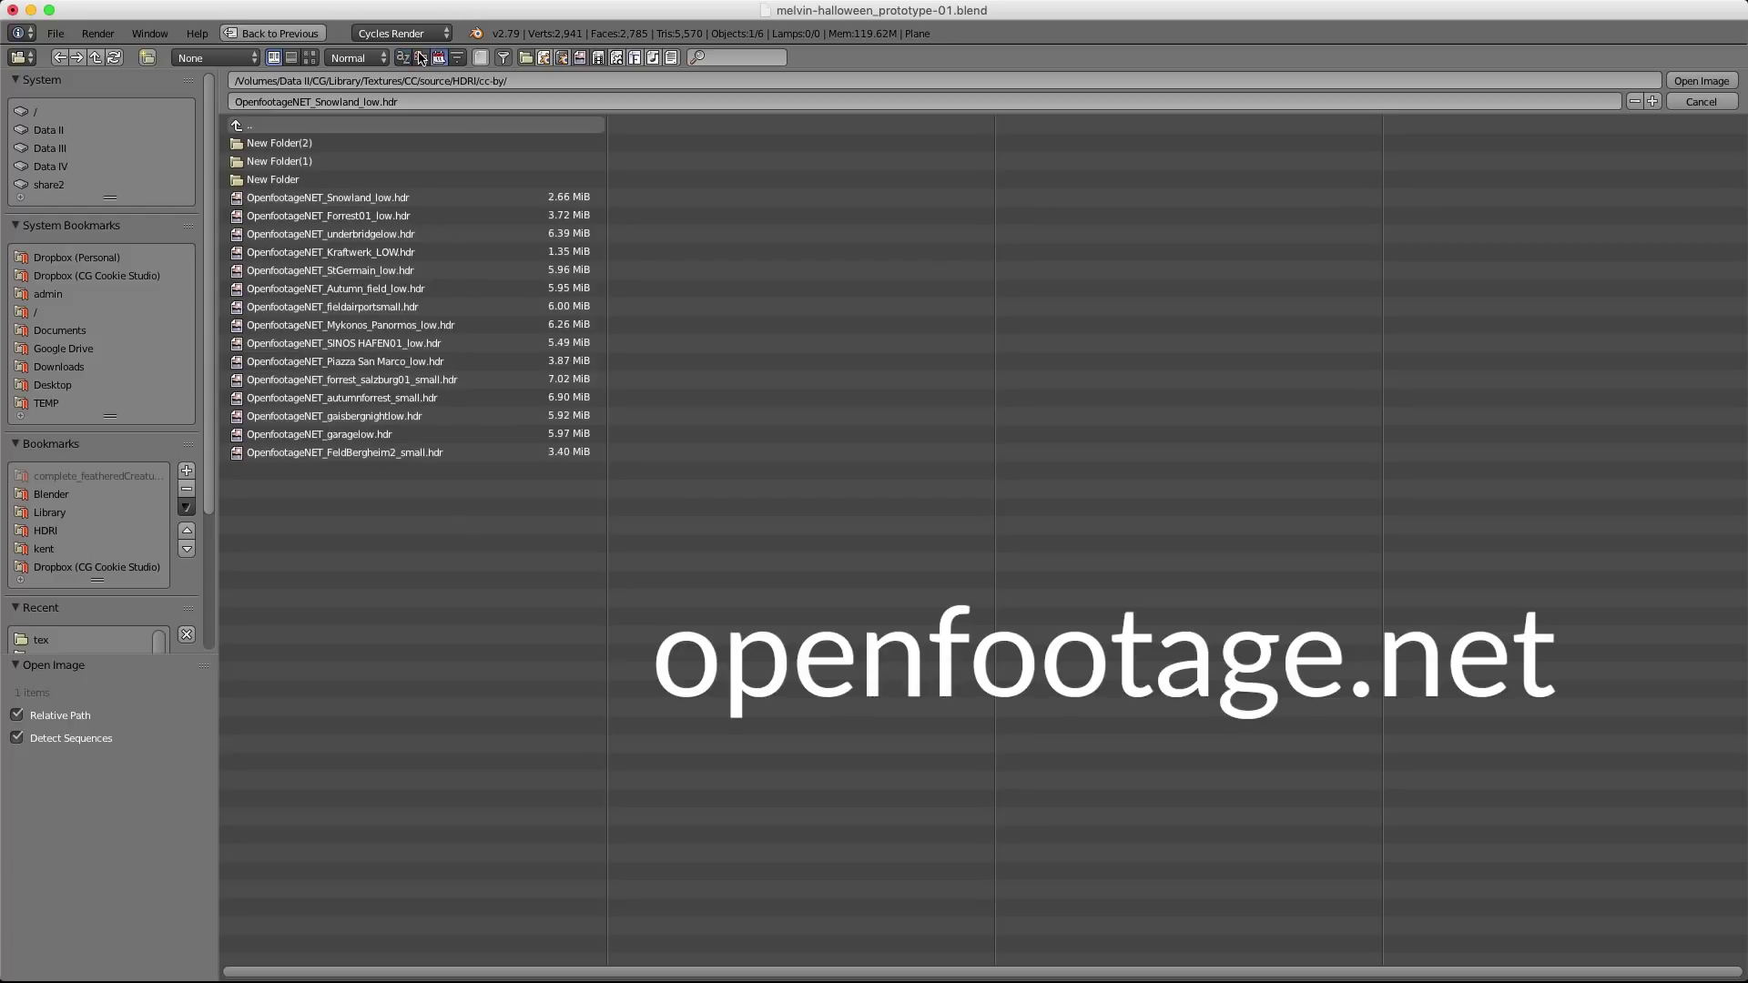
left_click(310, 58)
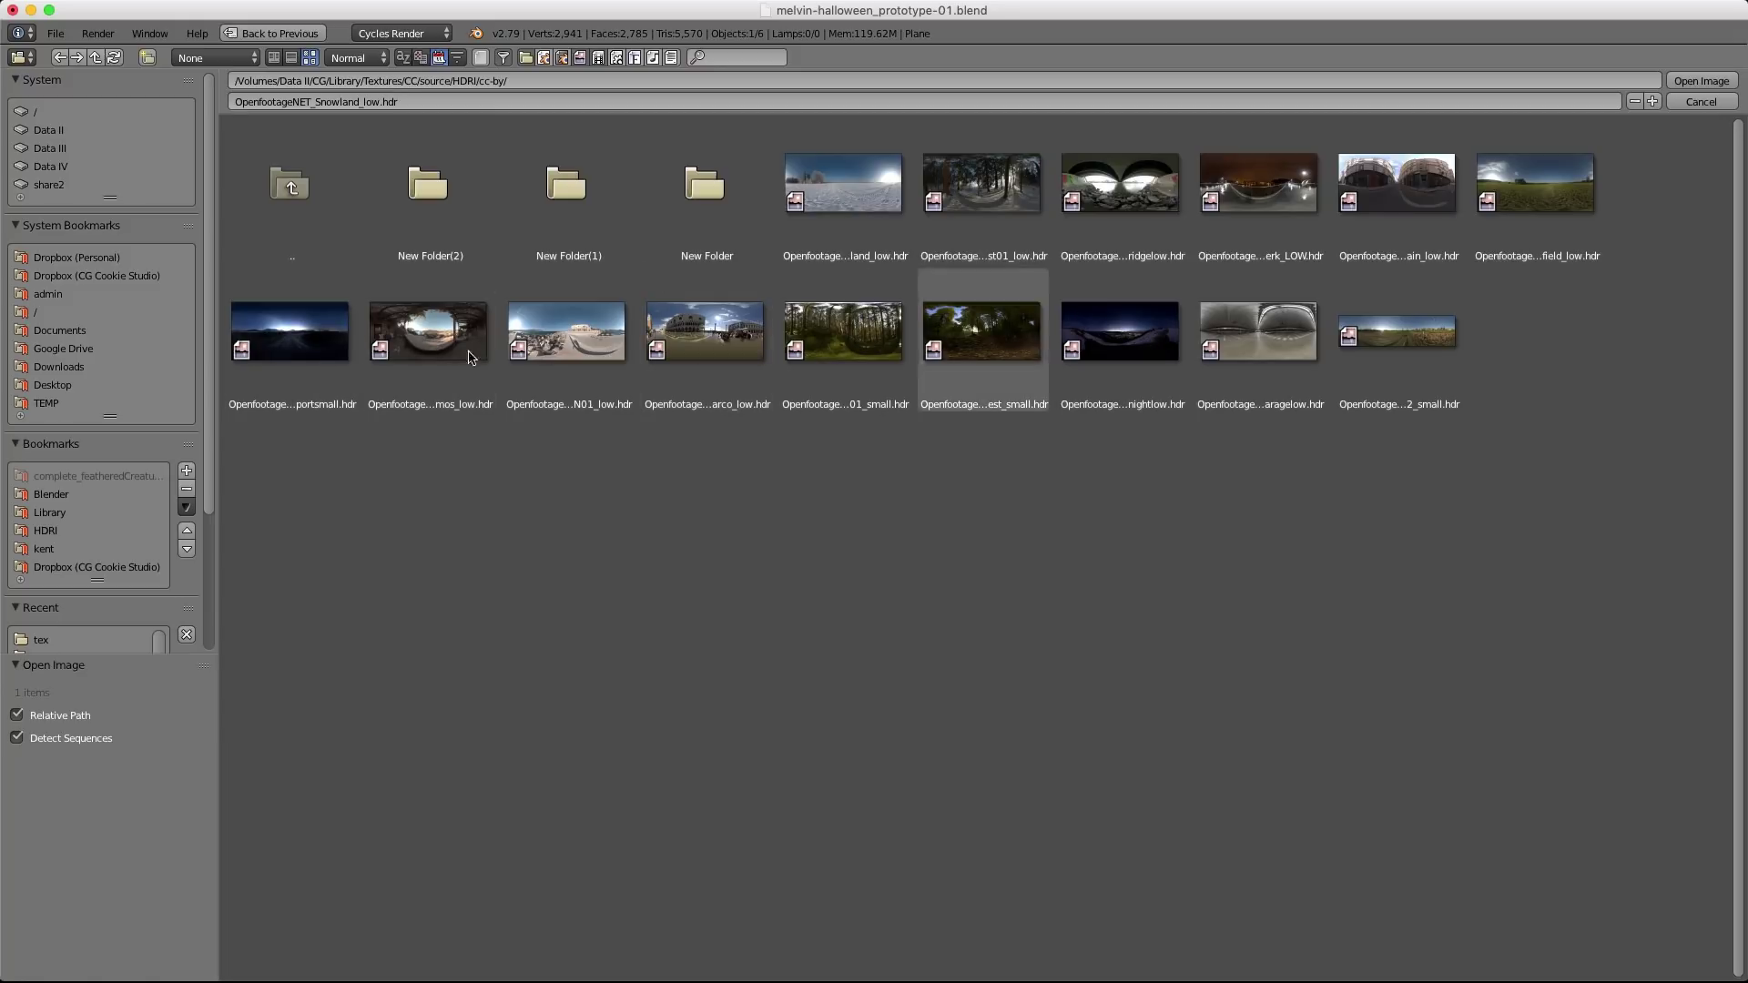
double_click(322, 344)
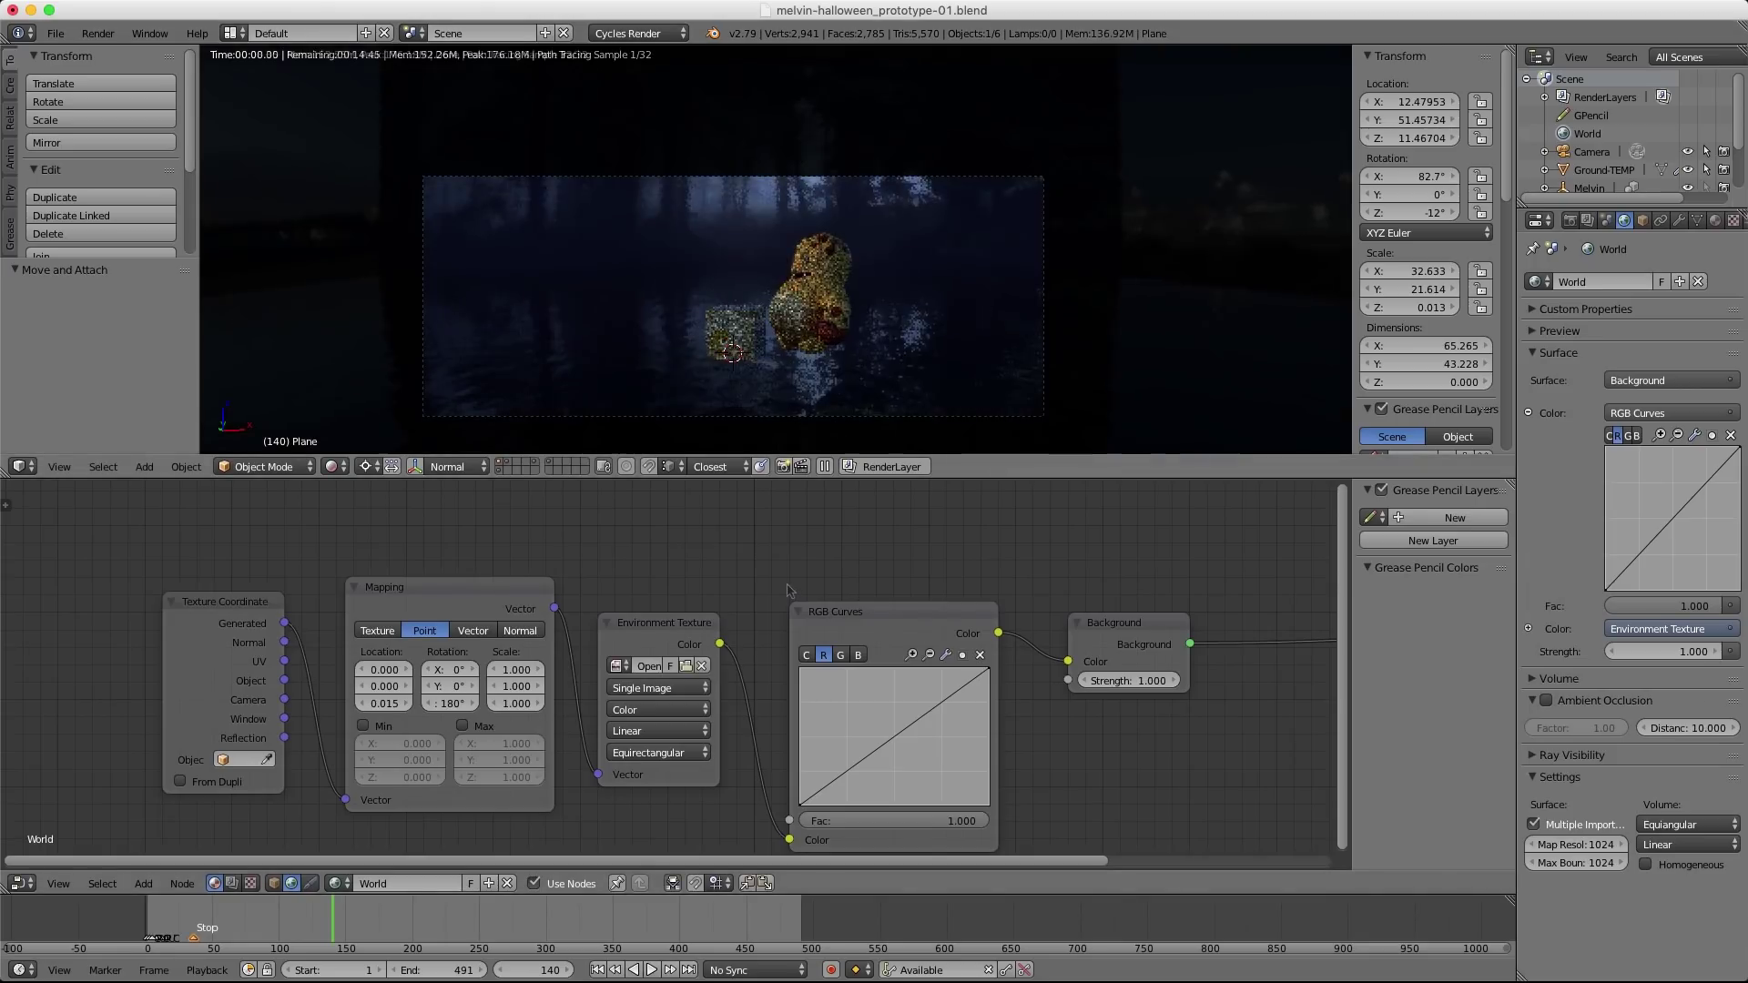
middle_click_drag(812, 293, 722, 286)
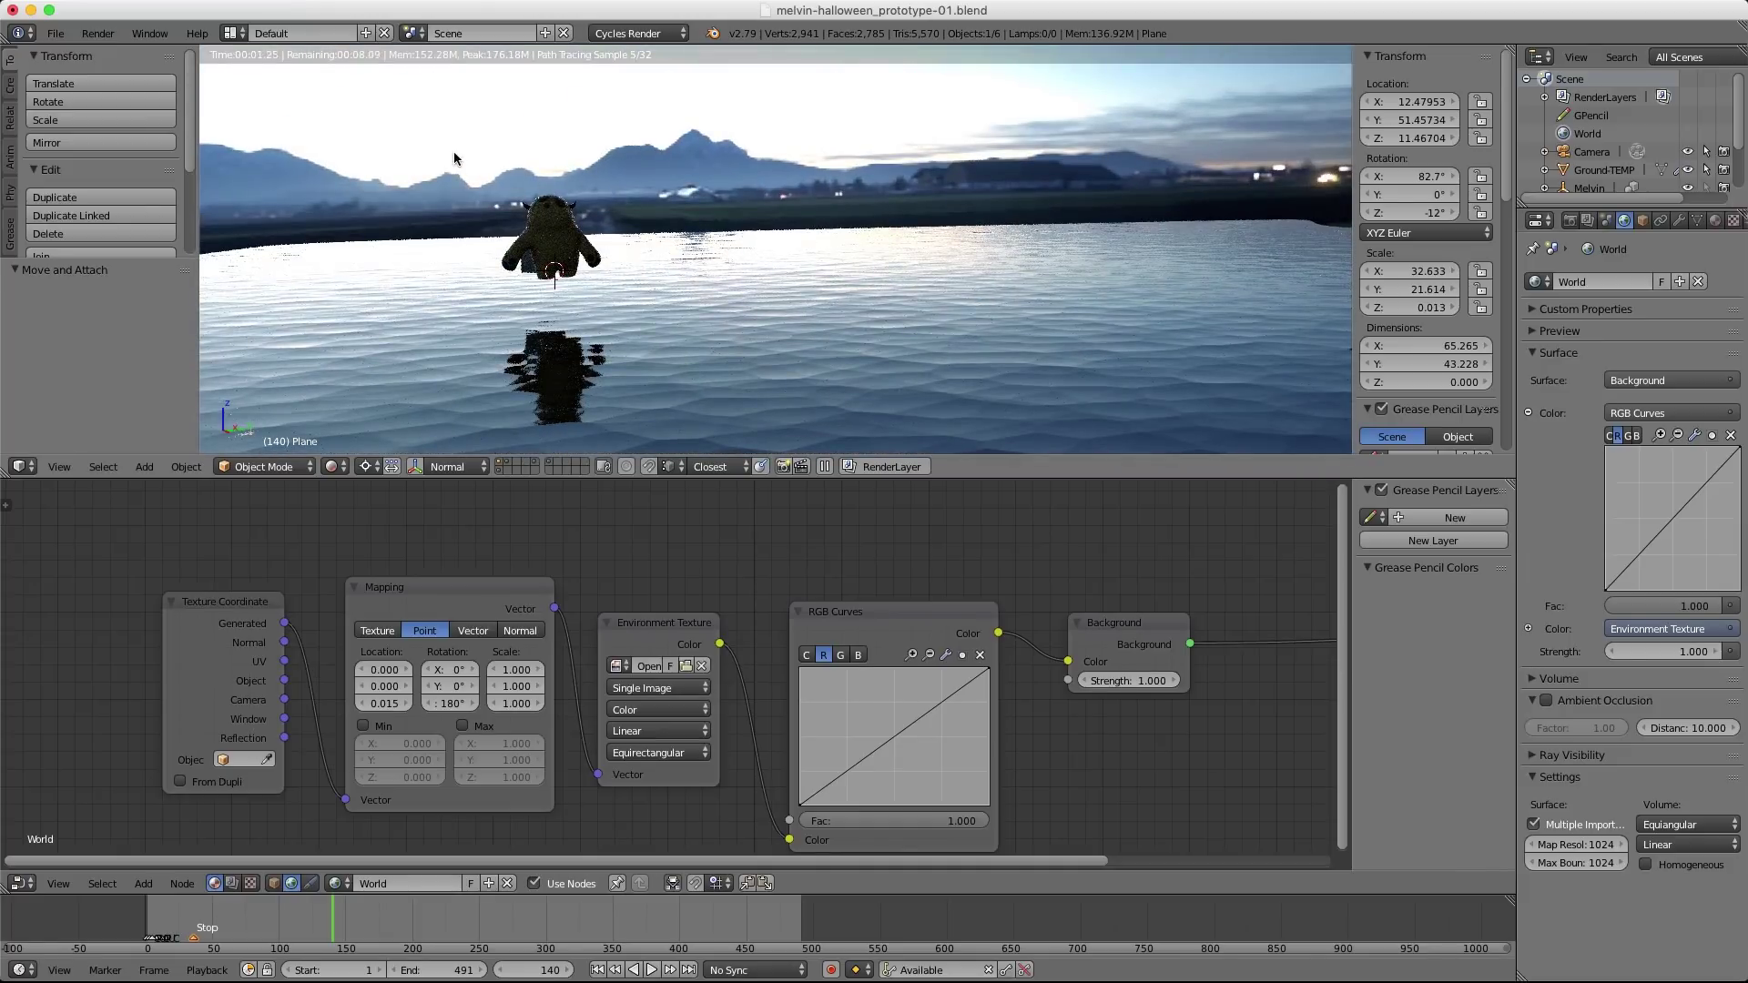
Set the Z rotation of the world's environment texture mapping to 0°.
mouse_move(453, 152)
middle_mouse_down()
mouse_move(409, 128)
mouse_move(601, 230)
middle_mouse_up()
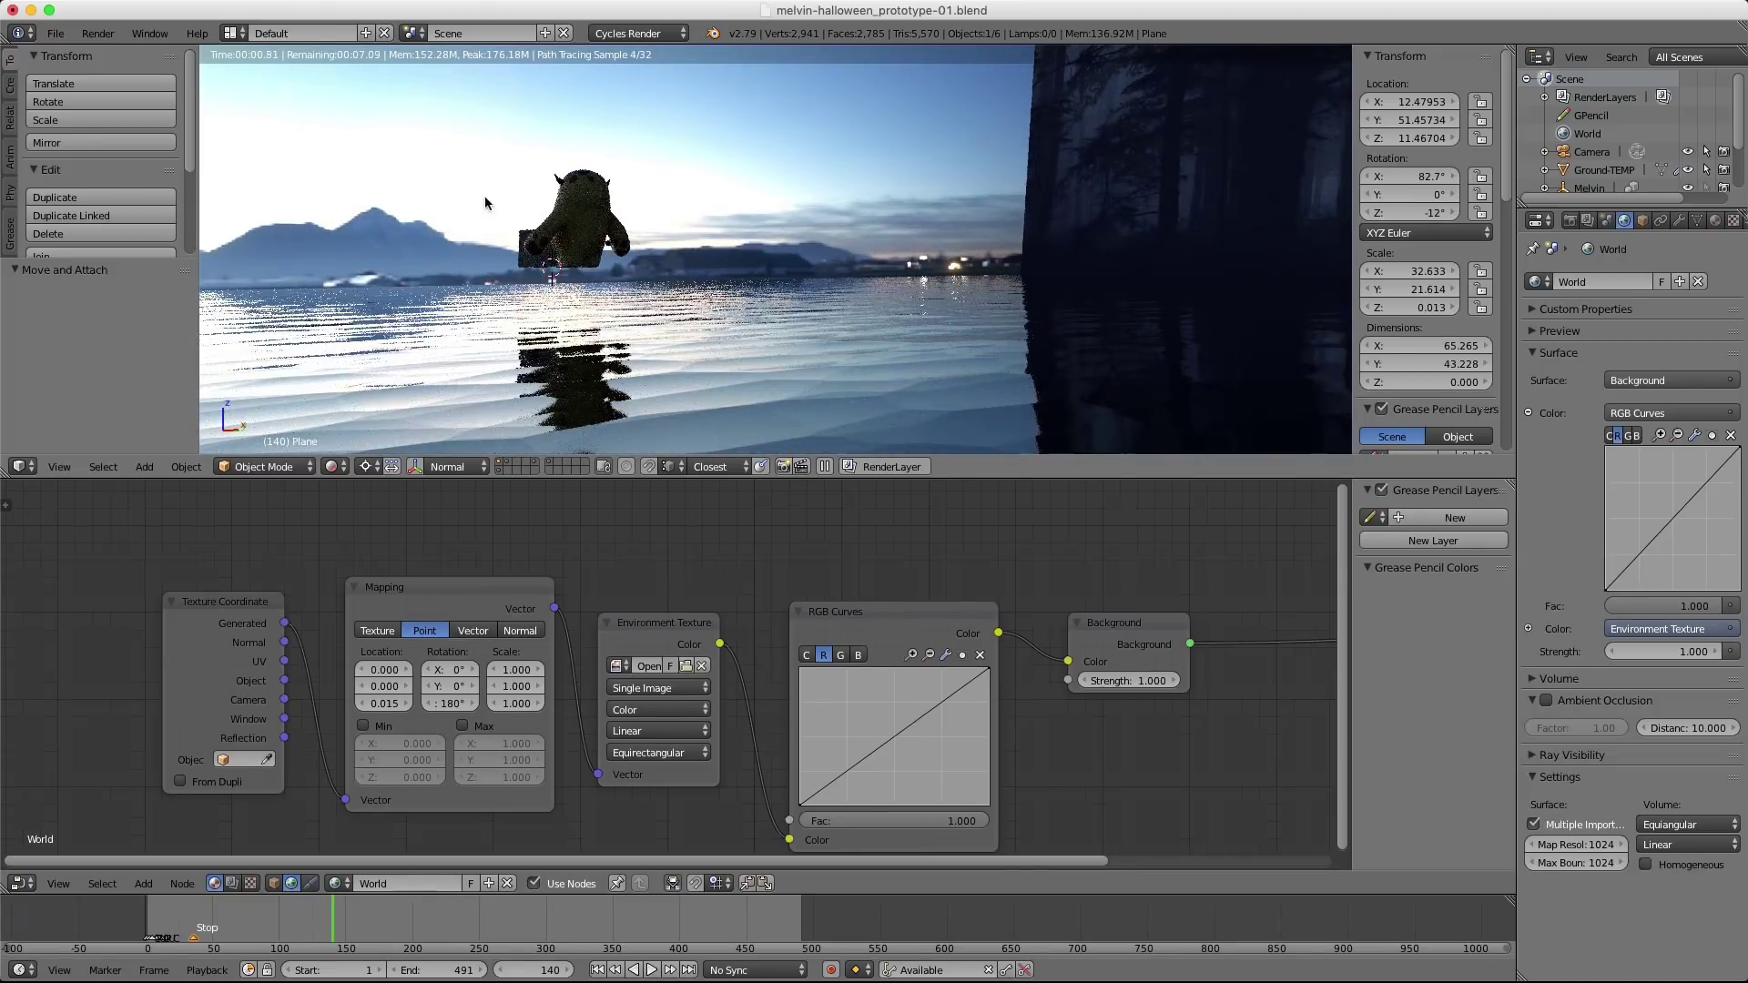
mouse_move(484, 195)
middle_mouse_down()
mouse_move(635, 226)
mouse_move(459, 151)
middle_mouse_up()
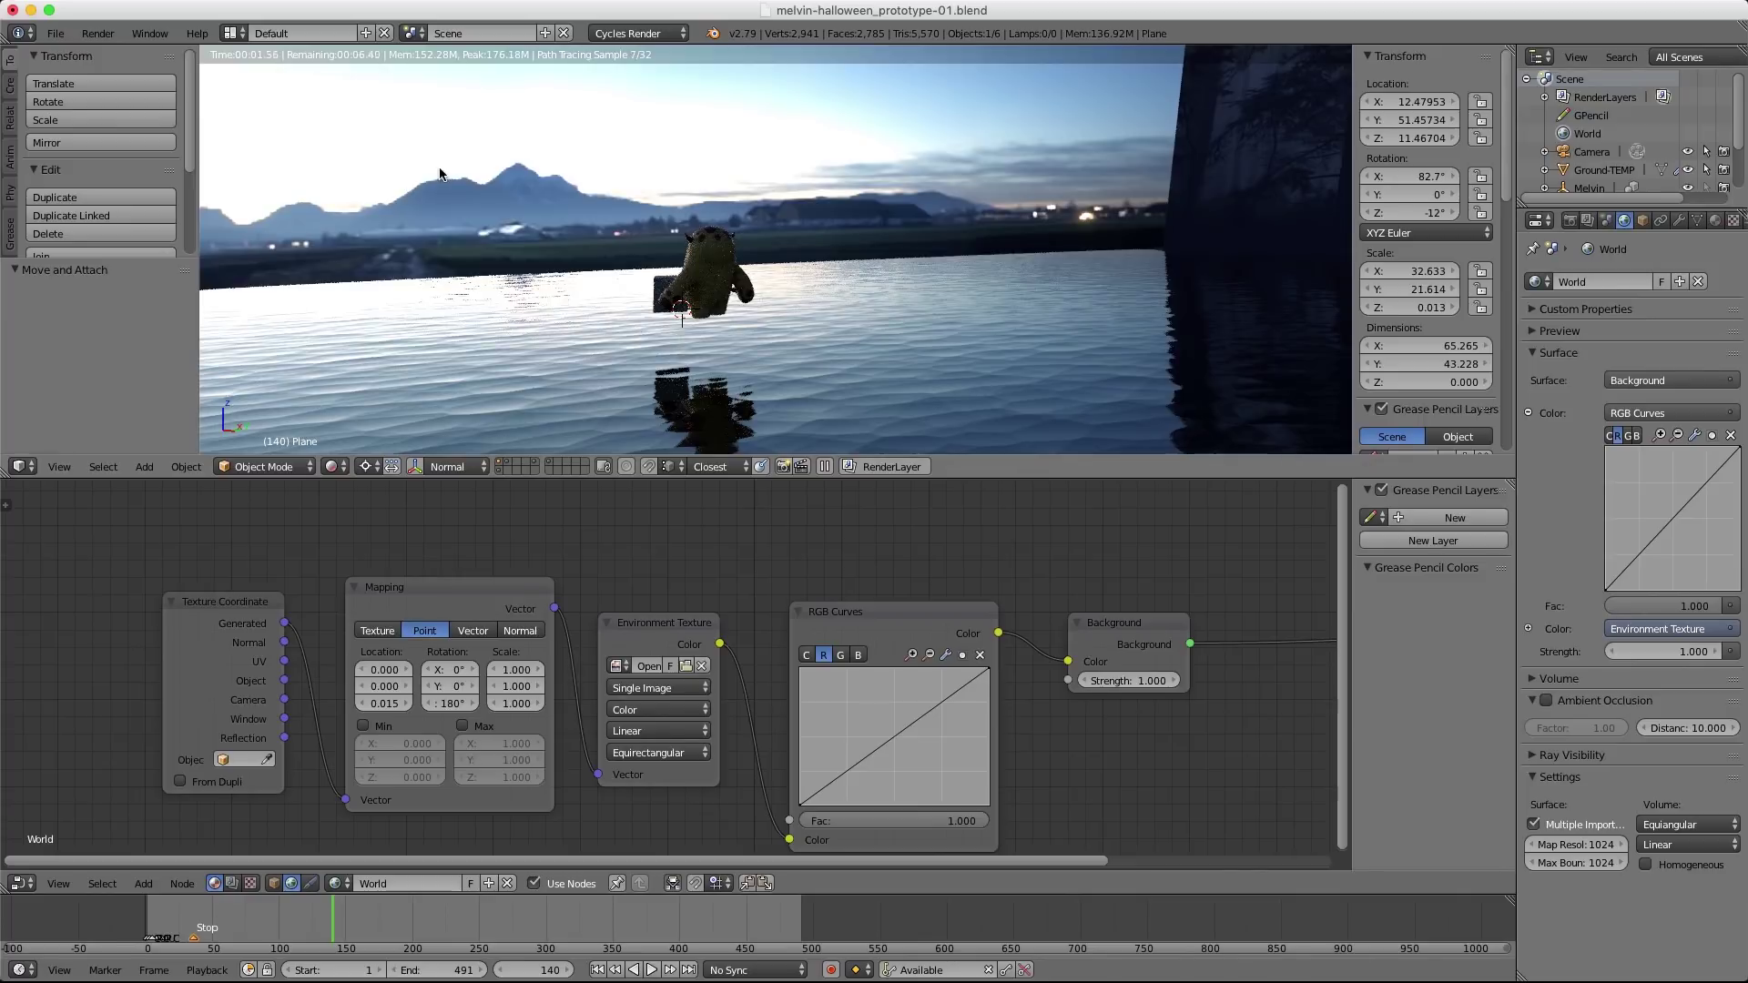
mouse_move(778, 227)
middle_mouse_down()
mouse_move(967, 222)
mouse_move(922, 253)
middle_mouse_up()
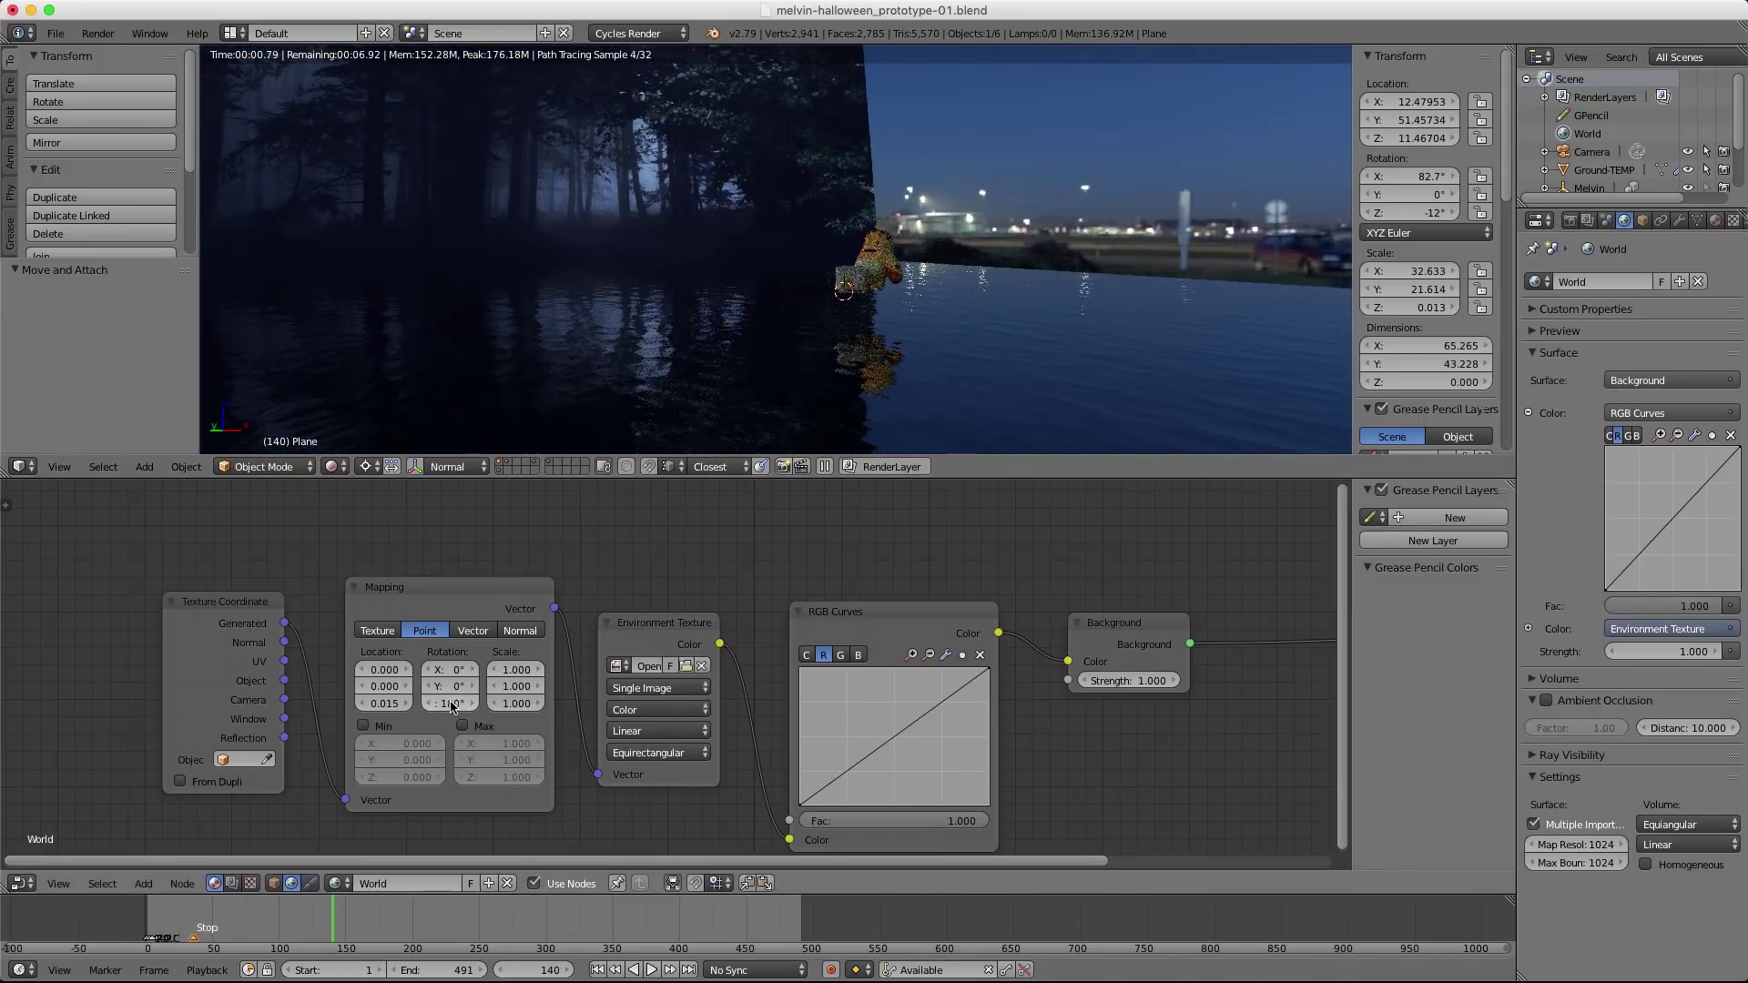
middle_click_drag(523, 630, 449, 581)
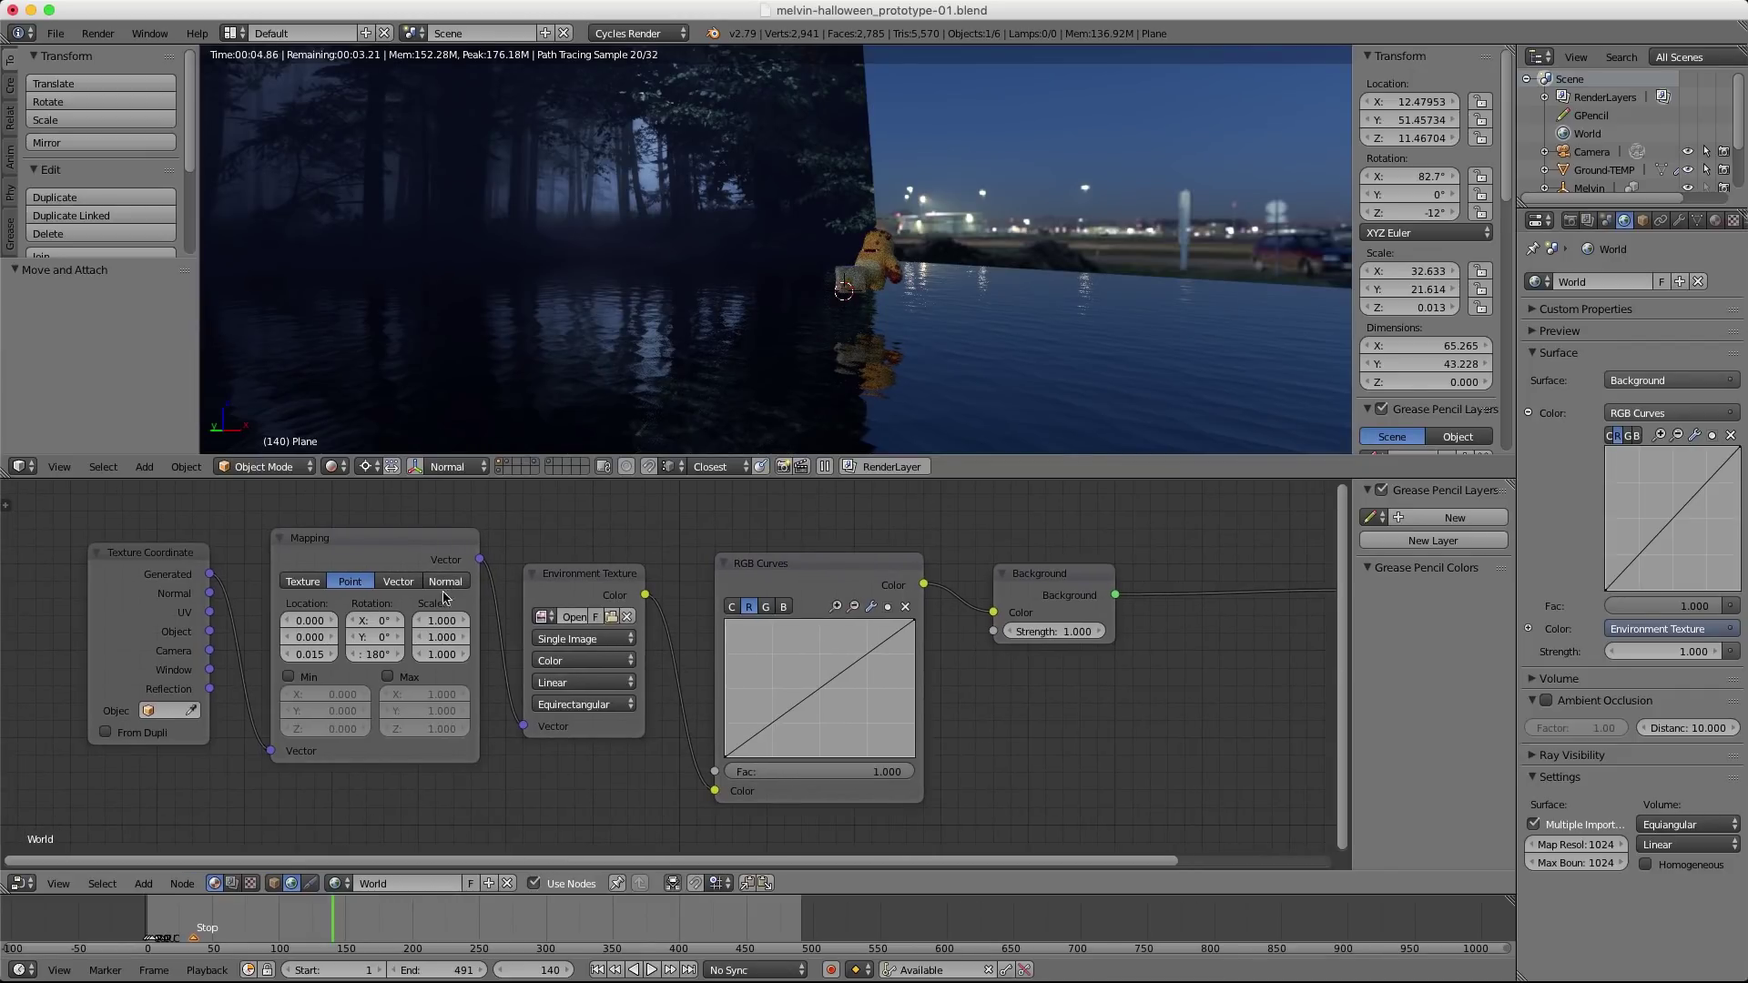
left_click(375, 658)
type("0")
key("Return")
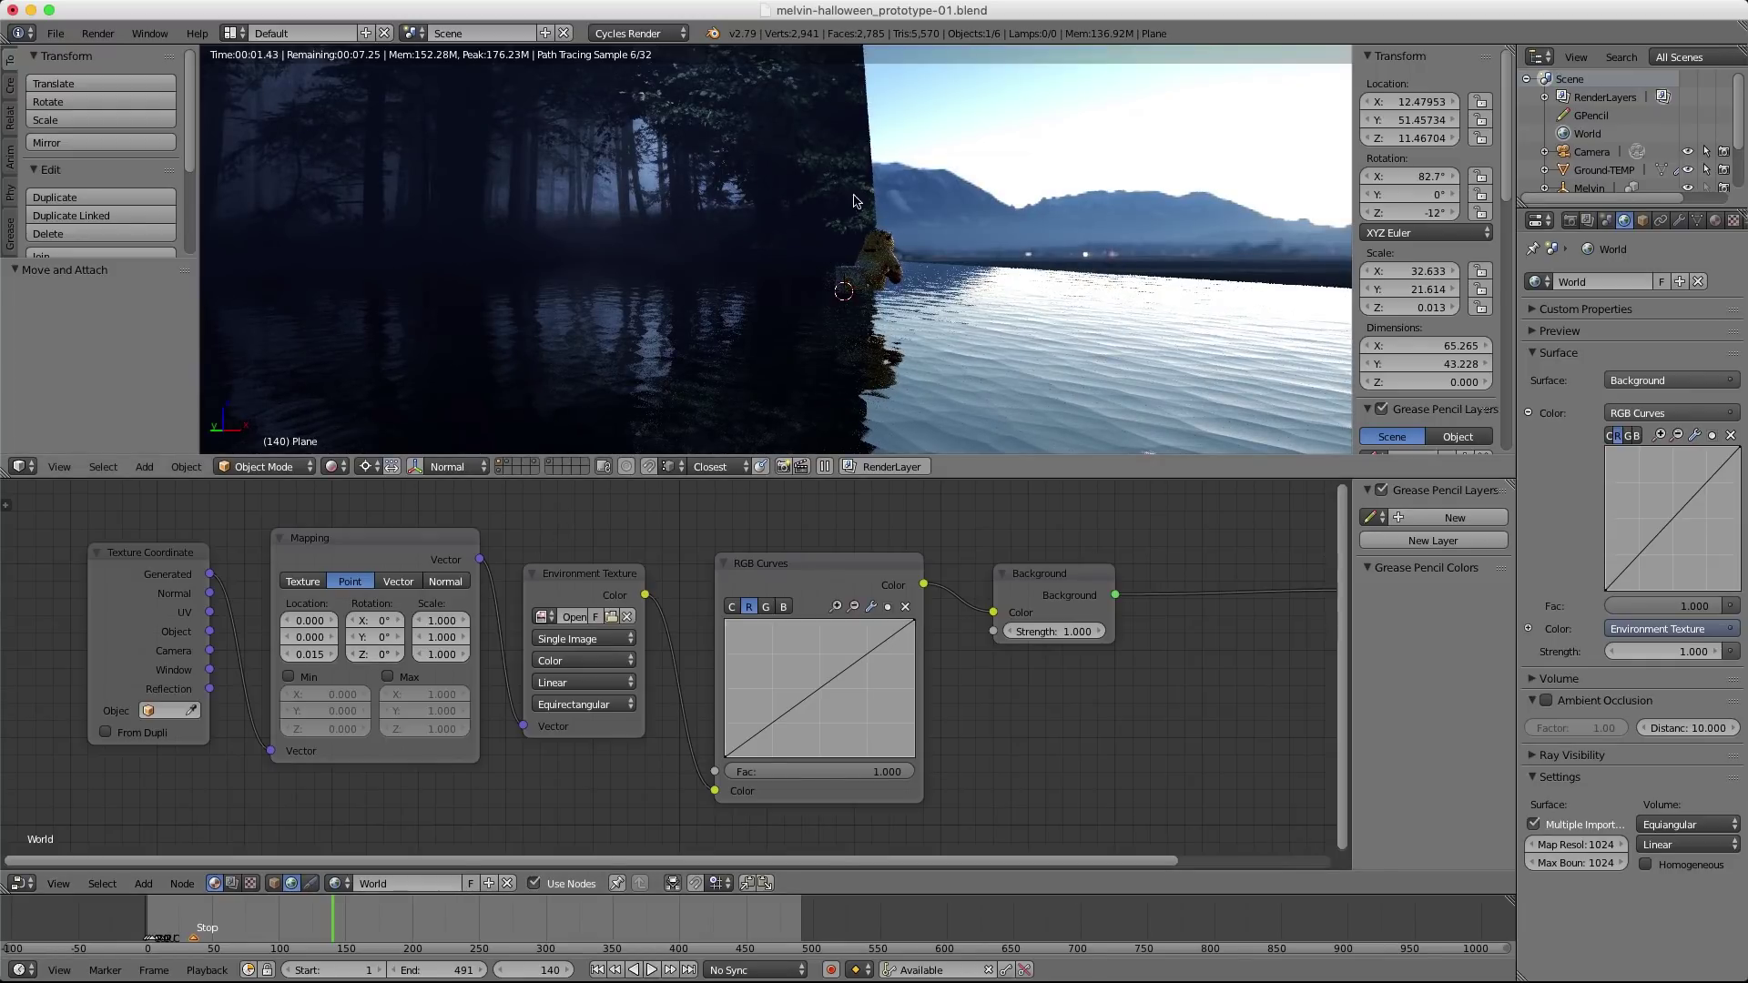
Return to the camera view and examine how the rotated environment lights Melvin against the forest backdrop.
key("ctrl+b")
left_click_drag(423, 416, 1043, 175)
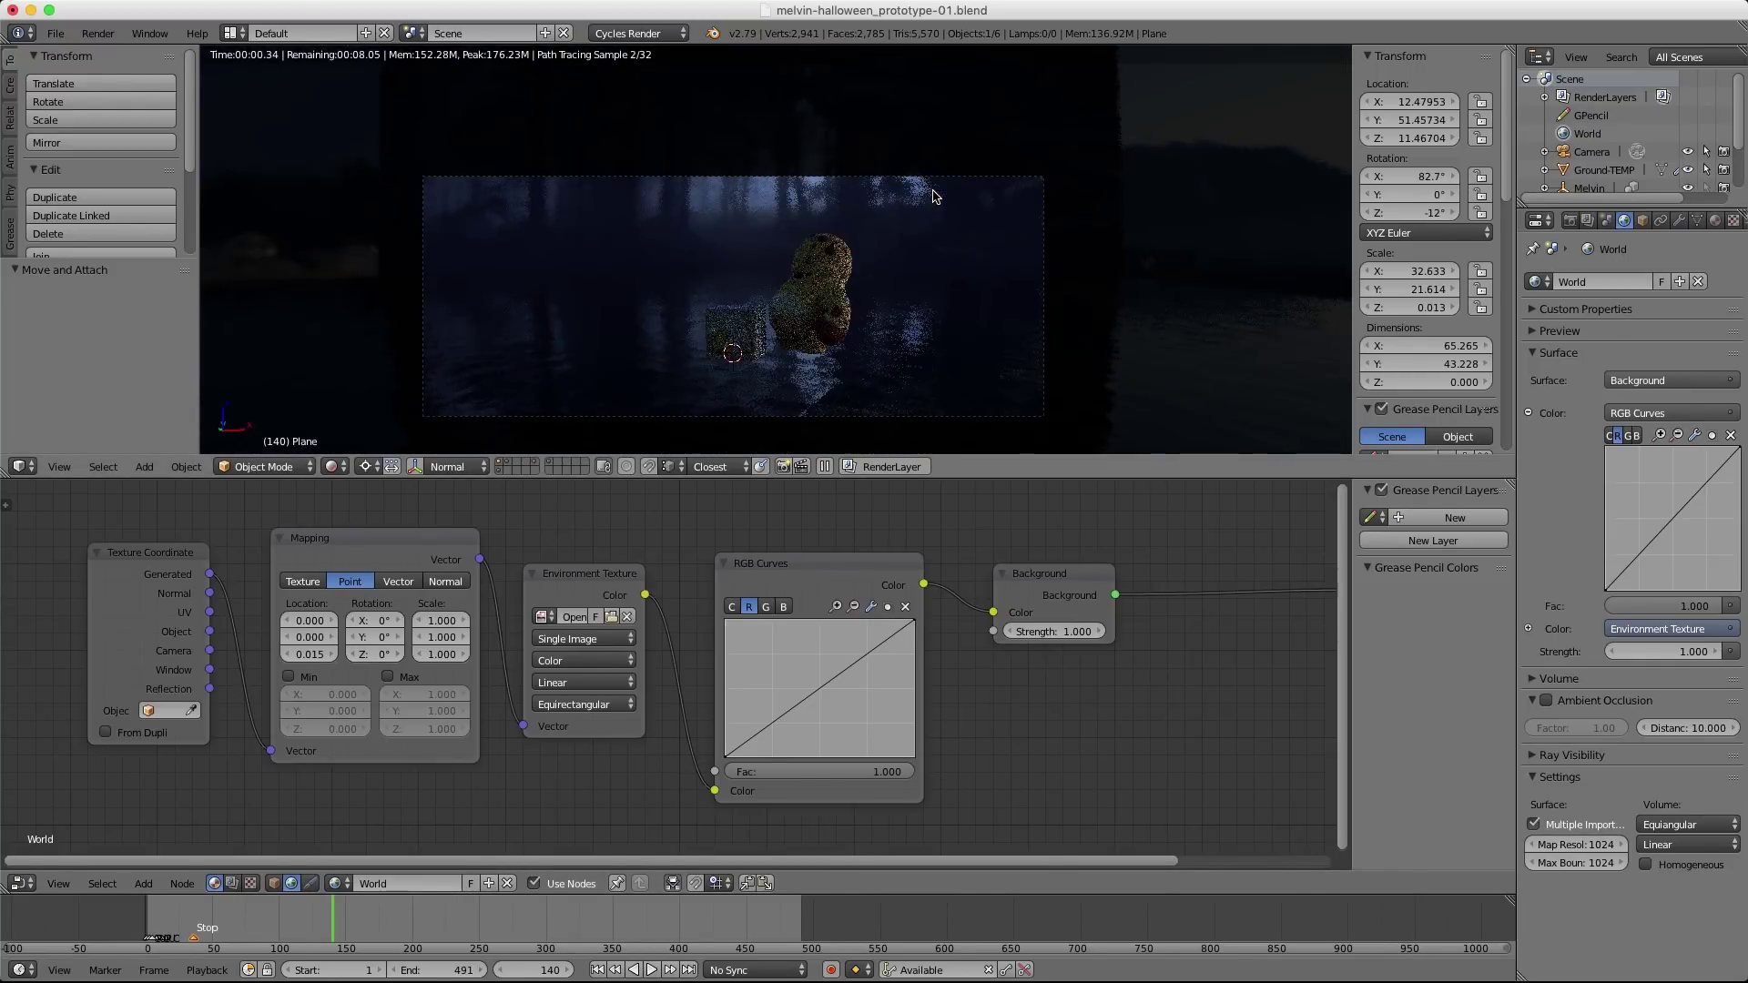
middle_click_drag(1109, 274, 1103, 256, "ctrl")
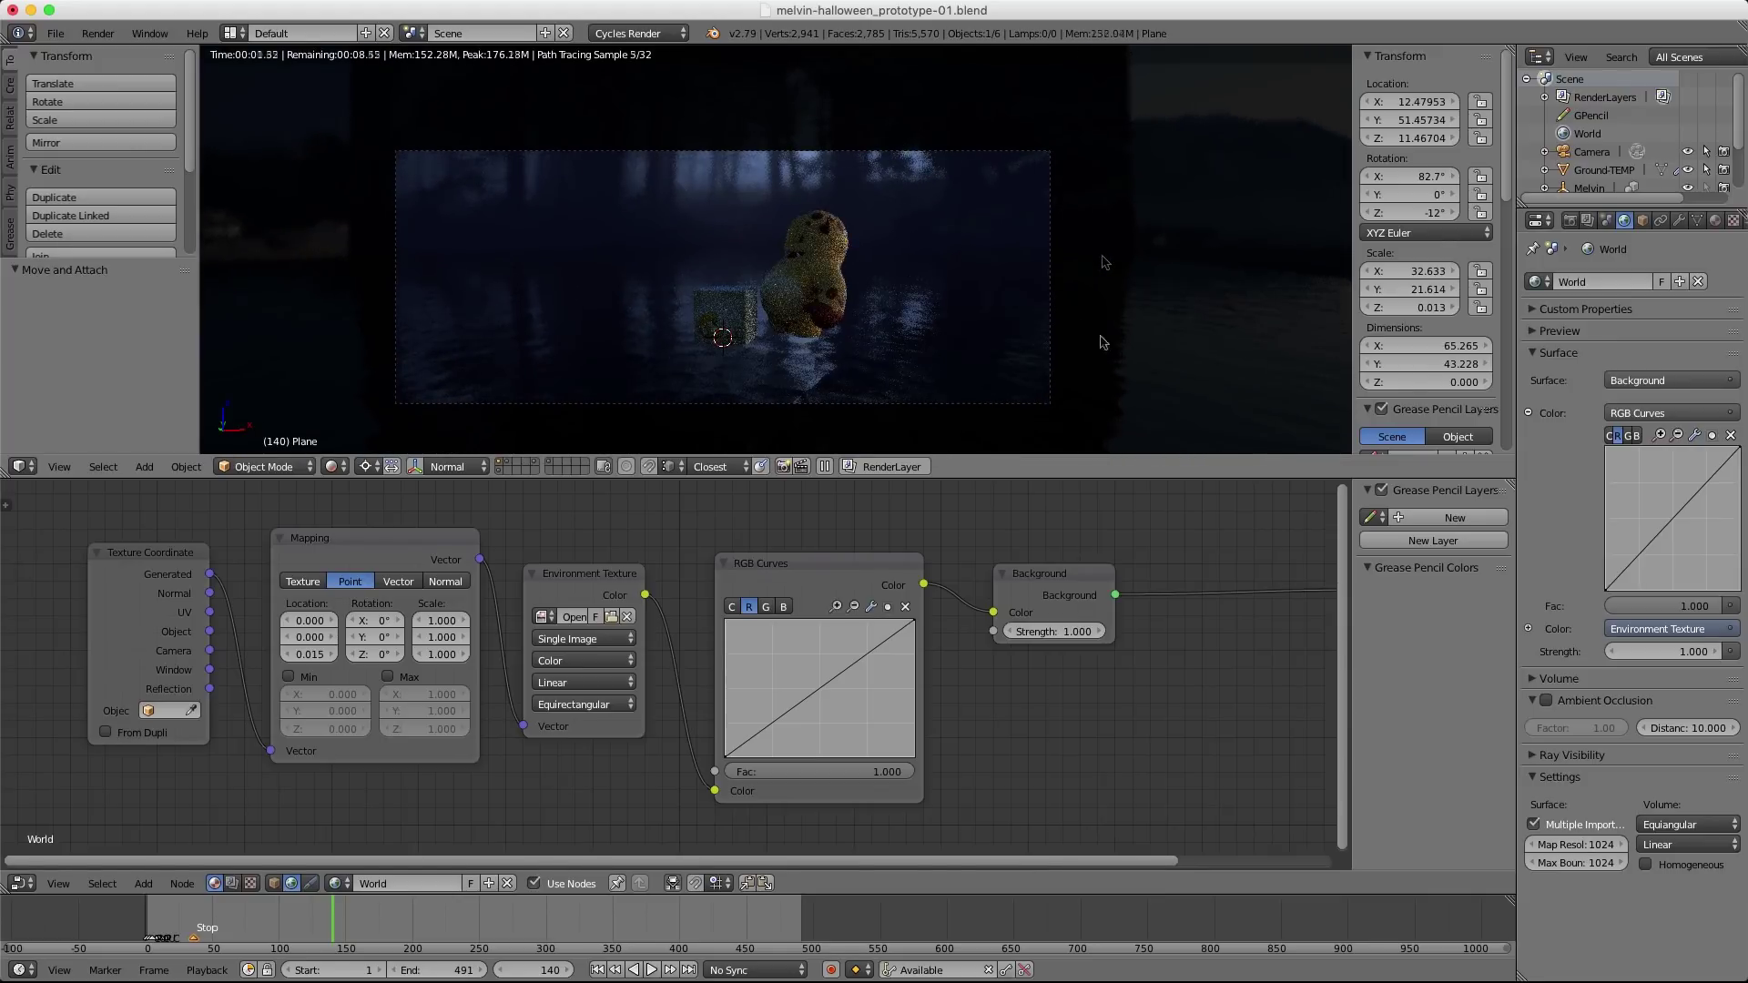